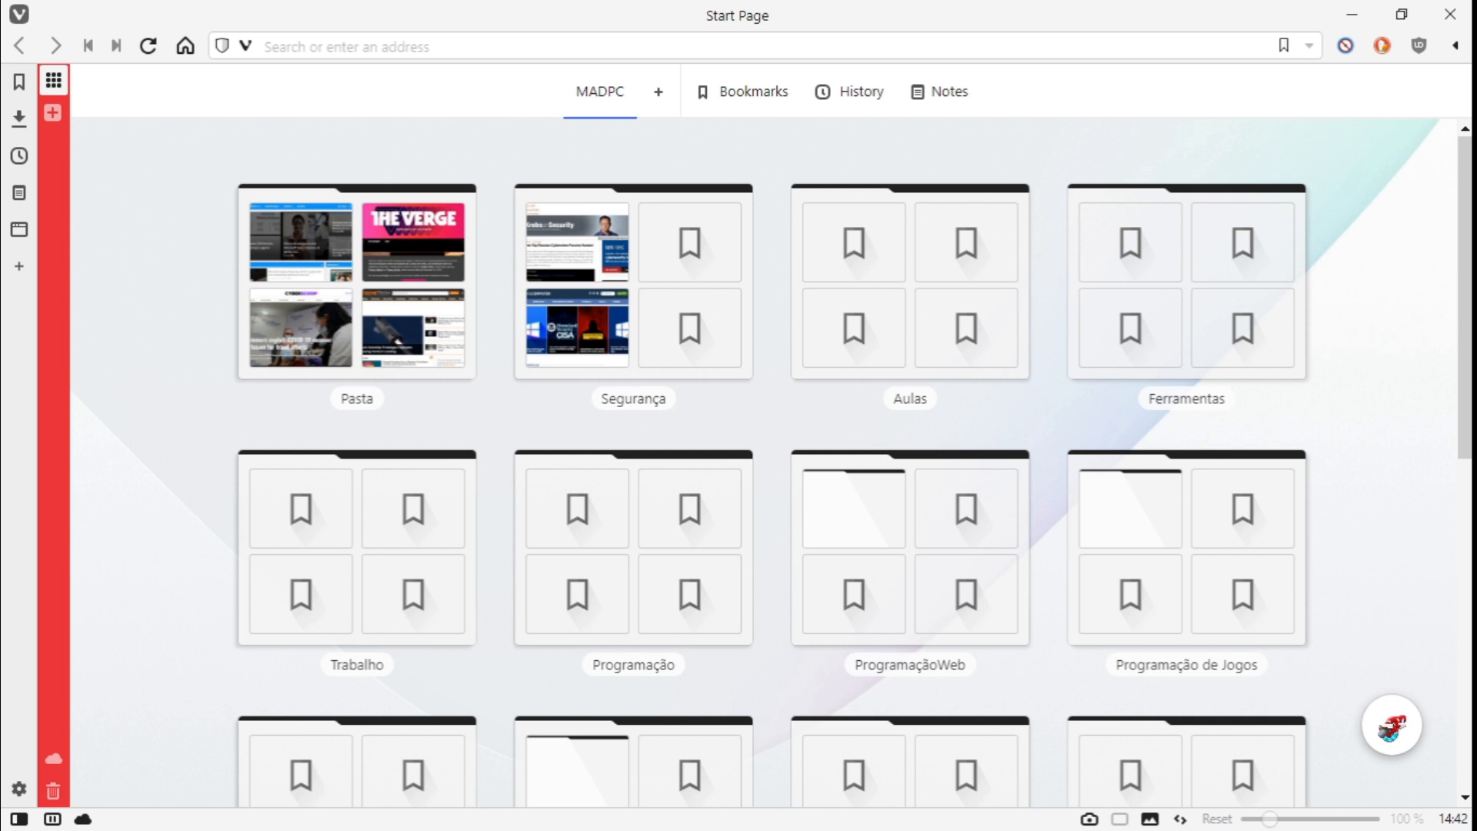
left_click(340, 47)
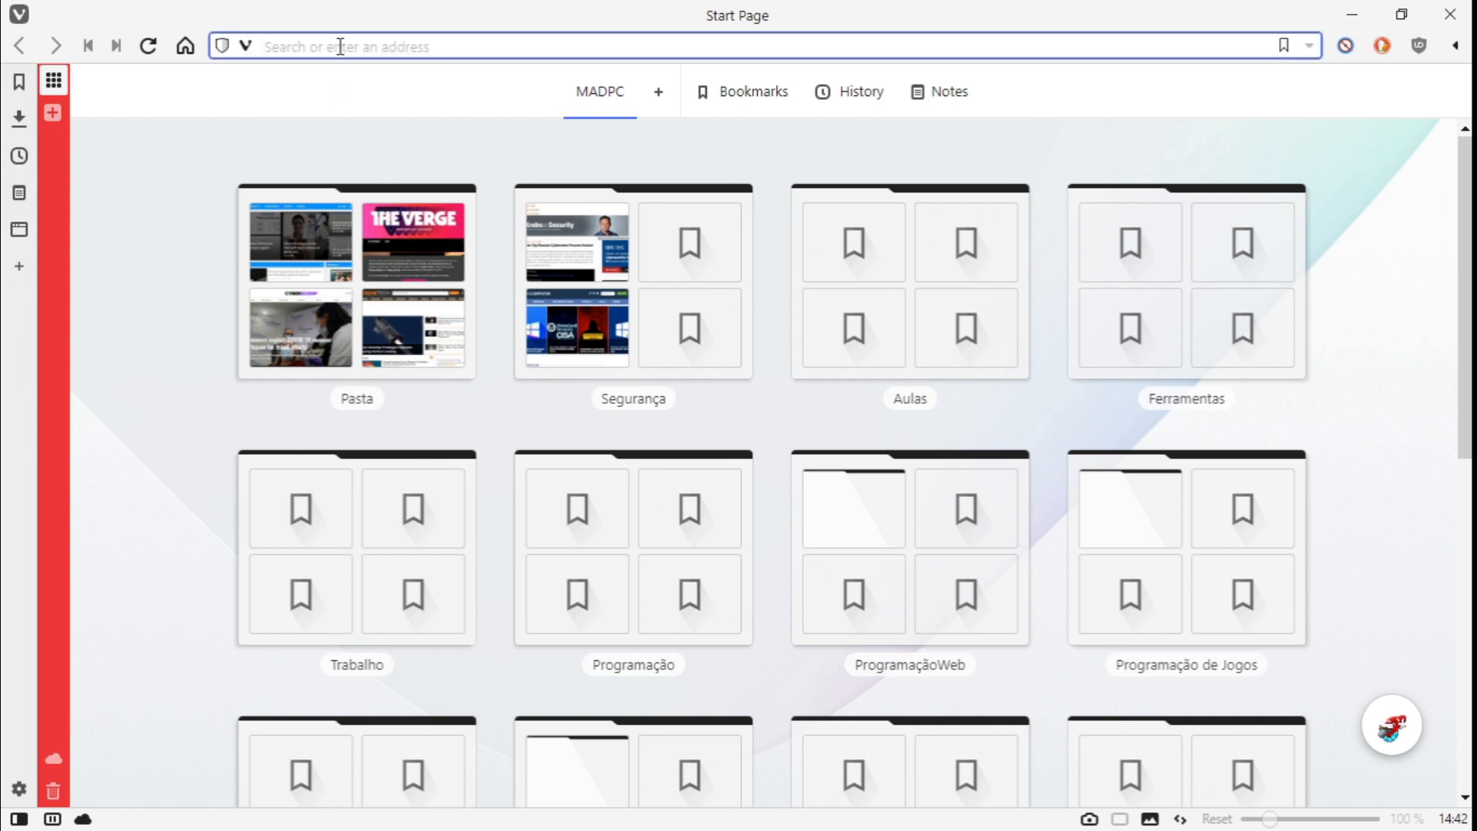
type("unity")
key("Return")
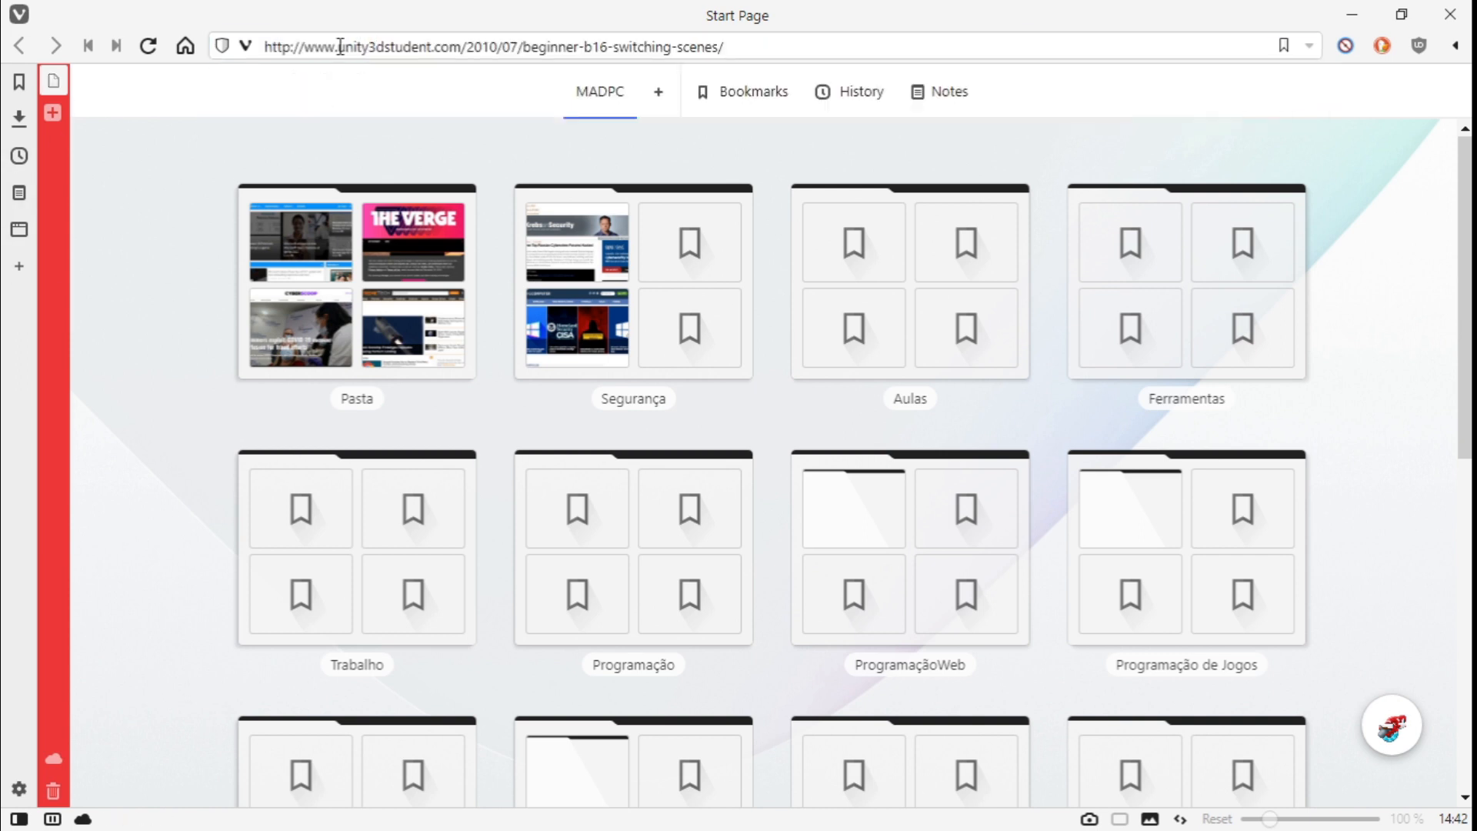
Search the web for unity3d and open the official Unity website from the results
left_click(340, 48)
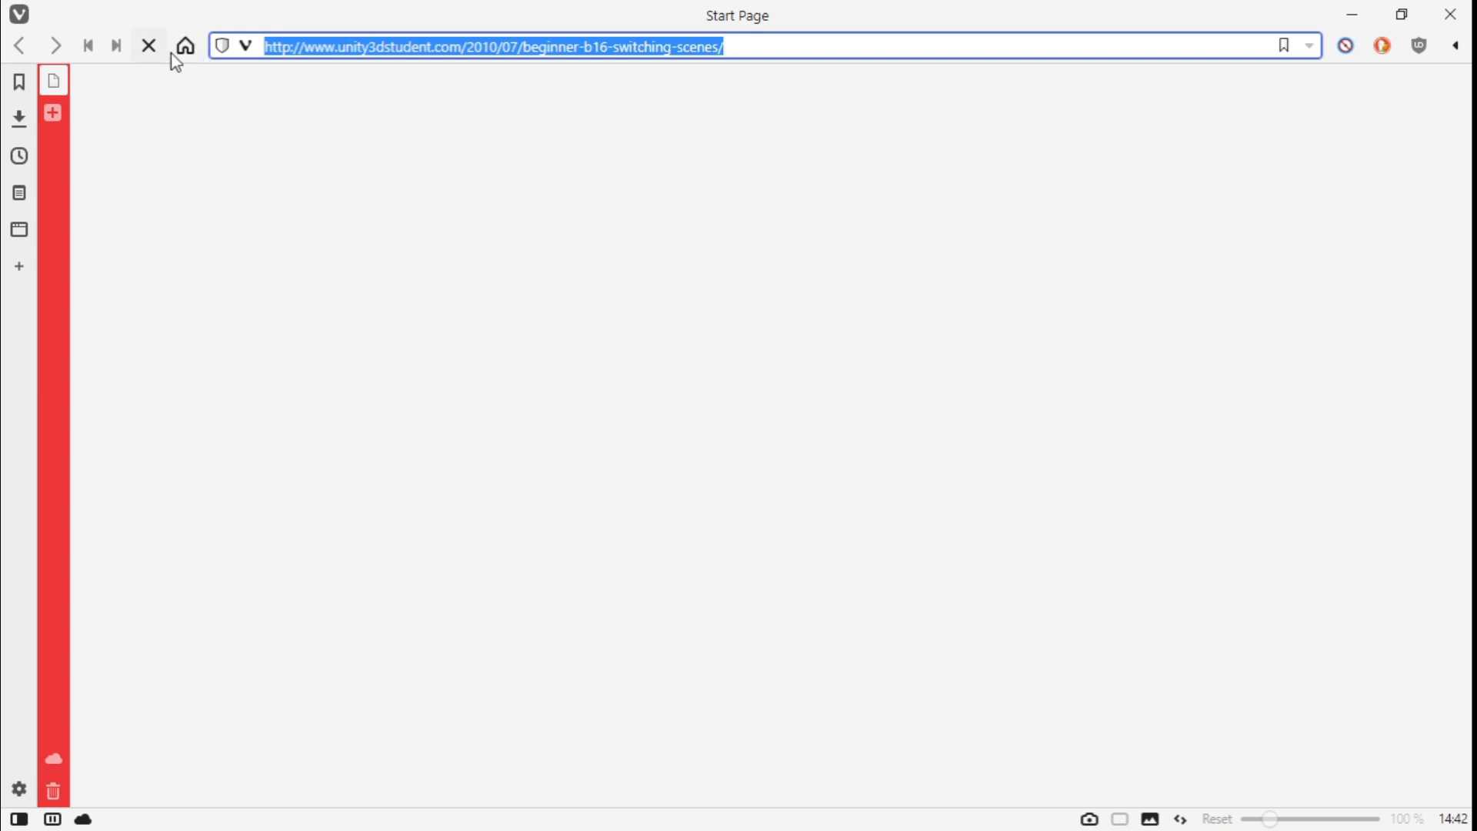
left_click(413, 48)
type("uni")
key("super+Tab")
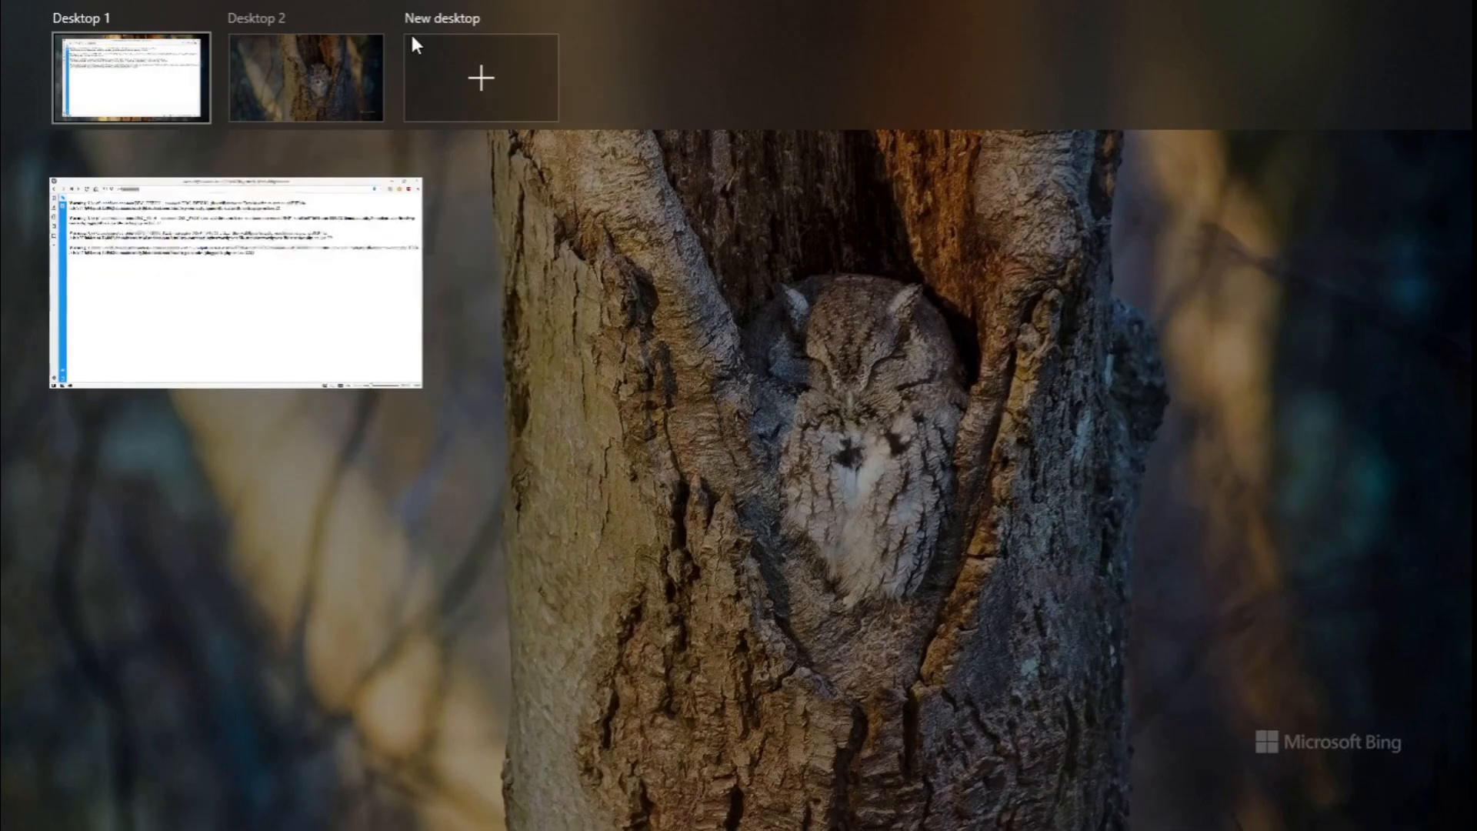
left_click(266, 246)
type("ty3d")
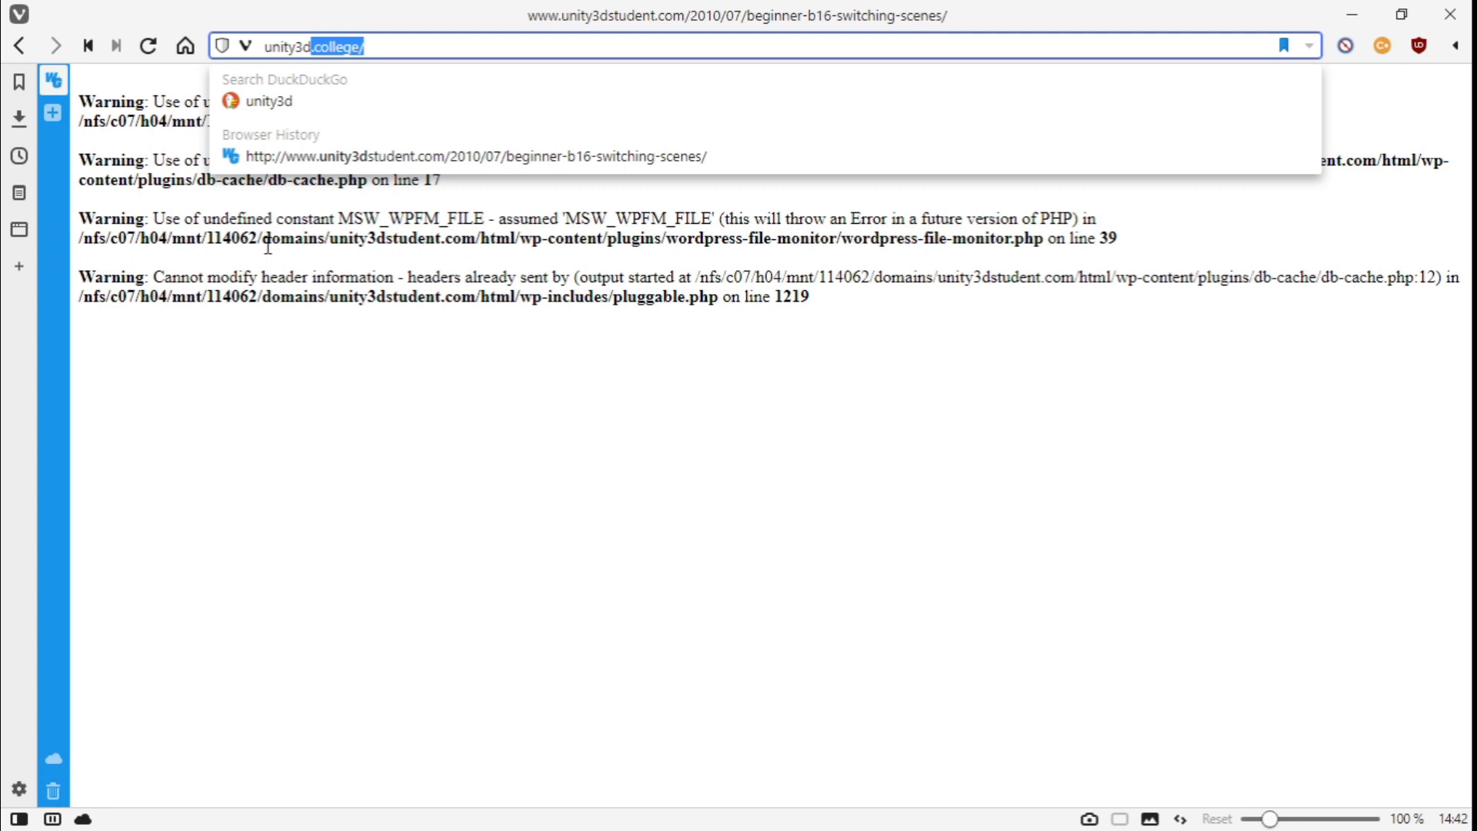
key("Delete")
key("Return")
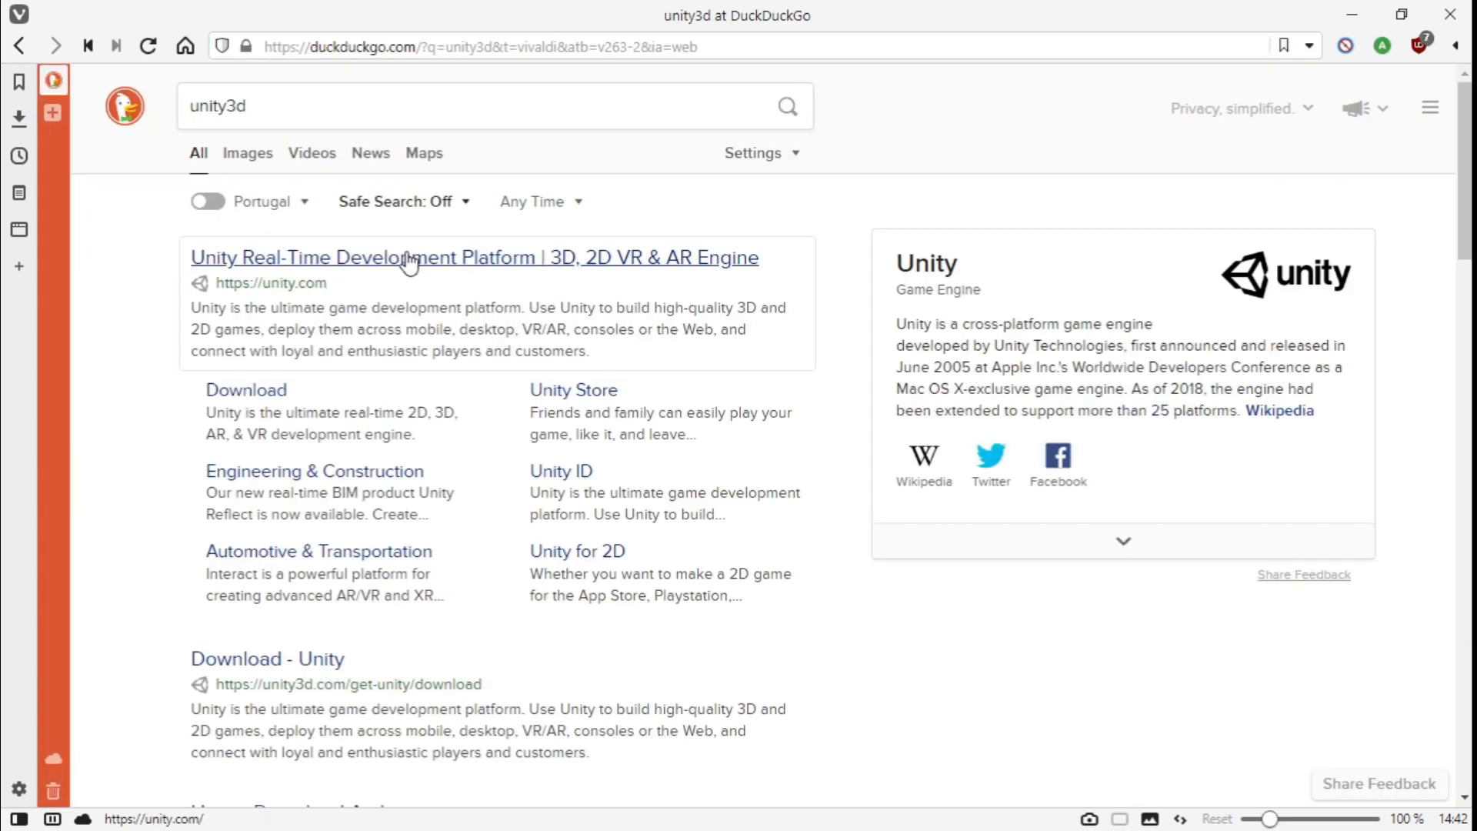
left_click(407, 256)
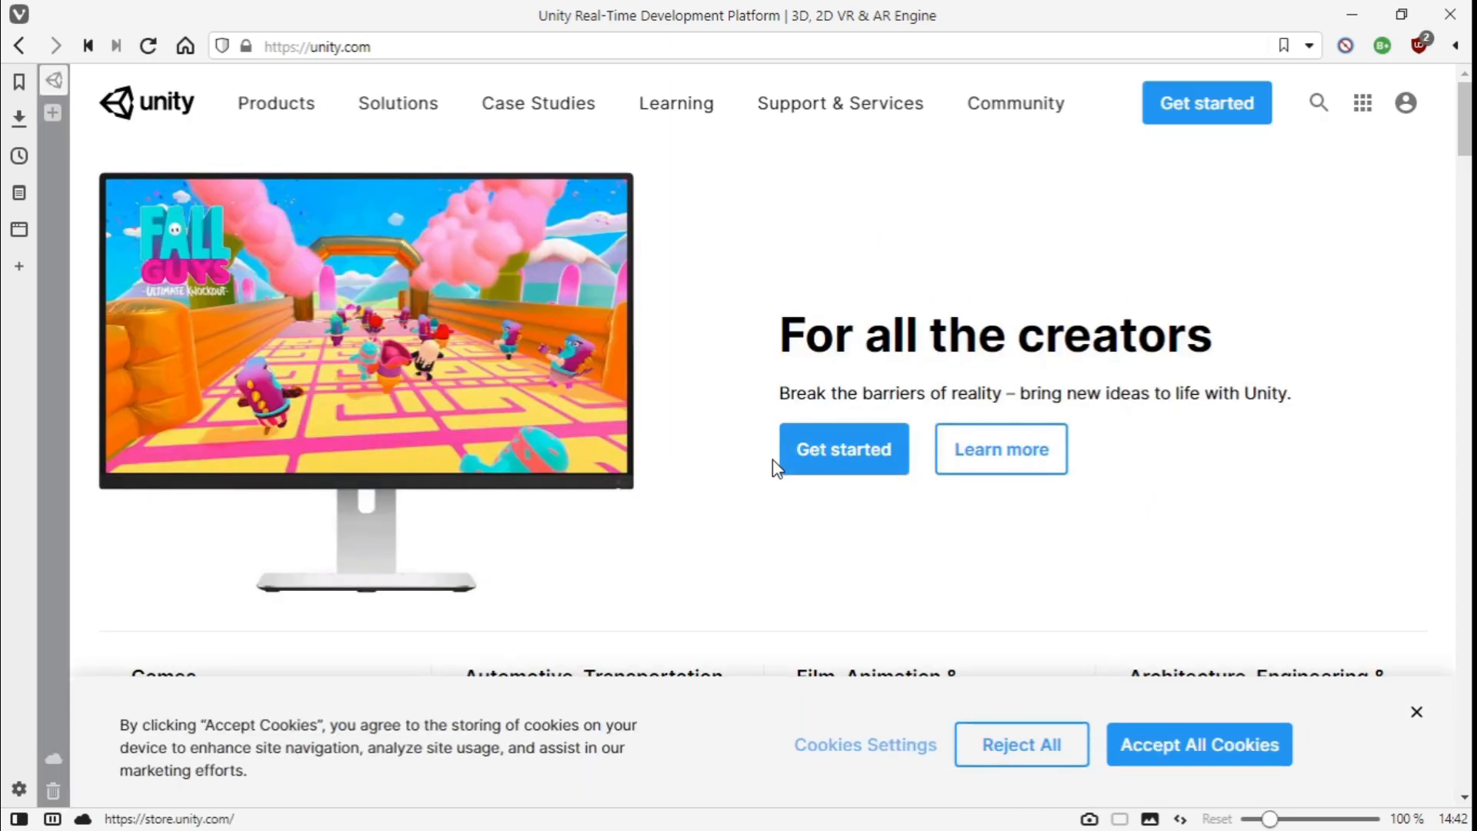
Dismiss the cookie notice on the Unity home page and get started to reach the plans and pricing page
left_click(1416, 712)
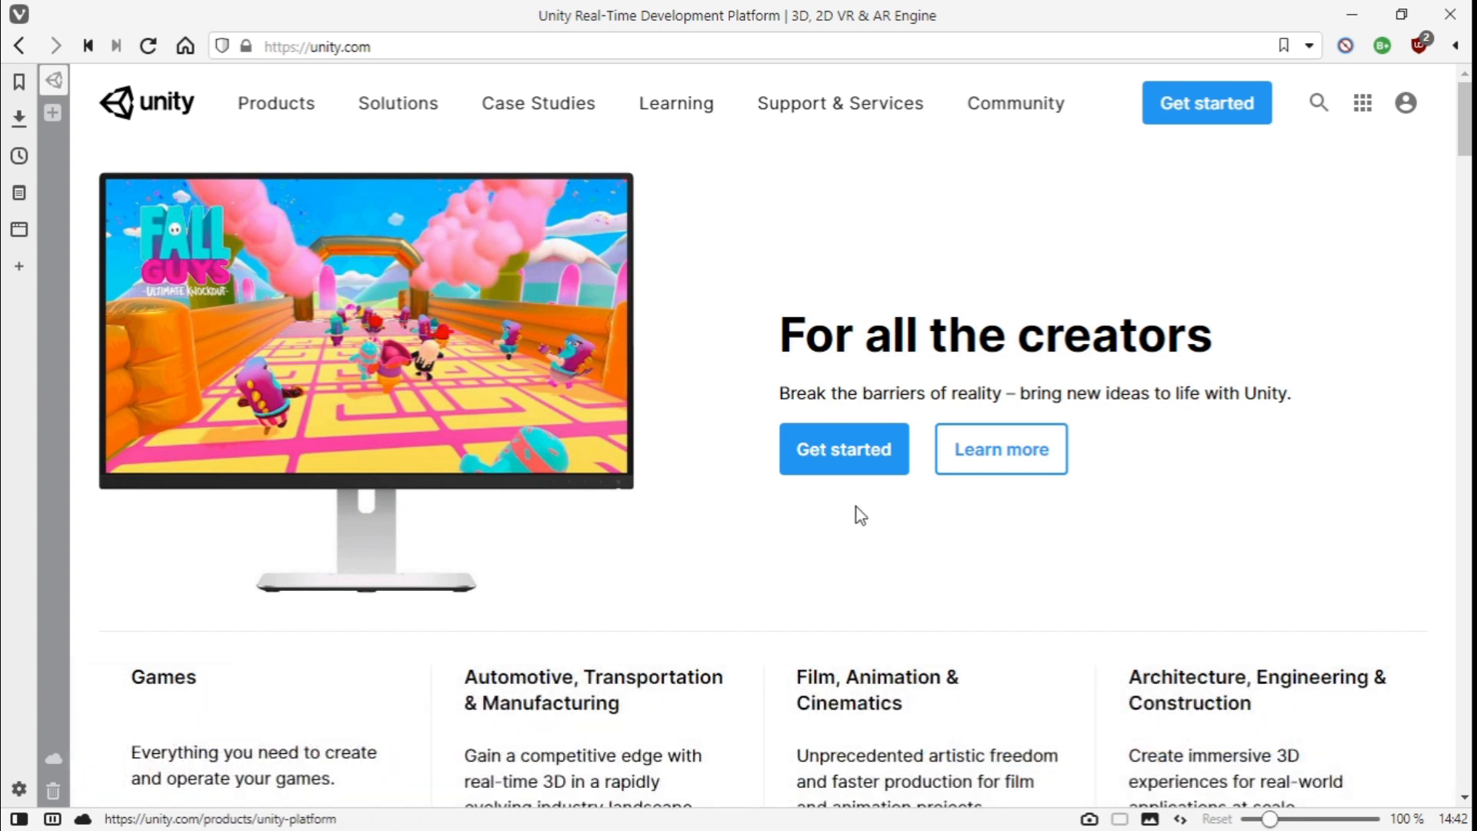
scroll(867, 510, "down", 10)
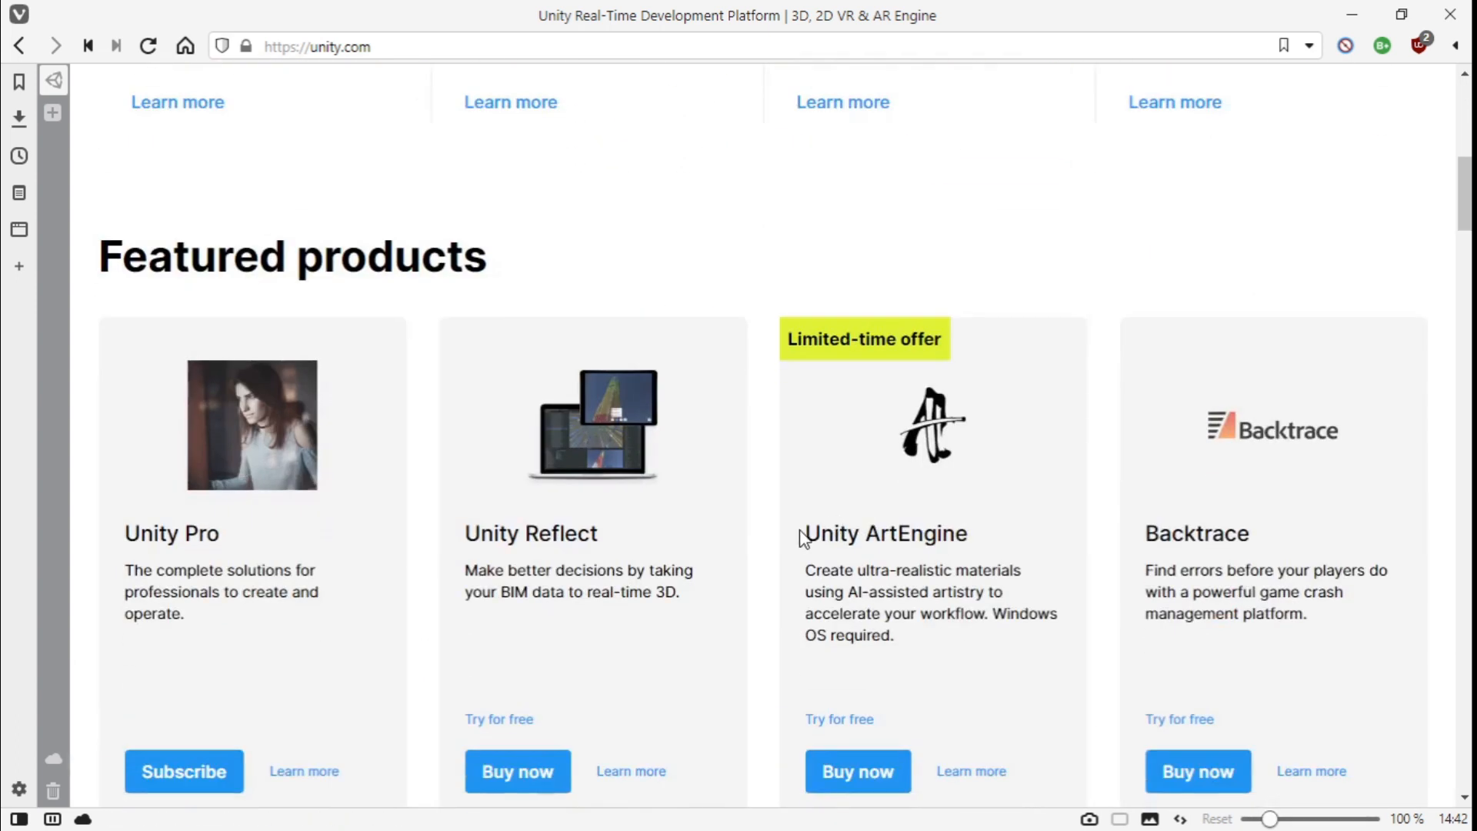
scroll(755, 533, "down", 7)
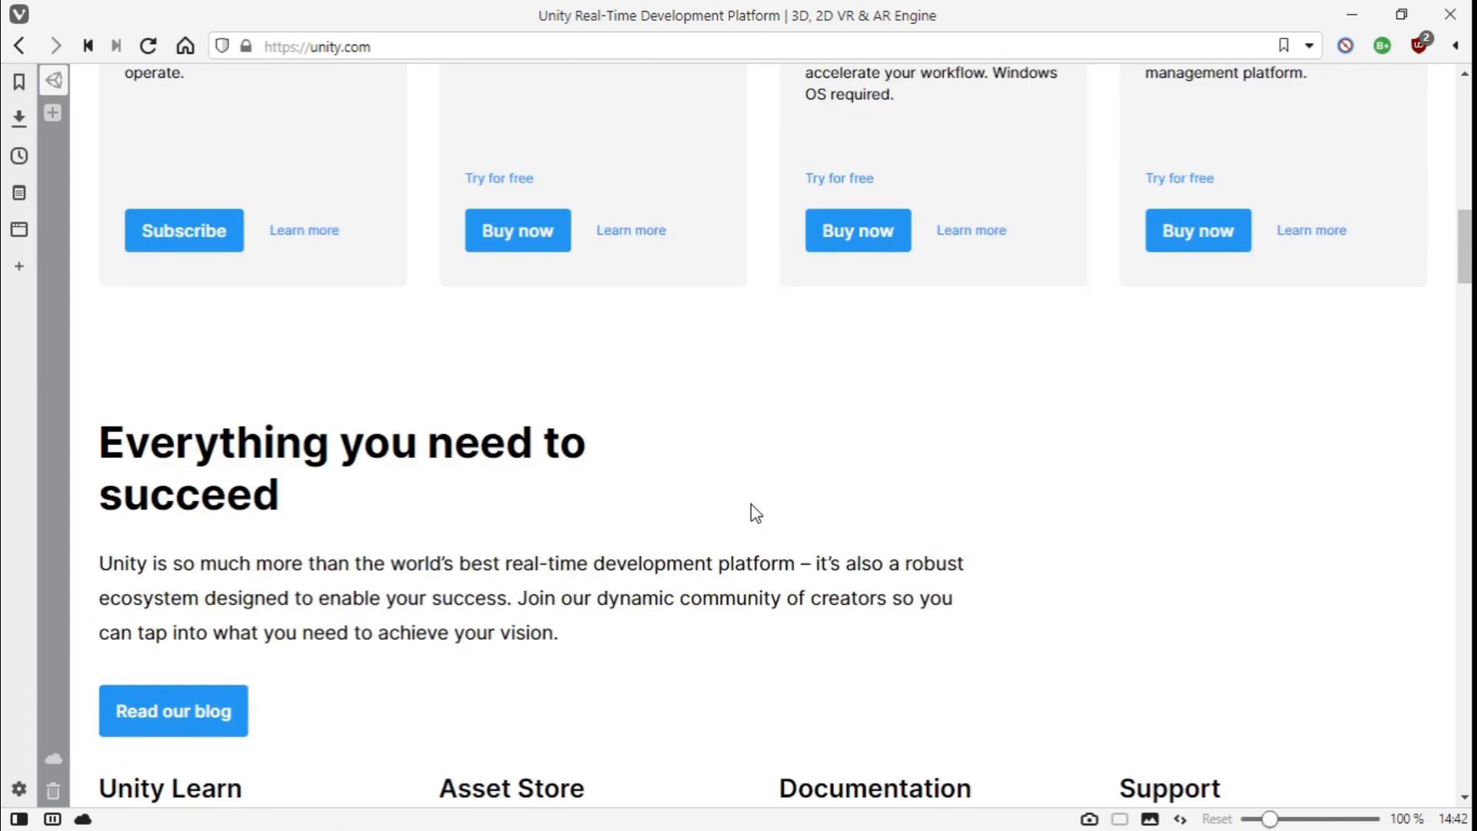
scroll(754, 509, "down", 4)
scroll(738, 500, "up", 10)
scroll(736, 500, "up", 10)
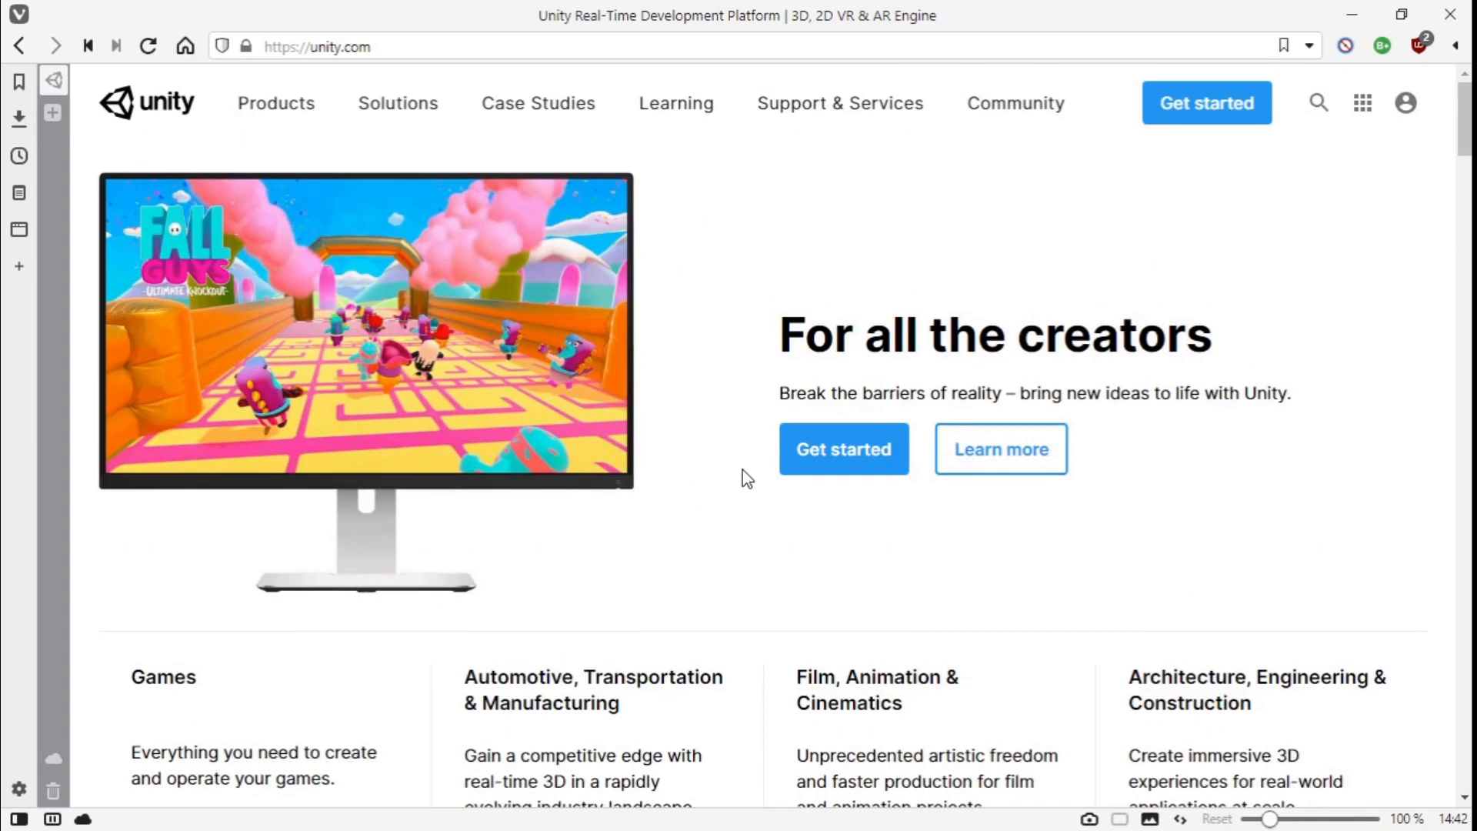
left_click(848, 452)
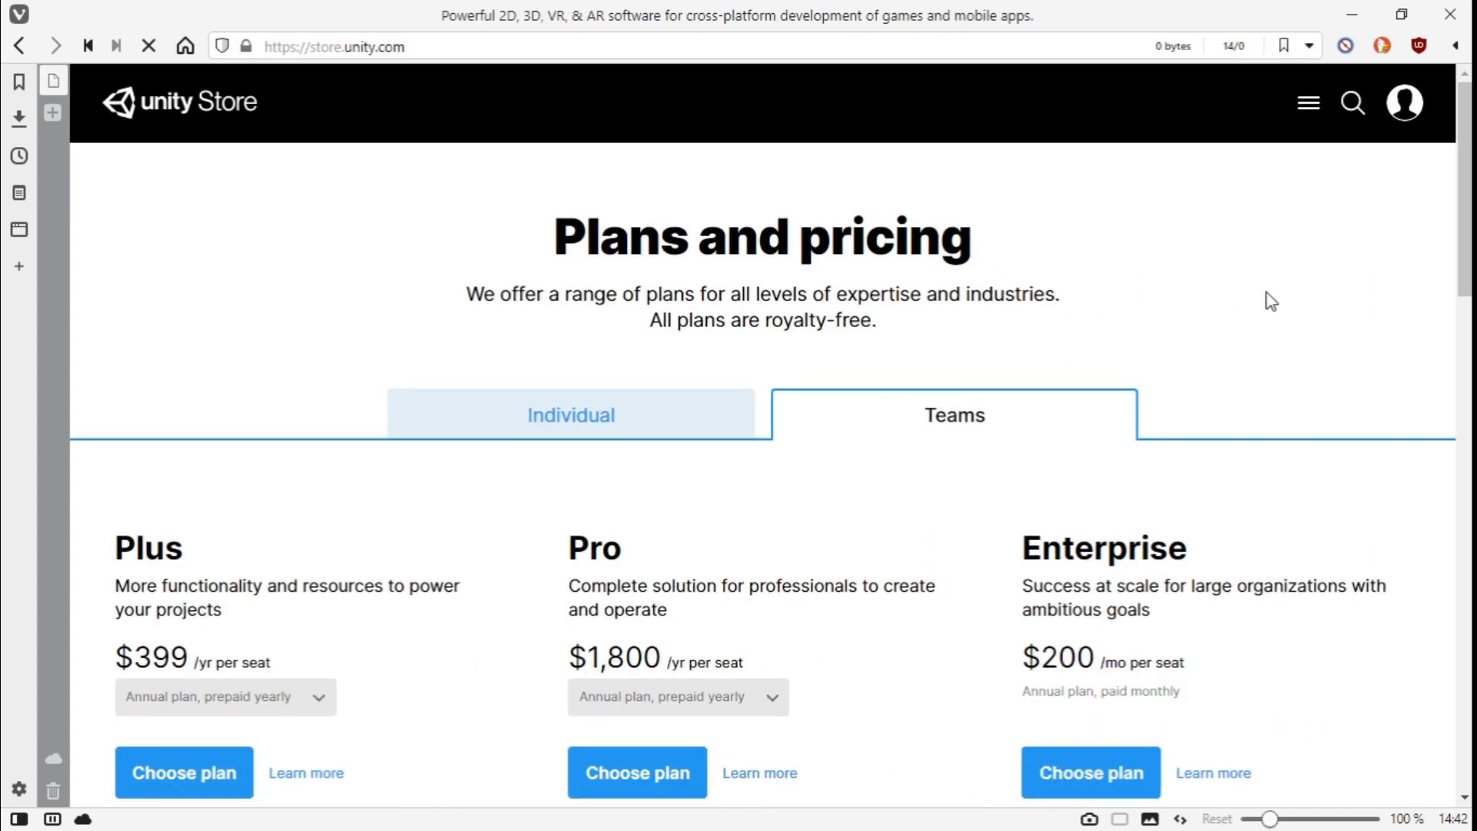
Show the individual plans in the Unity Store and get started with the free Personal plan
scroll(1277, 288, "down", 3)
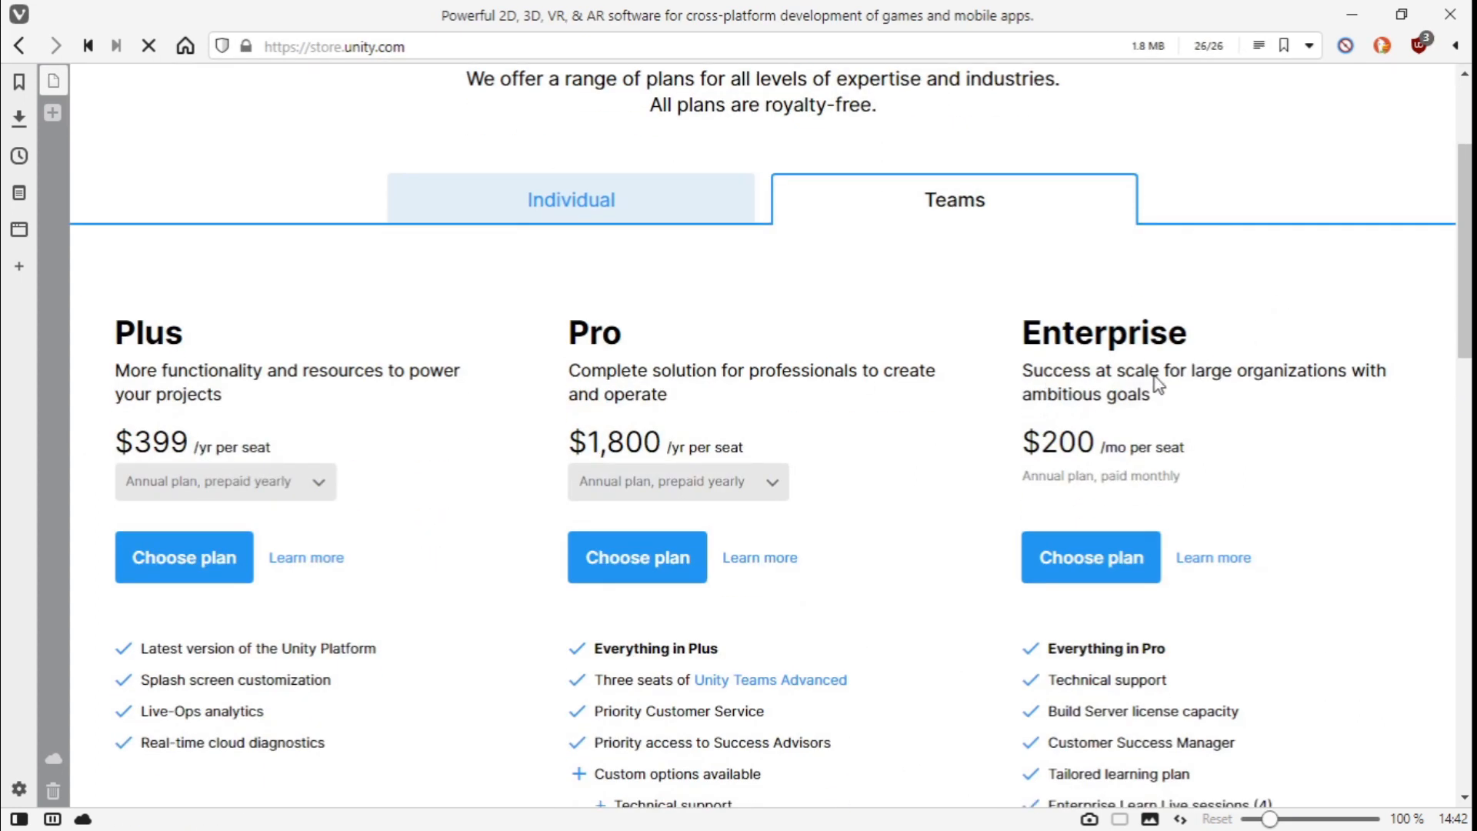
scroll(985, 293, "up", 3)
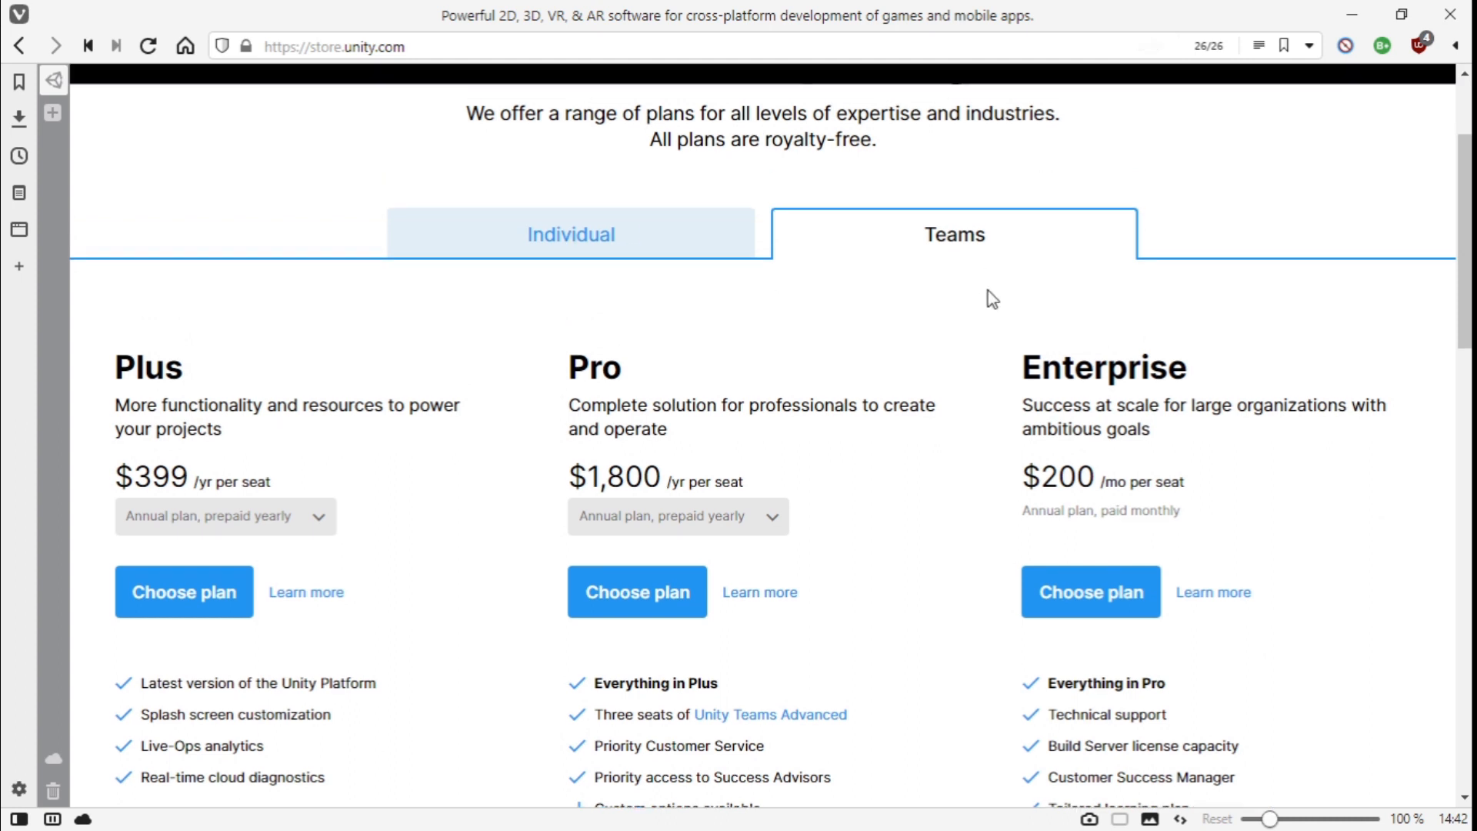
left_click(202, 104)
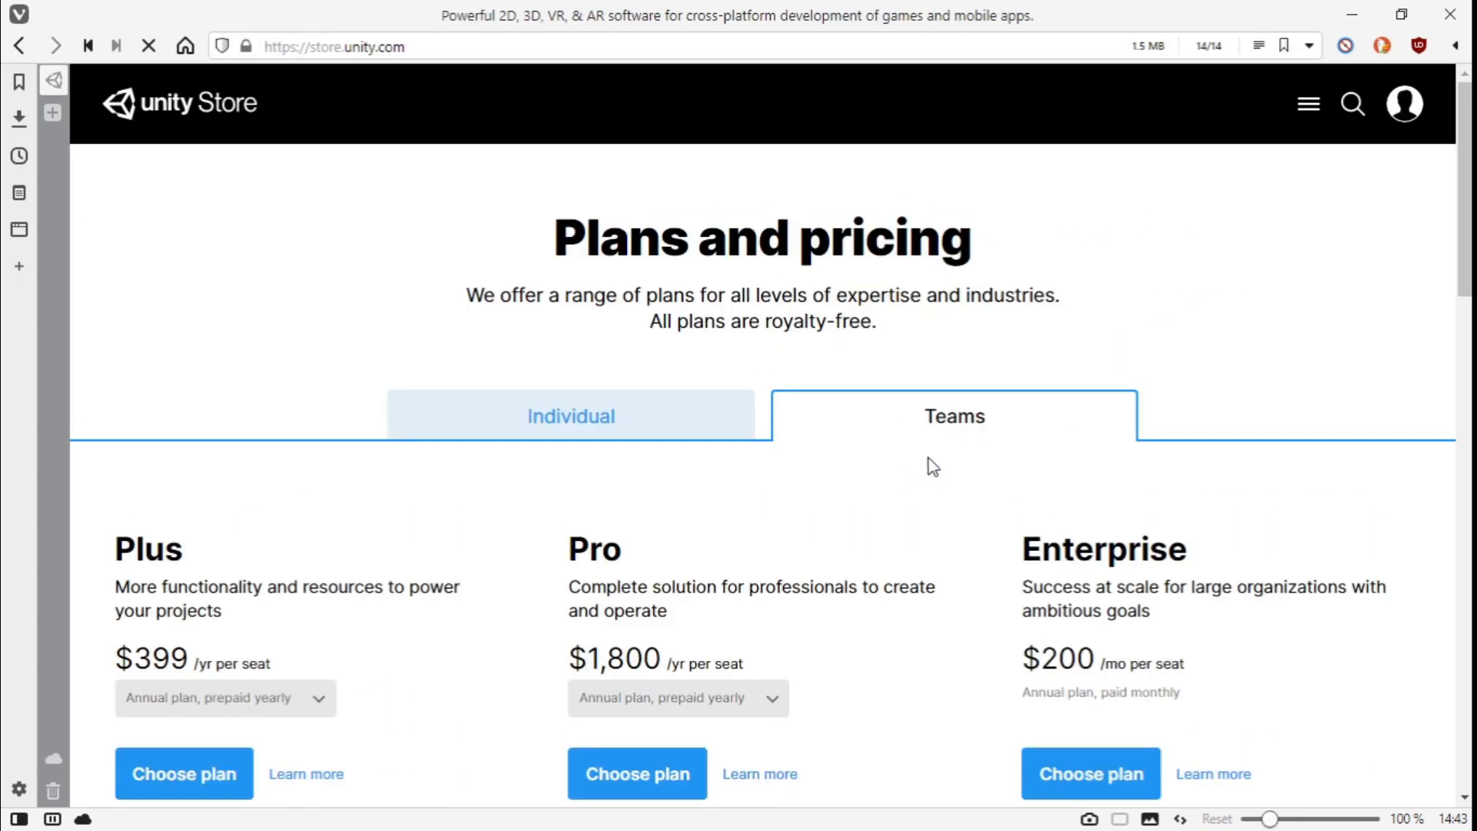
left_click(589, 431)
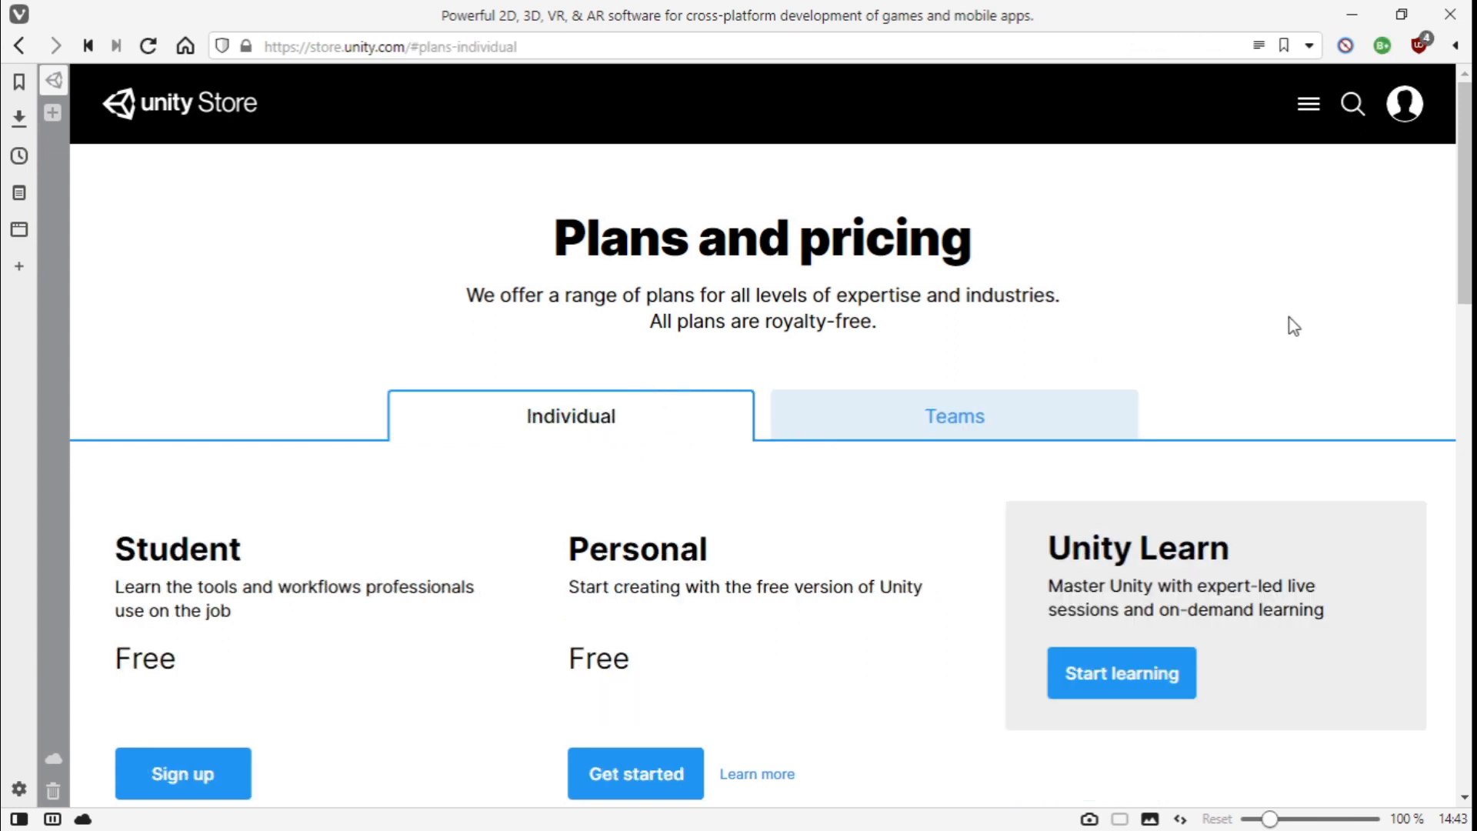
scroll(1266, 323, "down", 3)
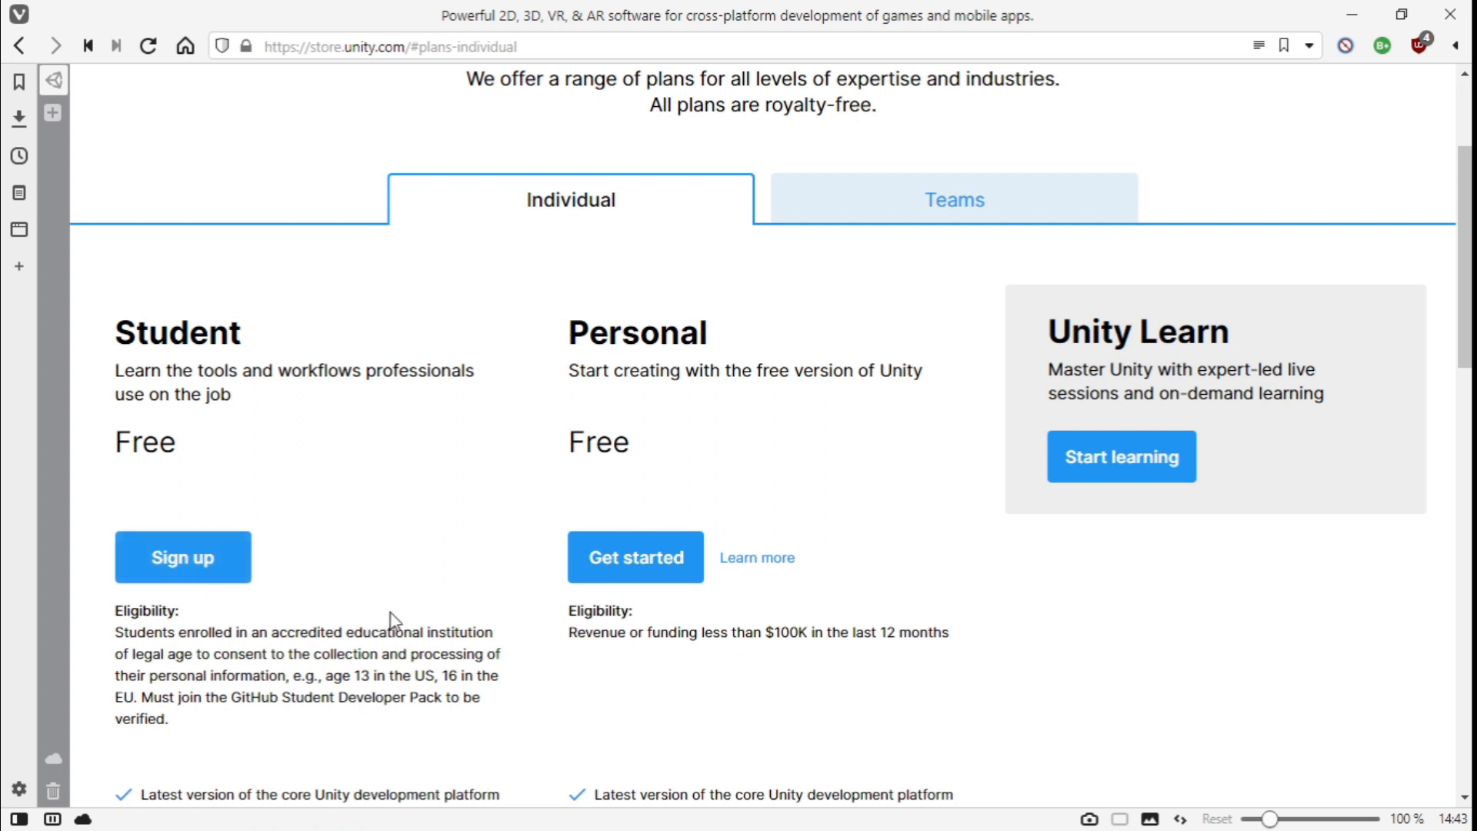
scroll(389, 617, "down", 1)
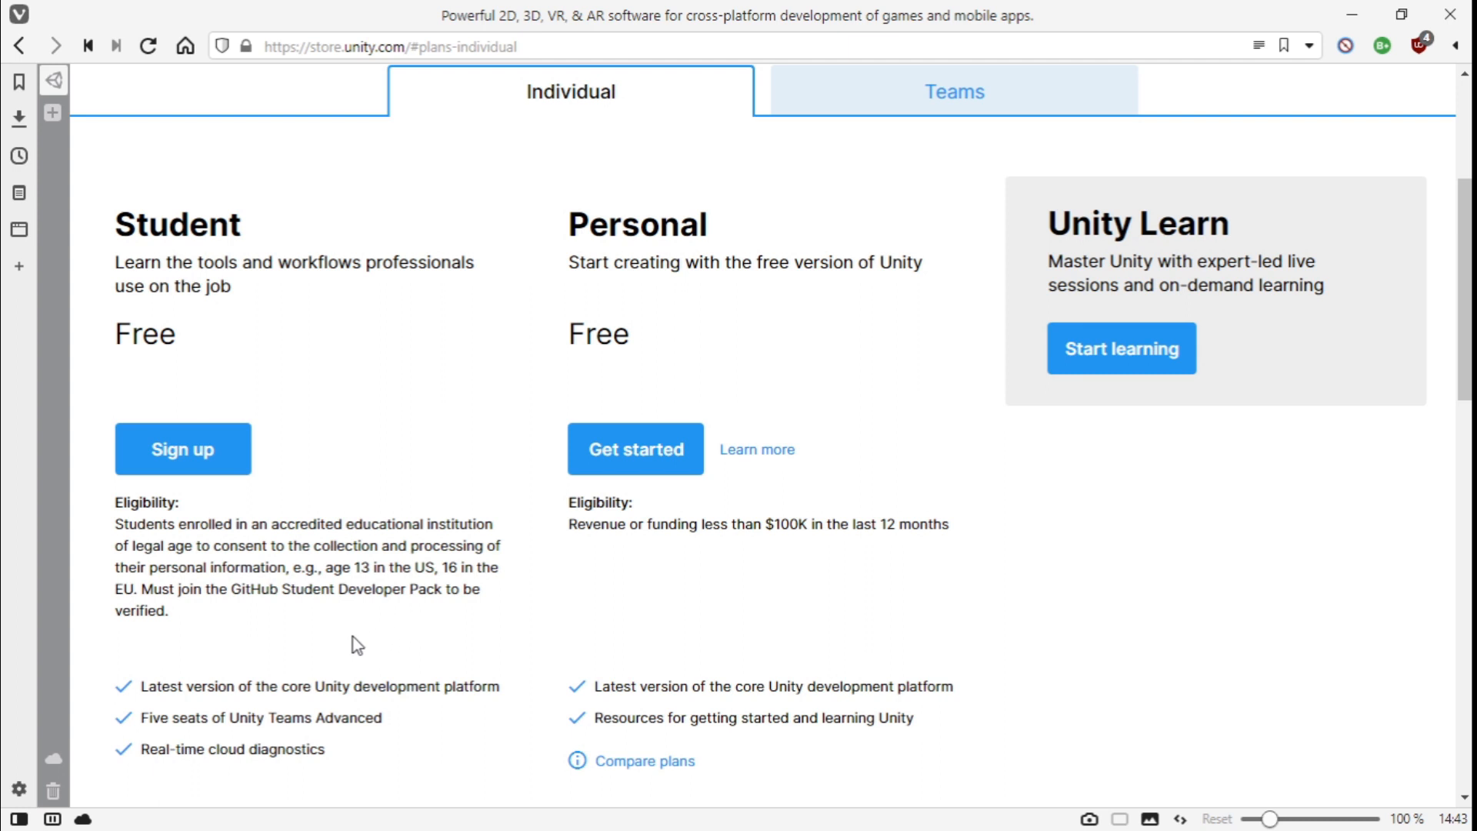
left_click(649, 462)
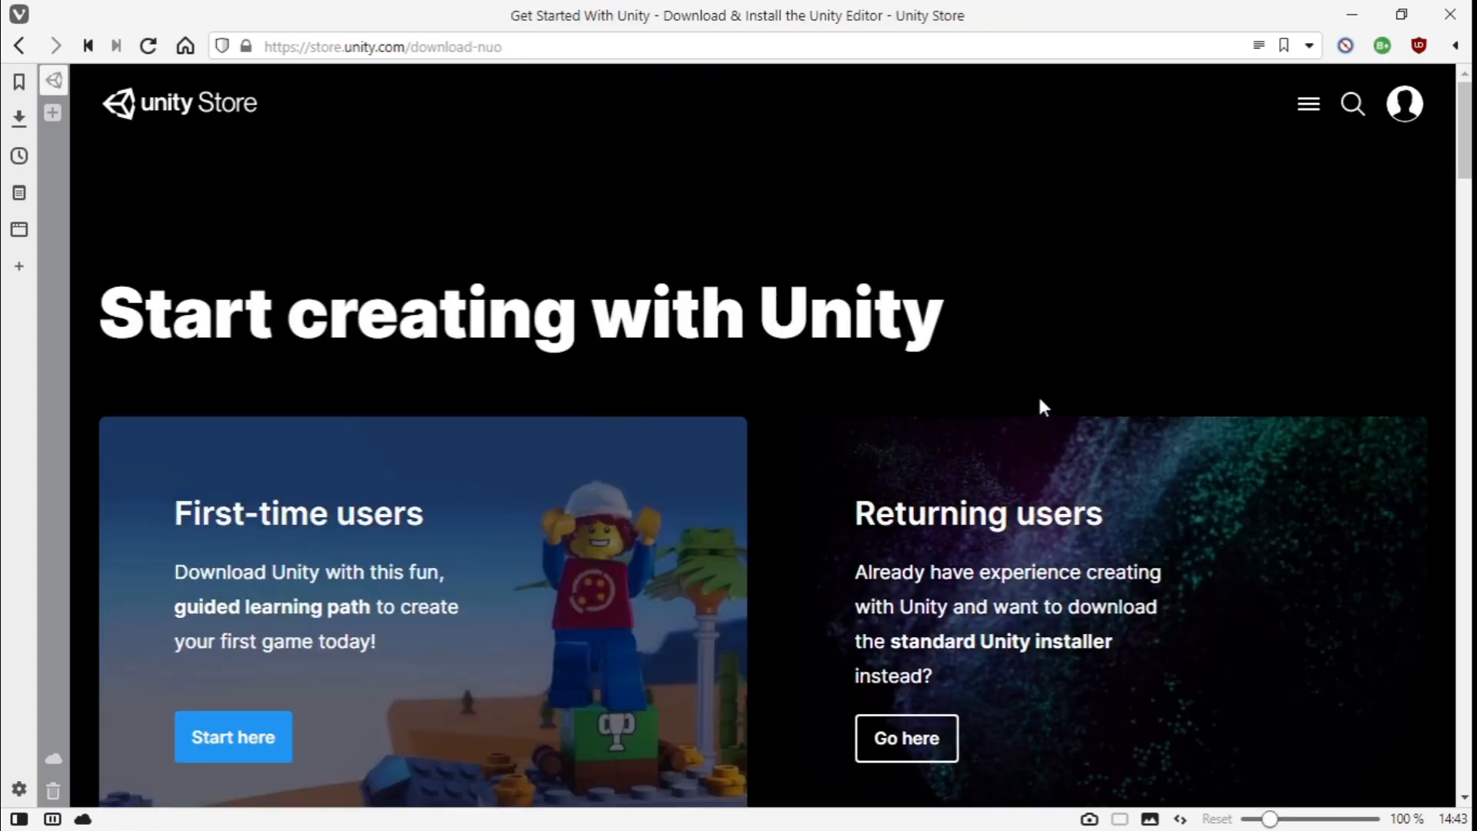
Start the first-time users' Unity download, agree to the terms and cancel saving UnityHubSetup.exe
scroll(1018, 380, "down", 3)
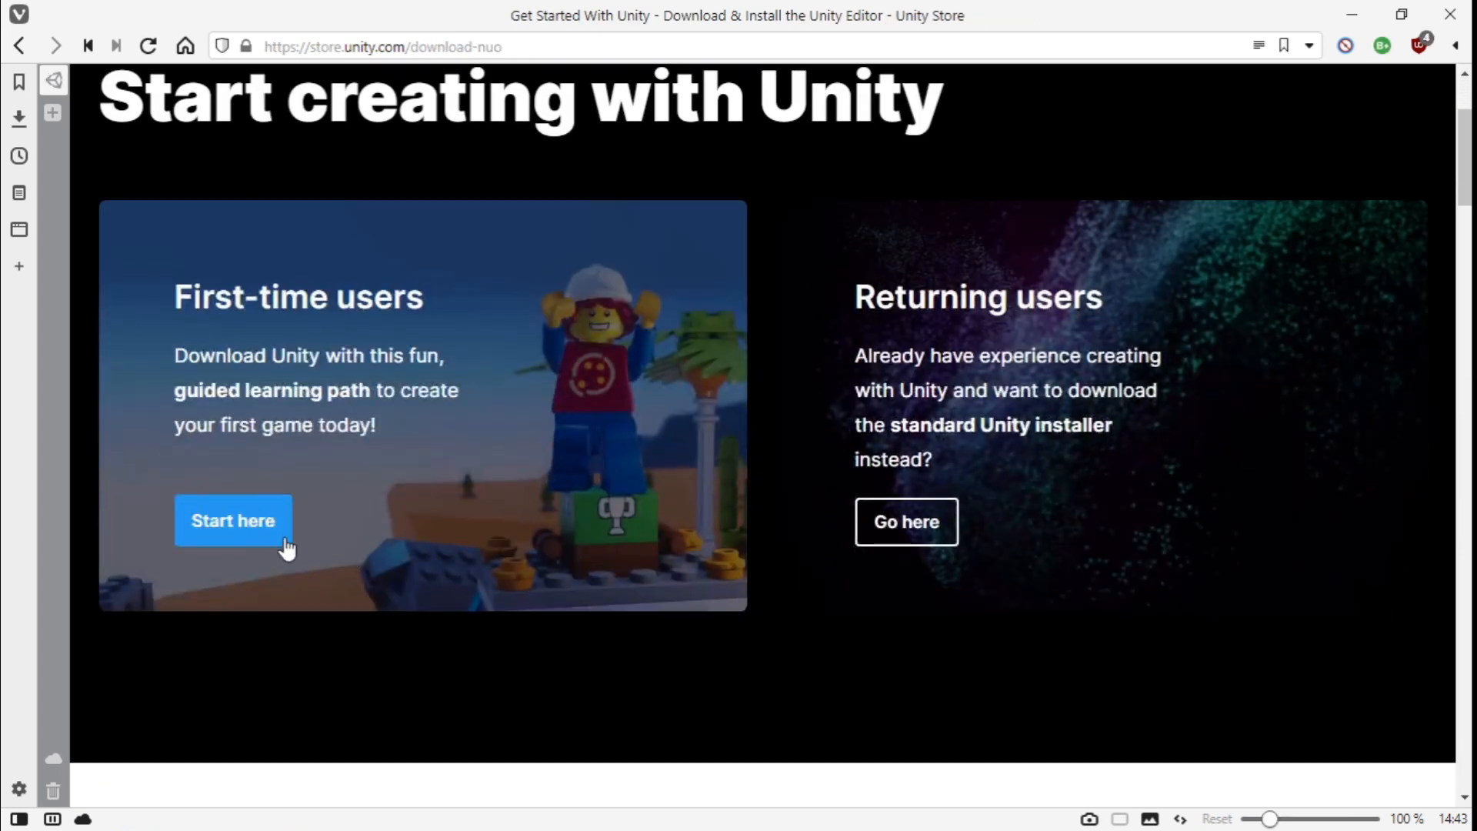
left_click(272, 530)
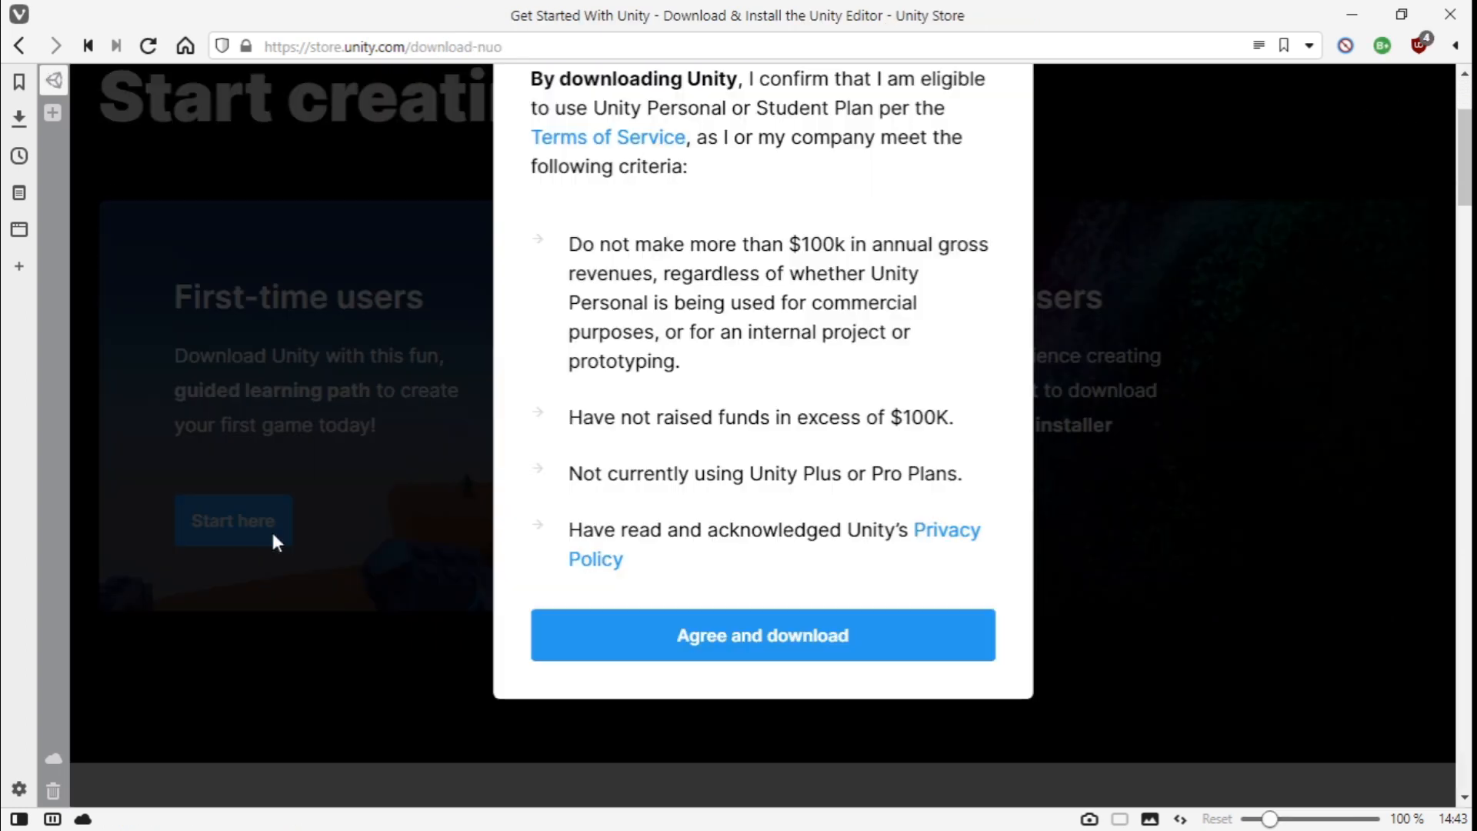
left_click(735, 651)
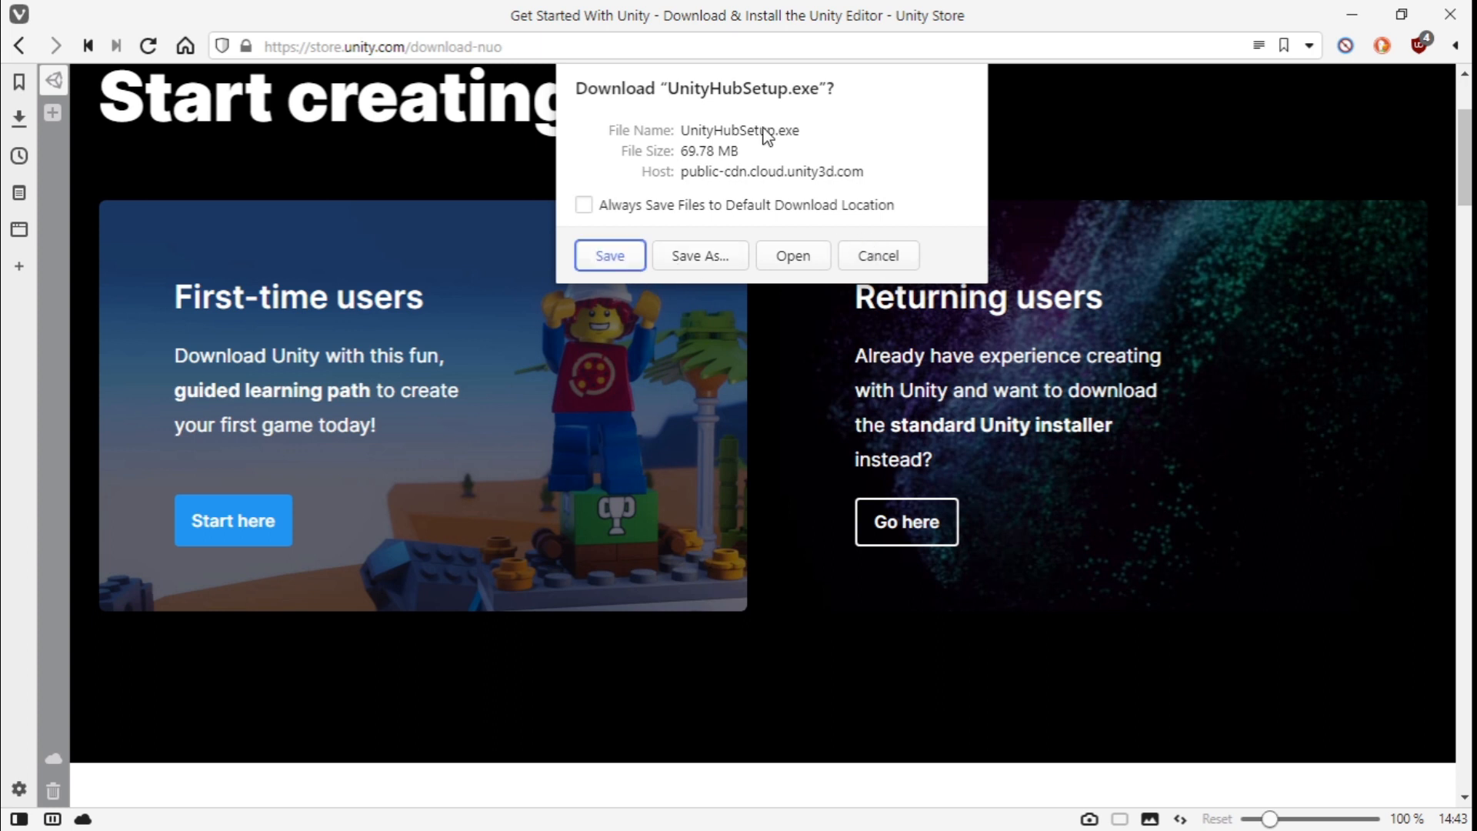
left_click(900, 260)
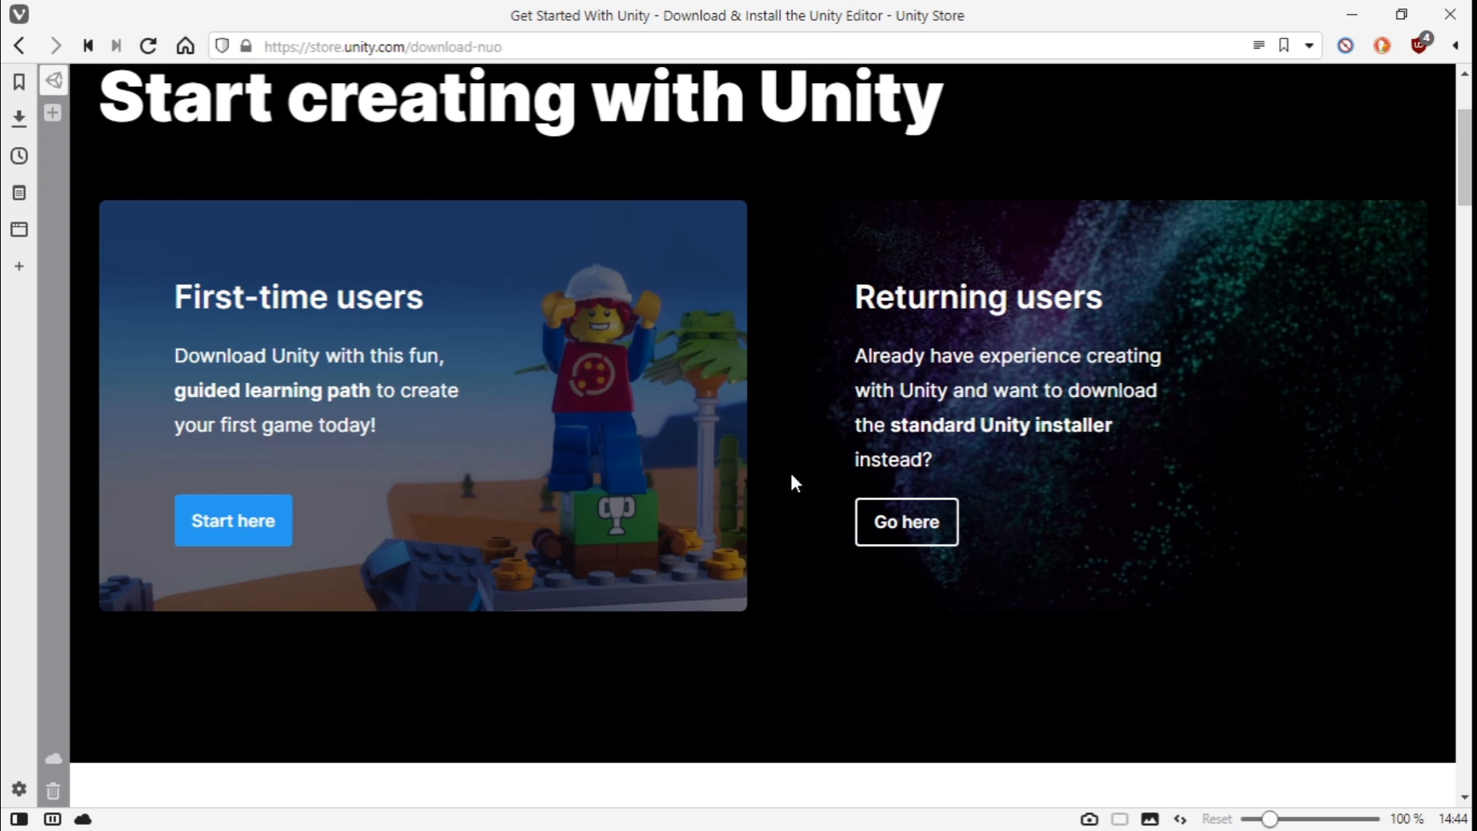
Switch to Unity Hub, move its window fully into view and show the installed Unity versions
scroll(728, 476, "up", 3)
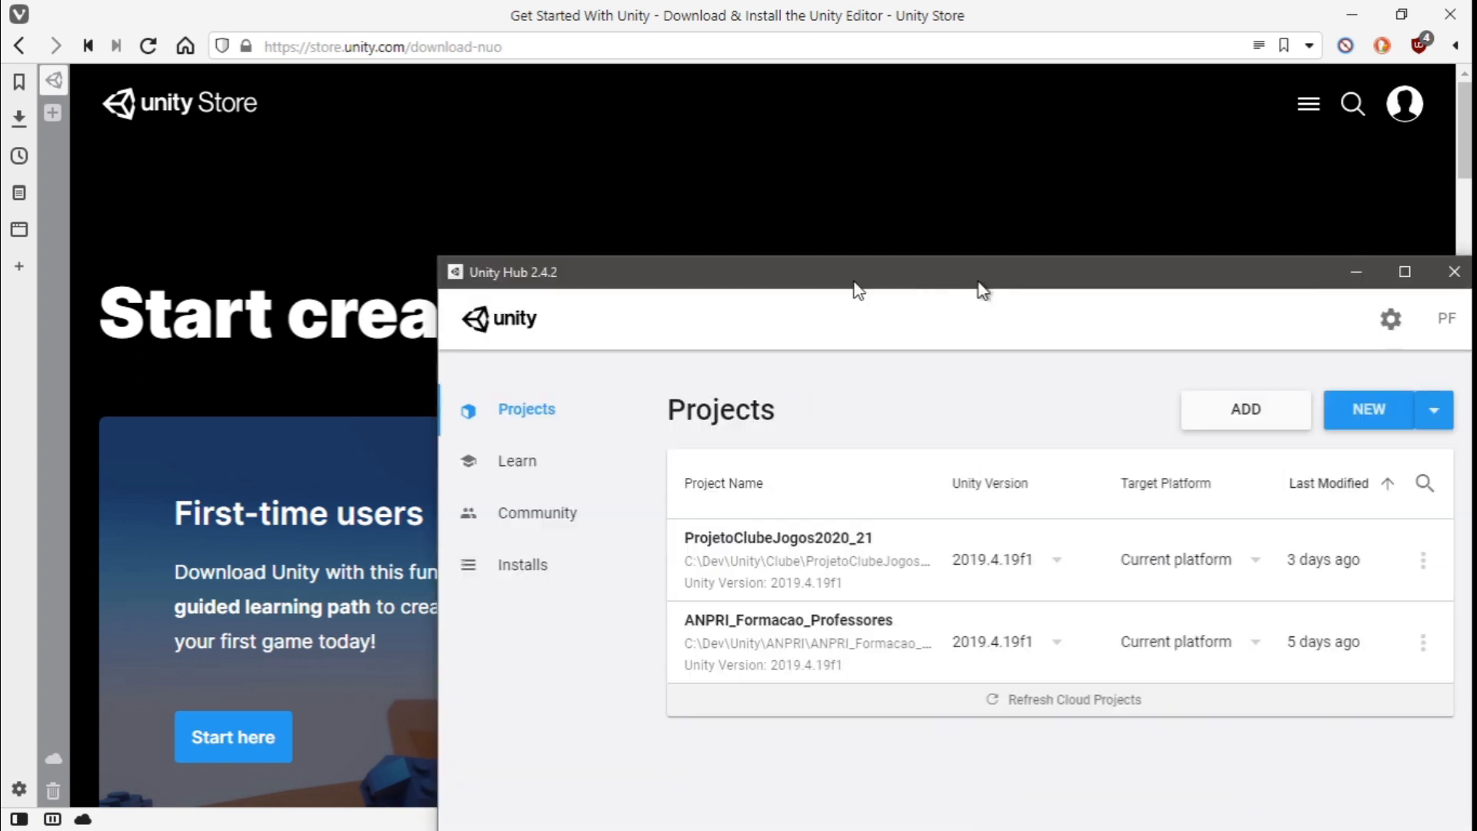
left_click_drag(979, 289, 824, 99)
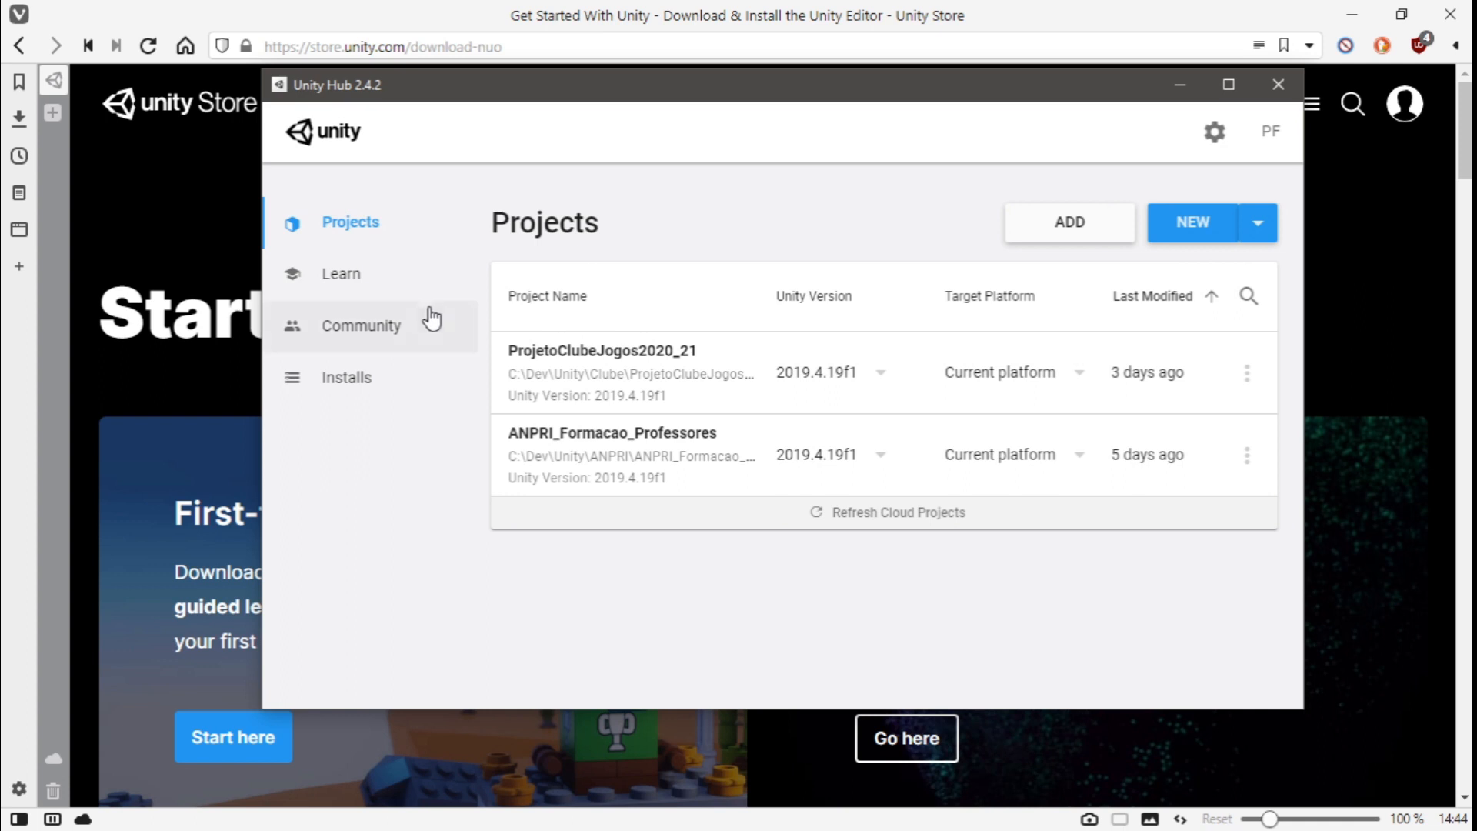
left_click(367, 372)
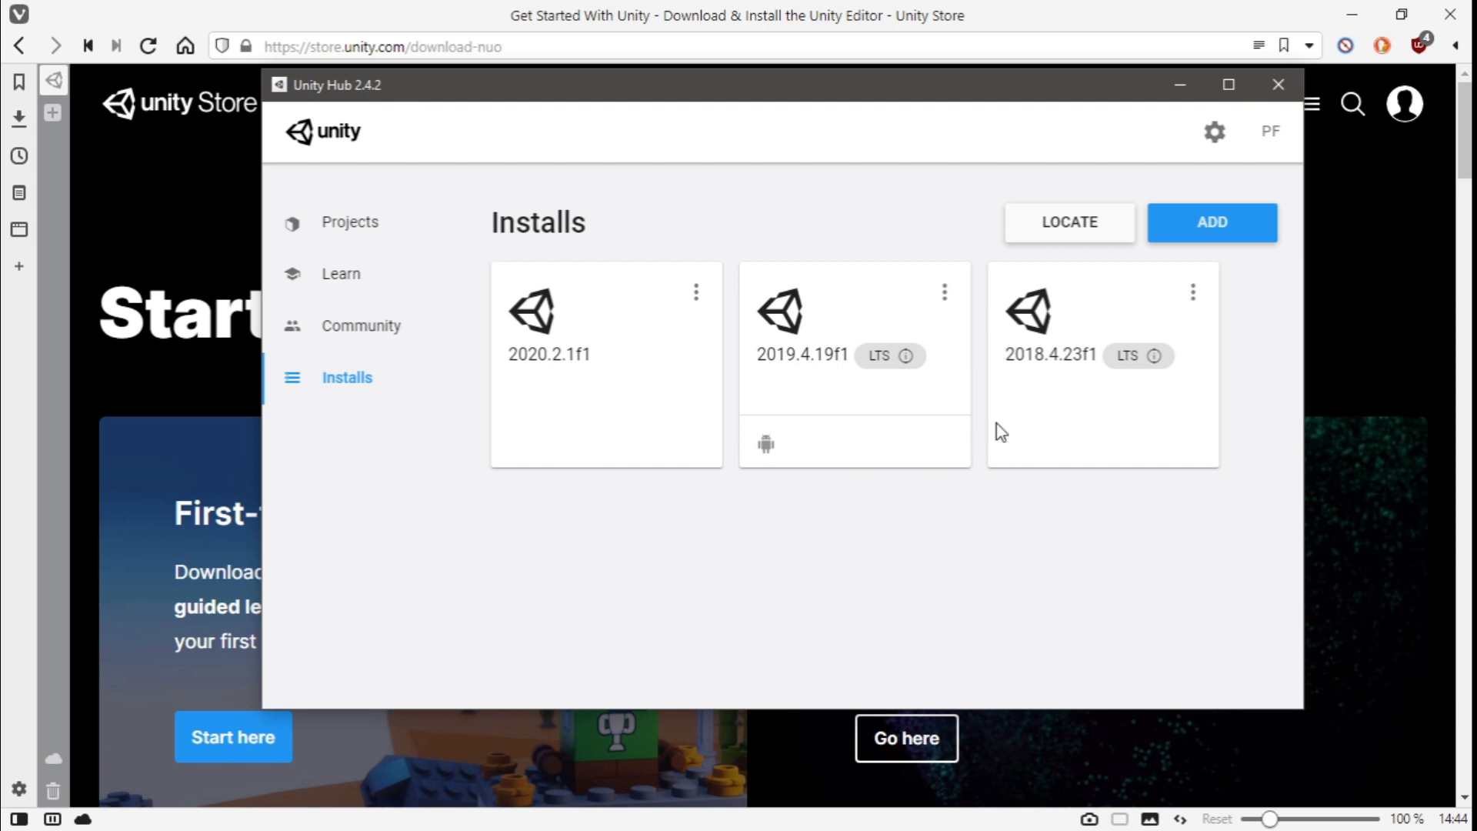
Start adding Unity 2019.4.22f1 (LTS) and continue to its module selection
left_click(1213, 239)
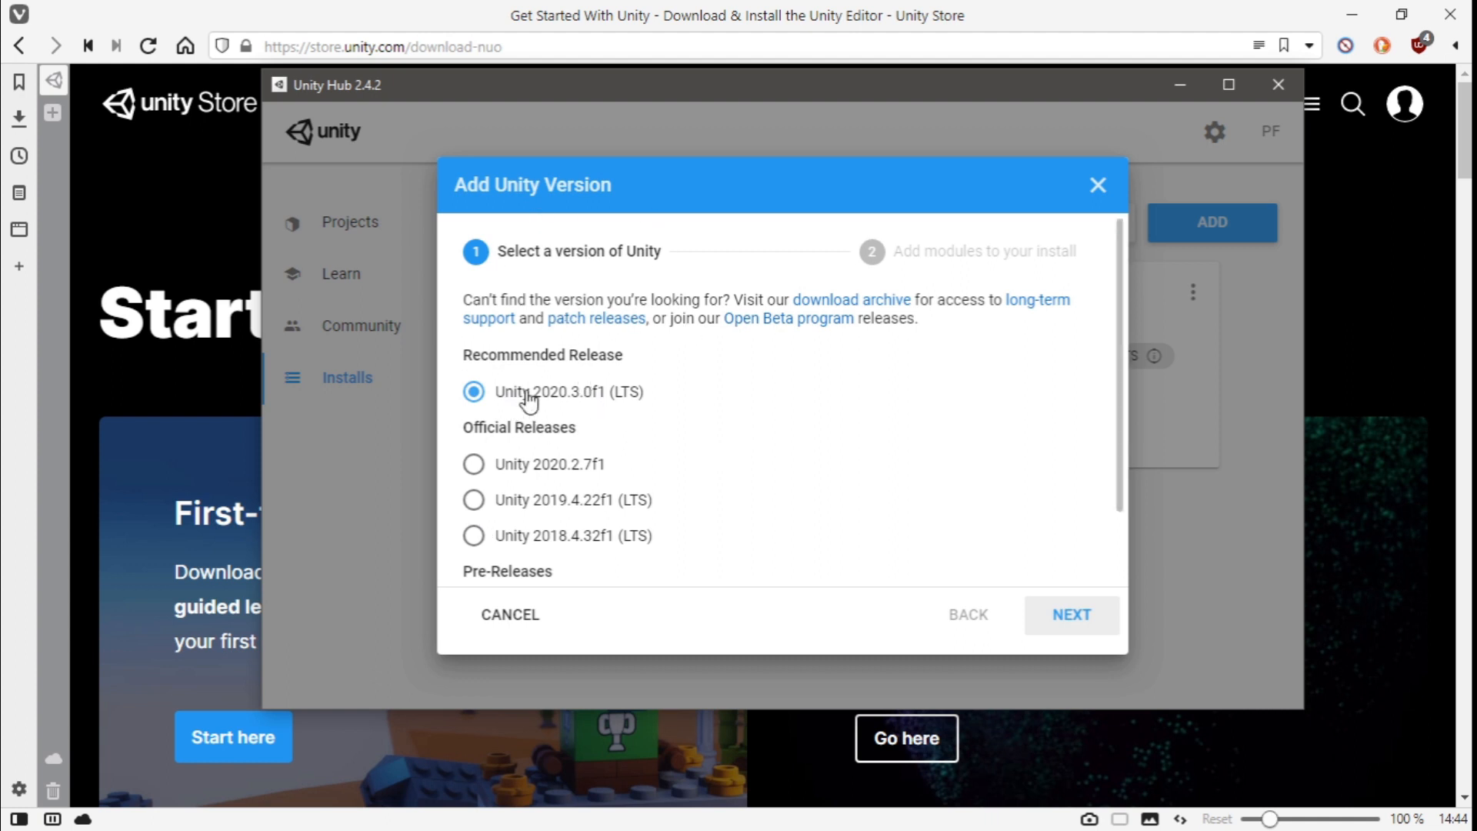
left_click(476, 506)
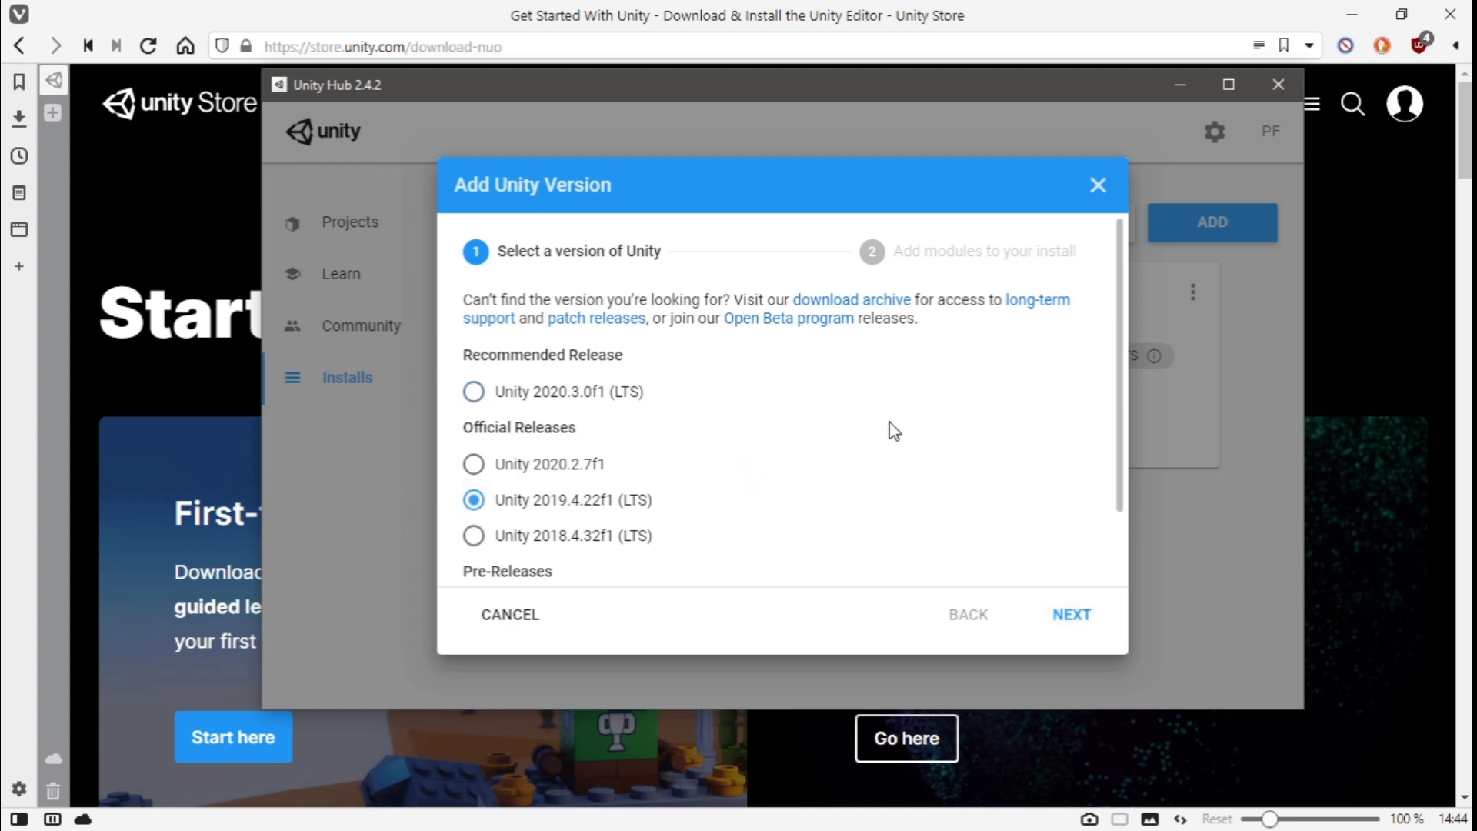
left_click(1068, 625)
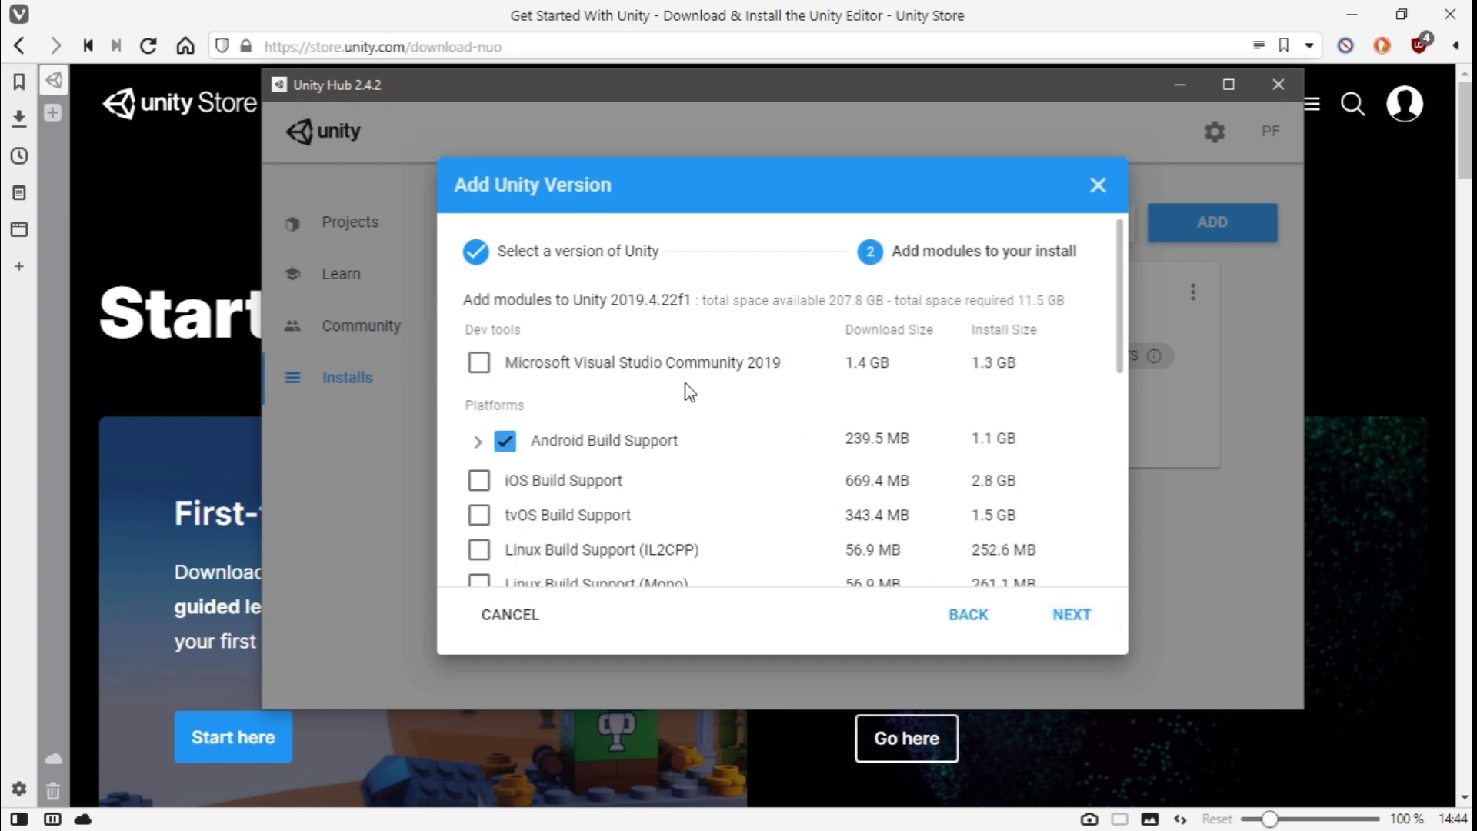
Include Microsoft Visual Studio Community 2019 and exclude Android Build Support from the modules
left_click(479, 368)
left_click(506, 446)
left_click(511, 453)
left_click(512, 452)
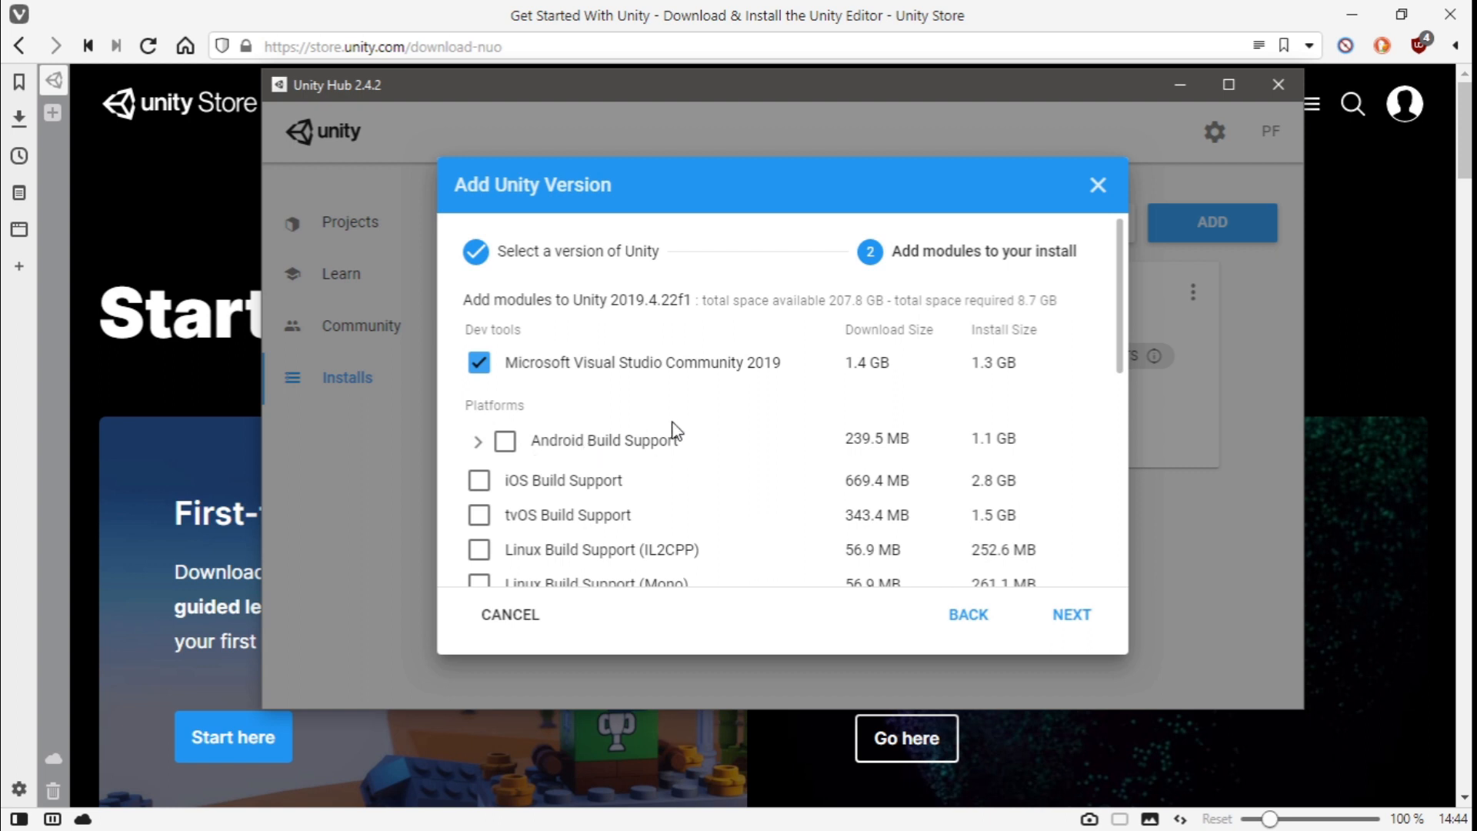
Look through the available platform, documentation and language pack modules, and close the version dialog without installing
scroll(979, 425, "down", 2)
scroll(979, 425, "down", 4)
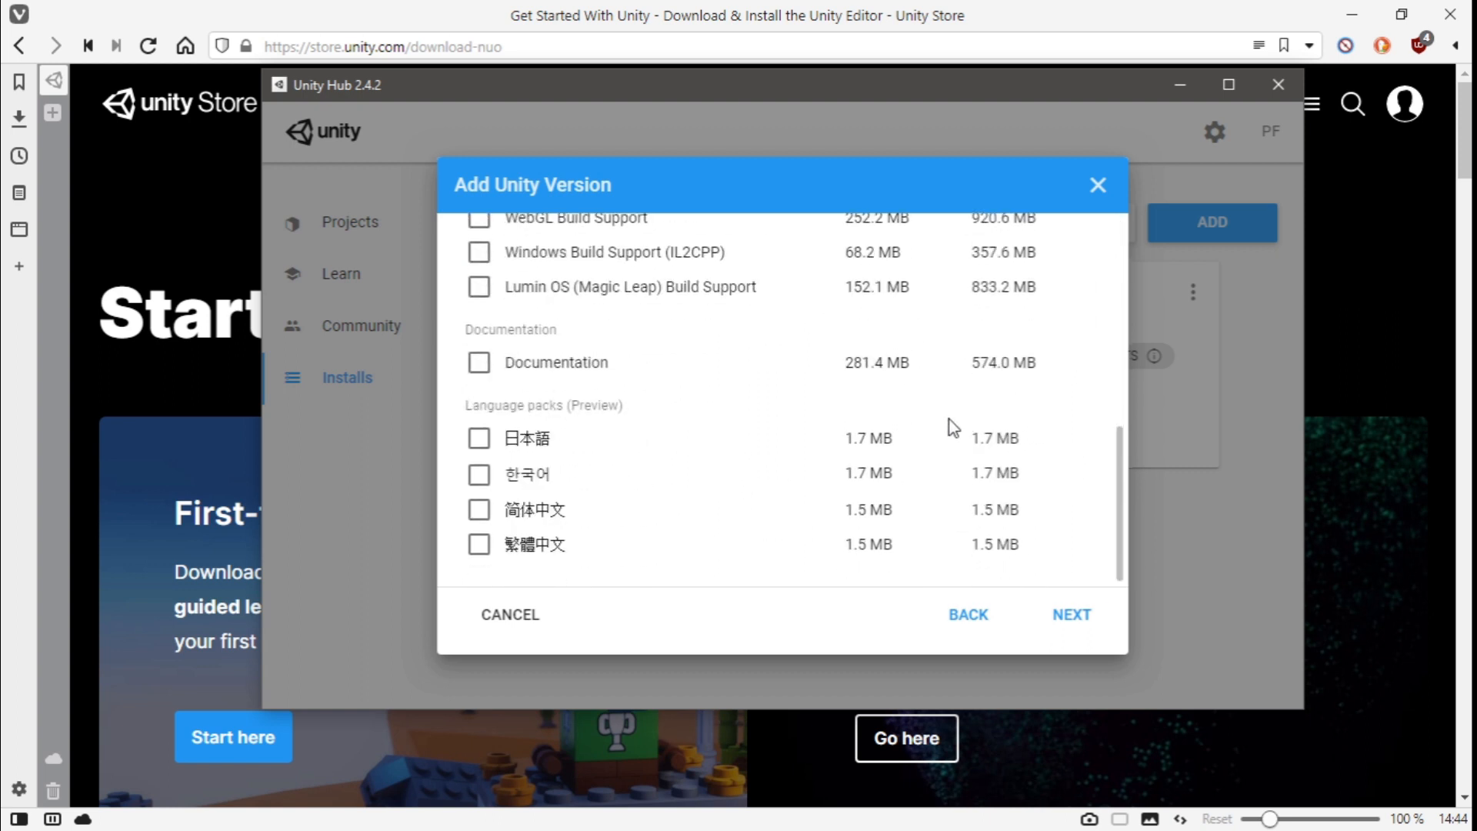
scroll(937, 426, "up", 6)
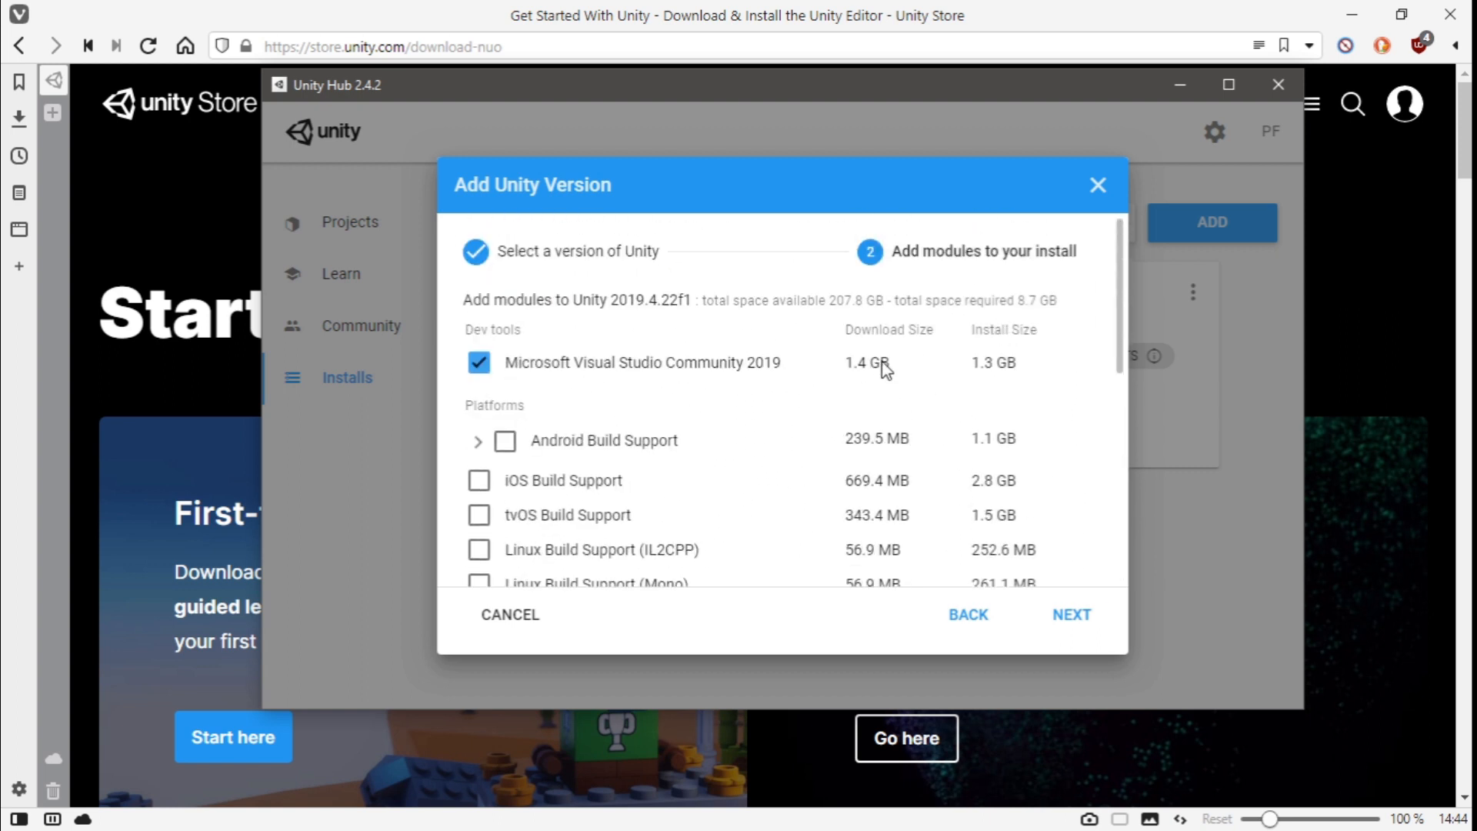
scroll(791, 366, "down", 3)
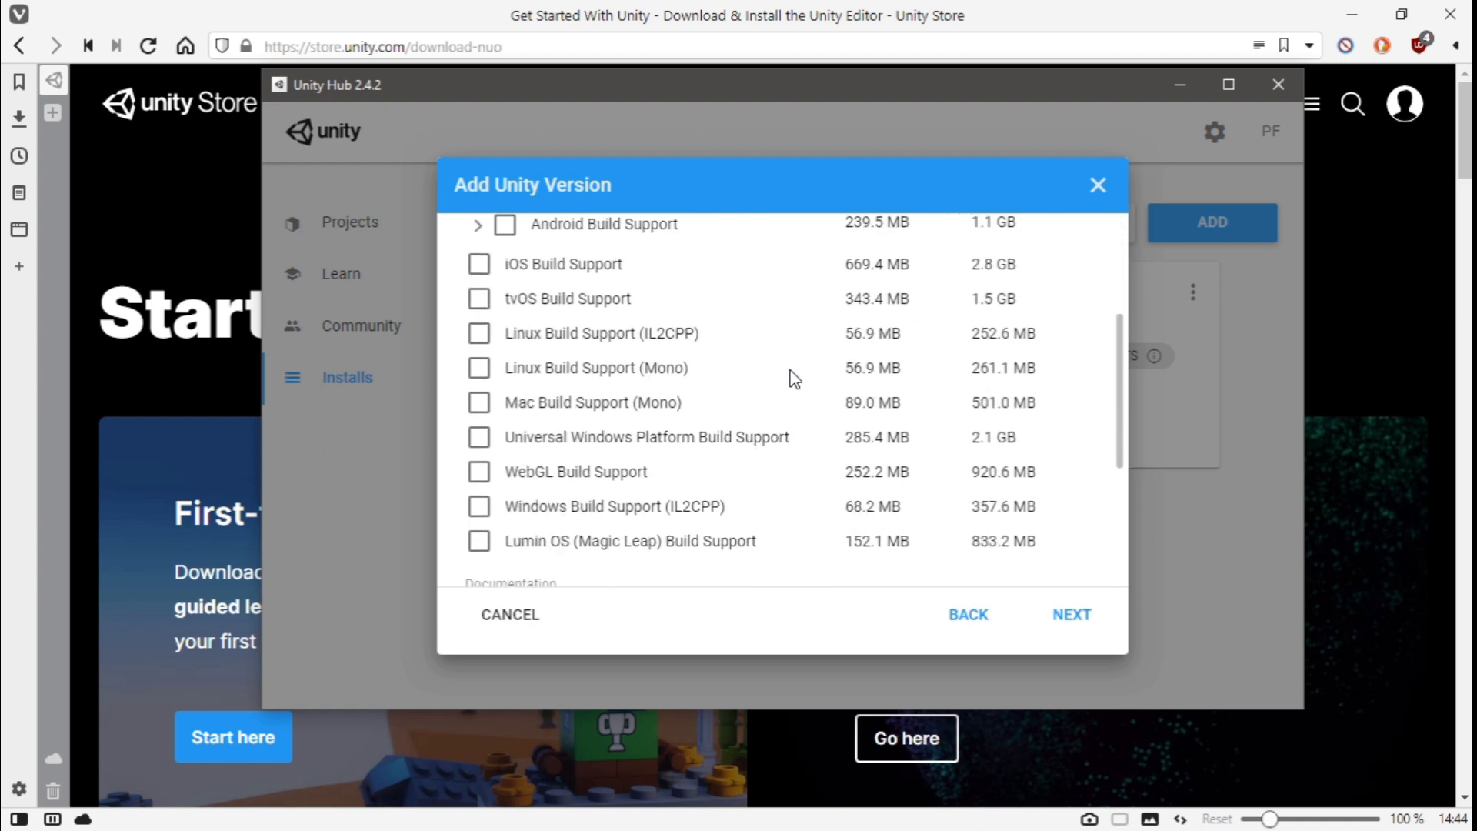
scroll(761, 376, "down", 3)
scroll(742, 448, "up", 3)
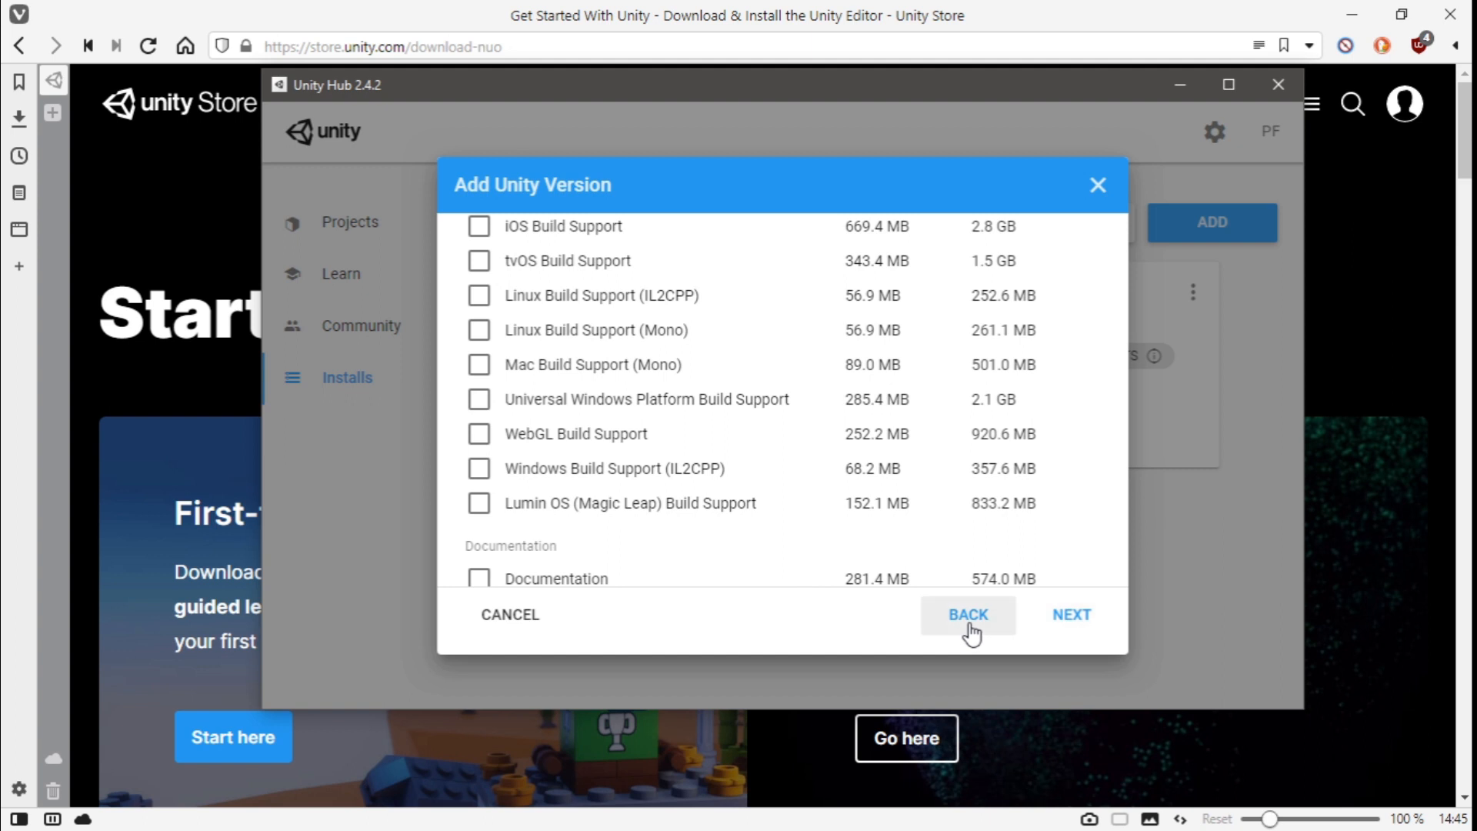
left_click(1097, 187)
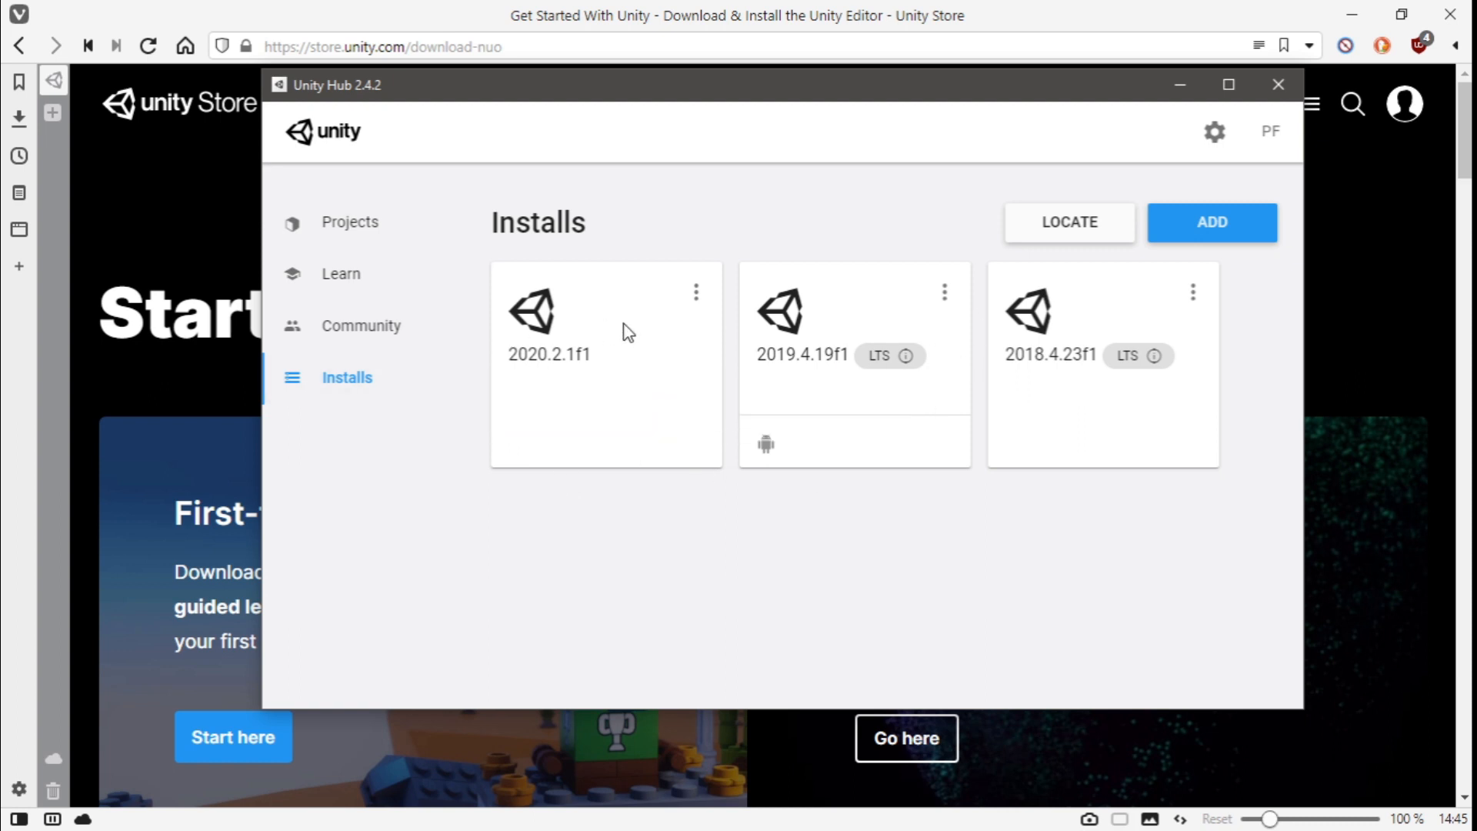
Check the management options of the installed Unity versions and look through the modules that can be added to Unity 2019.4.19f1
left_click(696, 292)
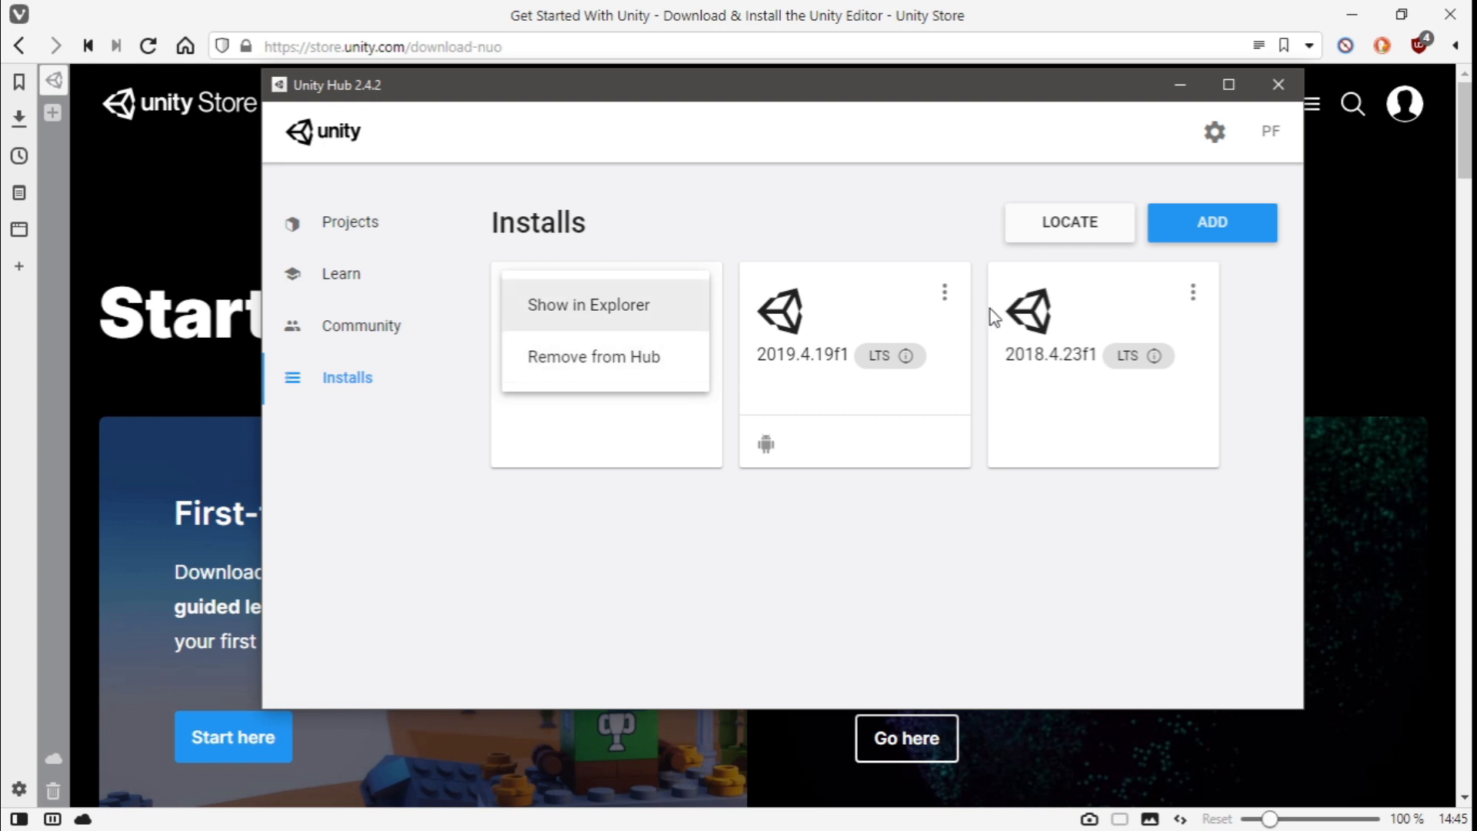
left_click(945, 296)
left_click(945, 293)
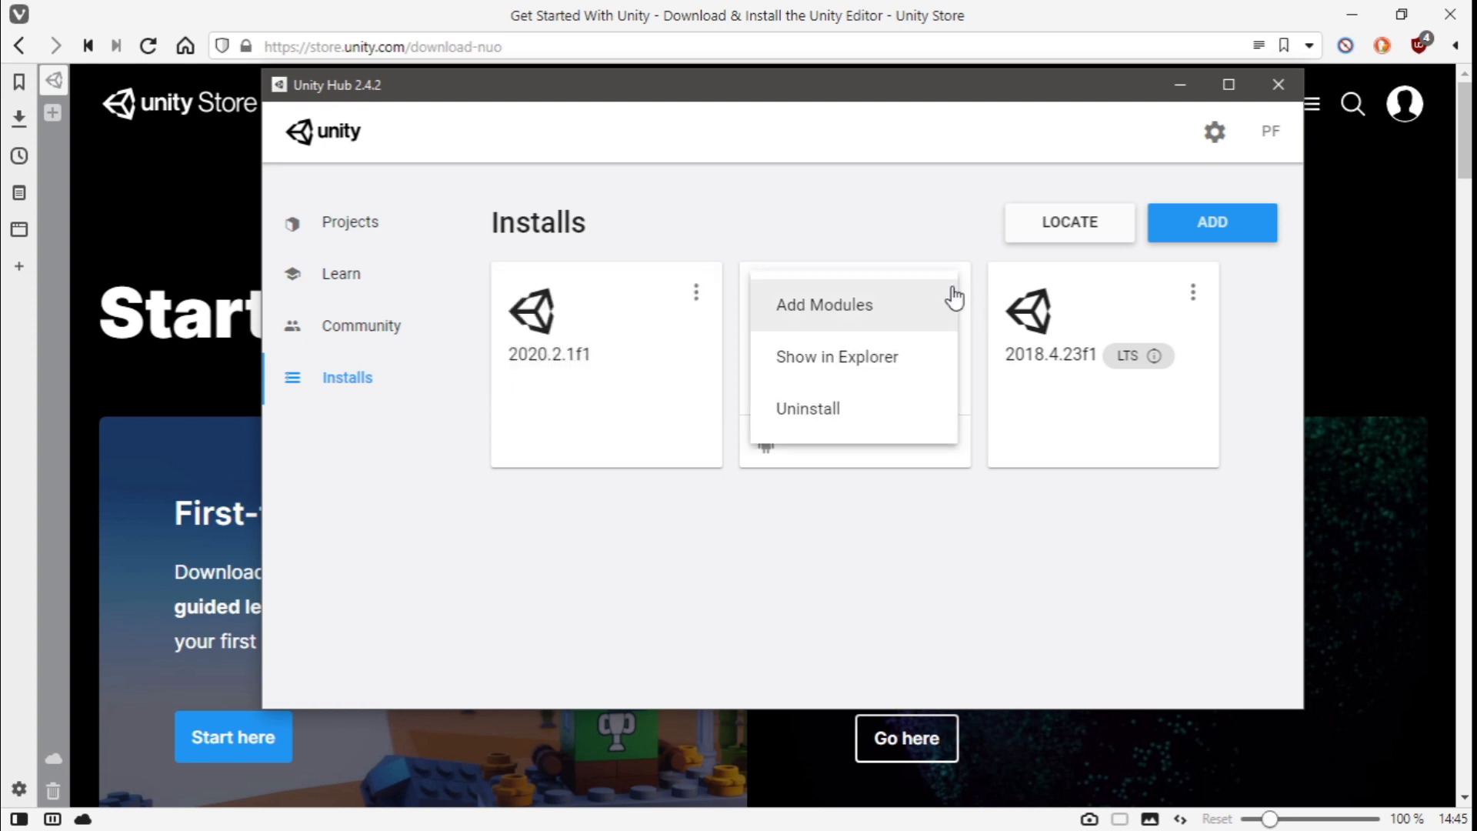
left_click(832, 310)
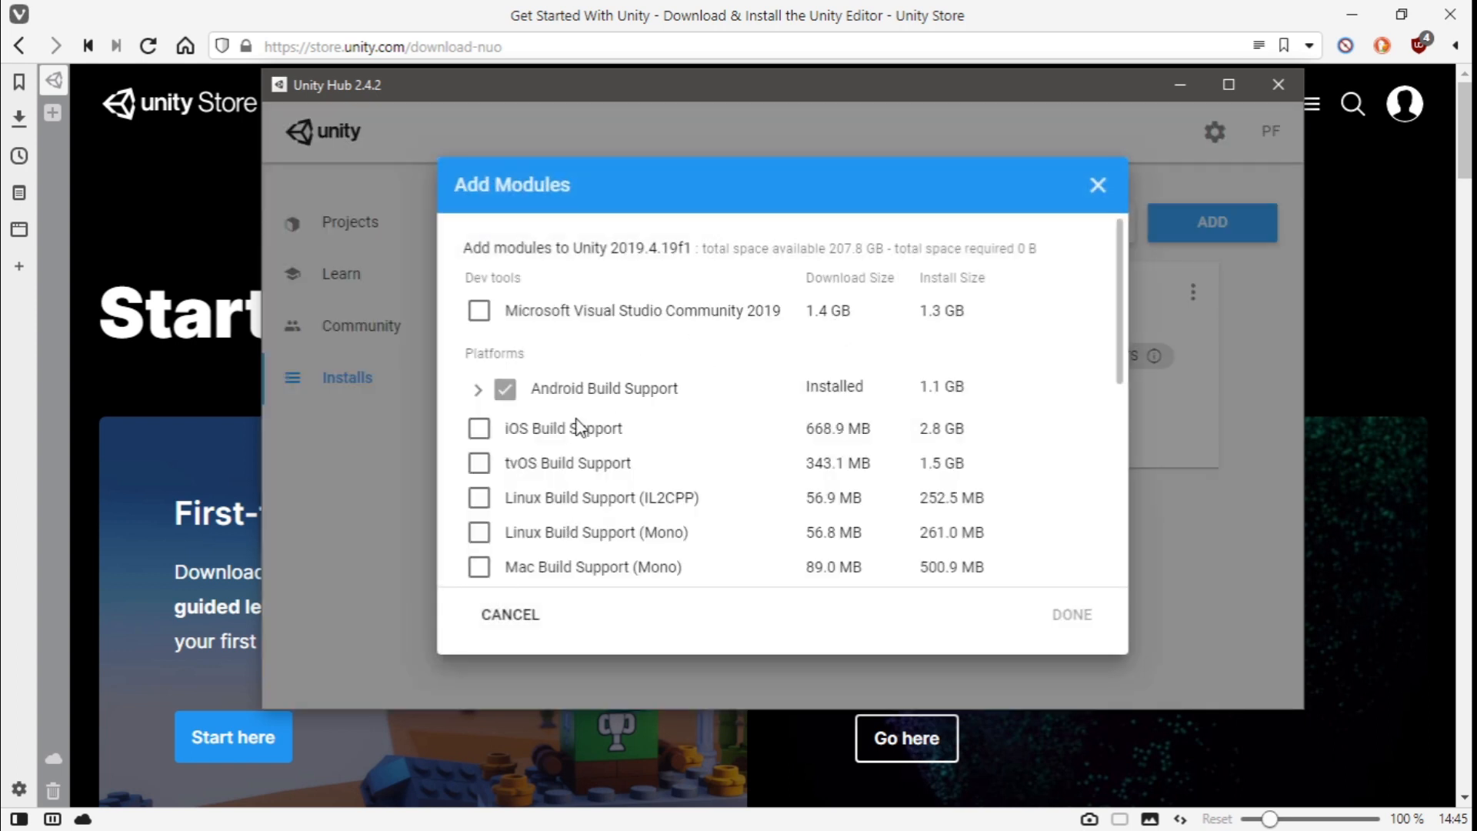
scroll(578, 446, "down", 4)
left_click(1097, 187)
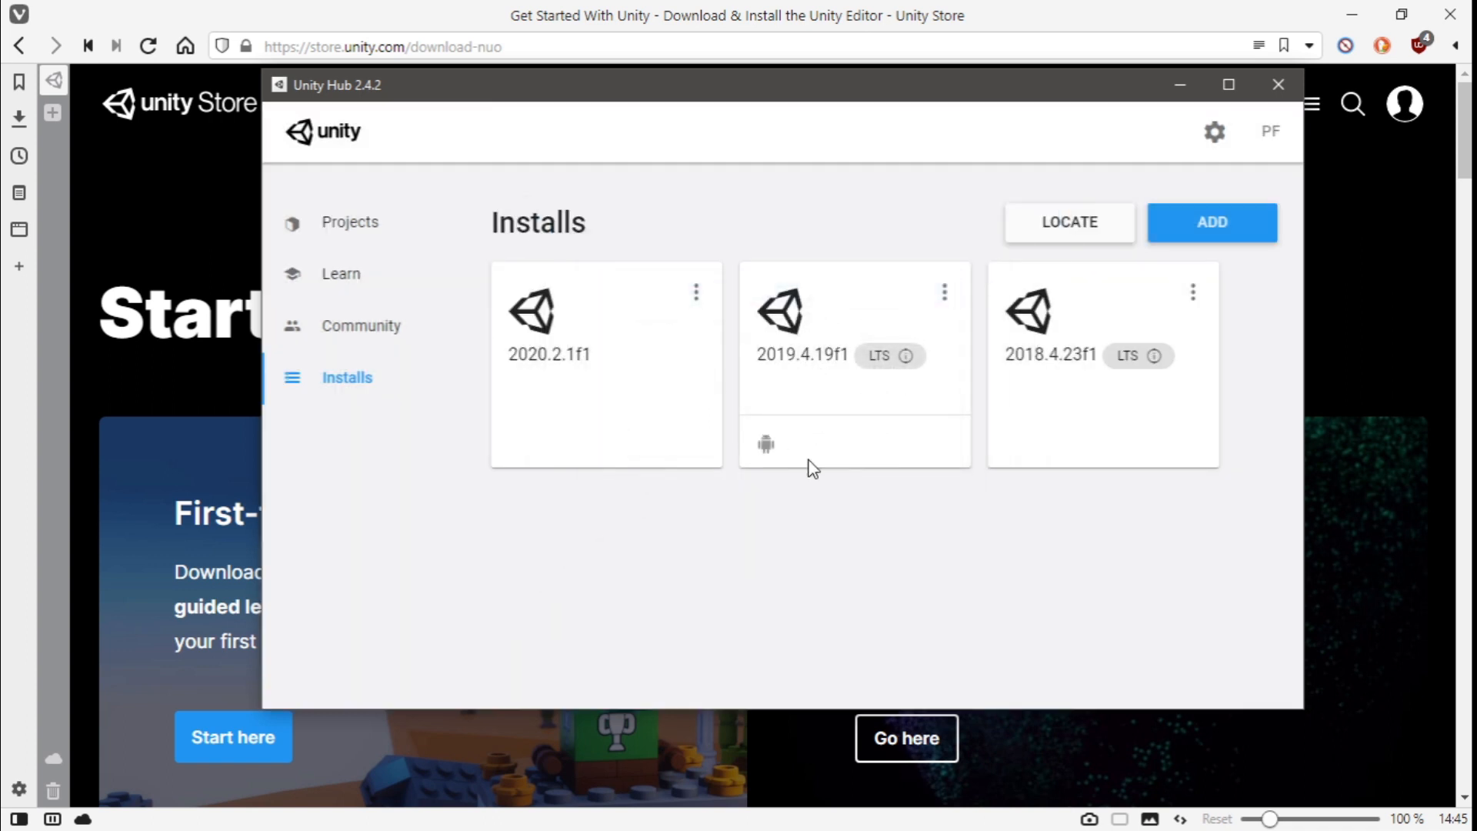
Show the project list and try to add a project from a folder named Formacao_prof_2021 in ANPRI
left_click(365, 226)
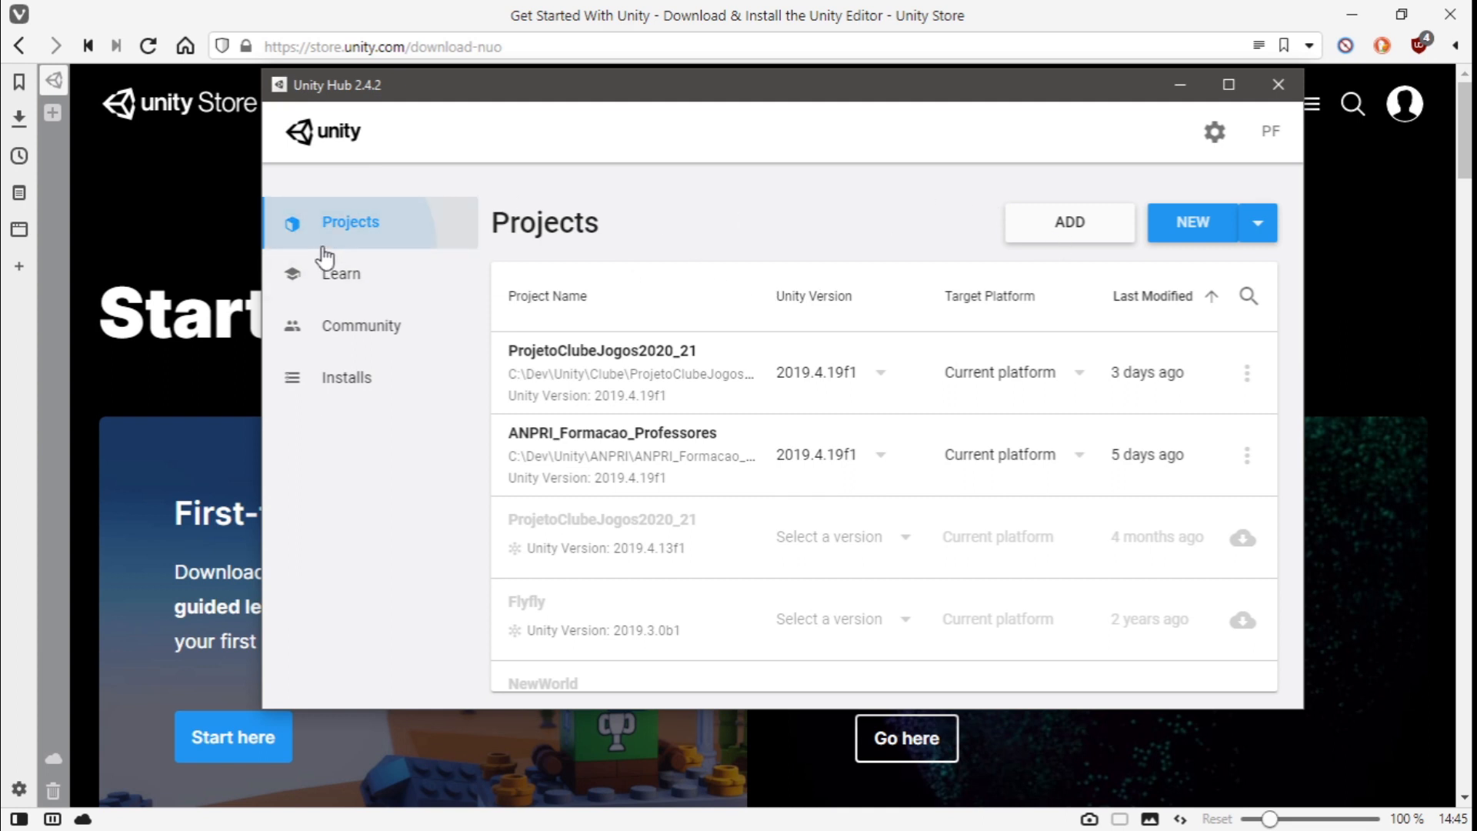
left_click(1065, 226)
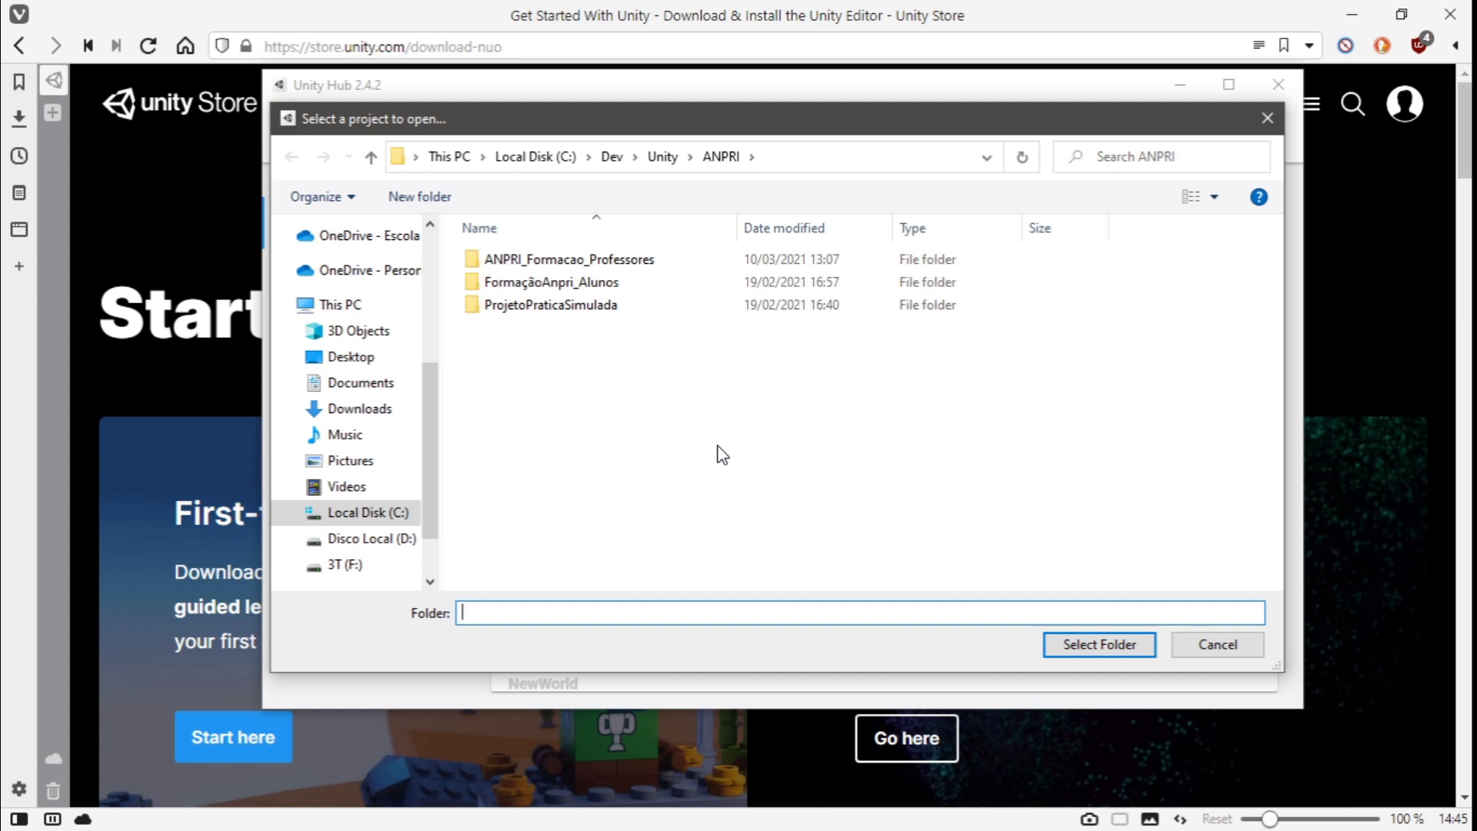
type("Formacao_prof_2021")
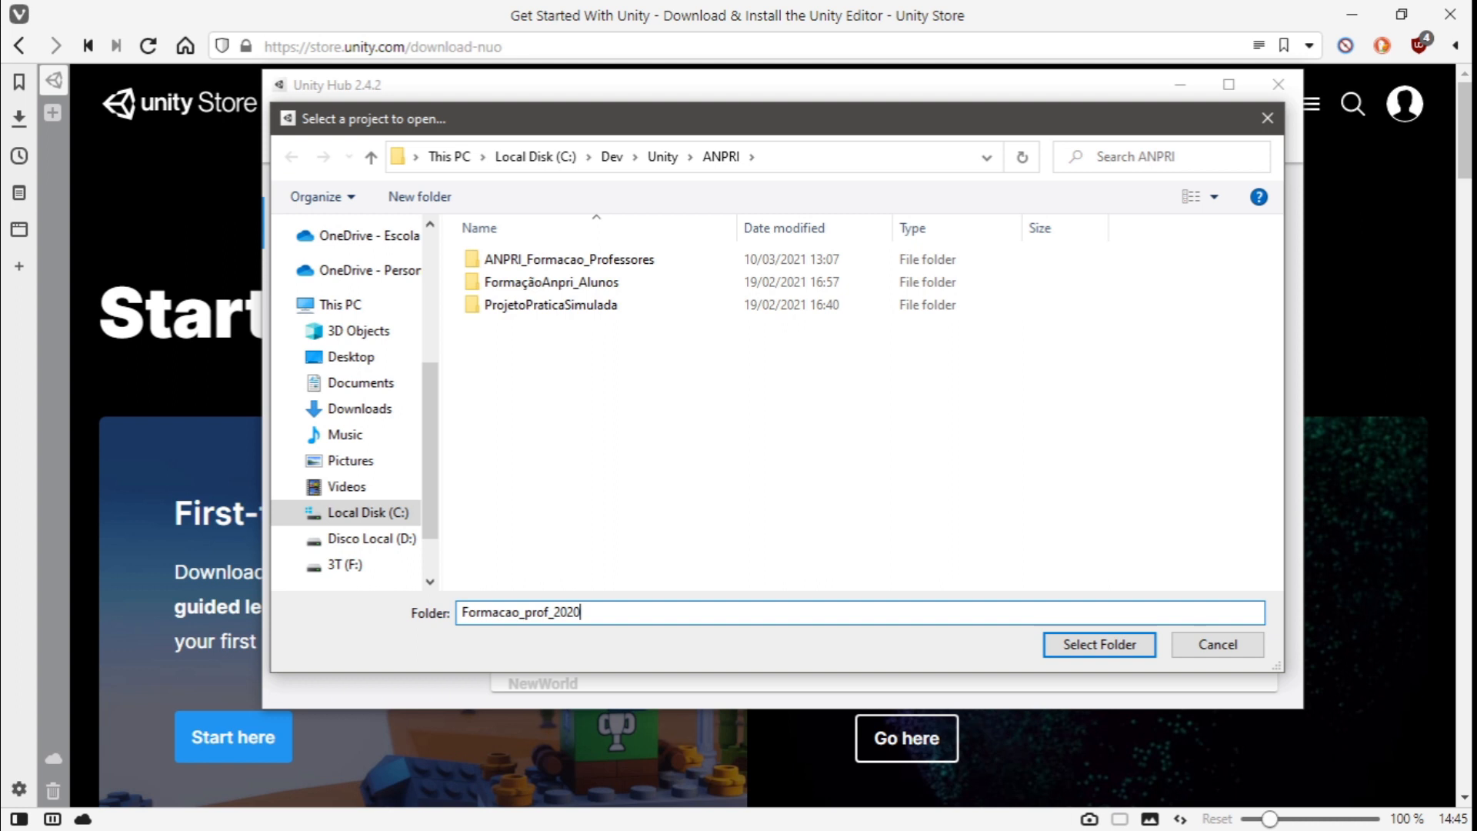
left_click(1097, 644)
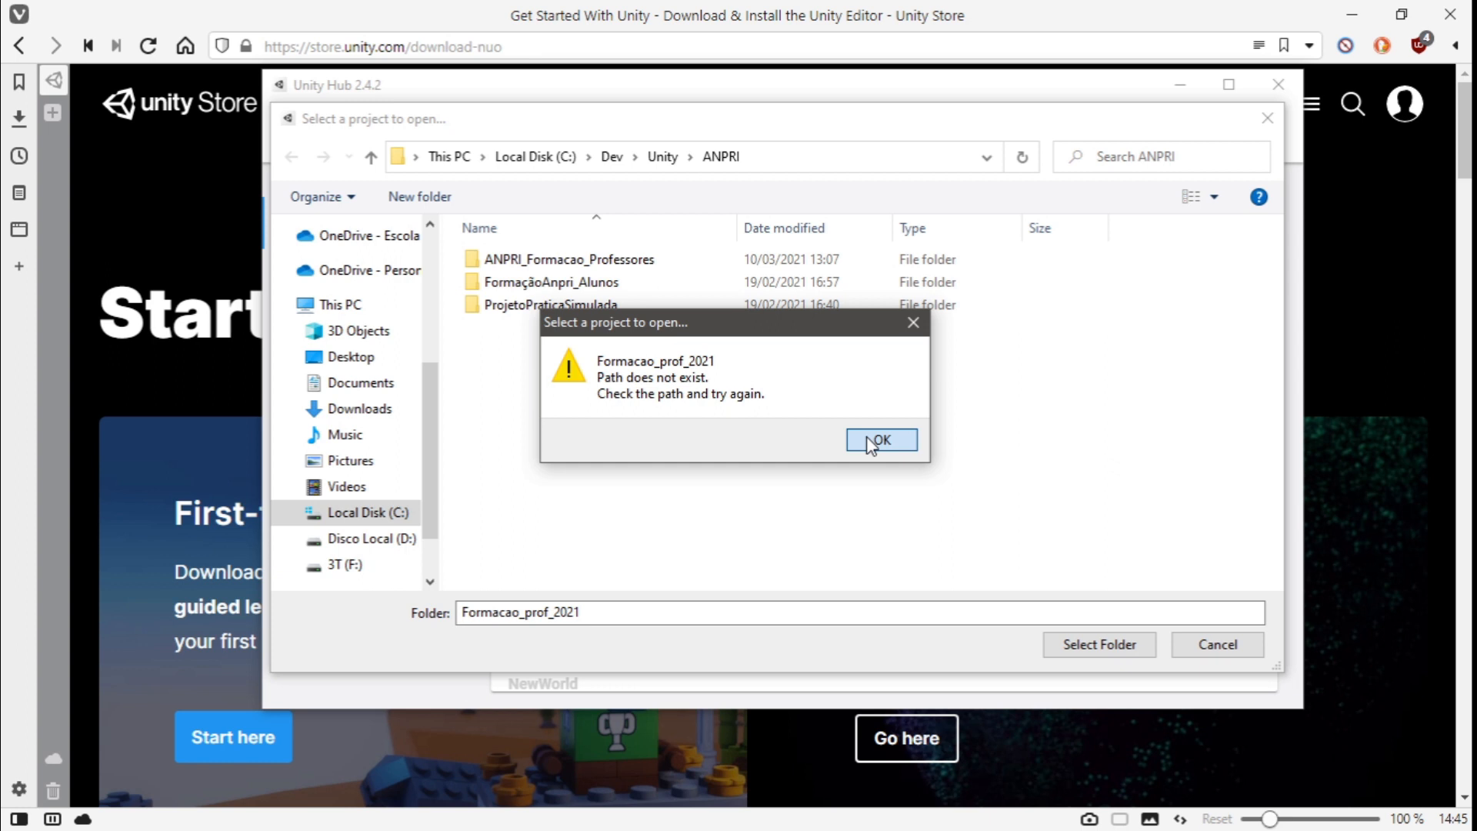
left_click(848, 447)
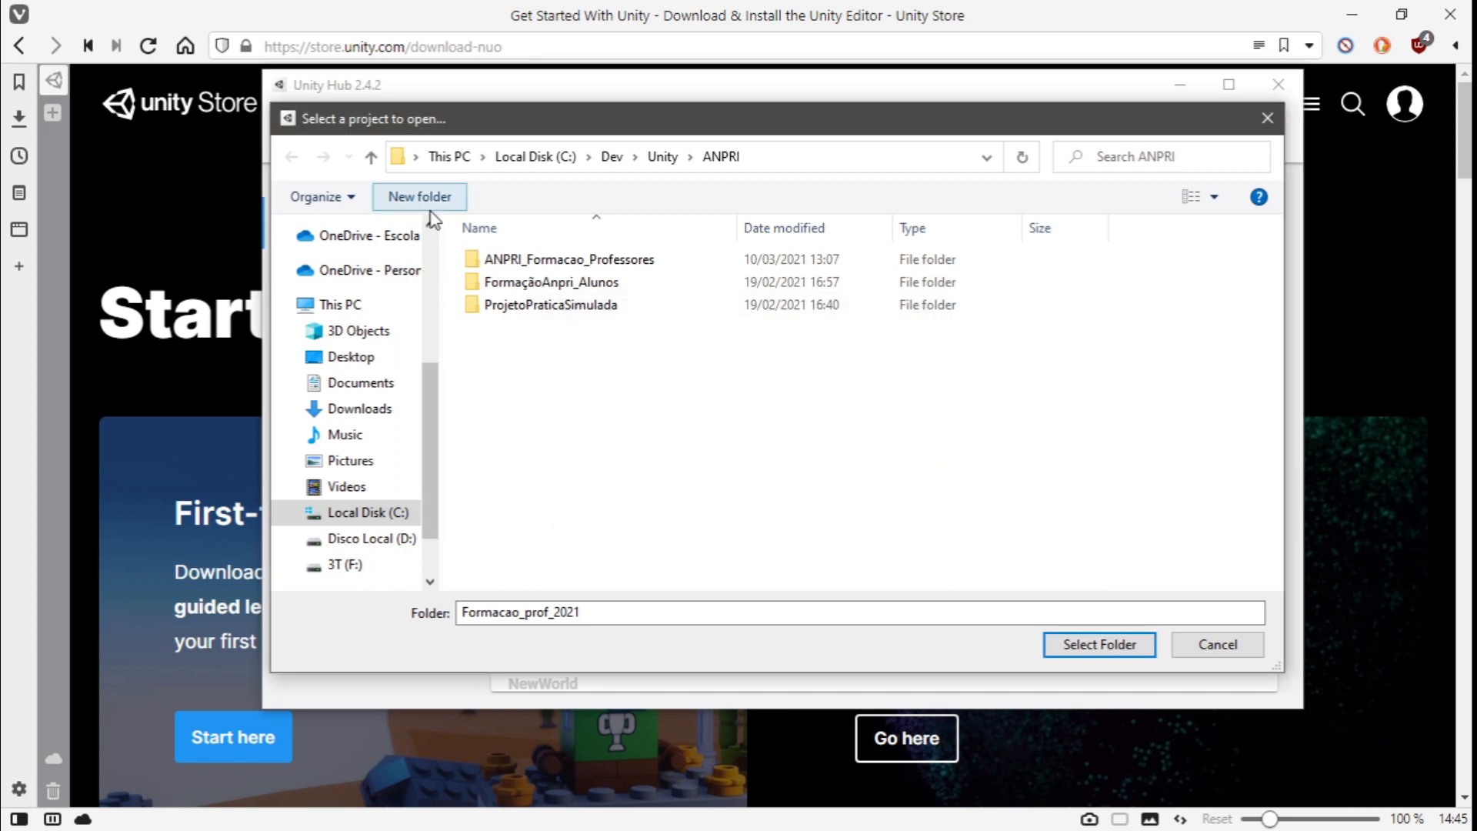
Create a folder named Formacao_prof_2021 inside ANPRI and try to add it as a project
left_click_drag(618, 606, 357, 626)
key("ctrl+c")
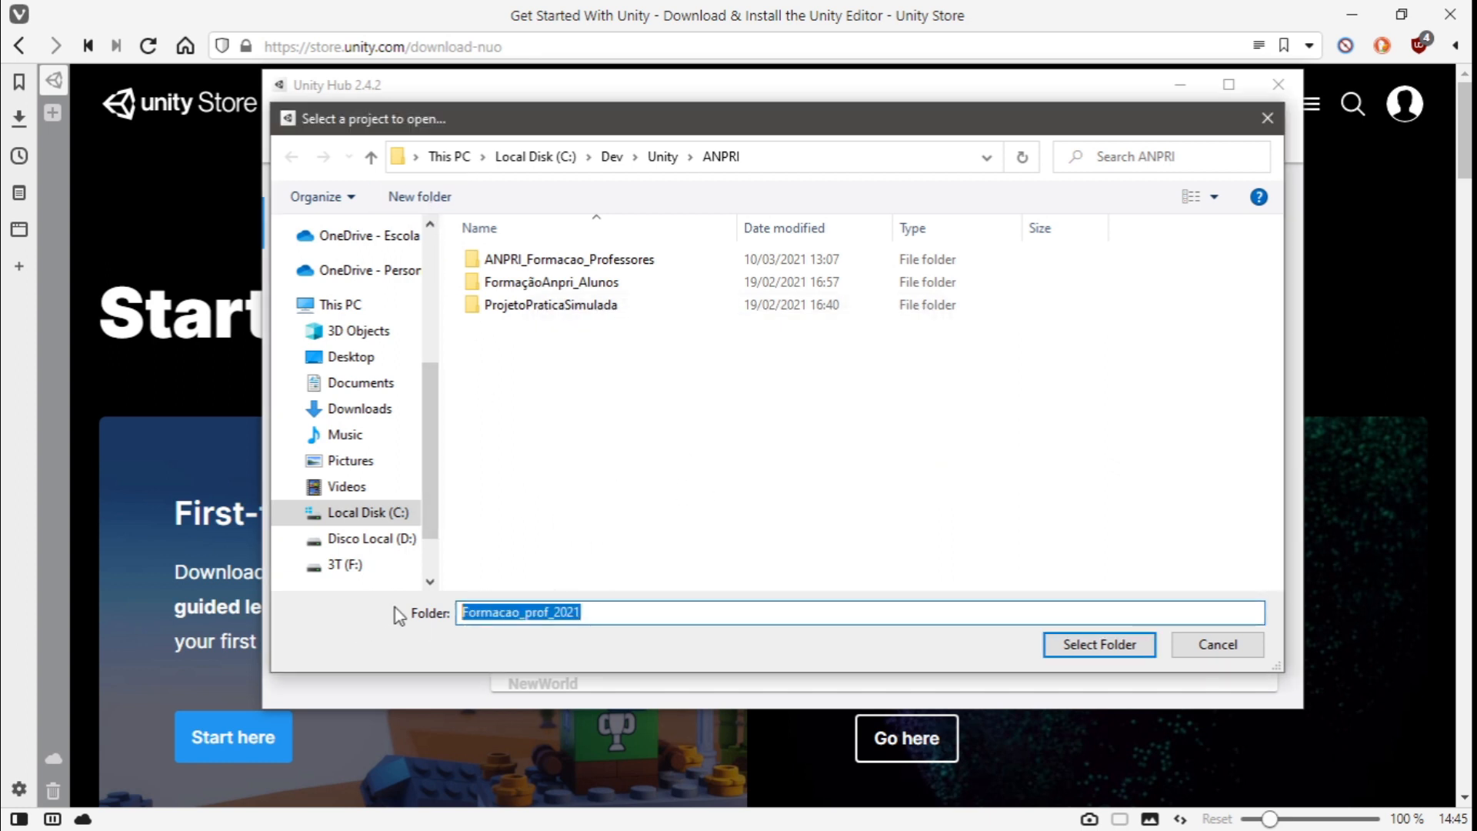
left_click(419, 196)
key("ctrl+v")
left_click(719, 425)
left_click(573, 288)
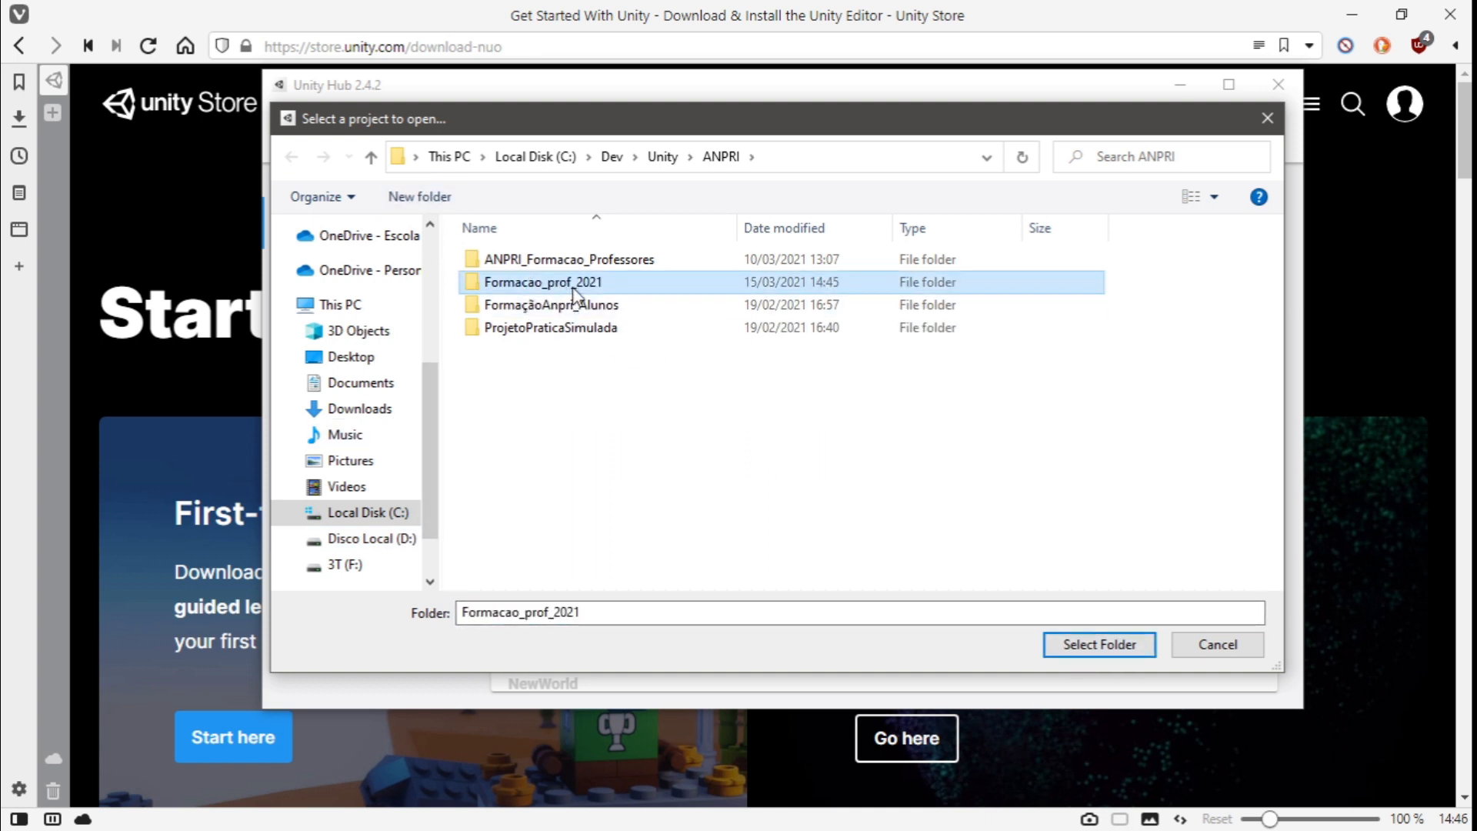
left_click(1083, 636)
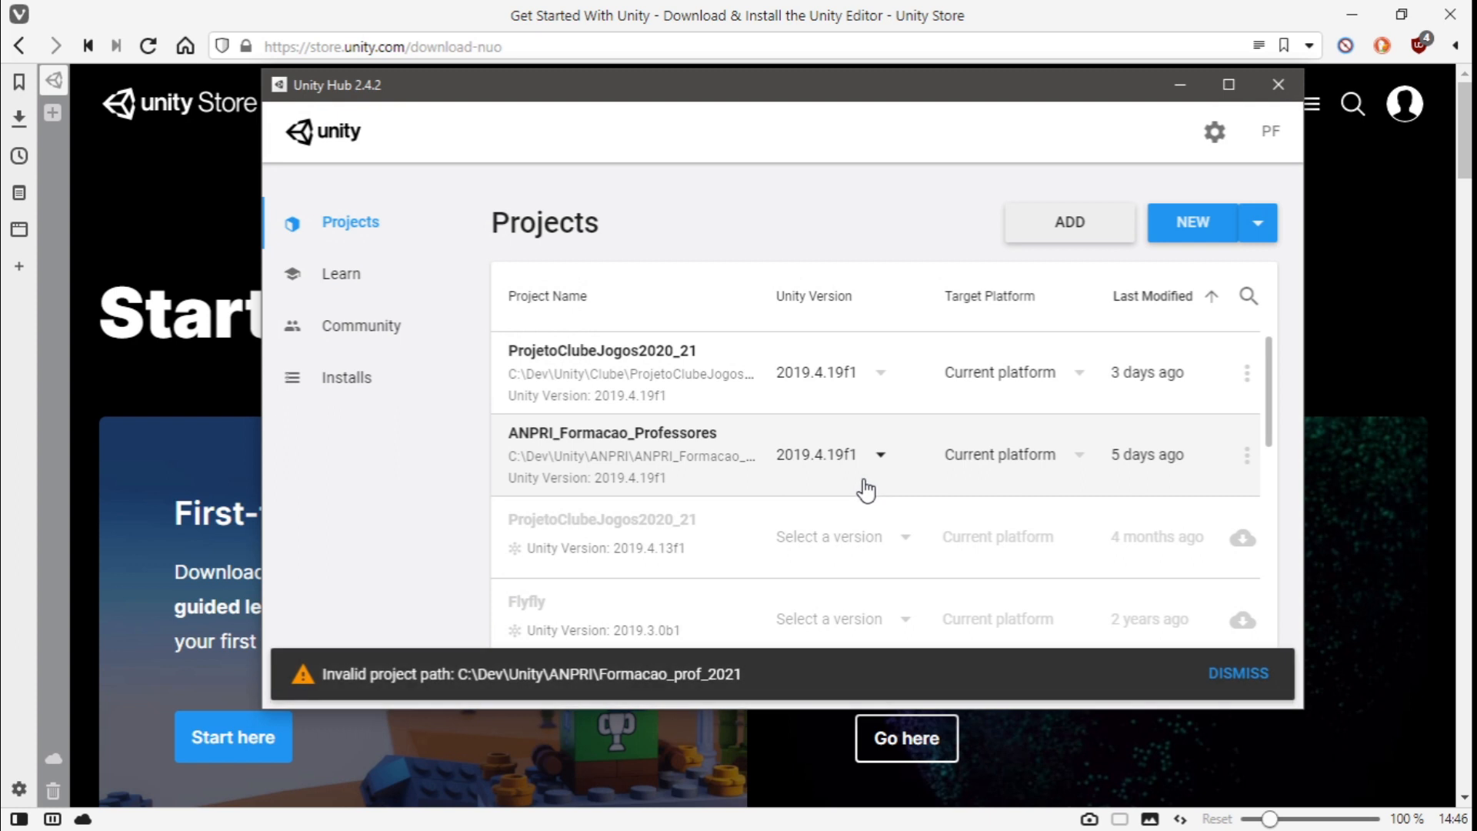
left_click(1233, 676)
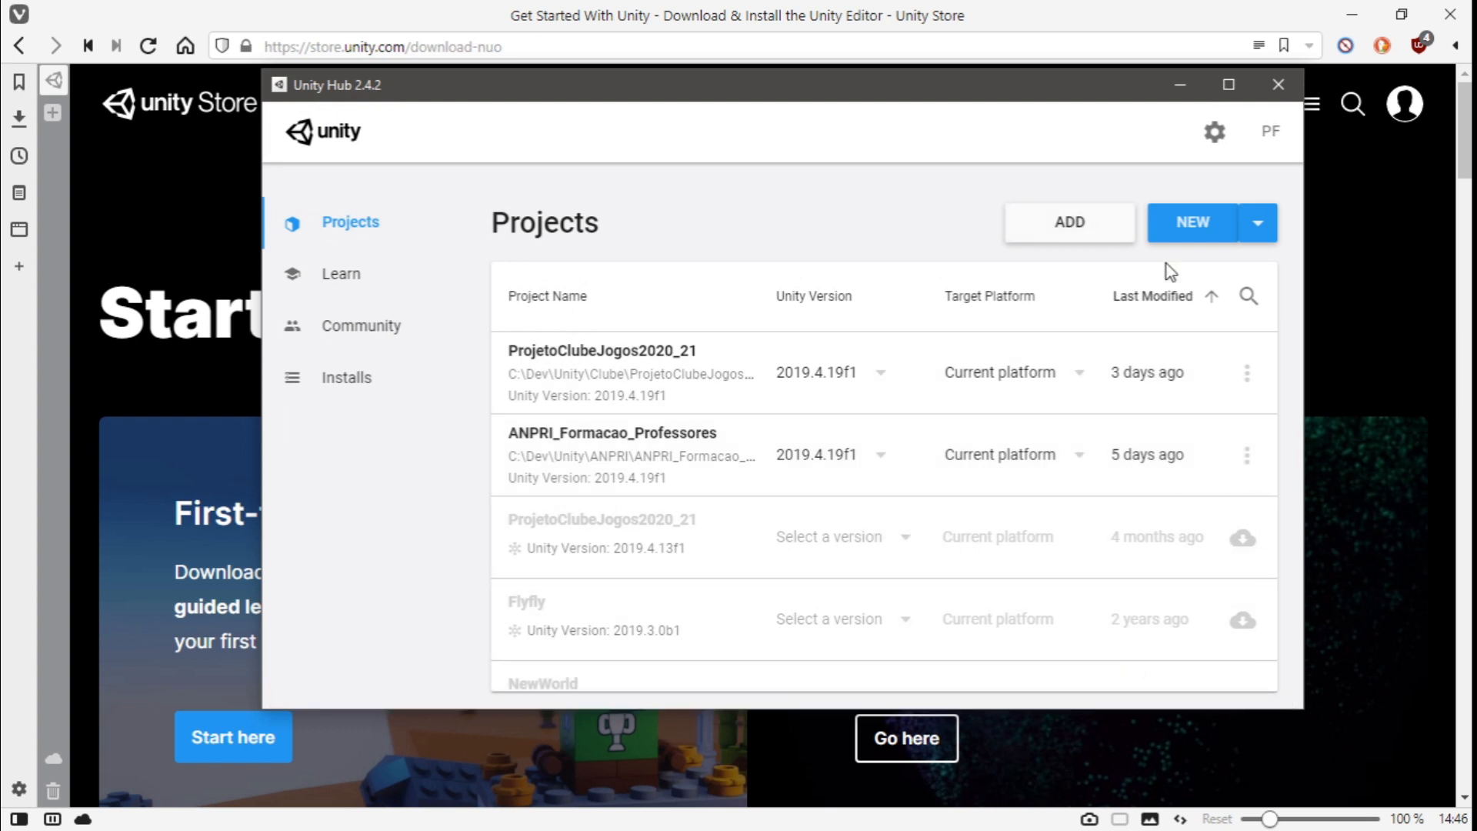
left_click(1089, 225)
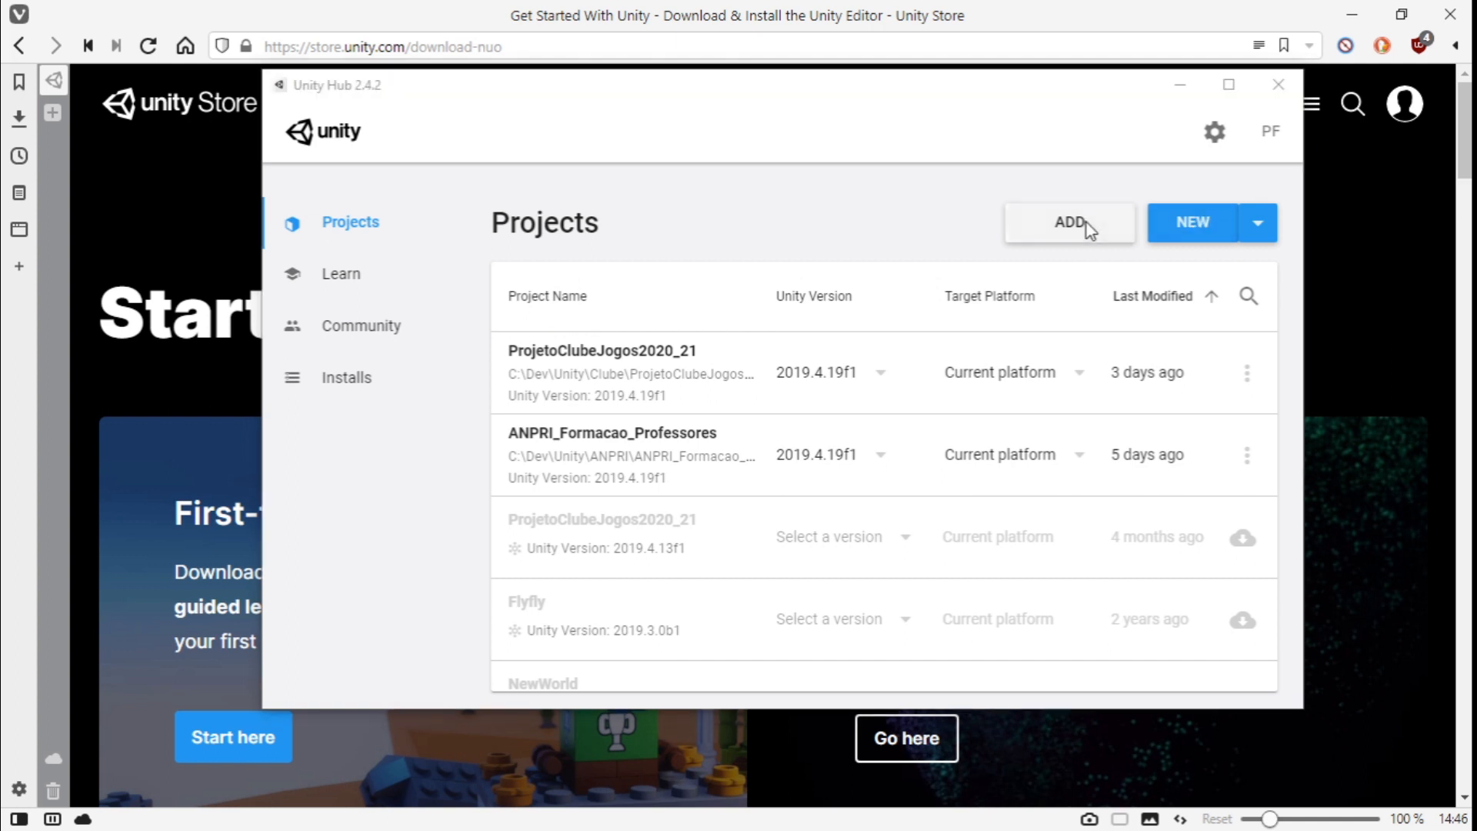
left_click(1267, 118)
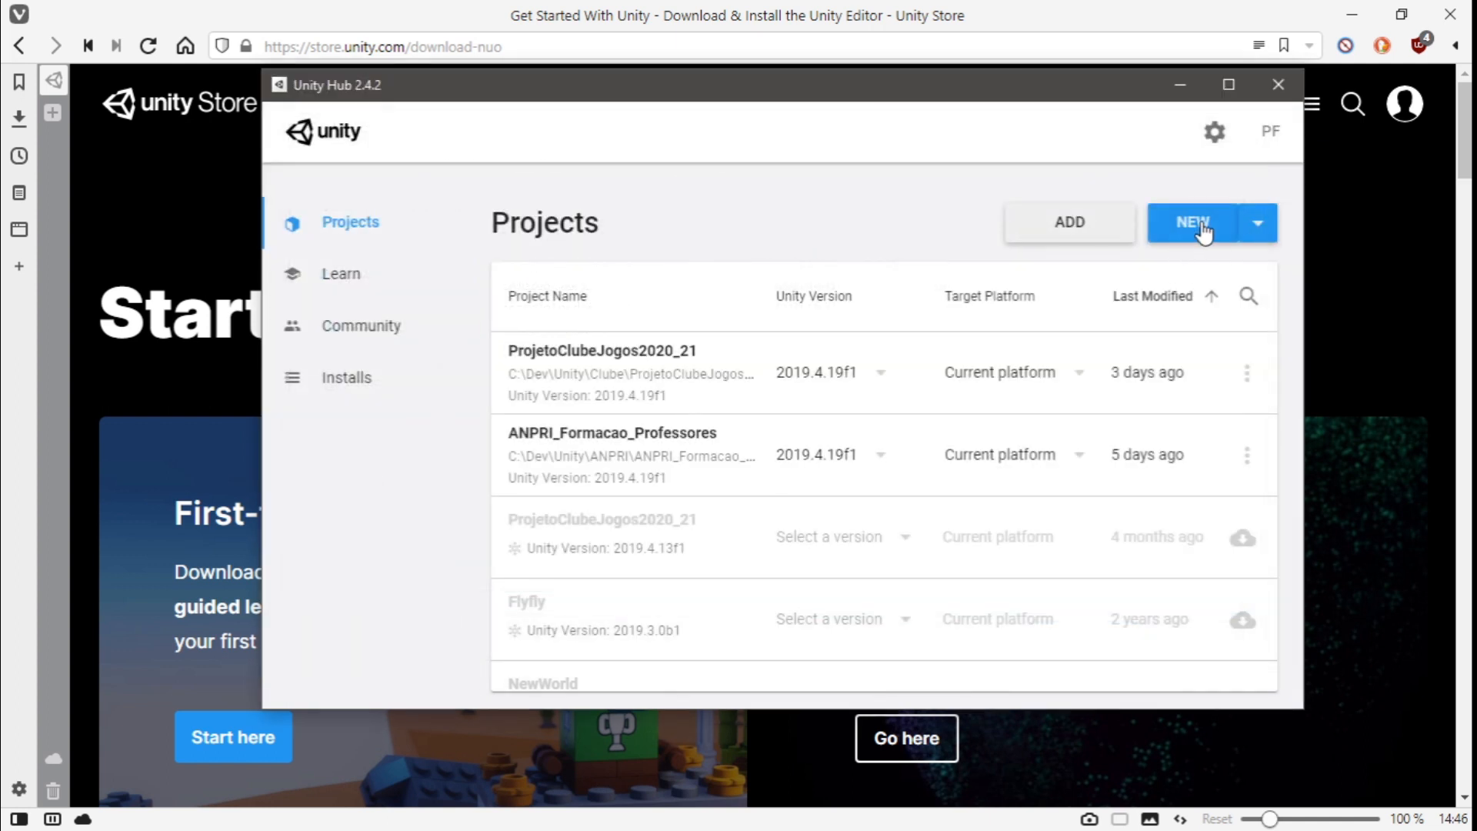
left_click(1243, 226)
left_click(874, 204)
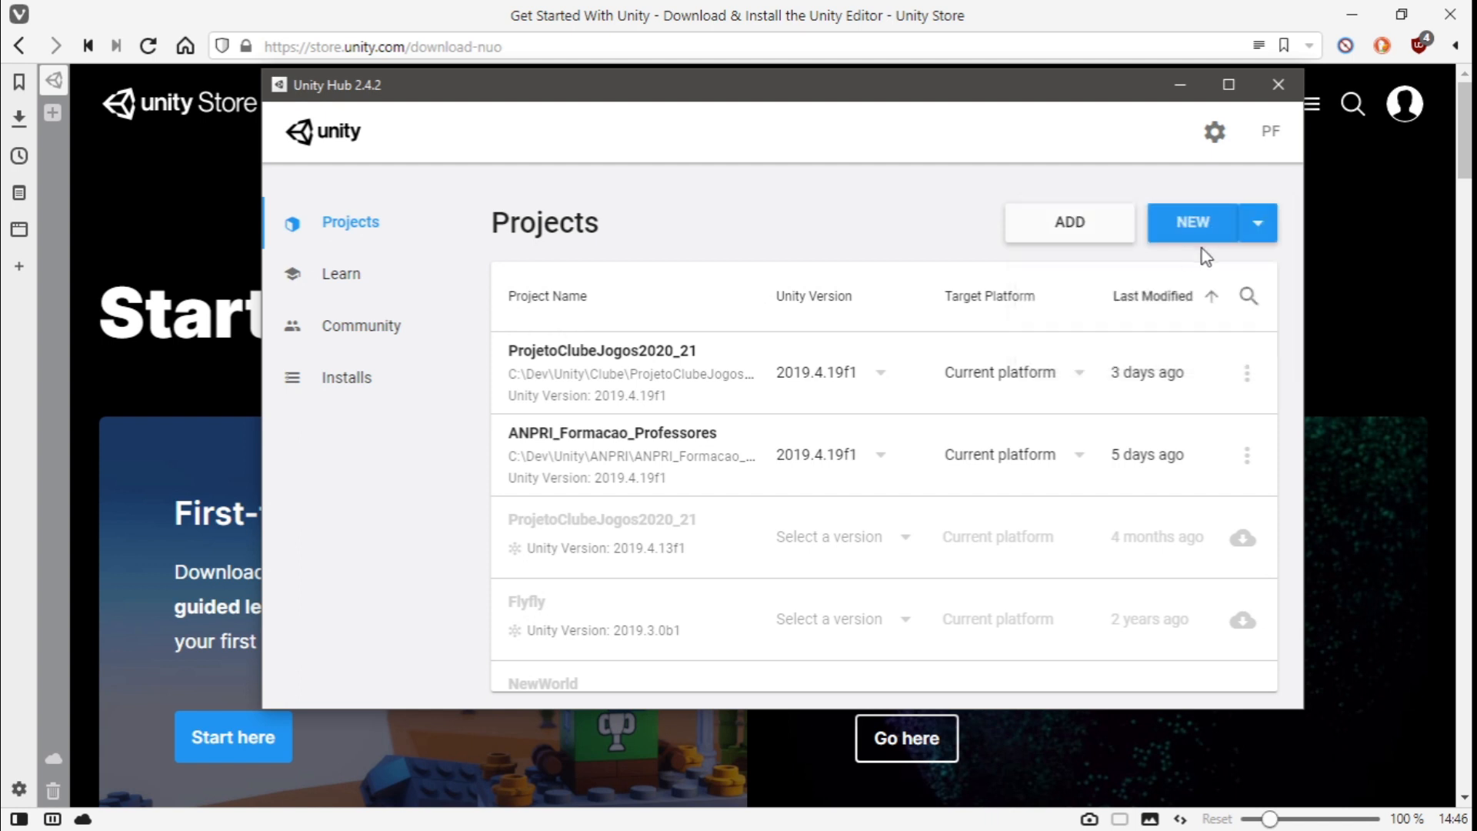
left_click(1256, 225)
left_click(836, 230)
left_click(1261, 225)
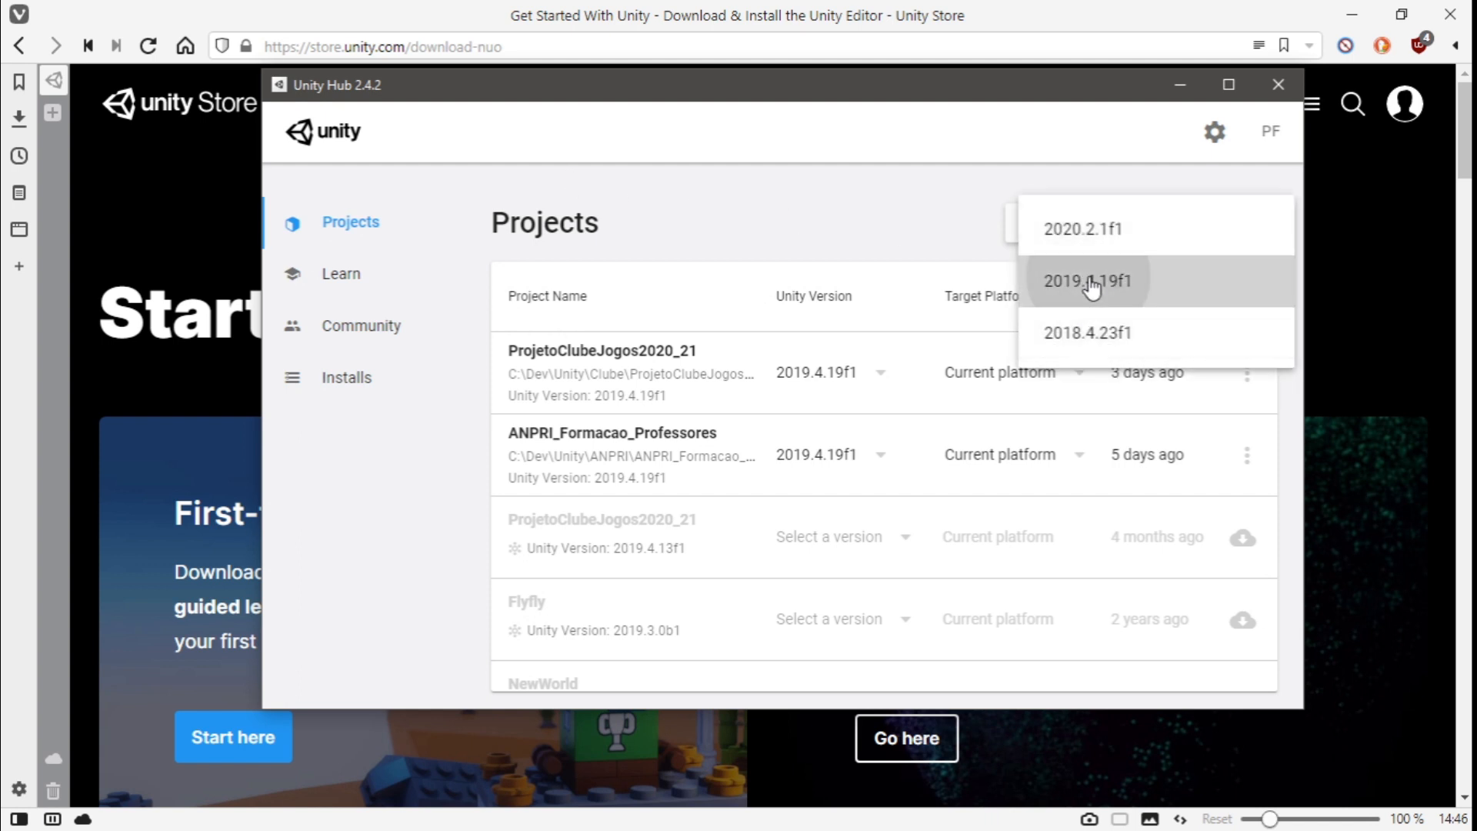
left_click(1093, 283)
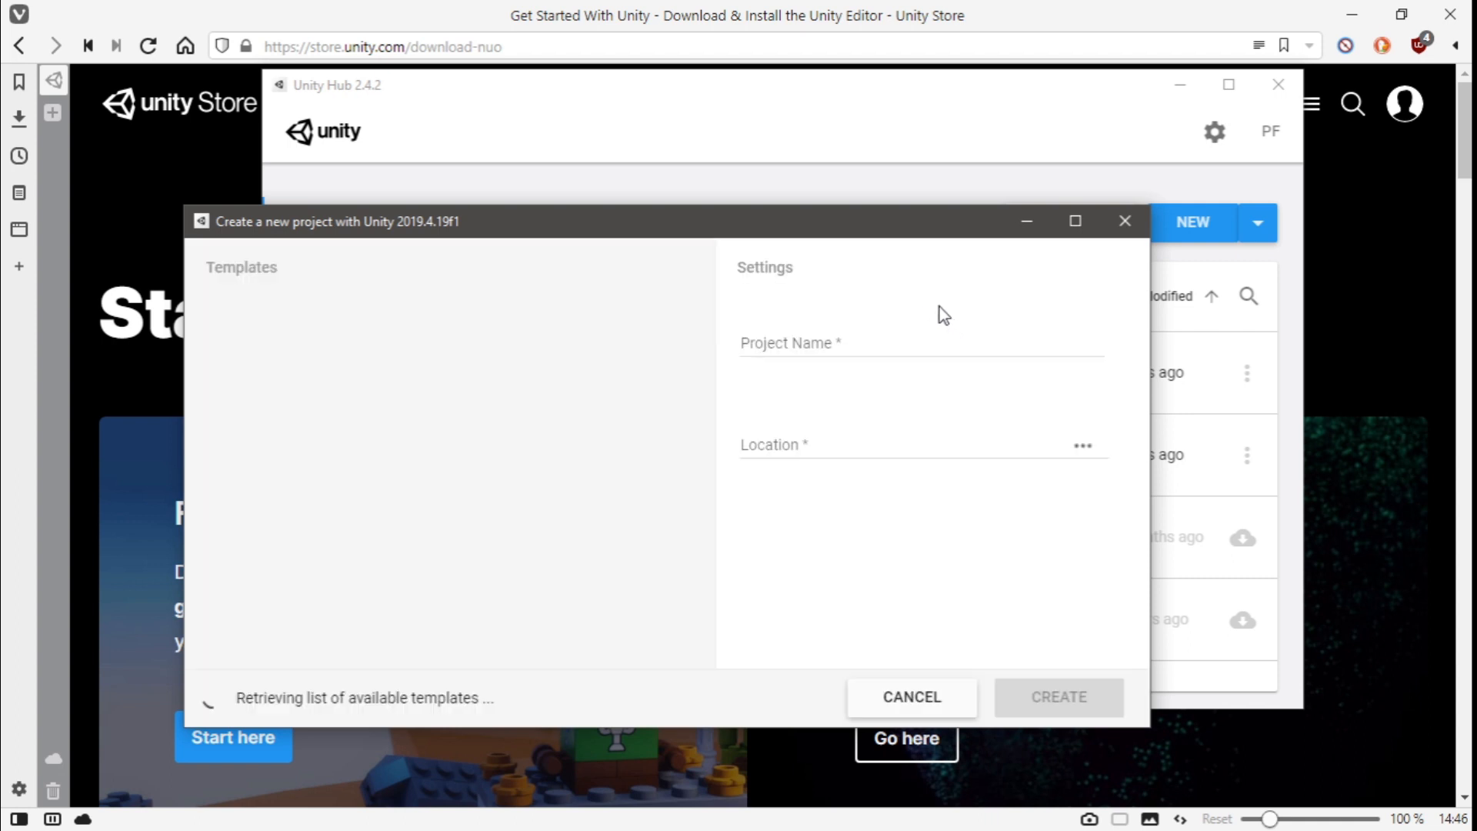
left_click_drag(907, 222, 983, 303)
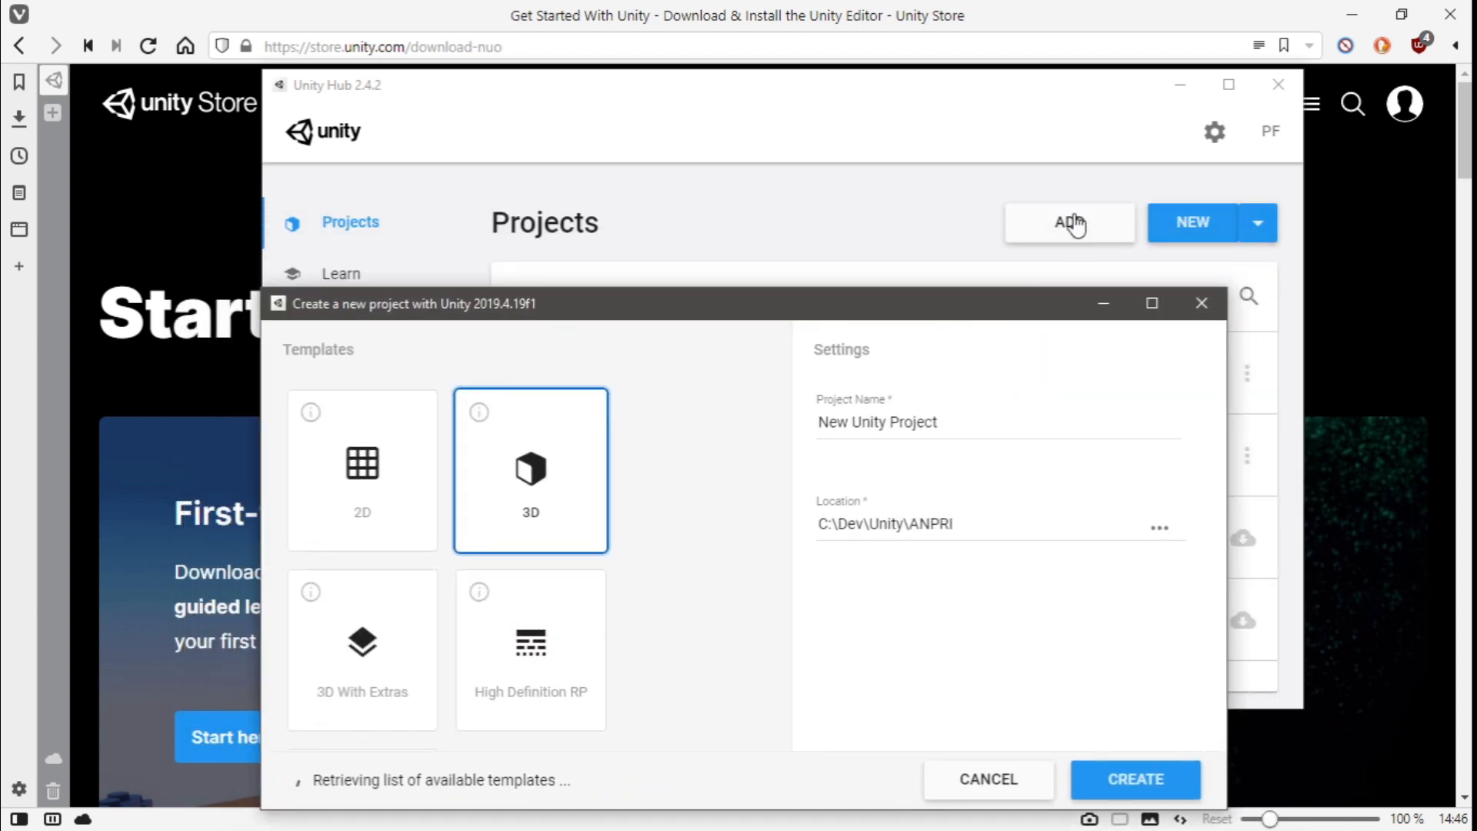
left_click(1201, 303)
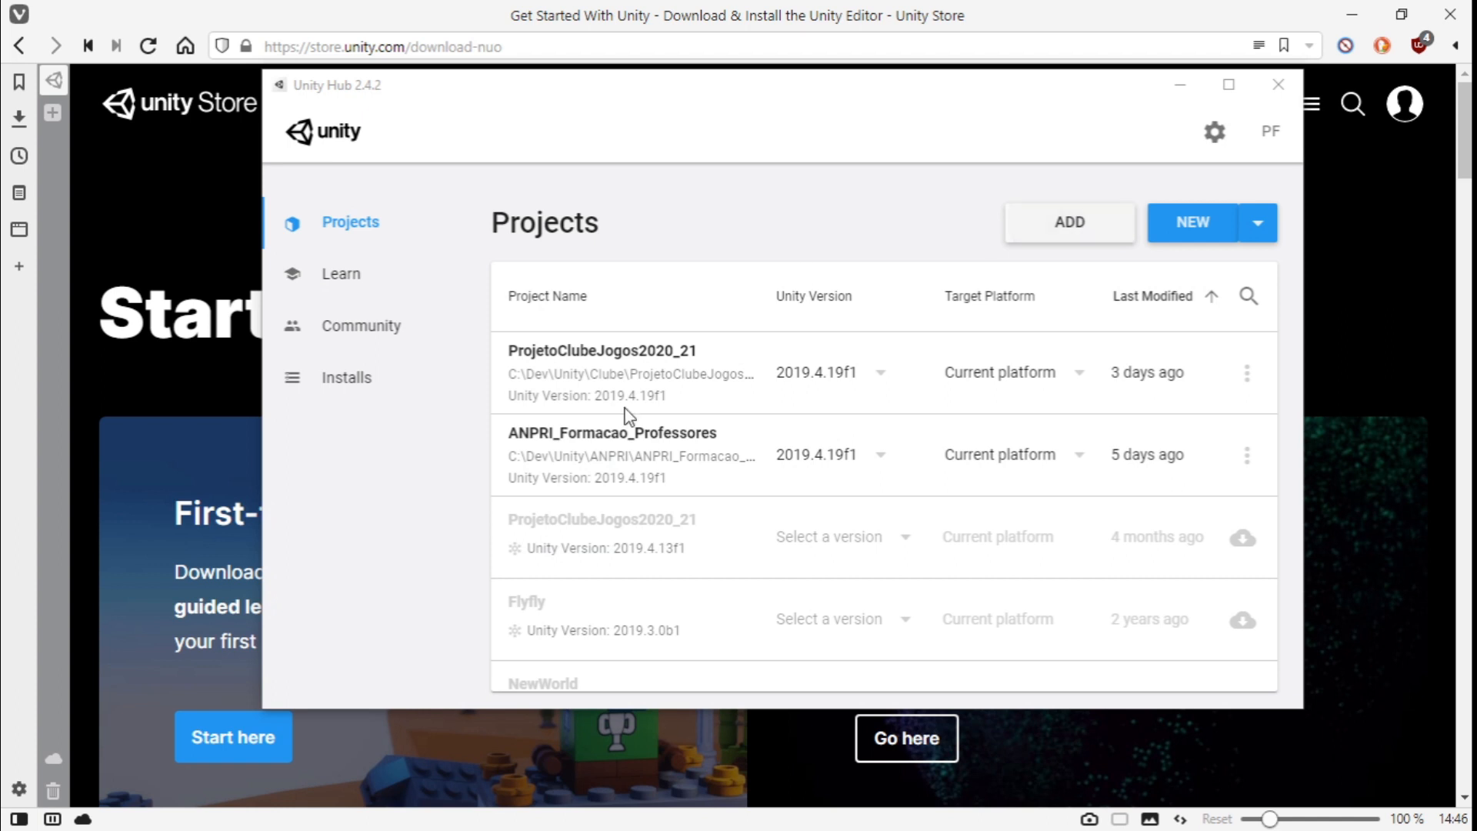
Delete the empty Formacao_prof_2021 folder from ANPRI and leave the project selection dialog without adding a project
right_click(574, 283)
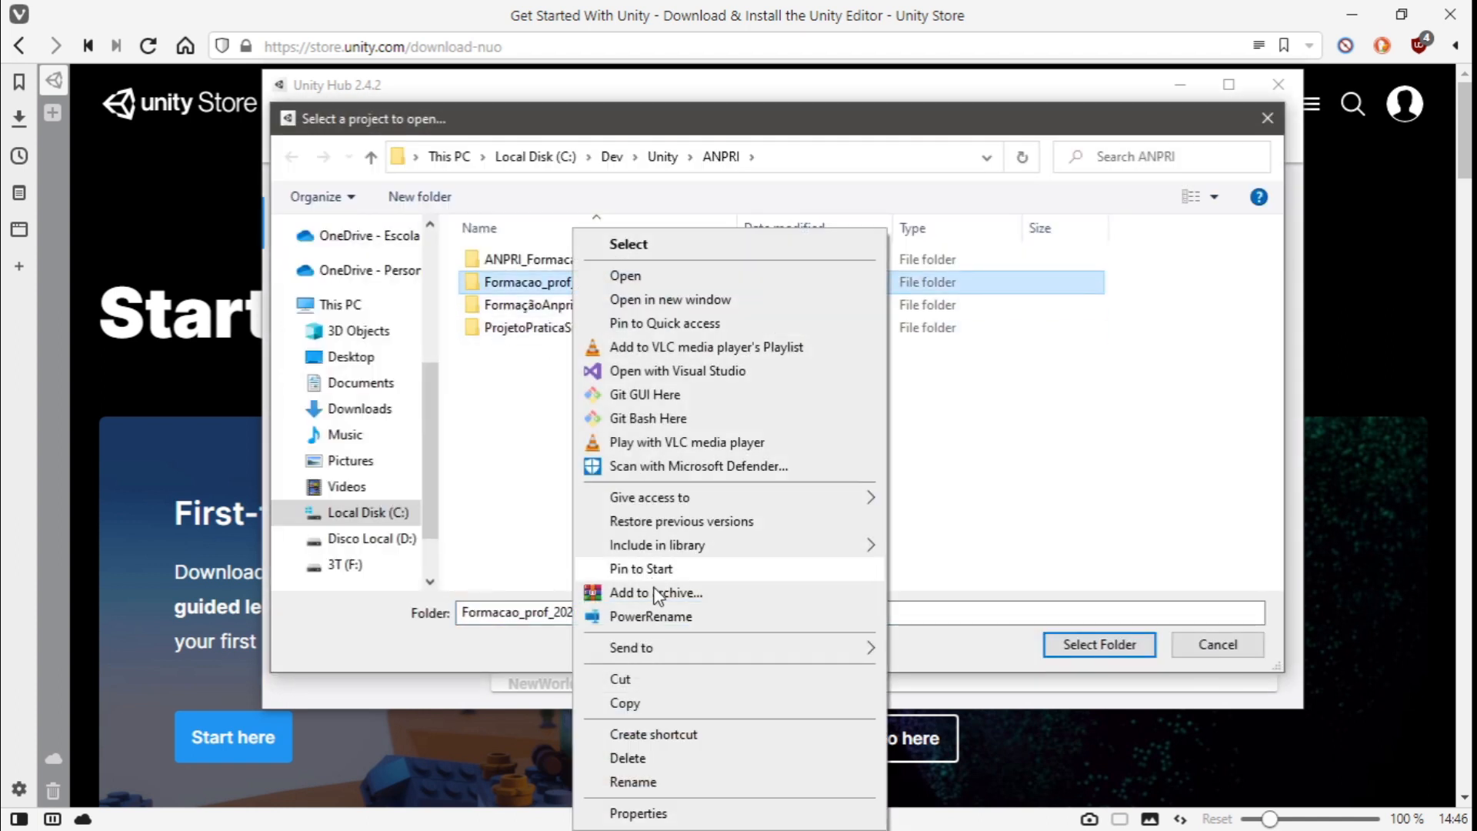
left_click(639, 757)
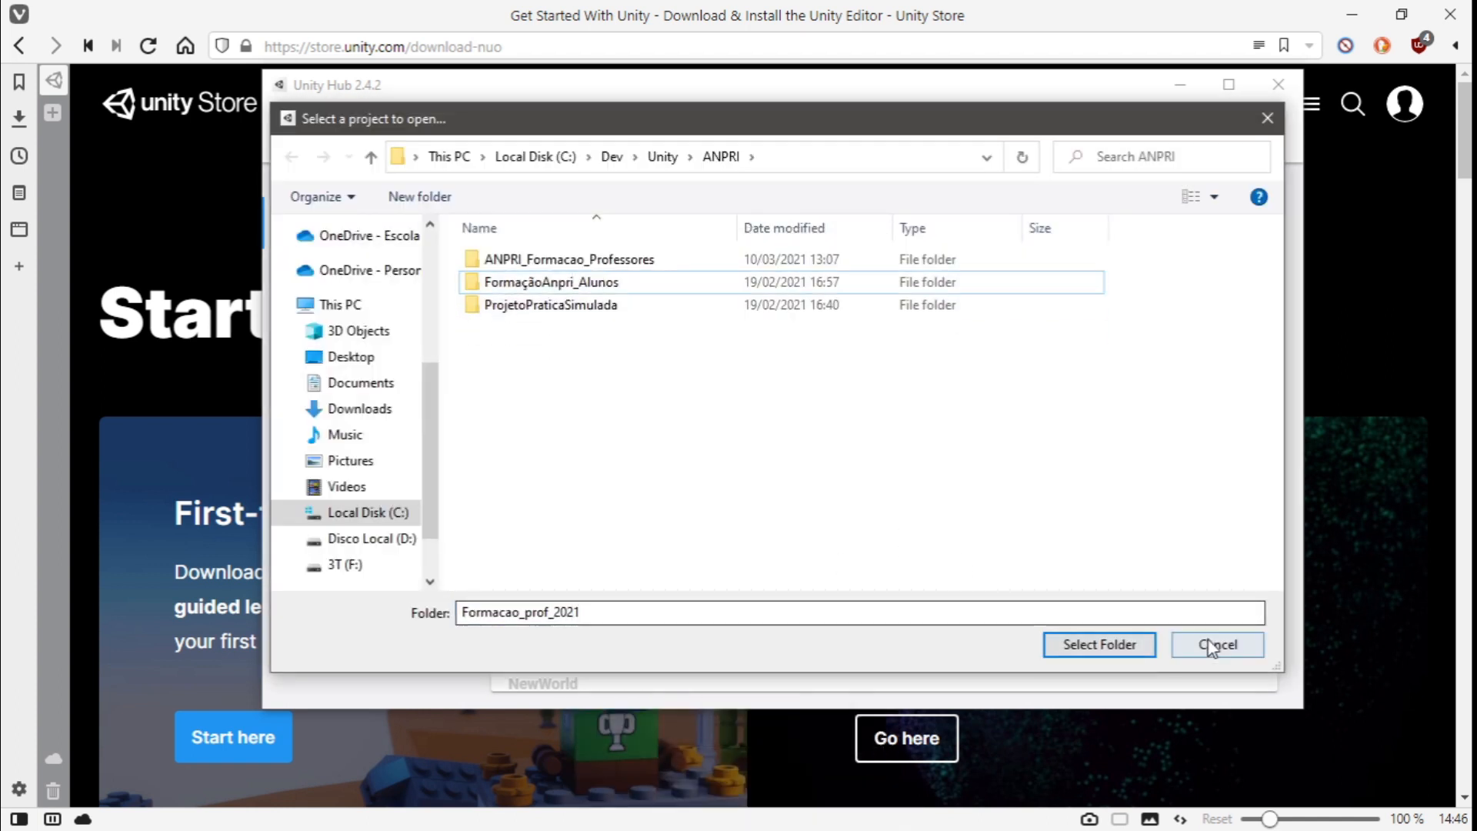
left_click(1212, 646)
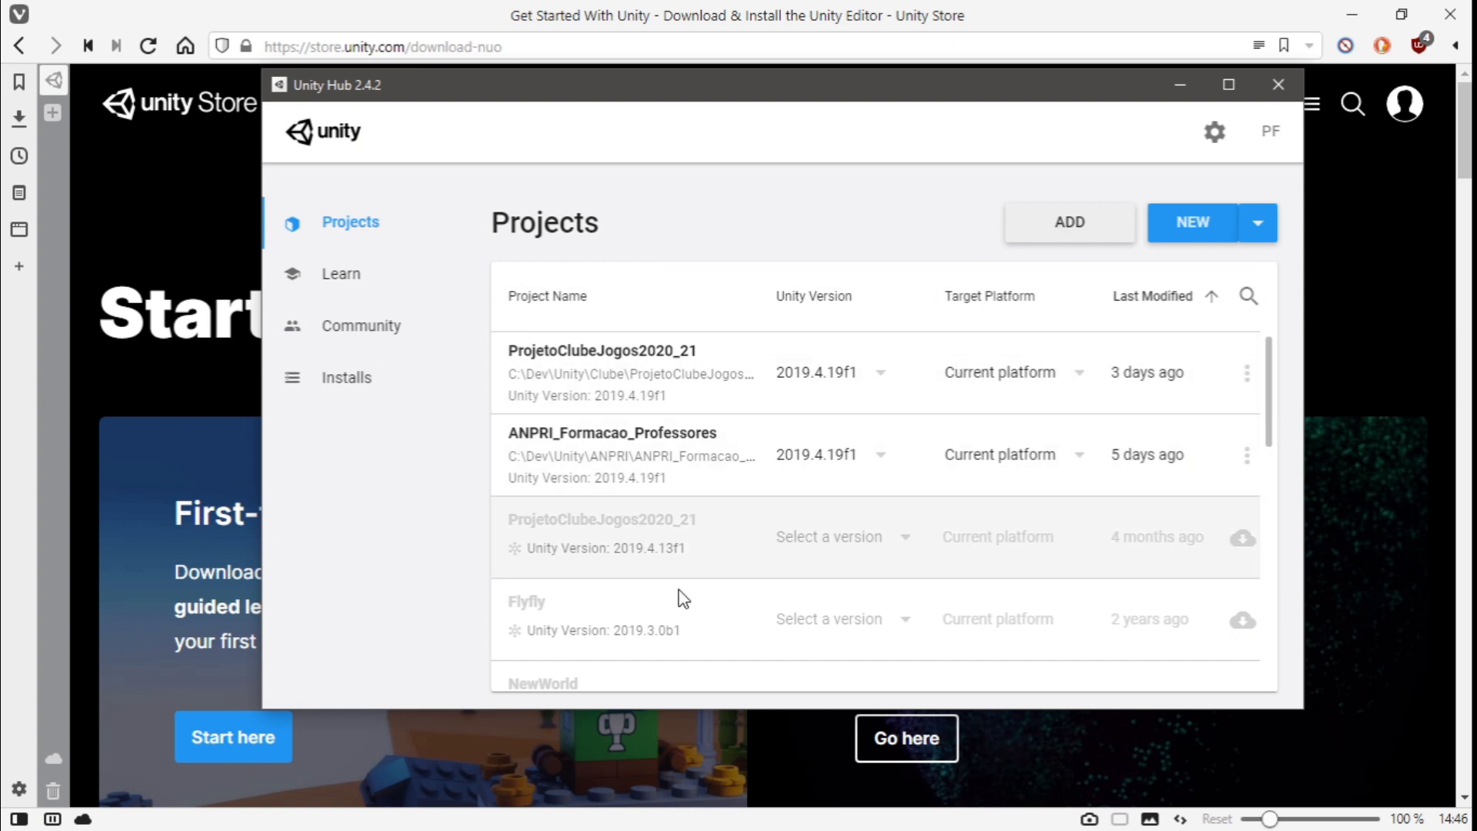
left_click(1048, 240)
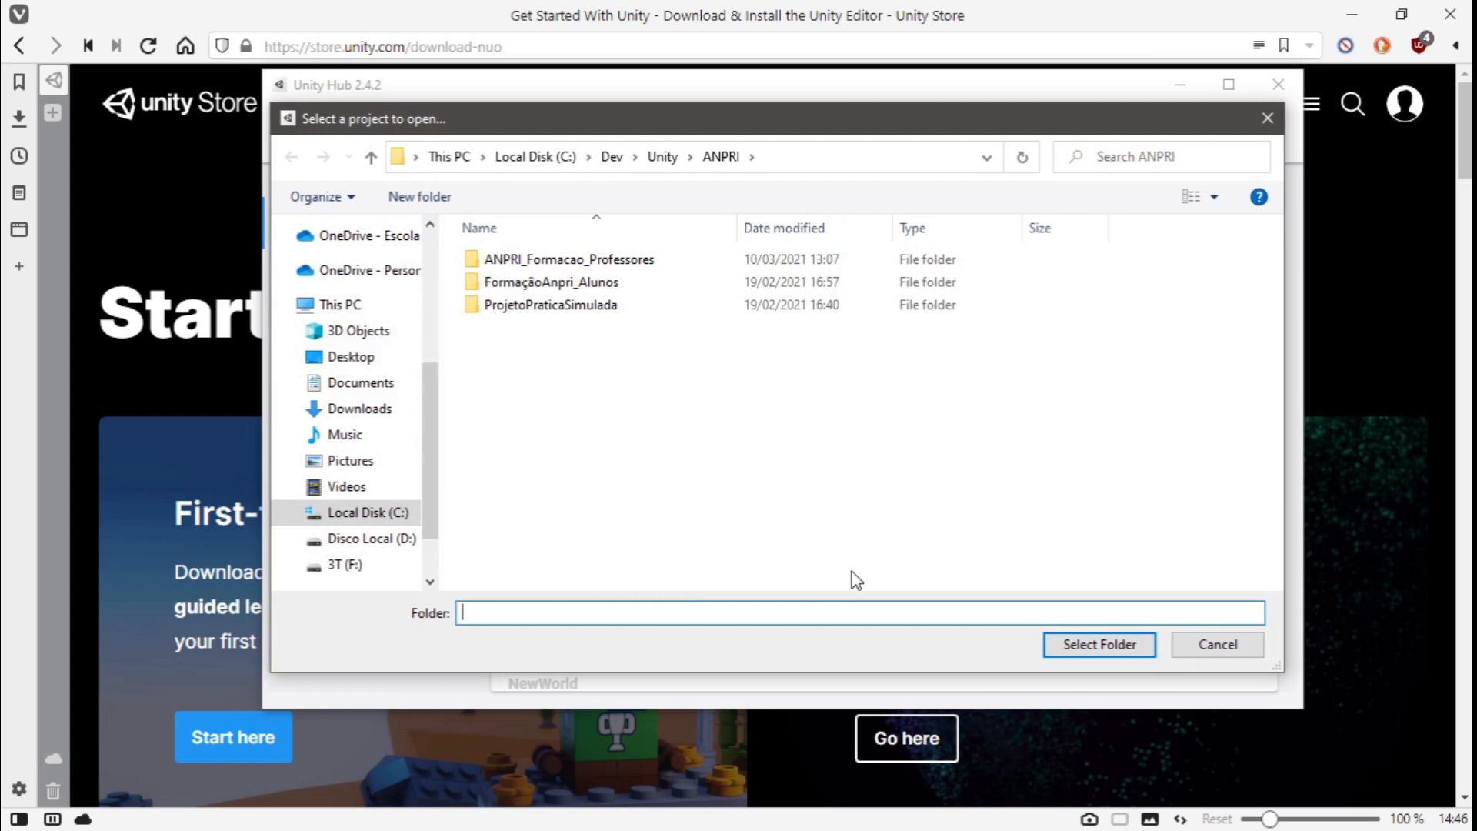
left_click(1216, 644)
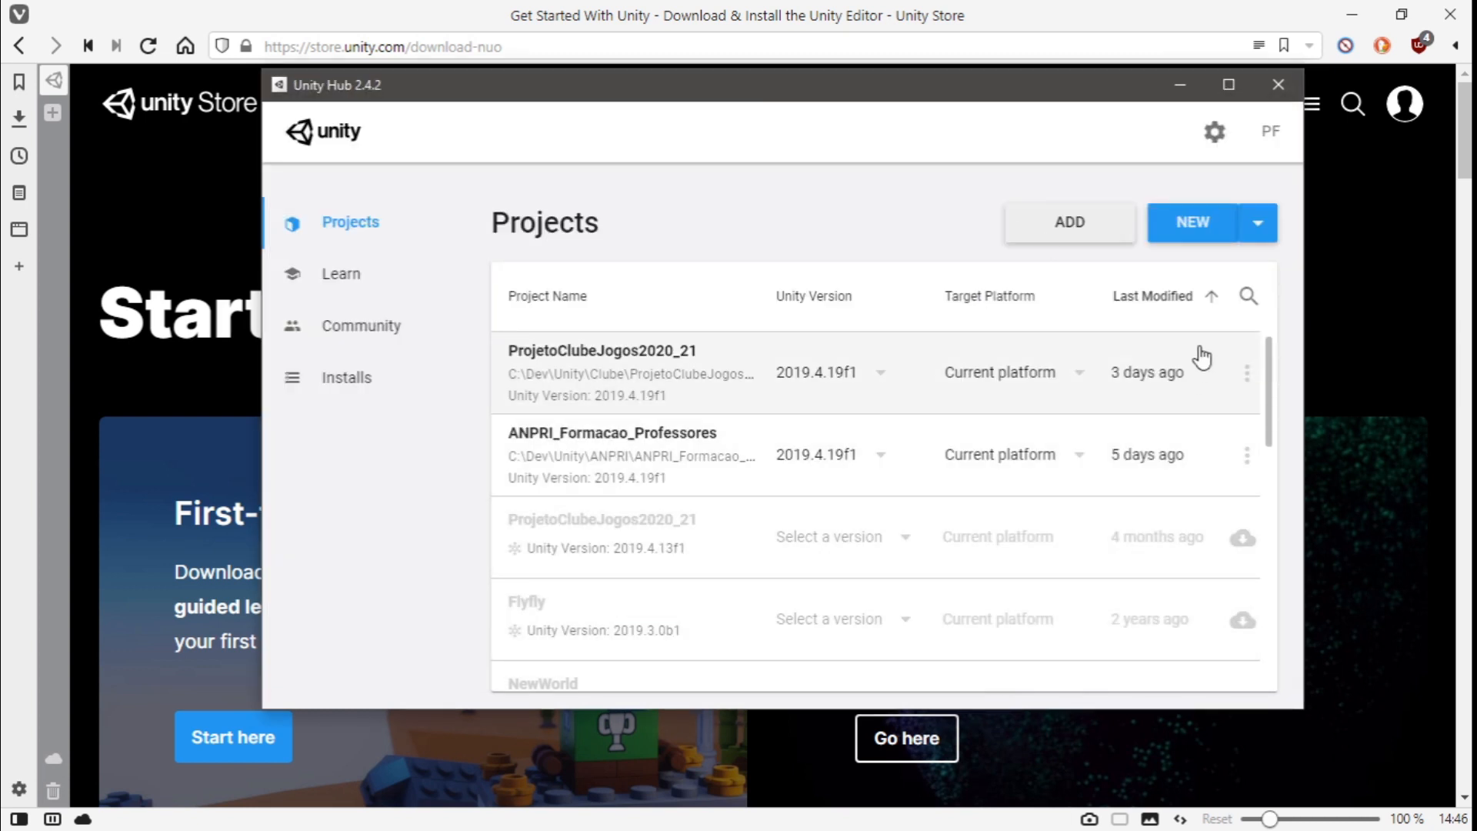
Start a new project with Unity 2019.4.19f1 and choose the 3D template after trying 2D
left_click(1184, 227)
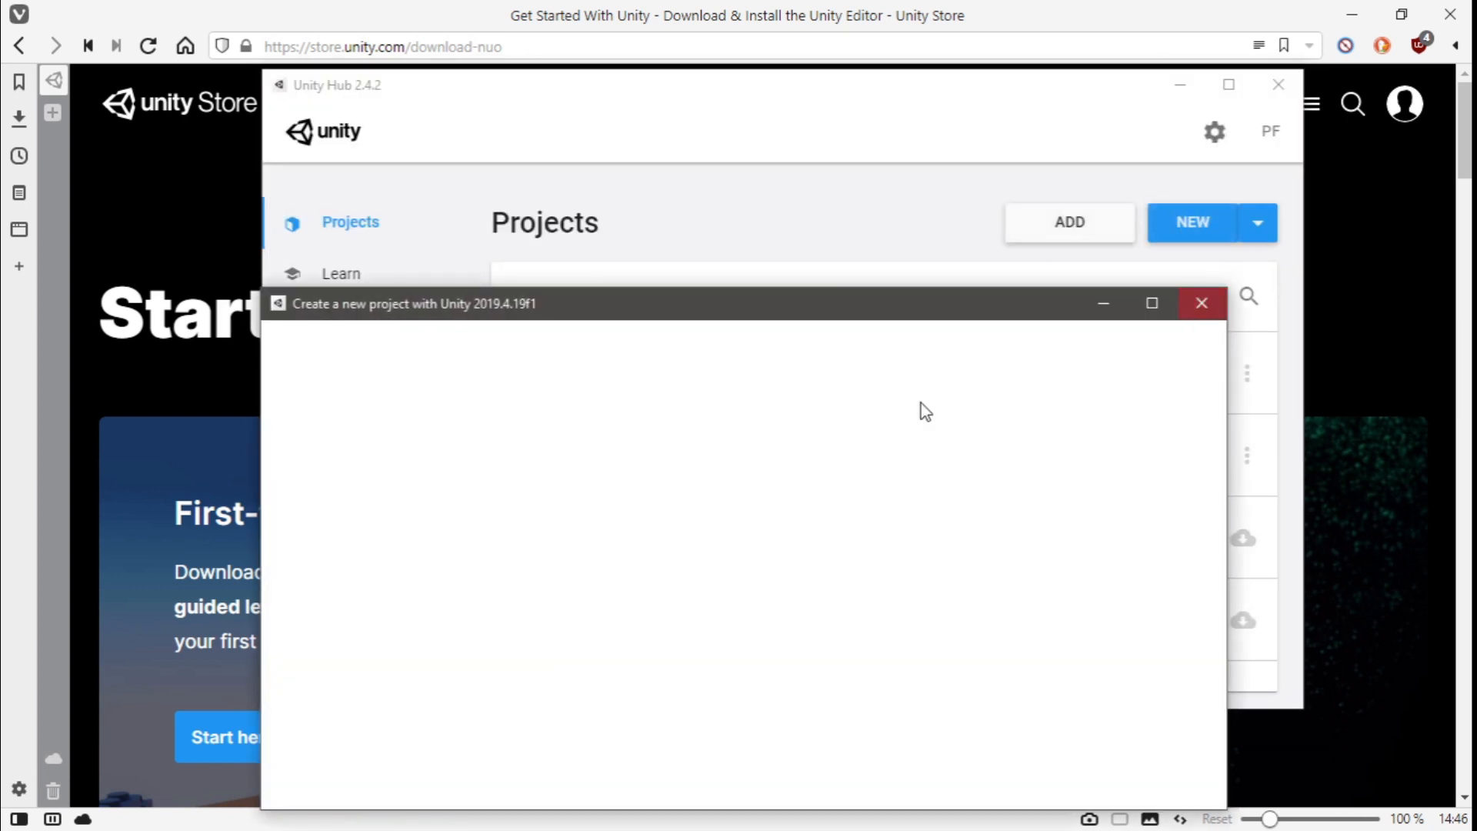
left_click(348, 390)
left_click(552, 321)
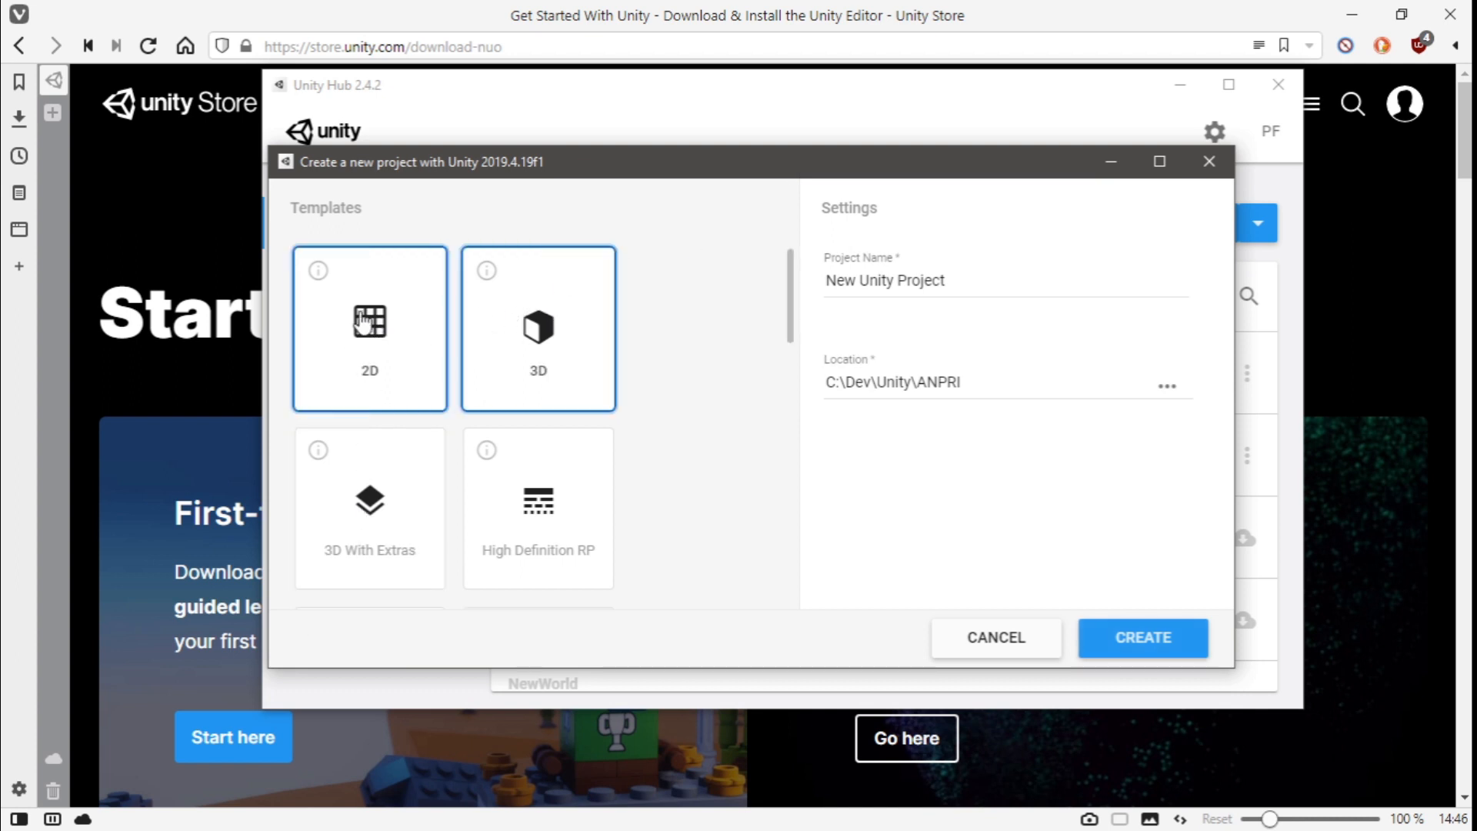
left_click(373, 339)
left_click(521, 345)
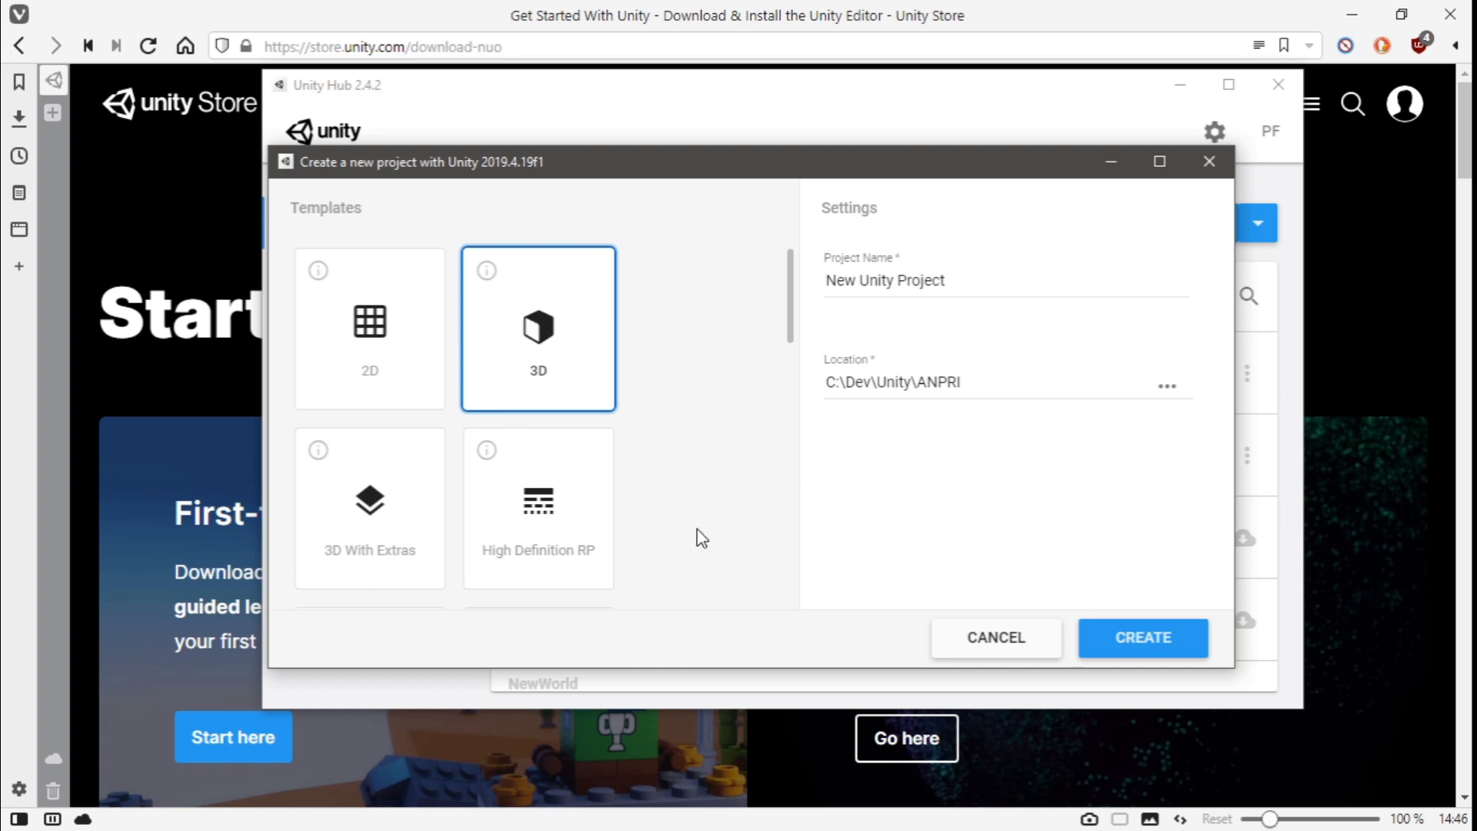
Look through the other available project templates, including the downloadable microgame and mobile ones, and return to the basic templates
scroll(697, 532, "down", 3)
left_click(583, 567)
left_click(338, 508)
left_click(481, 553)
scroll(452, 520, "down", 2)
left_click(386, 544)
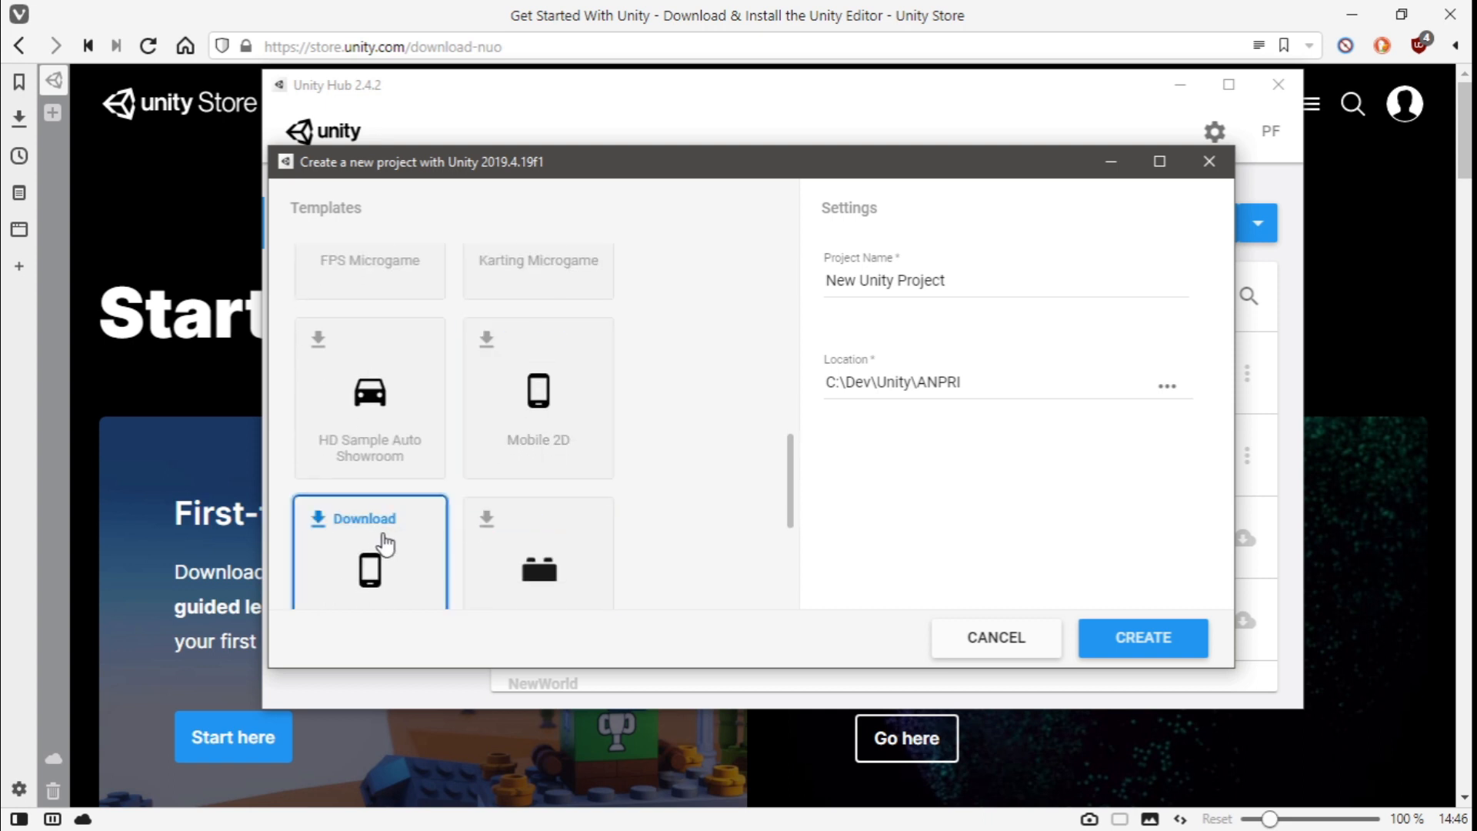
scroll(412, 423, "down", 2)
left_click(458, 530)
scroll(551, 479, "down", 1)
scroll(397, 509, "up", 8)
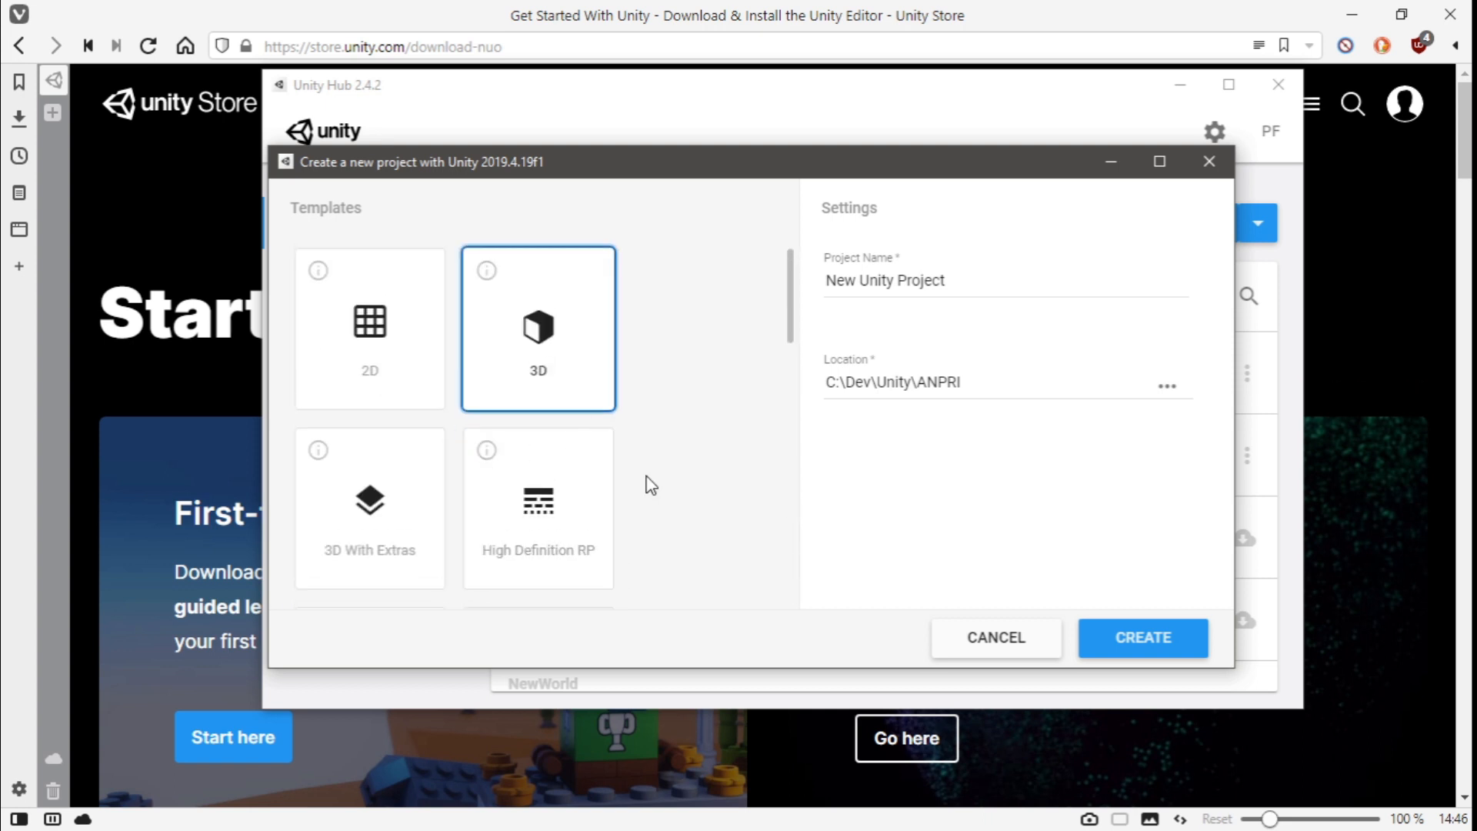
Keep the 3D template, name the project Formacao_prof_2021 and create it in C:\Dev\Unity\ANPRI
left_click(423, 362)
left_click(529, 363)
left_click_drag(973, 277, 745, 266)
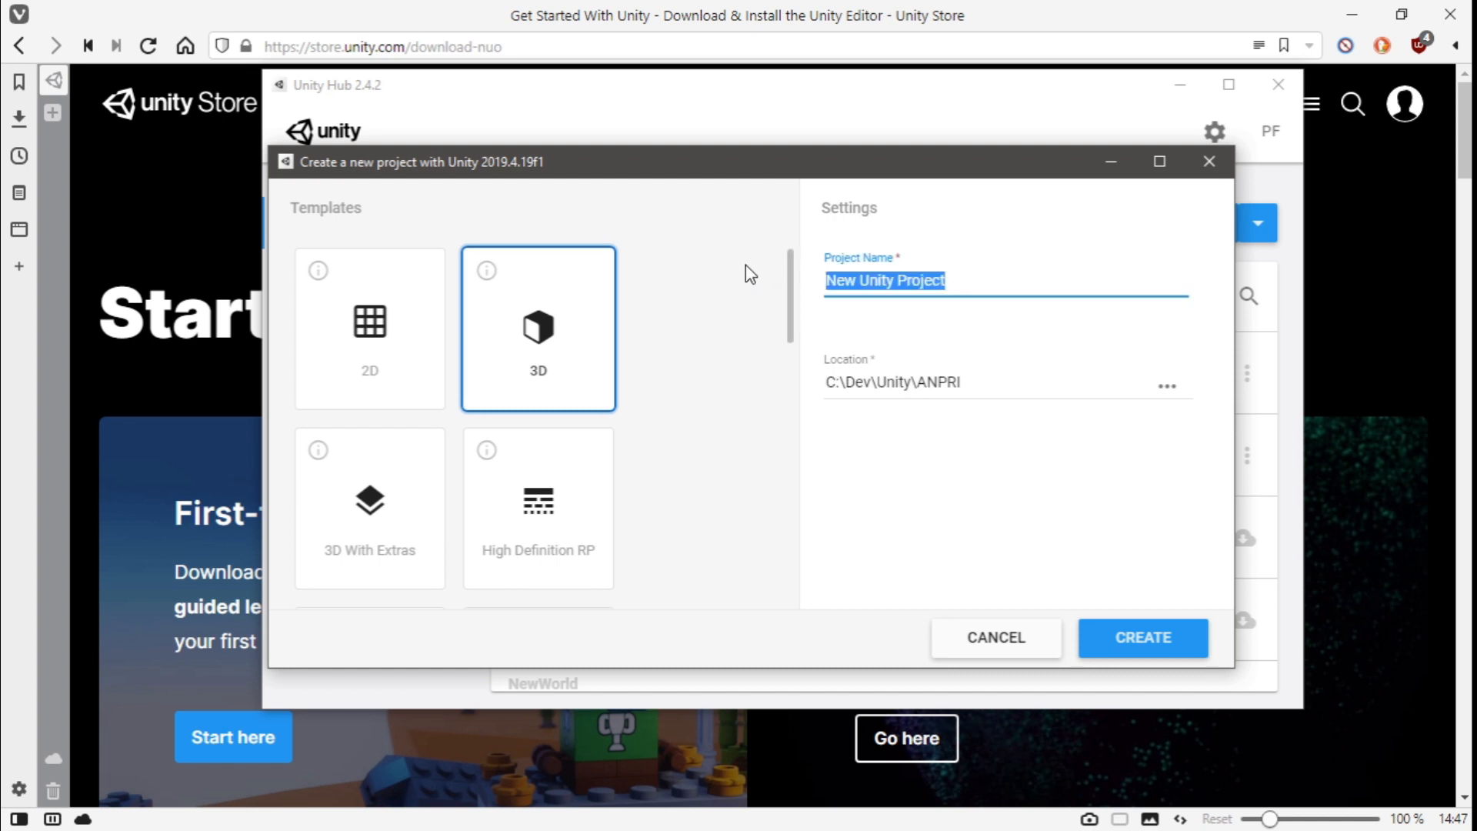
type("Formacao_prof_2021")
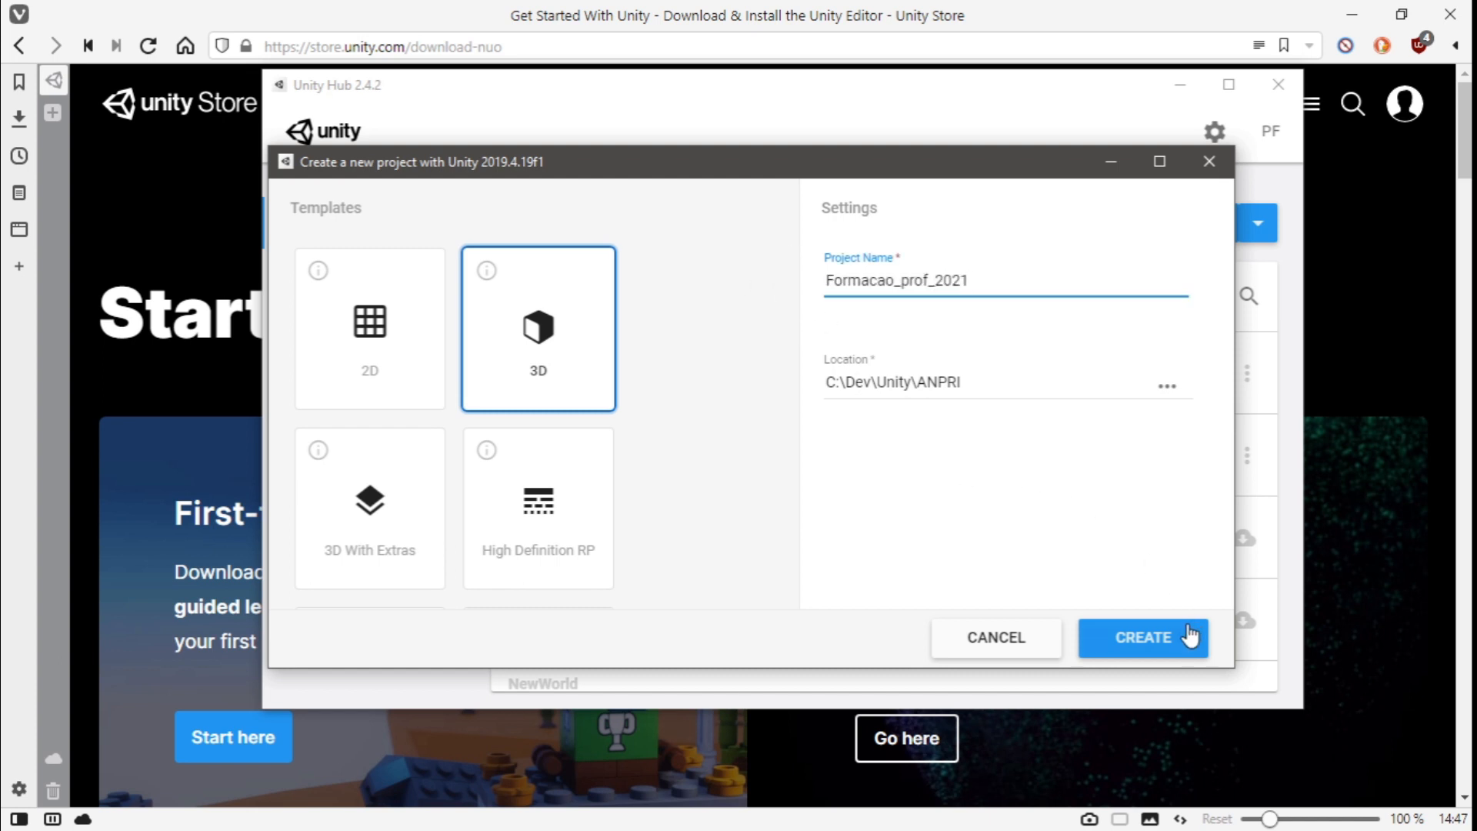
left_click(1161, 643)
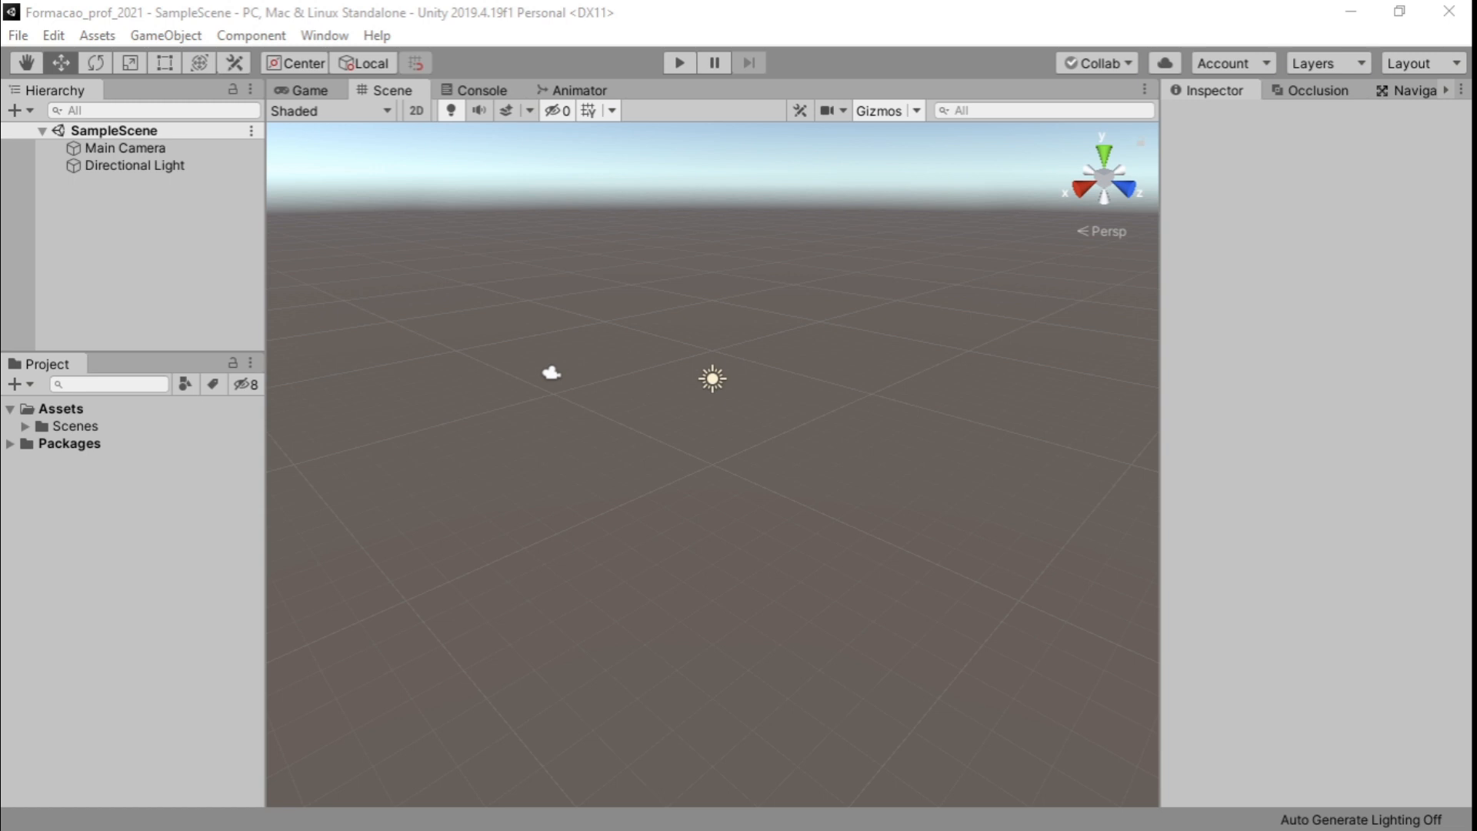
Switch to File Explorer to examine the contents of the Formacao_prof_2021 project folder, and close its window
left_click_drag(854, 827, 788, 81)
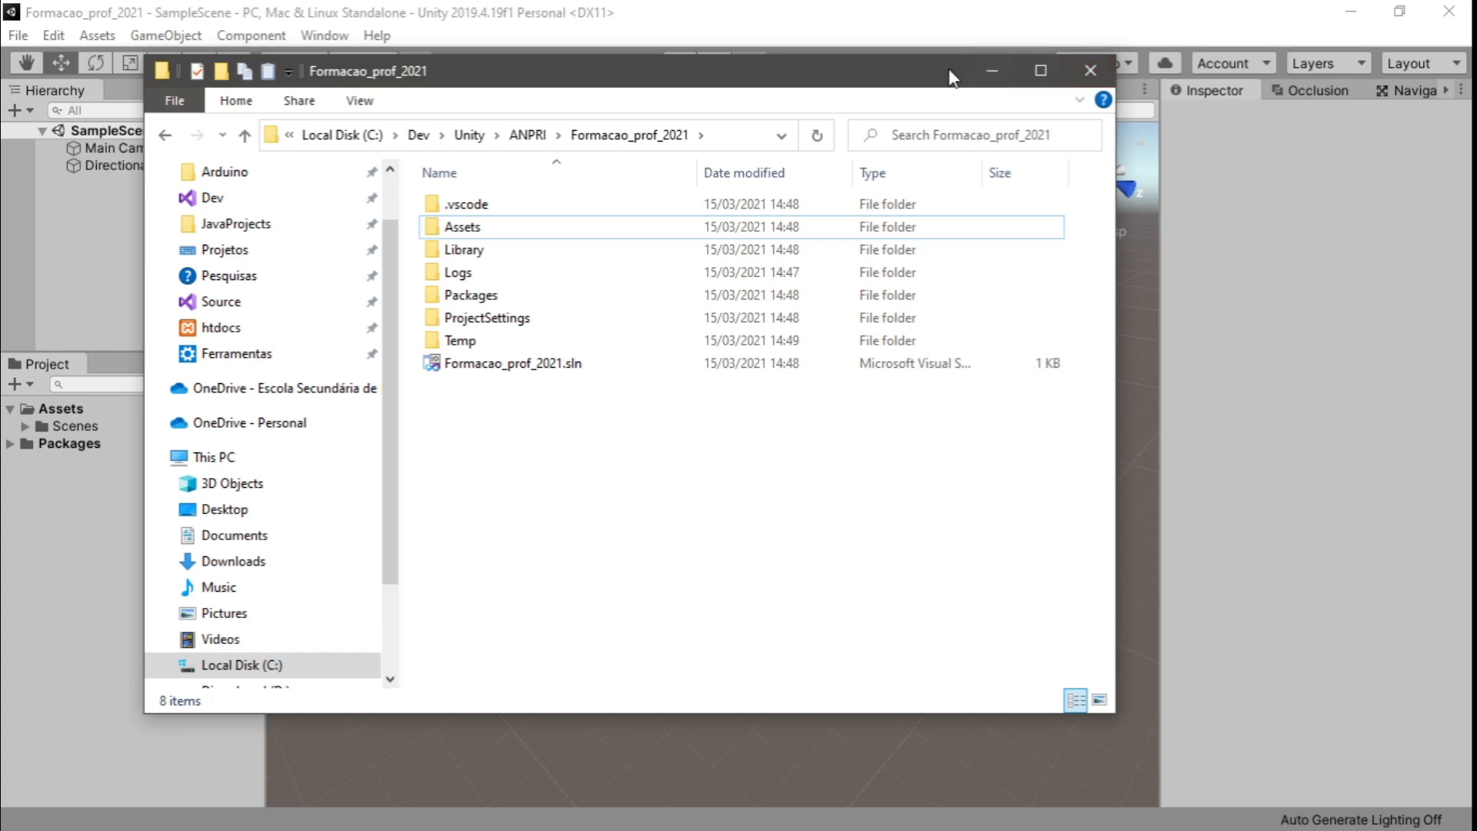
left_click(1089, 70)
Exit the Unity editor and remove Formacao_prof_2021 from the Unity Hub project list
left_click(29, 39)
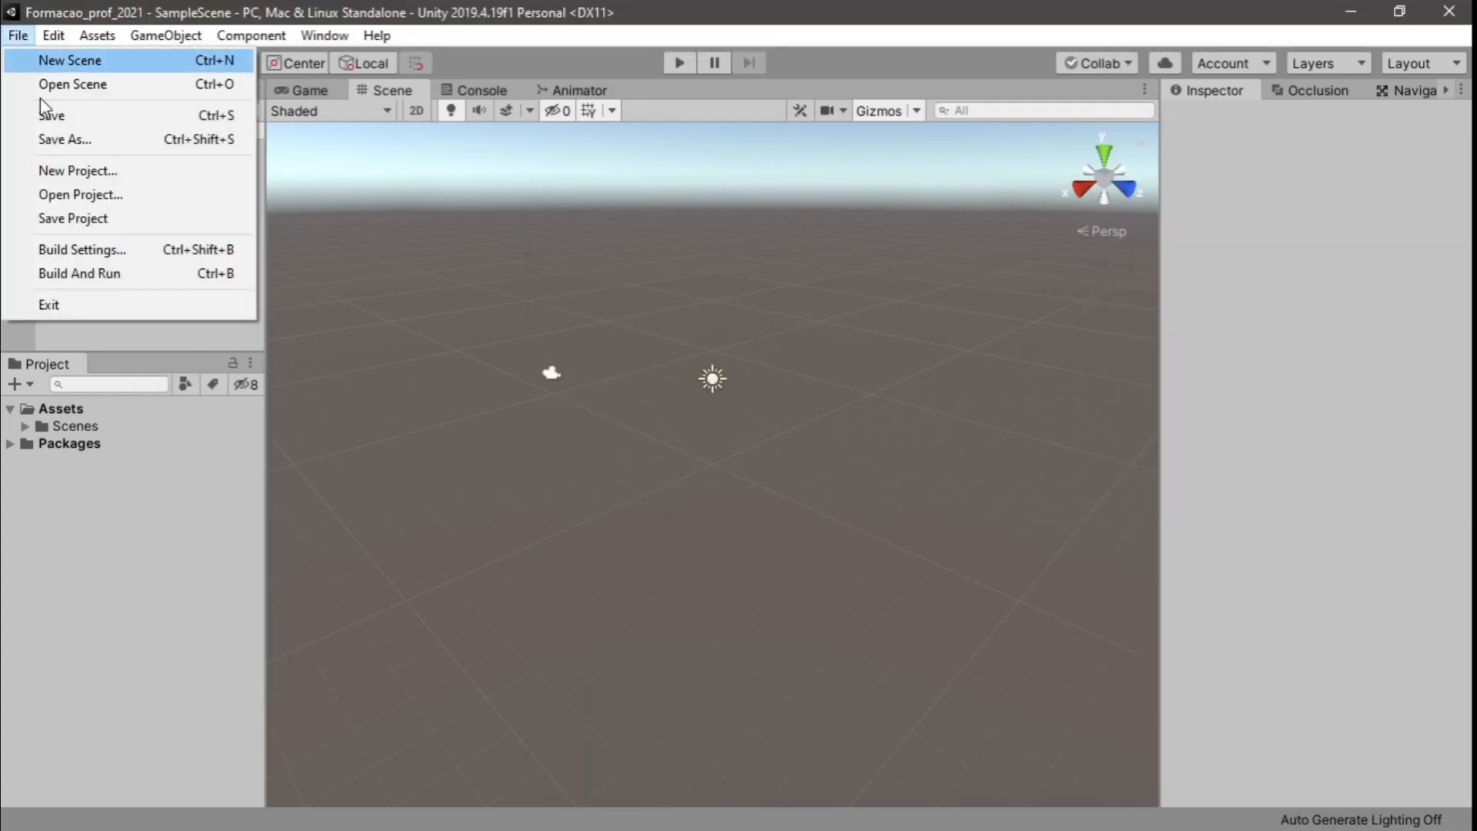
left_click(74, 303)
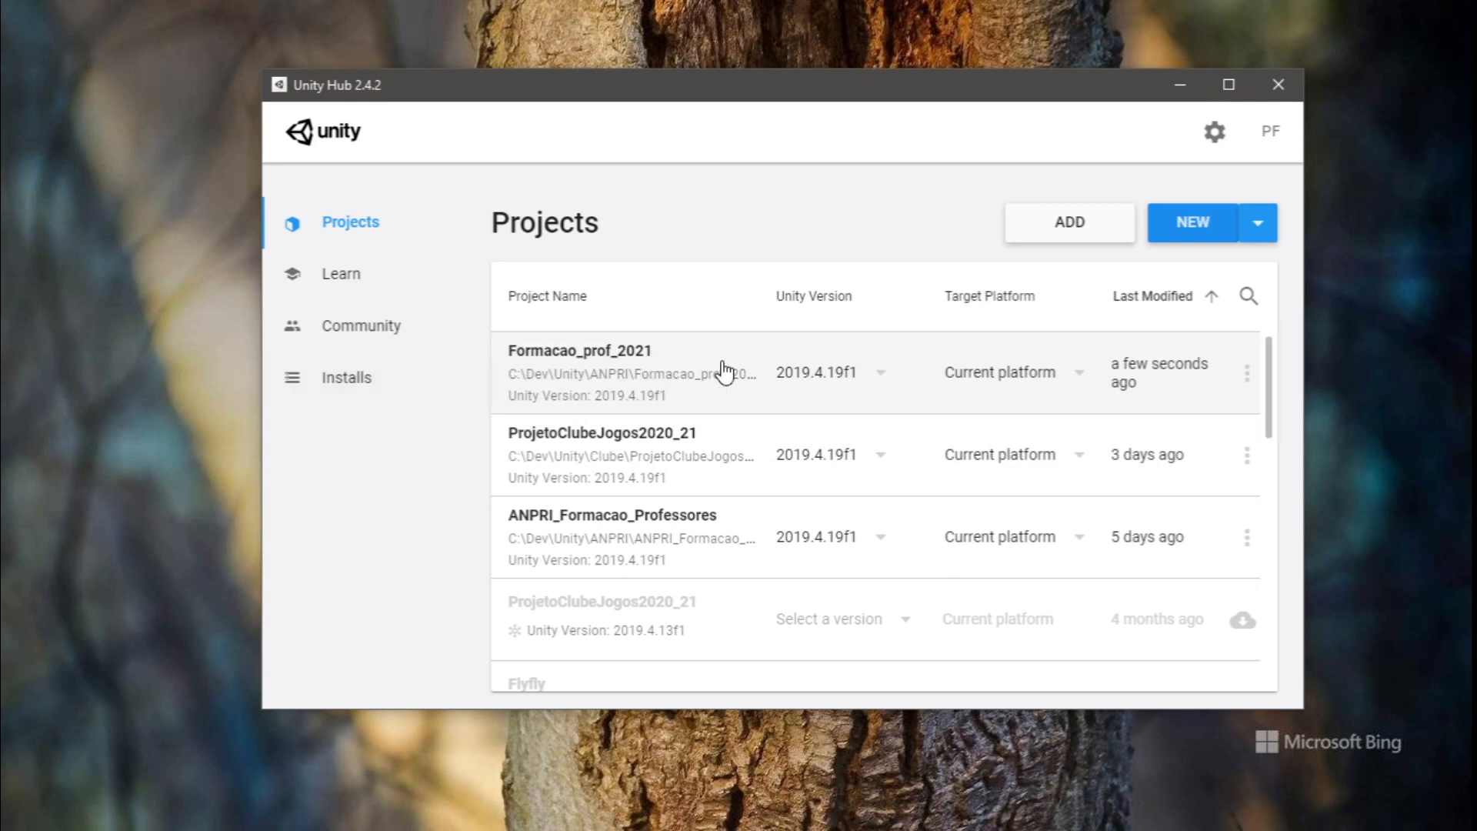
left_click(1248, 377)
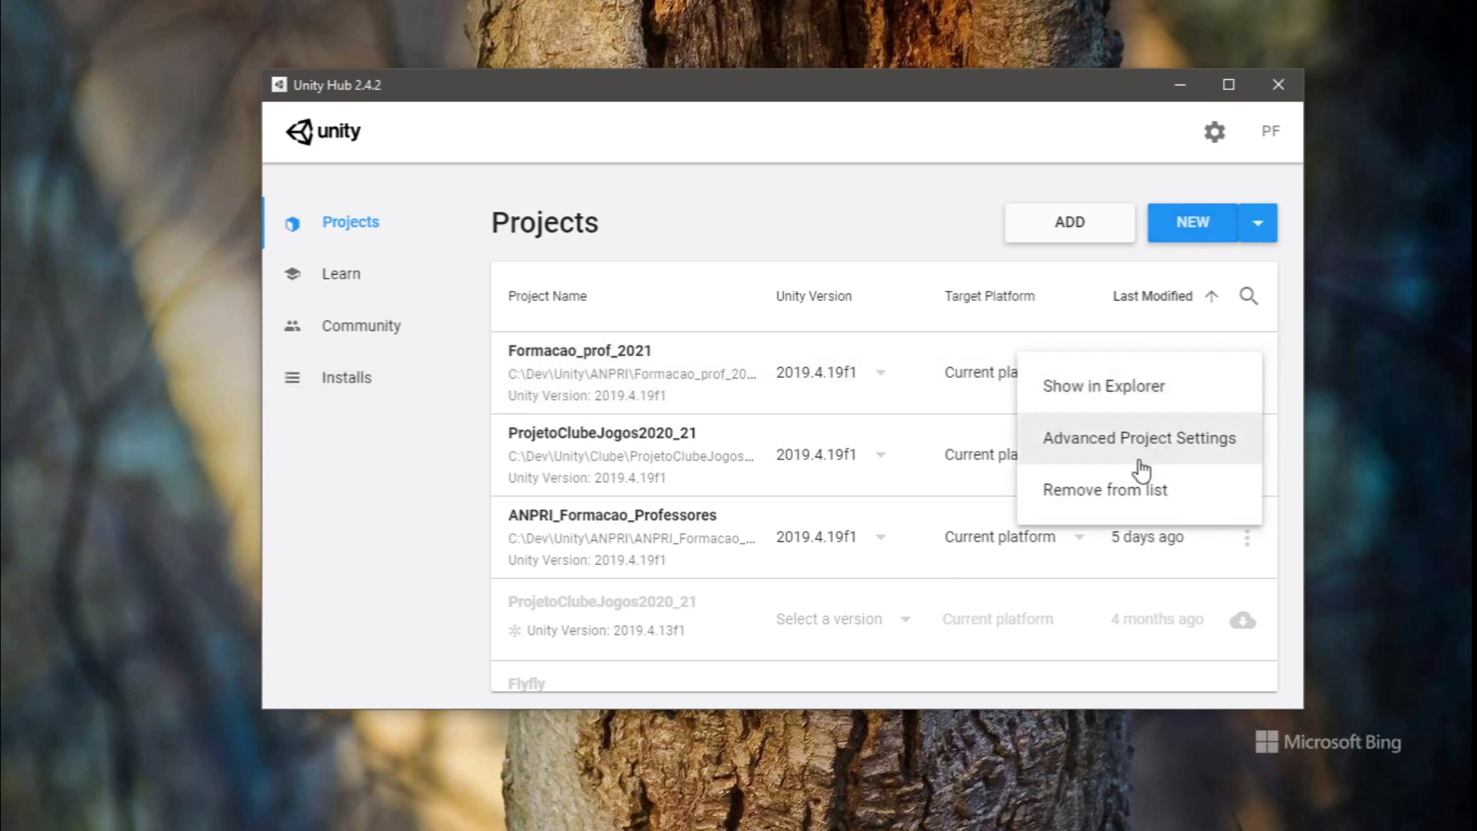
left_click(1121, 489)
left_click(963, 462)
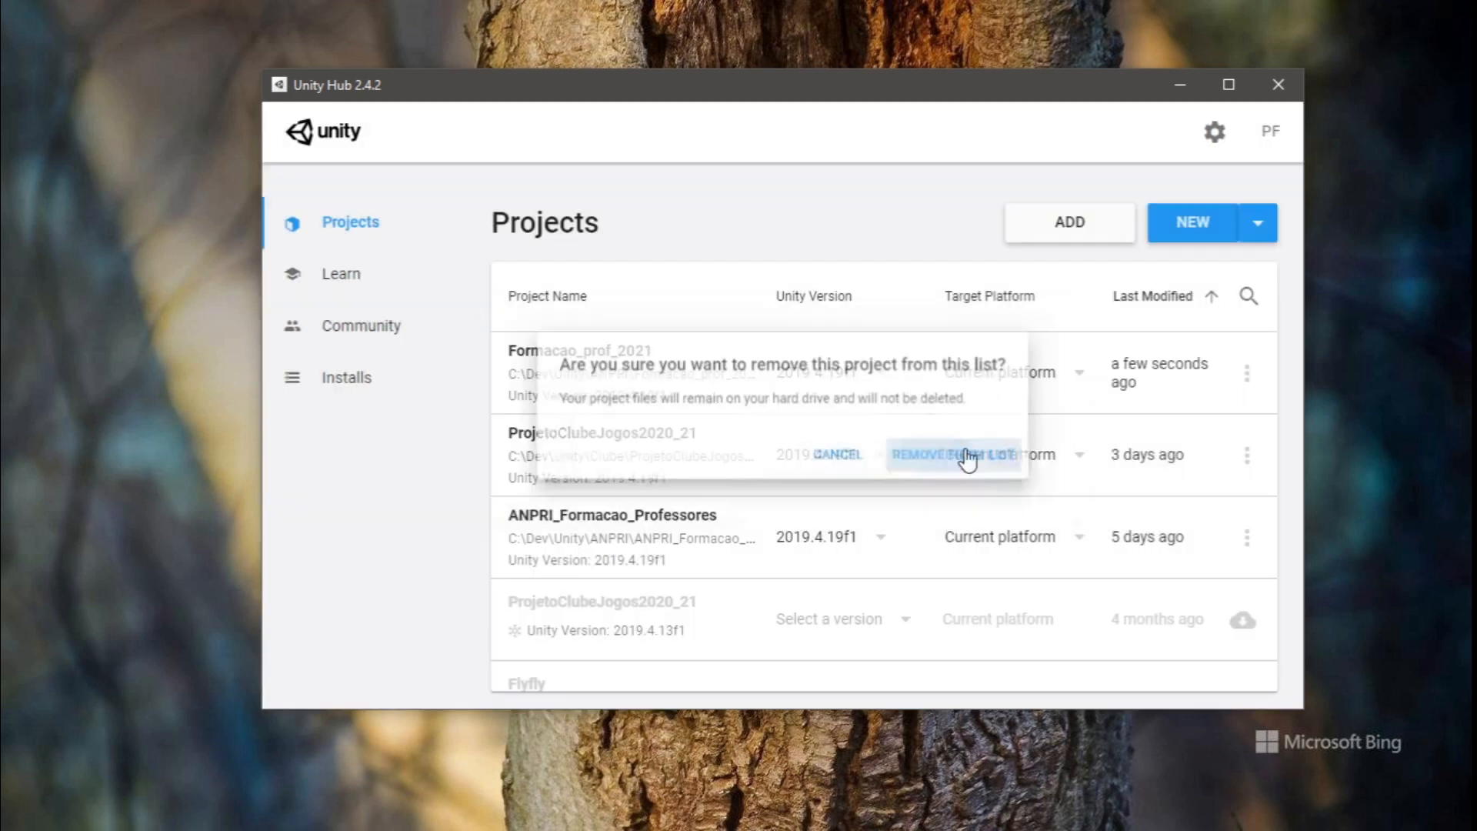
Add the existing Formacao_prof_2021 folder back to the Unity Hub project list and open the project
left_click(1064, 224)
left_click(587, 284)
double_click(588, 285)
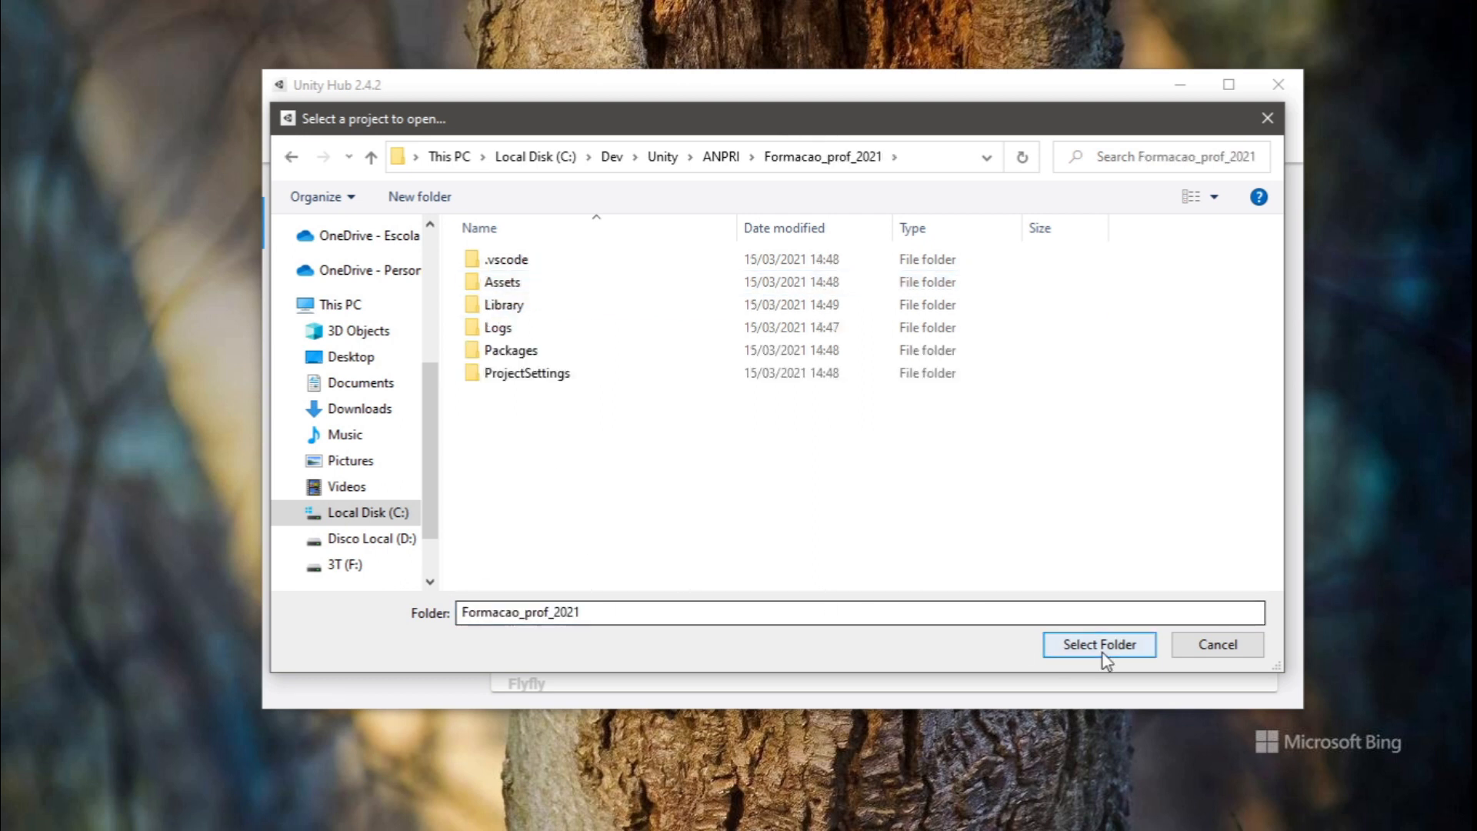
left_click(1101, 653)
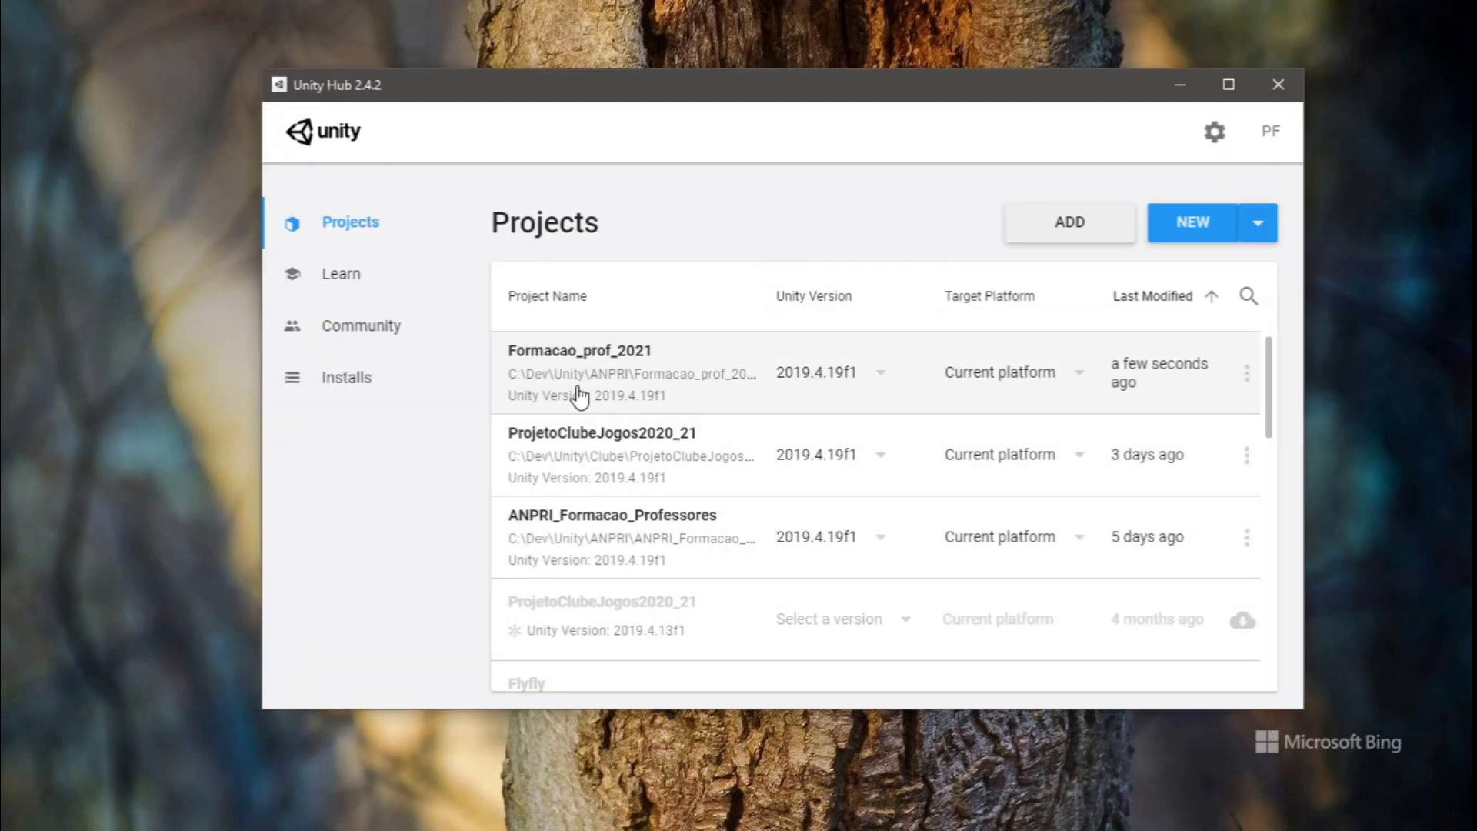
left_click(581, 386)
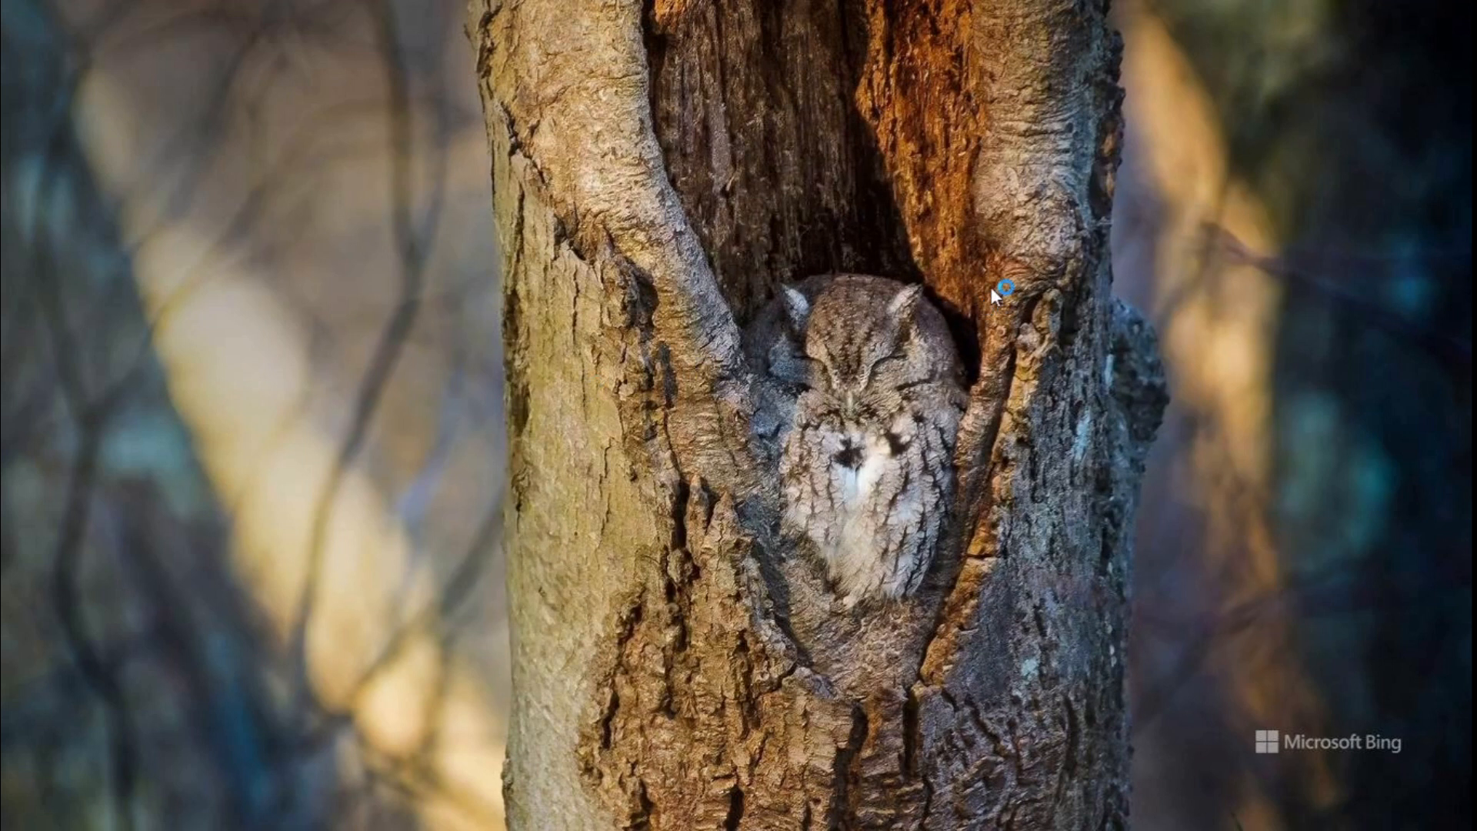
Look over the Formacao_prof_2021 folder in File Explorer and return to the Unity editor
left_click_drag(1476, 179, 1073, 112)
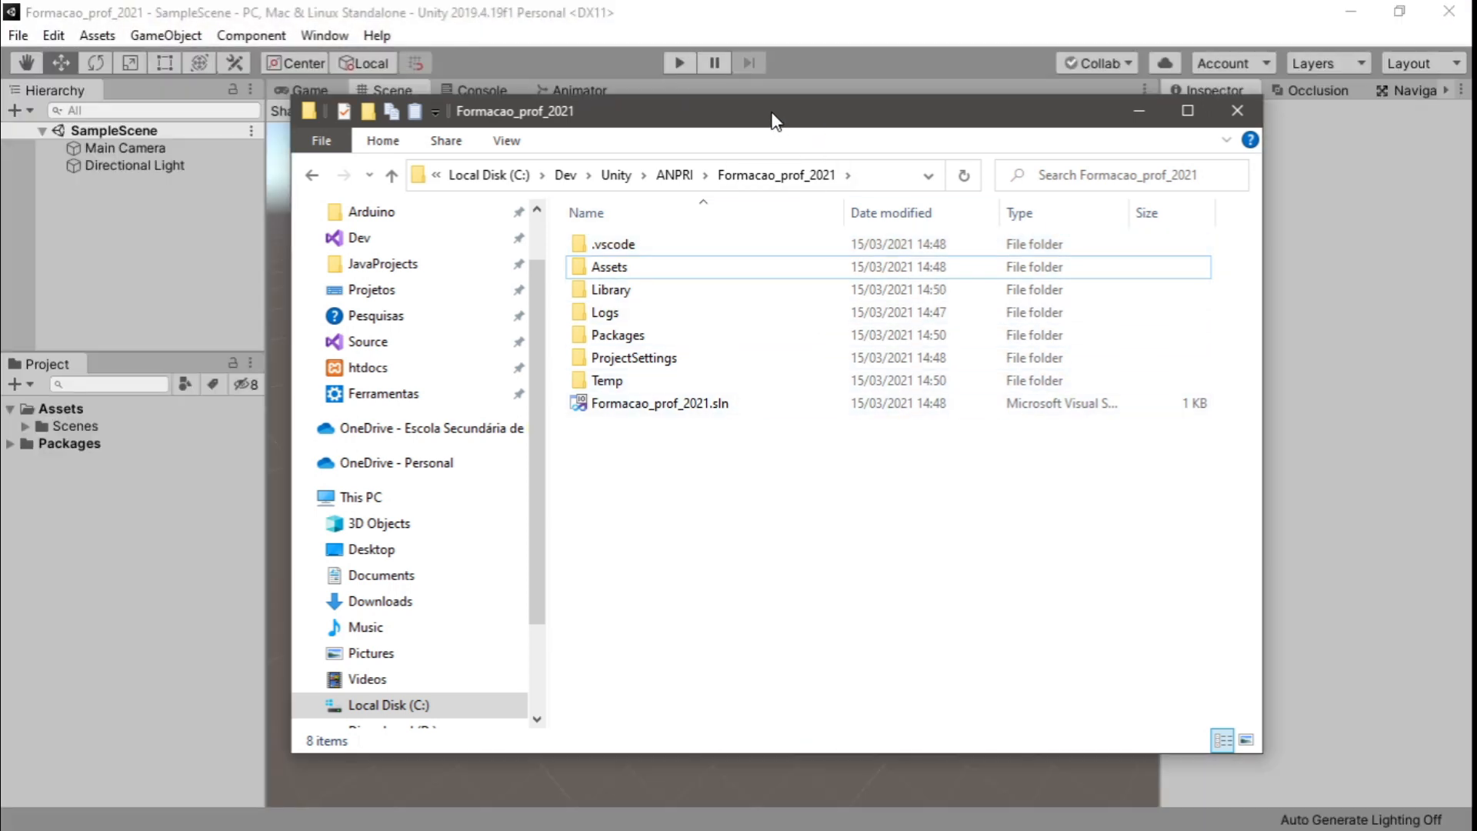
left_click_drag(774, 113, 1476, 127)
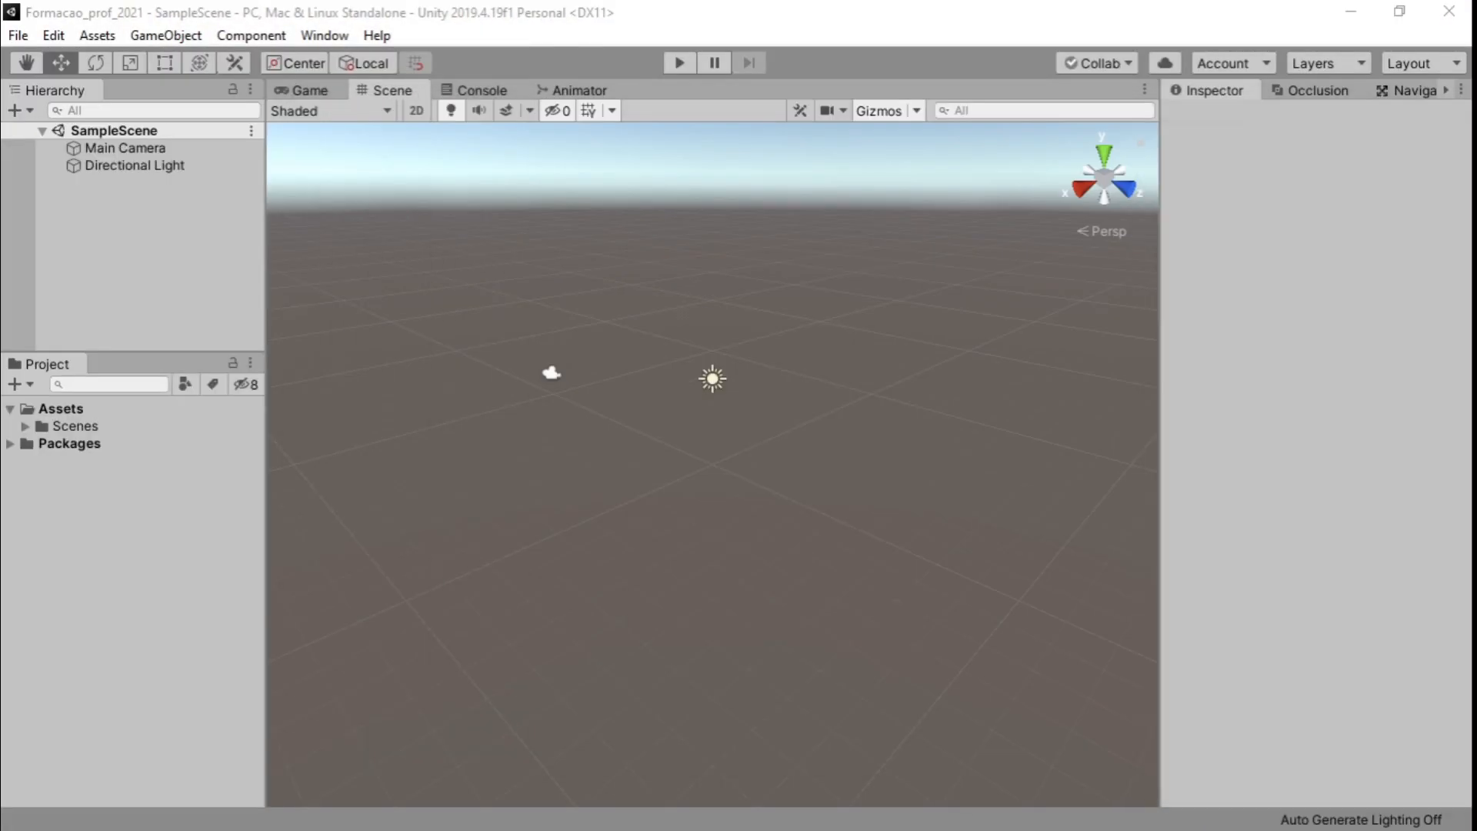
left_click(496, 496)
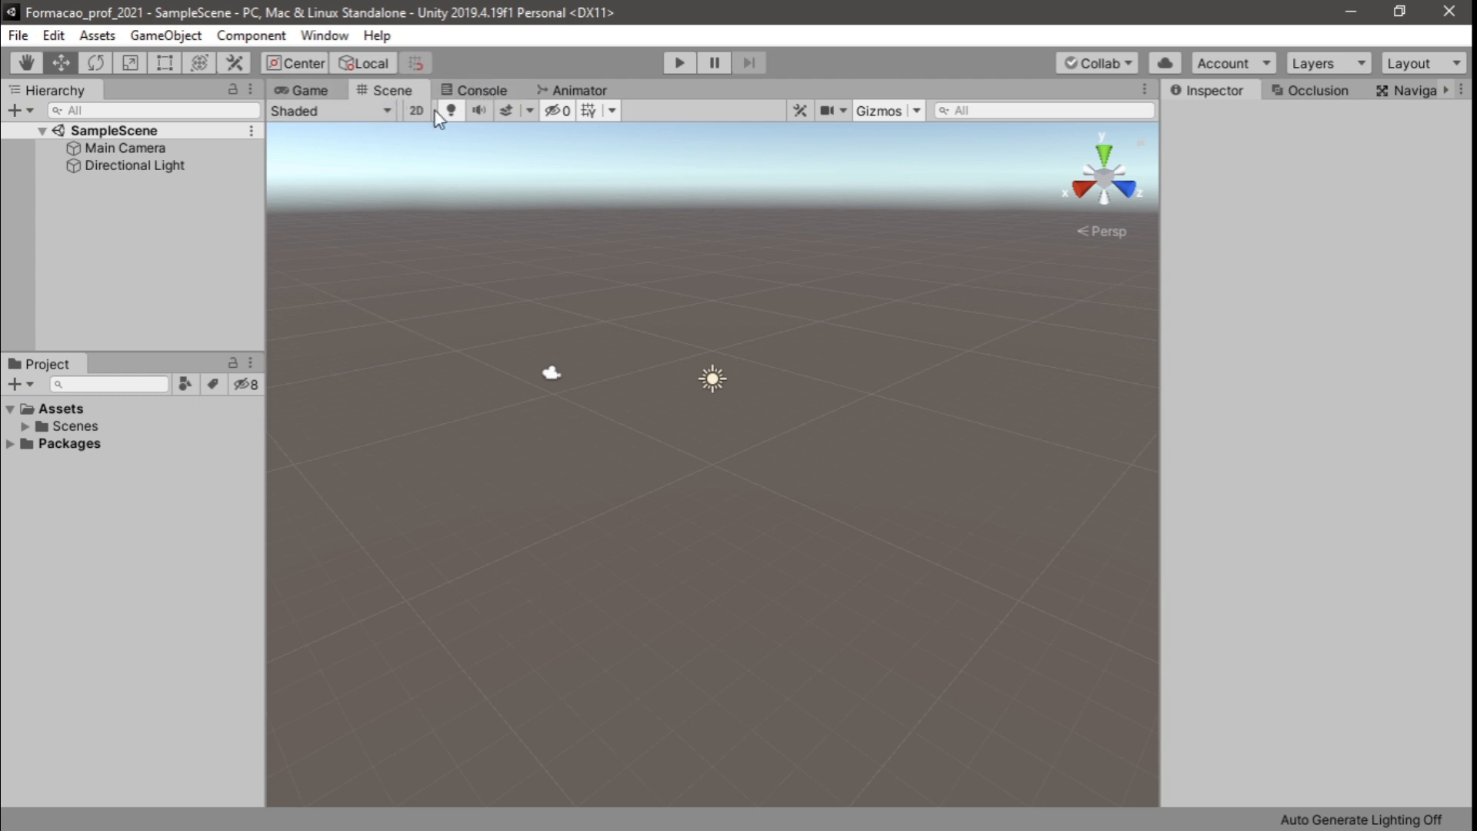
Examine the scene from different angles and compare the Scene view with the Game view
left_click_drag(618, 299, 542, 362, "alt")
right_click_drag(746, 340, 838, 285)
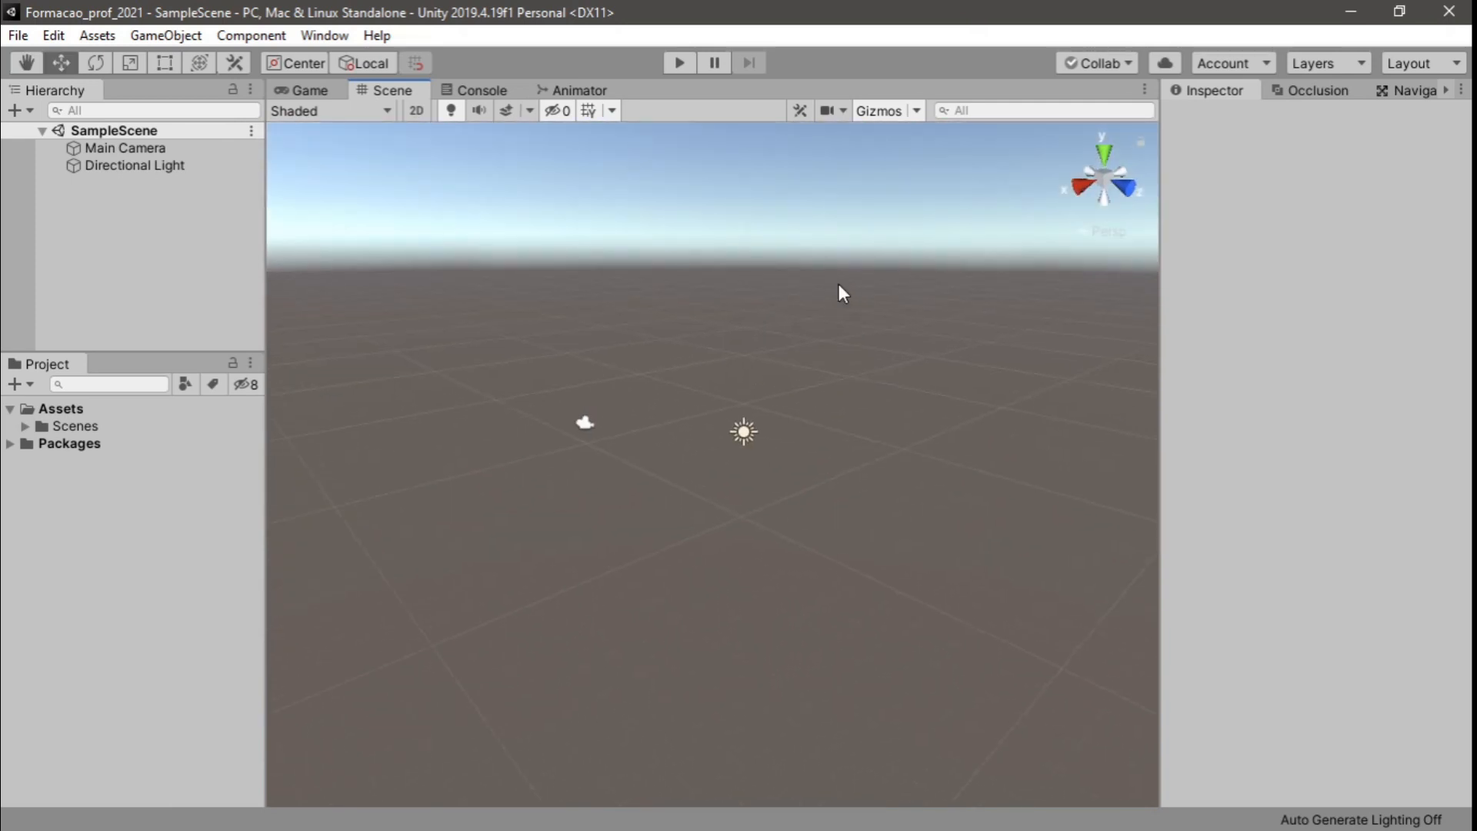
left_click(304, 91)
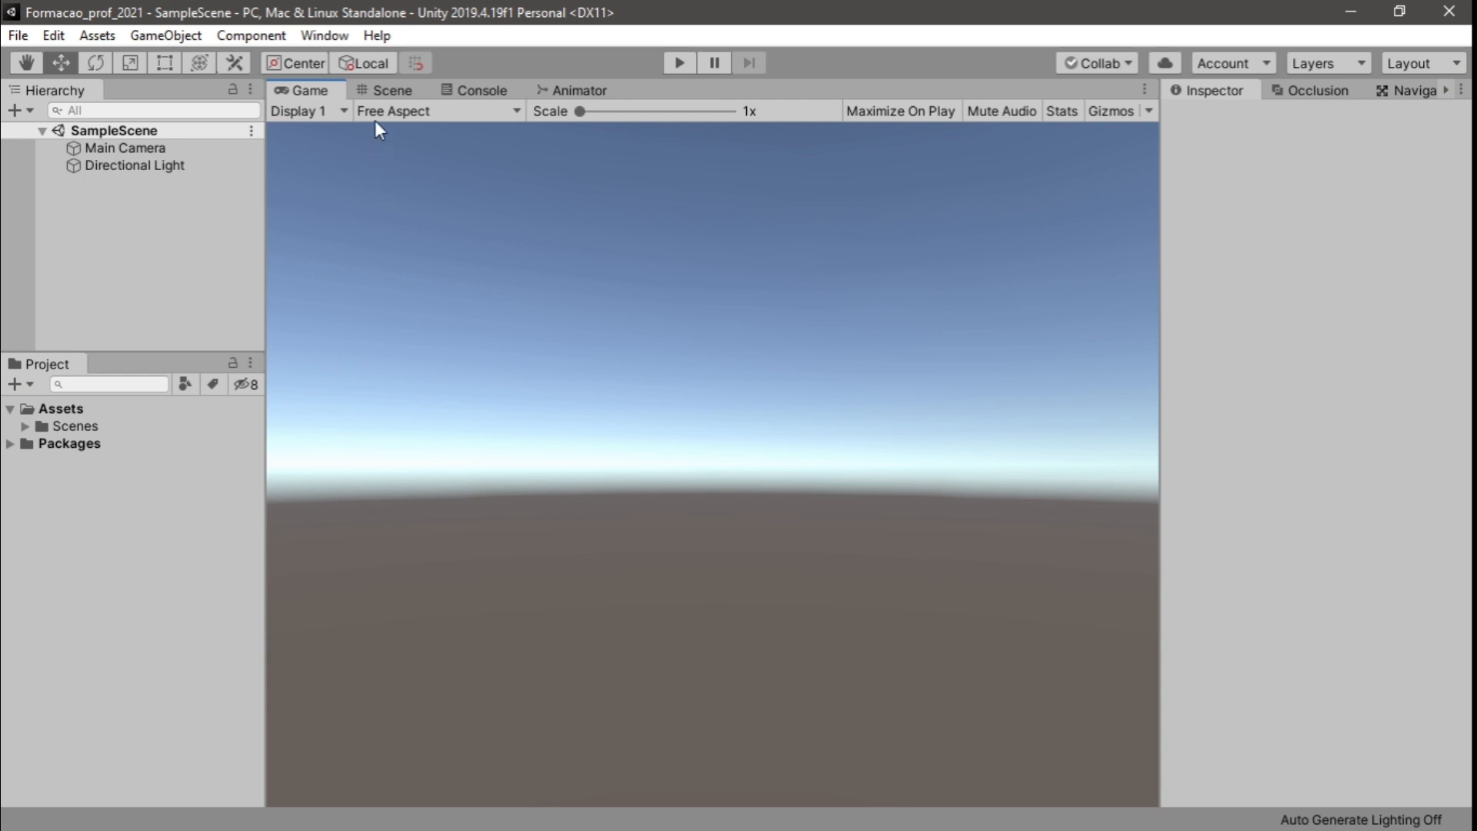
left_click(389, 90)
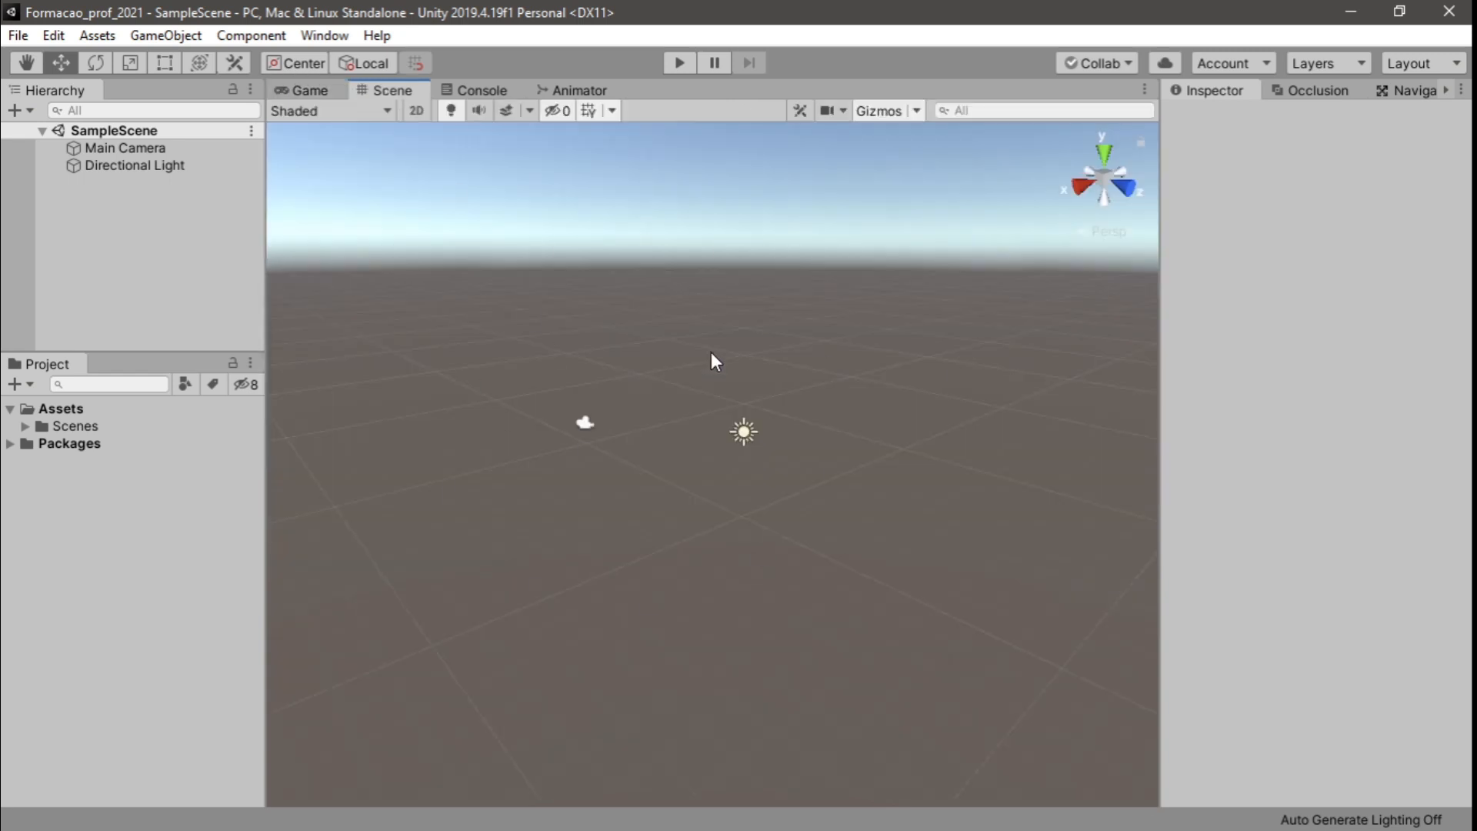
left_click(309, 90)
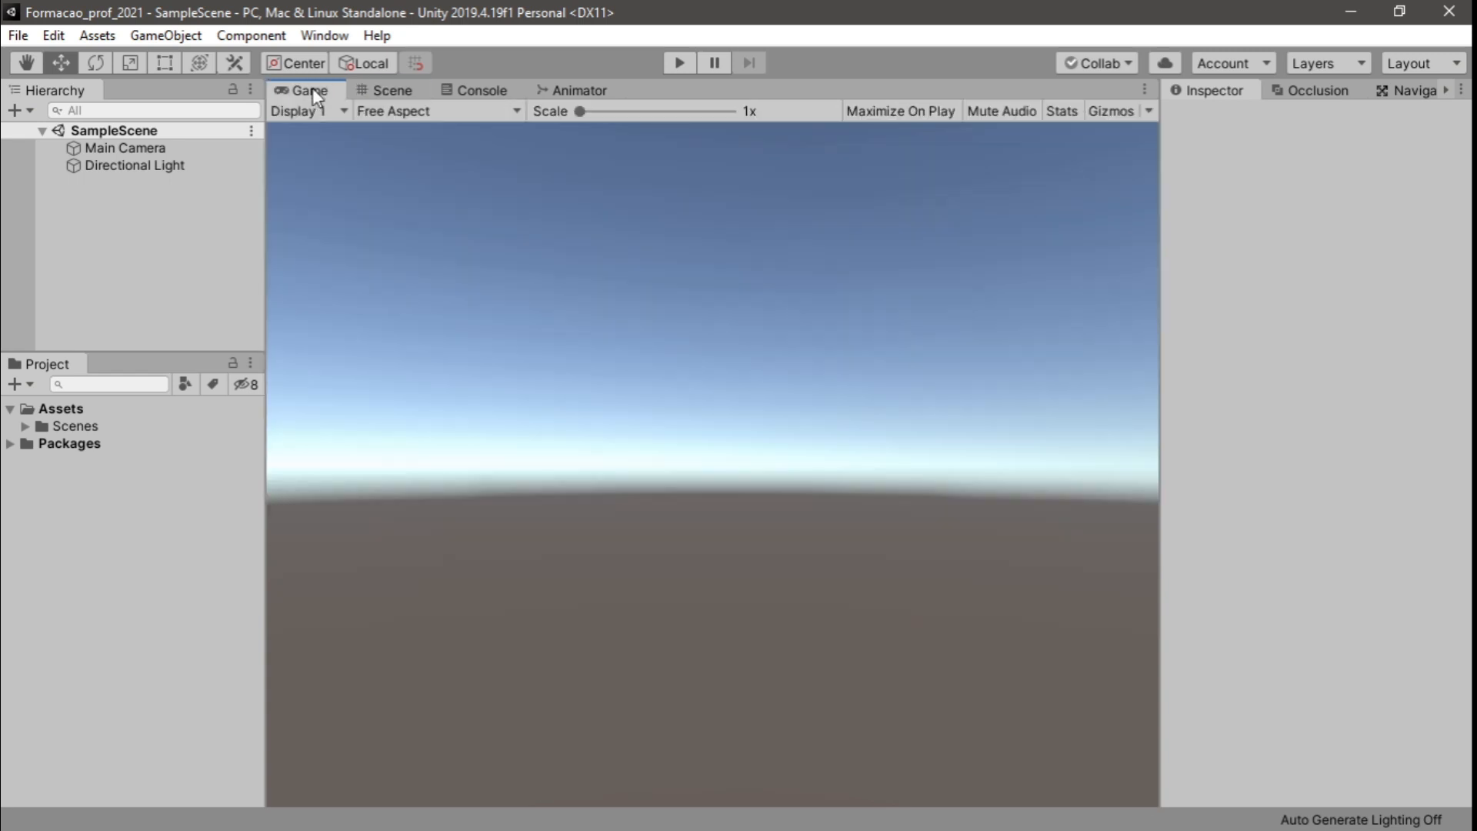
left_click(394, 92)
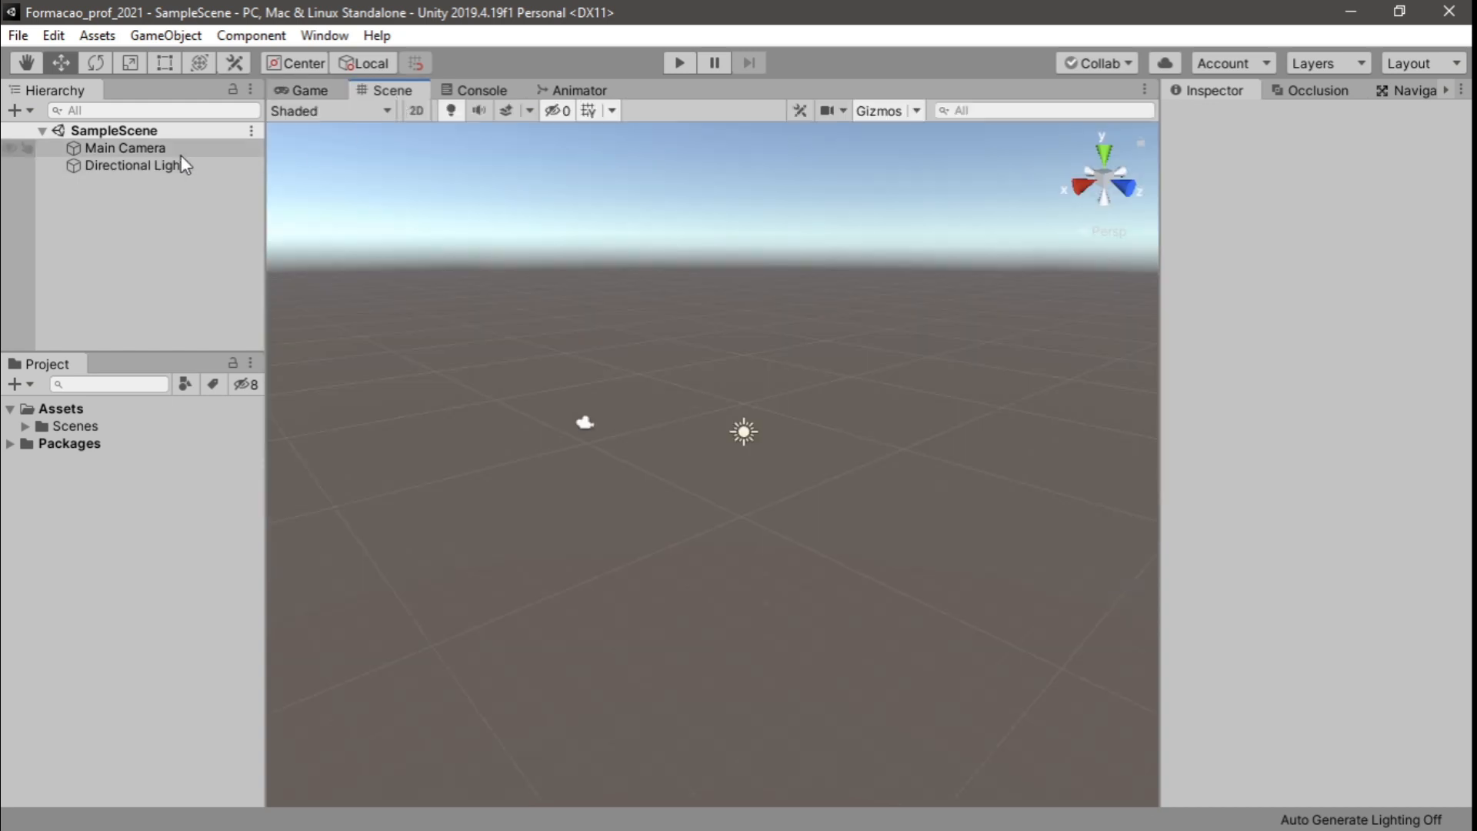
Alternate between Main Camera and Directional Light to compare their scene gizmos and component properties
left_click(152, 149)
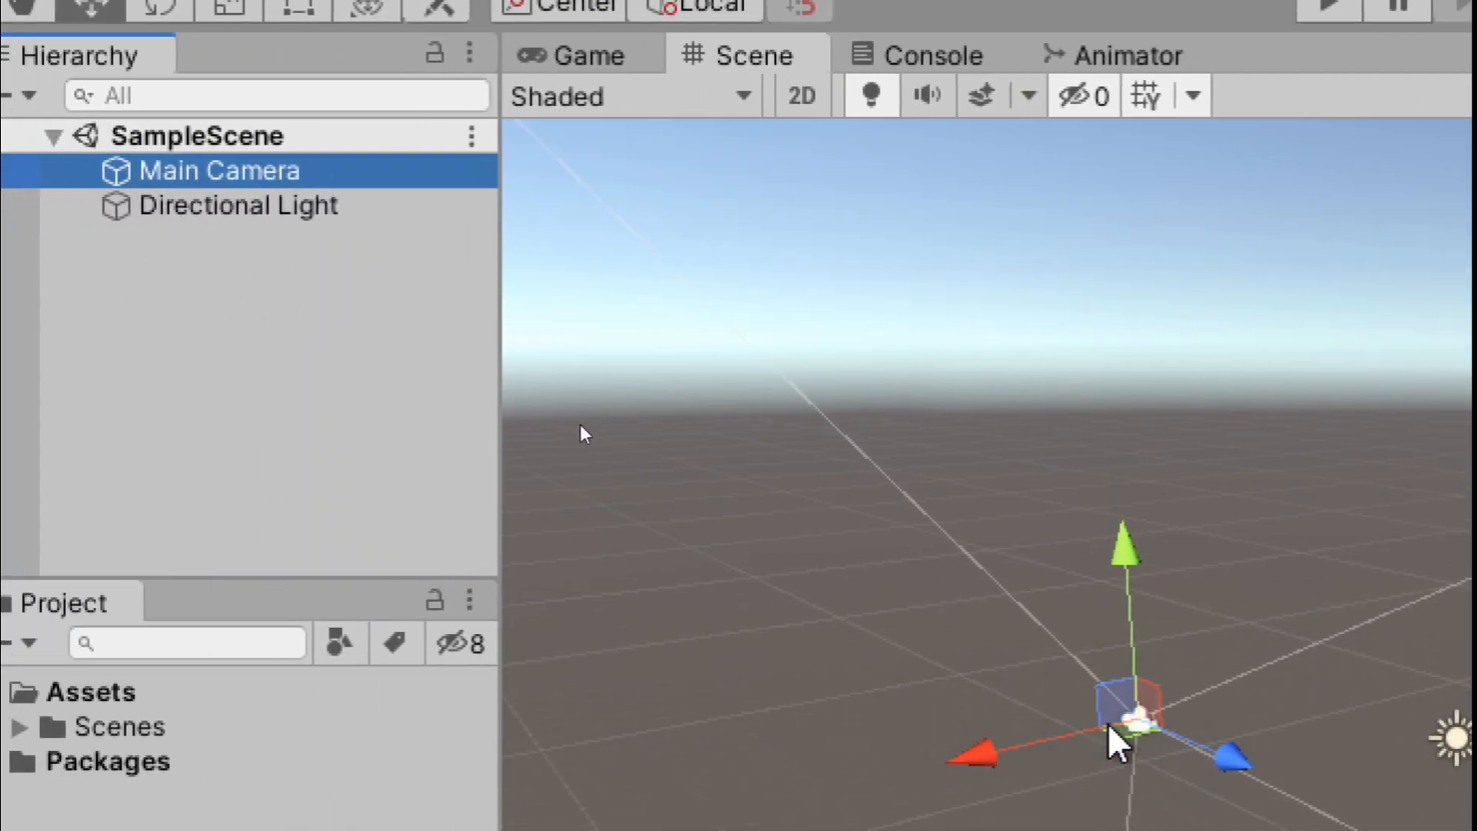
left_click(197, 219)
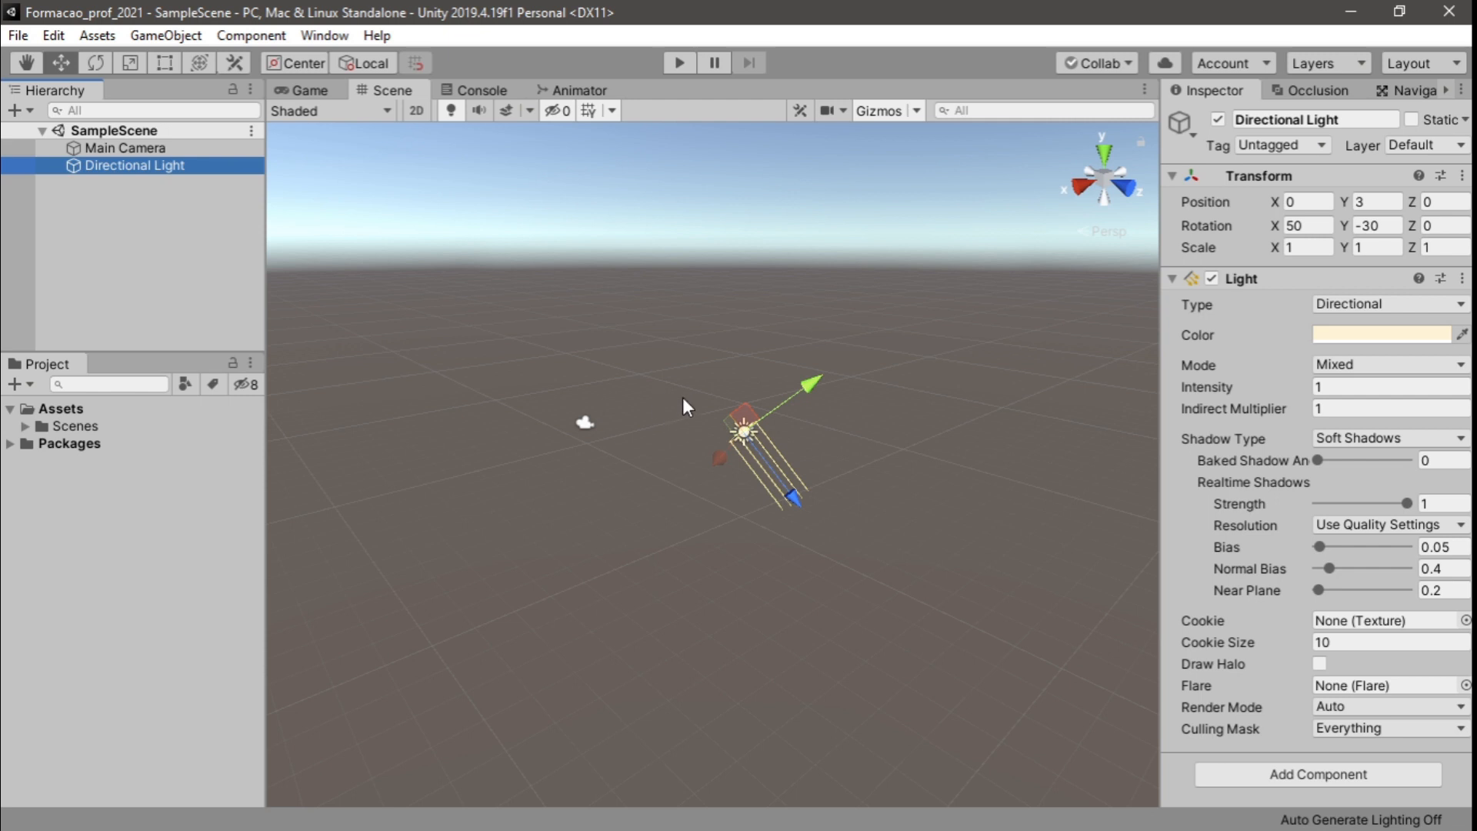
left_click(146, 149)
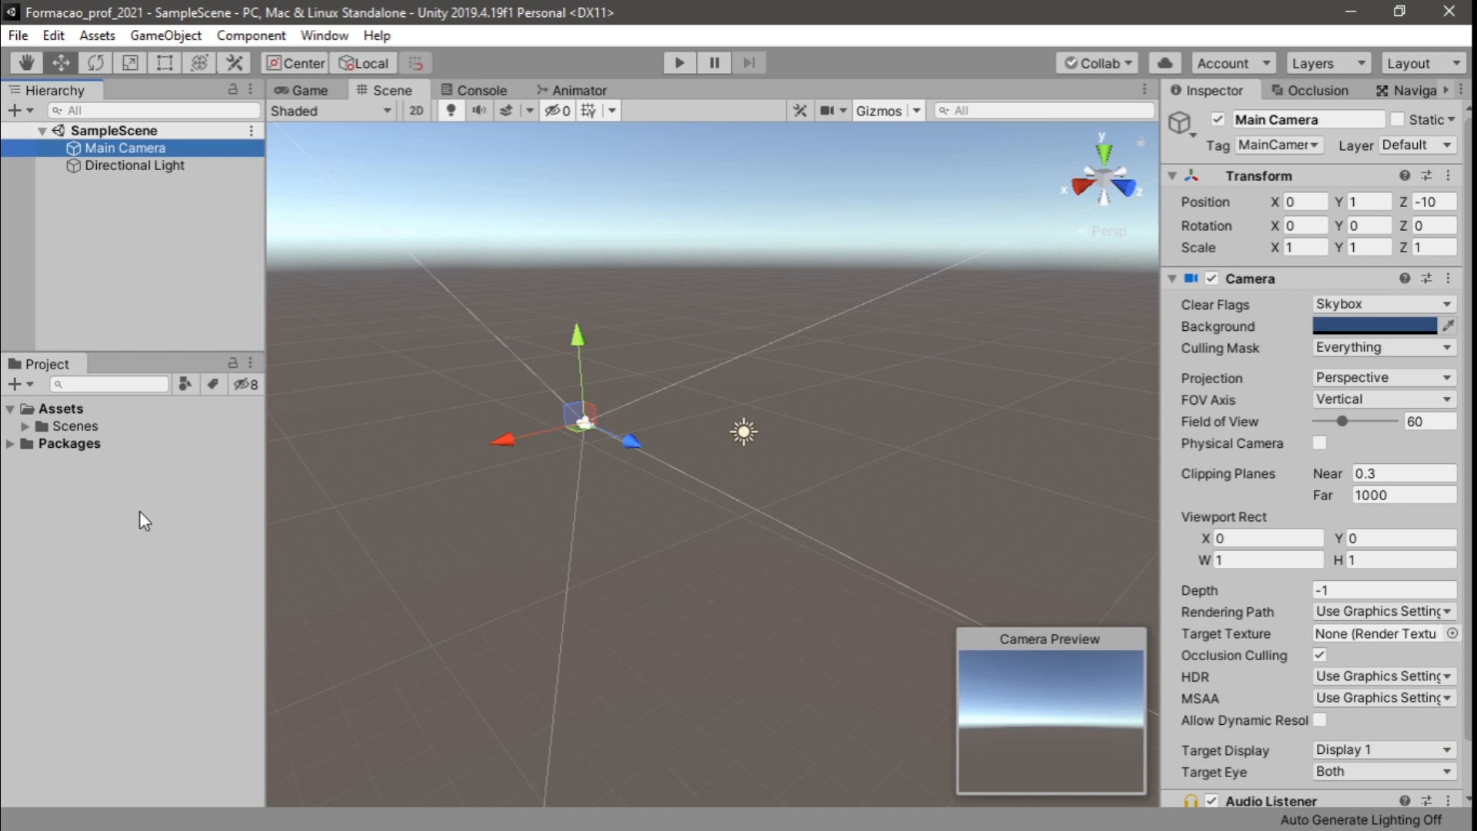
left_click(157, 164)
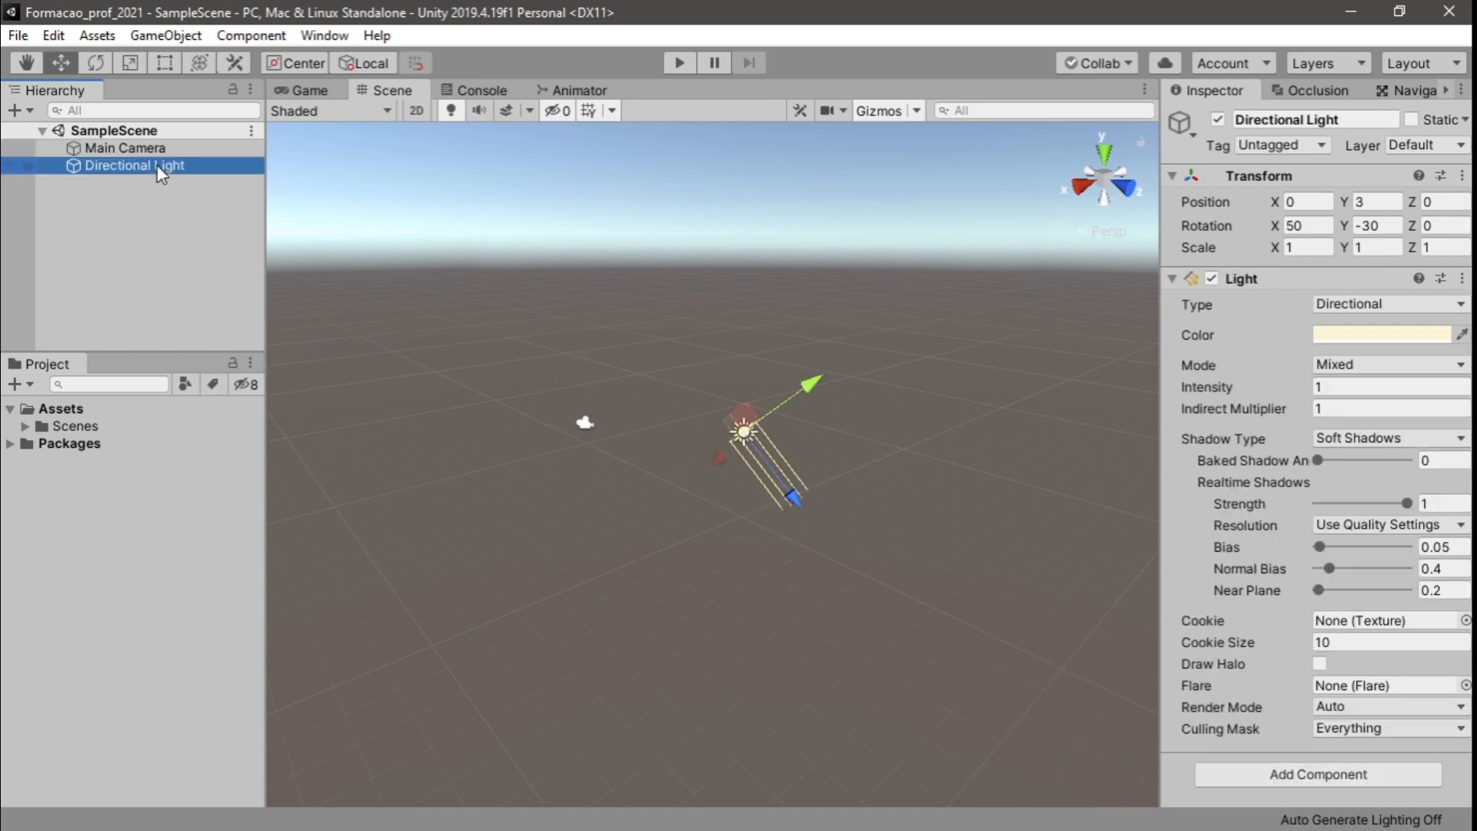
left_click(154, 146)
left_click(157, 166)
left_click(153, 147)
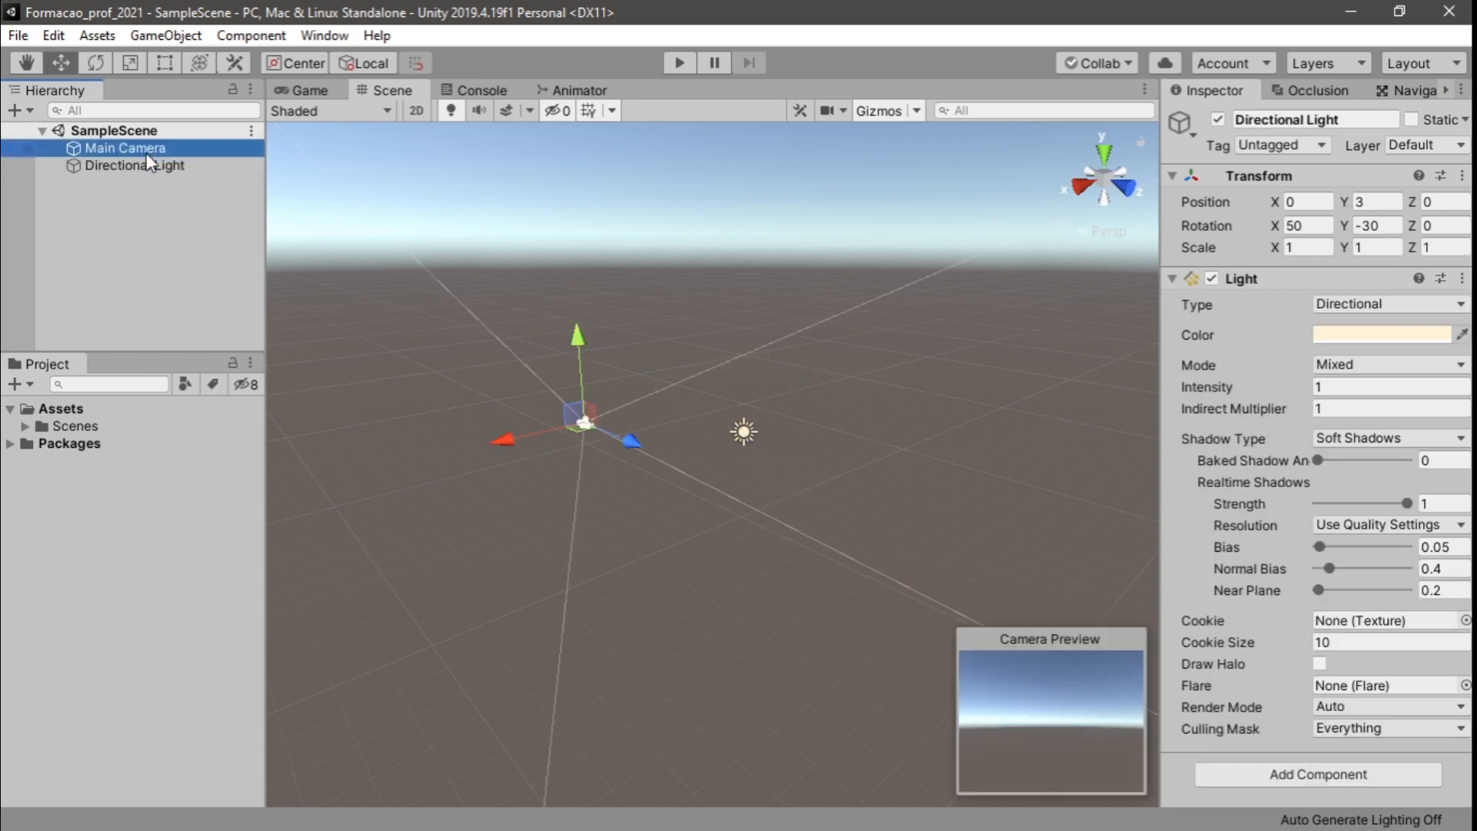
left_click(173, 179)
left_click(174, 168)
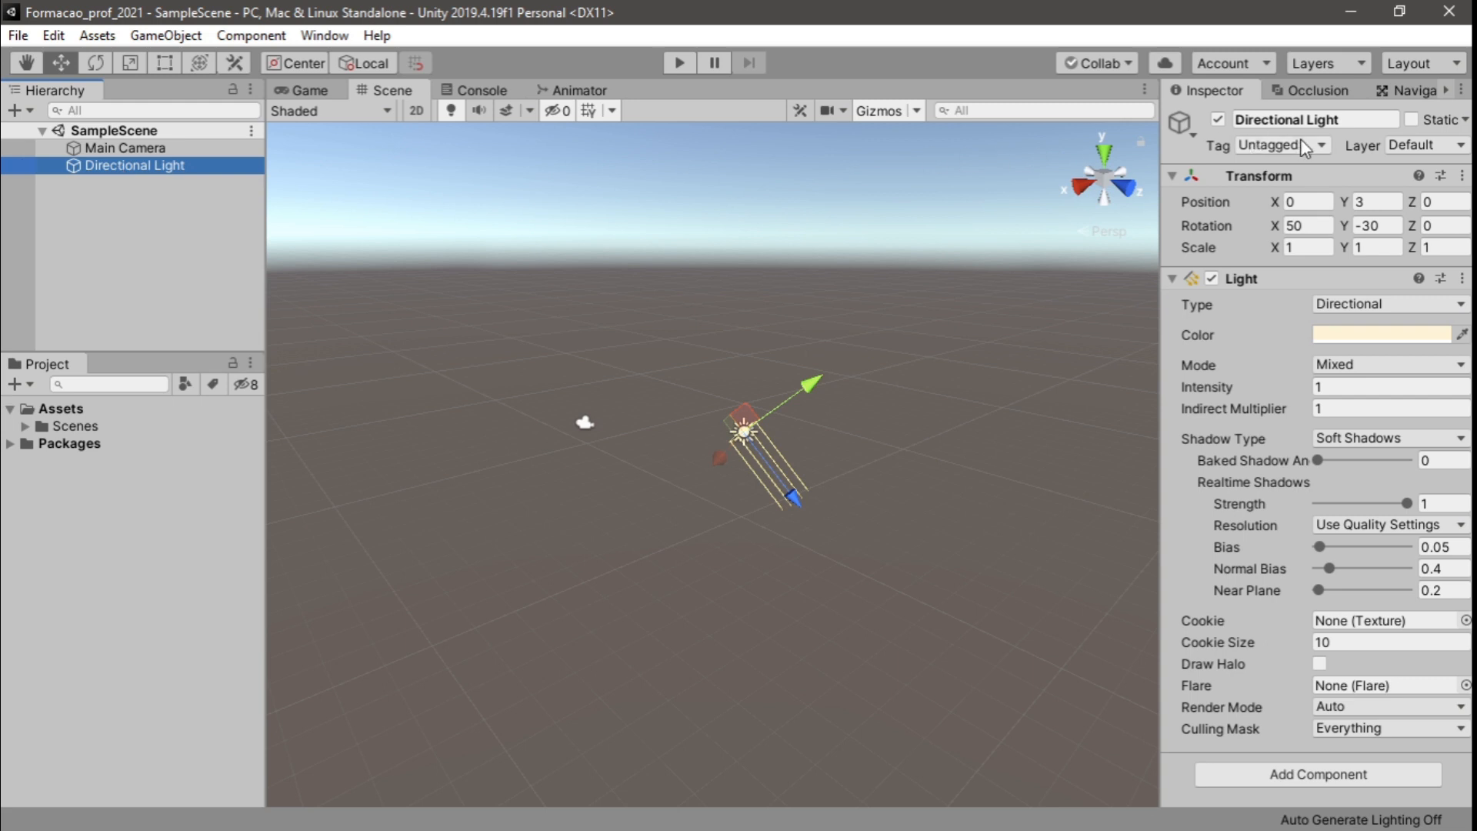
Examine the name, tag and Transform settings of Directional Light and Main Camera, including the camera's remaining components
left_click(166, 171)
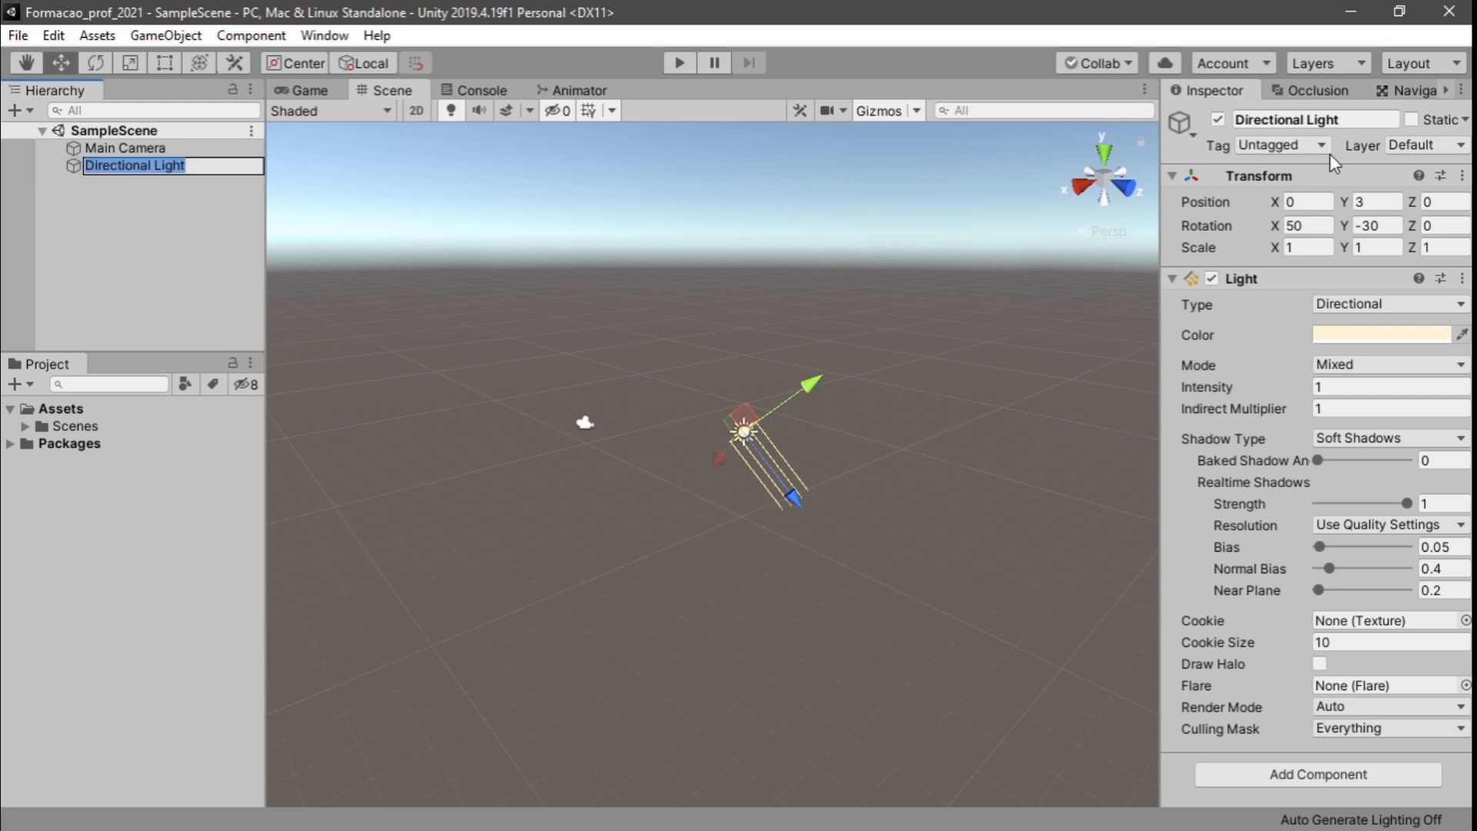
left_click(1282, 121)
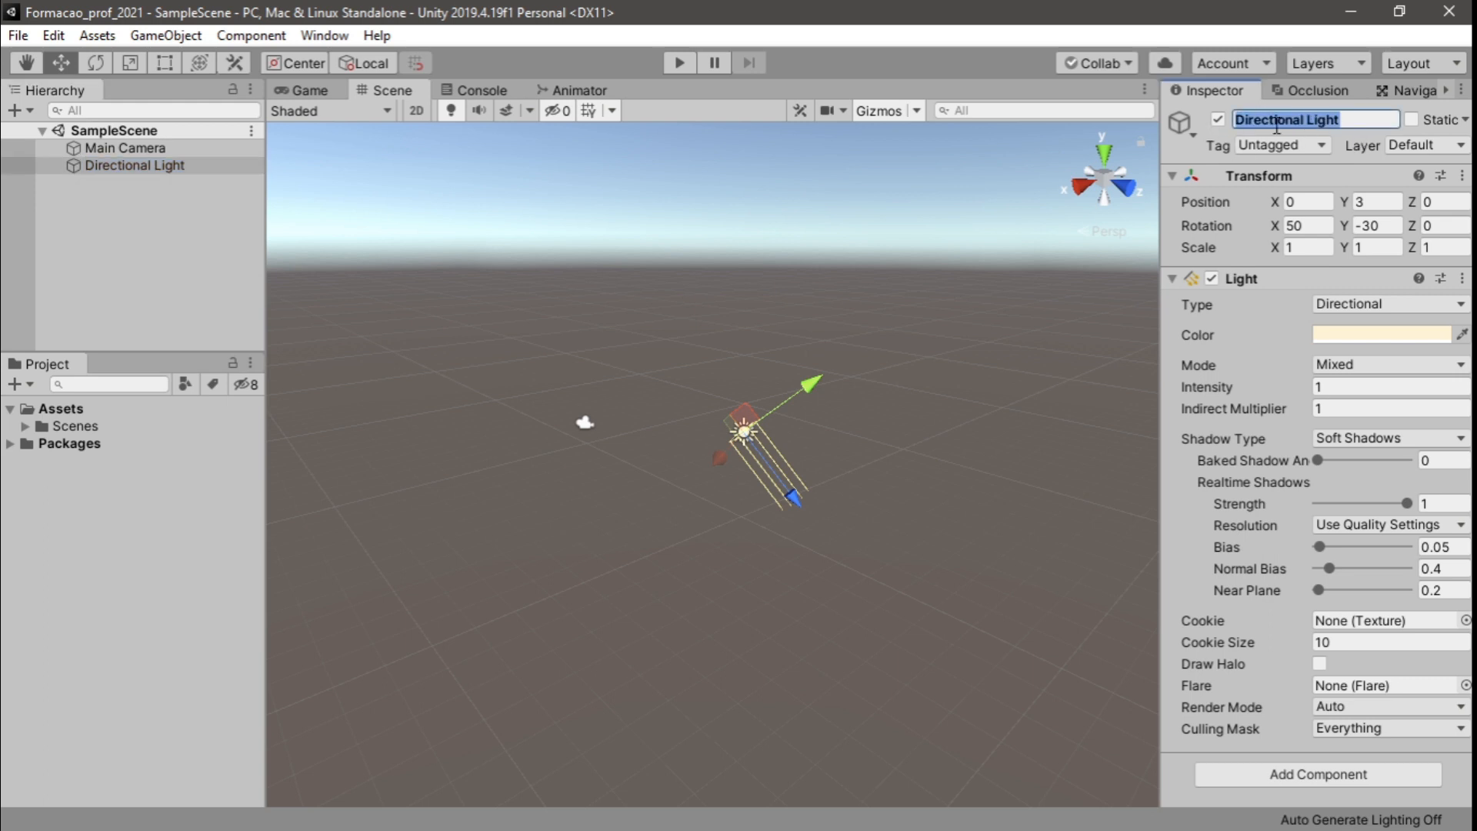
left_click(137, 150)
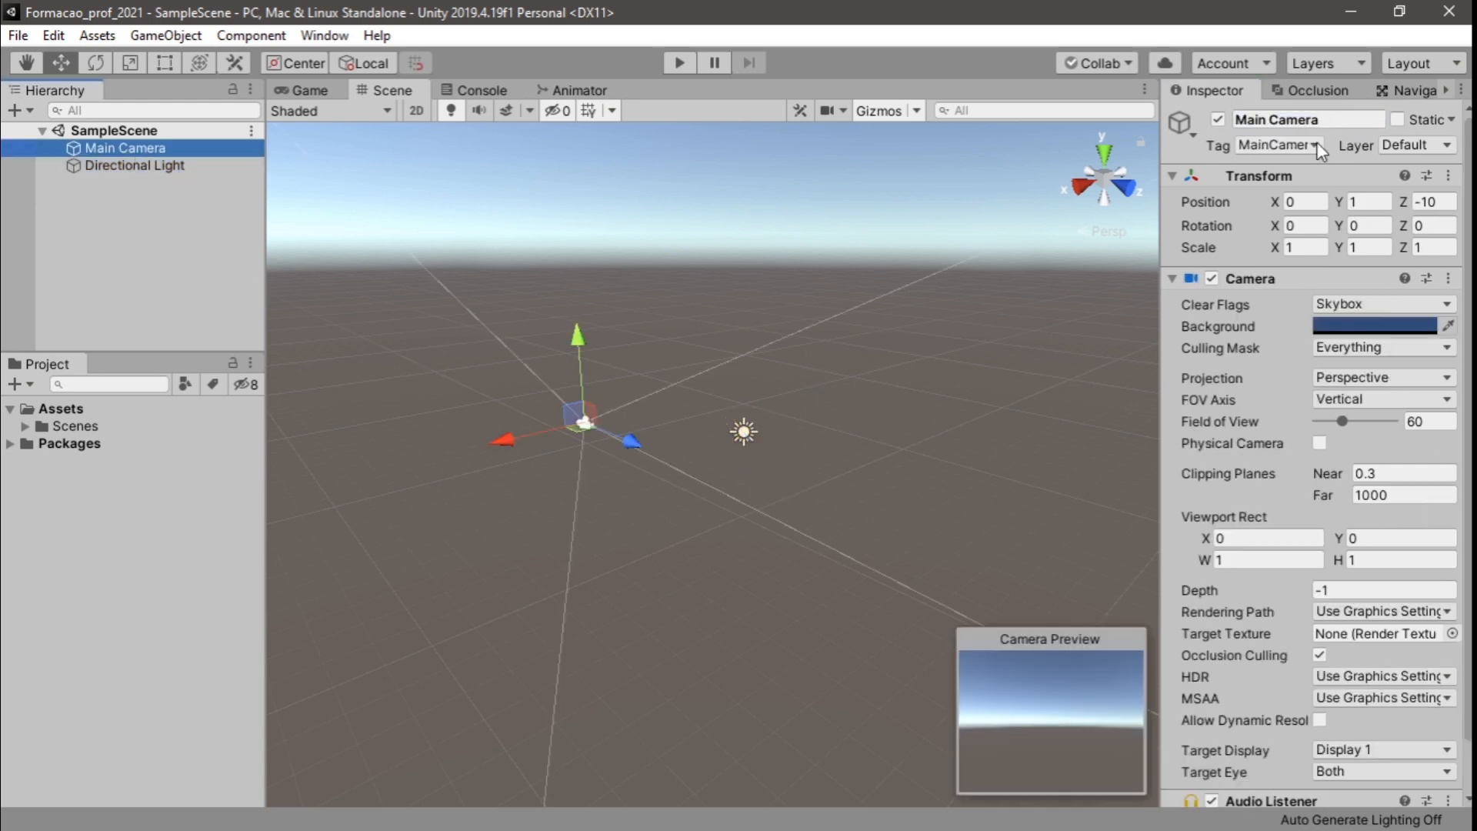
scroll(1311, 462, "down", 2)
scroll(1309, 431, "up", 2)
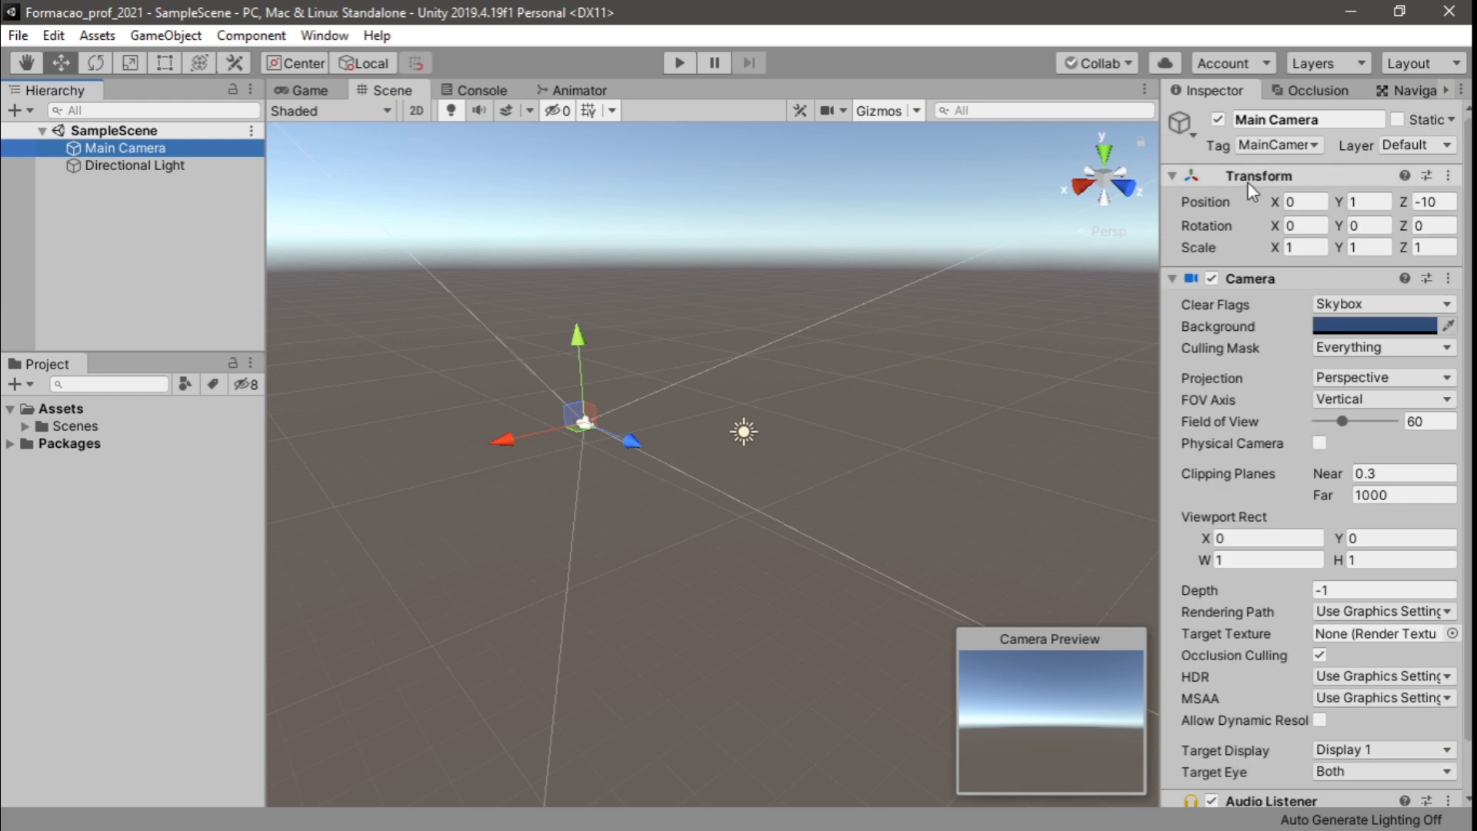
scroll(1230, 325, "down", 2)
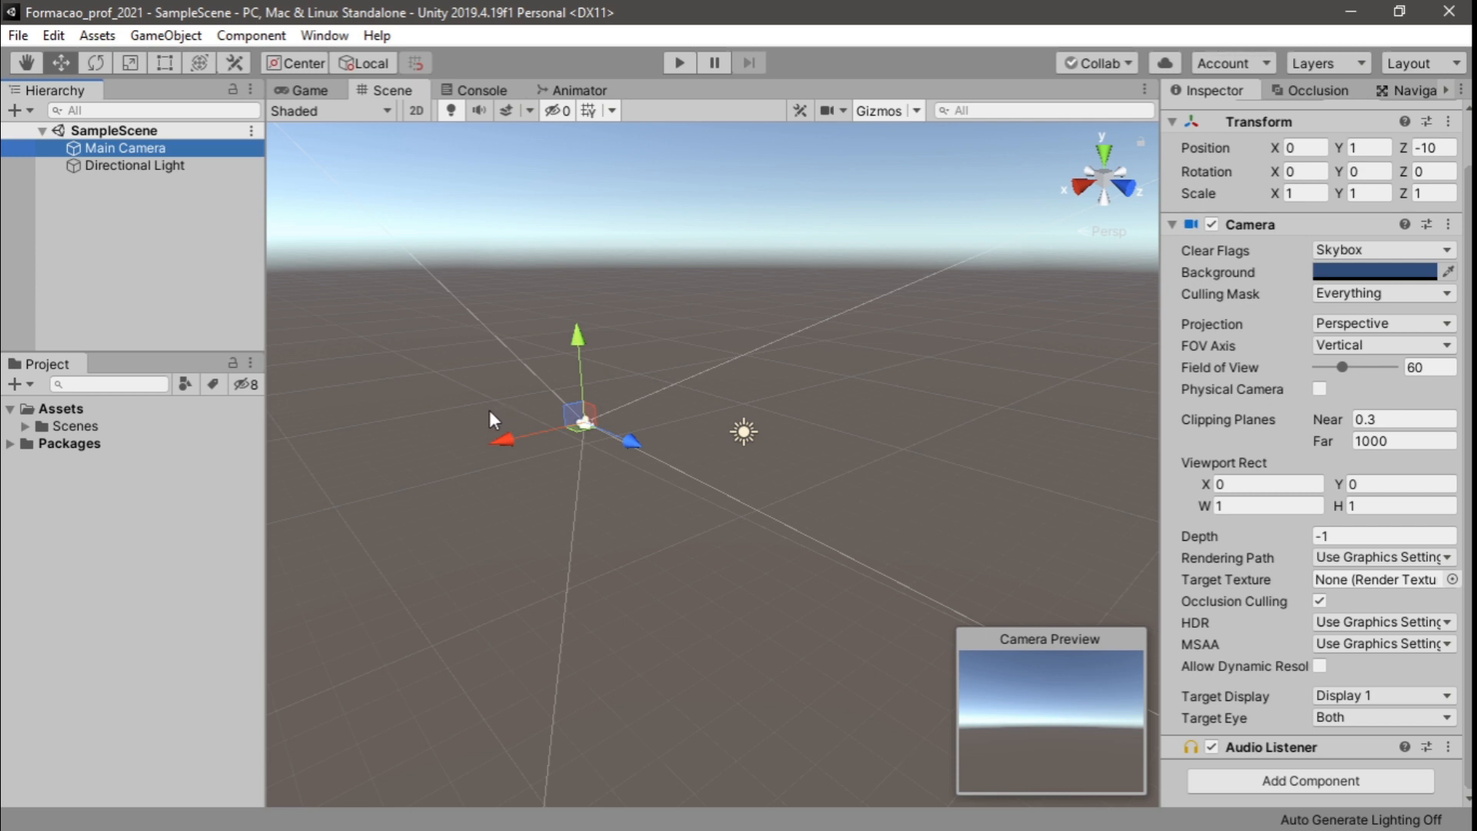
Create an empty GameObject in SampleScene after looking through the available object types
left_click(237, 263)
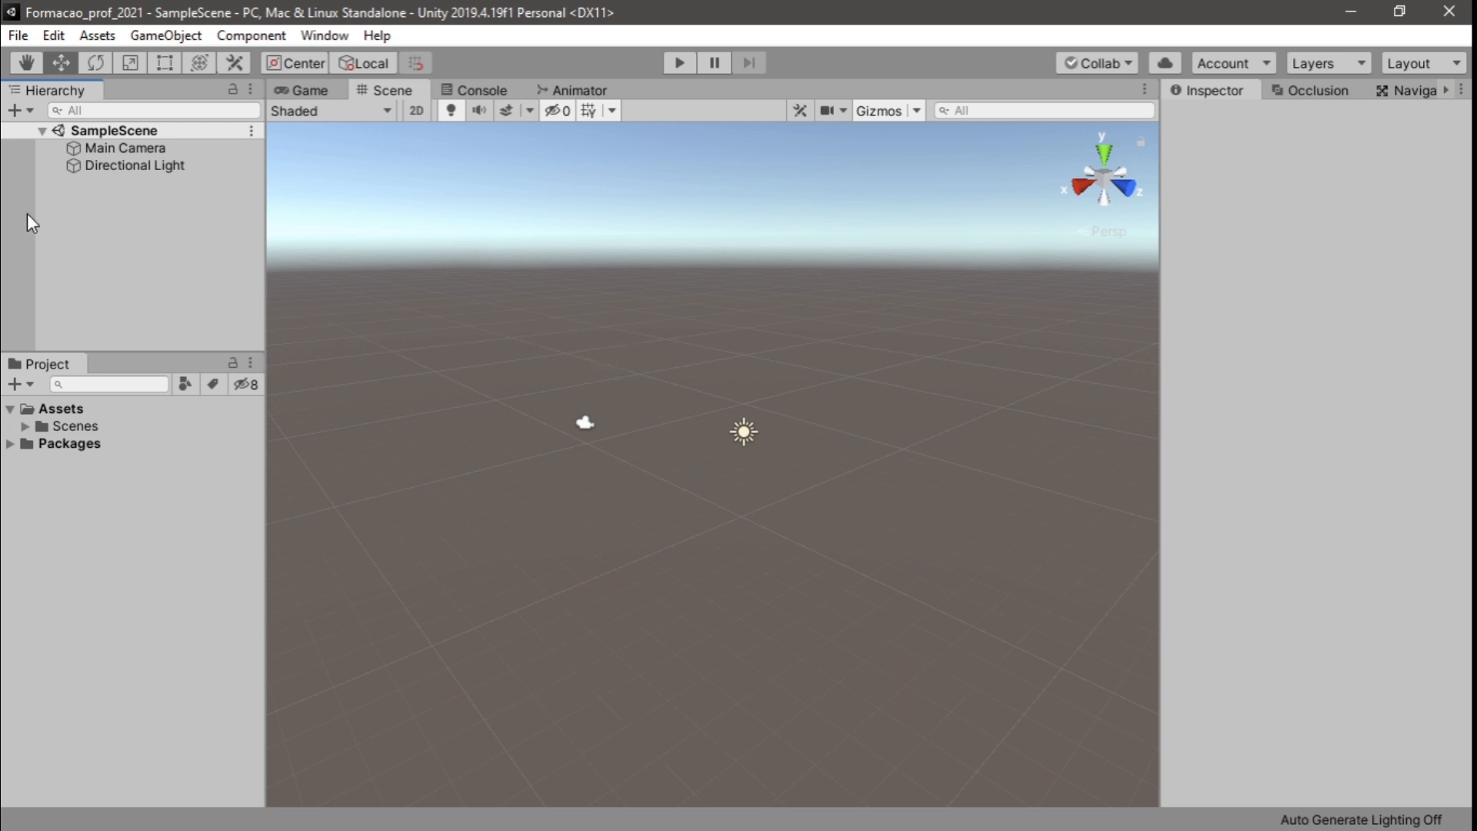
left_click(30, 112)
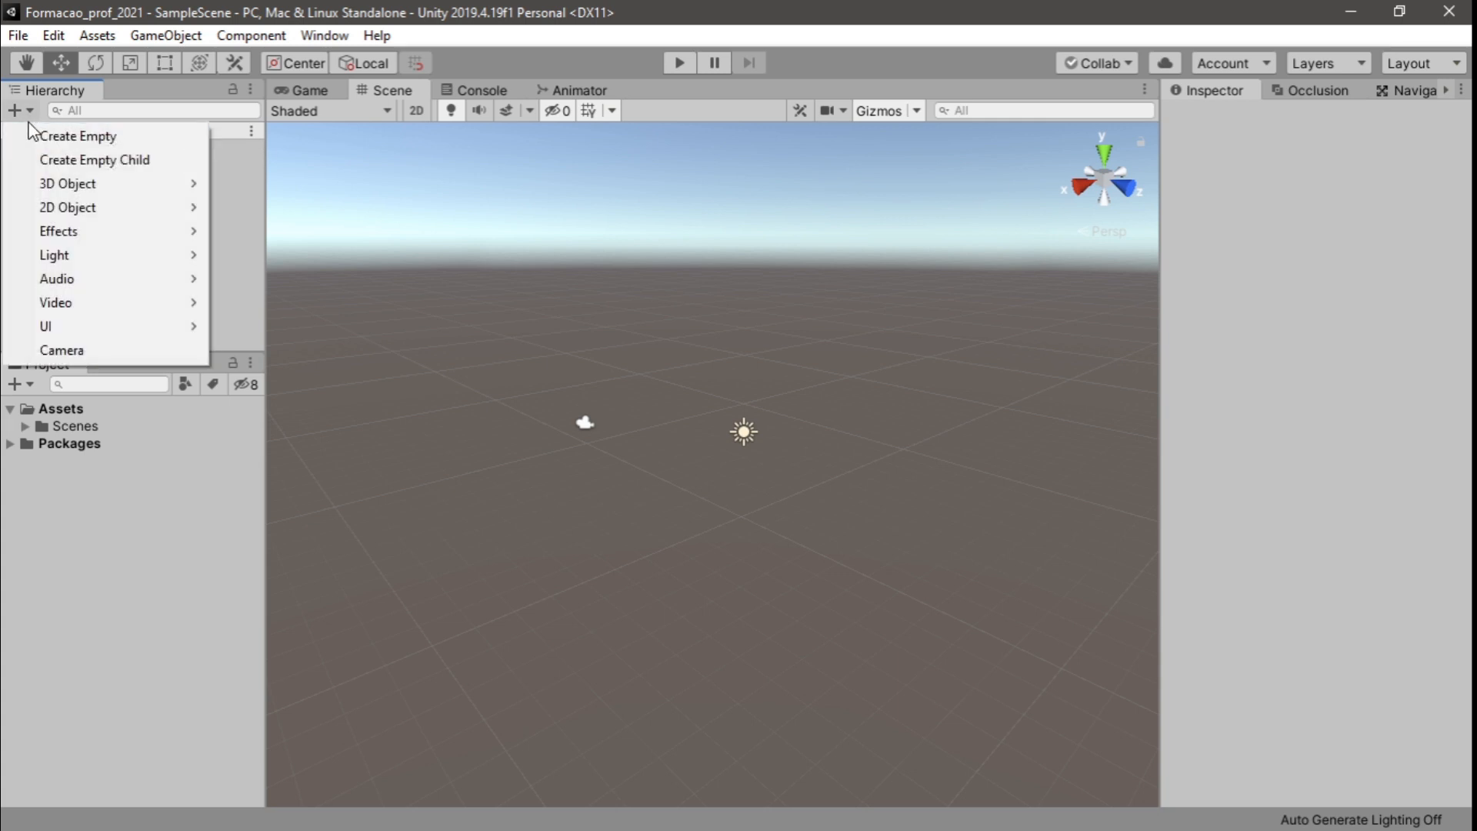
left_click(221, 190)
right_click(100, 213)
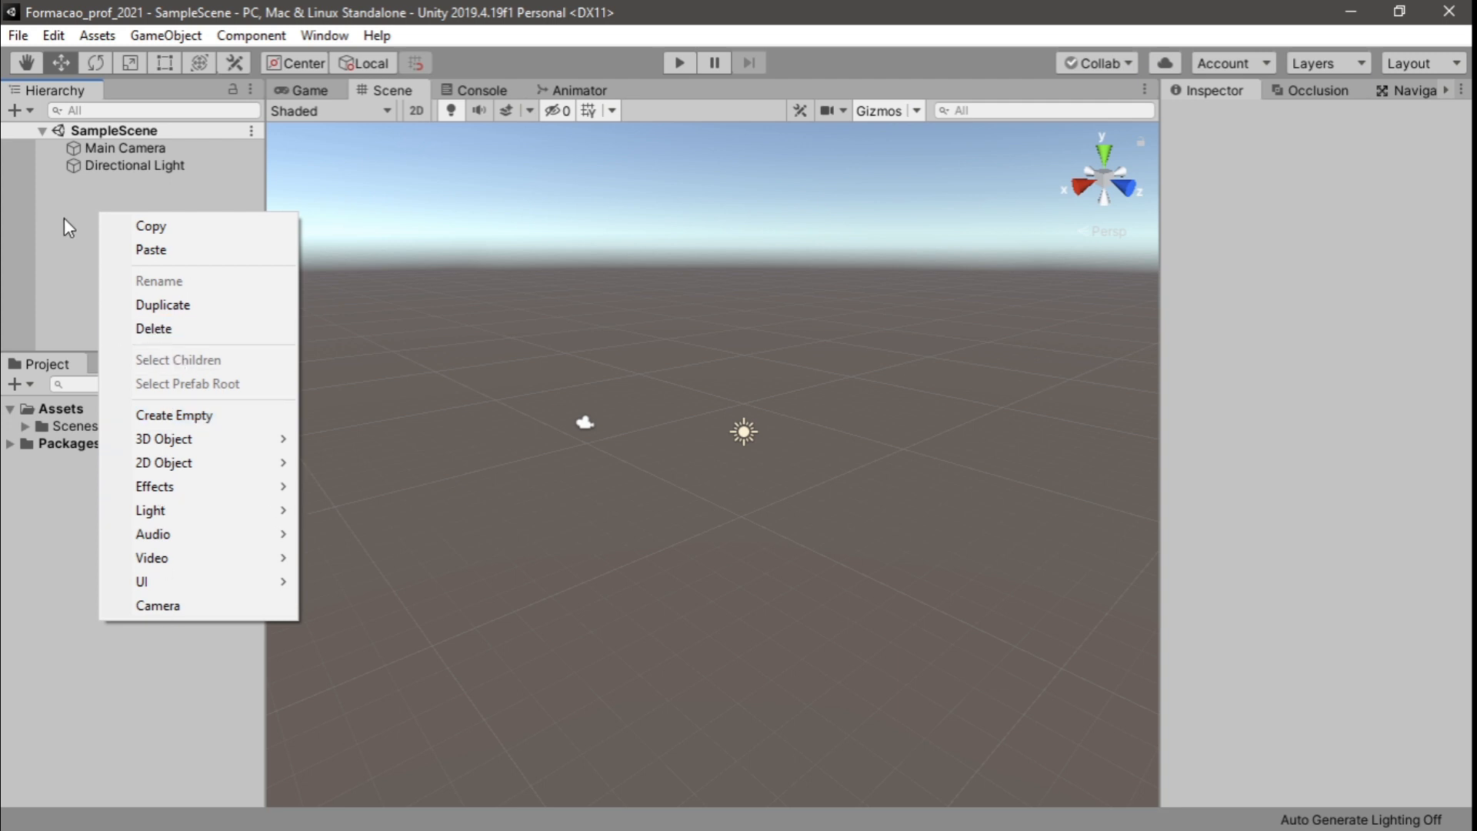
left_click(95, 225)
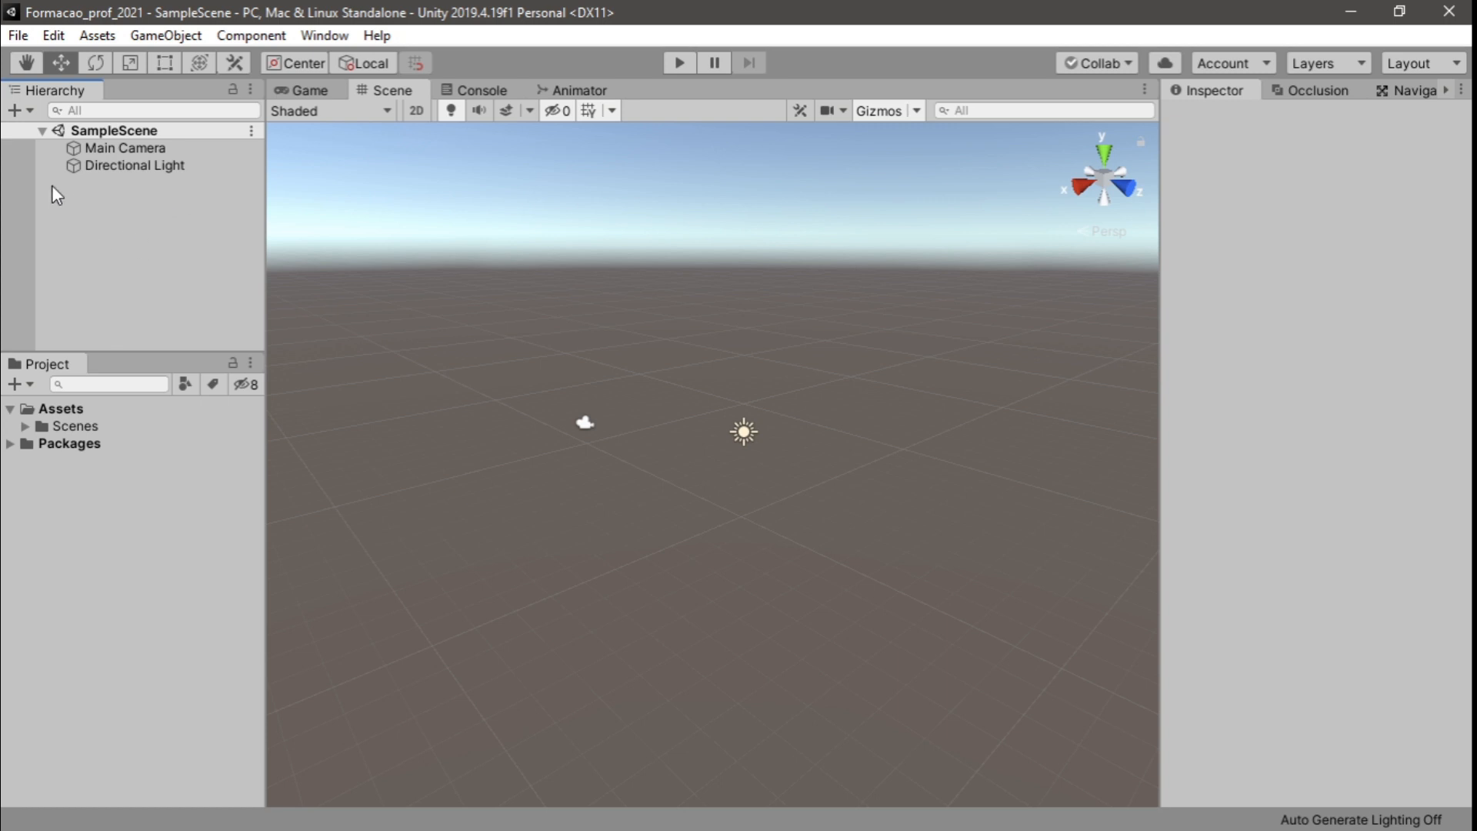
left_click(30, 111)
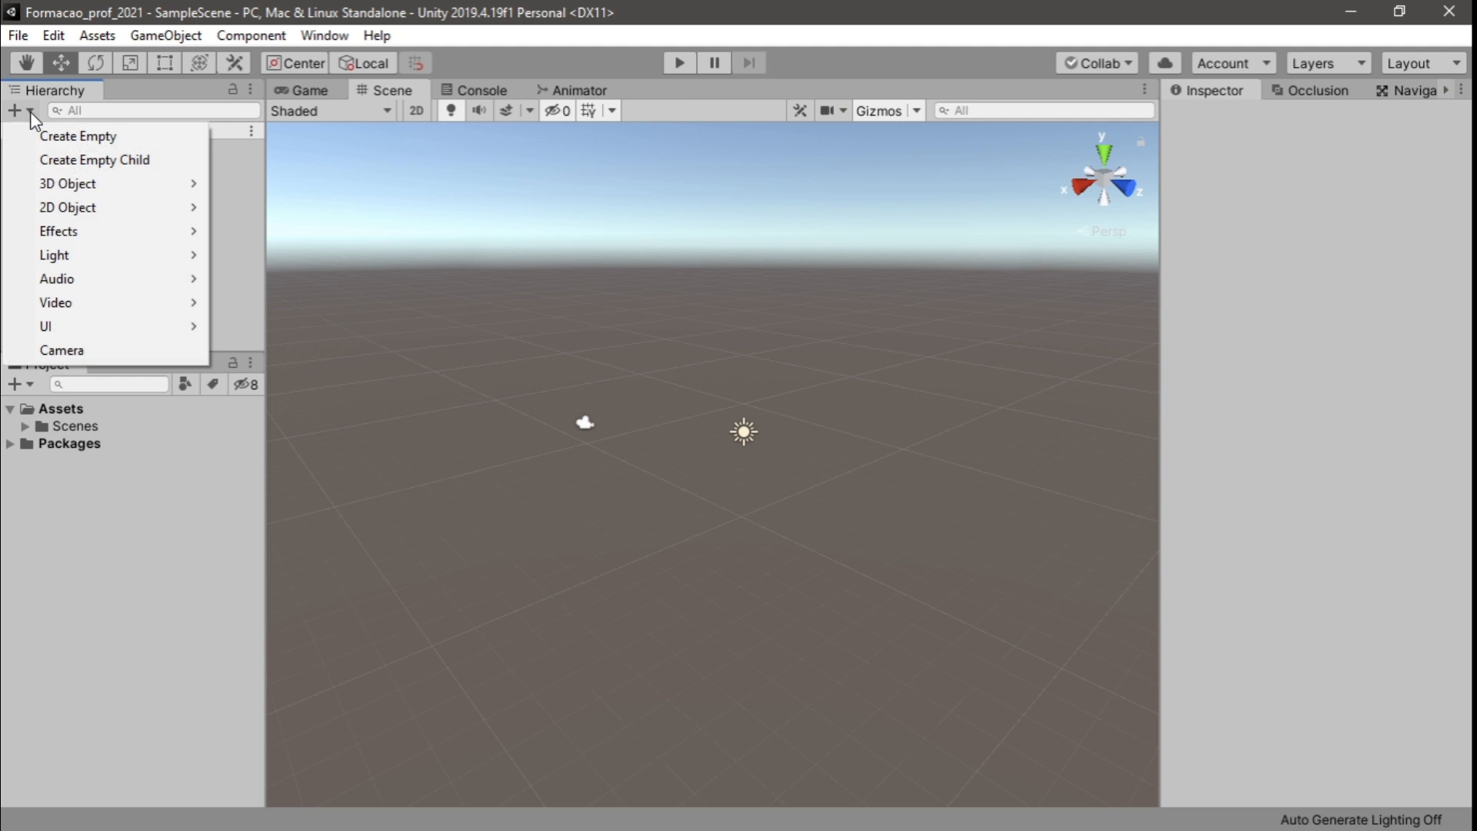
left_click(133, 137)
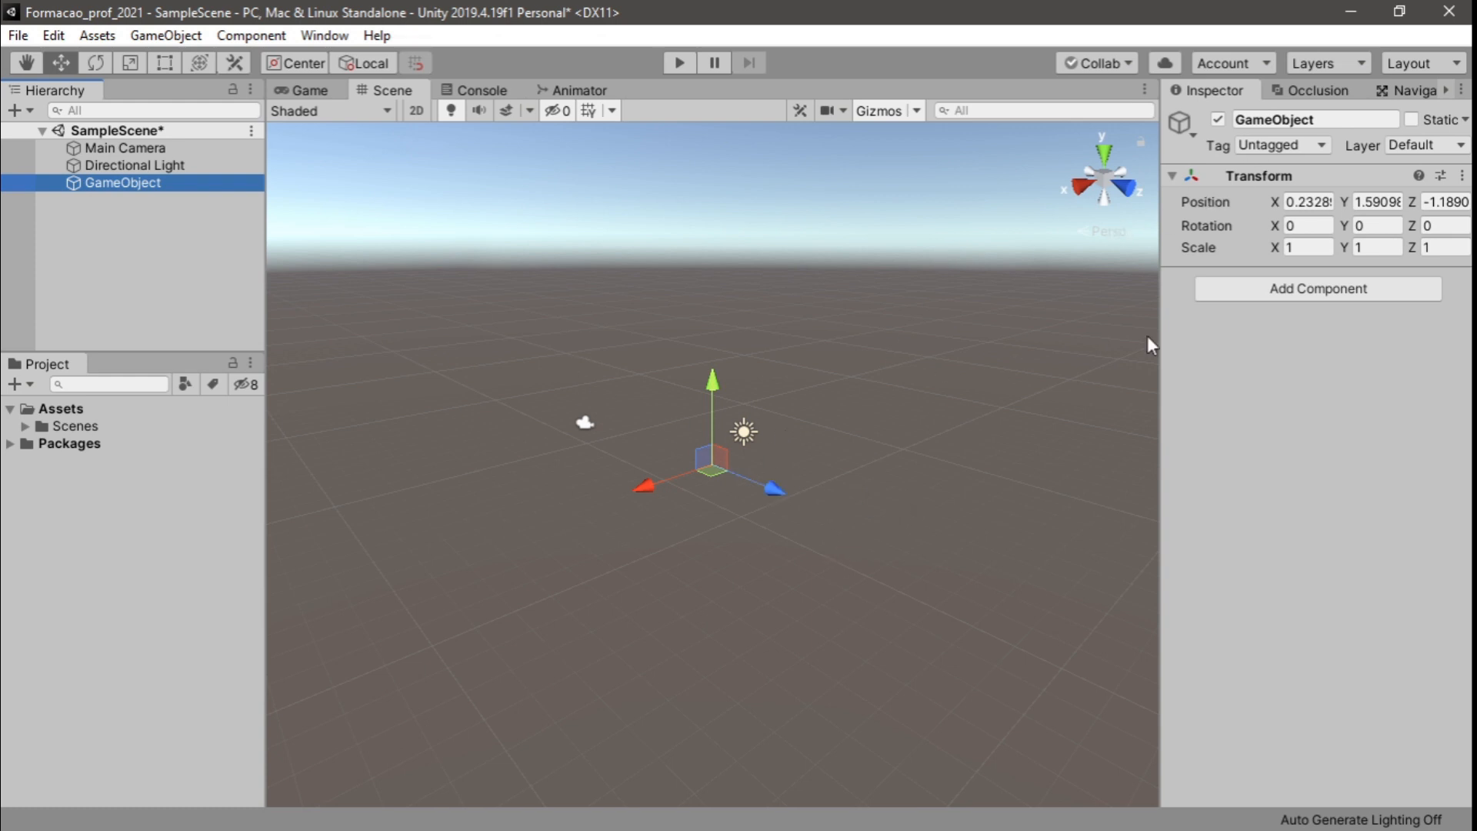
Move the empty GameObject along its X, Y and Z axes to a position of about 1.22, 2.7, -0.68
mouse_move(643, 486)
left_mouse_down()
mouse_move(612, 508)
mouse_move(654, 486)
mouse_move(634, 501)
left_mouse_up()
left_click_drag(681, 417, 696, 377)
left_click_drag(747, 460, 815, 453)
Set the empty GameObject's position to X 0, Y 0 and Z 0
left_click(1312, 205)
left_click(1384, 201)
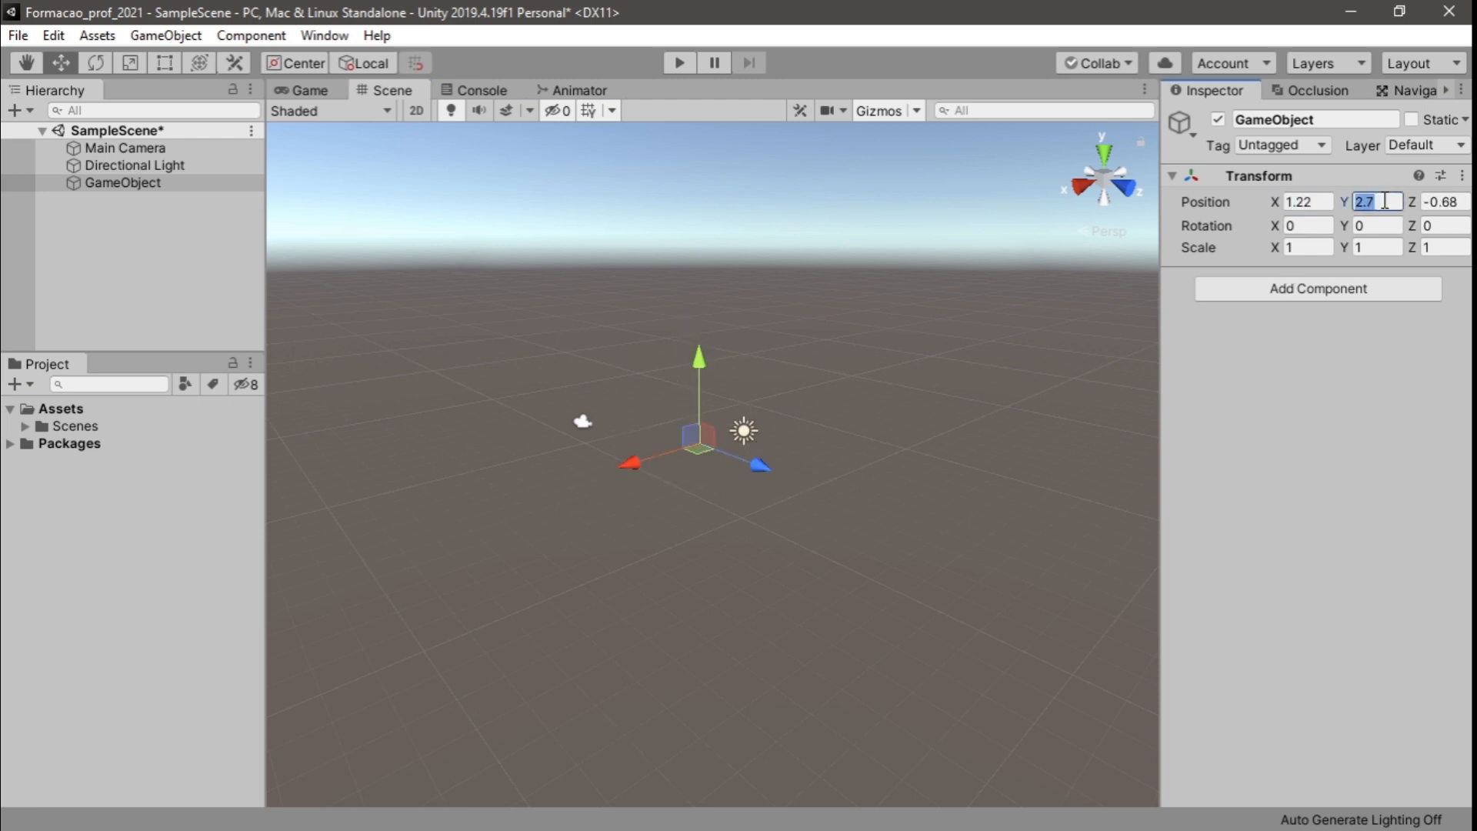
left_click(1446, 203)
type("0")
left_click(1377, 202)
type("0")
left_click(1319, 202)
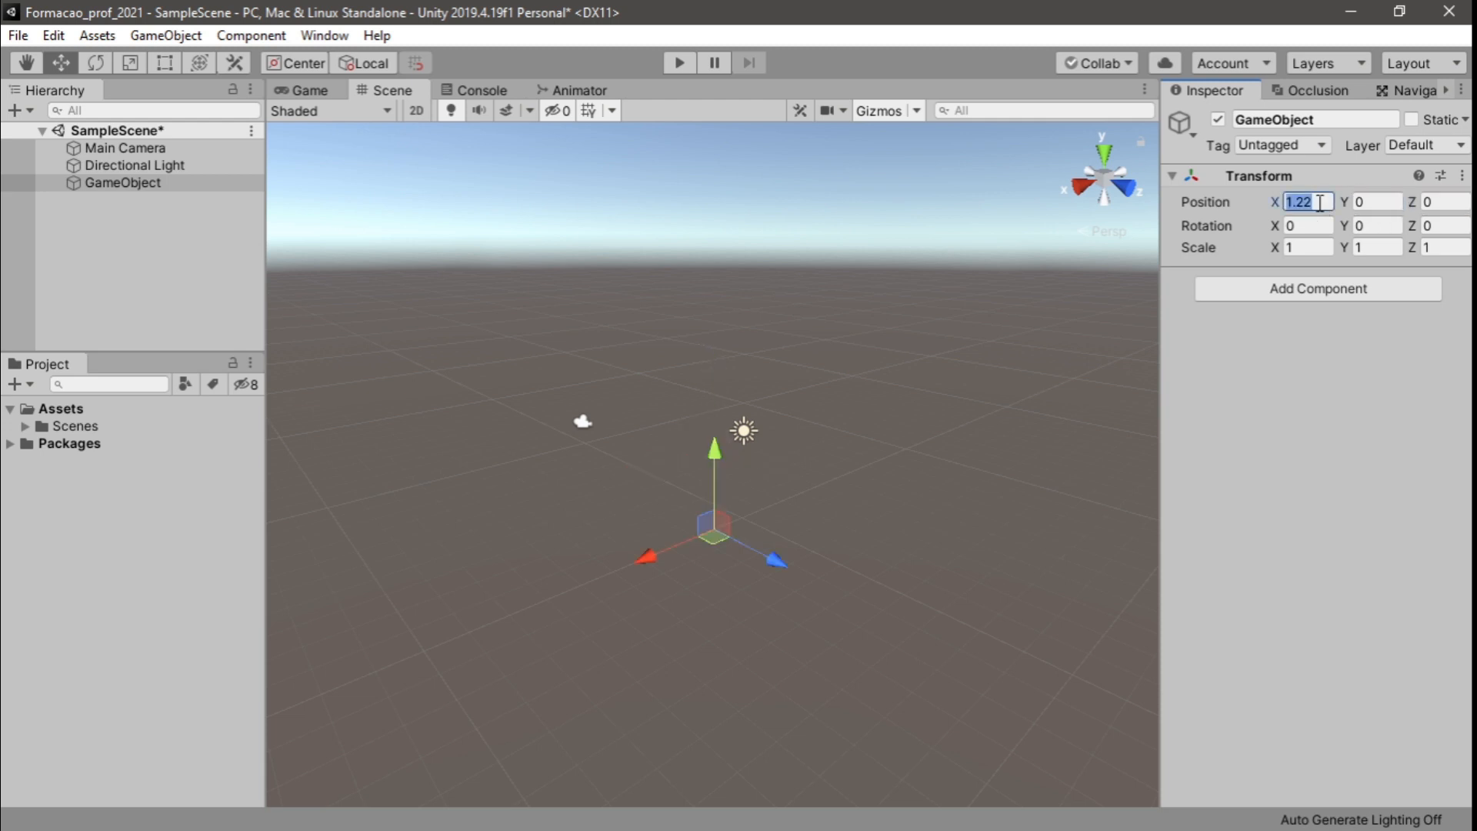
type("0")
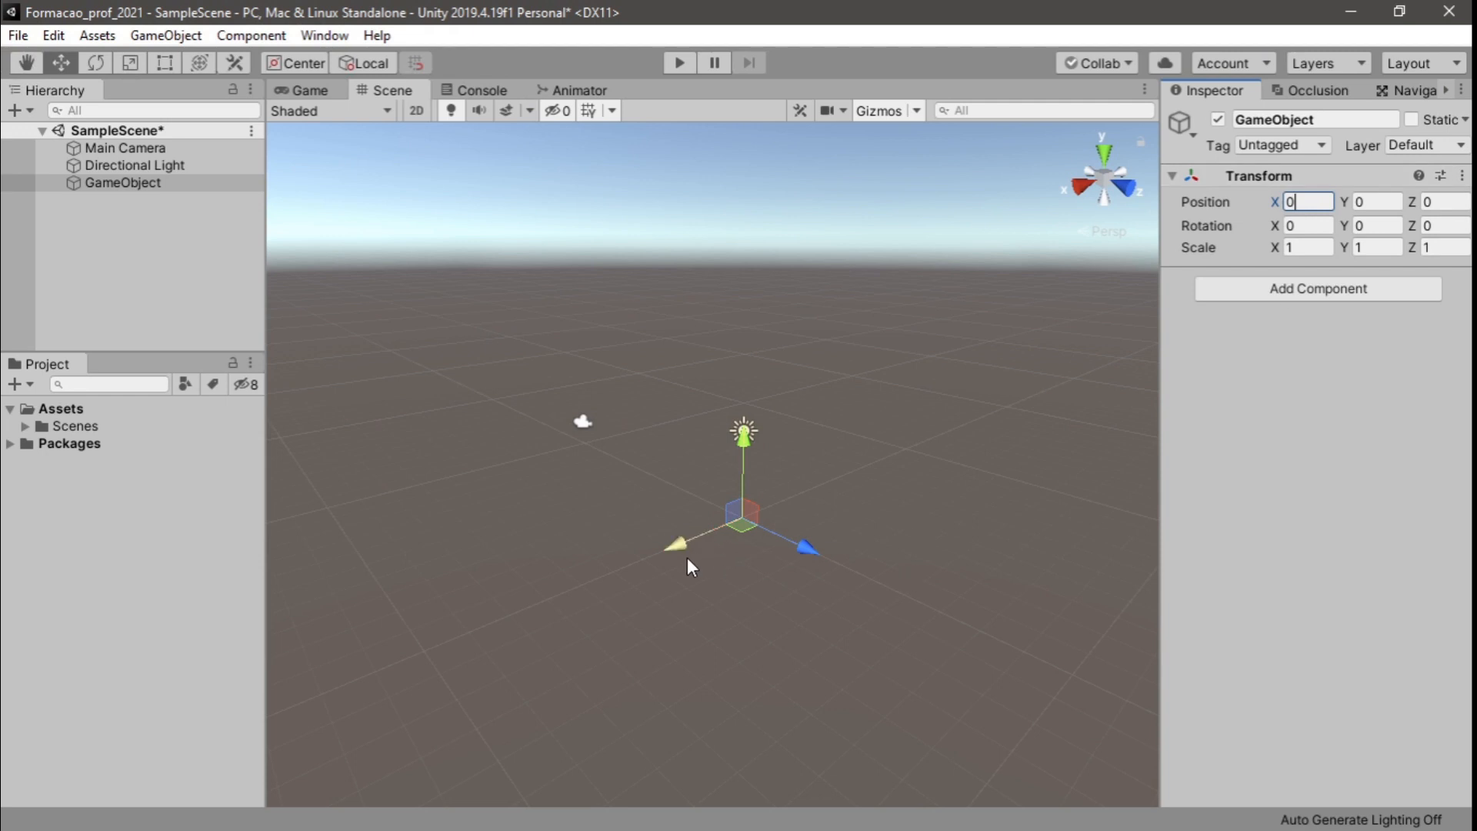
Move the empty GameObject to a position of about 8.92, 3.71, 4.64 and reset its Transform component
left_click_drag(686, 557, 343, 642)
left_click(131, 185)
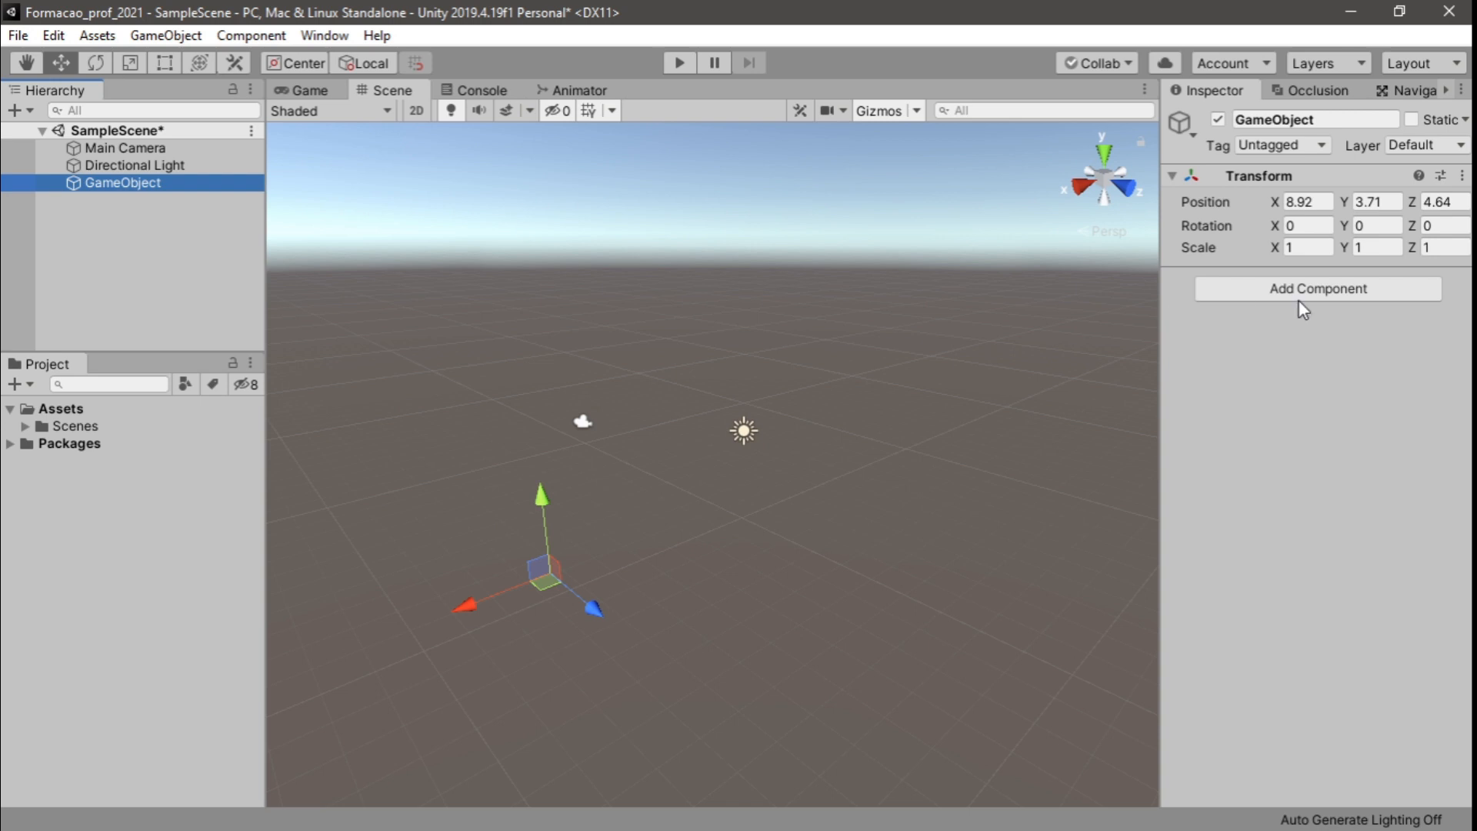
left_click(1458, 181)
left_click(1461, 179)
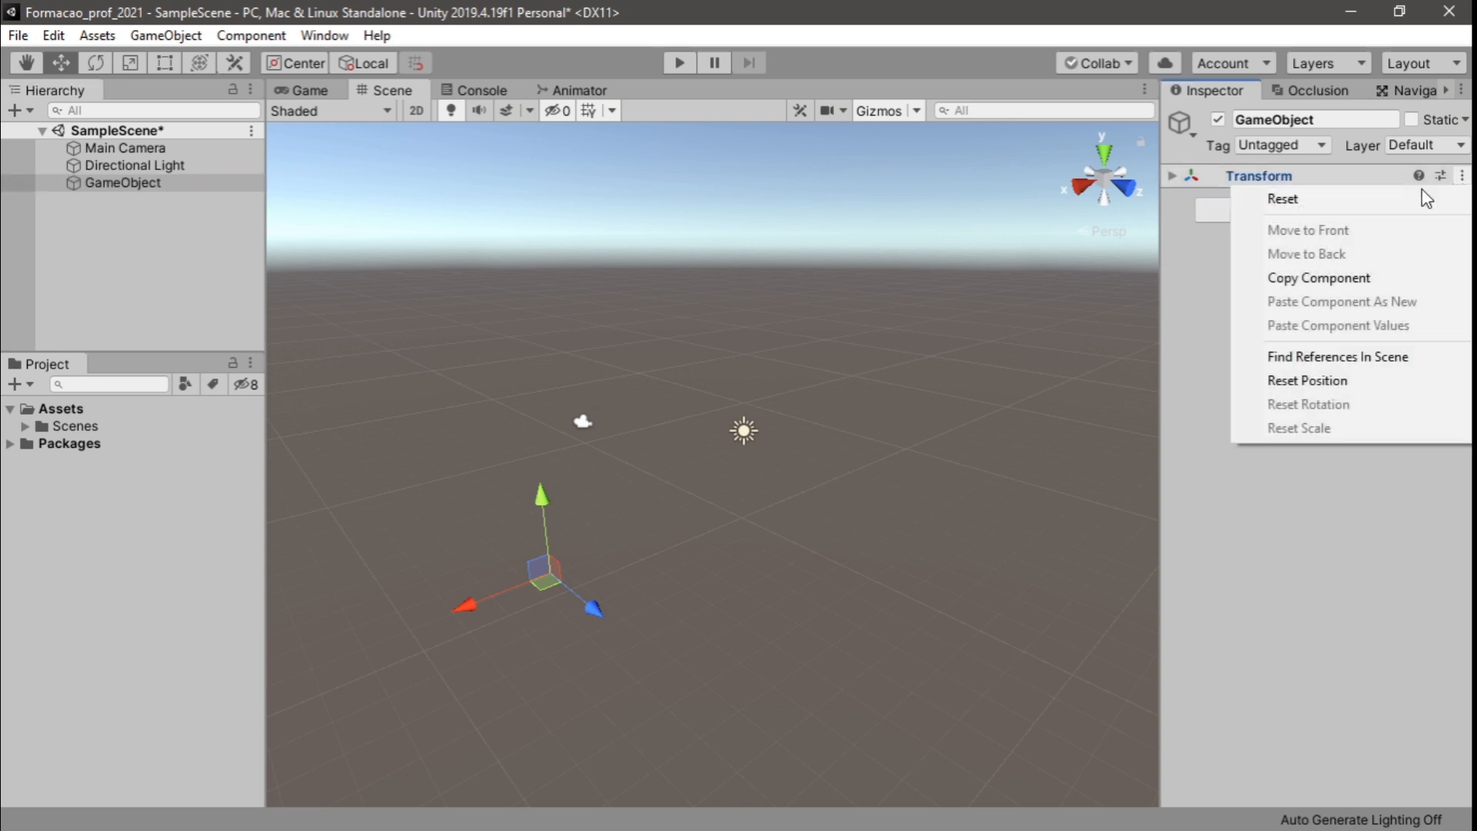
left_click(1348, 201)
left_click(1170, 176)
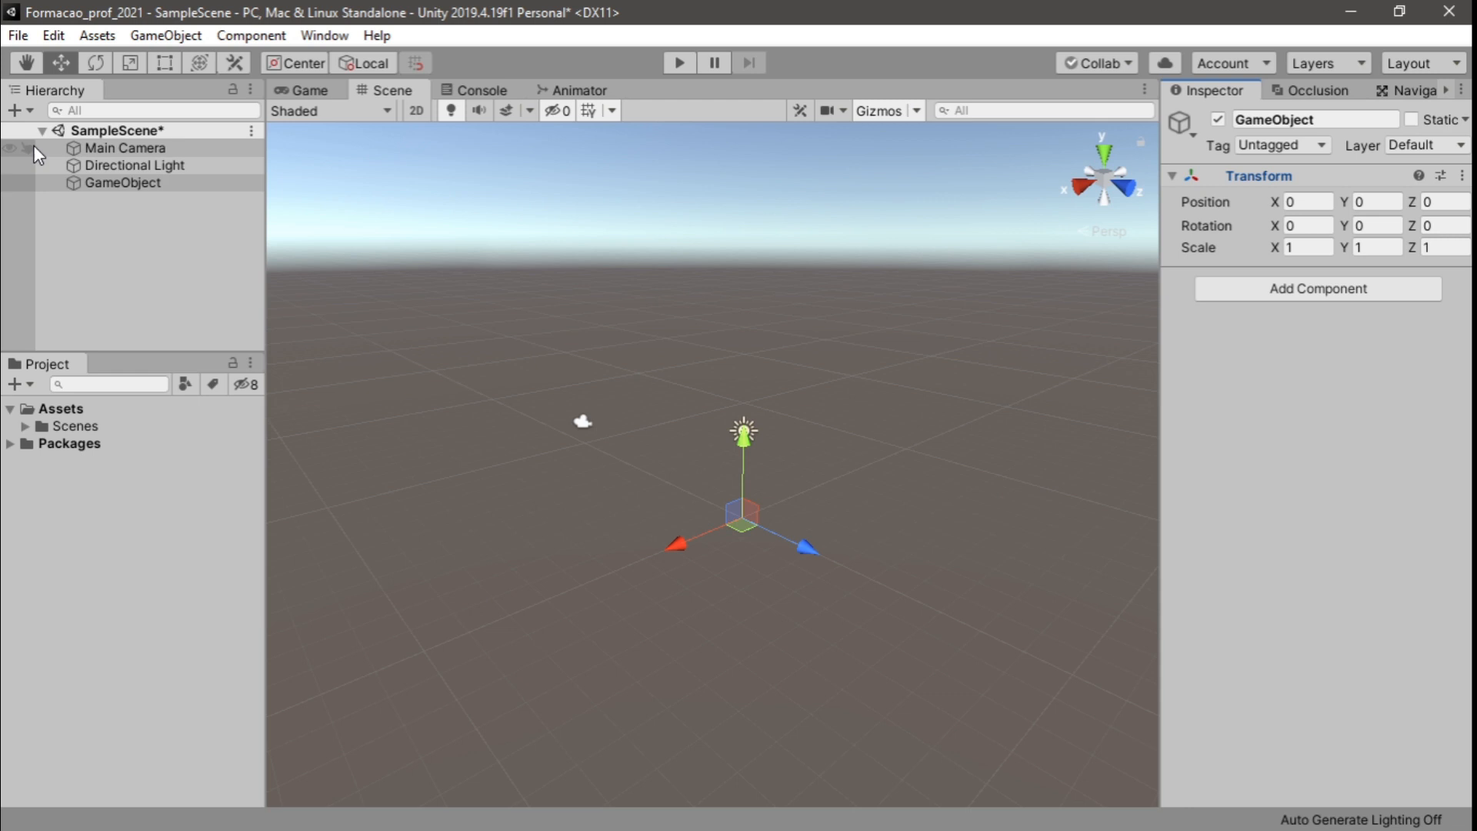
Add a 3D Plane object to SampleScene
left_click(33, 109)
mouse_move(100, 186)
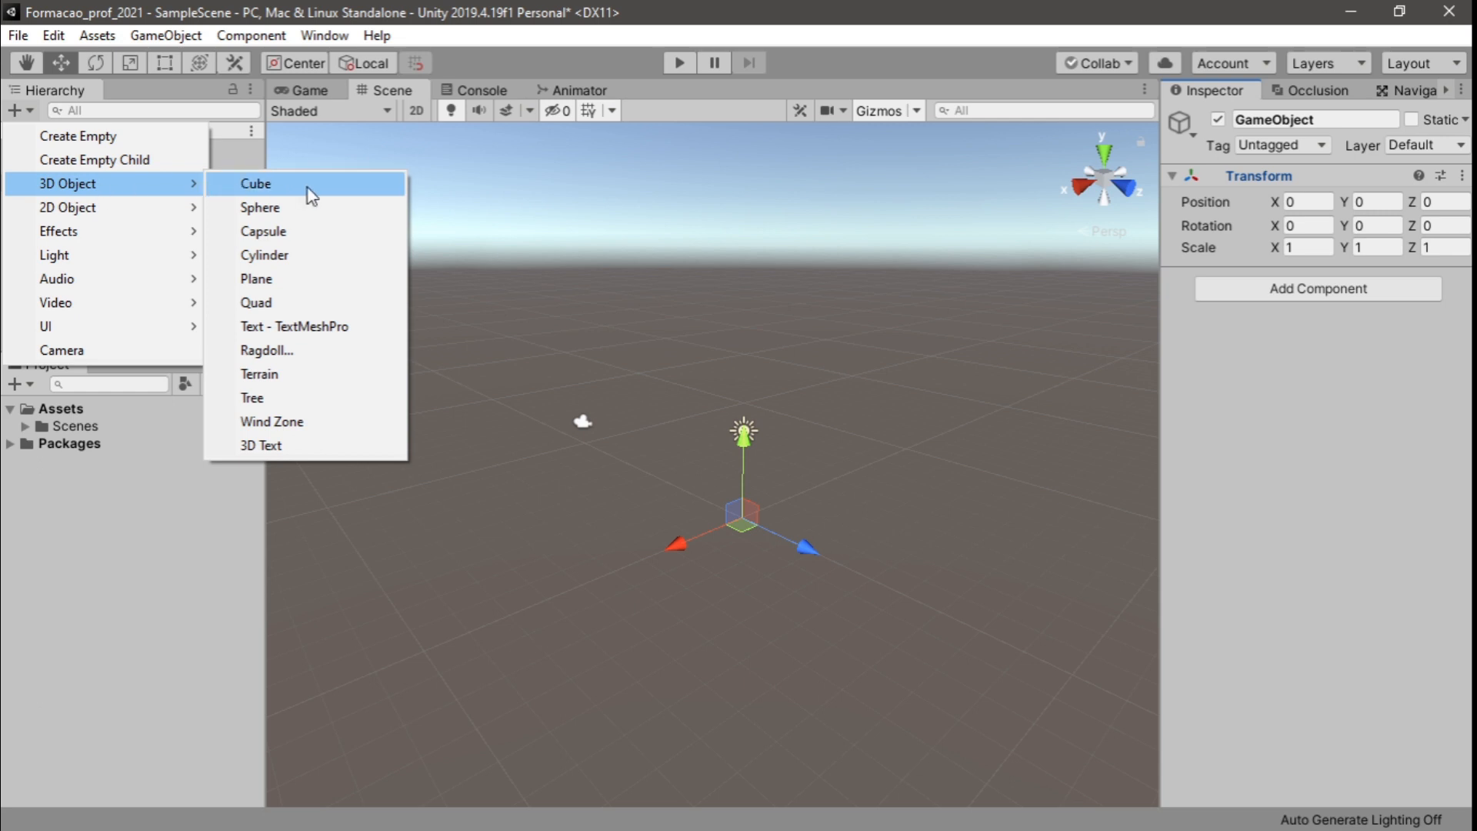
left_click(289, 279)
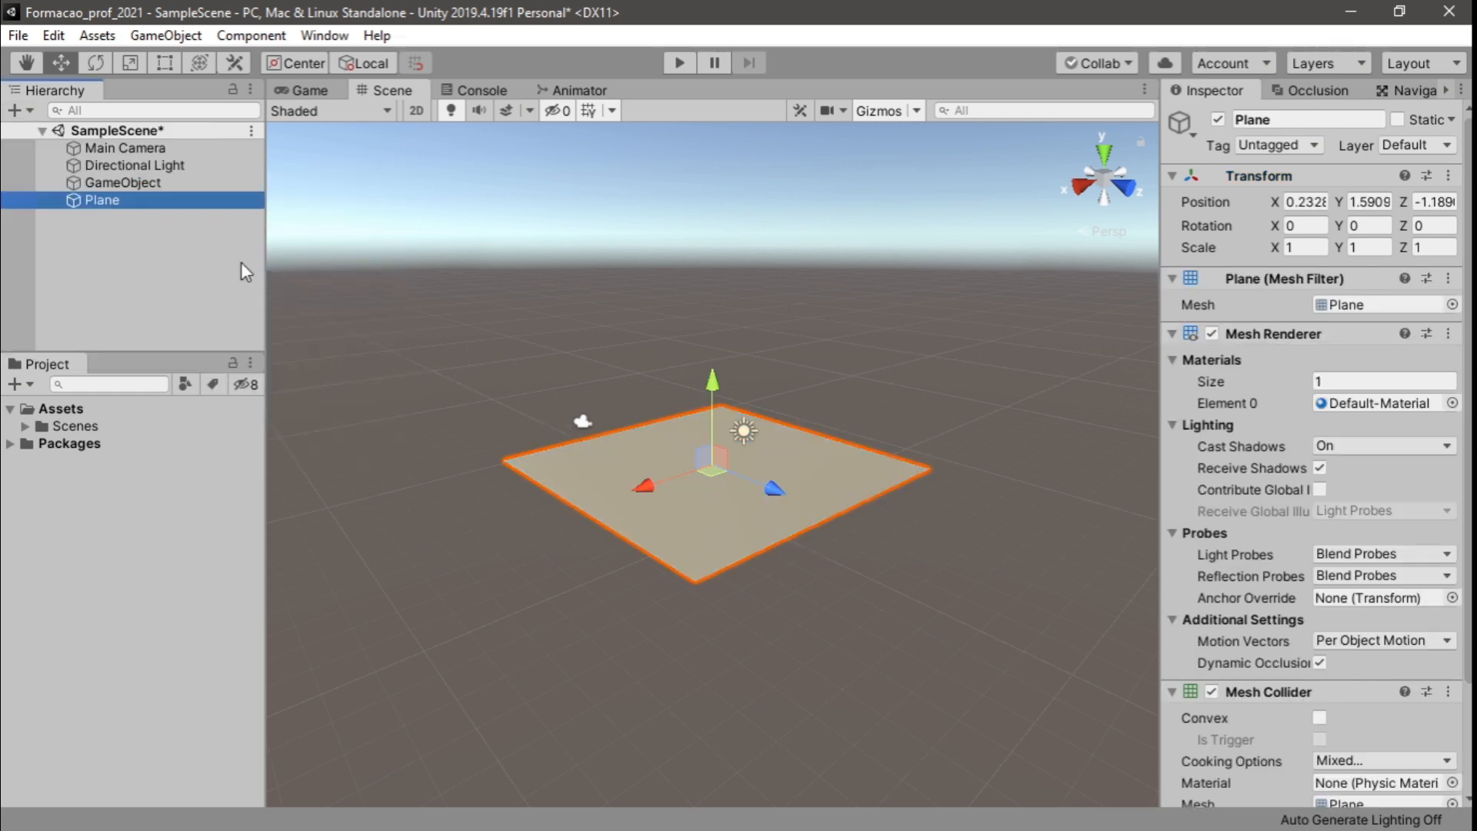
Set the plane's position to X 0, Y 0 and Z 0
left_click(1315, 206)
type("0")
left_click(1381, 202)
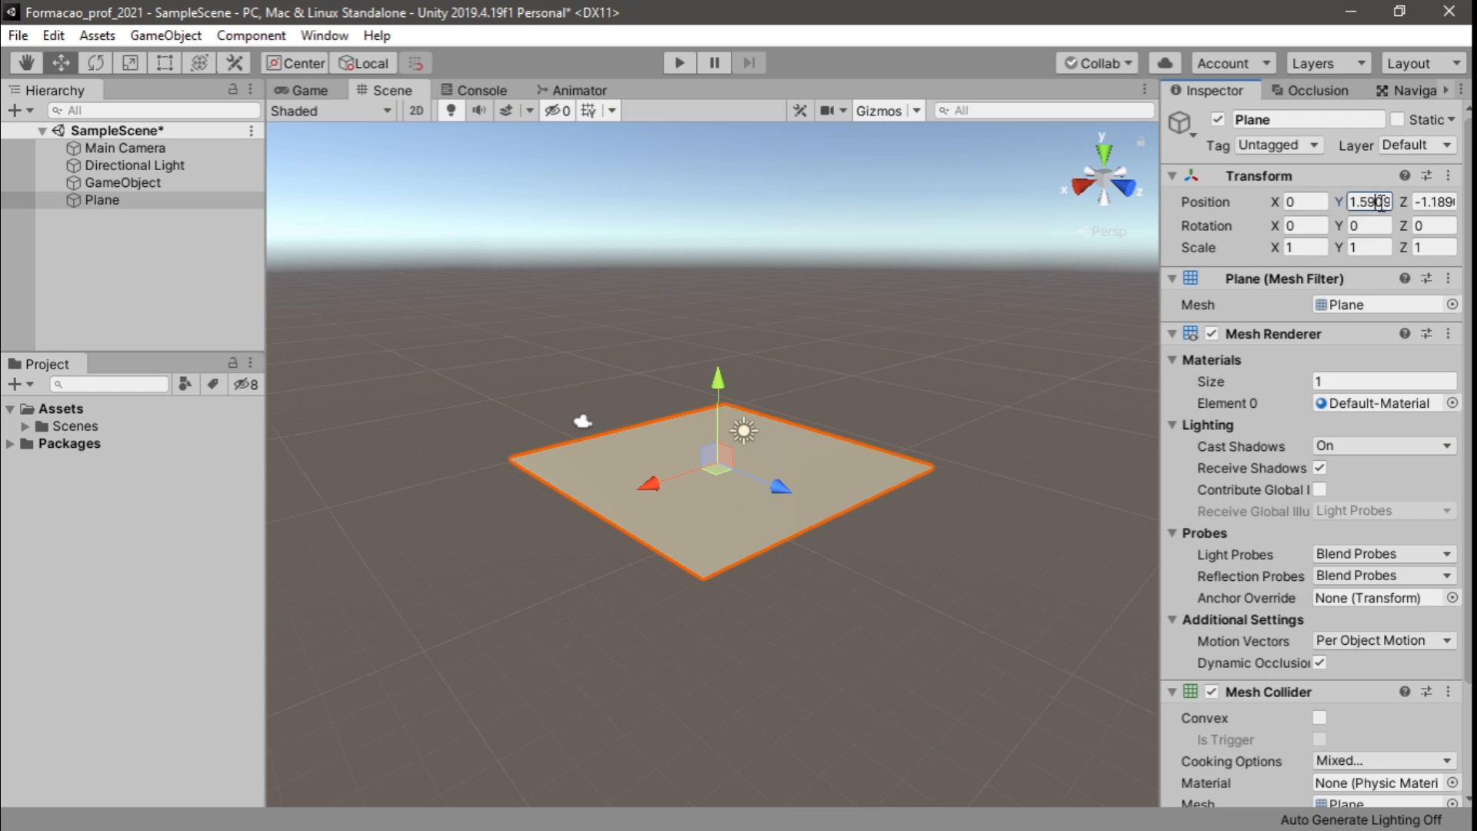
type("0")
left_click(1434, 202)
type("0")
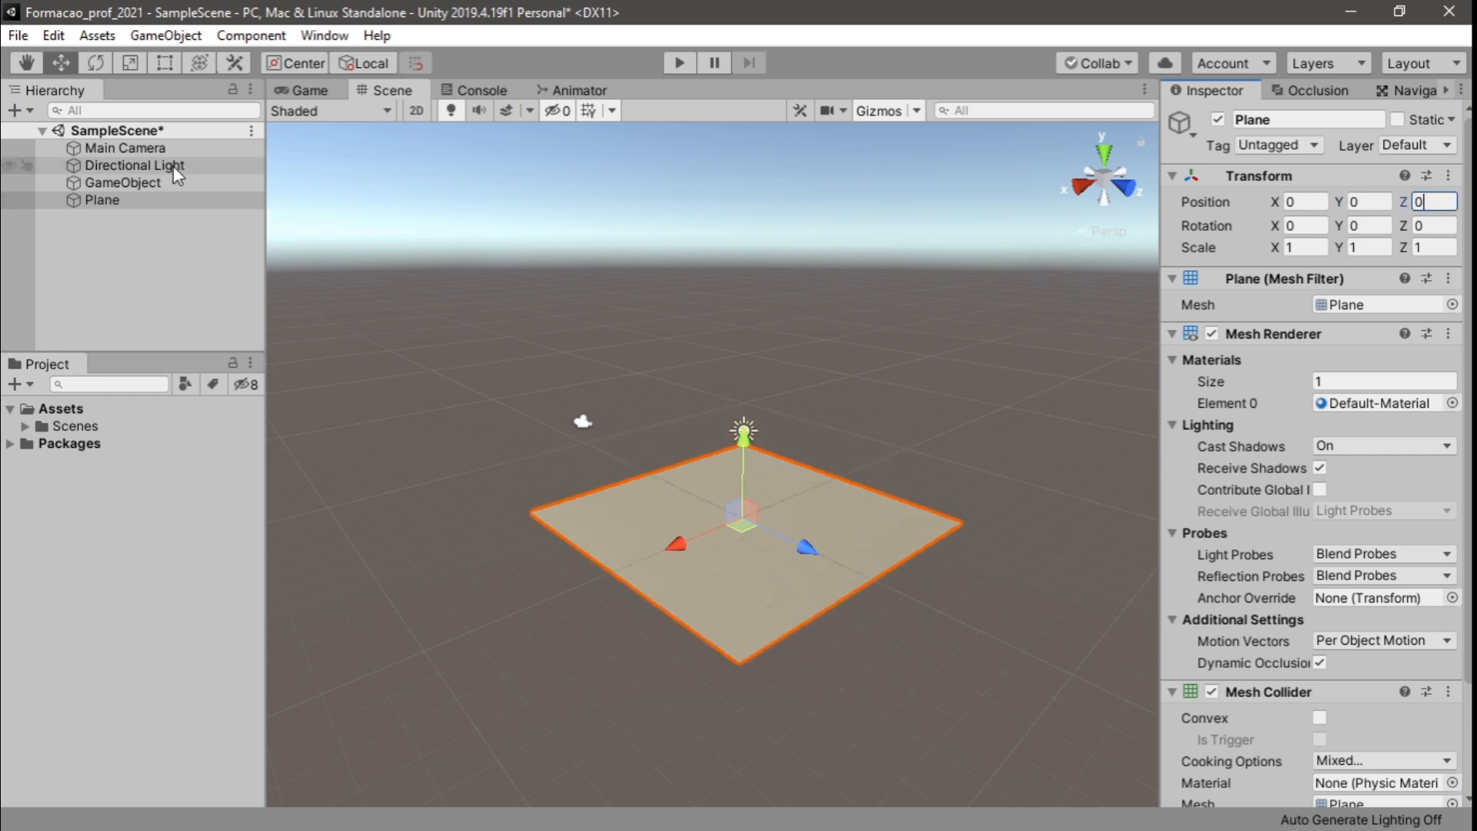
Select Main Camera, run the scene to examine its view and the rendering statistics, and stop the run
left_click(163, 151)
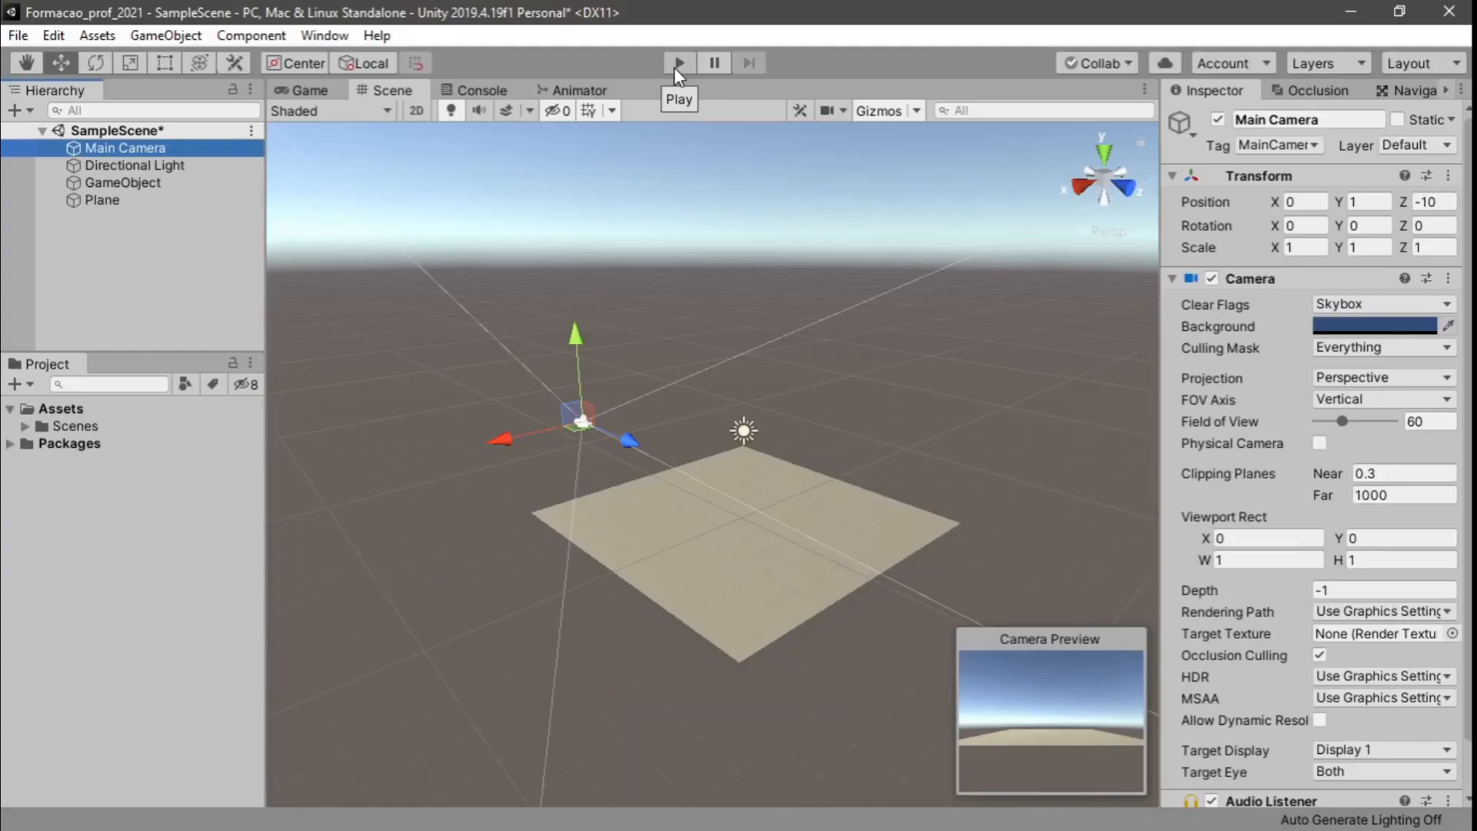
left_click(676, 66)
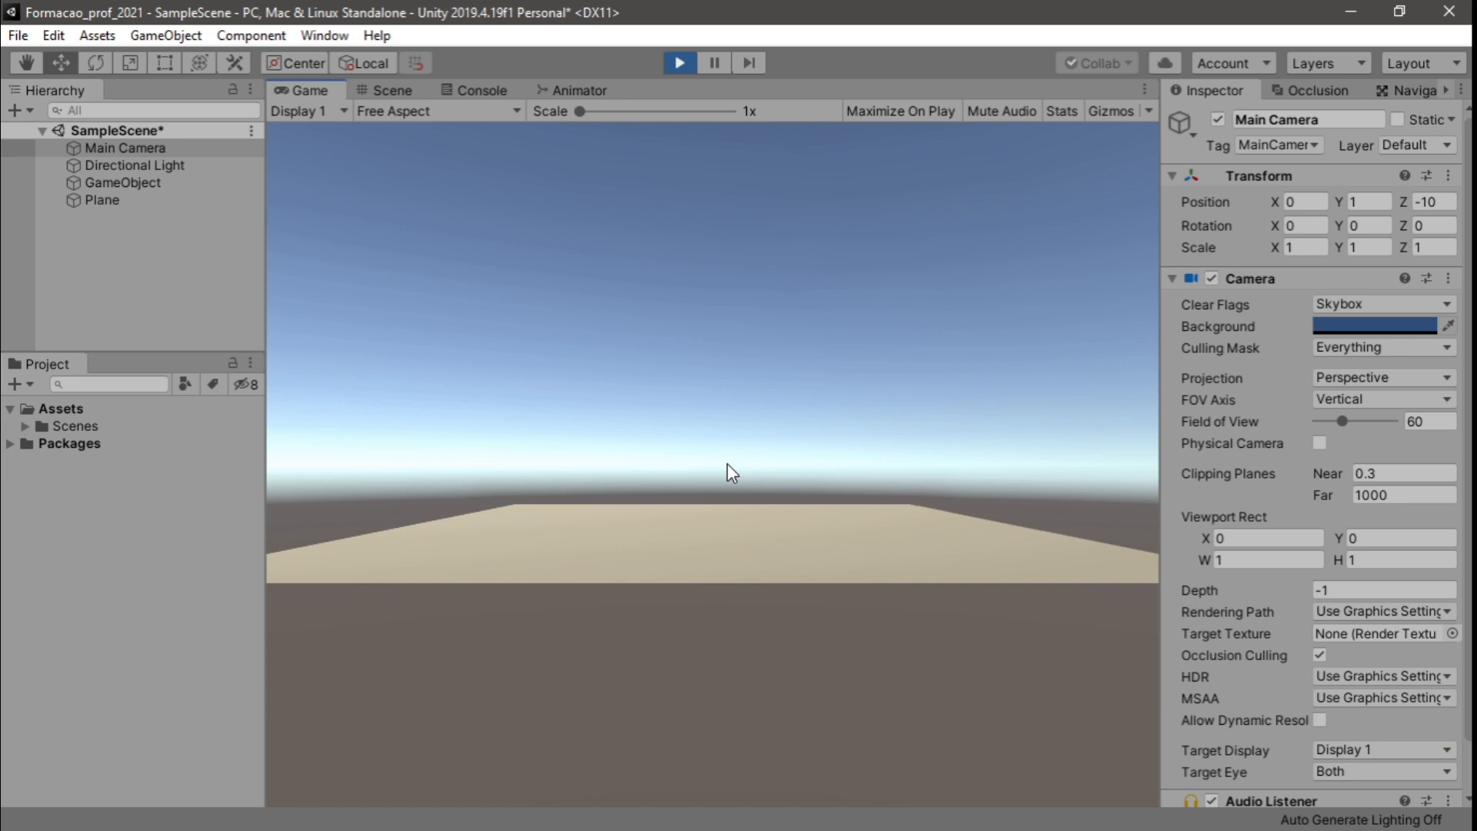
left_click(1063, 114)
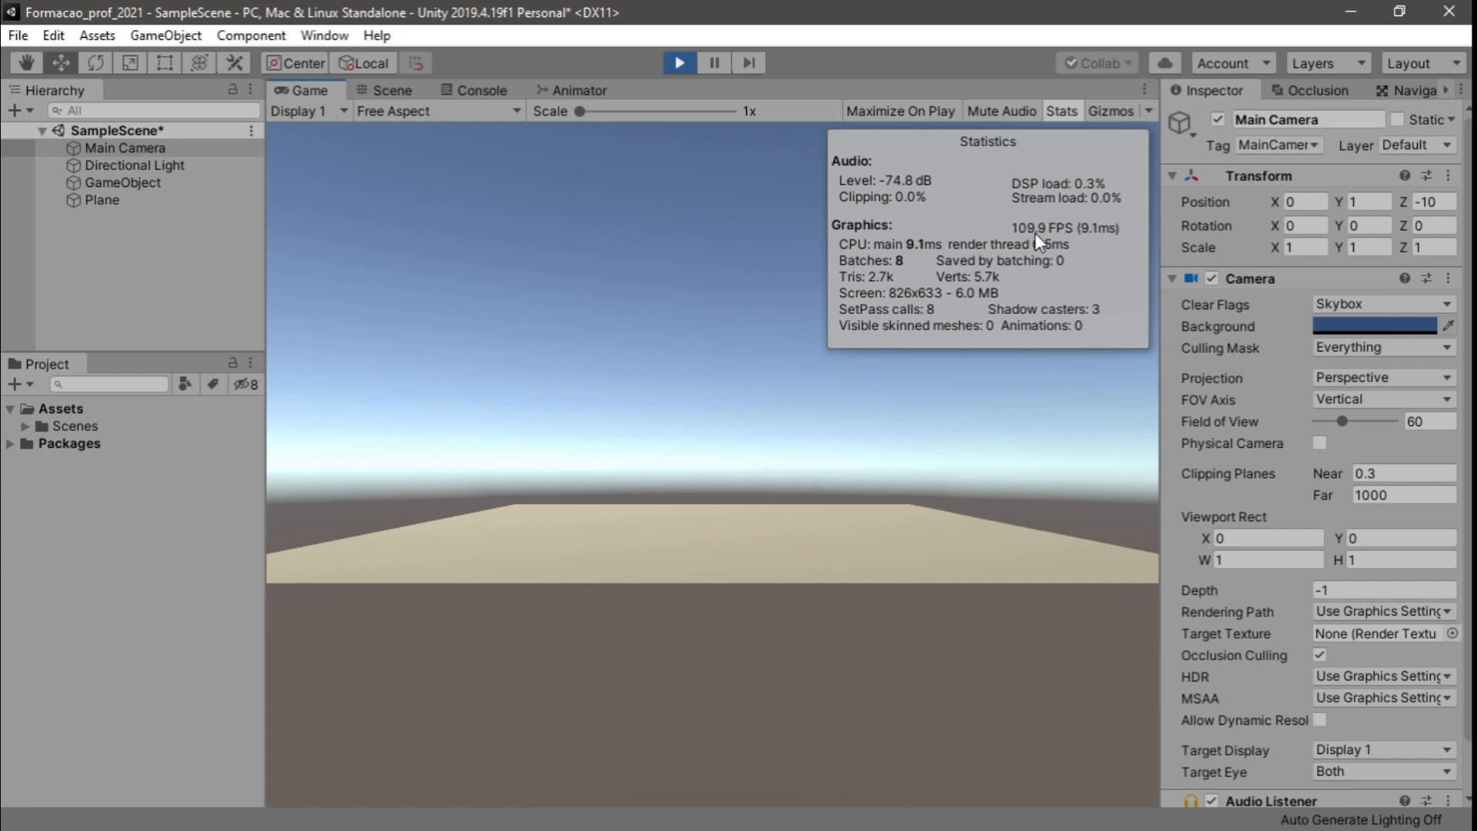
left_click(1061, 110)
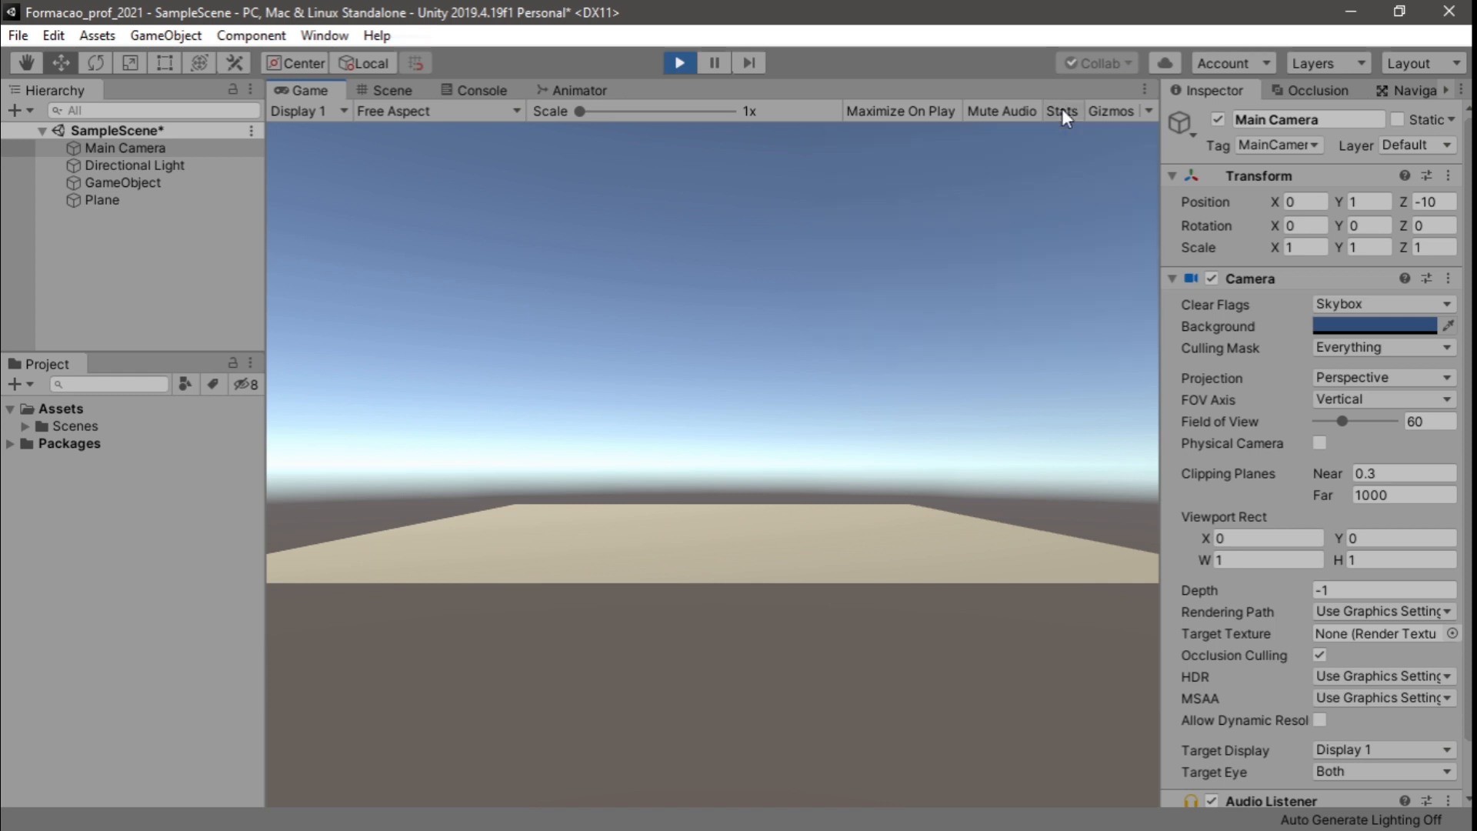
left_click(678, 63)
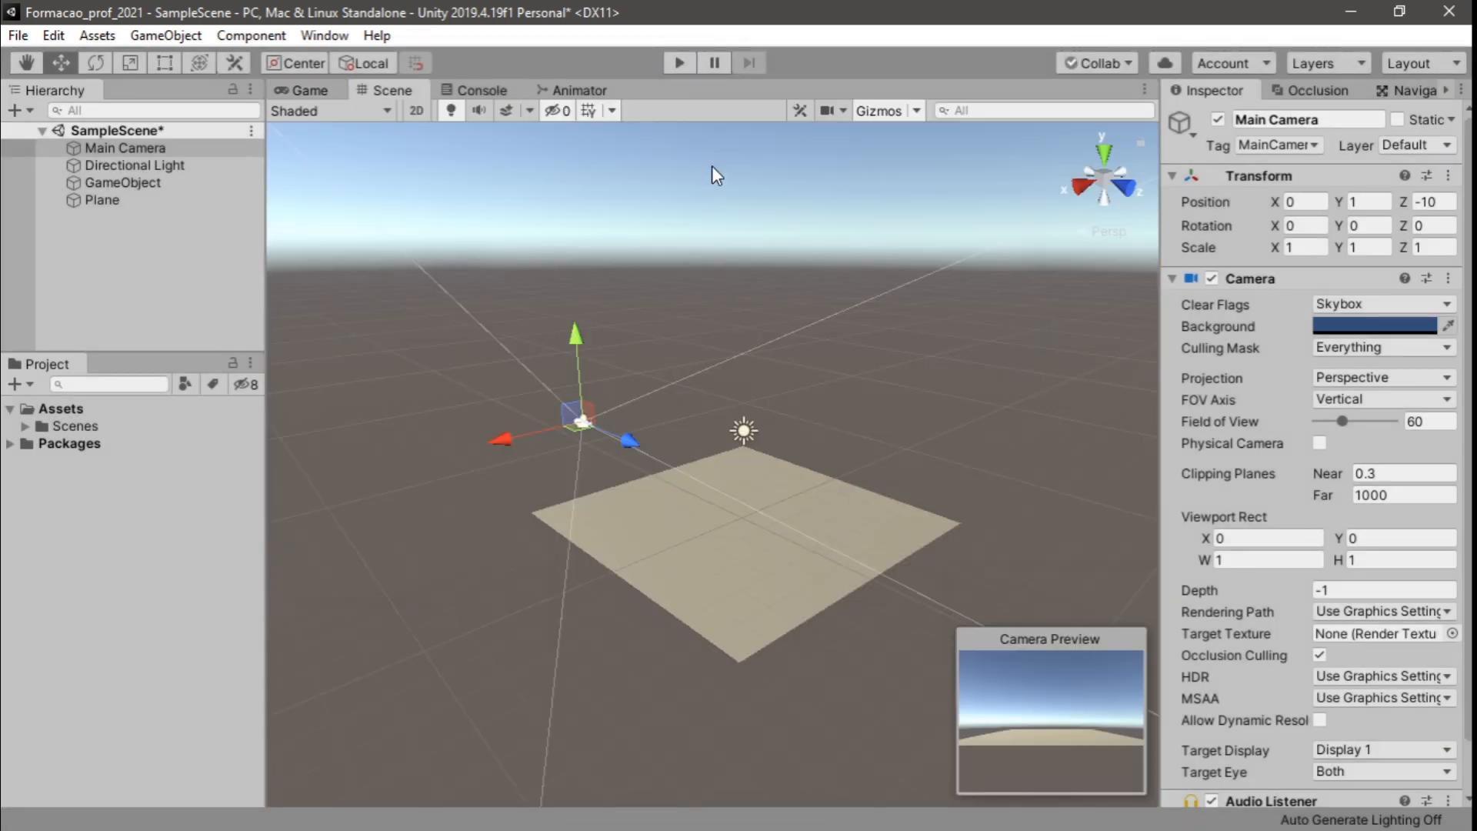
Run the scene, set the plane's Y position to 5 during play, and stop the run
left_click(683, 63)
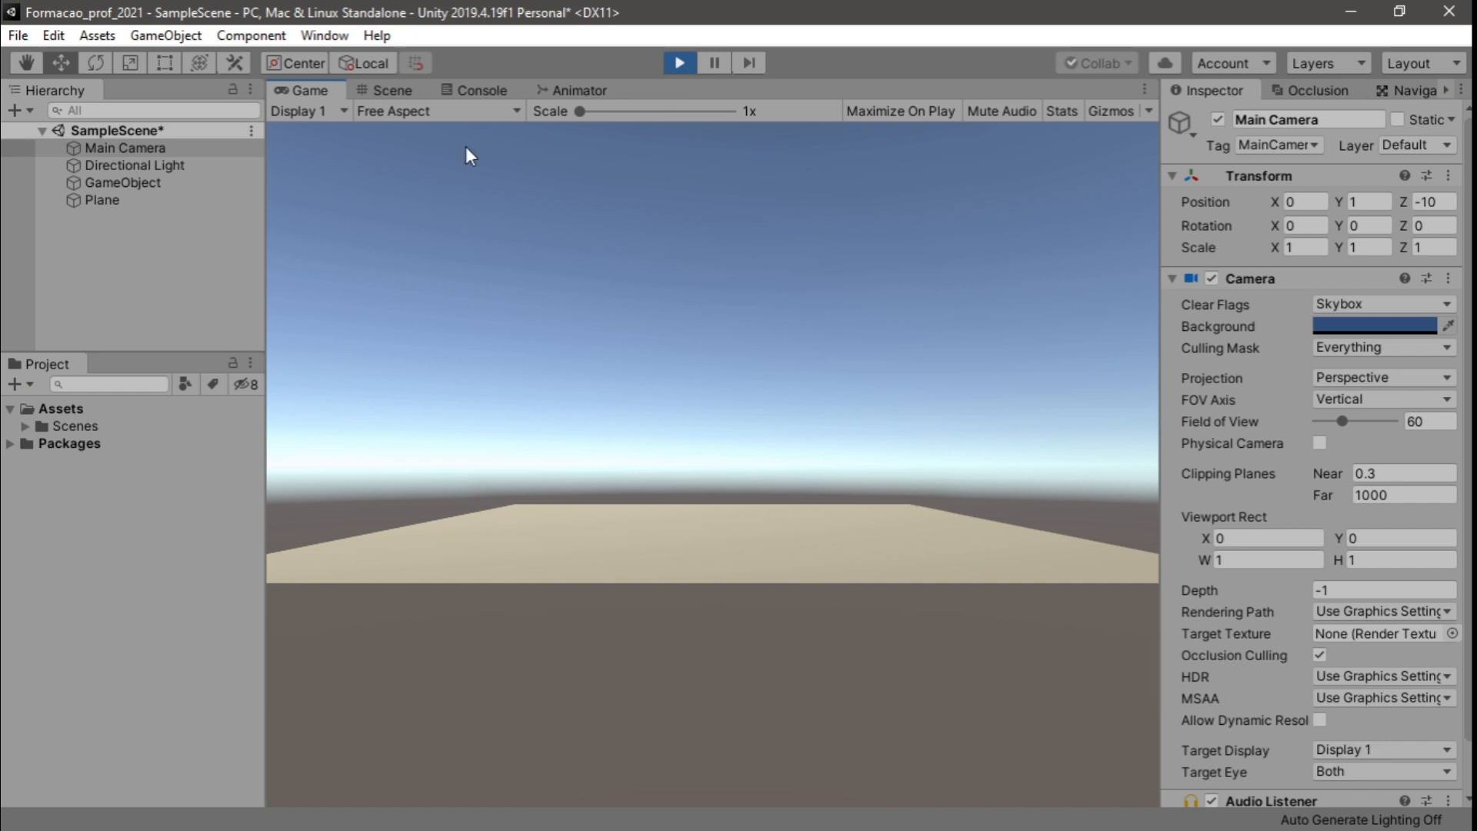
left_click(140, 201)
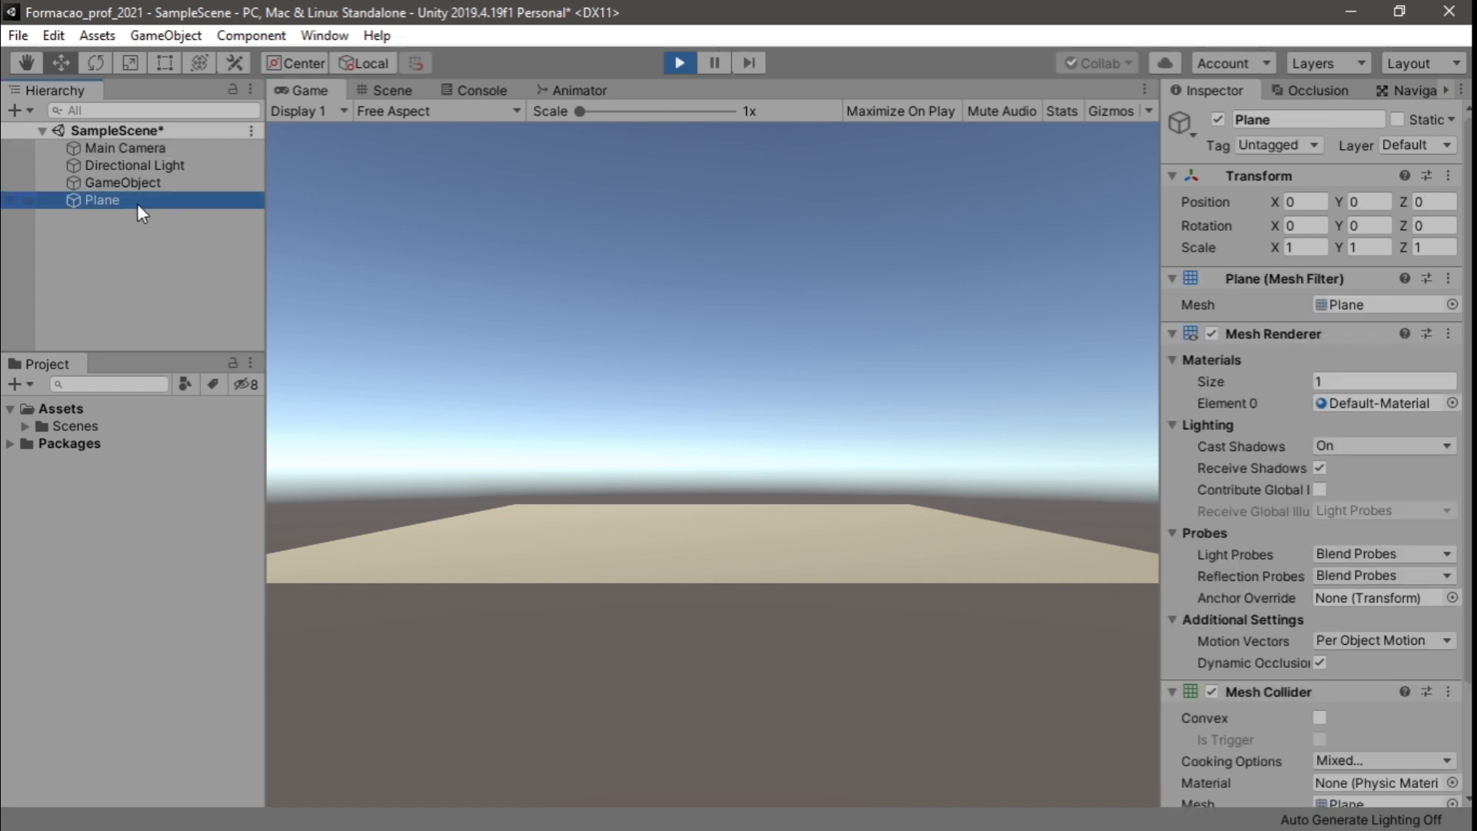
left_click(1379, 202)
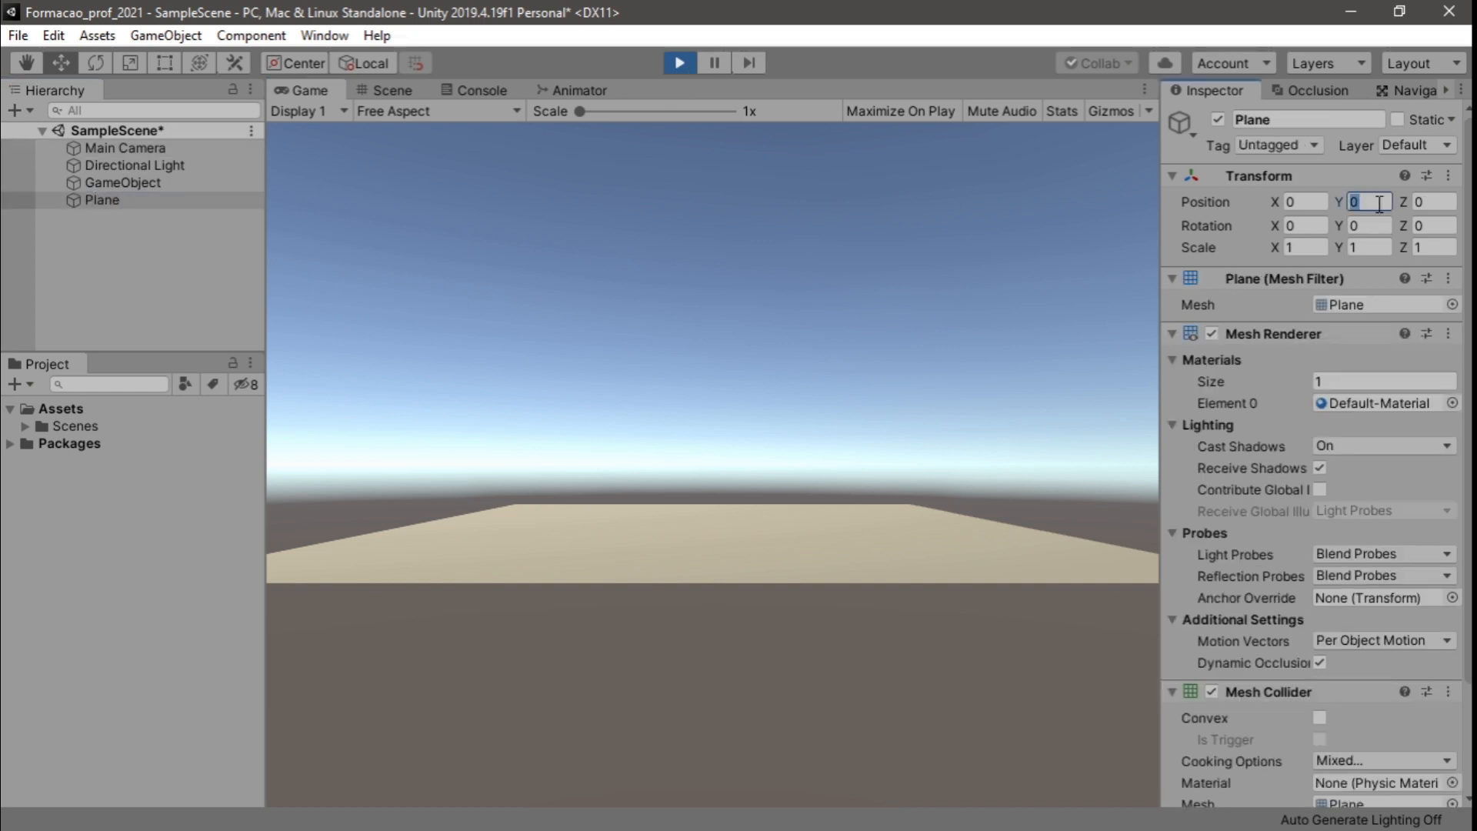
type("5")
key("Return")
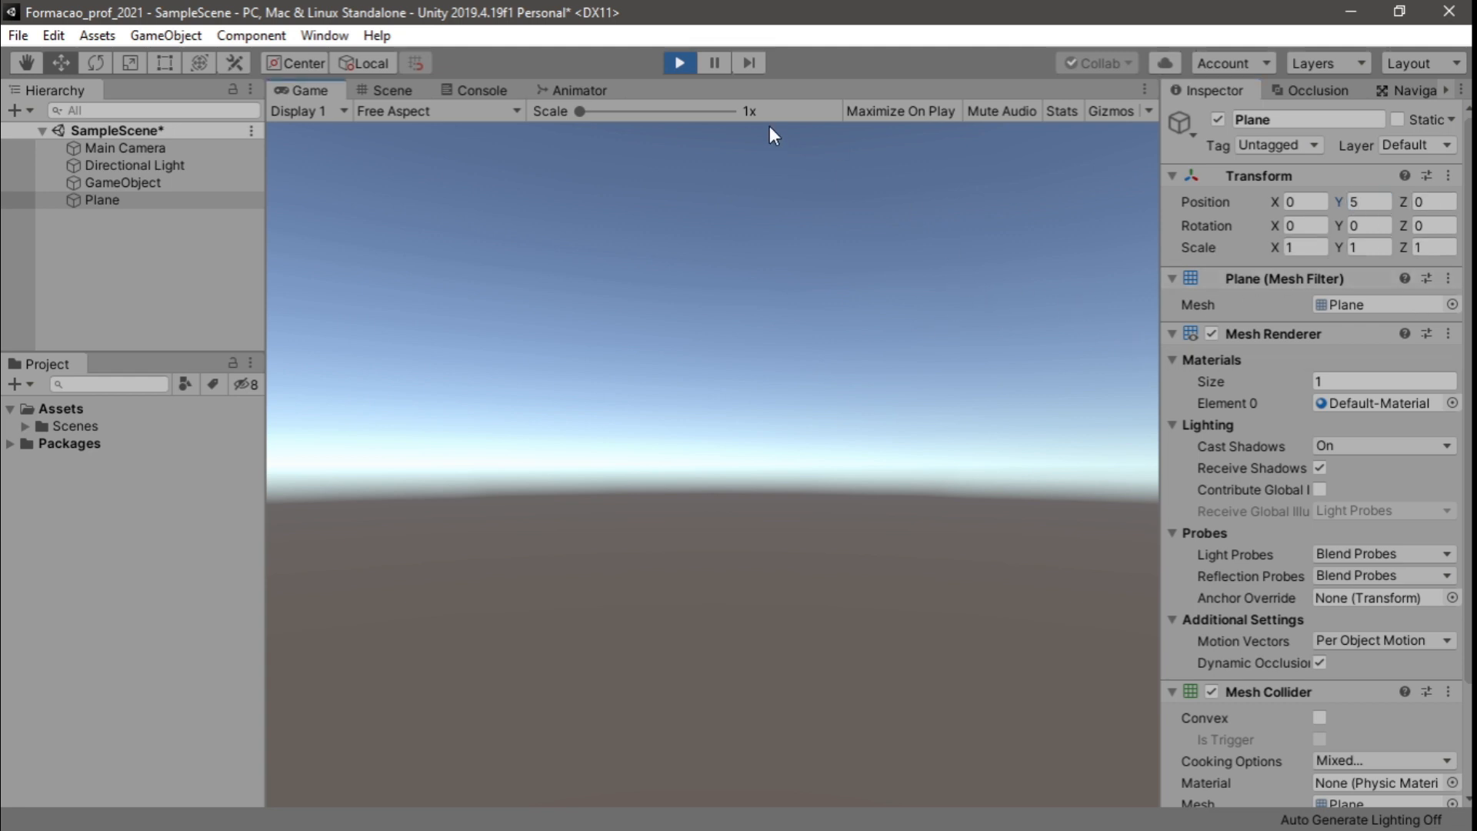
left_click(678, 62)
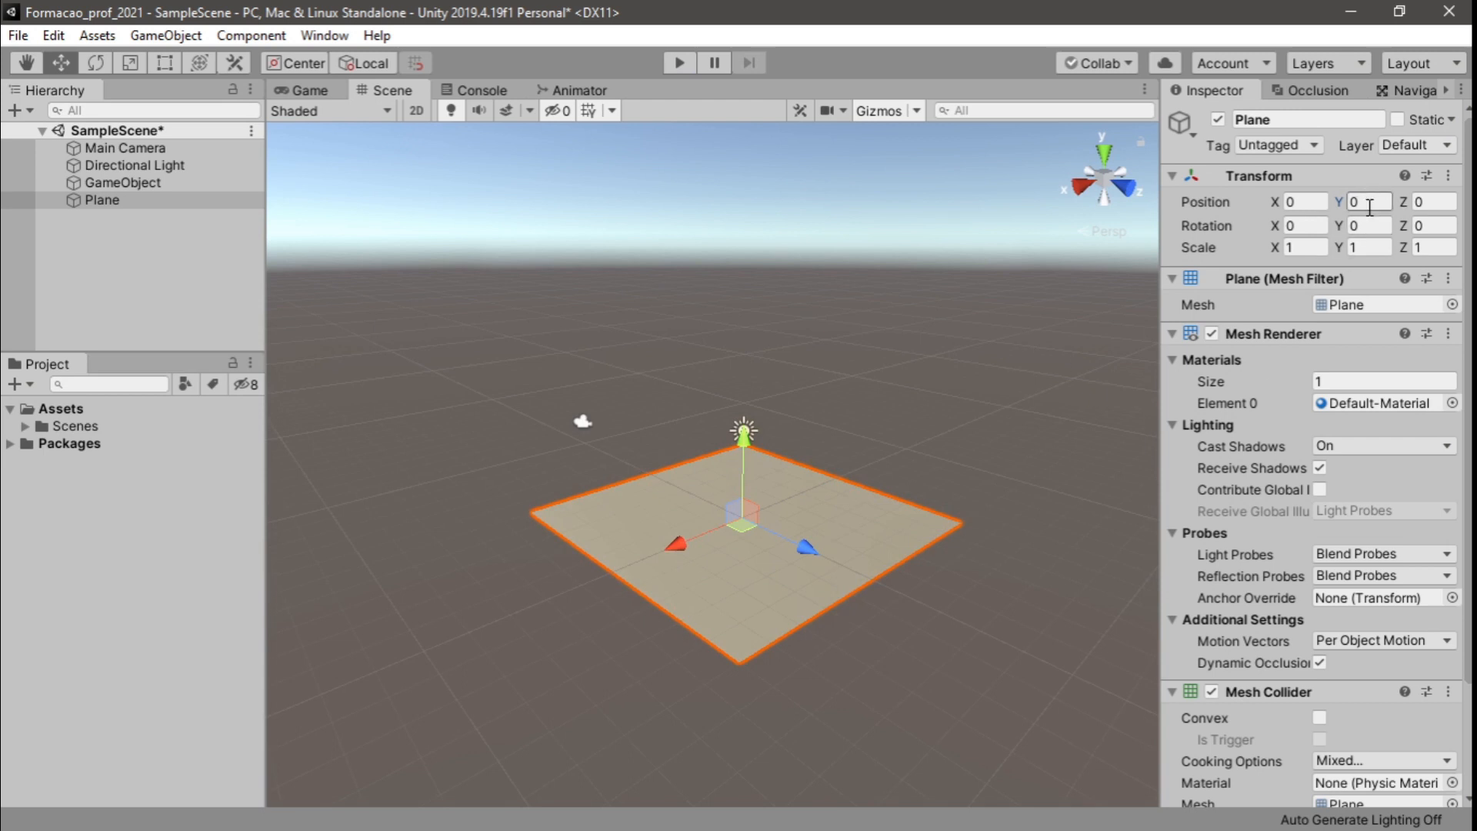
Run the scene, lower the plane's Y position to -1.19 during play, and stop the run
left_click(680, 66)
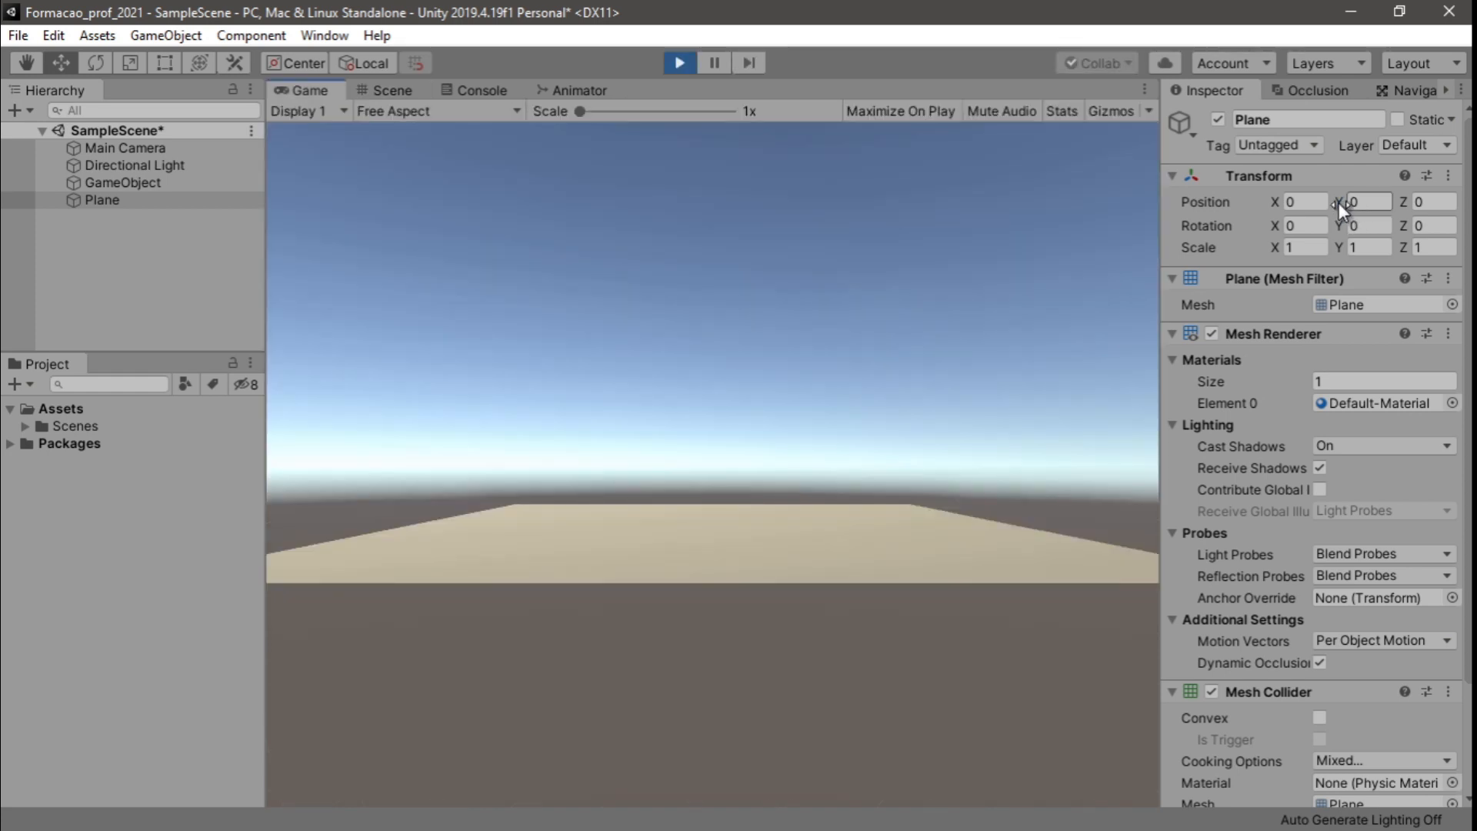
left_click_drag(1336, 202, 1188, 226)
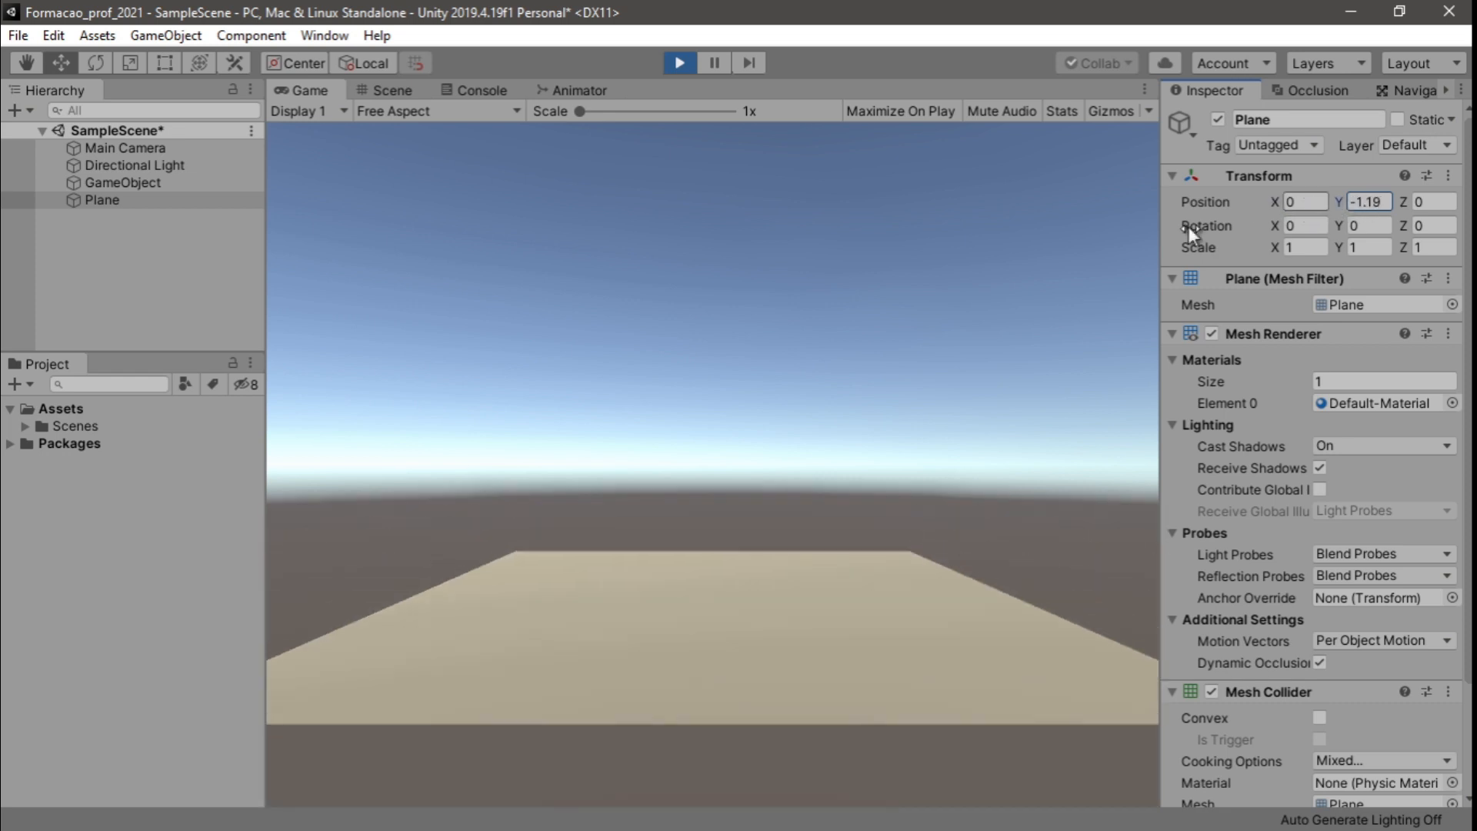
left_click(676, 63)
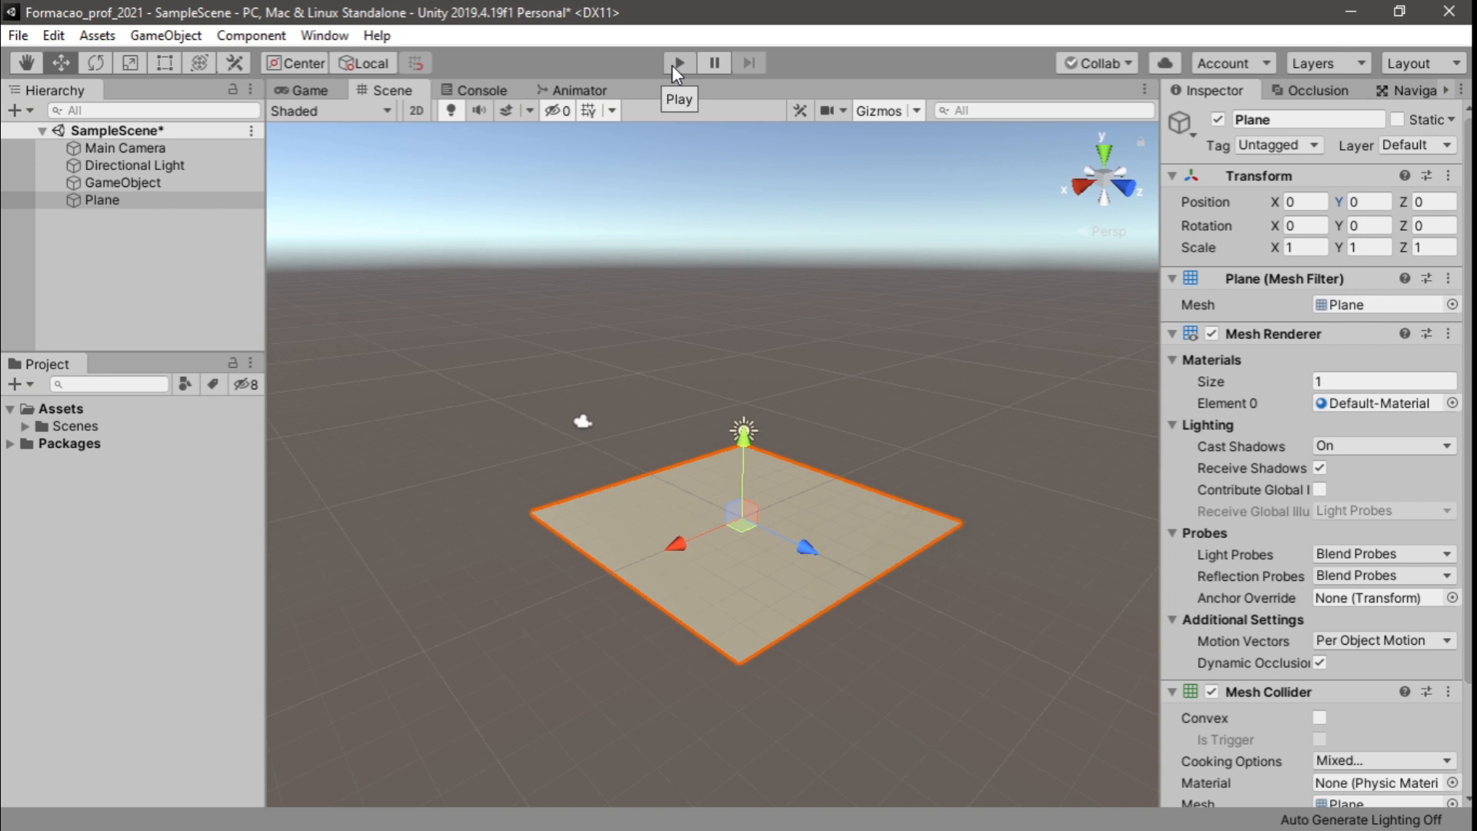
During play, move the plane down in the Scene view to Y -0.37, check it in the Game view, and stop the run
left_click(676, 63)
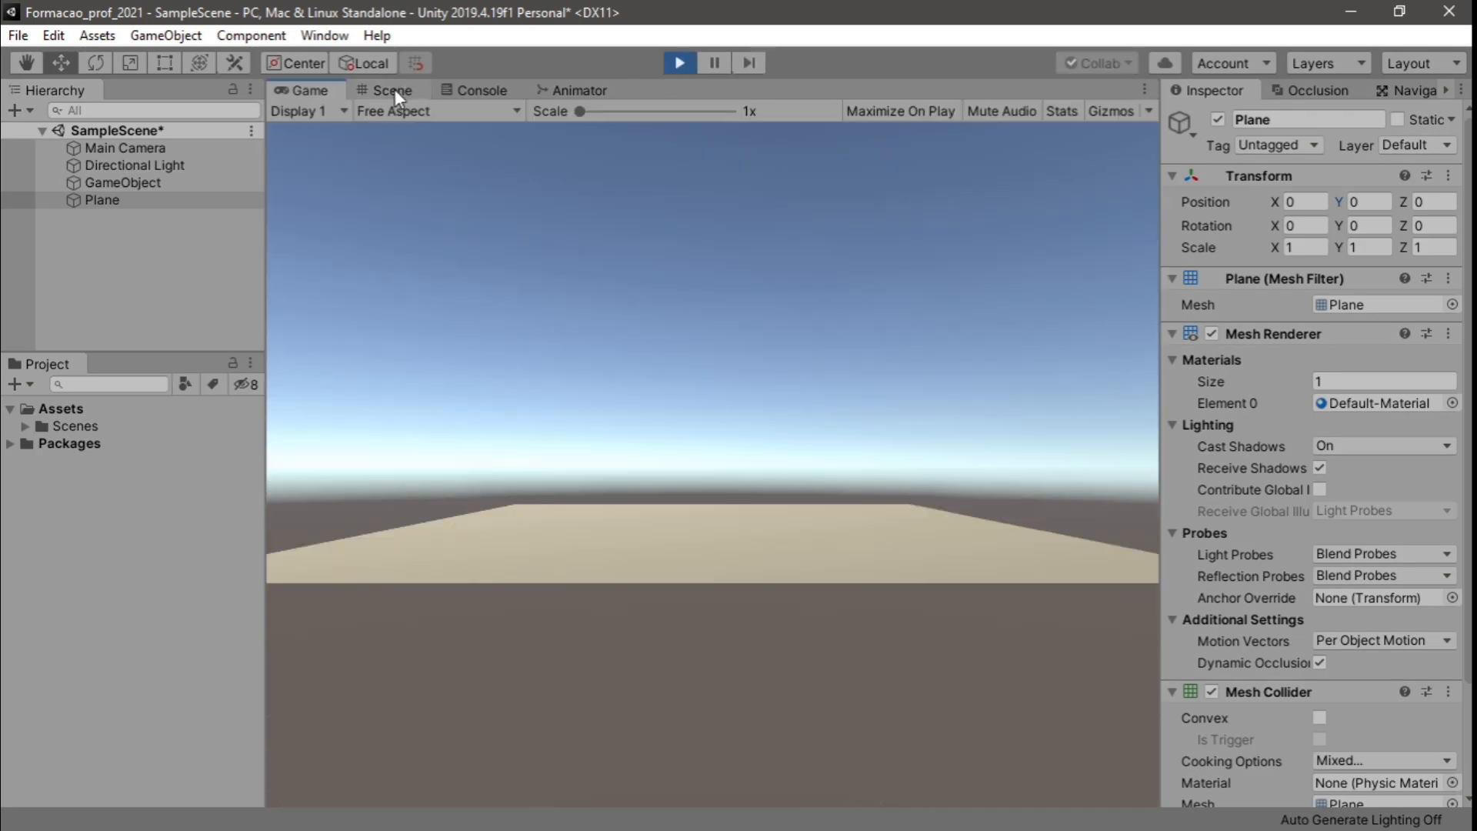
left_click(394, 90)
mouse_move(736, 457)
left_mouse_down()
mouse_move(738, 441)
mouse_move(736, 469)
left_mouse_up()
left_click(307, 91)
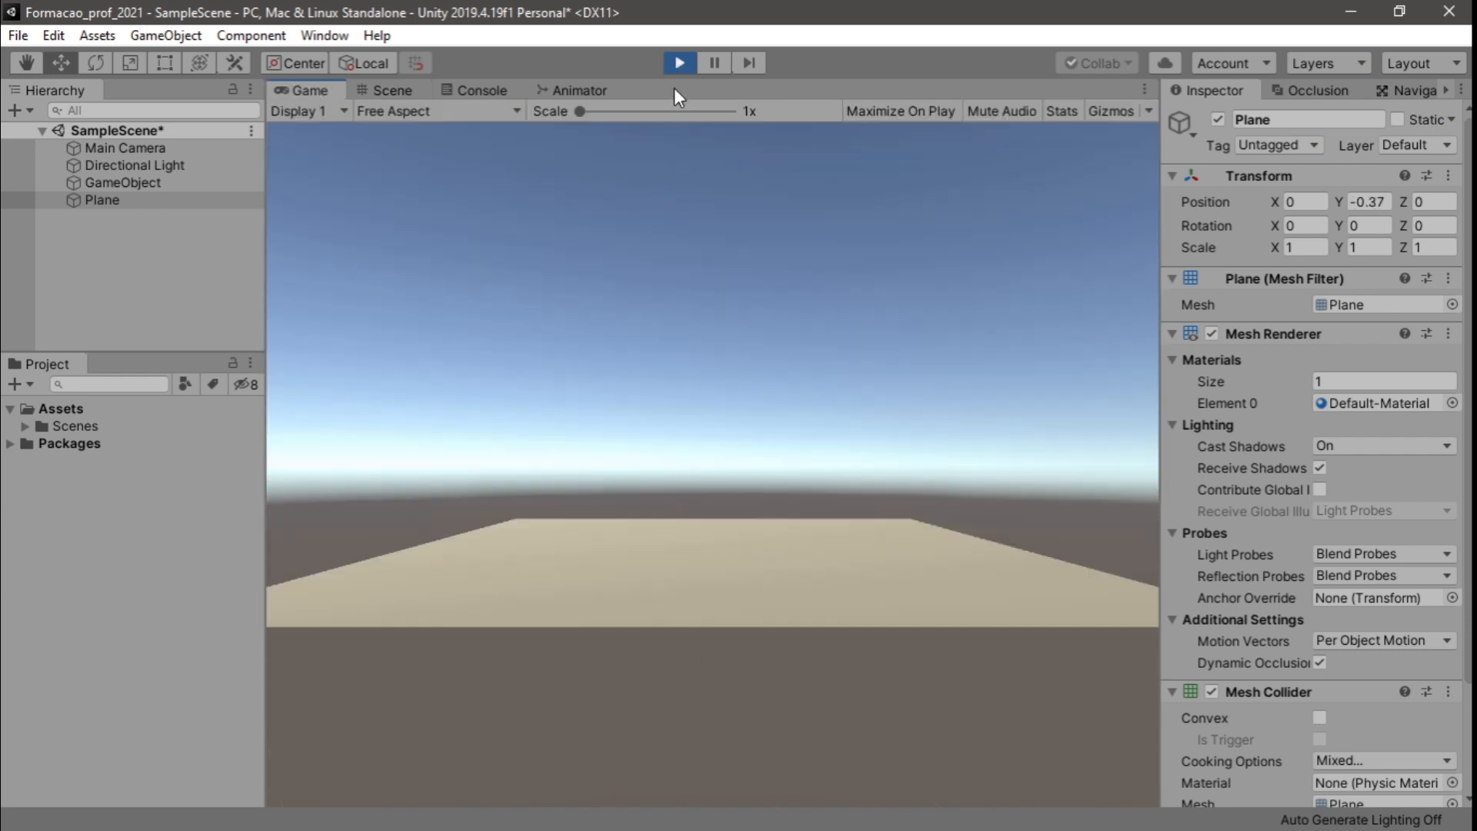
left_click(679, 62)
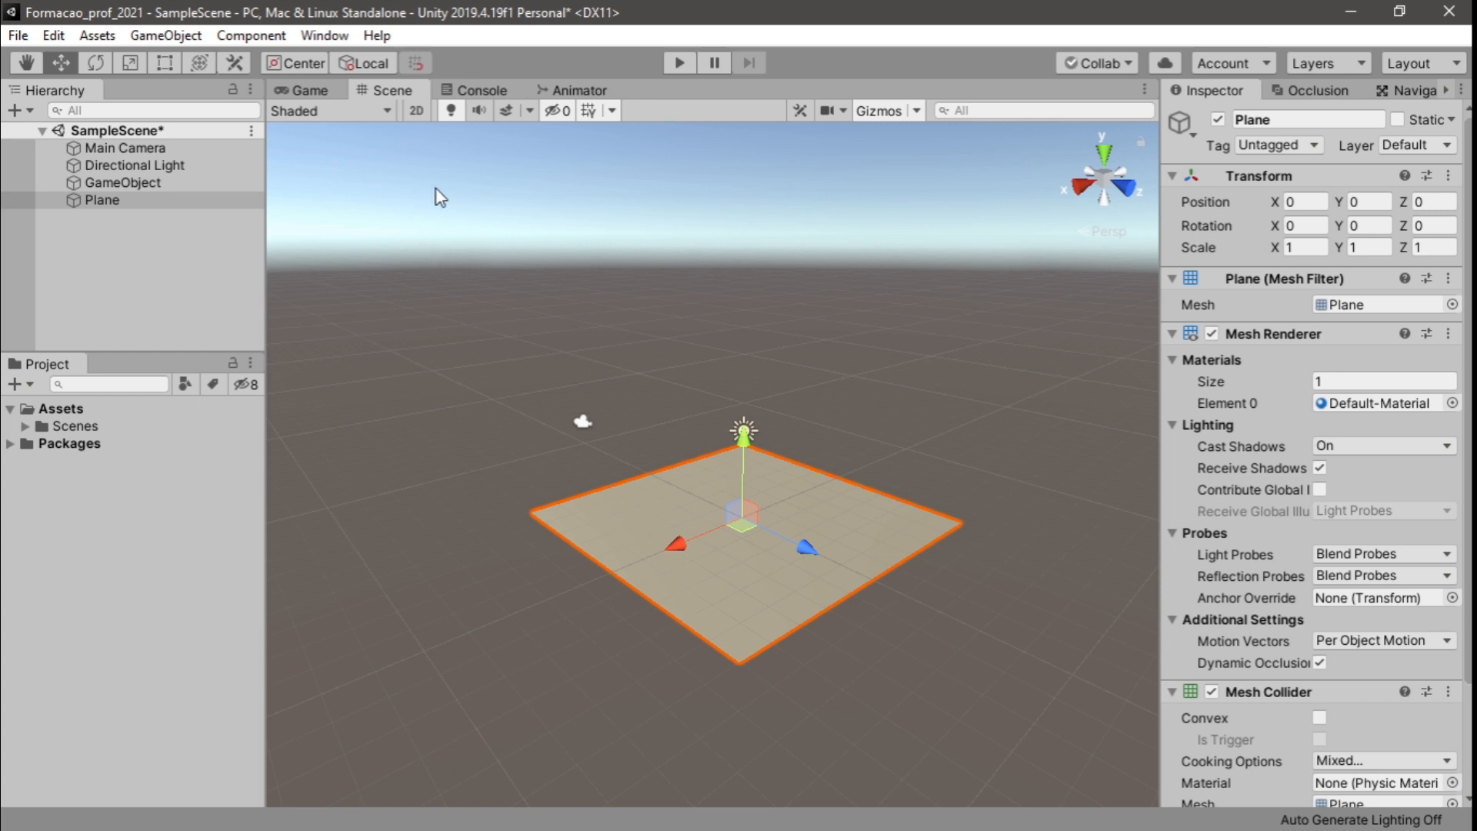
Look through the available editor layouts and the categories of windows that can be added
left_click(1451, 64)
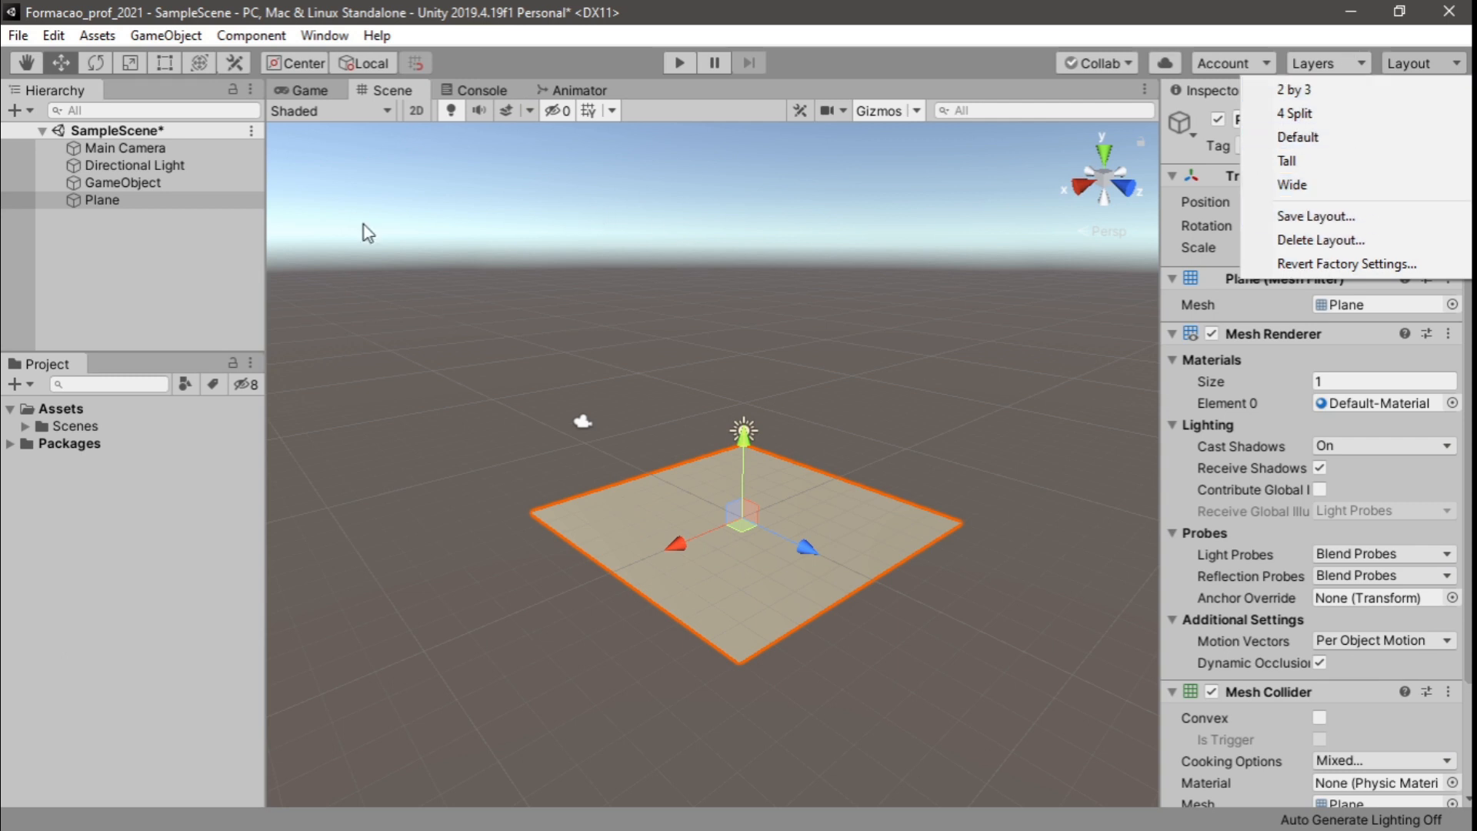
left_click(945, 55)
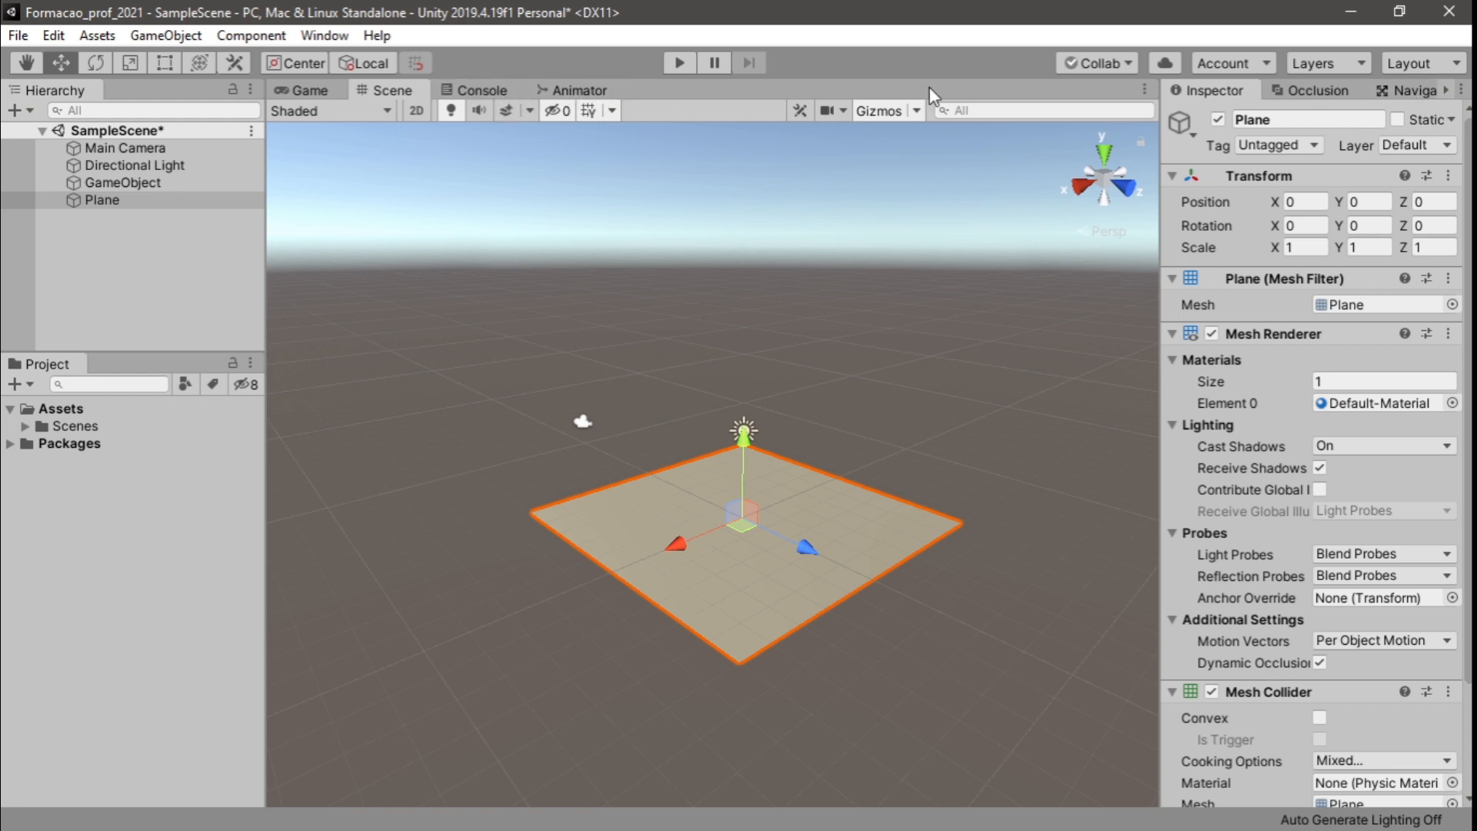
left_click(1444, 89)
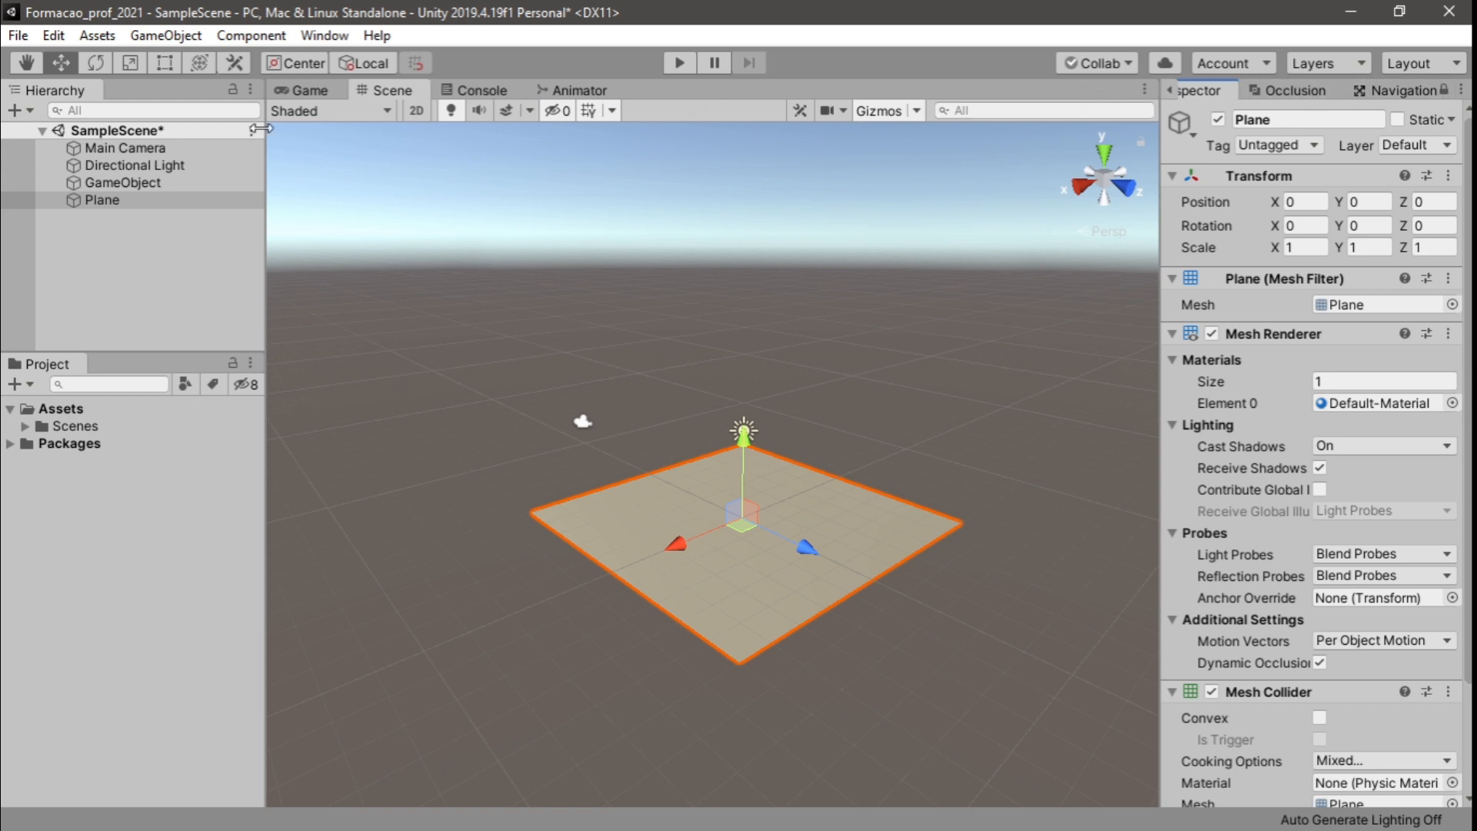
left_click(325, 35)
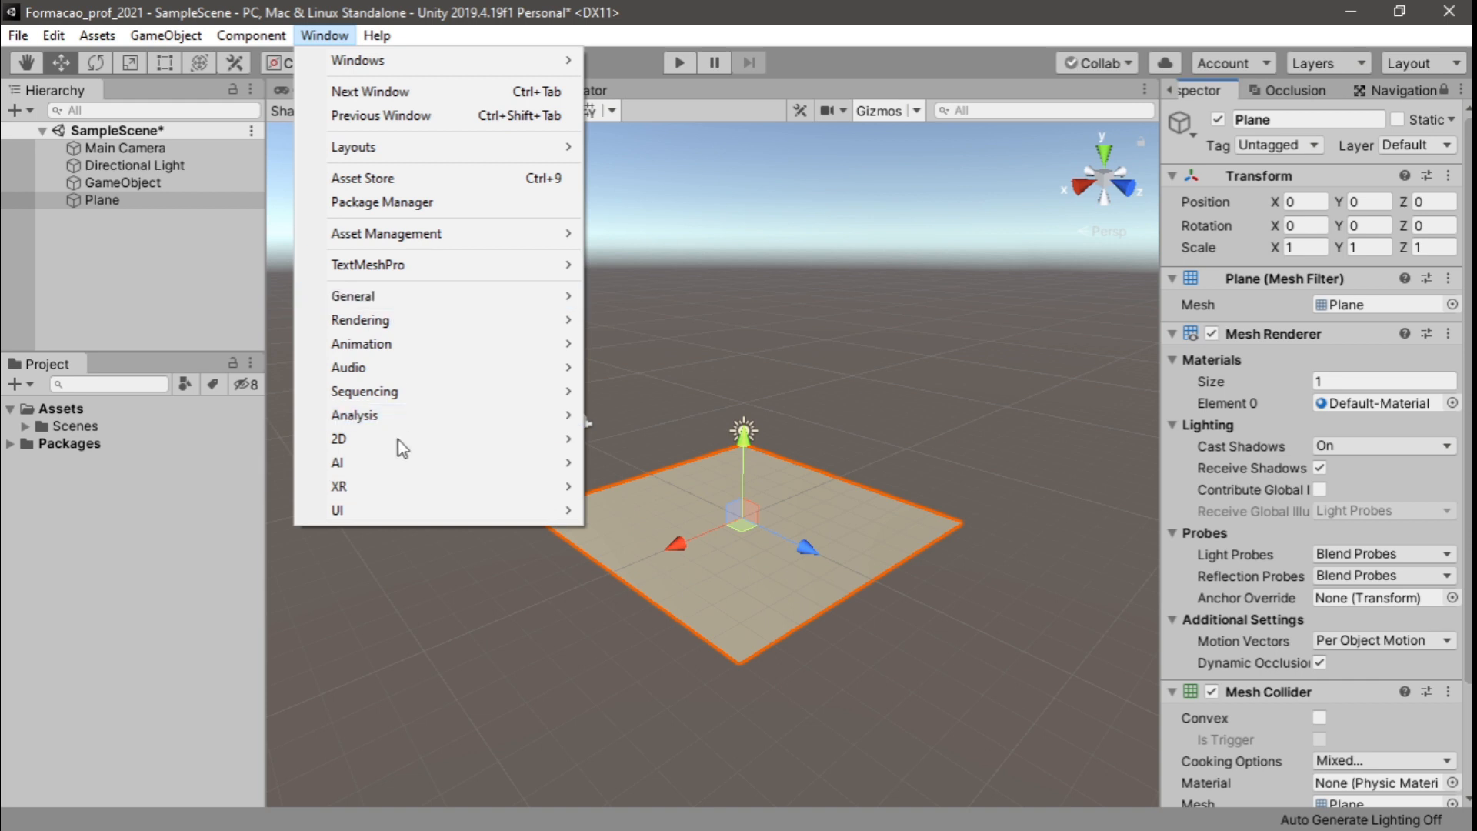
mouse_move(441, 376)
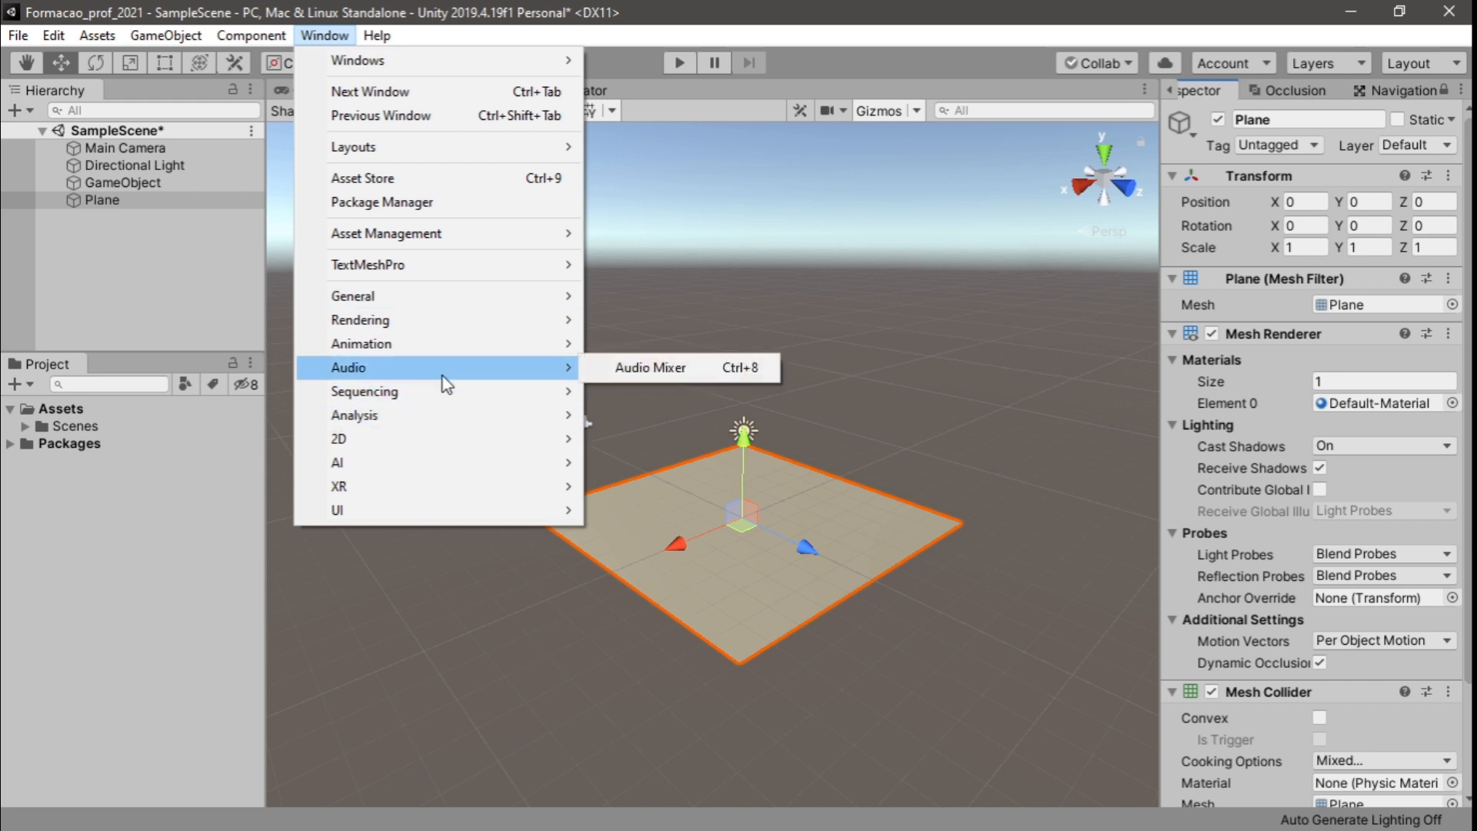
left_click(635, 89)
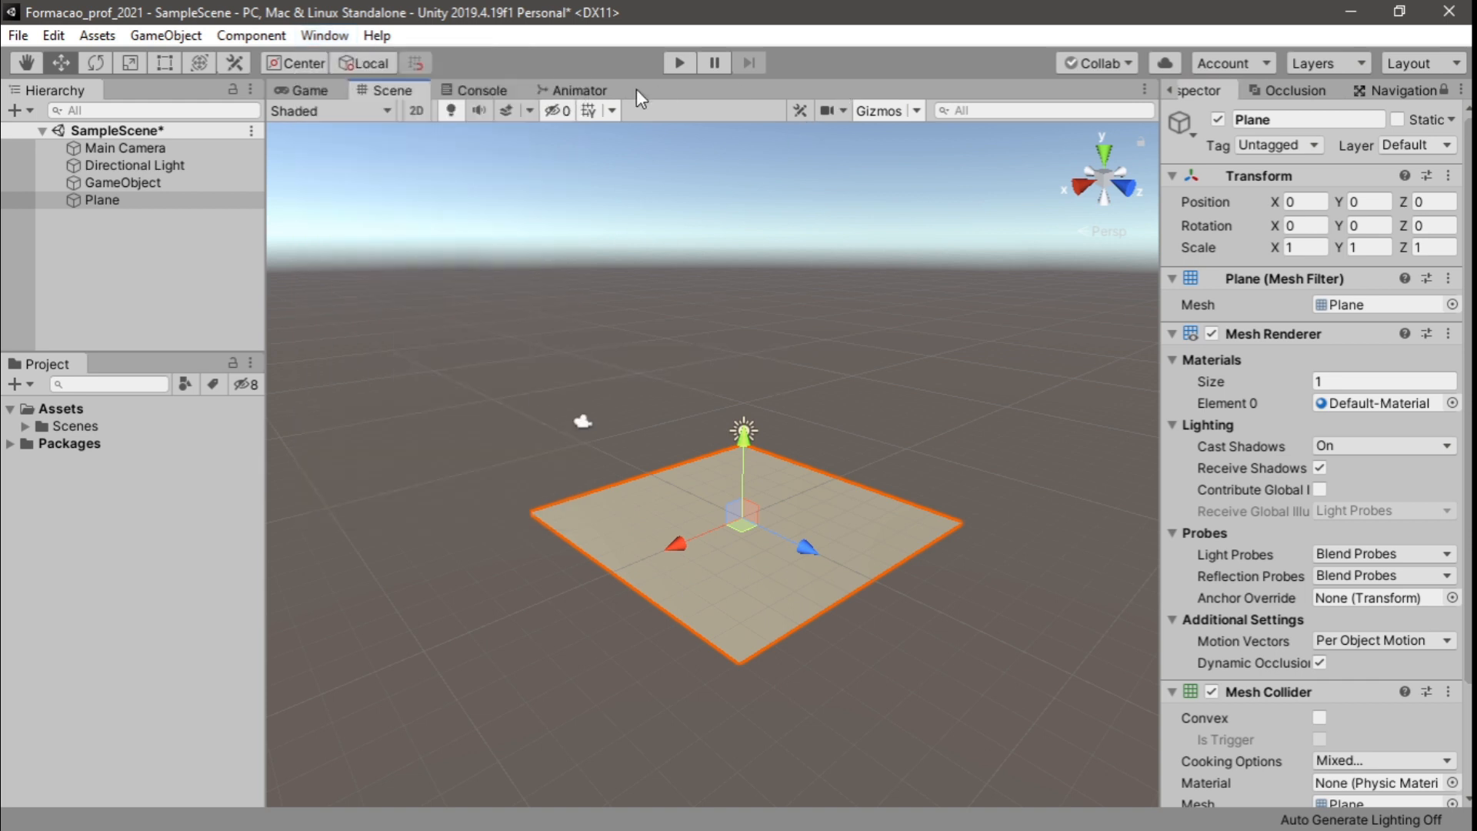
Close the Animator, Occlusion and Navigation windows
right_click(576, 92)
left_click(612, 152)
right_click(1288, 90)
left_click(1302, 132)
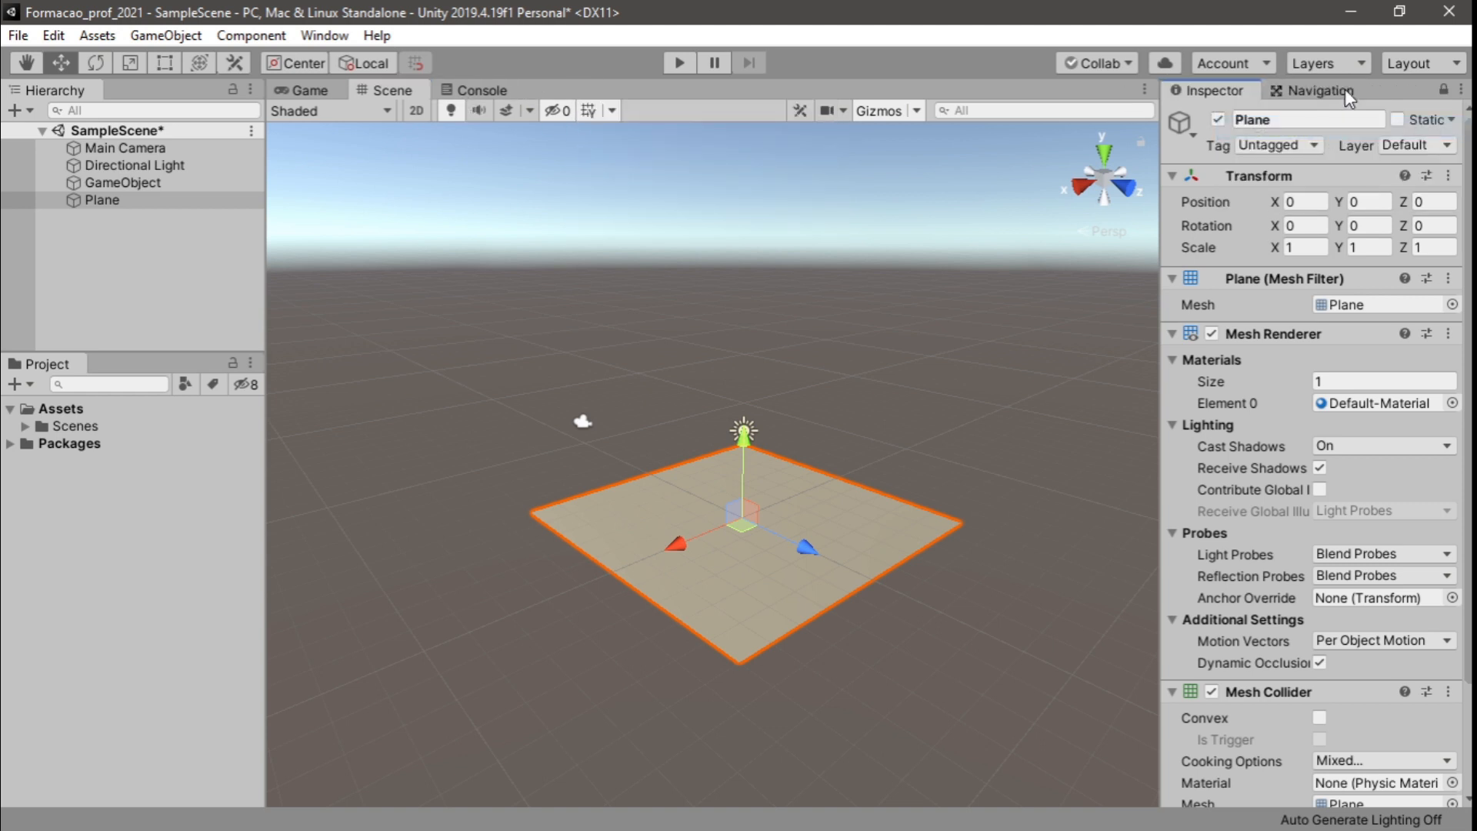
right_click(1317, 90)
left_click(1317, 152)
Show the project's Assets folder in File Explorer, examine its contents, and return to the Unity editor
left_click(65, 410)
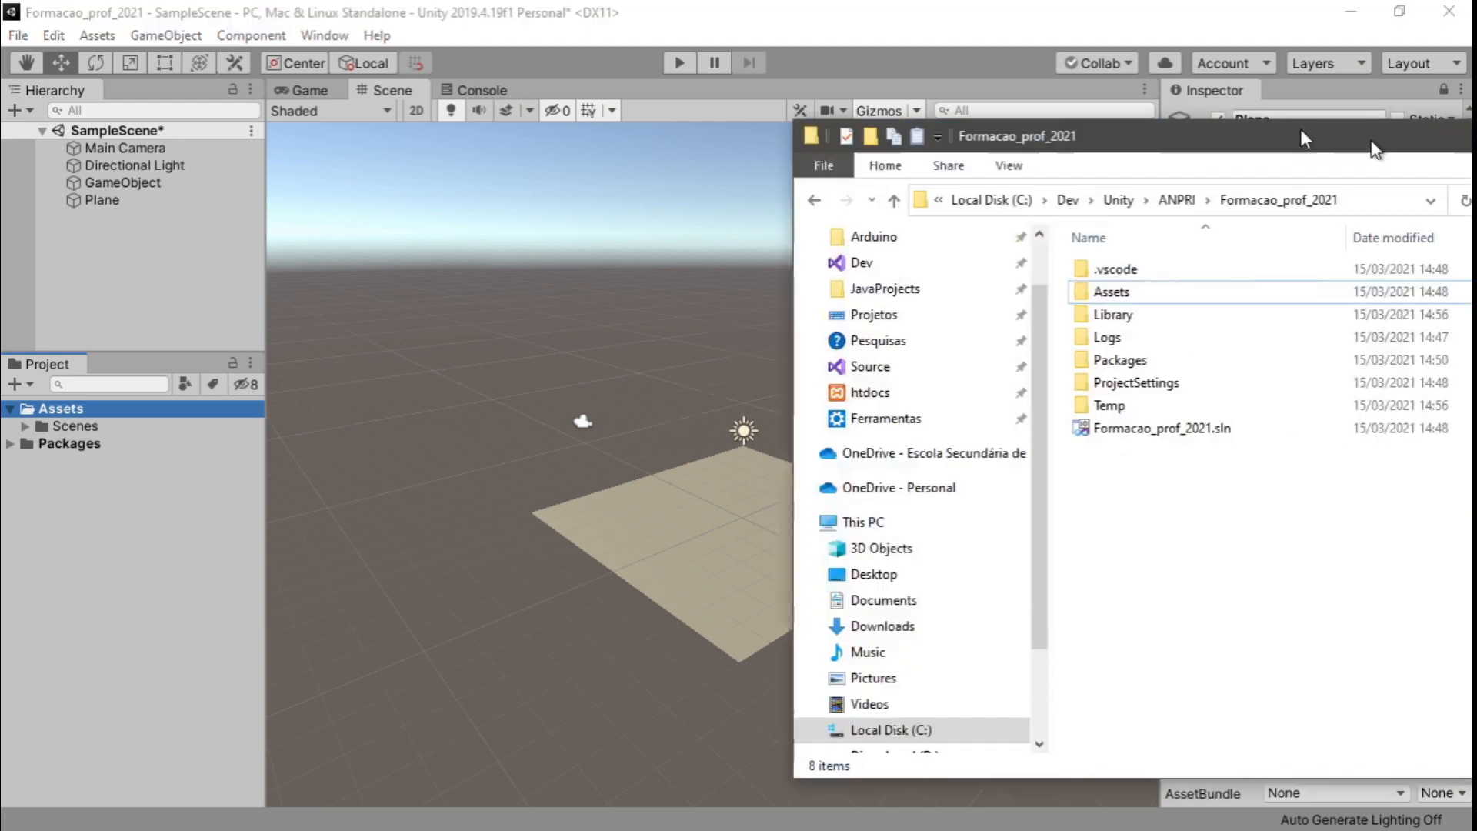
left_click_drag(1299, 128, 690, 93)
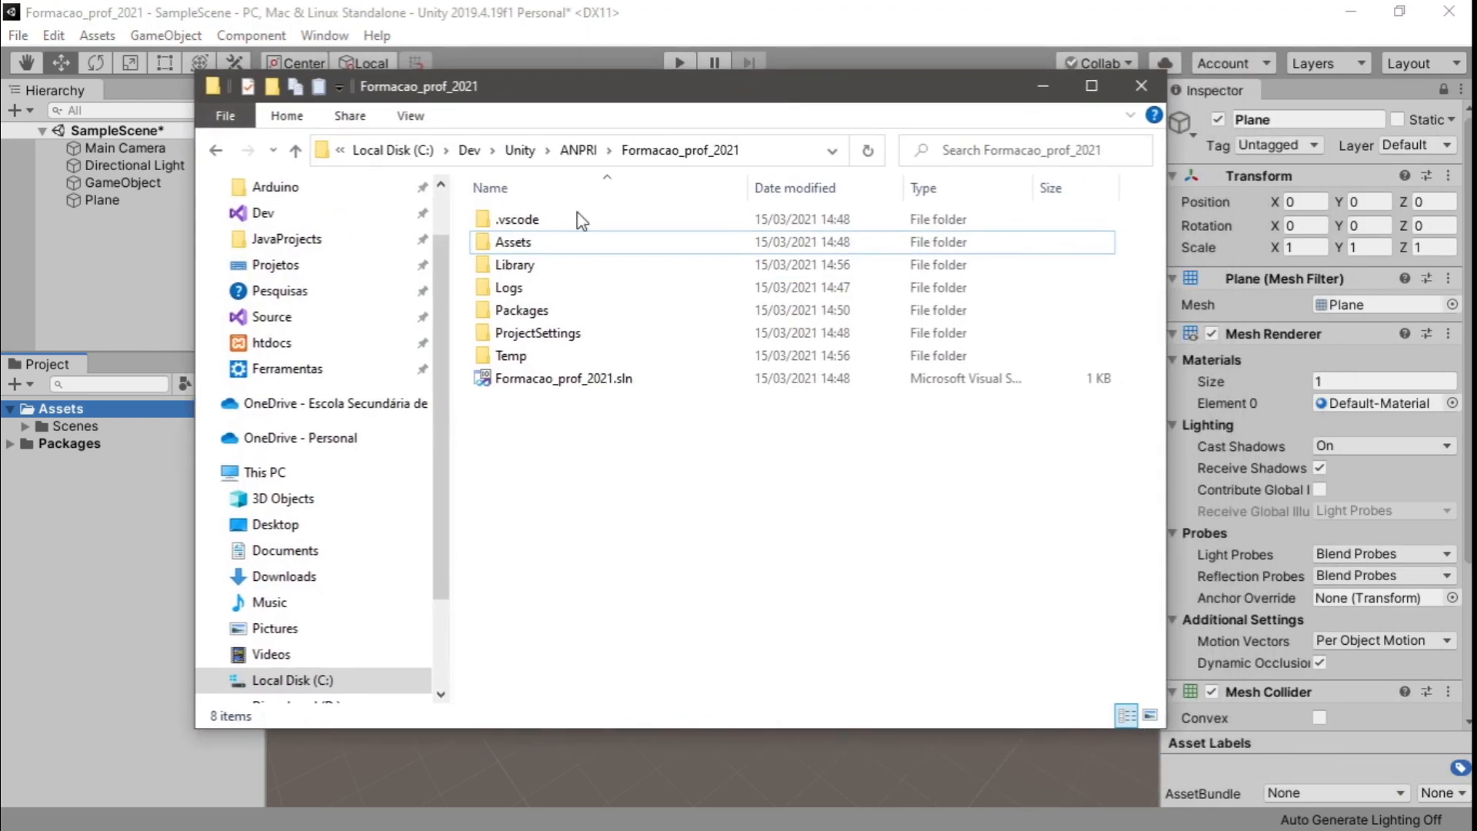
left_click(513, 242)
double_click(525, 244)
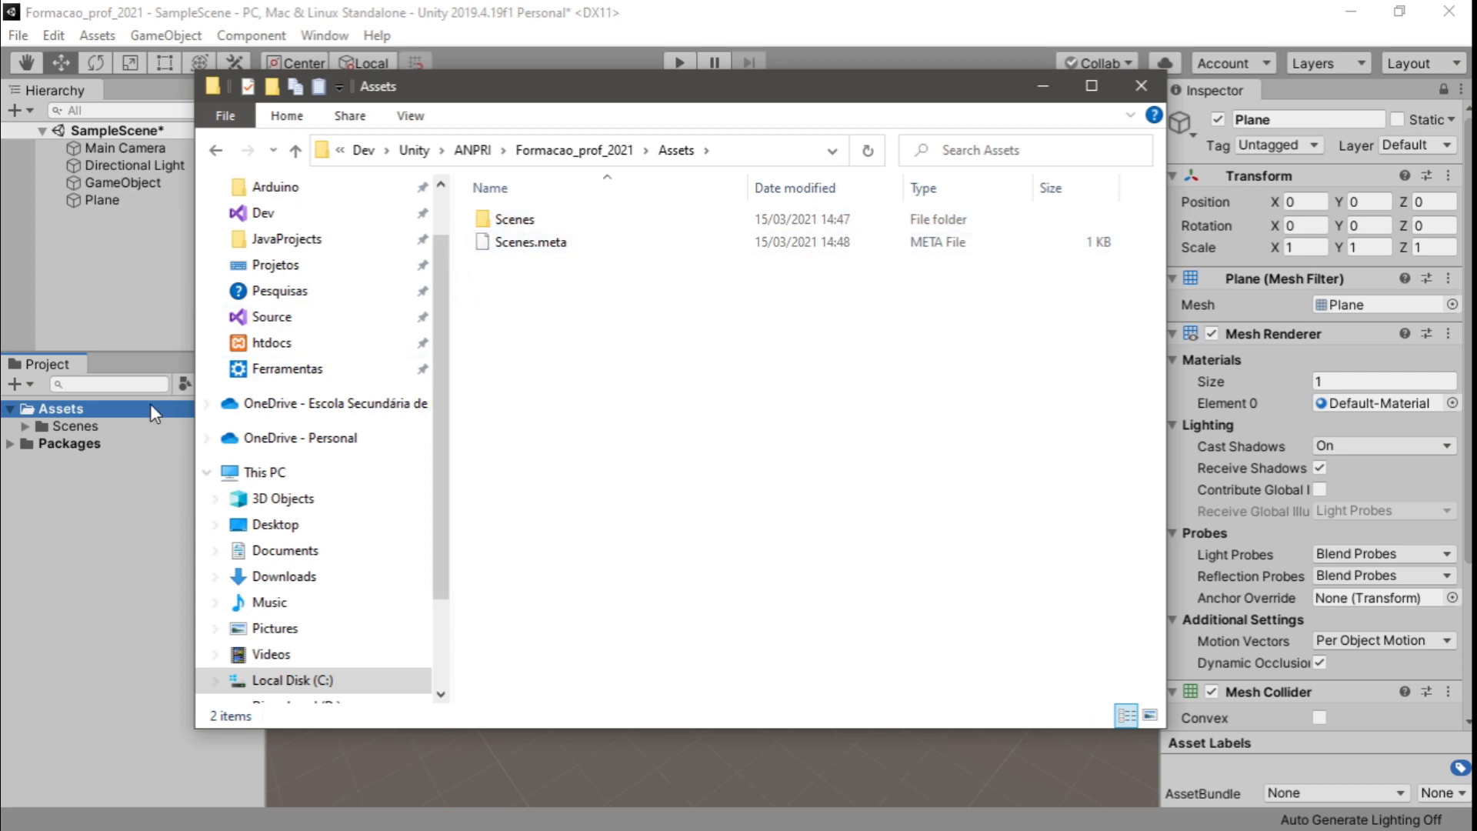
left_click(1036, 89)
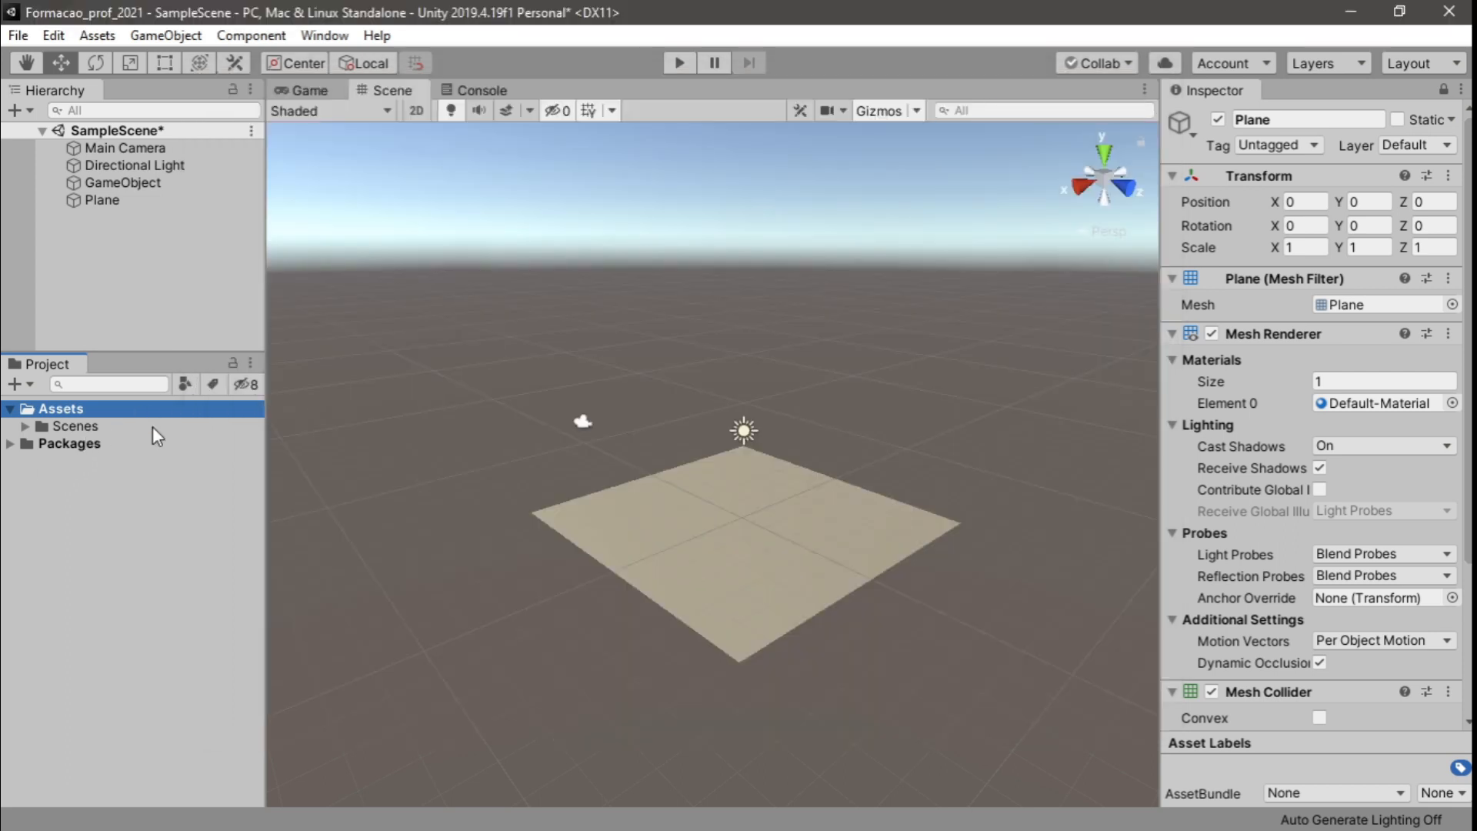
Create a folder named Scripts inside the project's Assets folder
right_click(62, 408)
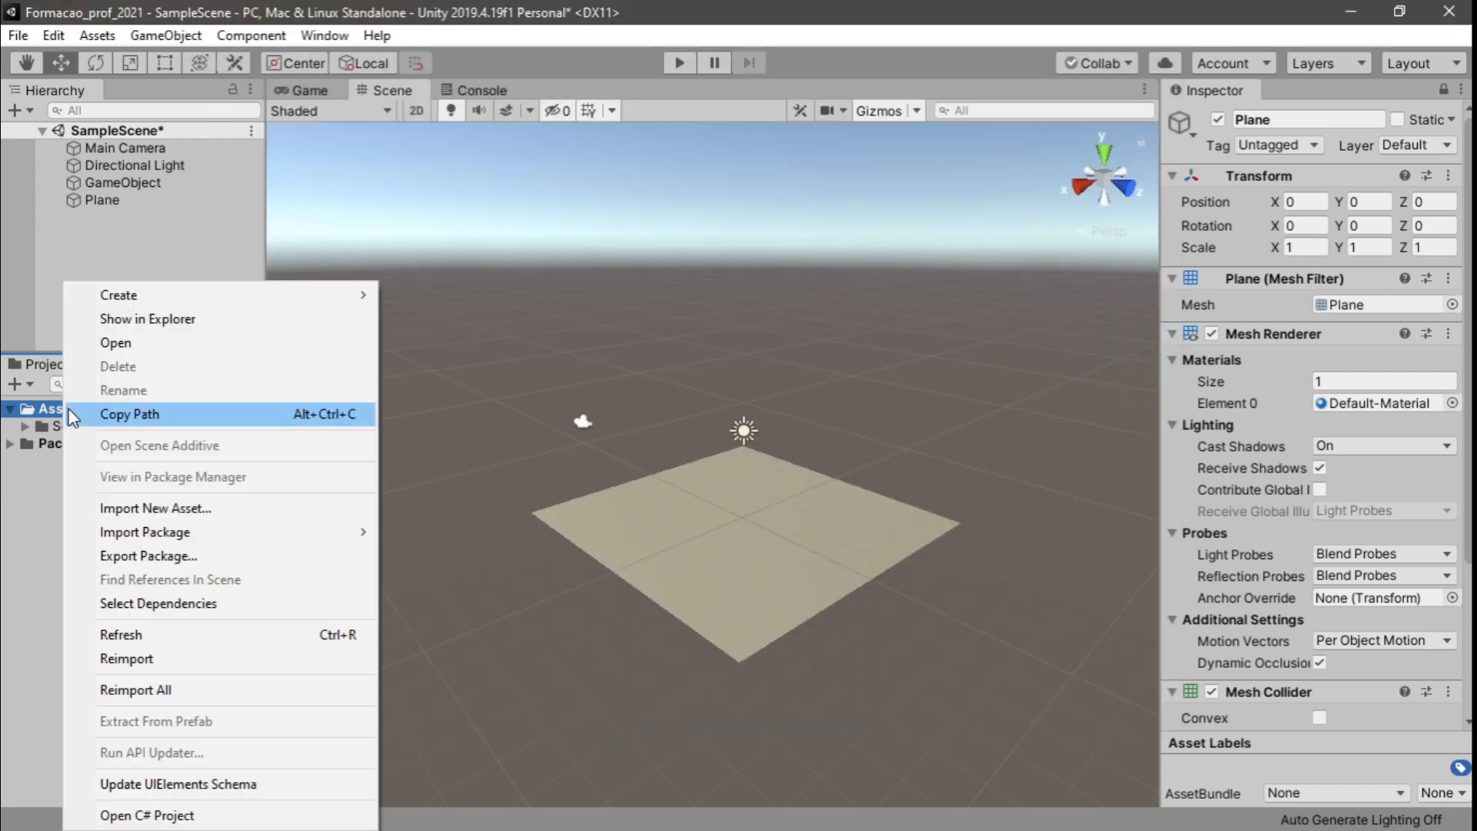
right_click(29, 408)
mouse_move(123, 303)
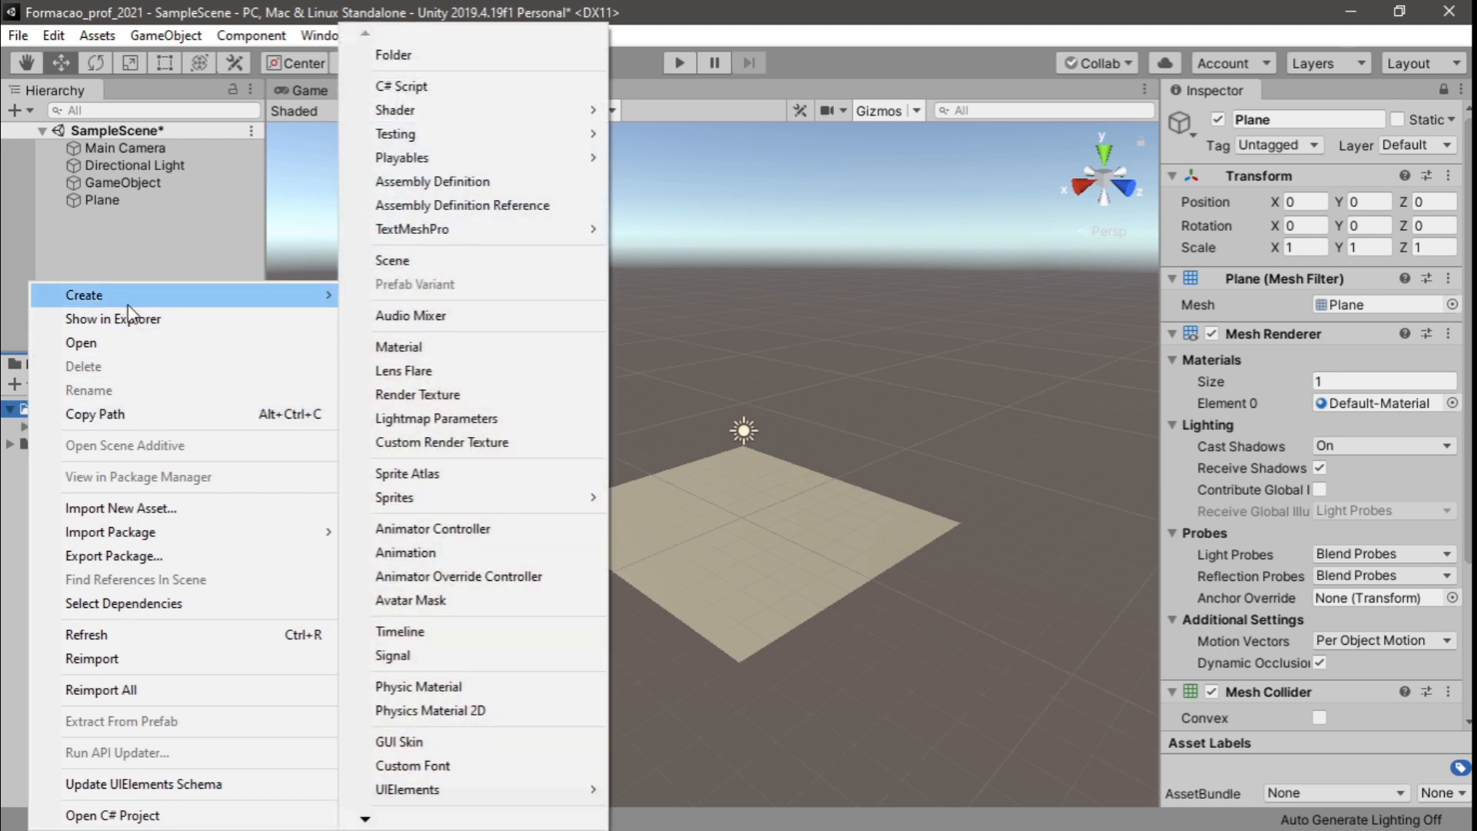
left_click(437, 59)
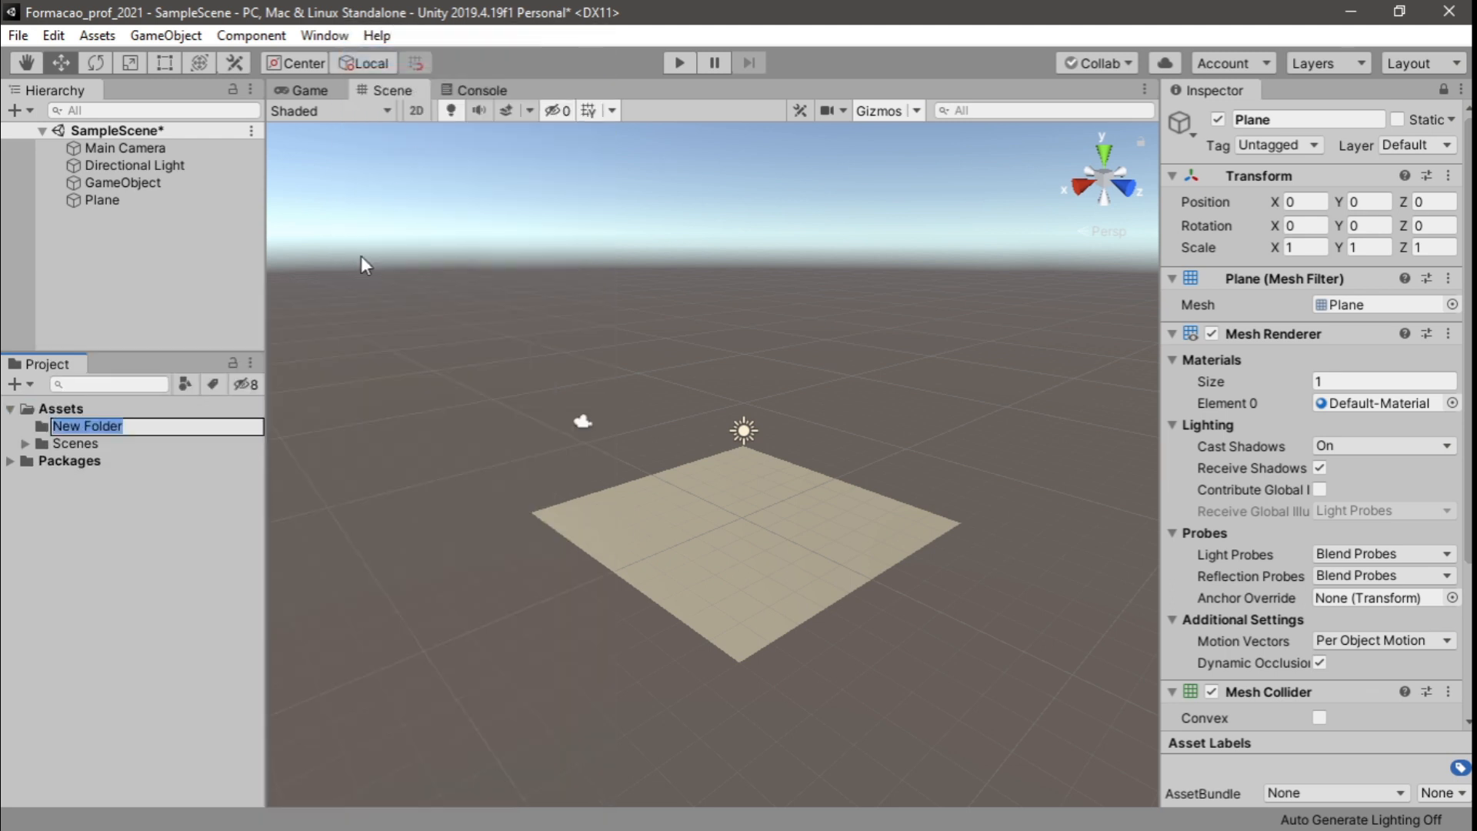
type("Scripts")
key("Return")
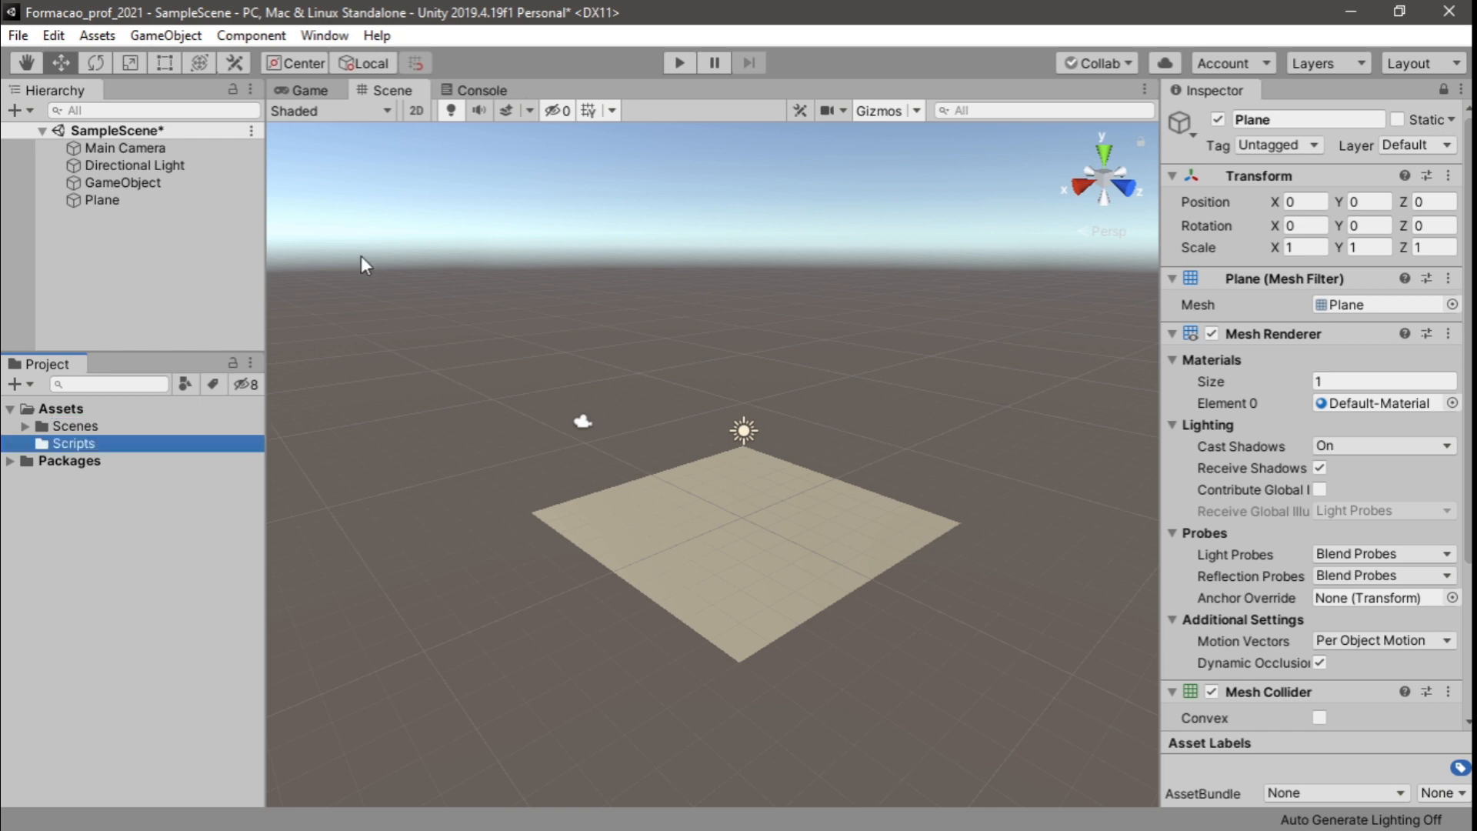
Create a folder named Art inside the project's Assets folder
right_click(71, 409)
mouse_move(200, 307)
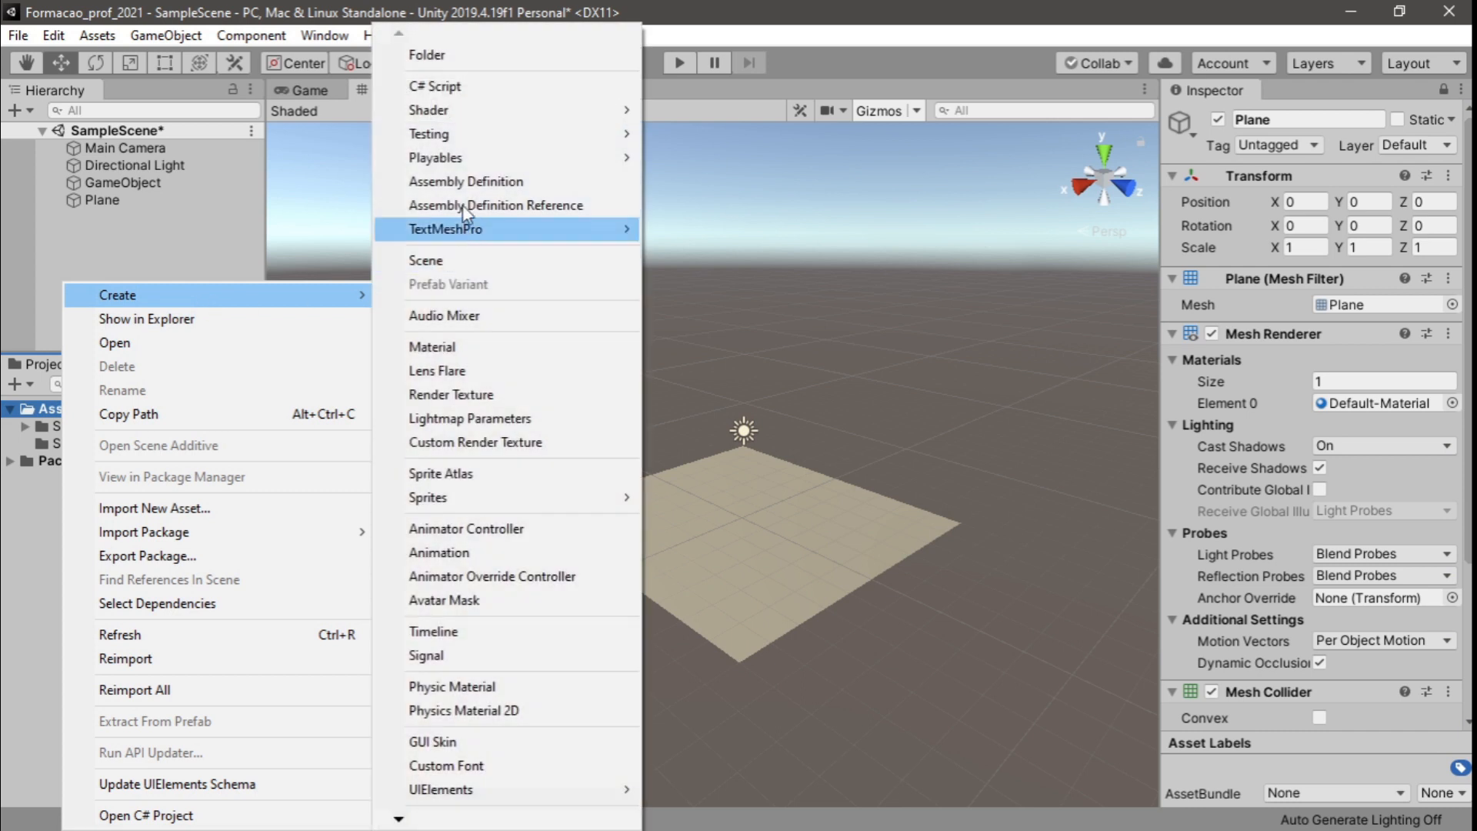
left_click(454, 62)
type("A")
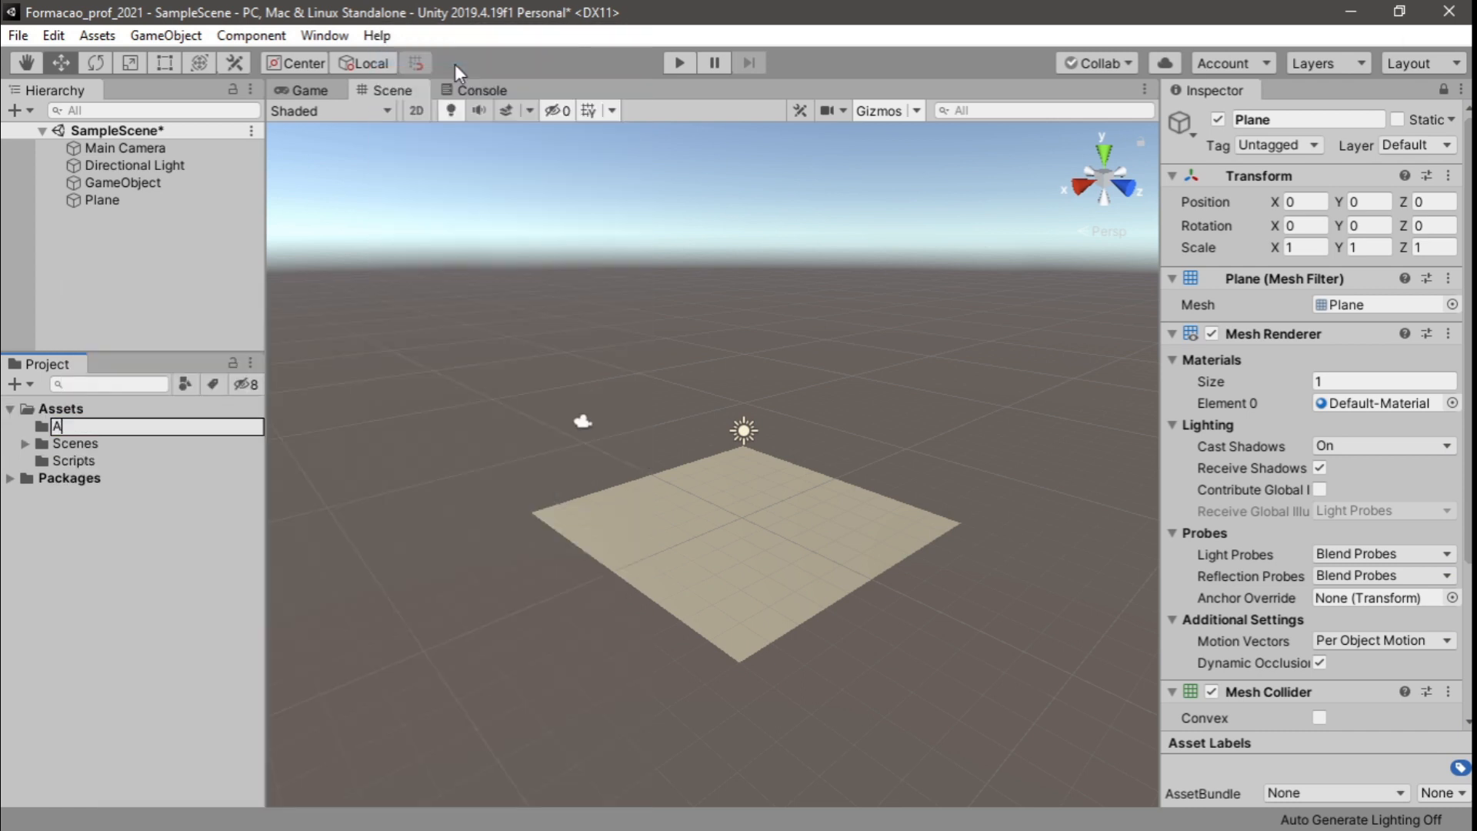
type("rt")
key("Return")
Create a subfolder named Modelos3D inside the Art folder
right_click(63, 428)
mouse_move(218, 298)
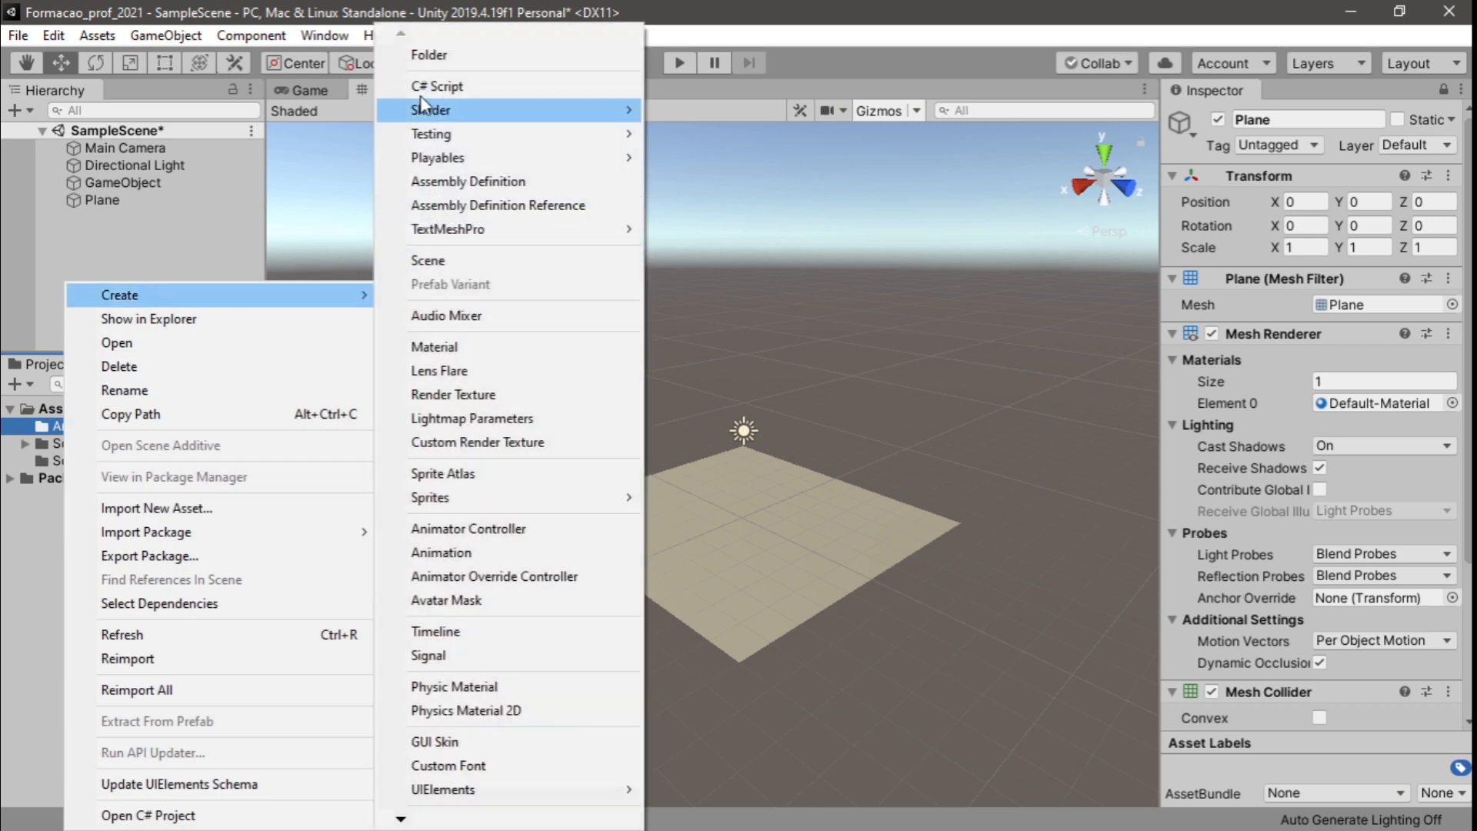
left_click(423, 56)
type("Model")
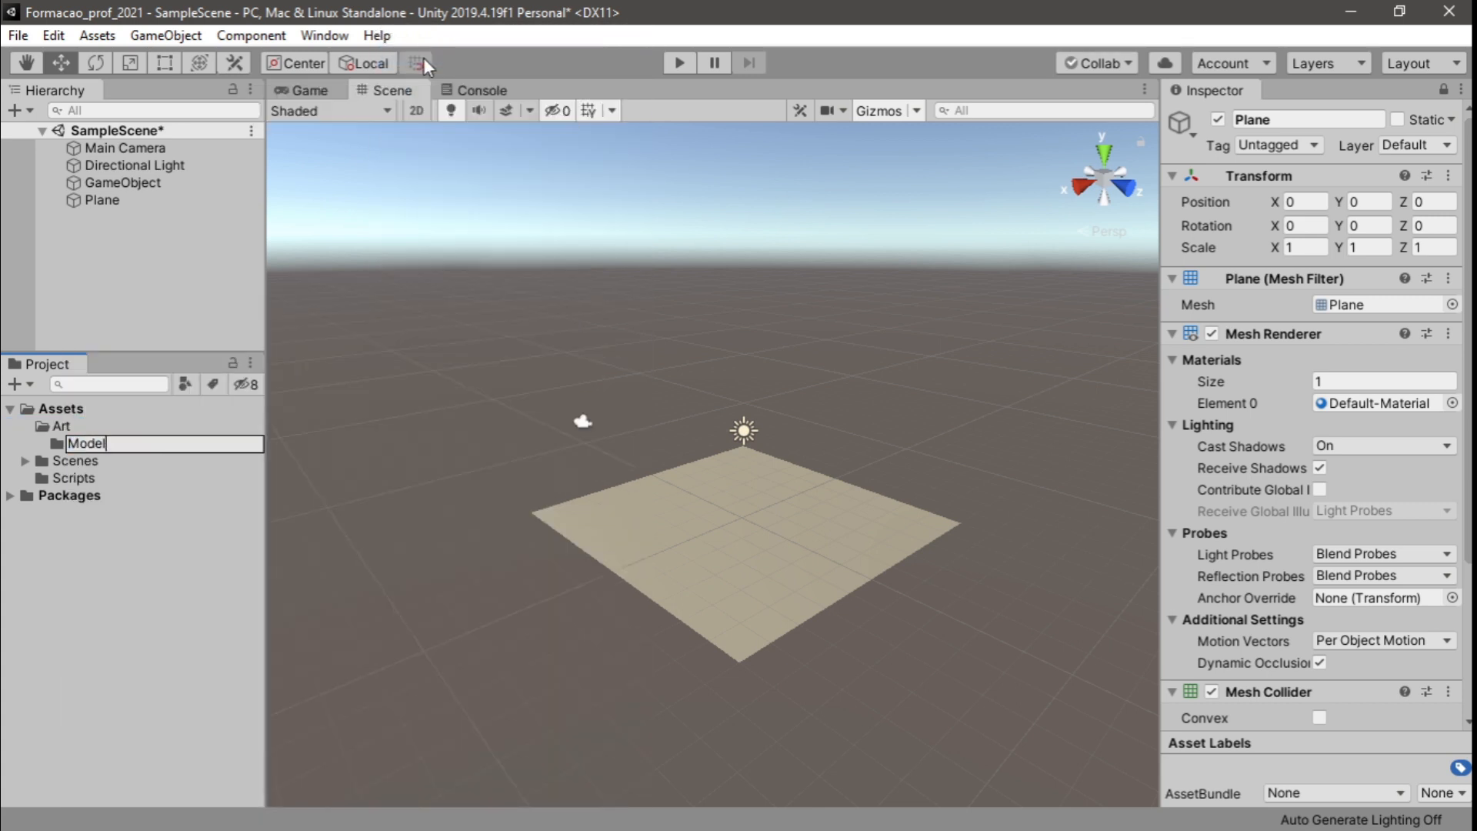
type("os3D")
key("Return")
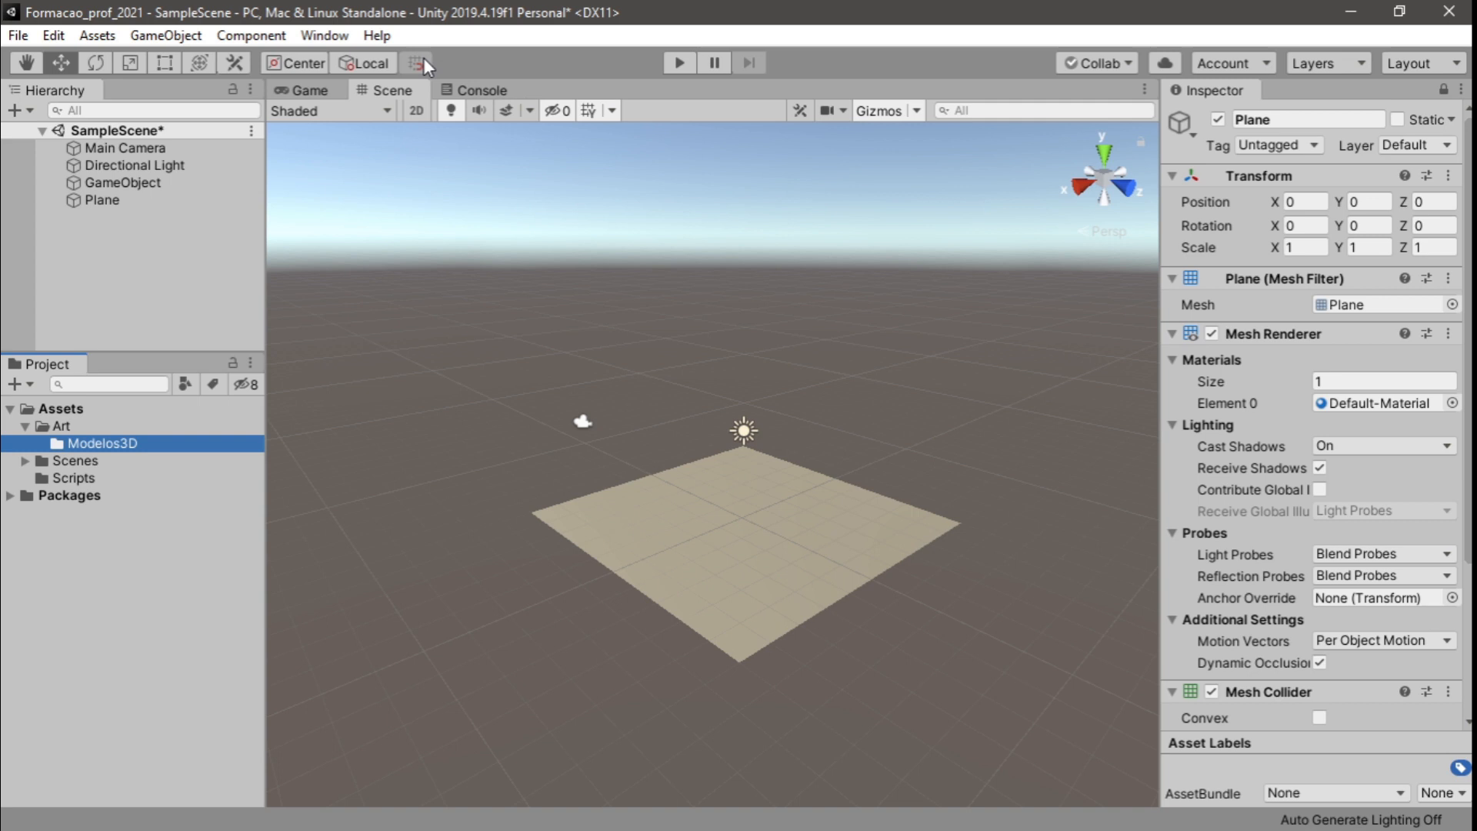
Create a subfolder named Texturas inside the Art folder
right_click(56, 421)
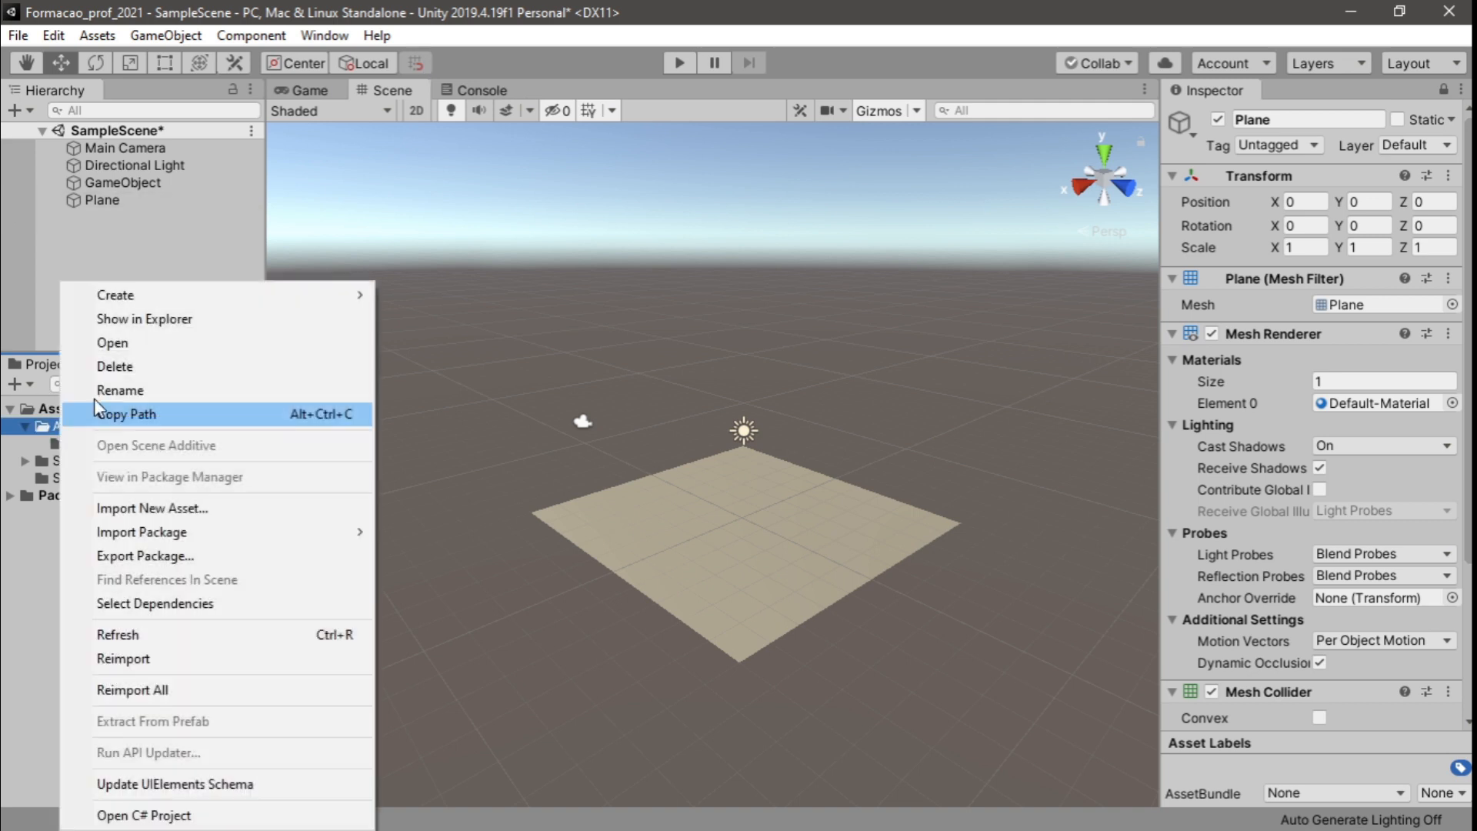
mouse_move(211, 306)
left_click(460, 59)
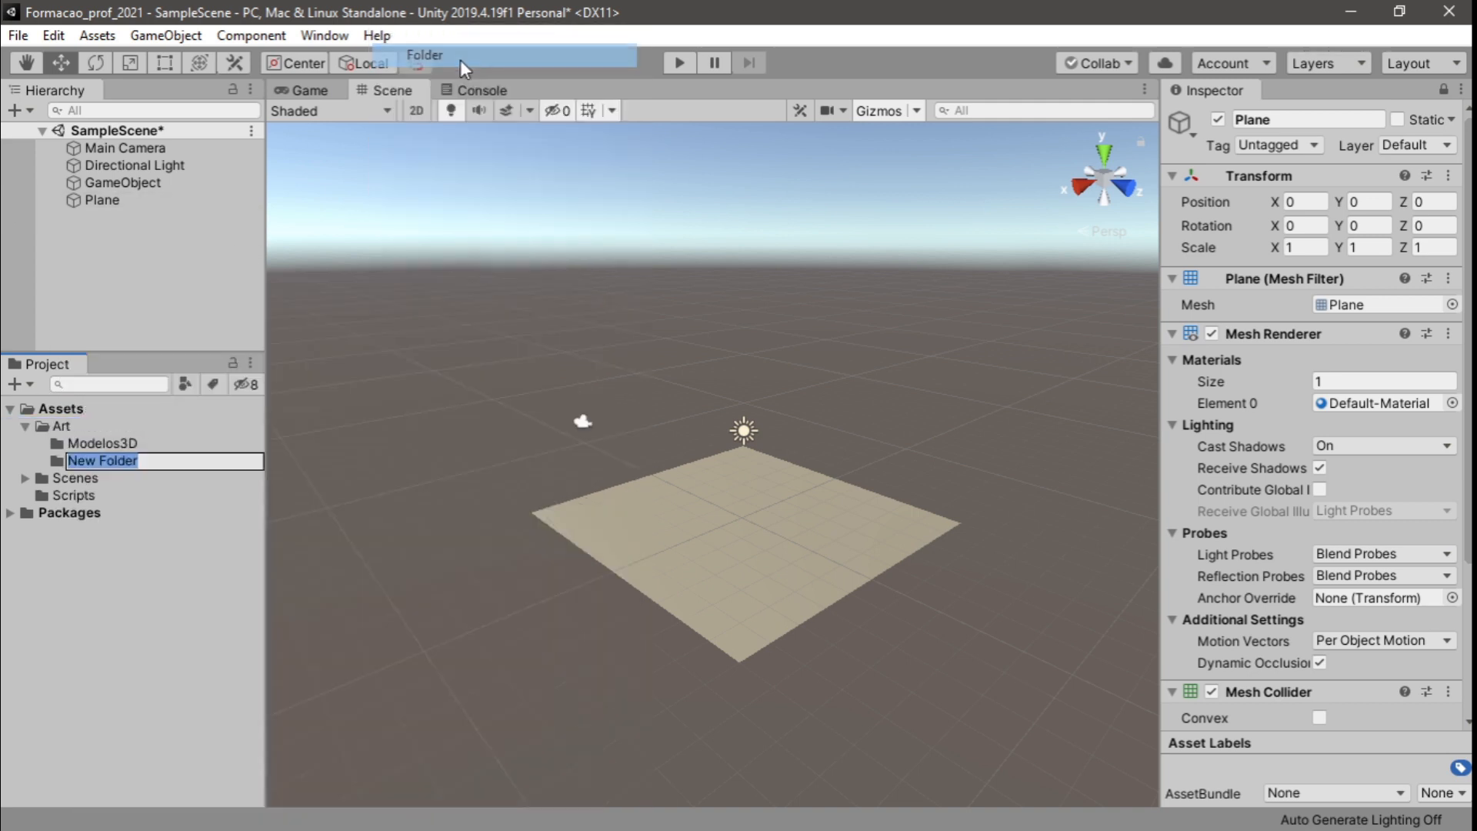
type("Texturas")
key("Return")
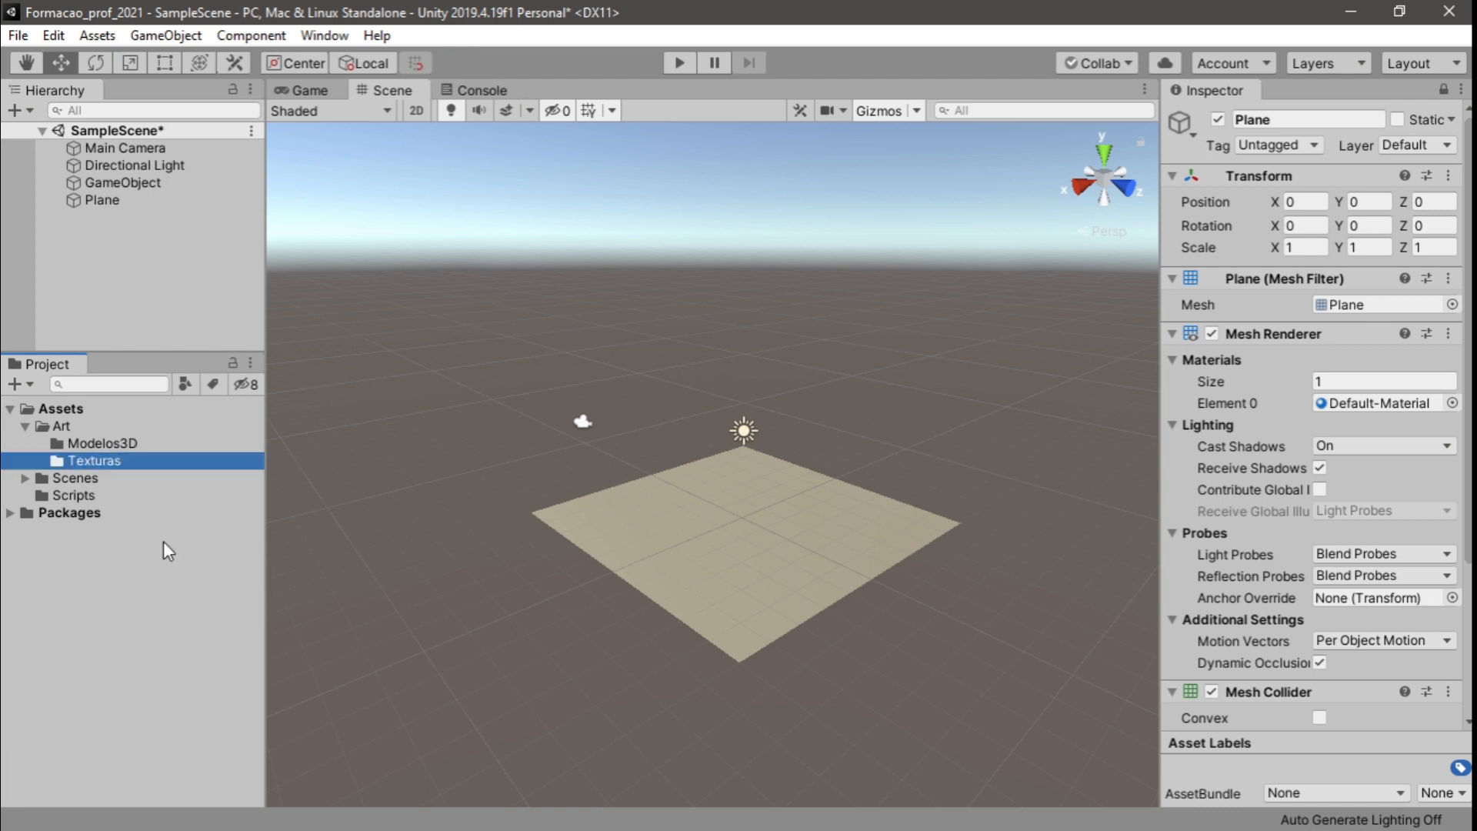
Create a subfolder named Audio inside the Art folder
right_click(80, 423)
mouse_move(169, 295)
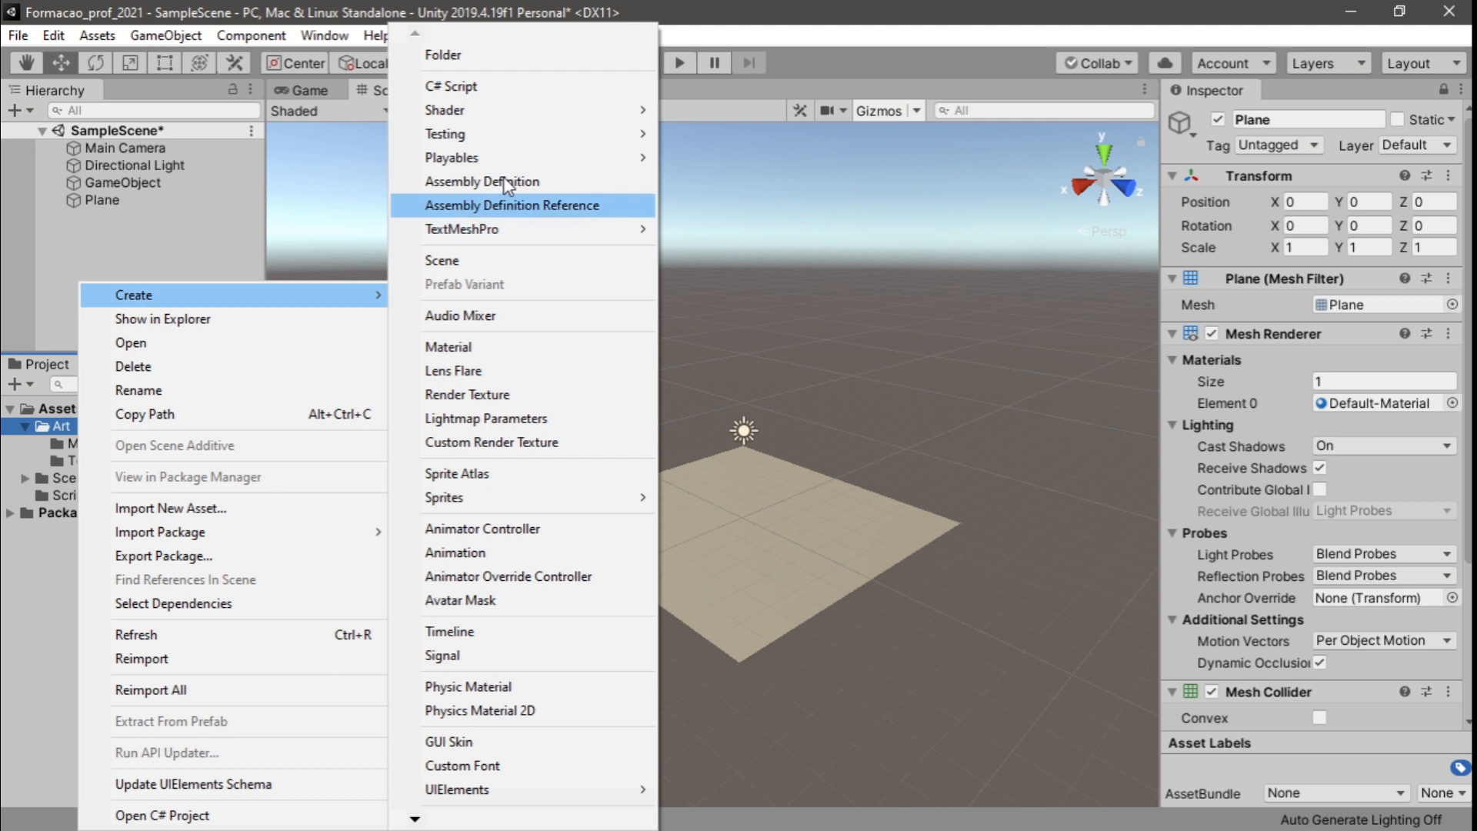
left_click(446, 55)
type("Audio")
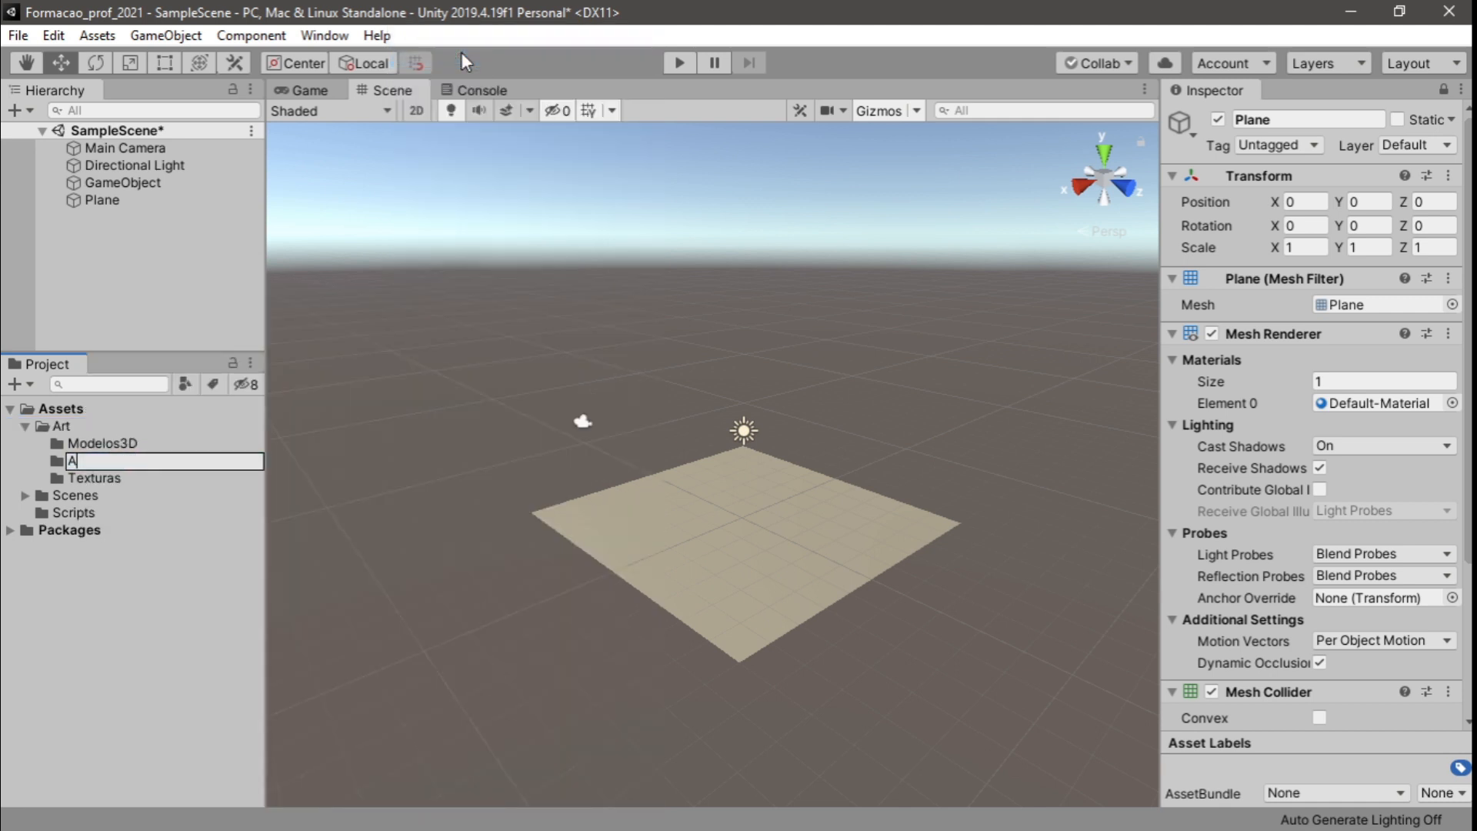
key("Return")
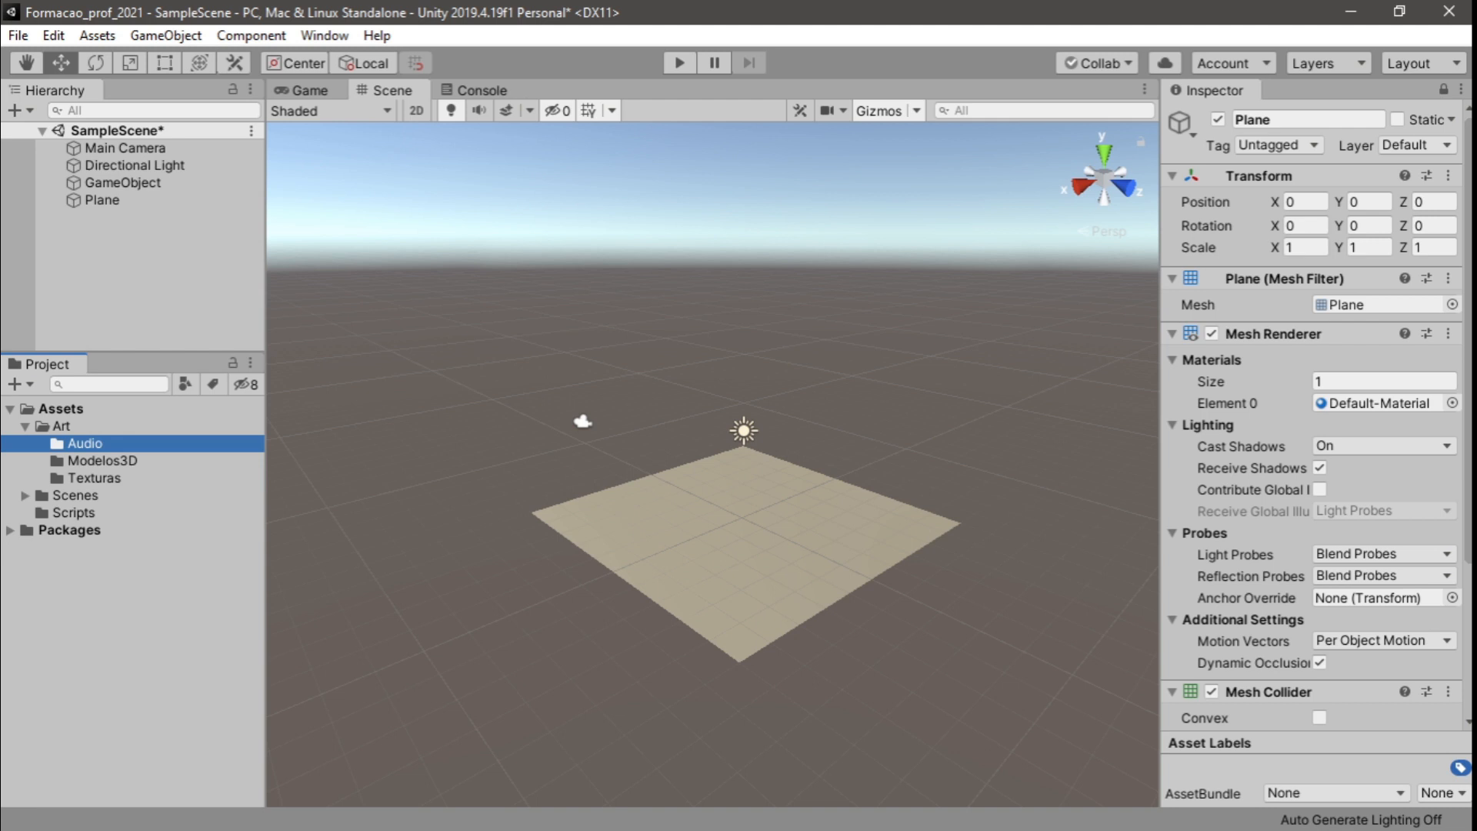
Import asus tuf logo.jpg from the Pictures folder in File Explorer into Unity's Texturas folder and expand that folder
key("alt+Tab")
left_click_drag(606, 92, 828, 158)
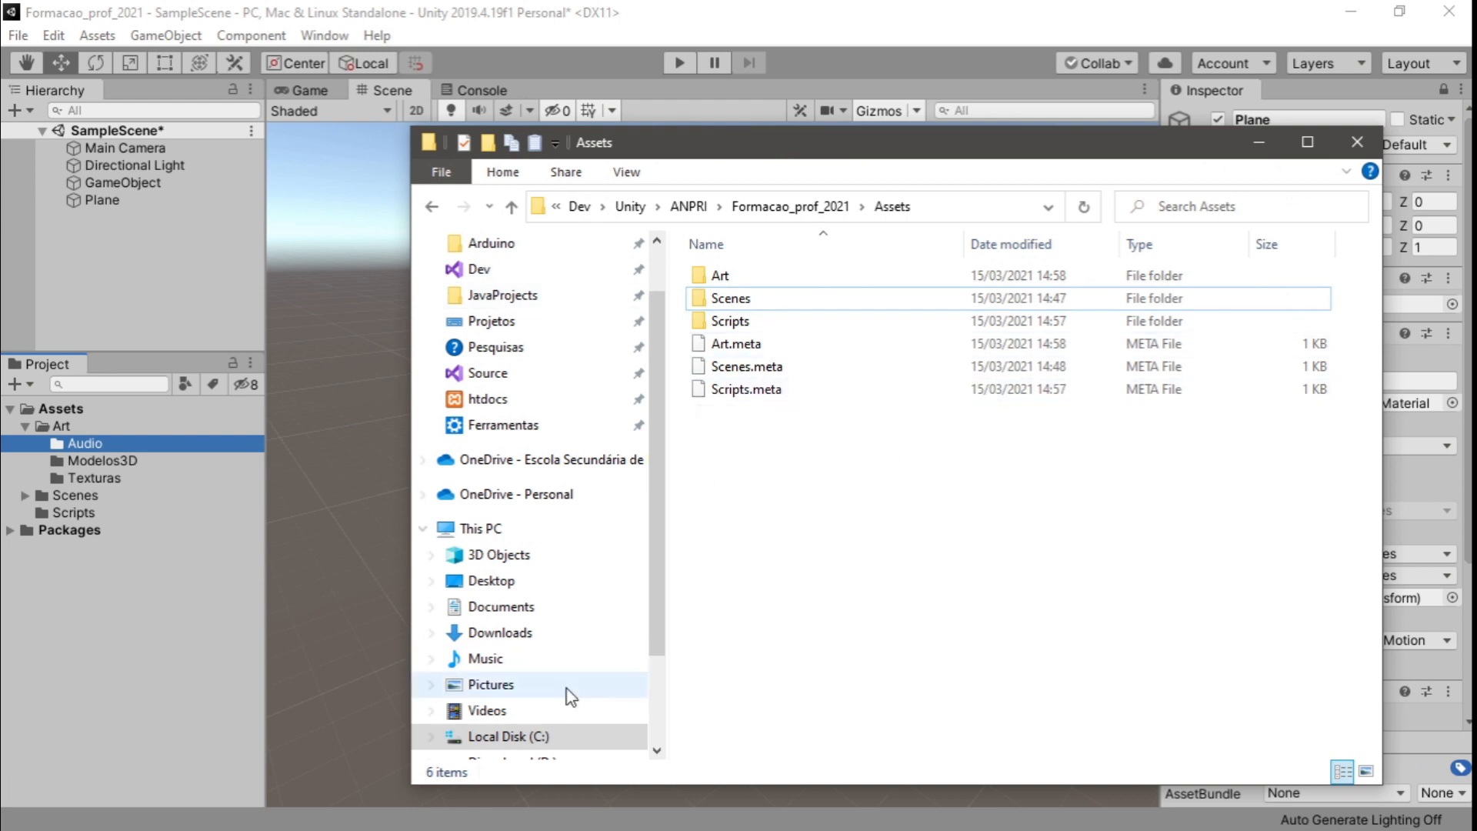
left_click(492, 685)
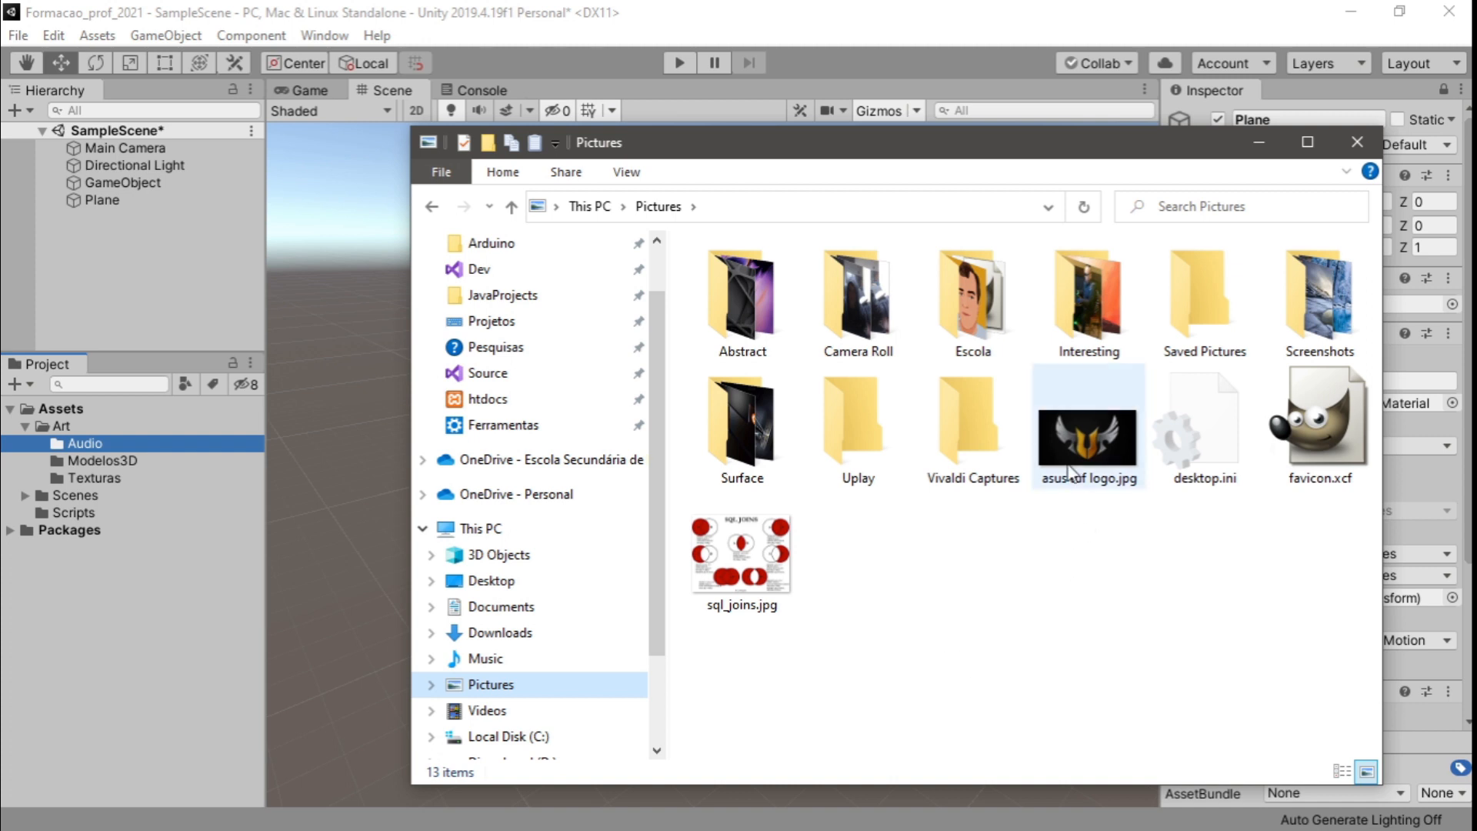
left_click_drag(1092, 458, 107, 477)
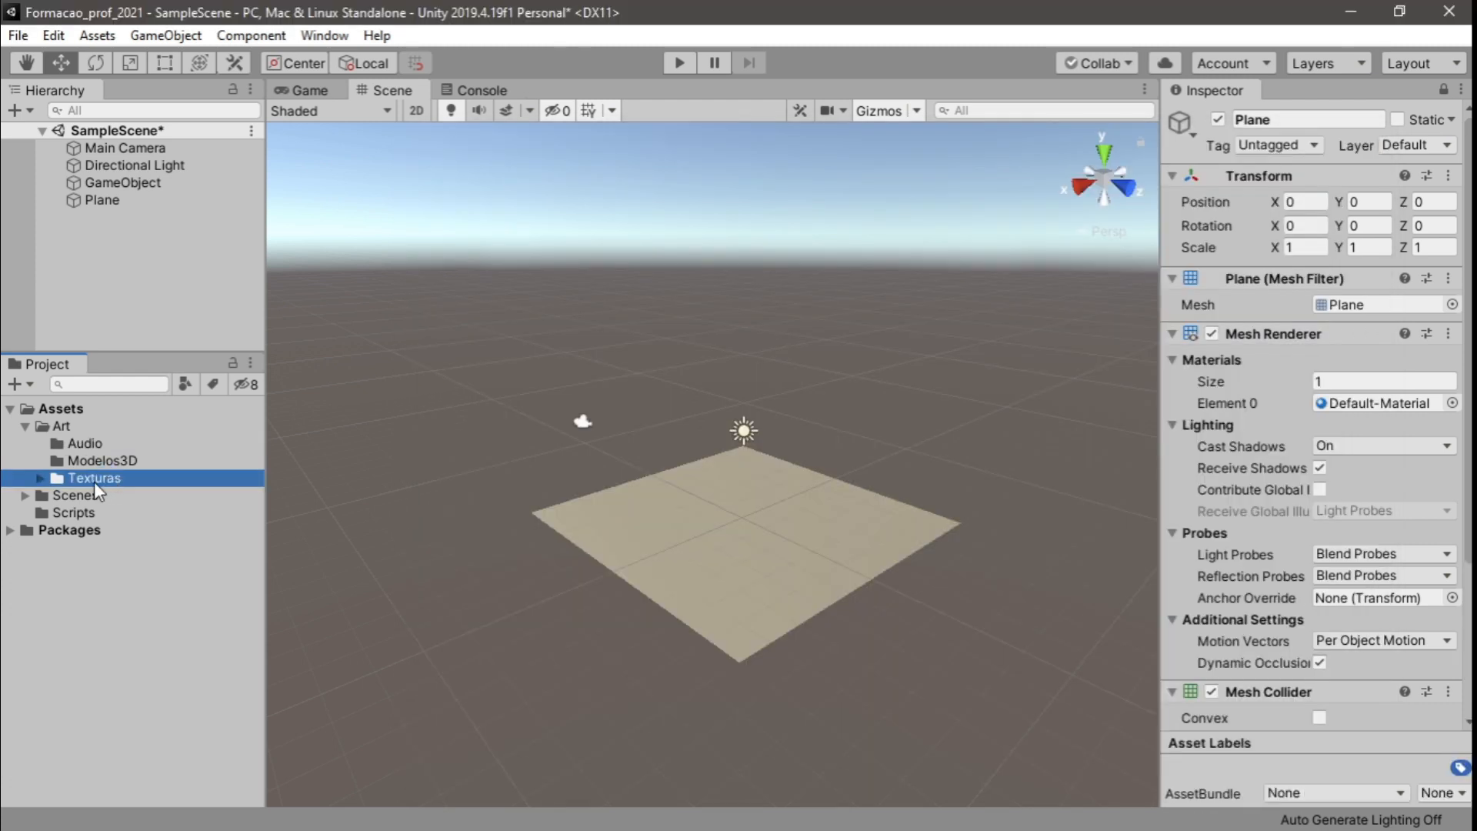
left_click(39, 479)
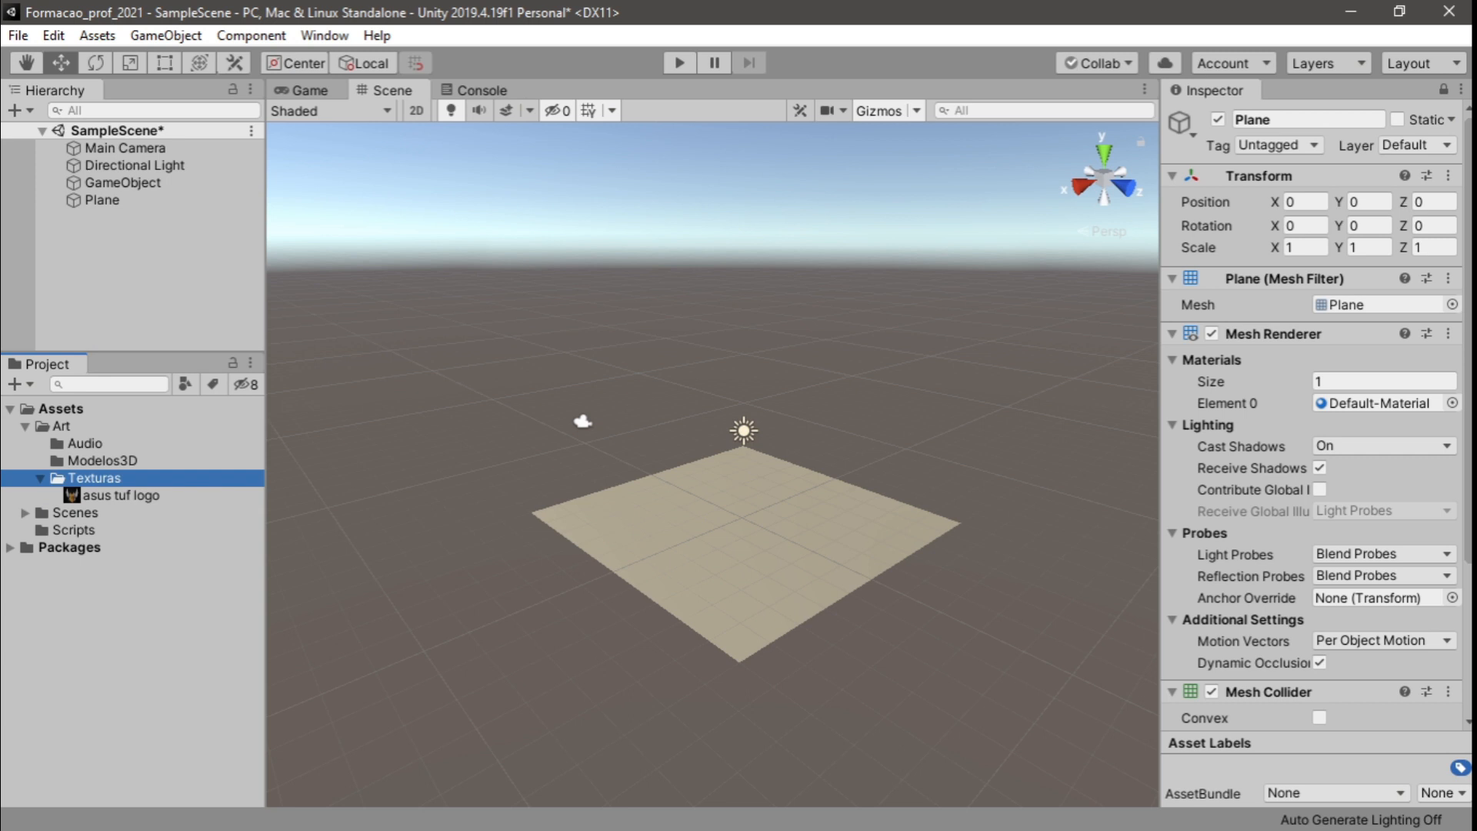
Switch to File Explorer, examine the contents of the project's Assets > Art > Texturas folder, and return to Unity
key("alt+Tab")
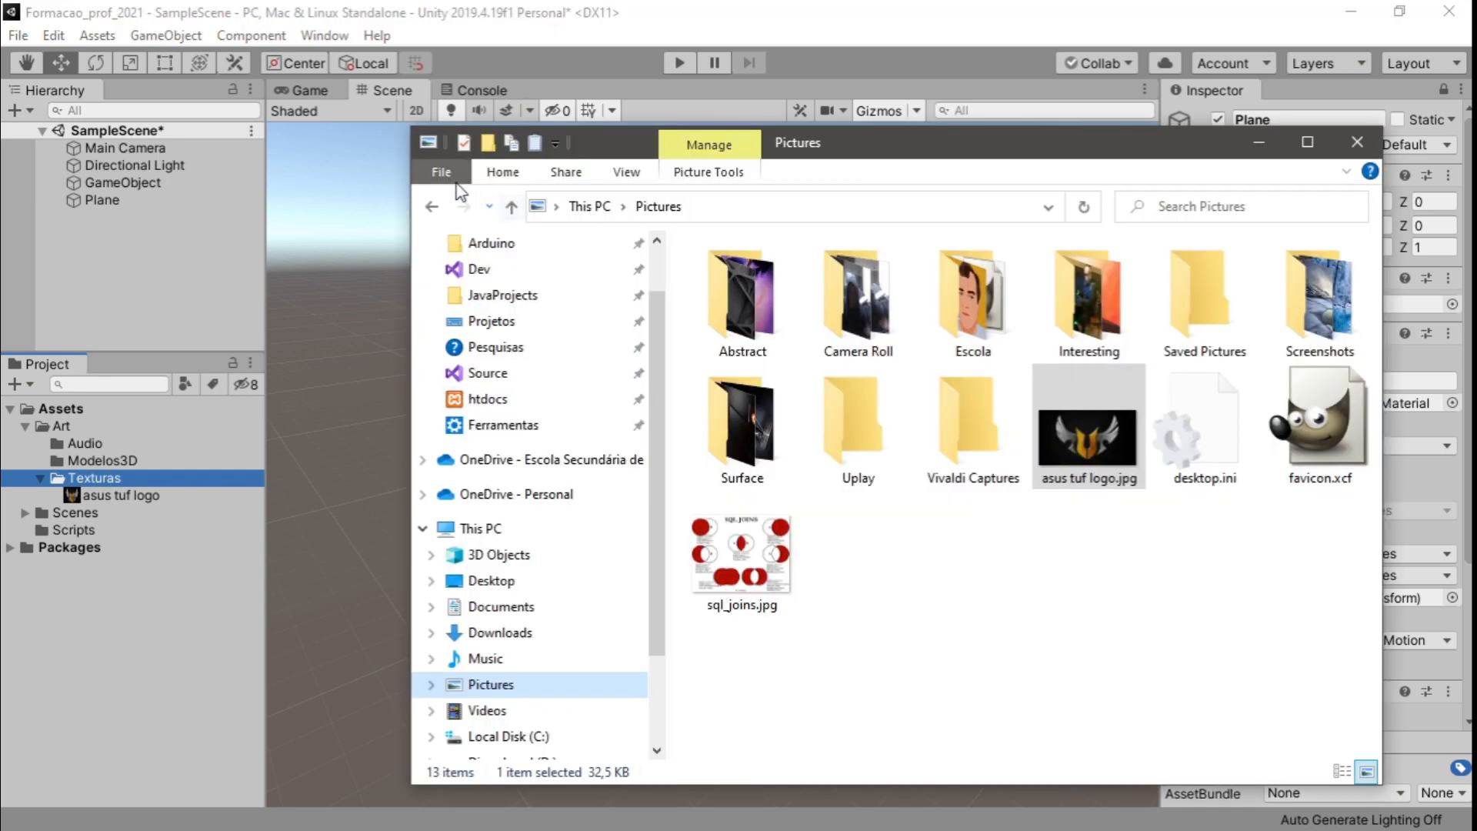
left_click(431, 206)
double_click(731, 277)
double_click(731, 321)
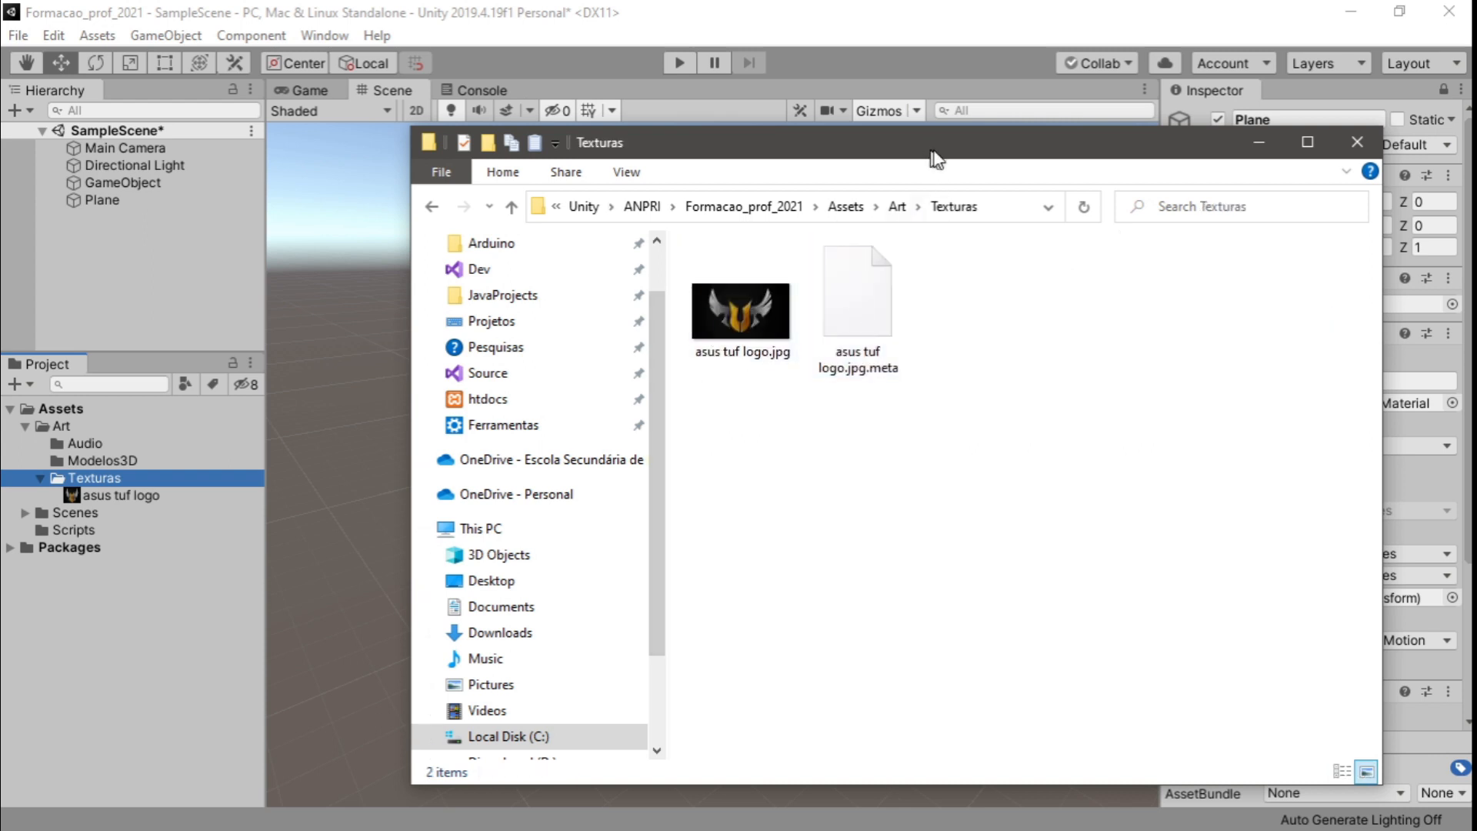
key("alt+Tab")
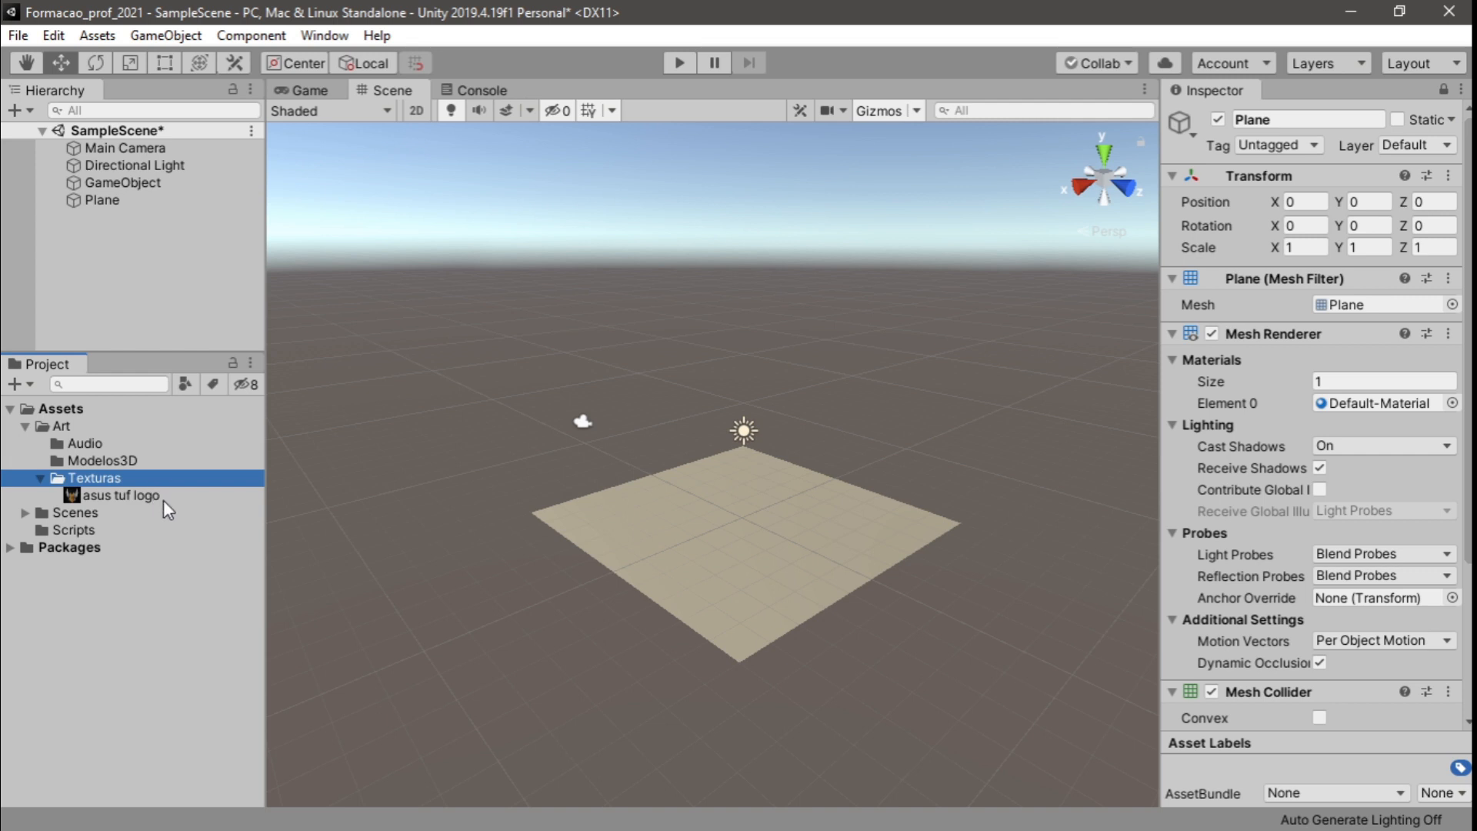
Open the asus tuf logo asset in Photos for editing and crop it to roughly the left half of the logo
right_click(142, 497)
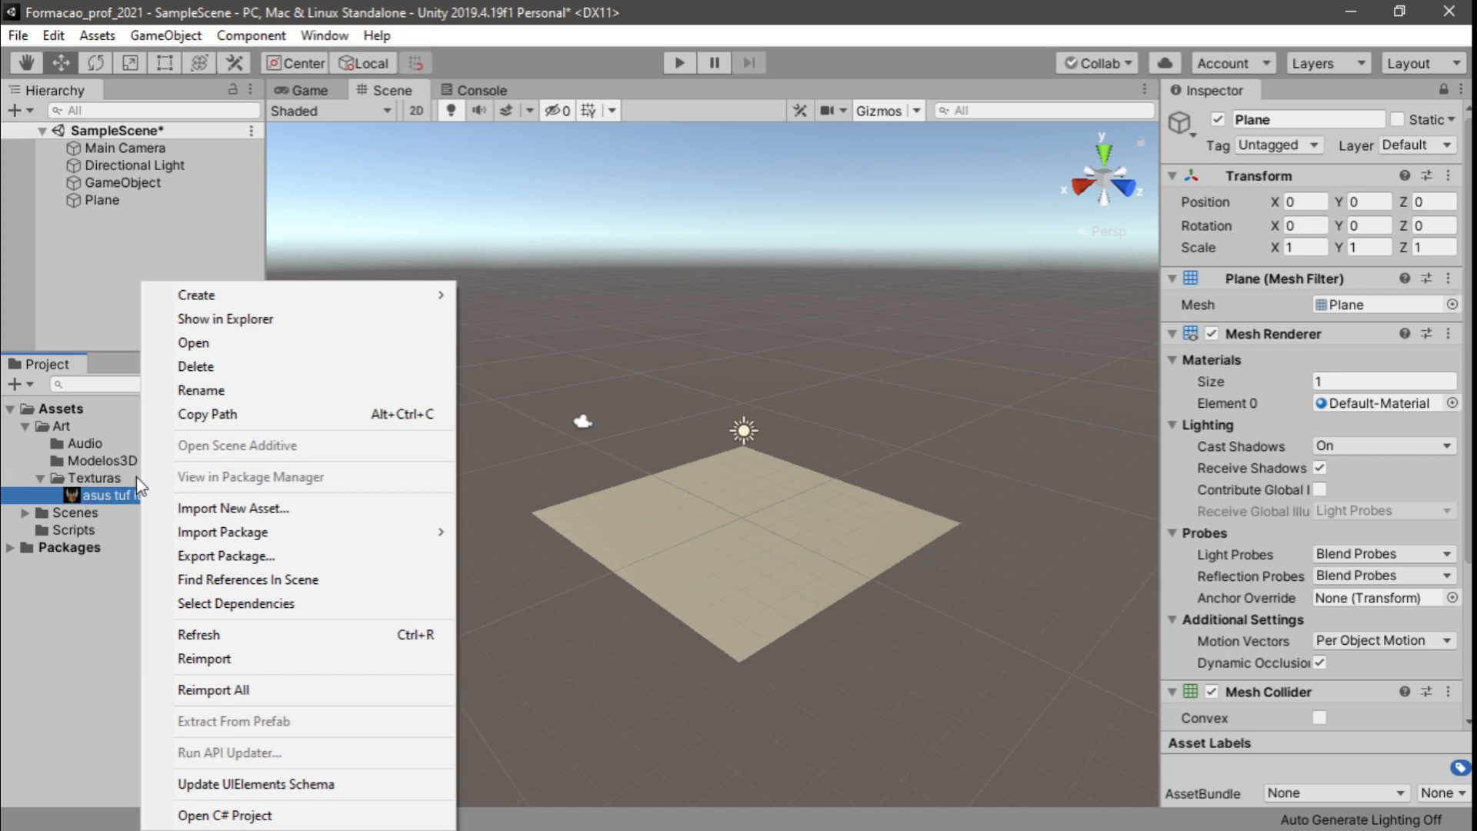
left_click(276, 343)
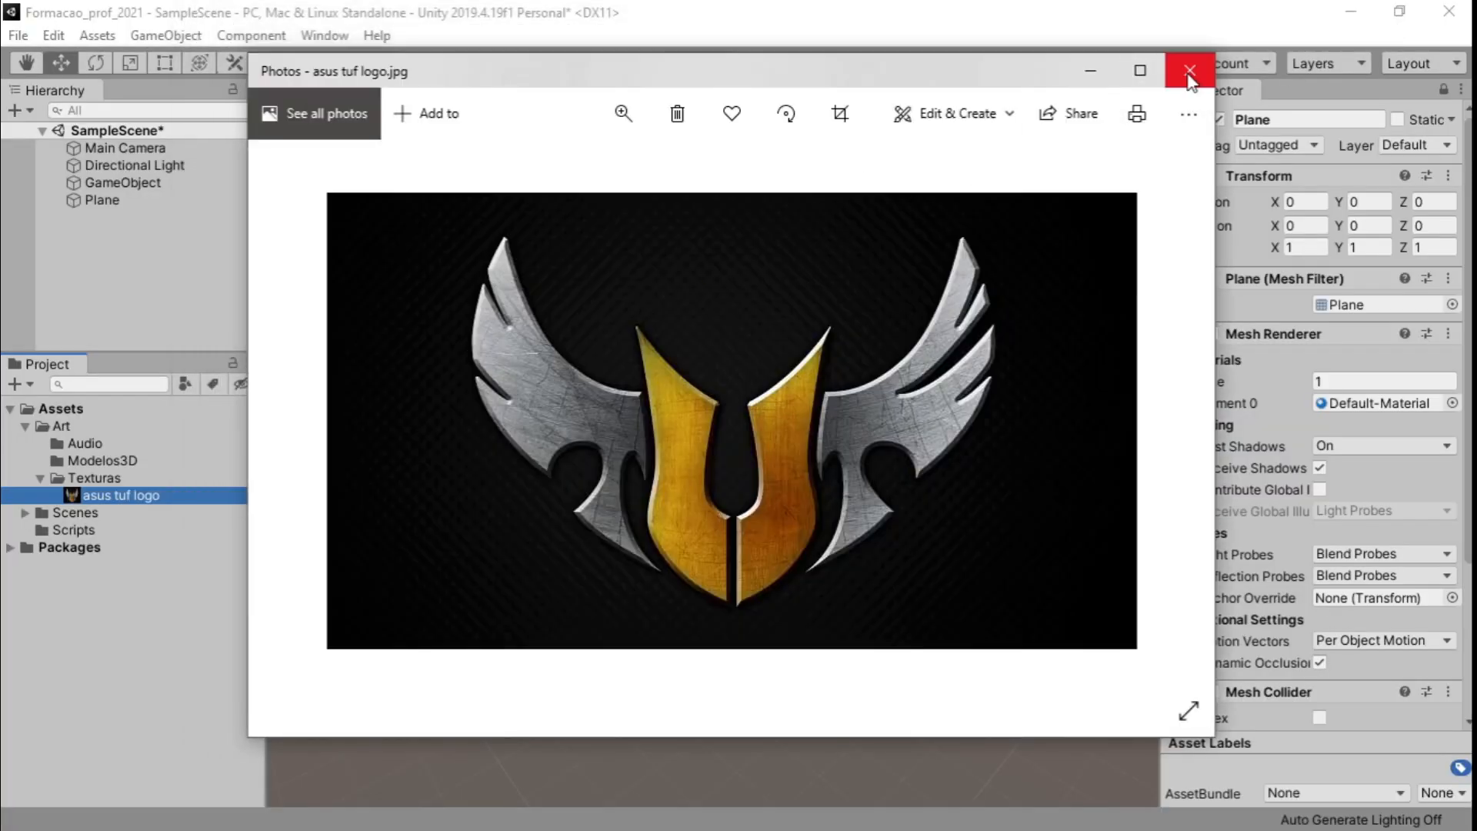
left_click(1010, 116)
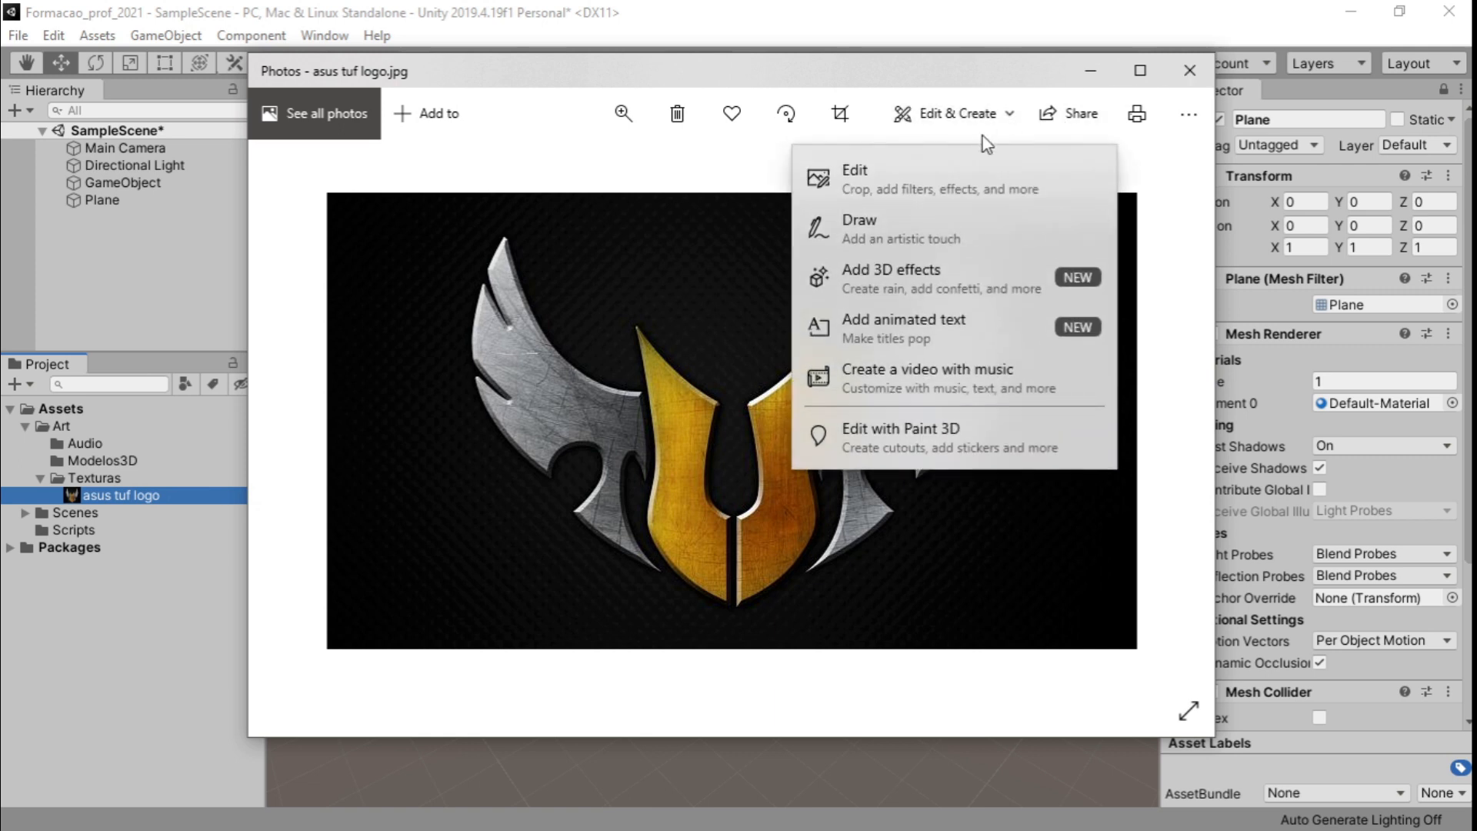
left_click(900, 181)
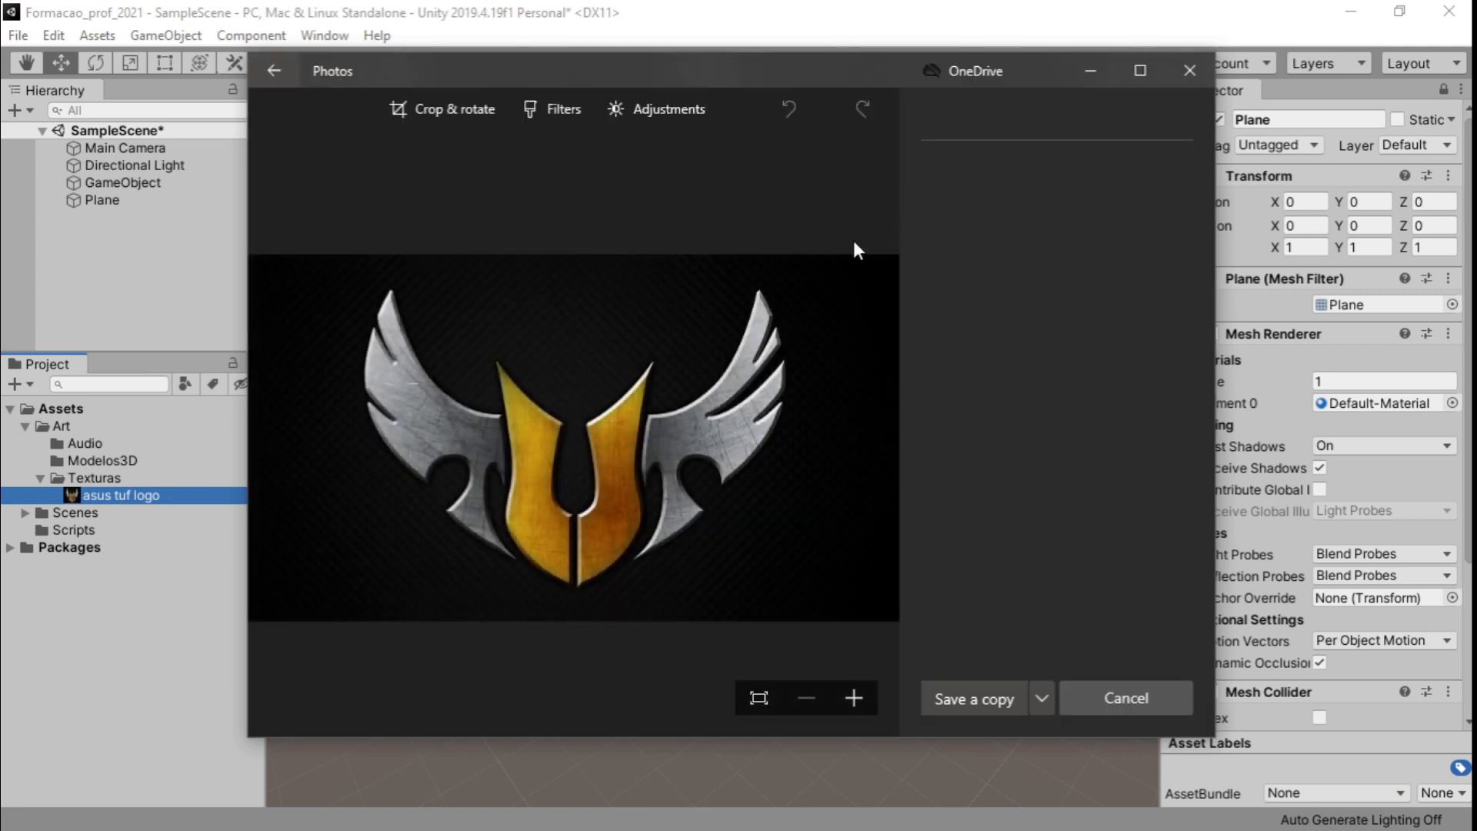
left_click_drag(858, 278, 577, 297)
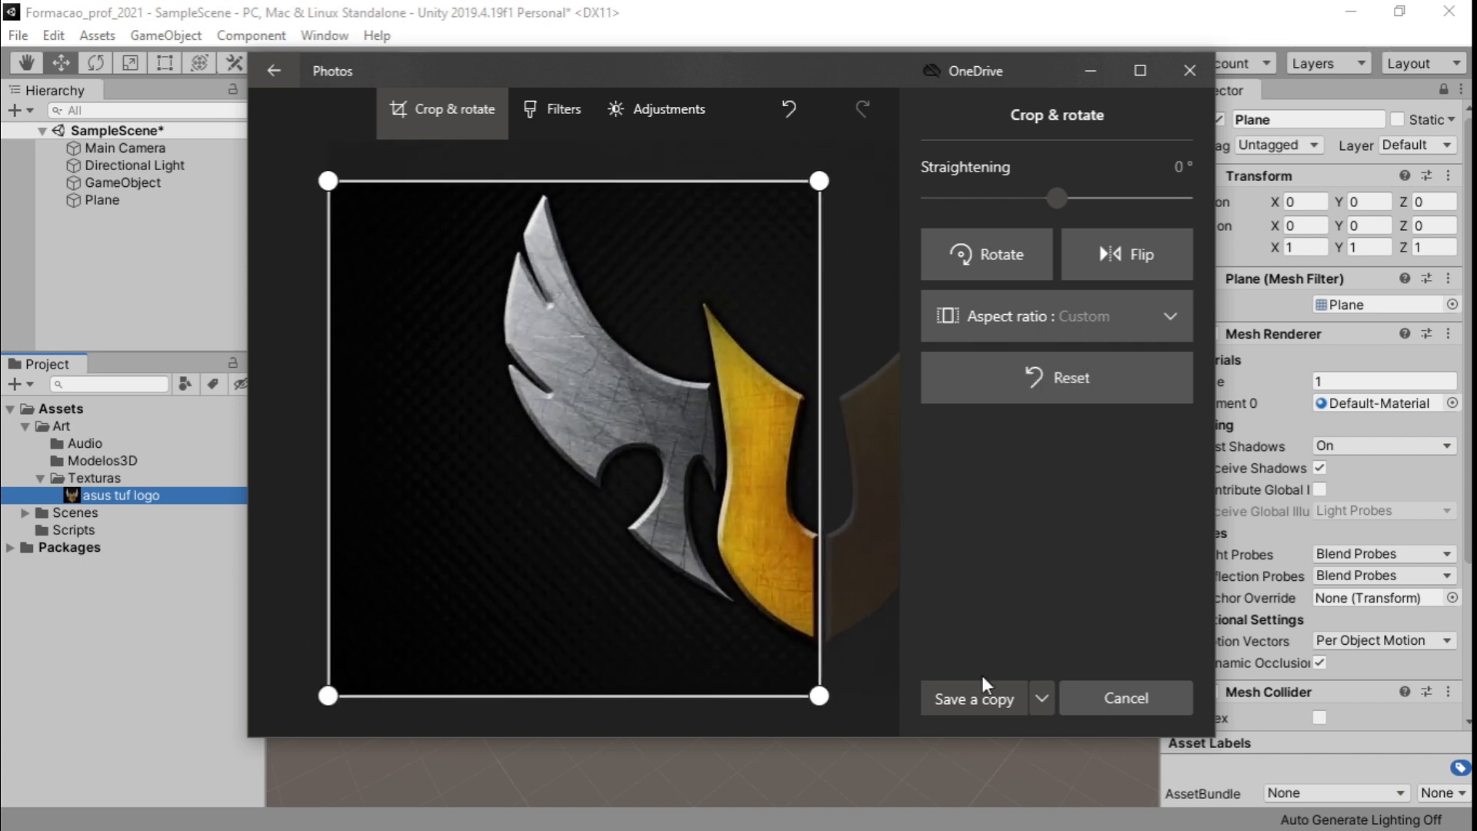
Save the cropped logo over the original image file and close Photos to return to Unity
left_click(1042, 700)
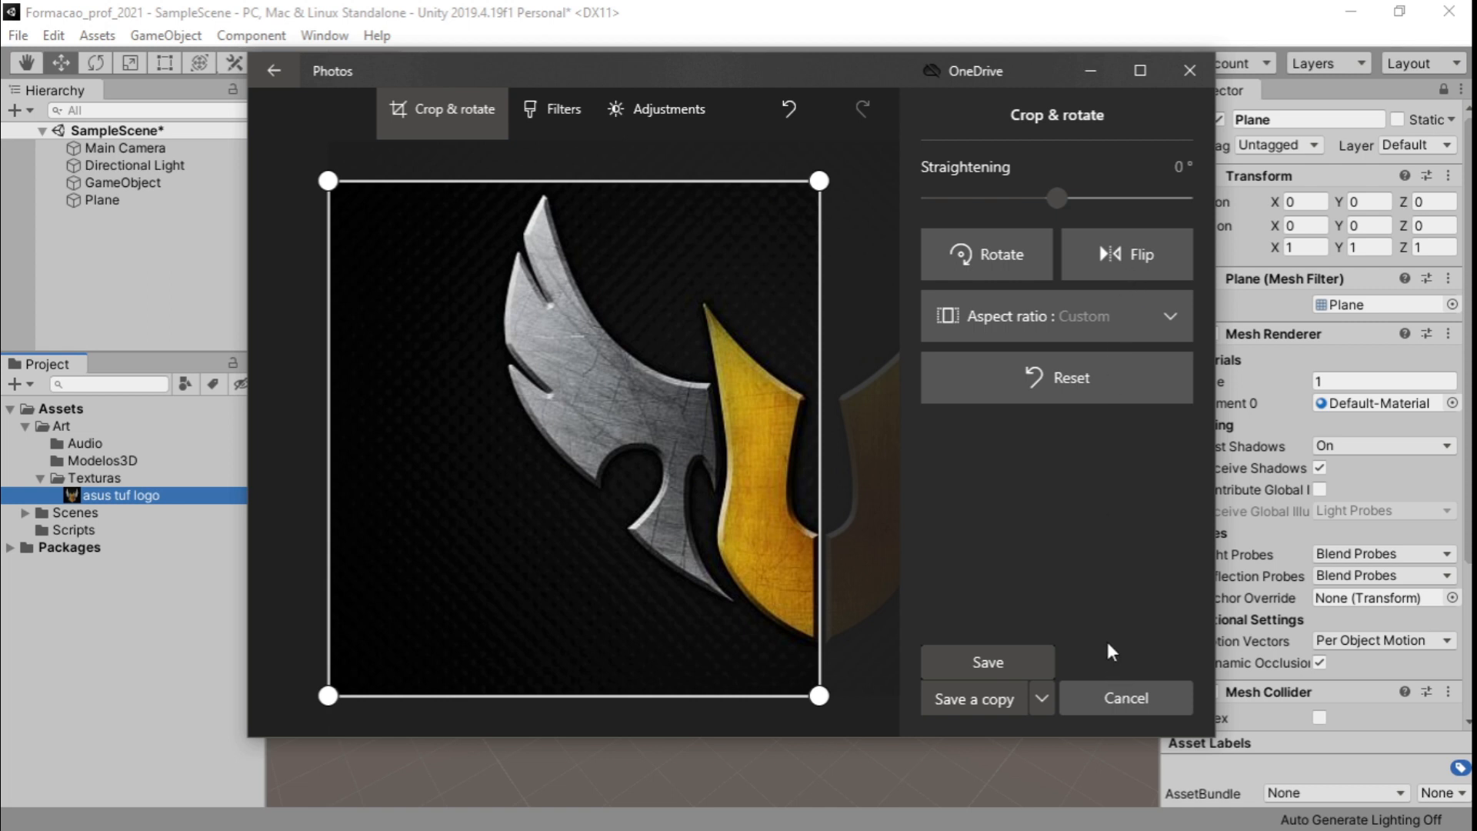
left_click(1123, 548)
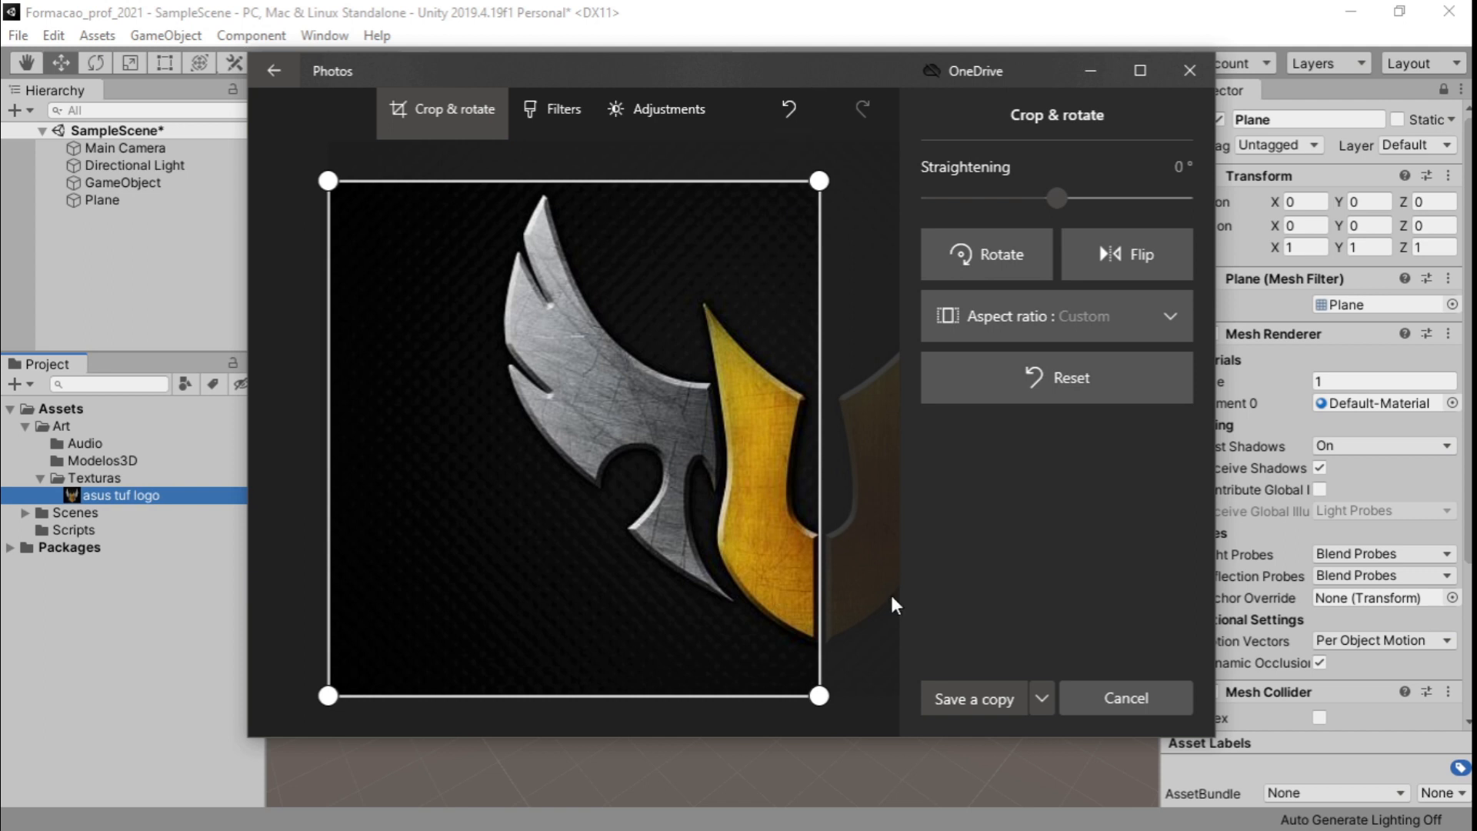
left_click(1042, 699)
left_click(989, 659)
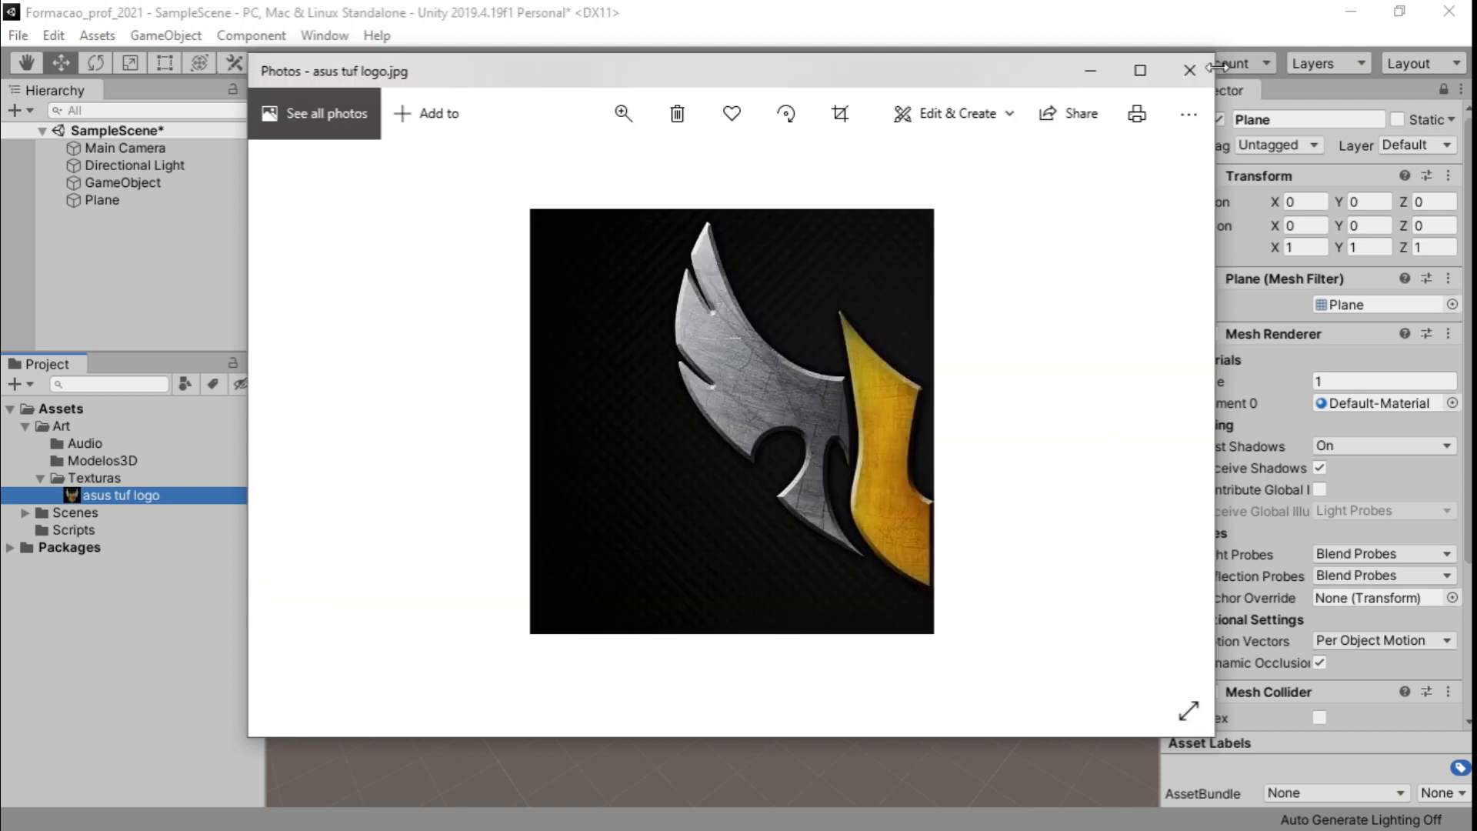
left_click(1190, 67)
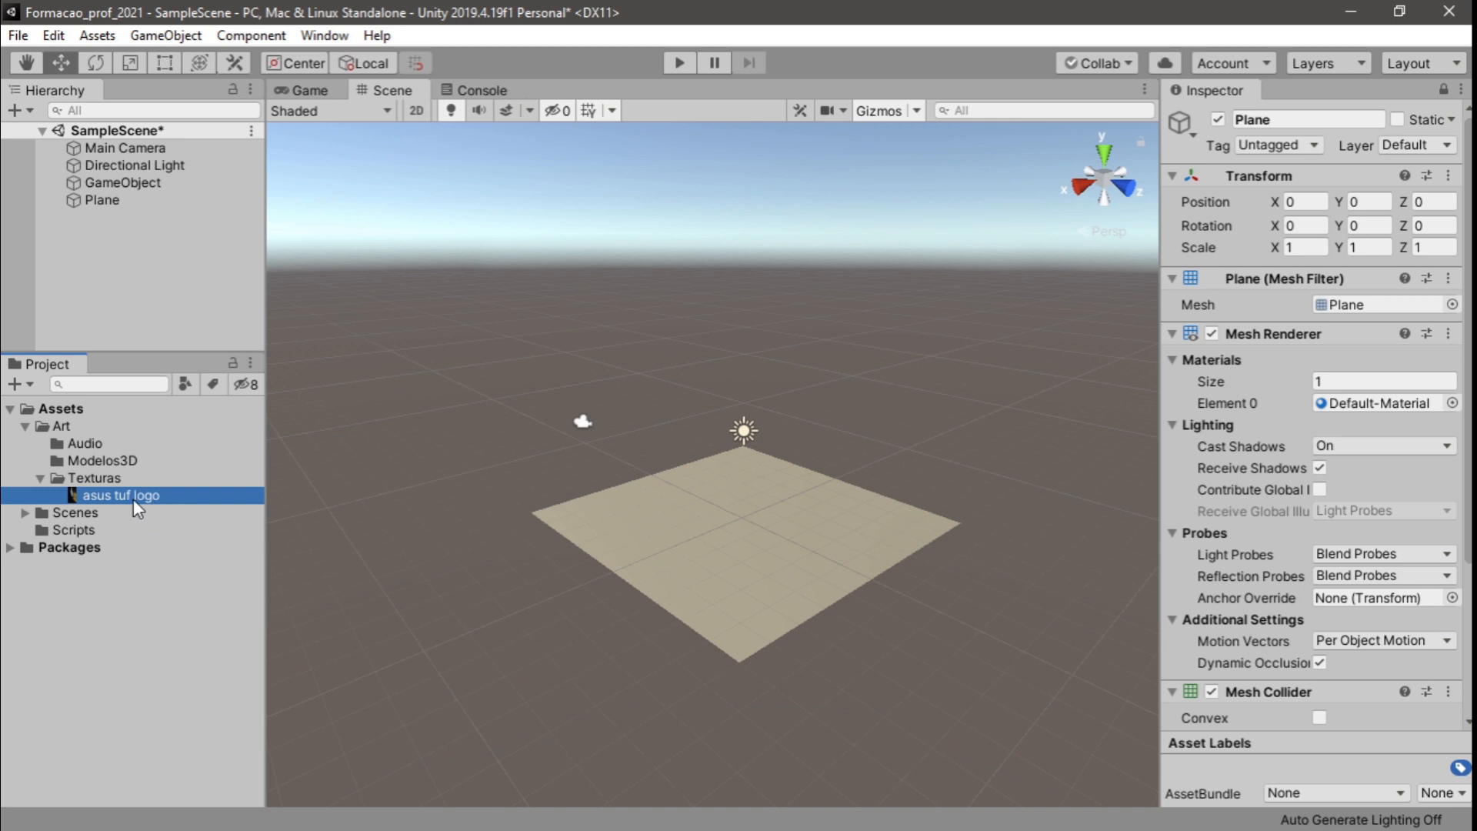
Select the asus tuf logo texture and the Plane object in turn and examine the properties shown in the Inspector
left_click(119, 469)
left_click(109, 498)
scroll(1253, 593, "down", 5)
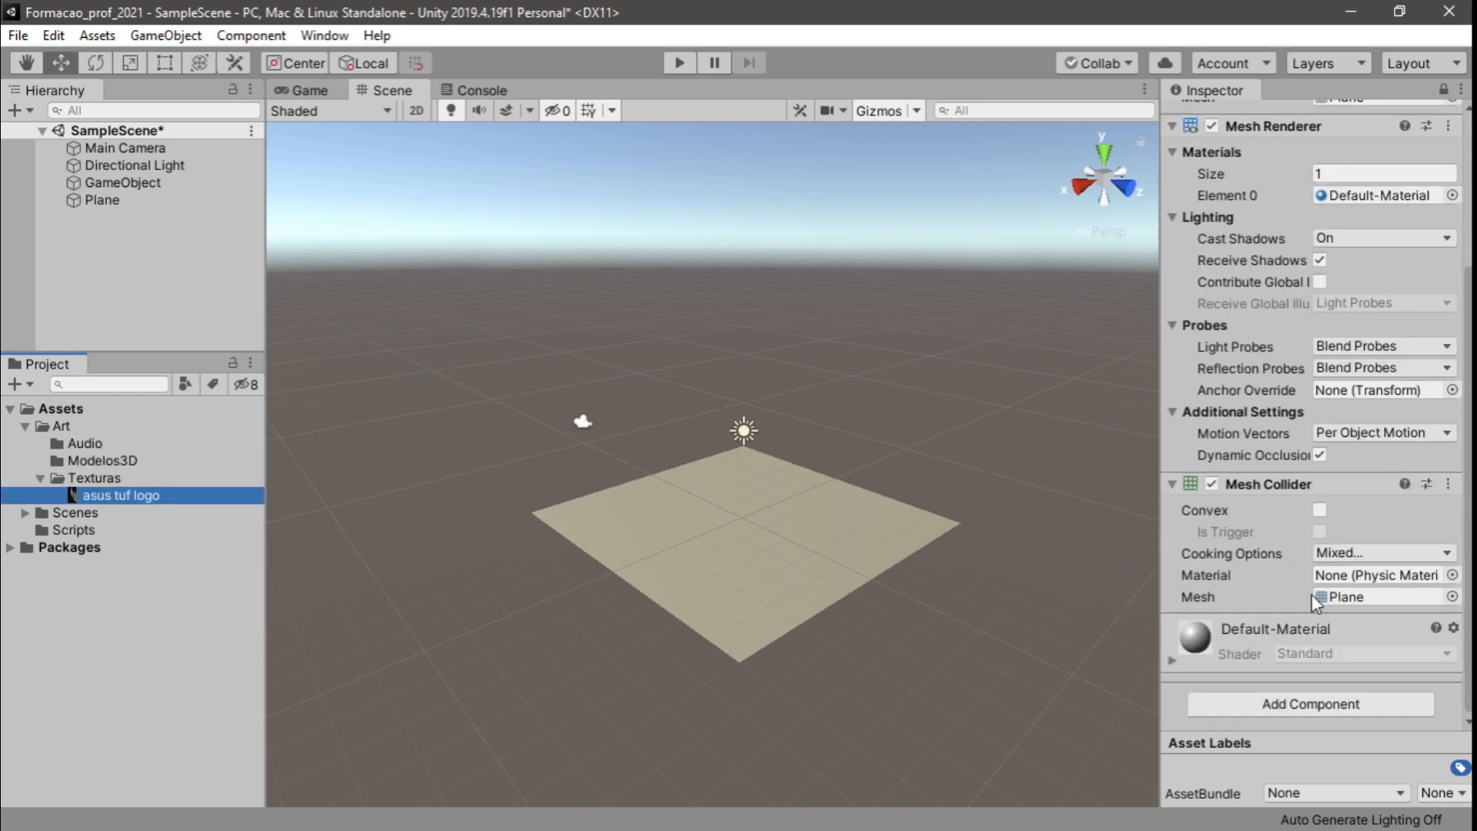
left_click(117, 201)
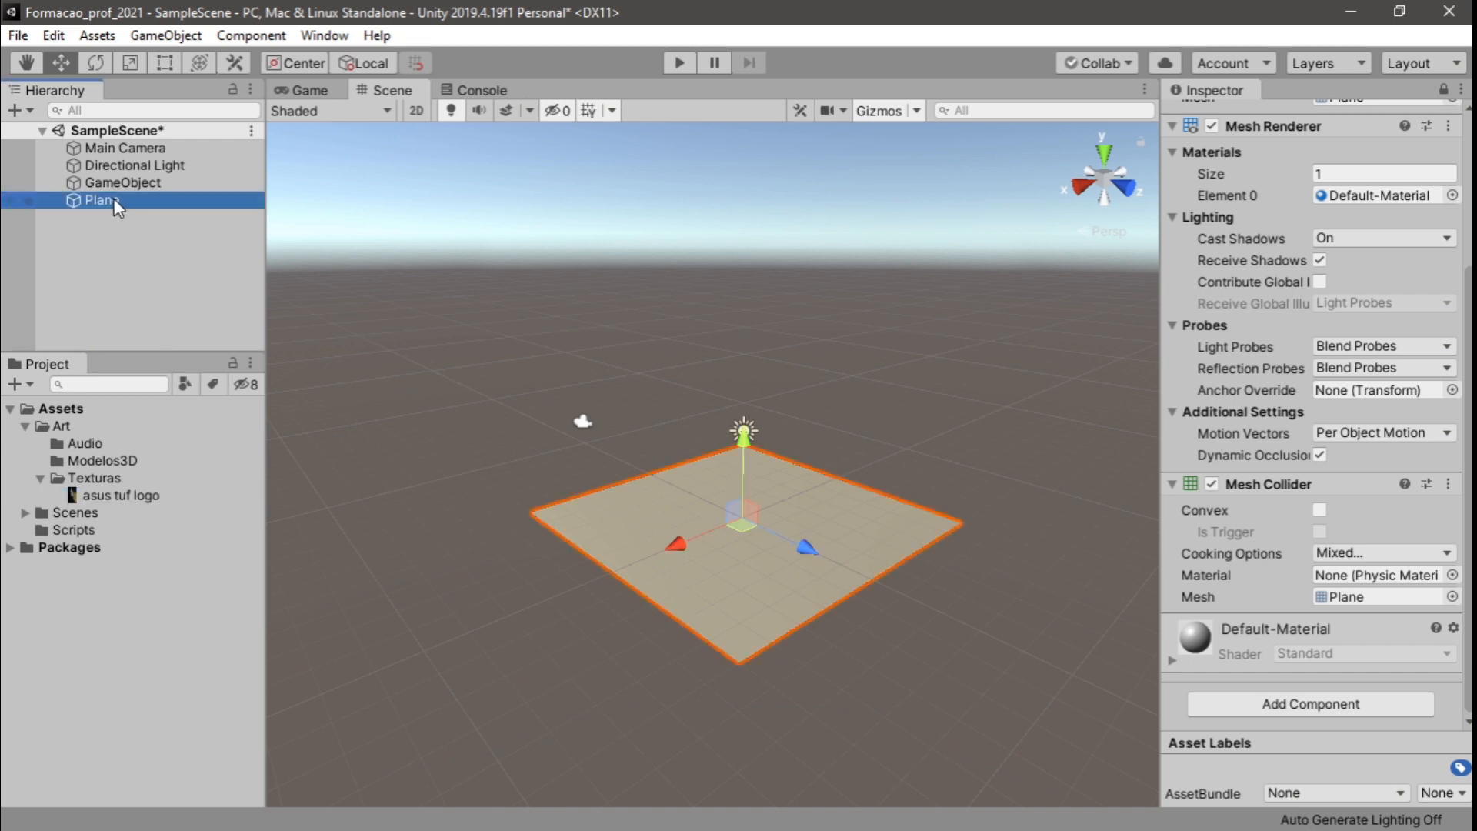
left_click(139, 493)
right_click(139, 495)
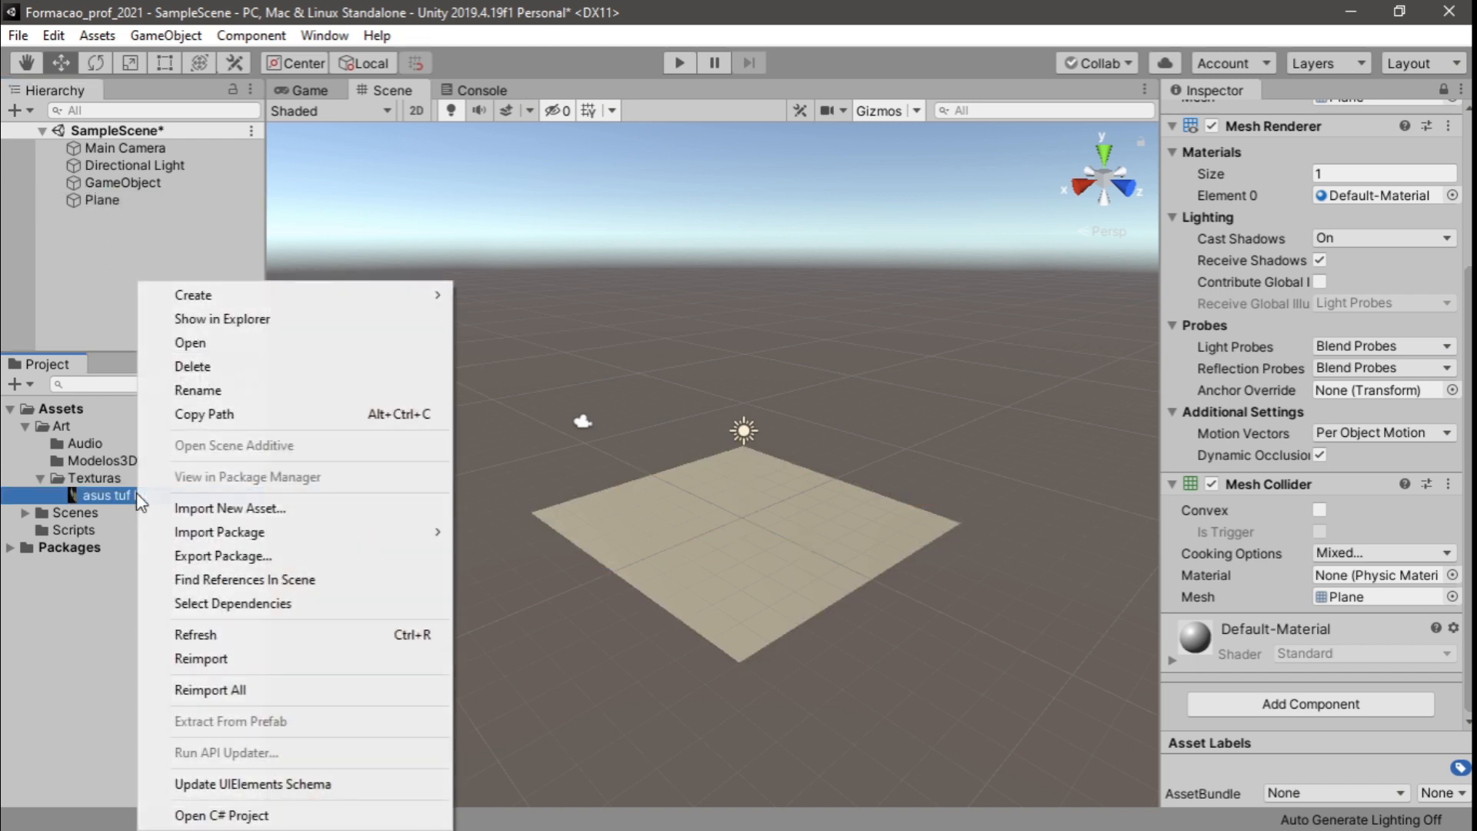
left_click(1312, 356)
scroll(1263, 392, "up", 5)
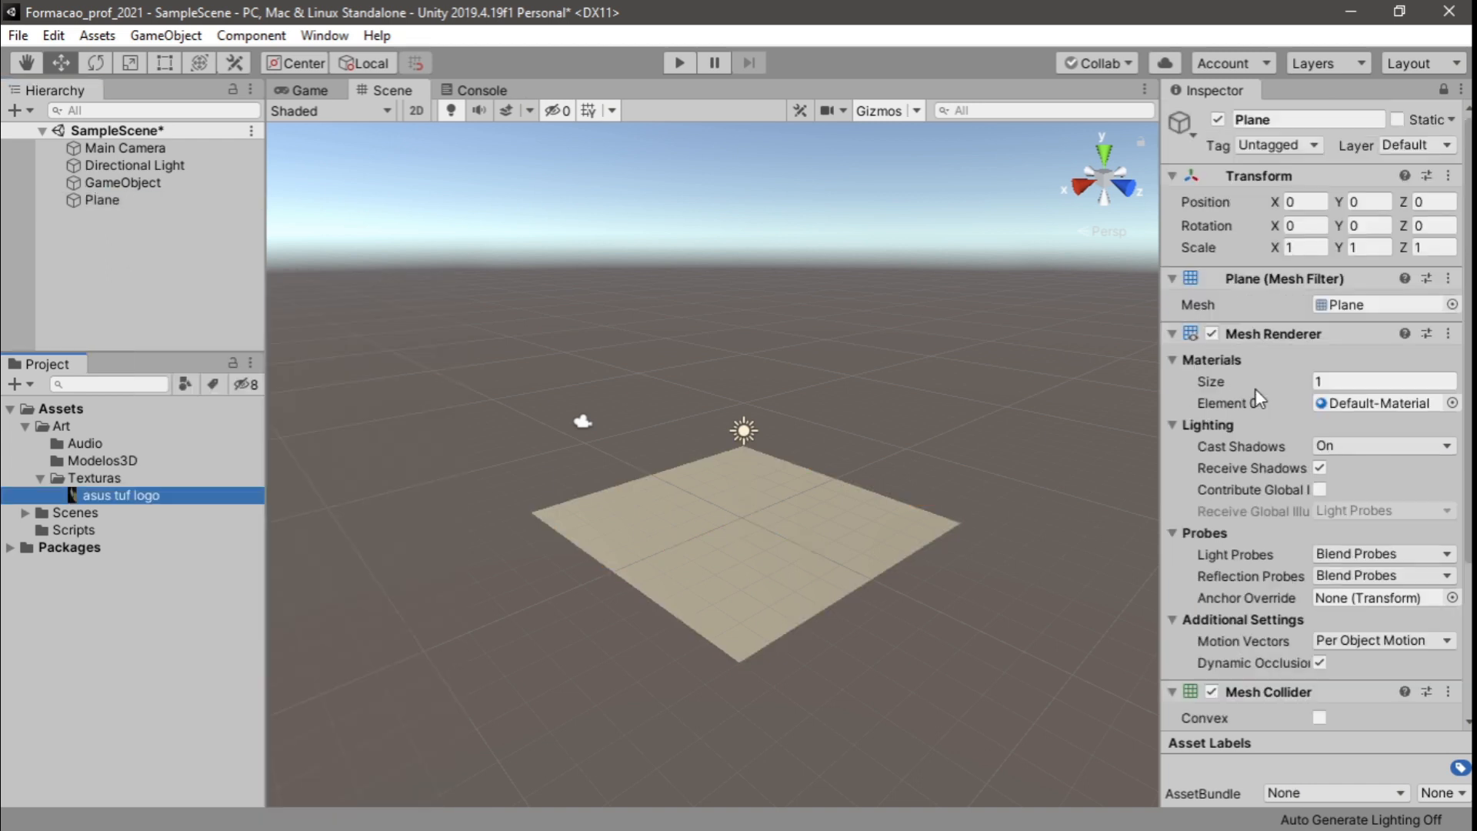
Toggle the Inspector lock and select the asus tuf logo texture and the Plane to compare what the Inspector shows
left_click(1444, 90)
left_click(1443, 91)
left_click(1444, 91)
left_click(120, 483)
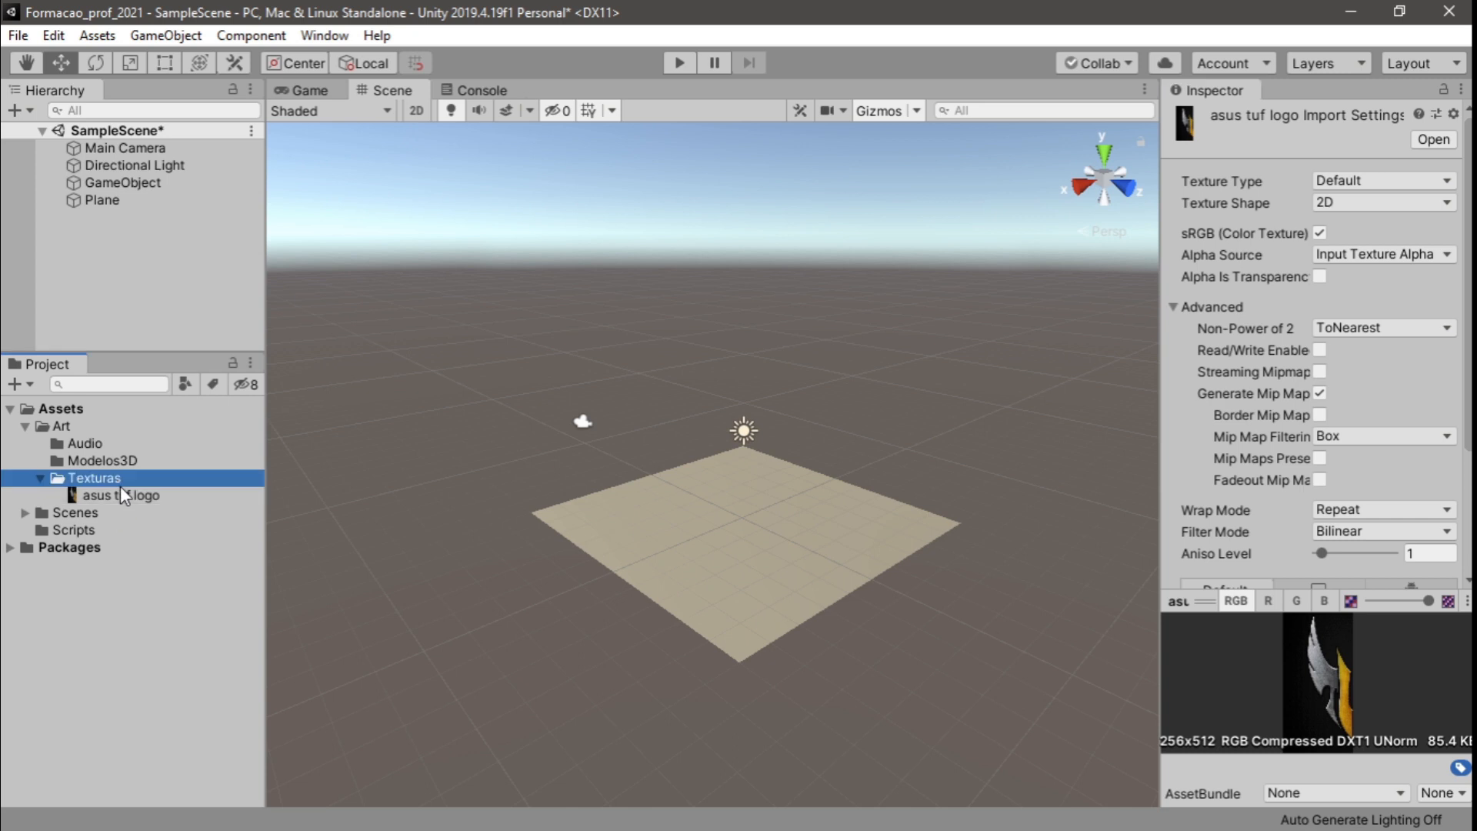
left_click(122, 494)
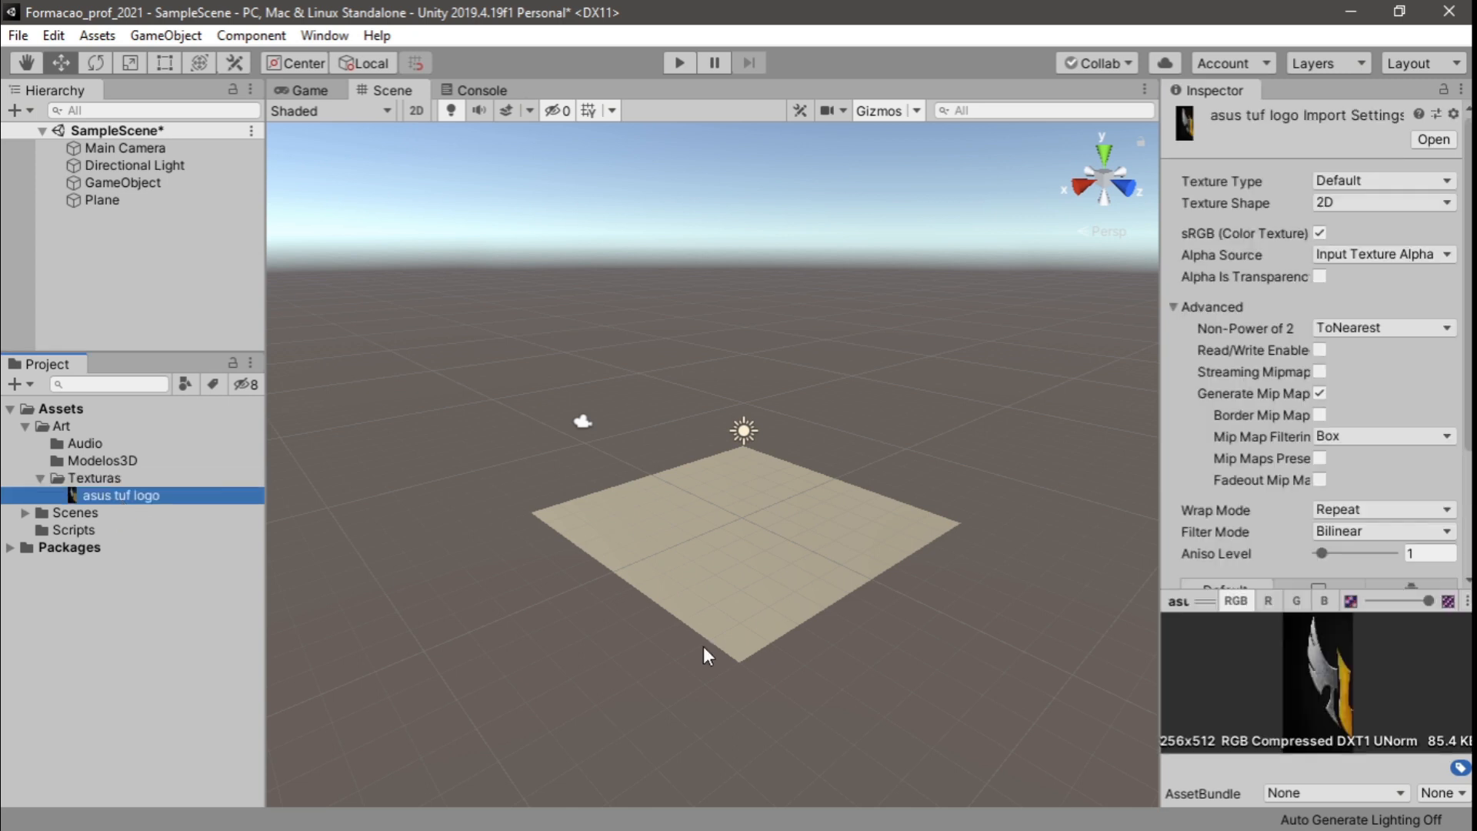
left_click(132, 200)
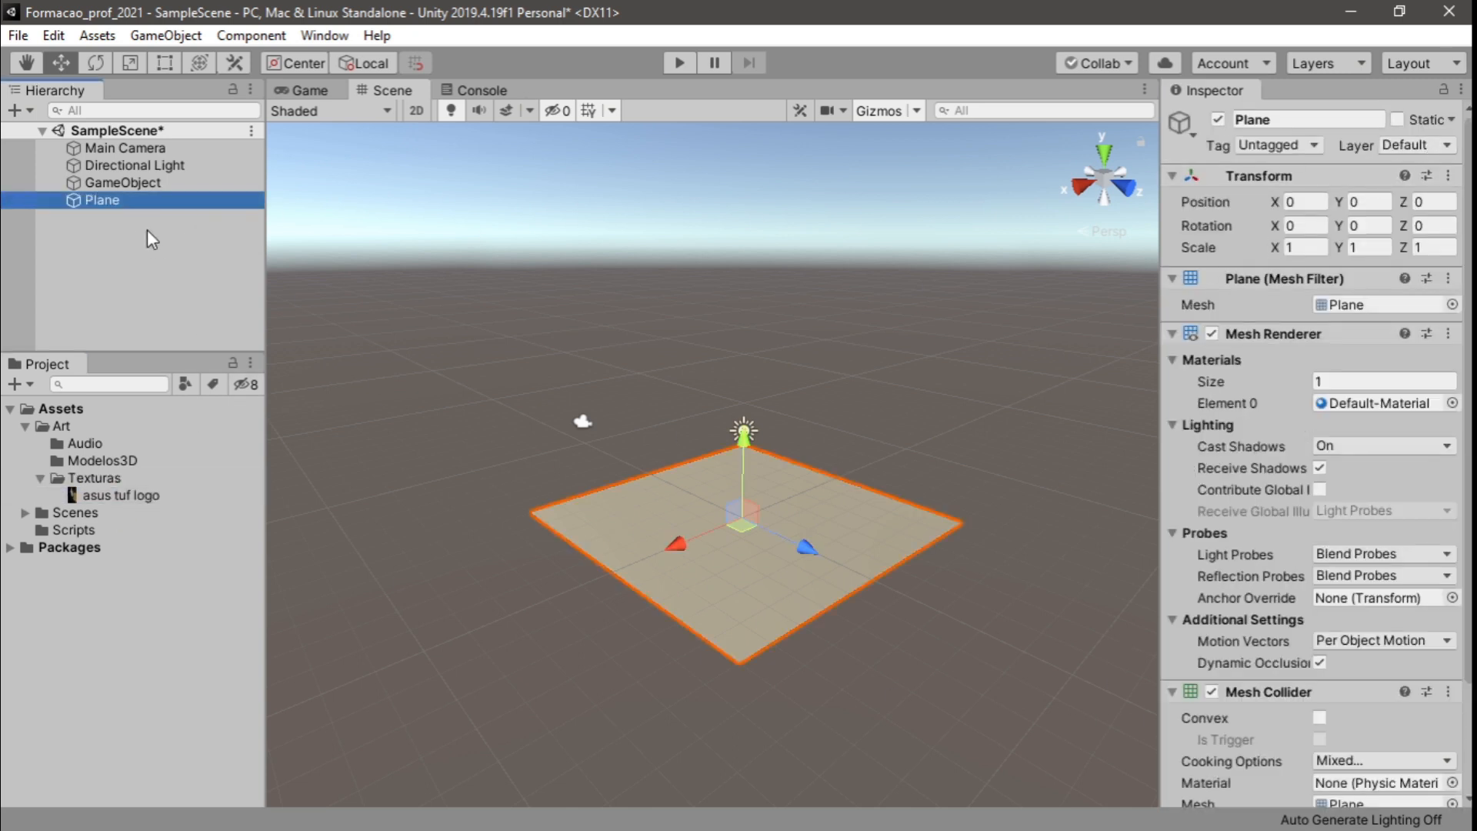
left_click(1442, 90)
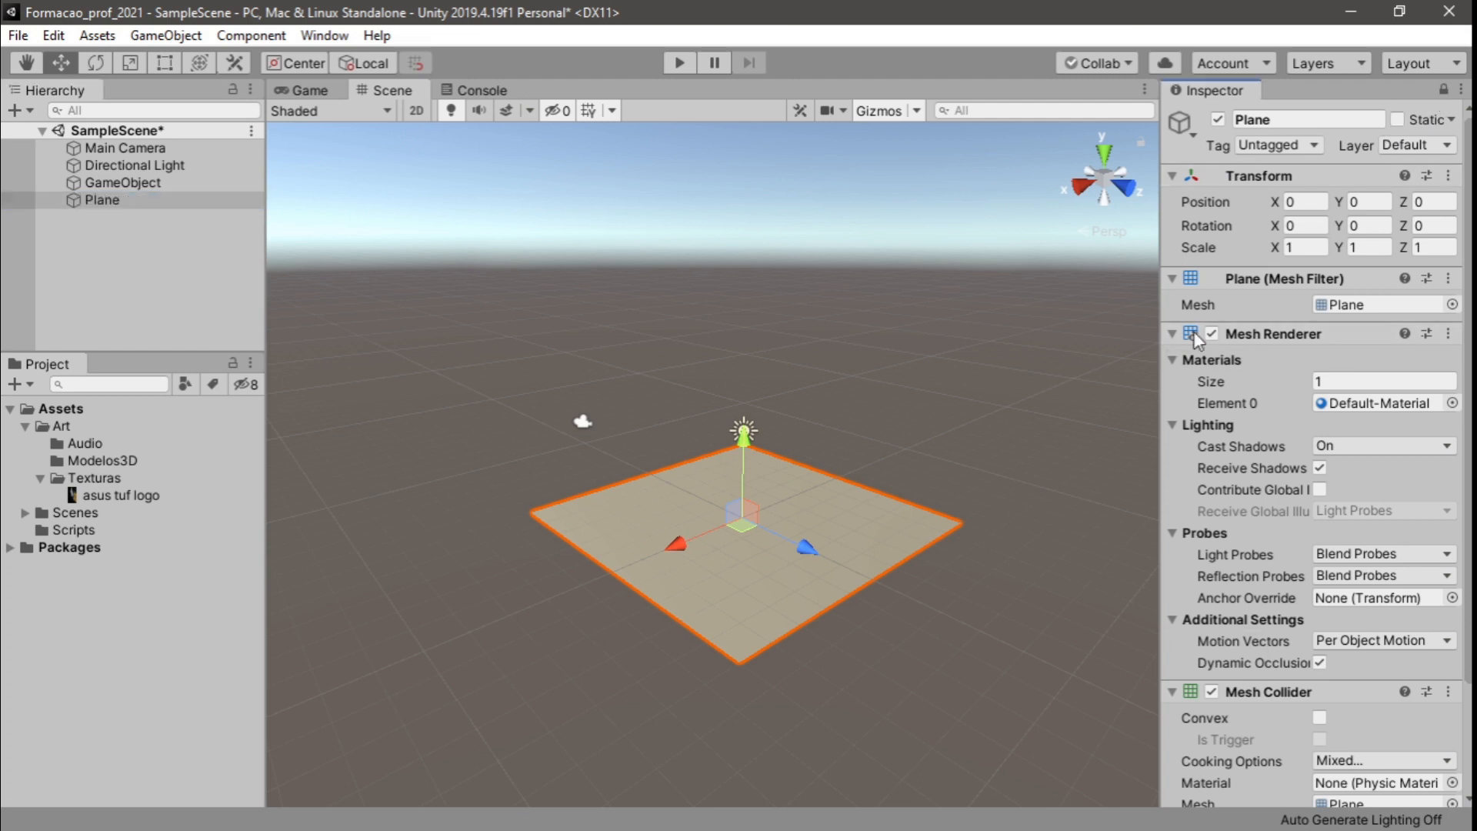
Examine the commands available for the asus tuf logo asset, then select the Assets folder and reselect the logo
left_click(119, 498)
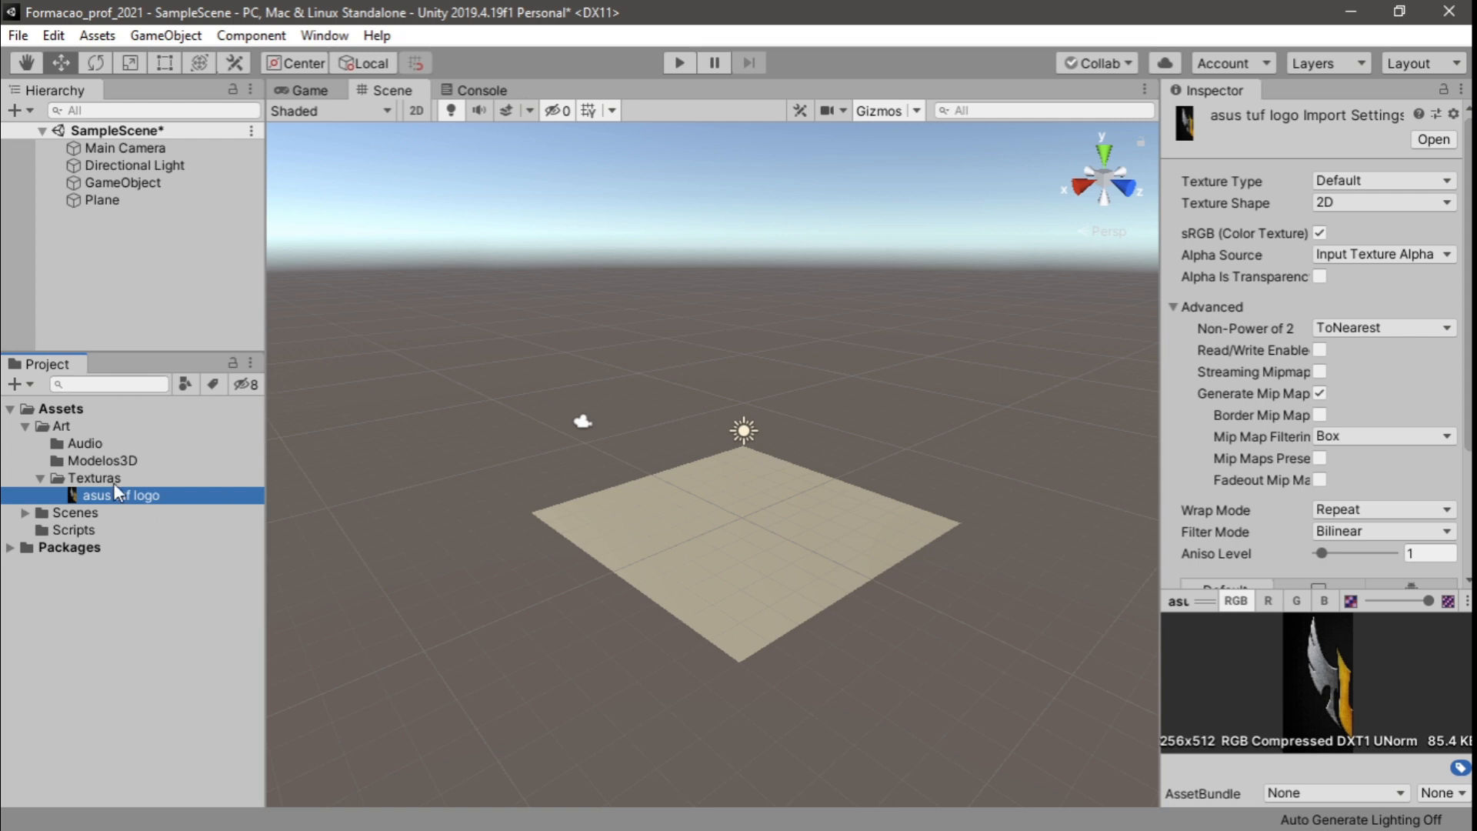
right_click(128, 496)
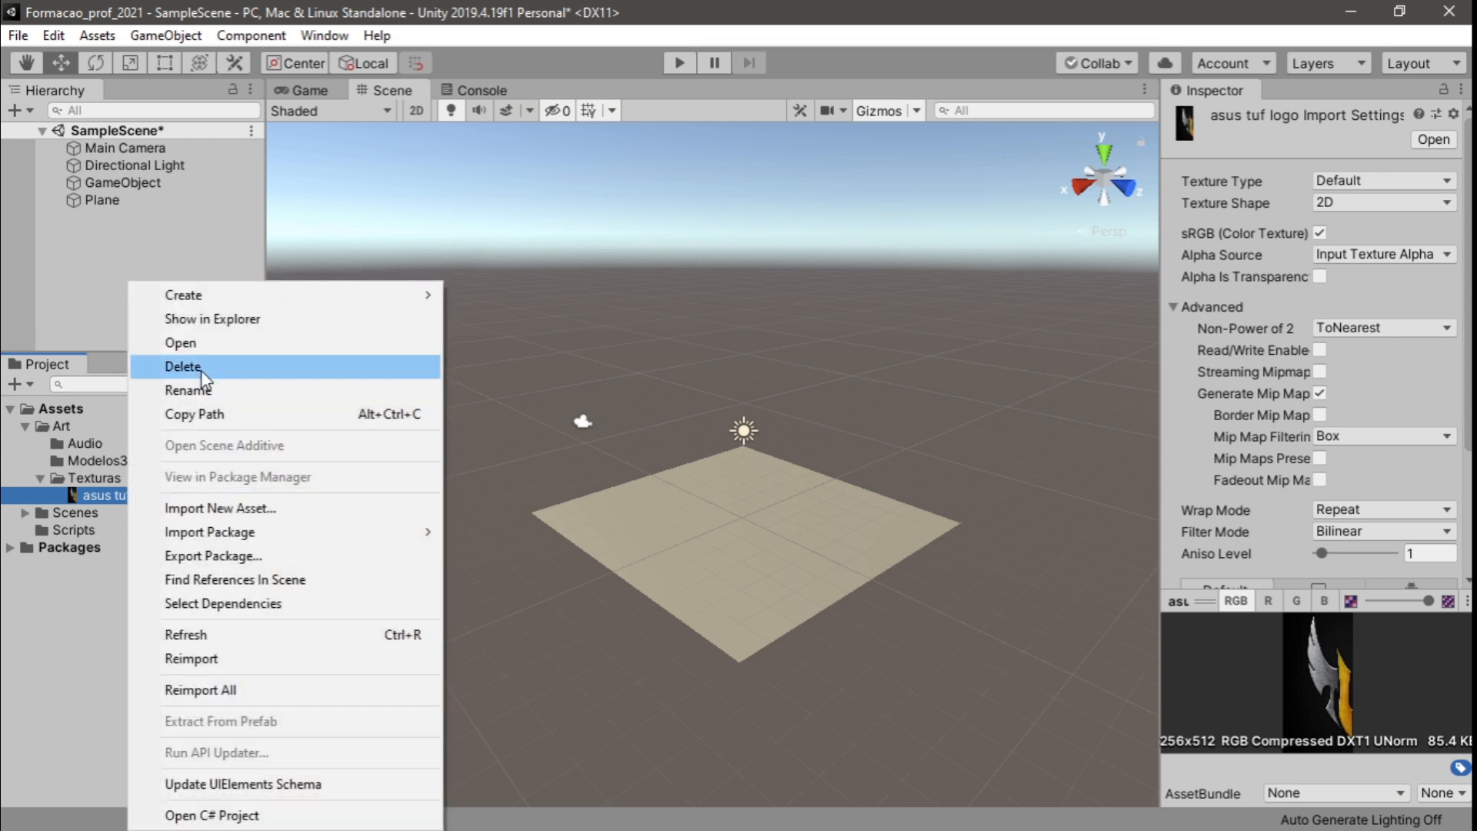
left_click(72, 400)
left_click(71, 406)
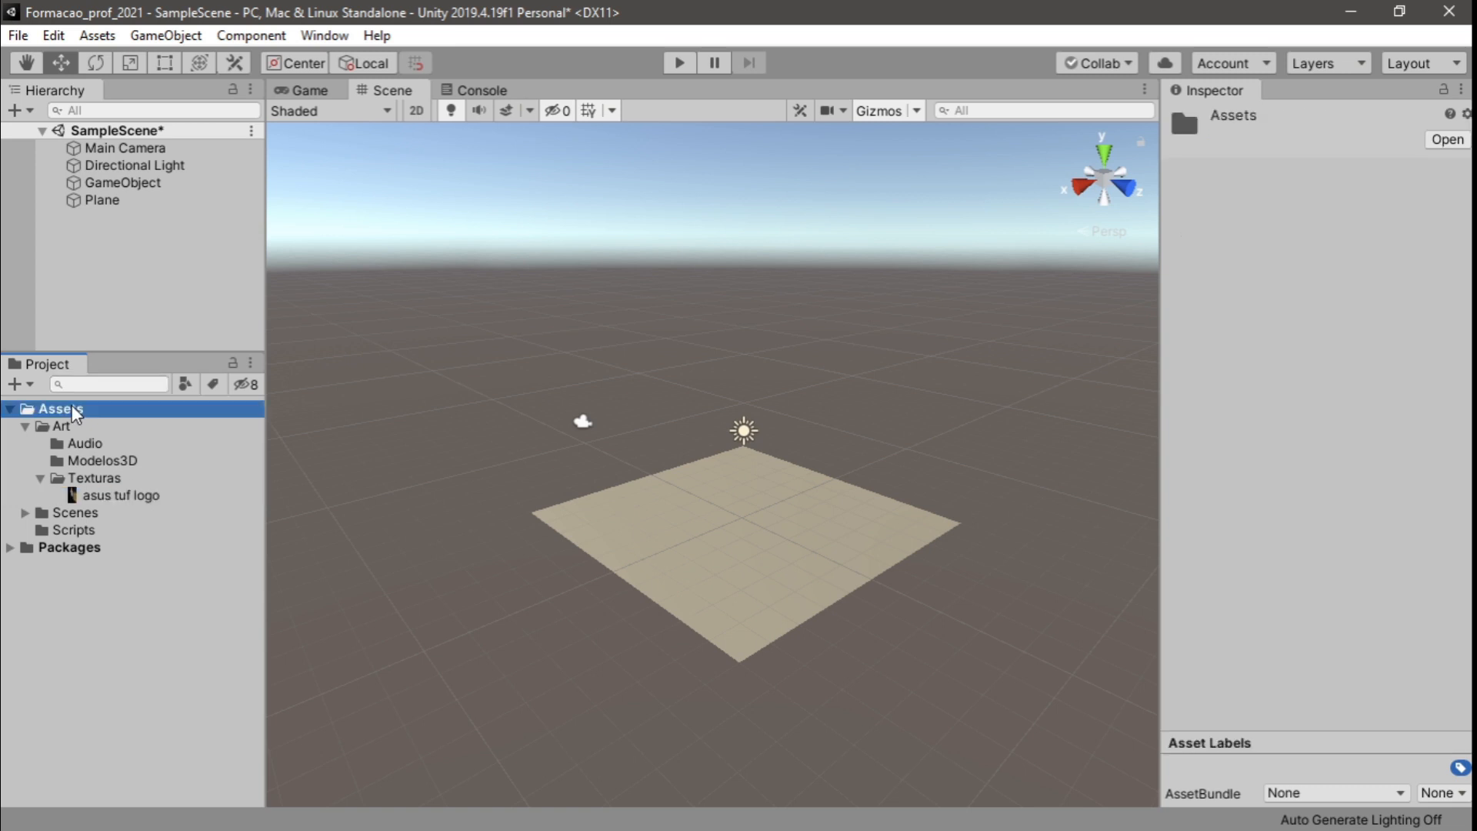
left_click(133, 501)
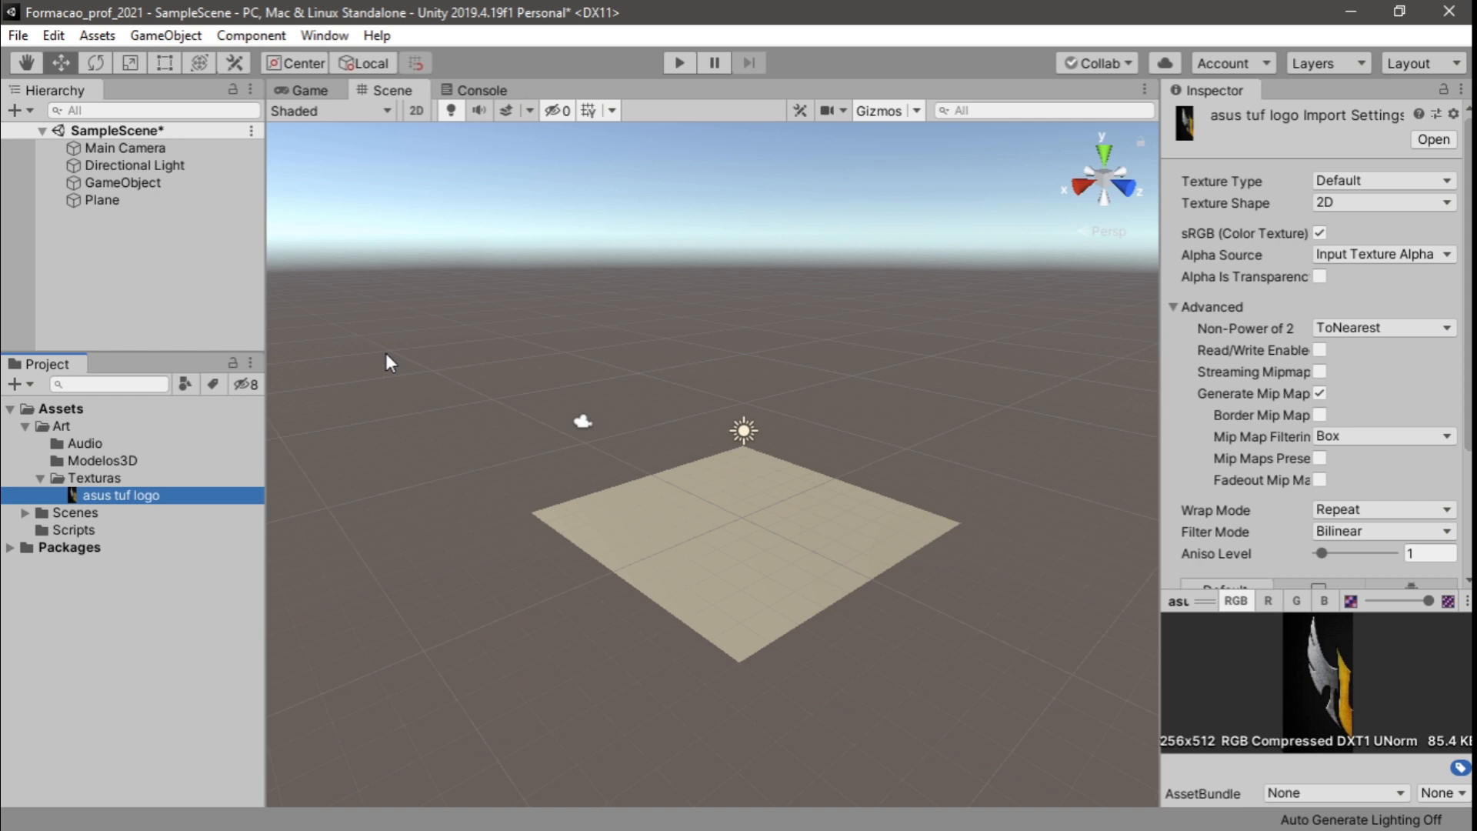
Select the Main Camera and move it along its Z axis toward the Plane to about Z -6.95
left_click(151, 148)
left_click_drag(440, 511, 853, 567, "alt")
middle_click_drag(853, 567, 848, 522)
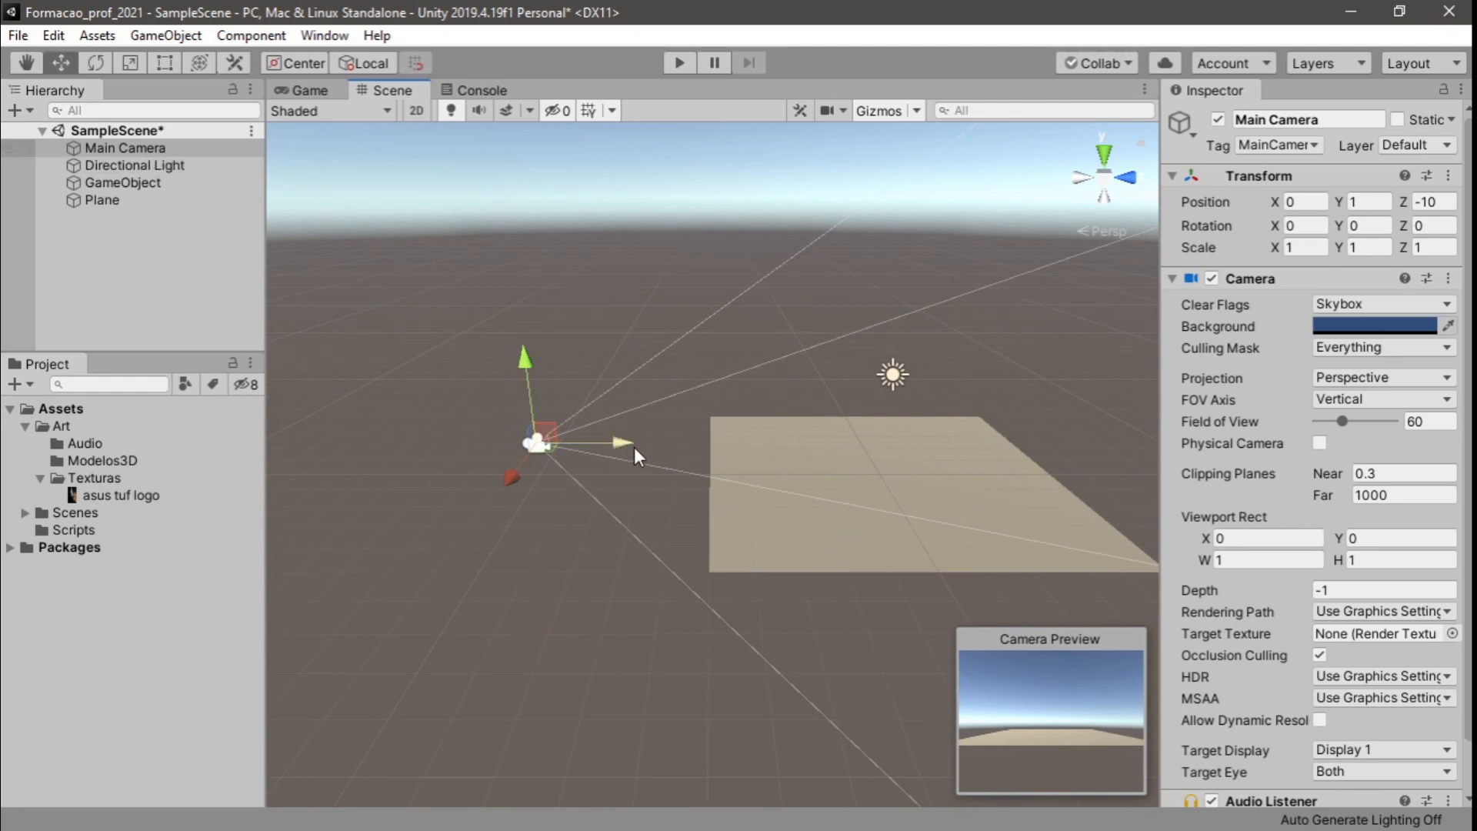
left_click_drag(625, 448, 728, 442)
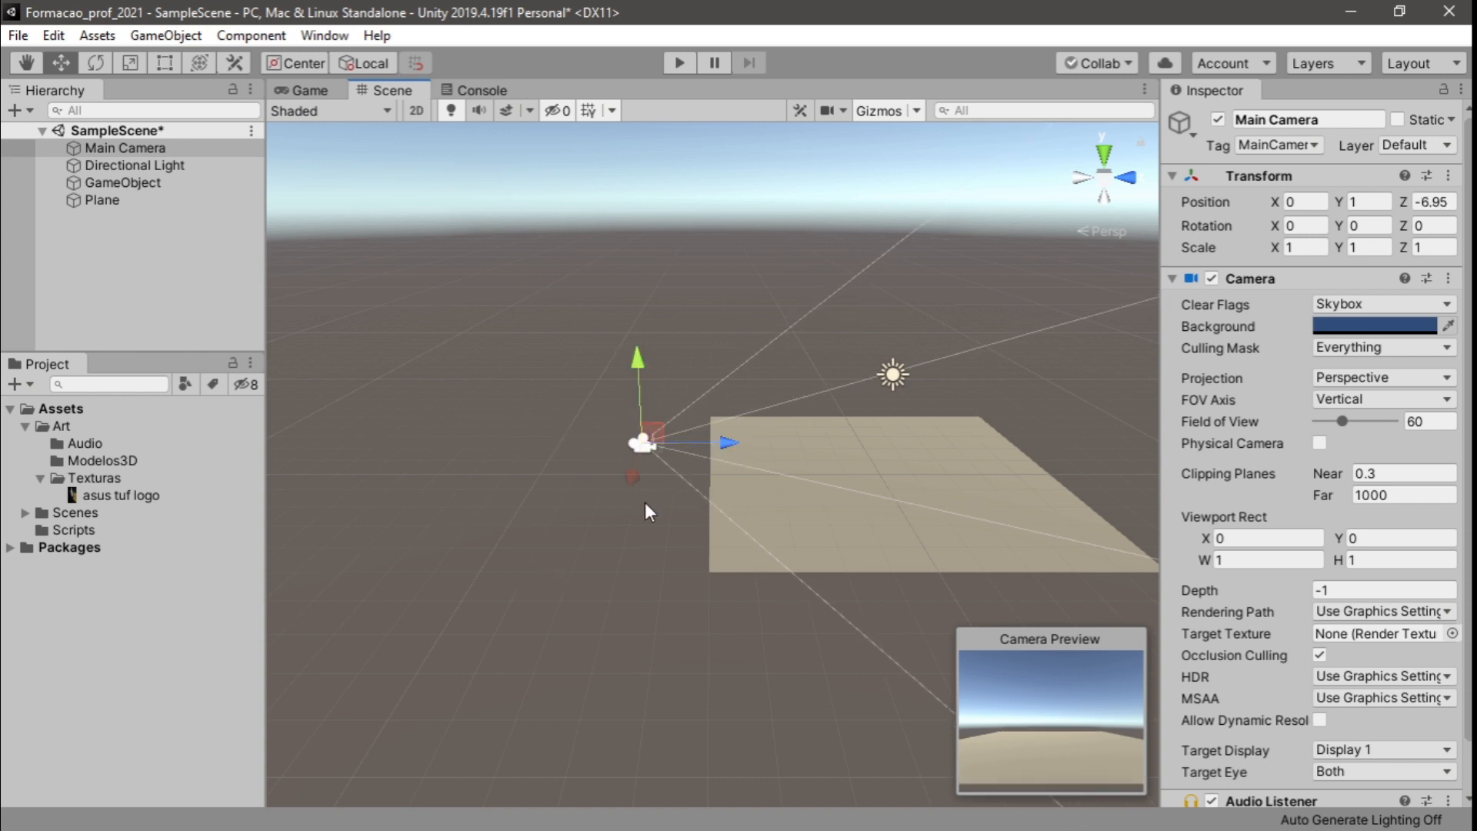
Tilt the Main Camera downward to about 15.6° around X and raise it to about Y 2.01, Z -6.67
left_click(99, 63)
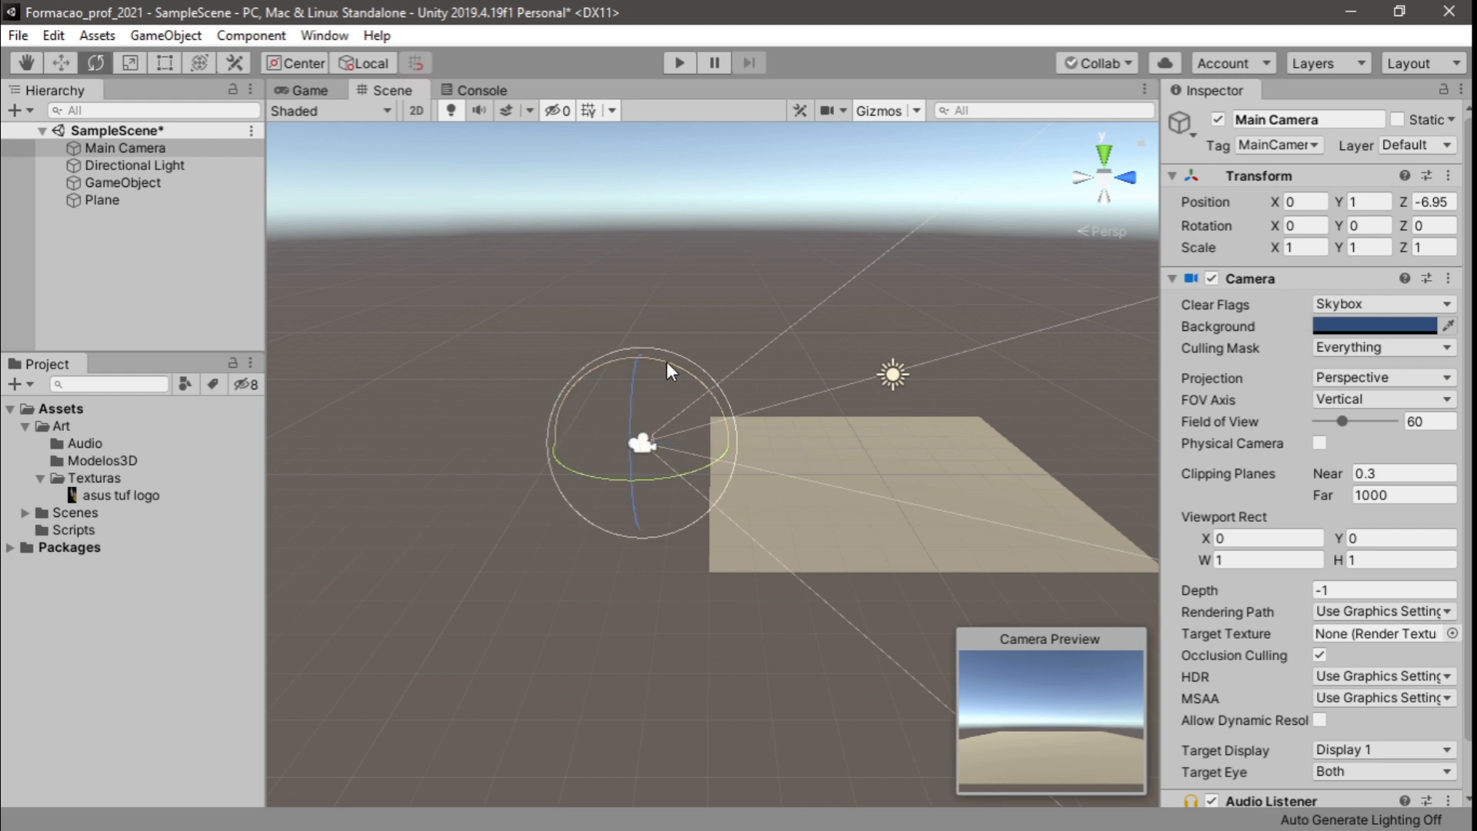
left_click_drag(665, 363, 676, 331)
left_click(61, 63)
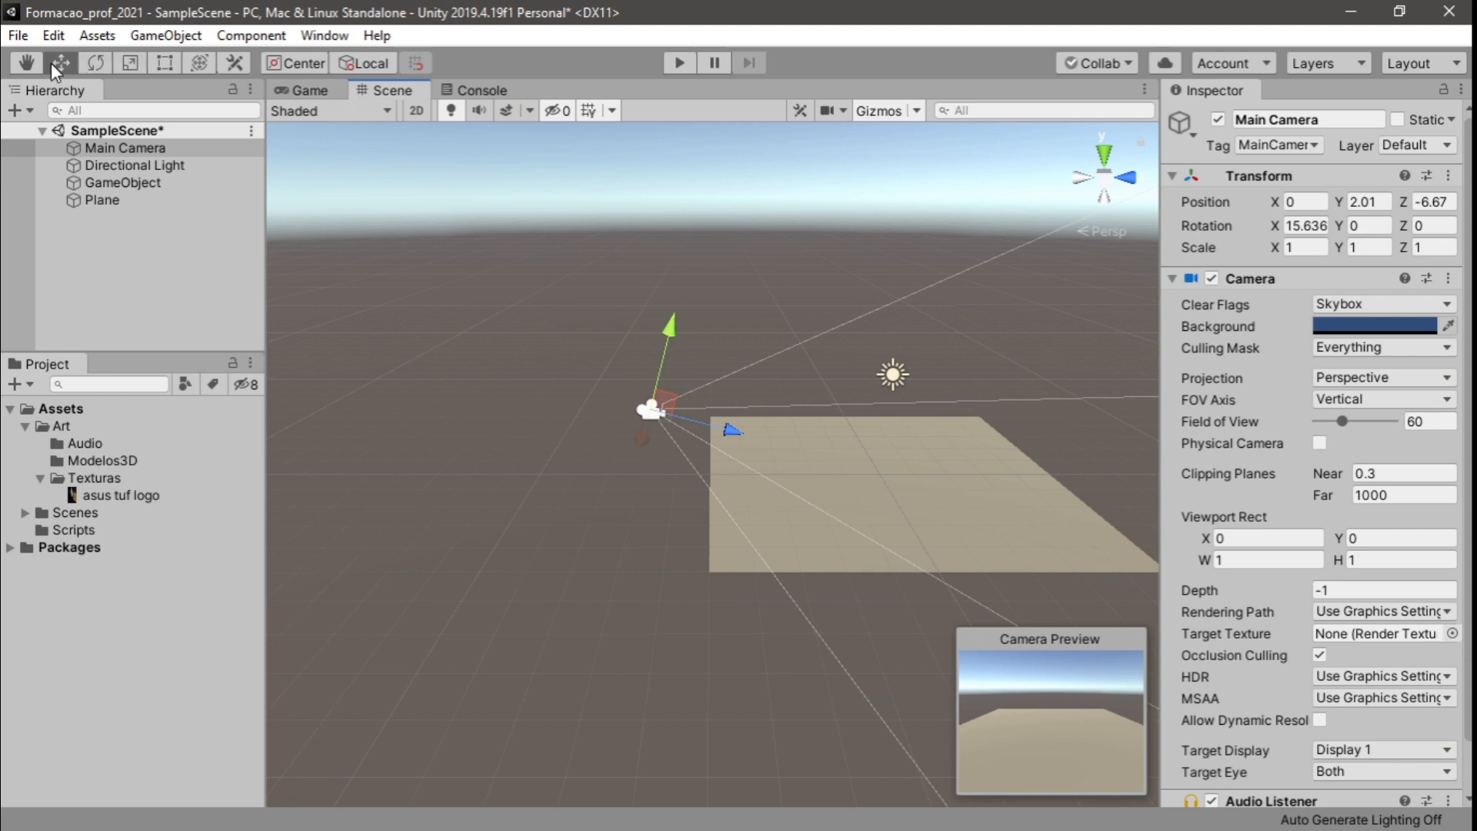
Lower the Main Camera along its own vertical axis to about Y 1.48, Z -6.75
left_click(28, 63)
scroll(484, 450, "down", 4)
scroll(561, 450, "up", 4)
left_click_drag(542, 464, 503, 419)
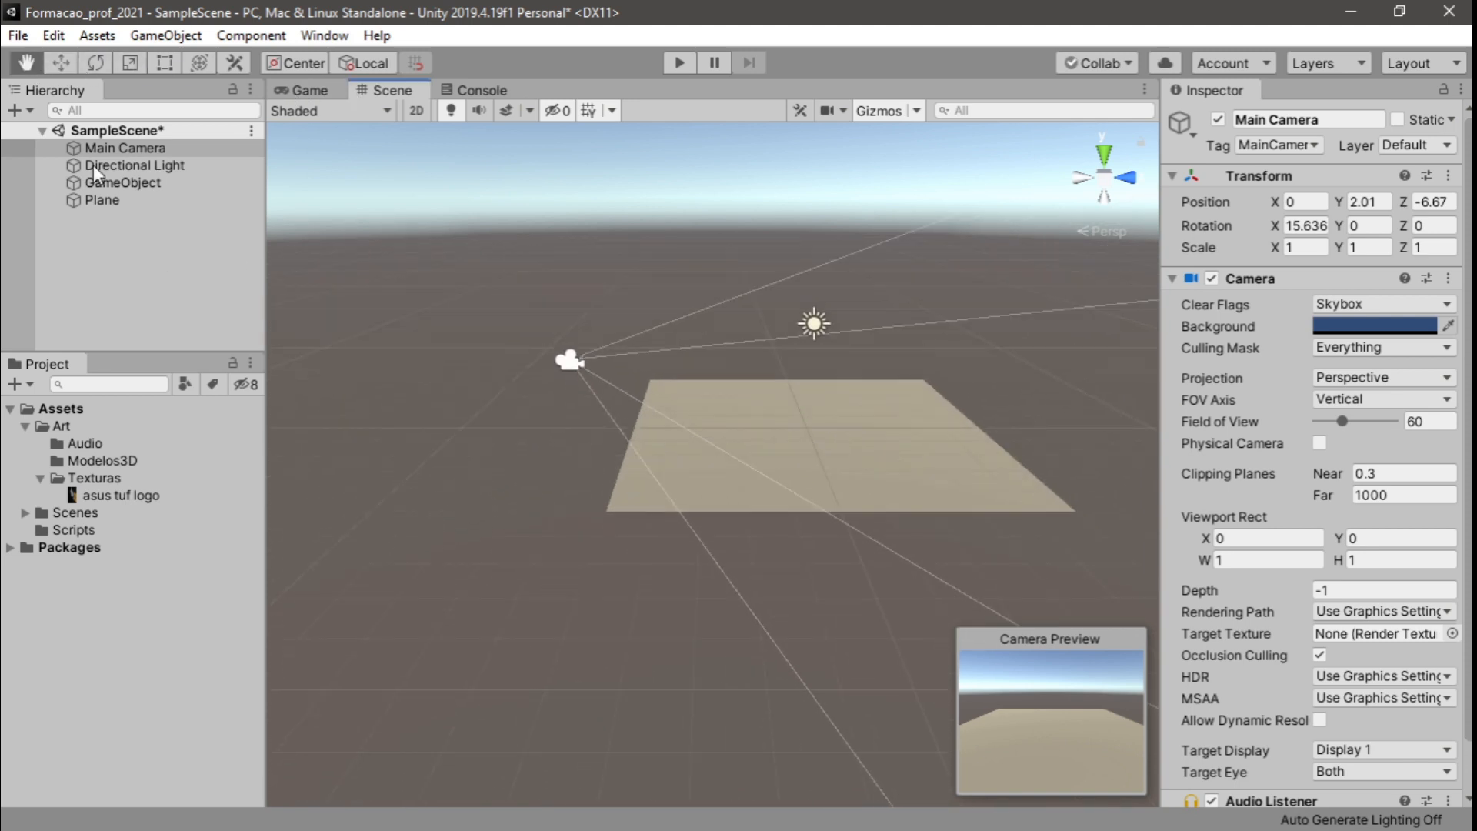
left_click(62, 63)
mouse_move(659, 383)
left_mouse_down()
mouse_move(612, 360)
mouse_move(663, 379)
left_mouse_up()
left_click_drag(585, 277, 584, 294)
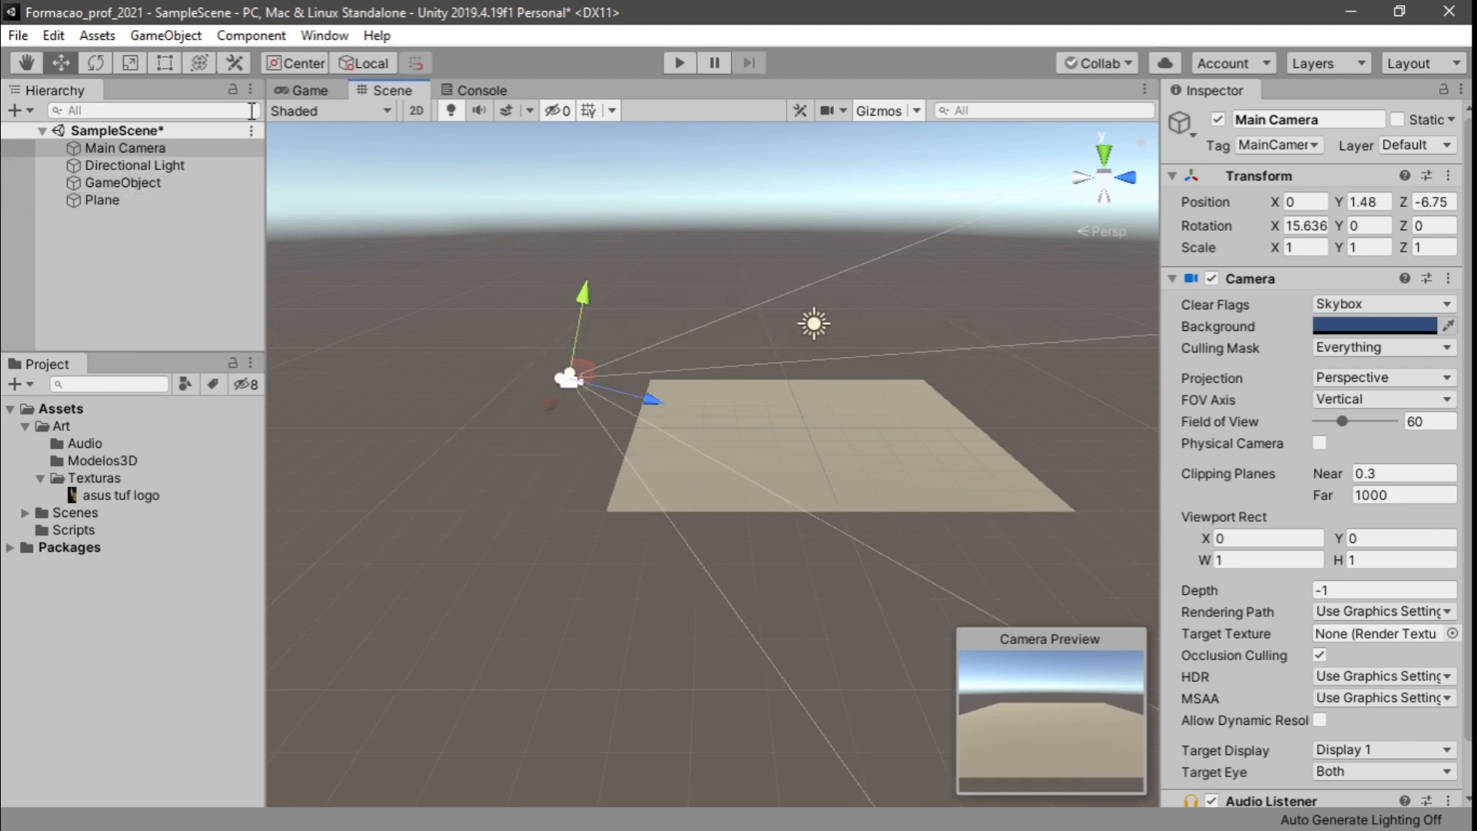
Enlarge the Plane with the Scale tool to about 1.66 in X and 1.45 in Z
left_click(95, 63)
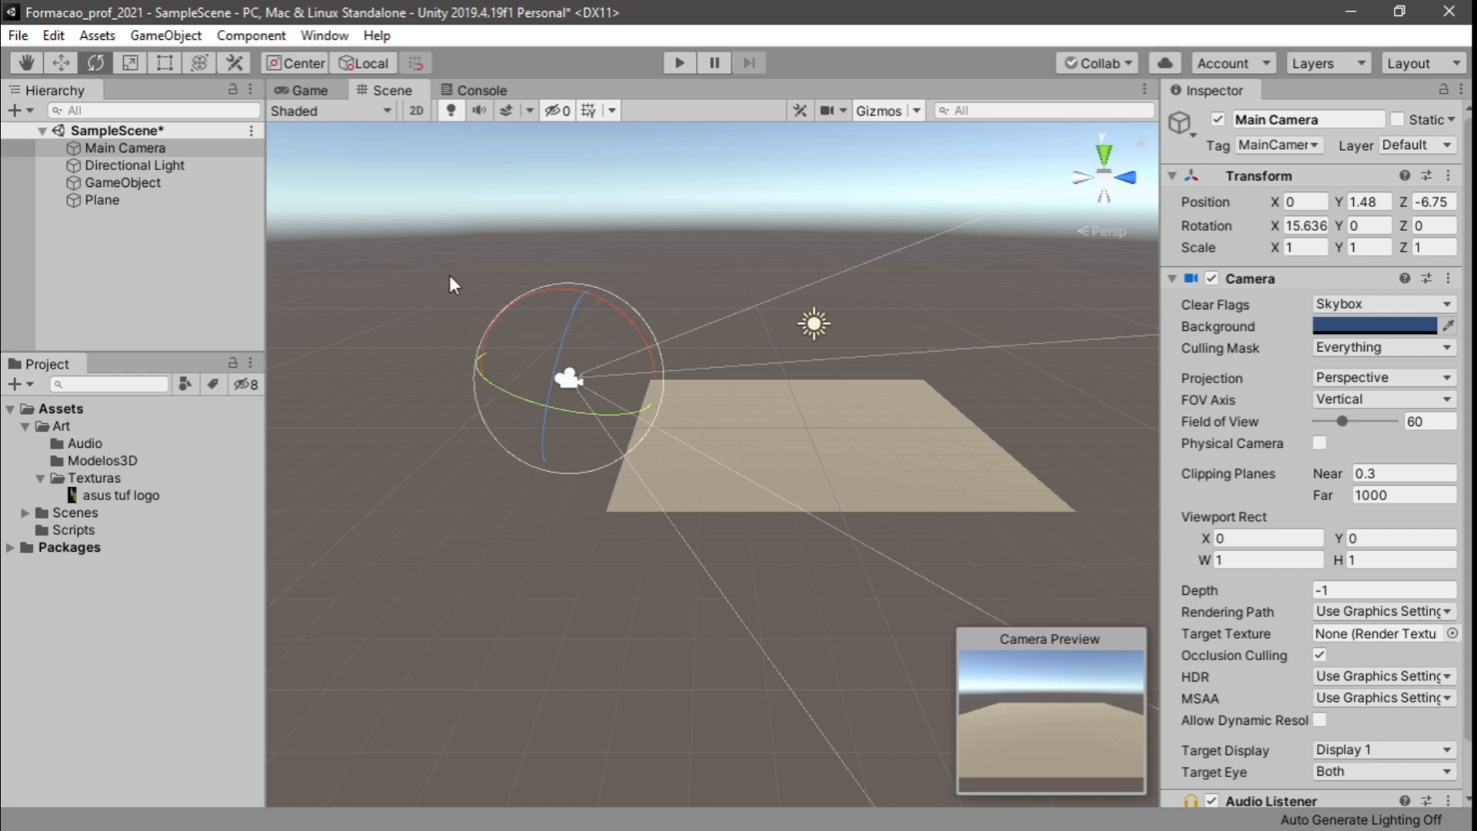
left_click(128, 63)
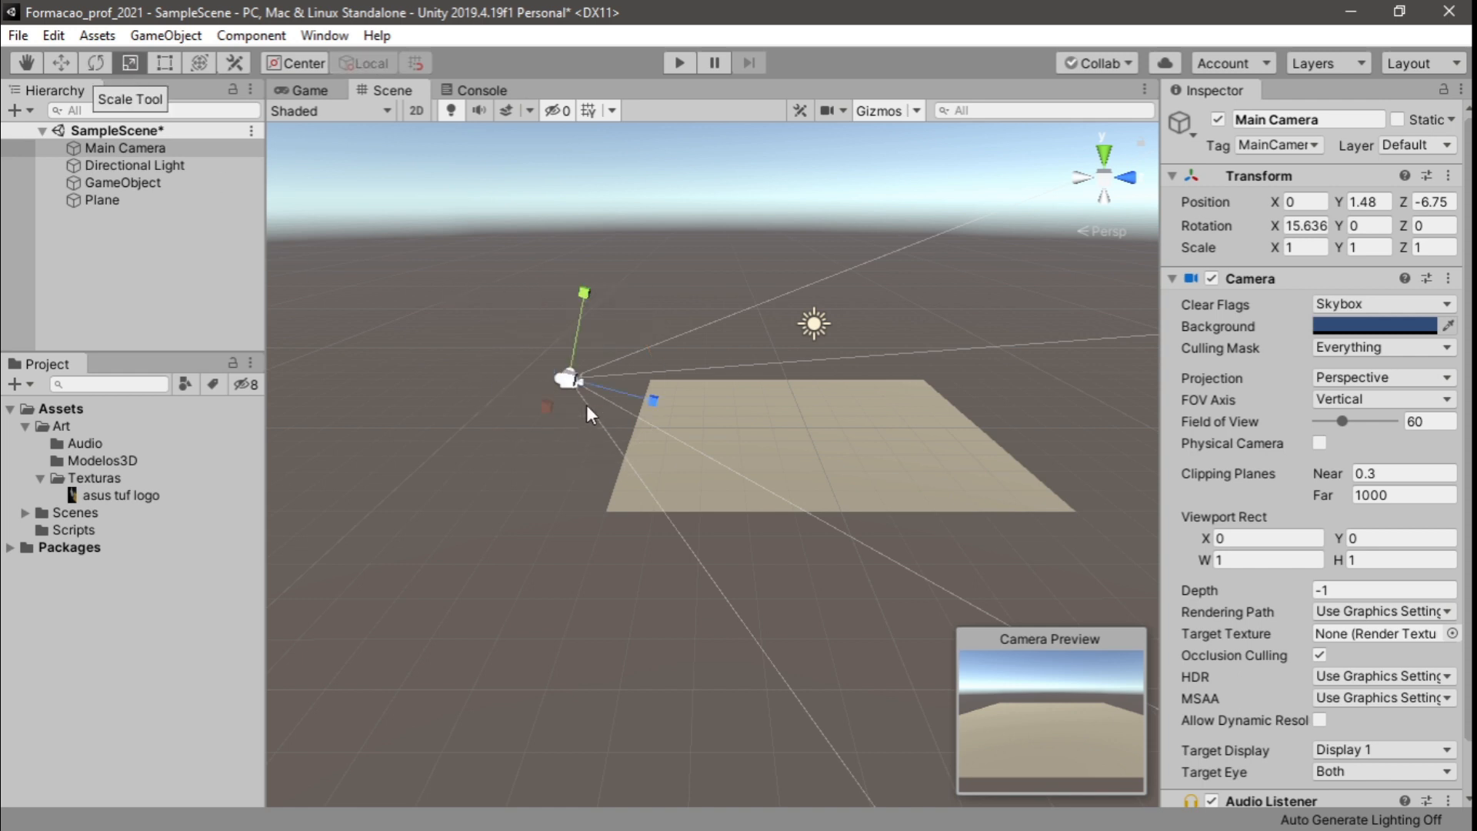
left_click(115, 202)
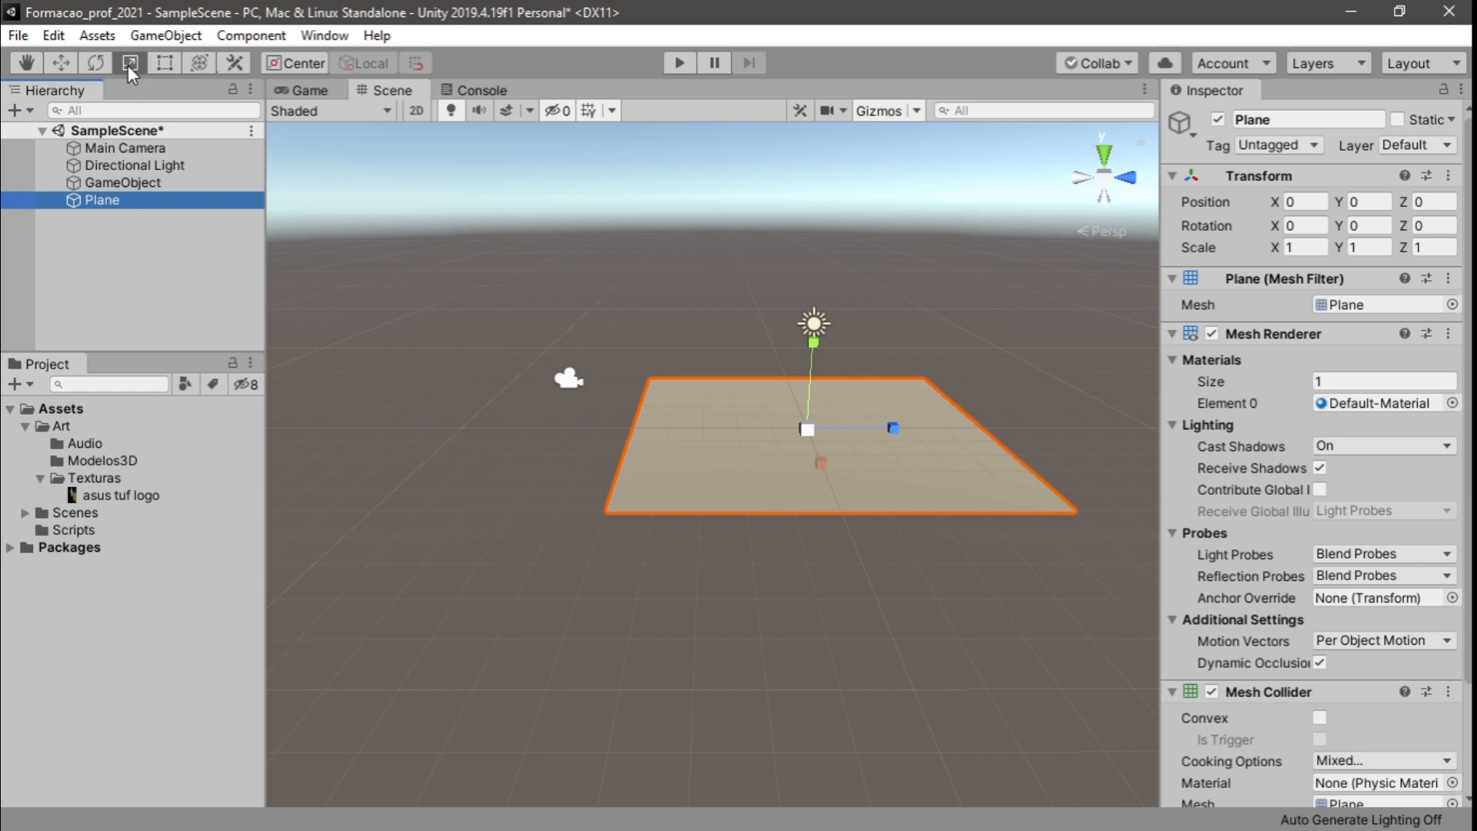
left_click_drag(819, 473, 938, 431)
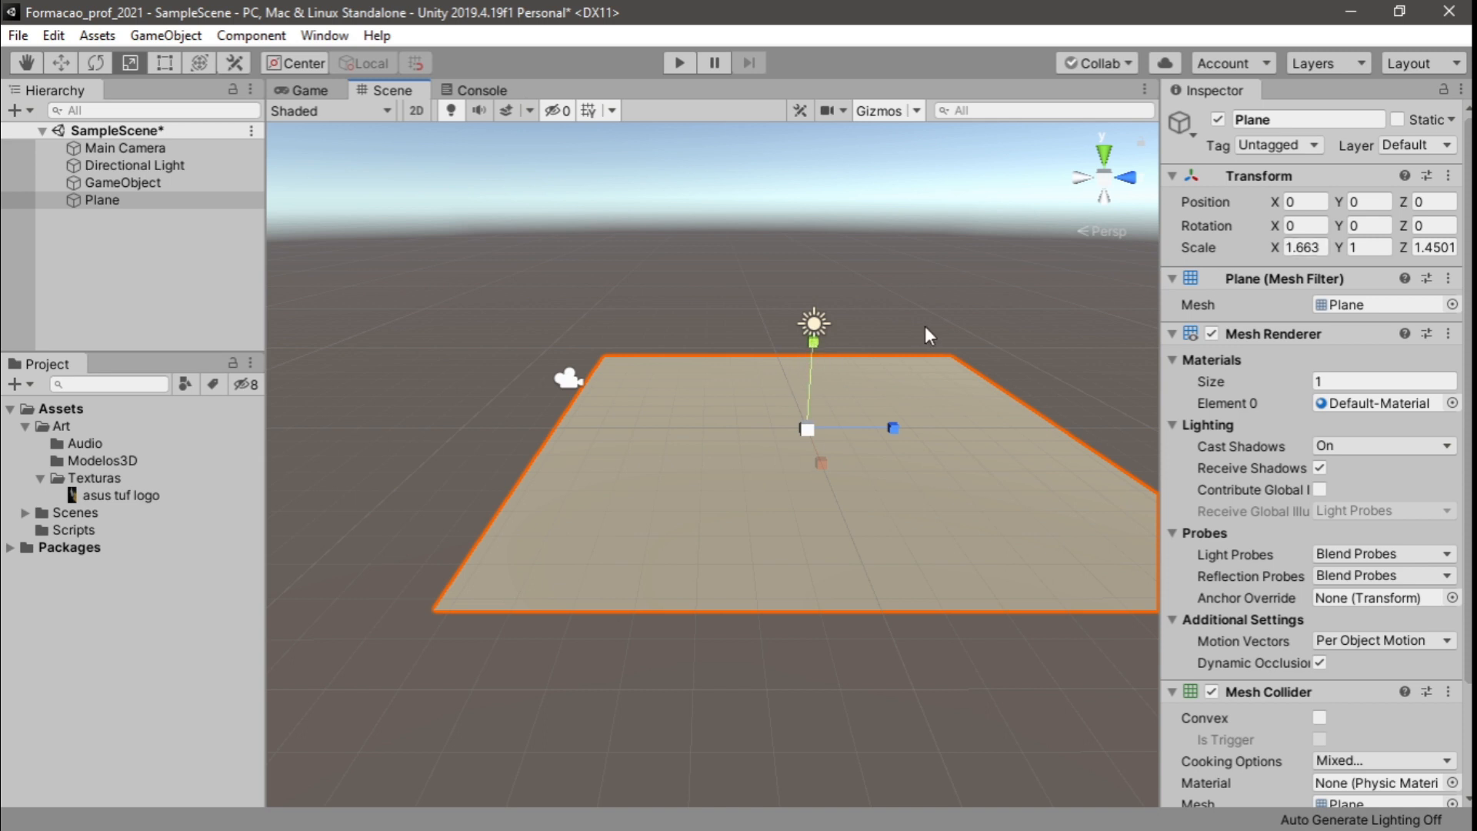
Set the Plane's Y scale to 1 and reduce its Z scale to about 1.14
mouse_move(814, 346)
left_mouse_down()
mouse_move(823, 324)
mouse_move(810, 371)
mouse_move(821, 361)
left_mouse_up()
left_click(1365, 248)
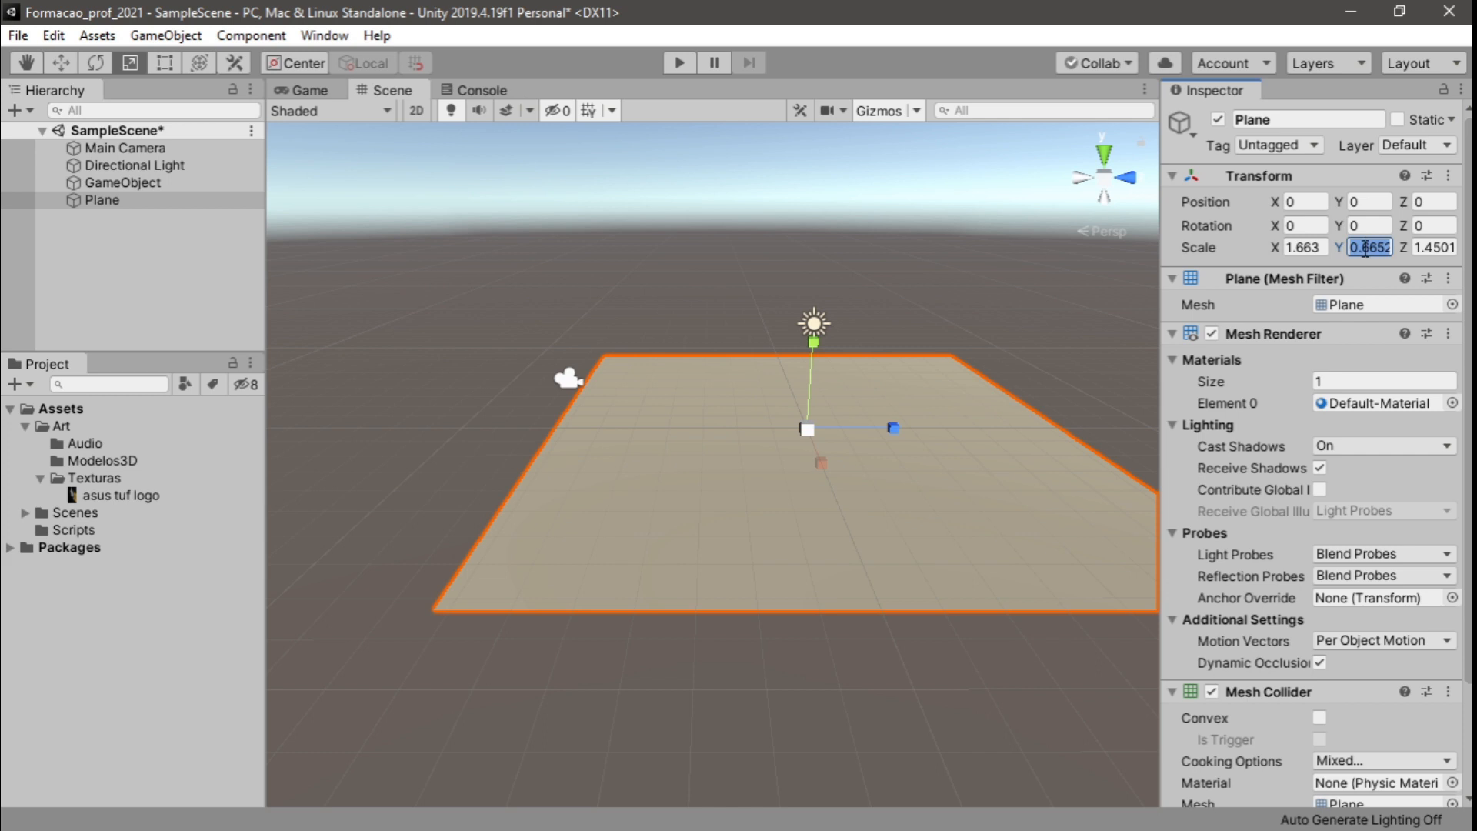
type("1")
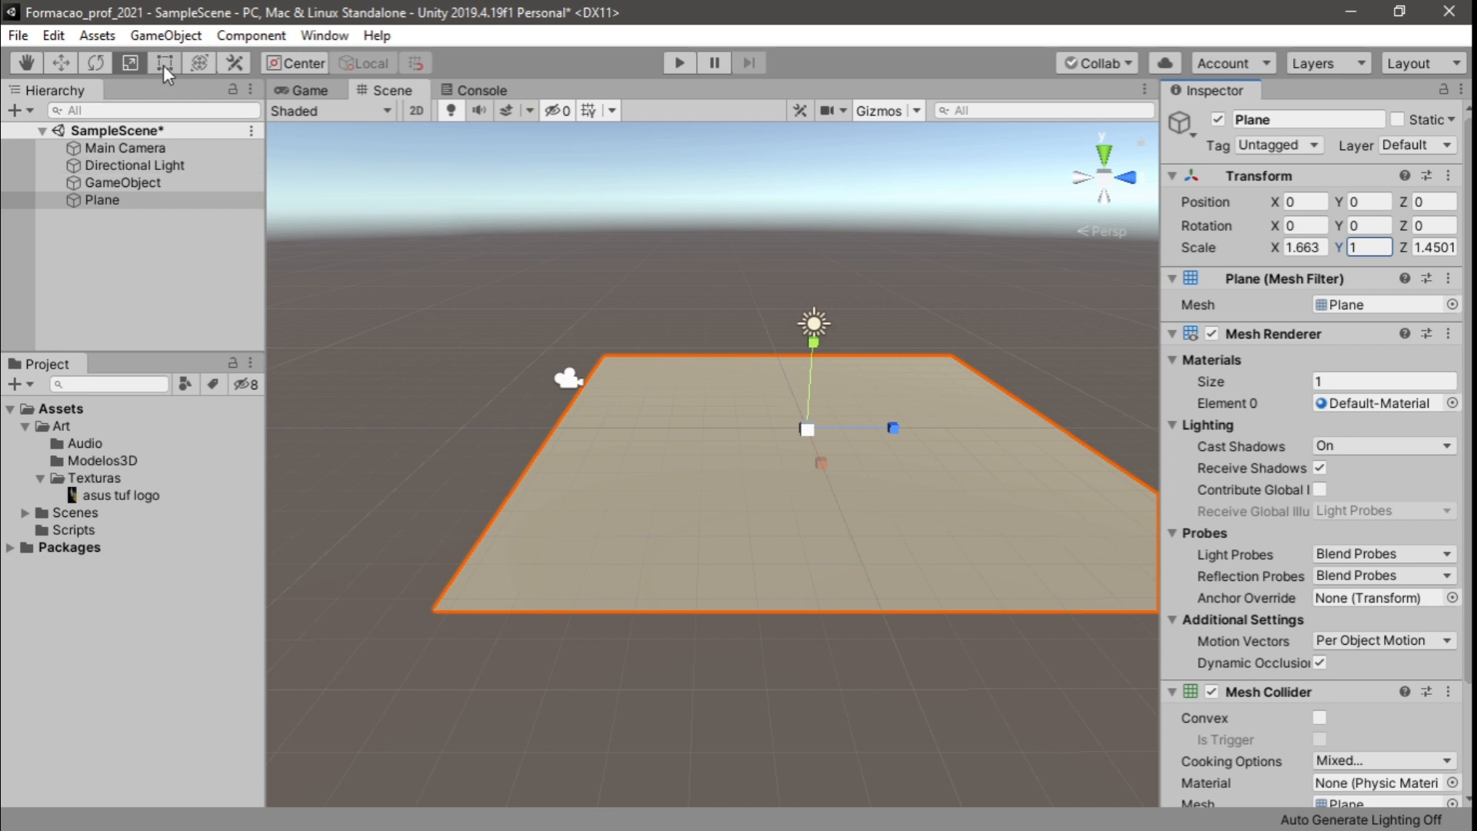
left_click_drag(892, 427, 814, 435)
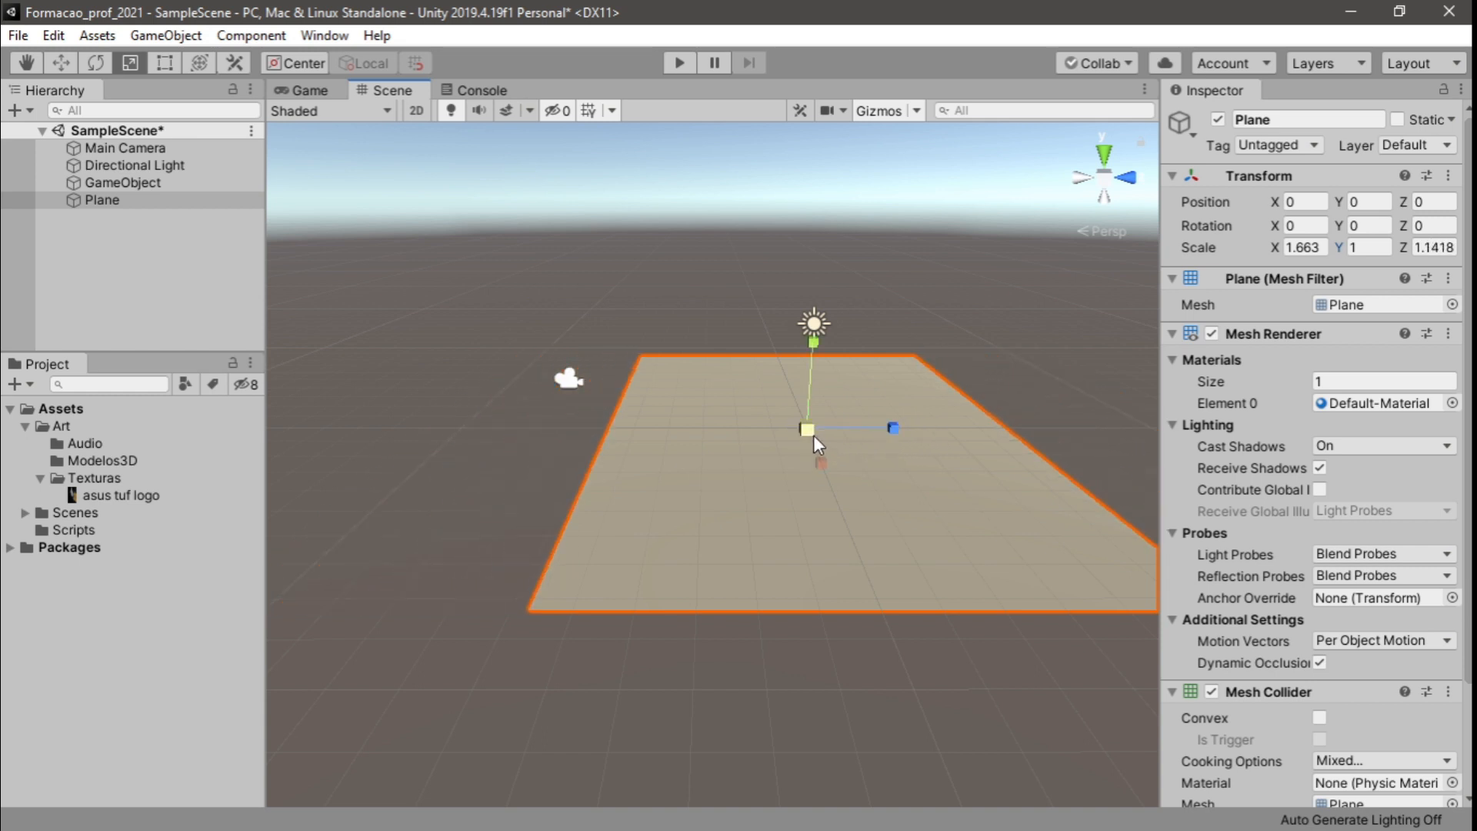
Resize the Plane from its near camera-side corner with the Rect tool to a scale of about 1.67 in X and 1.20 in Z
left_click(160, 65)
left_click_drag(529, 613, 491, 613)
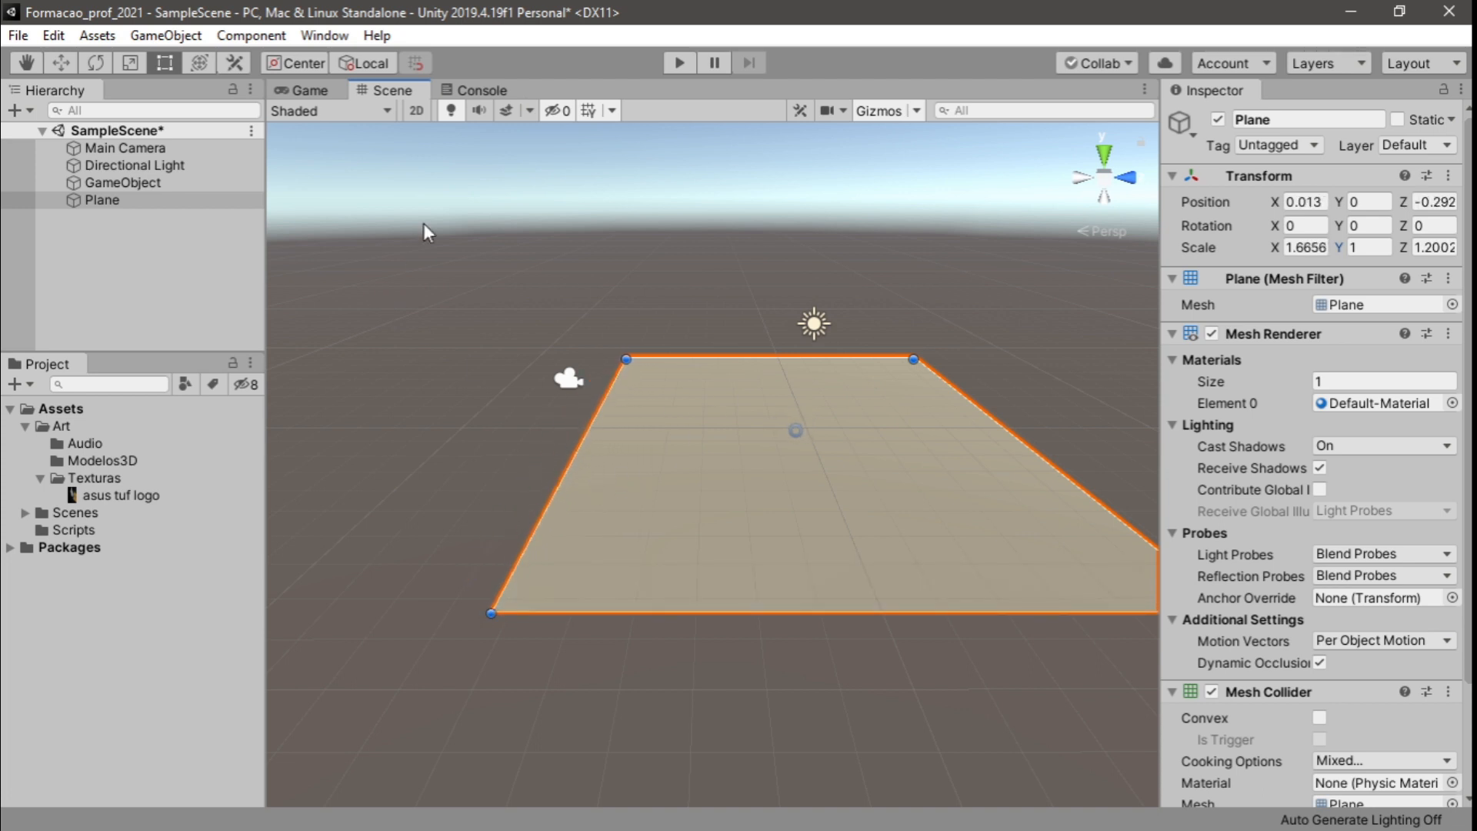
left_click(59, 68)
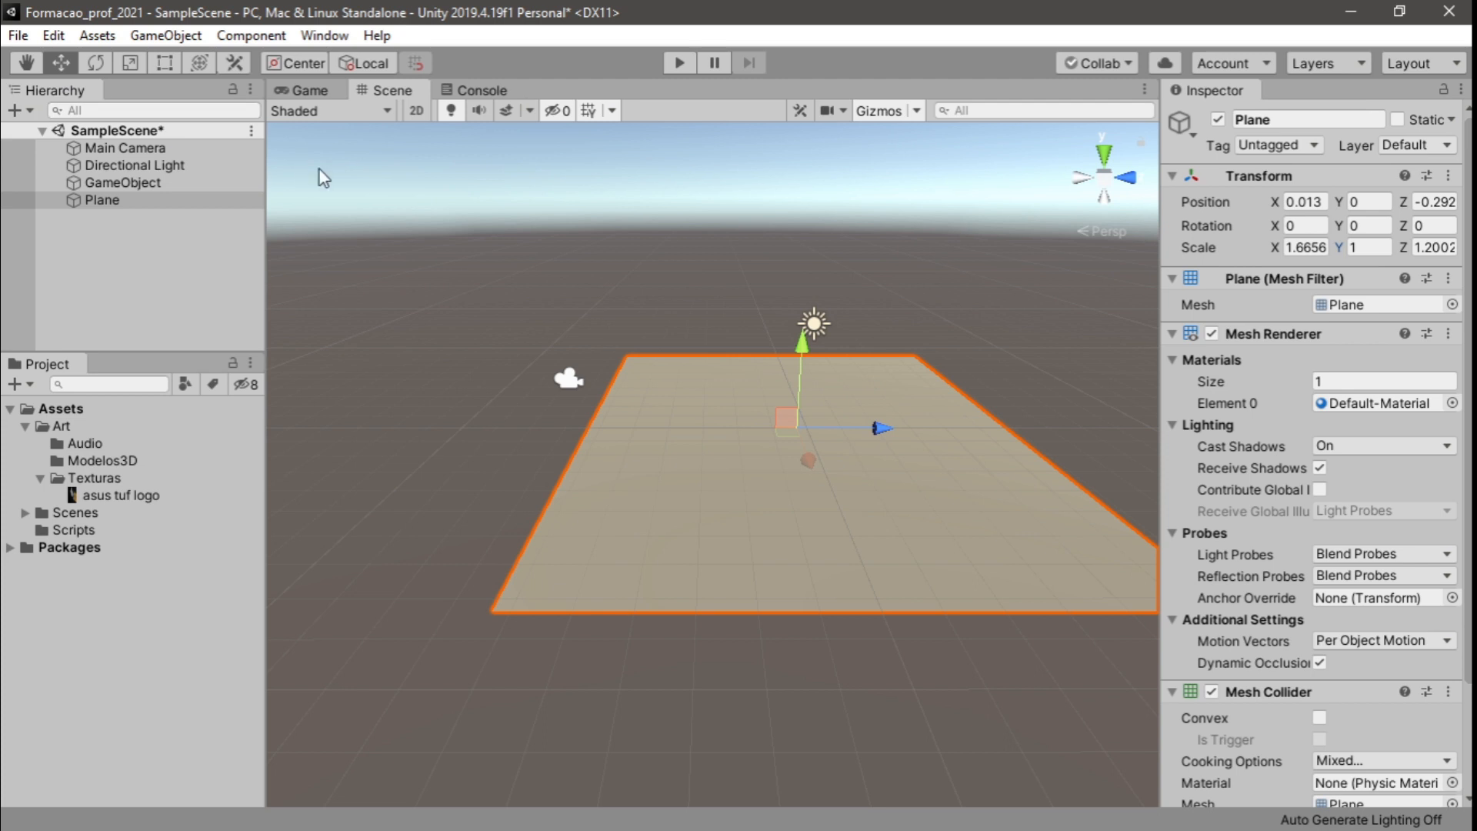
Switch the Main Camera's handles to Global and back to Local orientation, moving the camera to about Y 2.05, Z -7.89
left_click(118, 181)
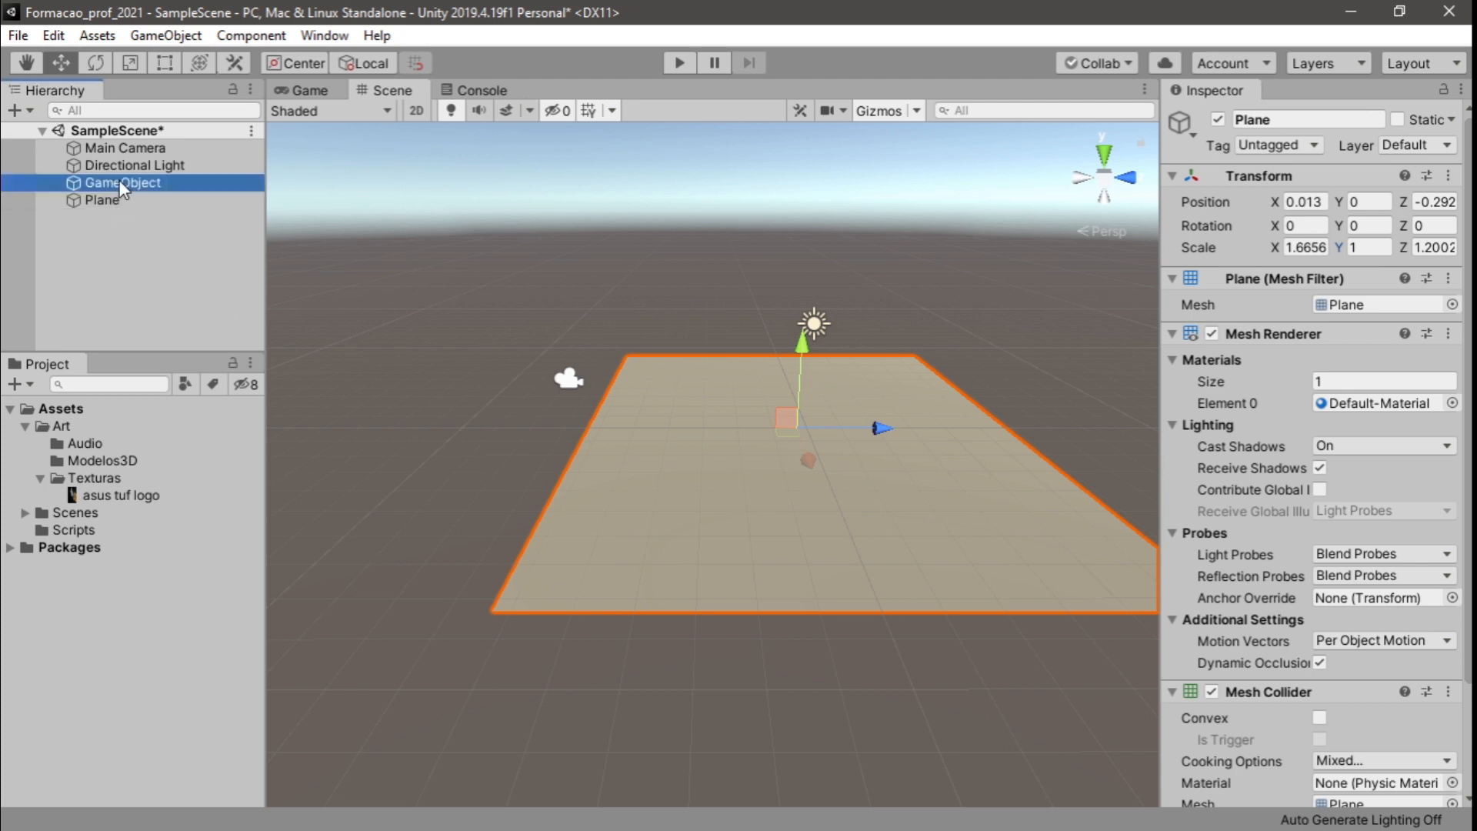
left_click(127, 151)
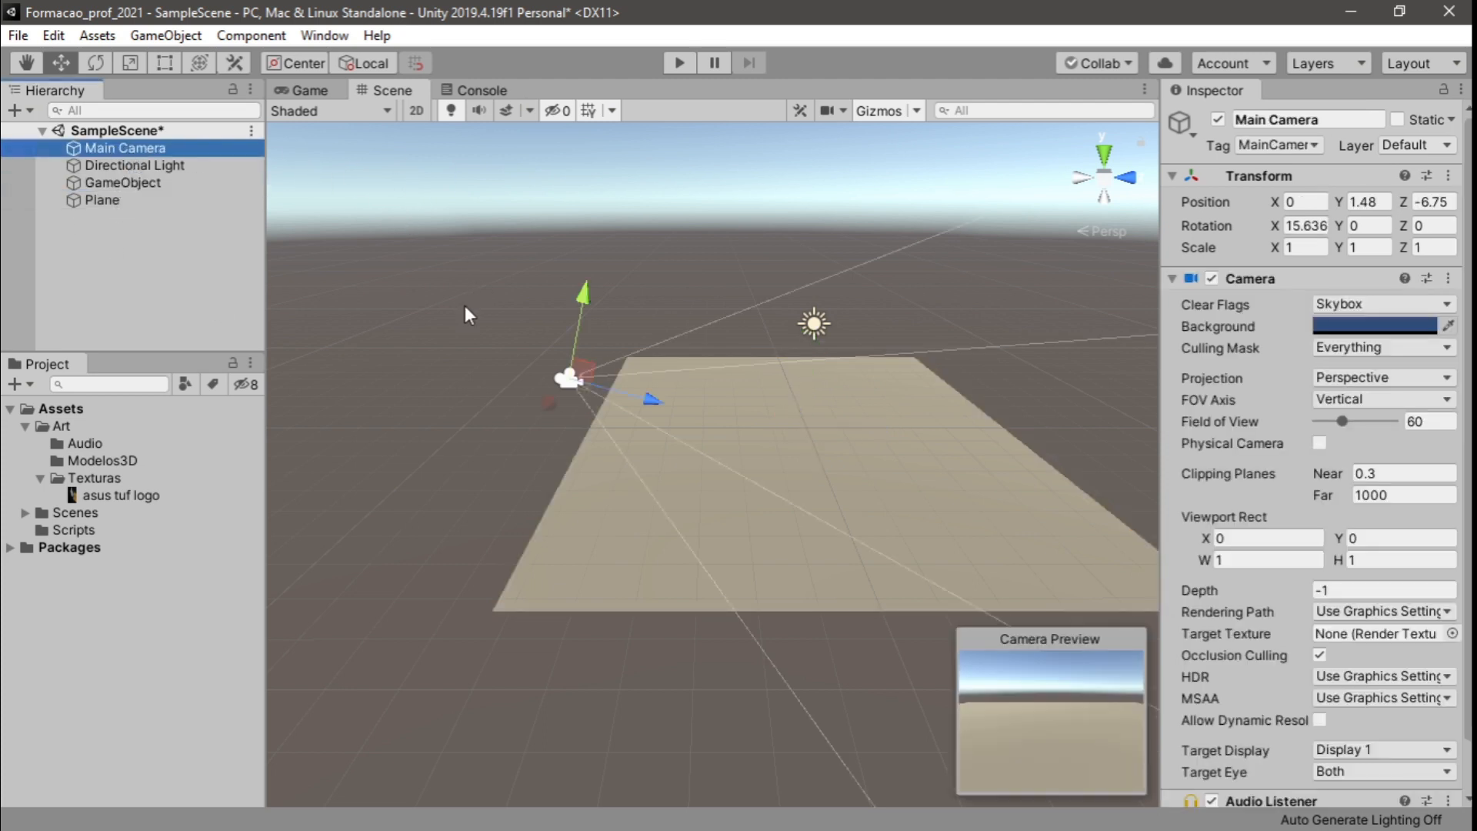
right_click_drag(425, 470, 457, 447)
middle_click_drag(457, 448, 545, 406)
scroll(548, 435, "up", 4)
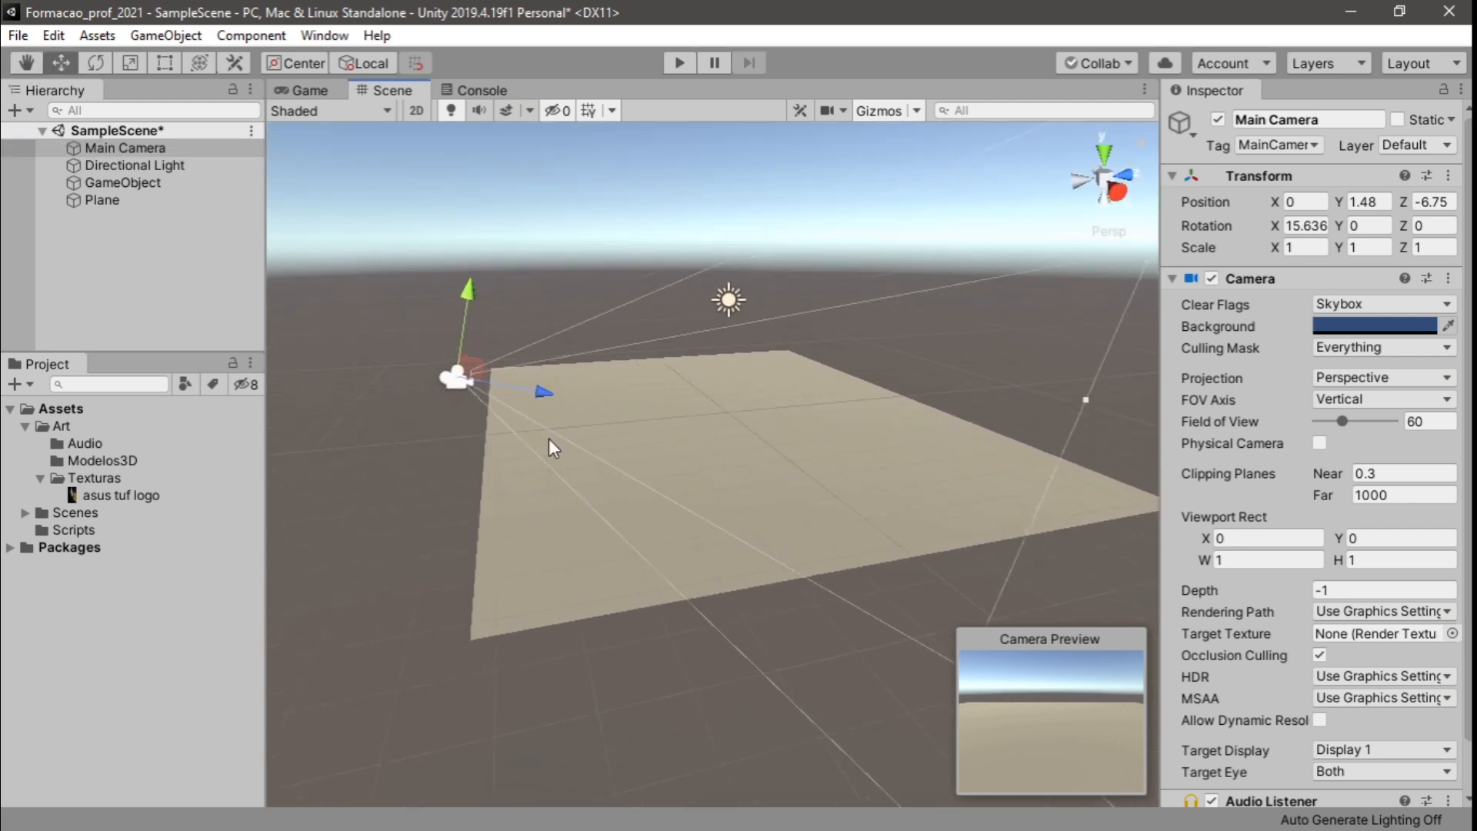
right_click_drag(563, 452, 547, 445)
middle_click_drag(503, 461, 499, 455)
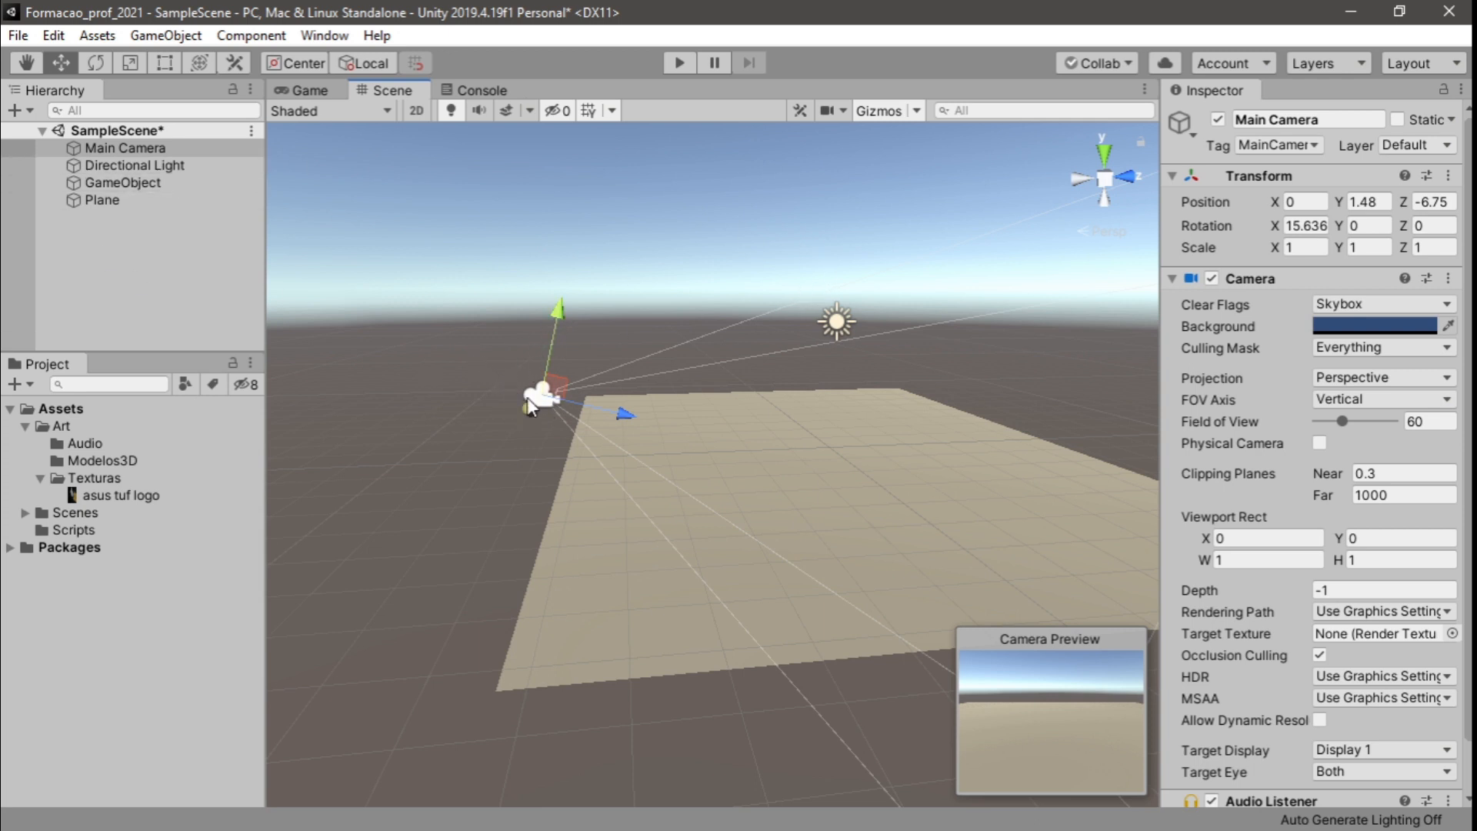
left_click(376, 62)
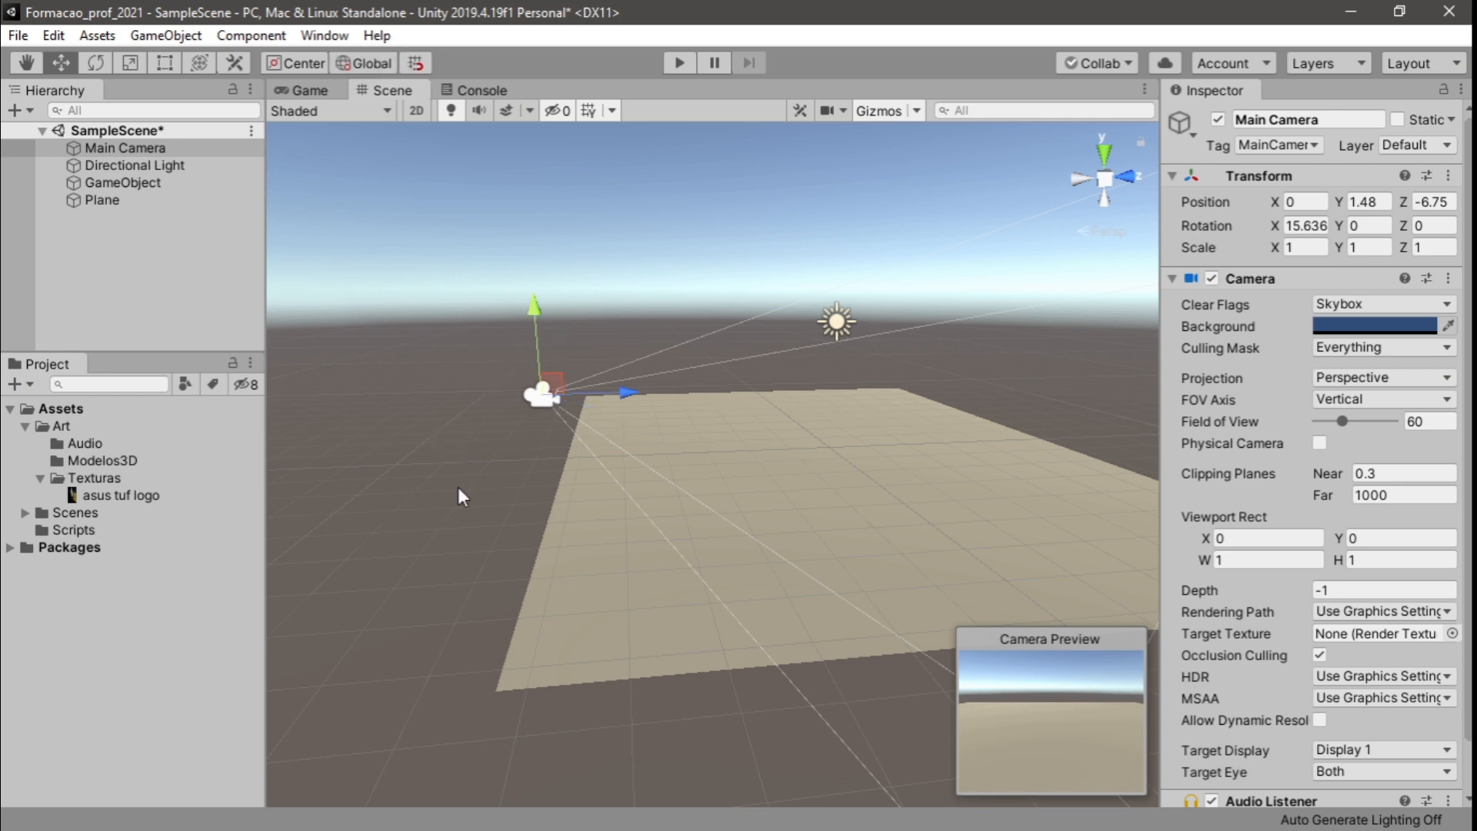
mouse_move(620, 402)
left_mouse_down()
mouse_move(593, 405)
mouse_move(614, 409)
left_mouse_up()
left_click_drag(503, 334, 539, 295)
left_click(364, 63)
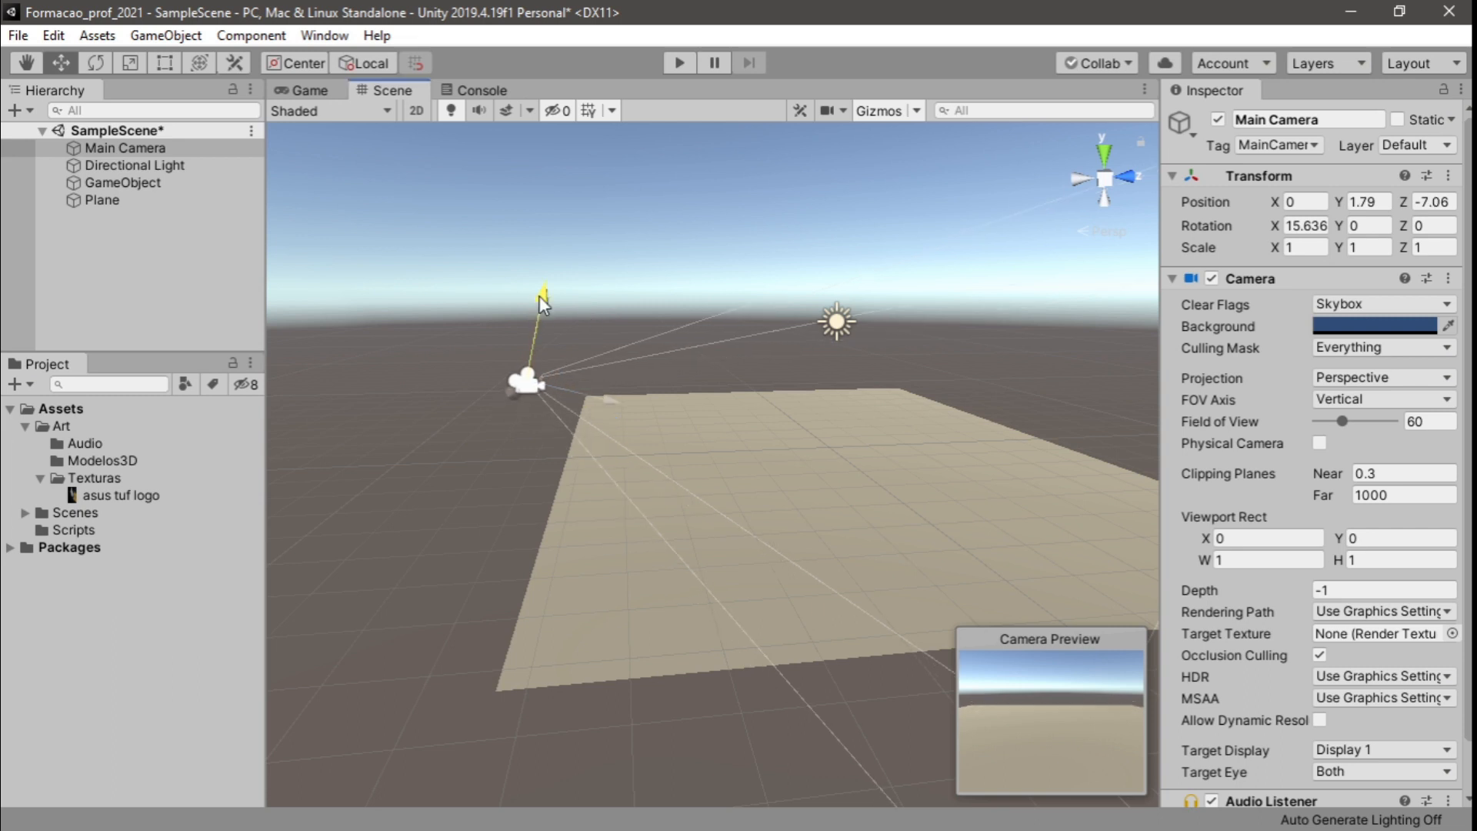
left_click_drag(608, 407, 572, 392)
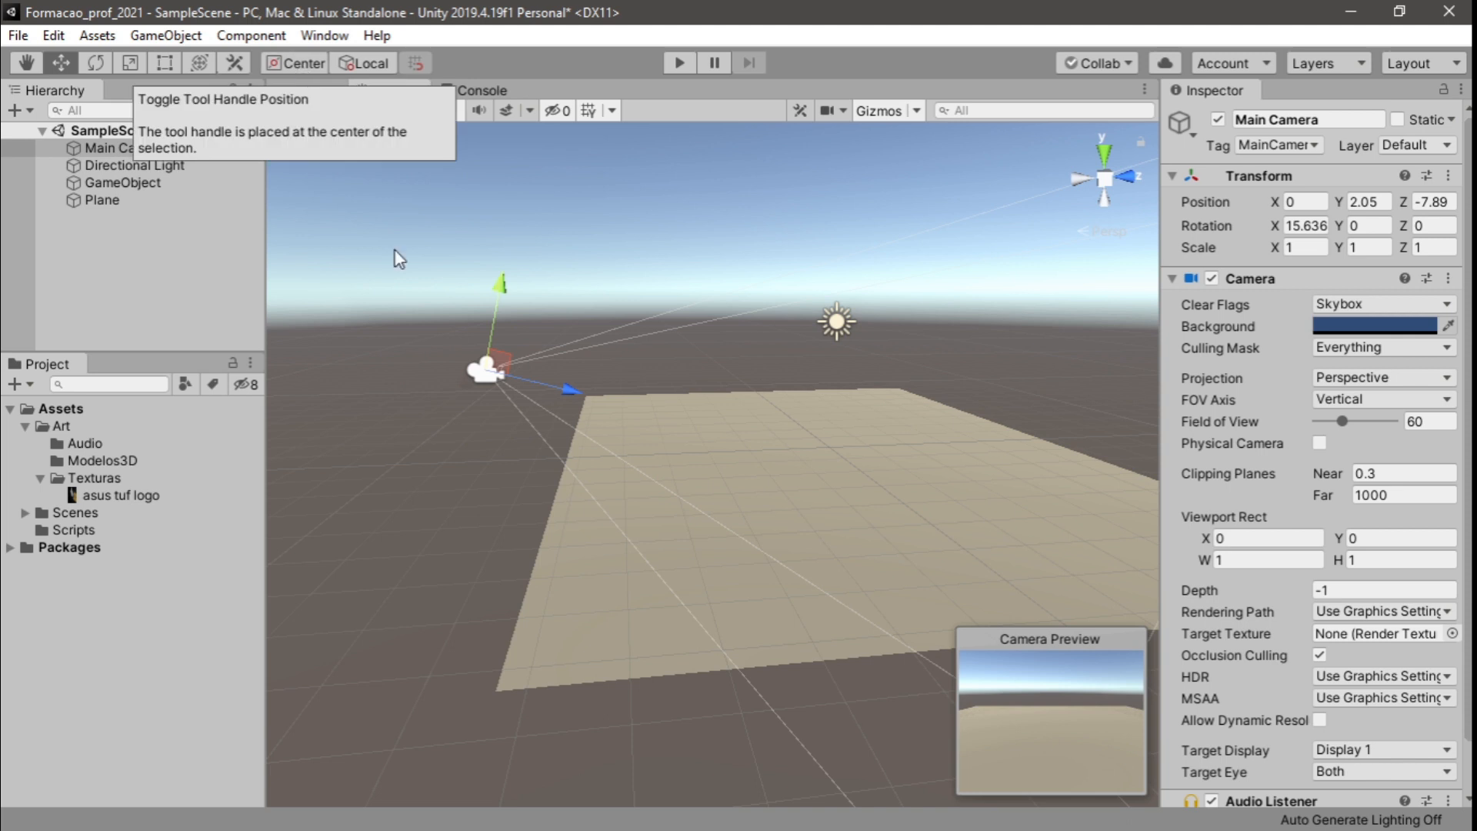
Toggle the Main Camera's handle position between Center and Pivot and compare where the gizmo sits
scroll(475, 394, "up", 4)
middle_click_drag(468, 413, 554, 531)
scroll(565, 495, "up", 2)
left_click(295, 63)
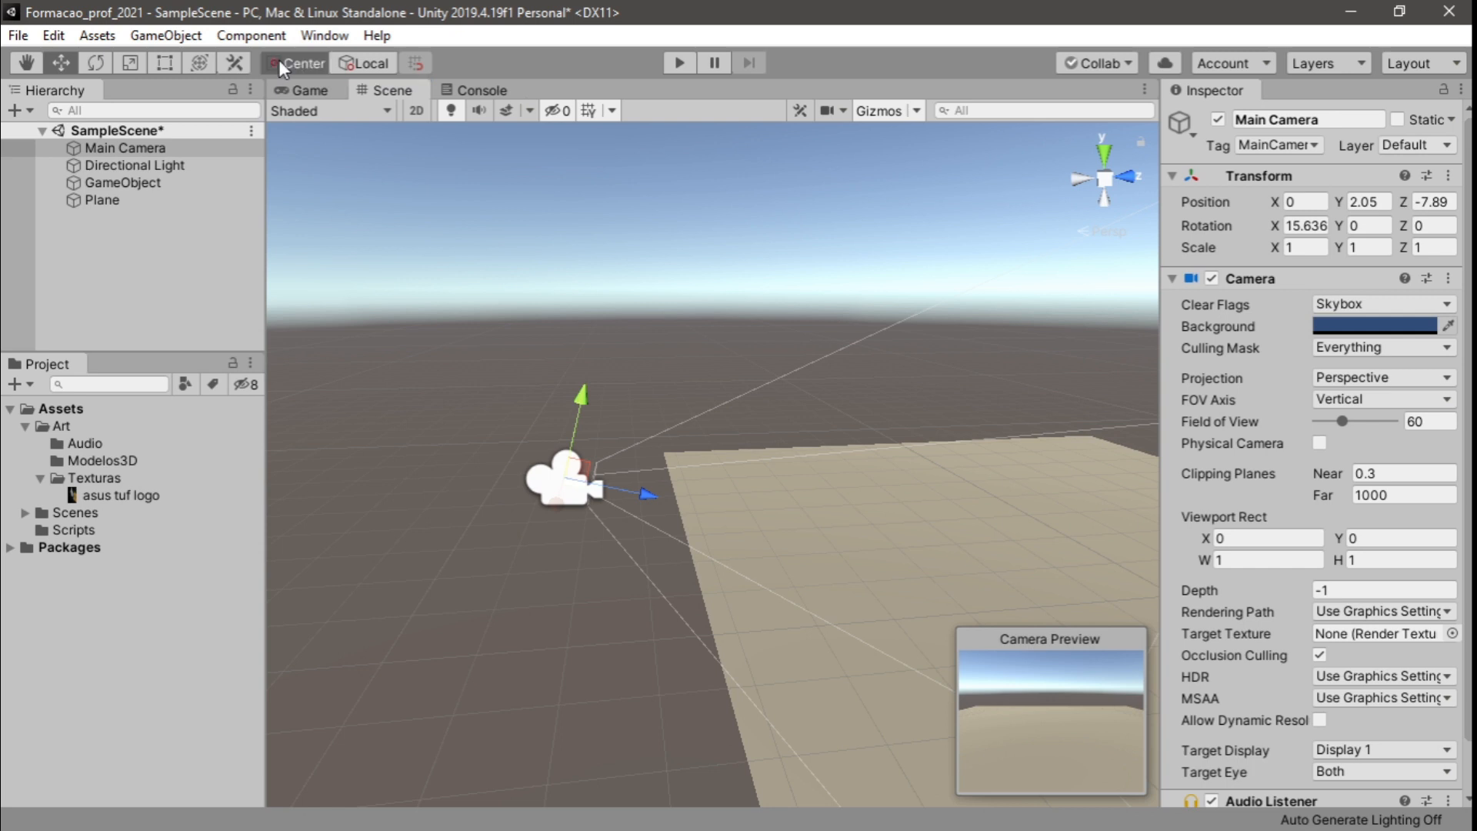
left_click(293, 63)
Select the Plane, compare its Pivot and Center handle positions, and reselect the Main Camera
middle_click_drag(494, 526, 116, 386)
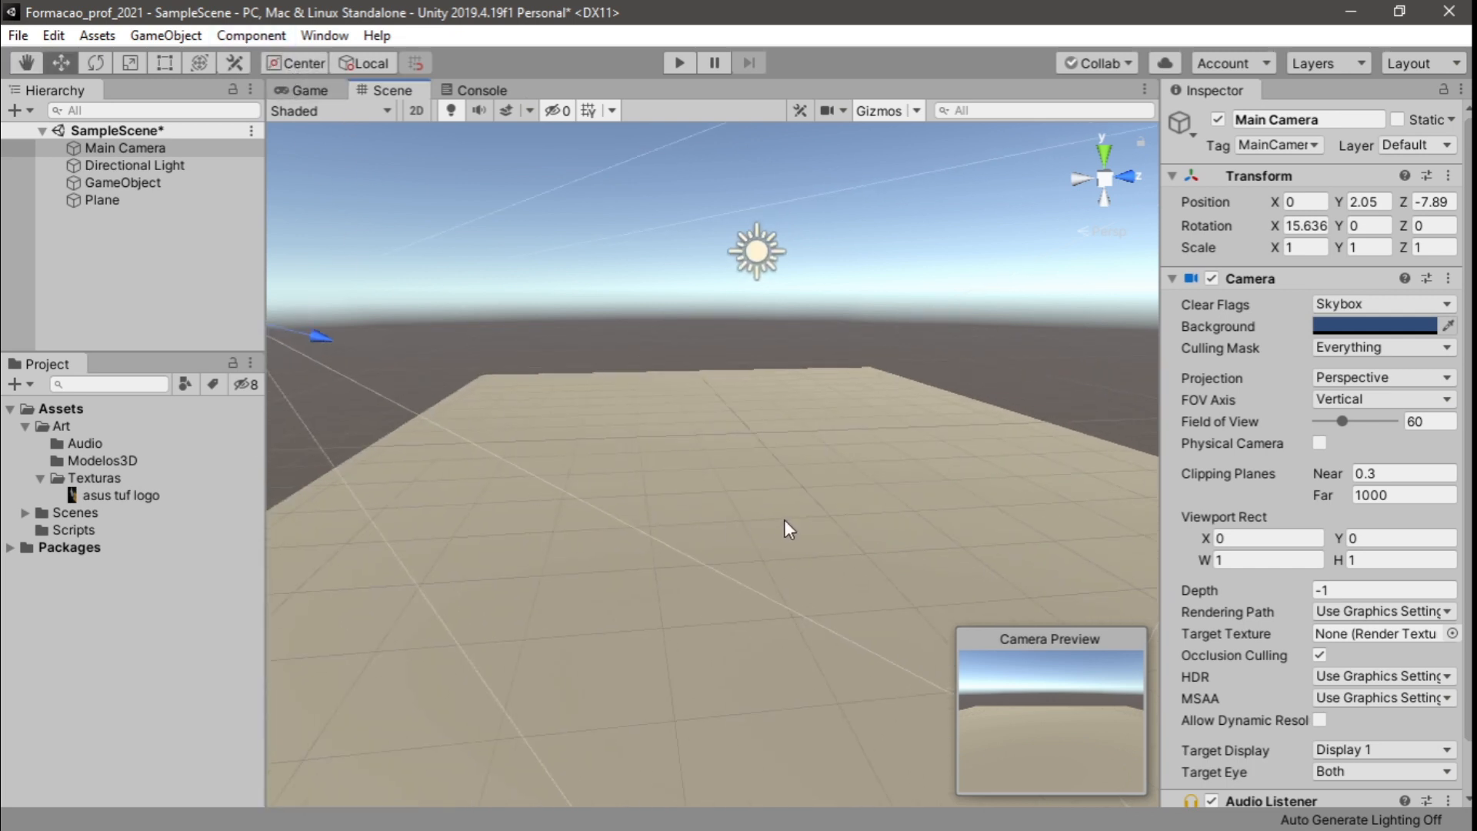
left_click(775, 516)
scroll(763, 509, "down", 5)
left_click(312, 65)
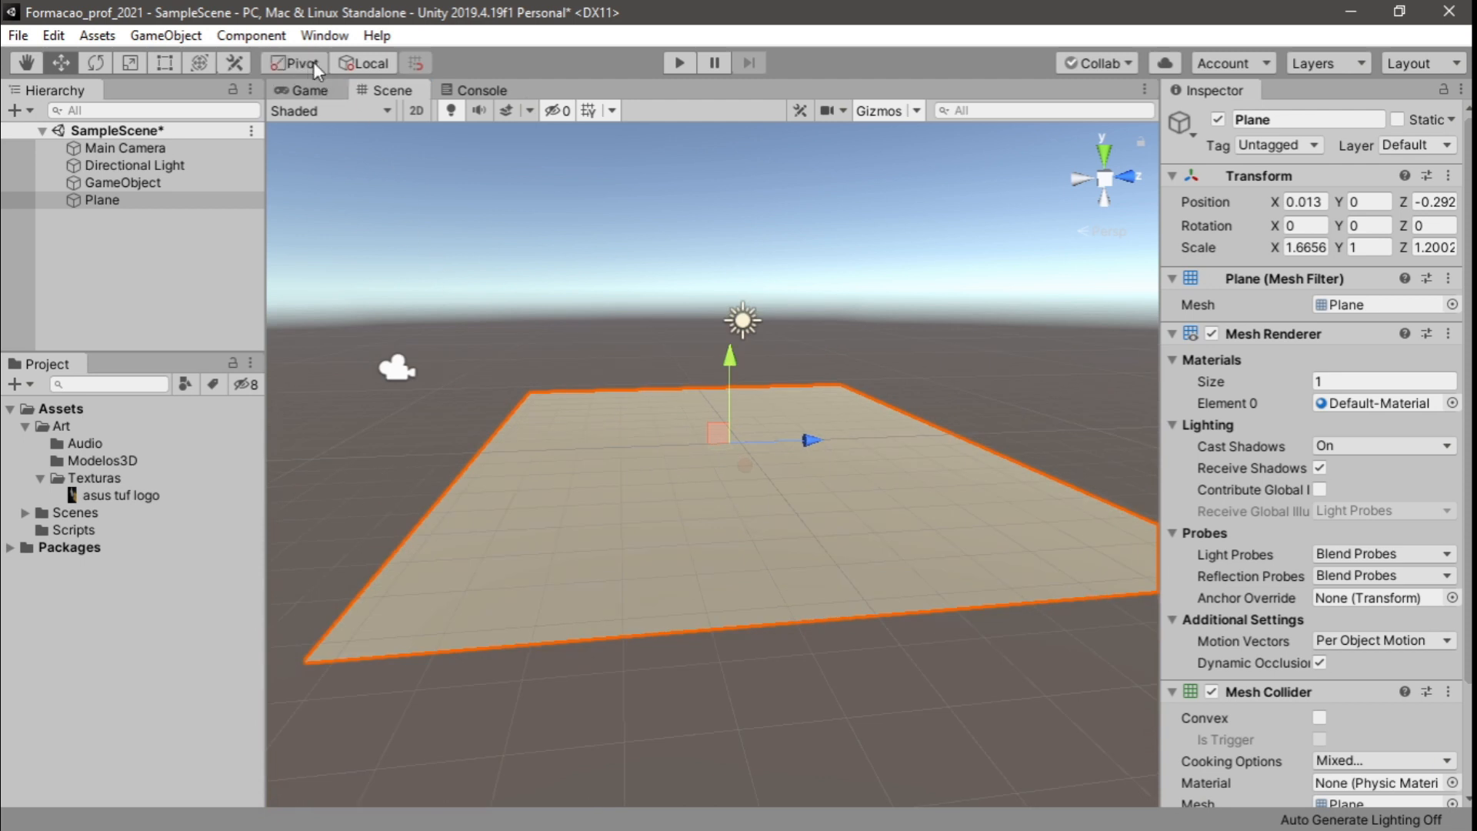
left_click(311, 66)
left_click(412, 381)
middle_click_drag(404, 196, 473, 222)
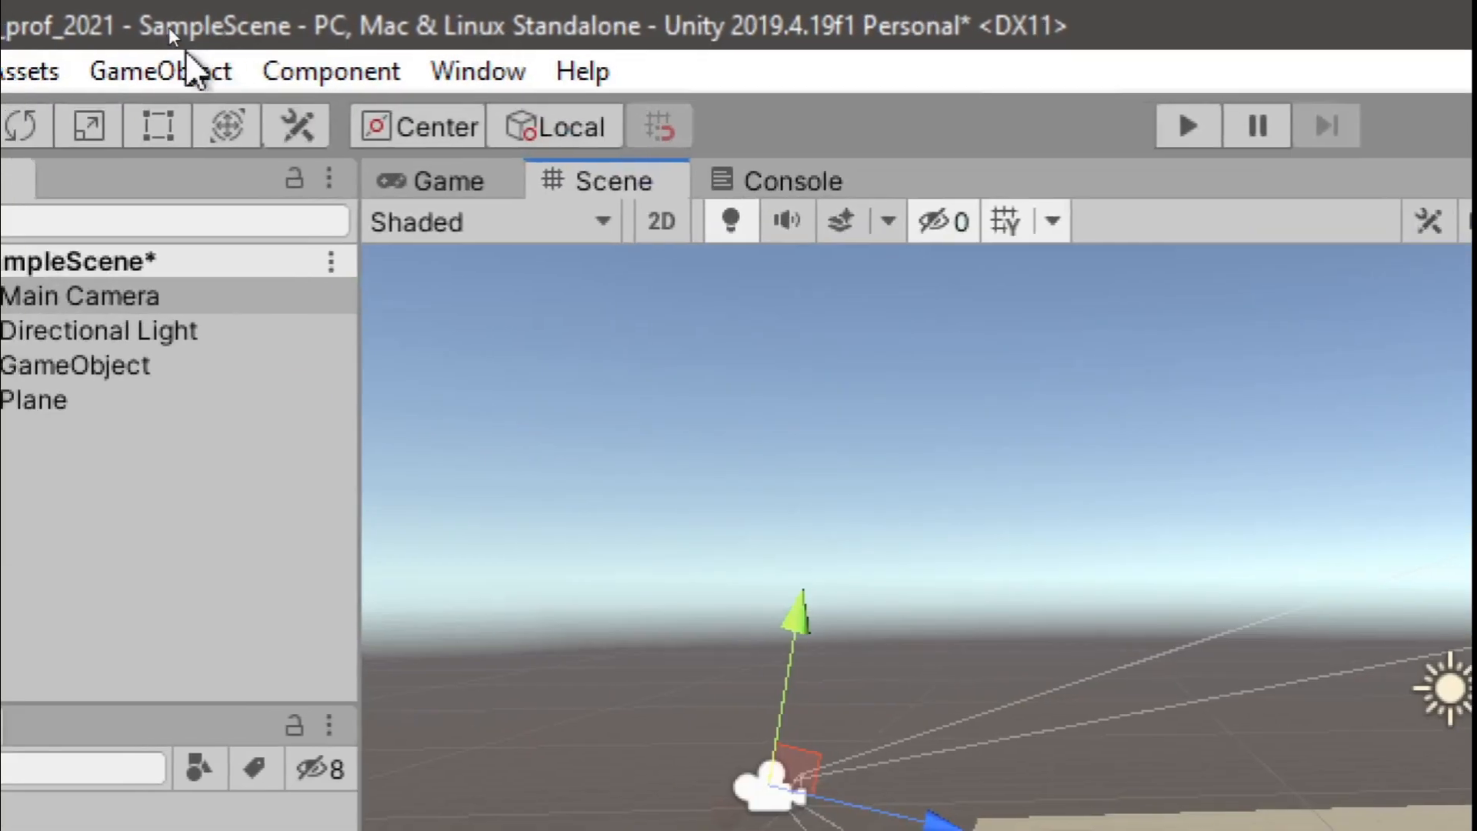
left_click(199, 286)
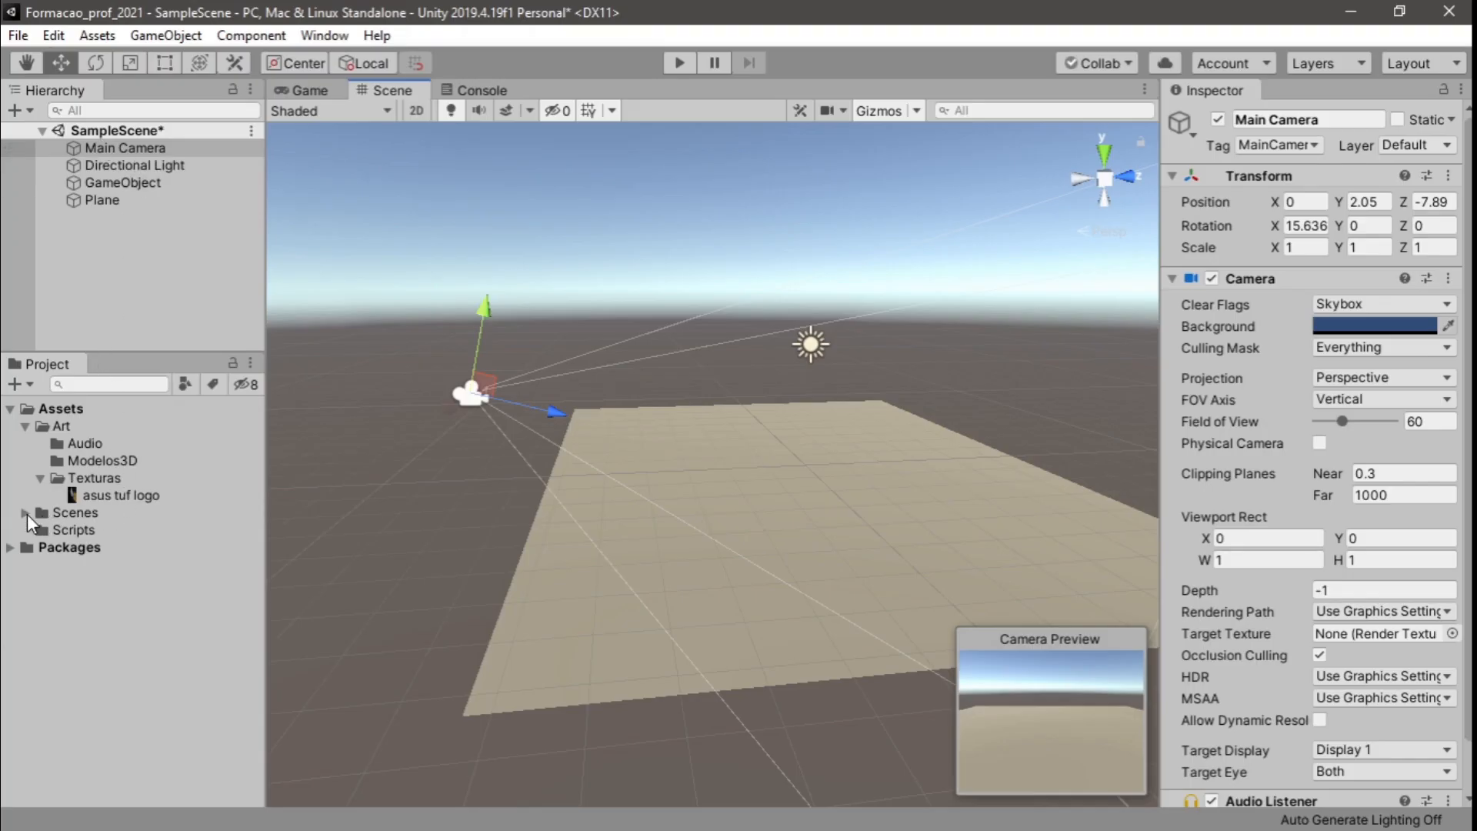
Expand the Scenes folder in the project assets and save the current scene
left_click(26, 512)
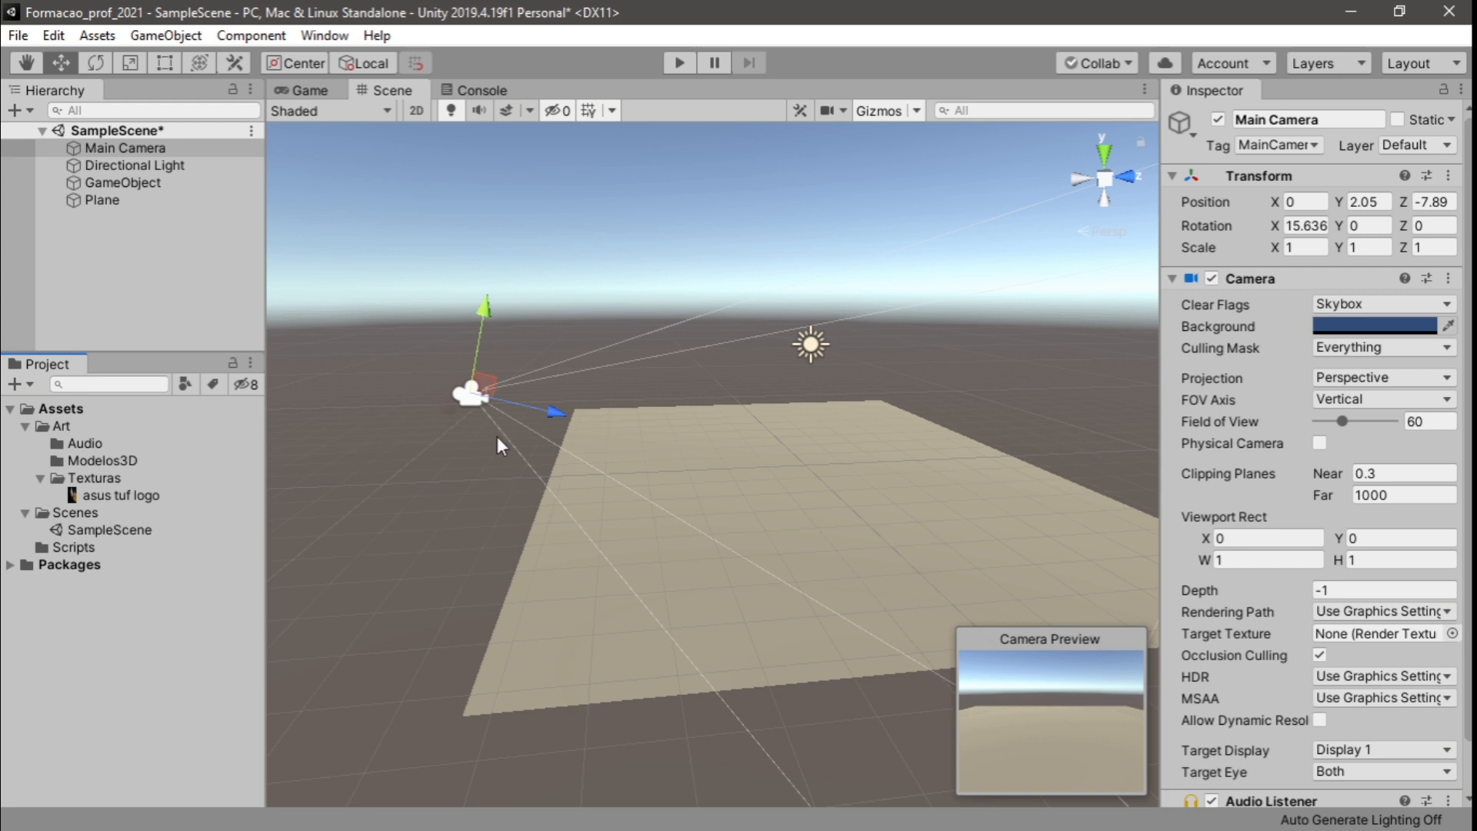
left_click(19, 35)
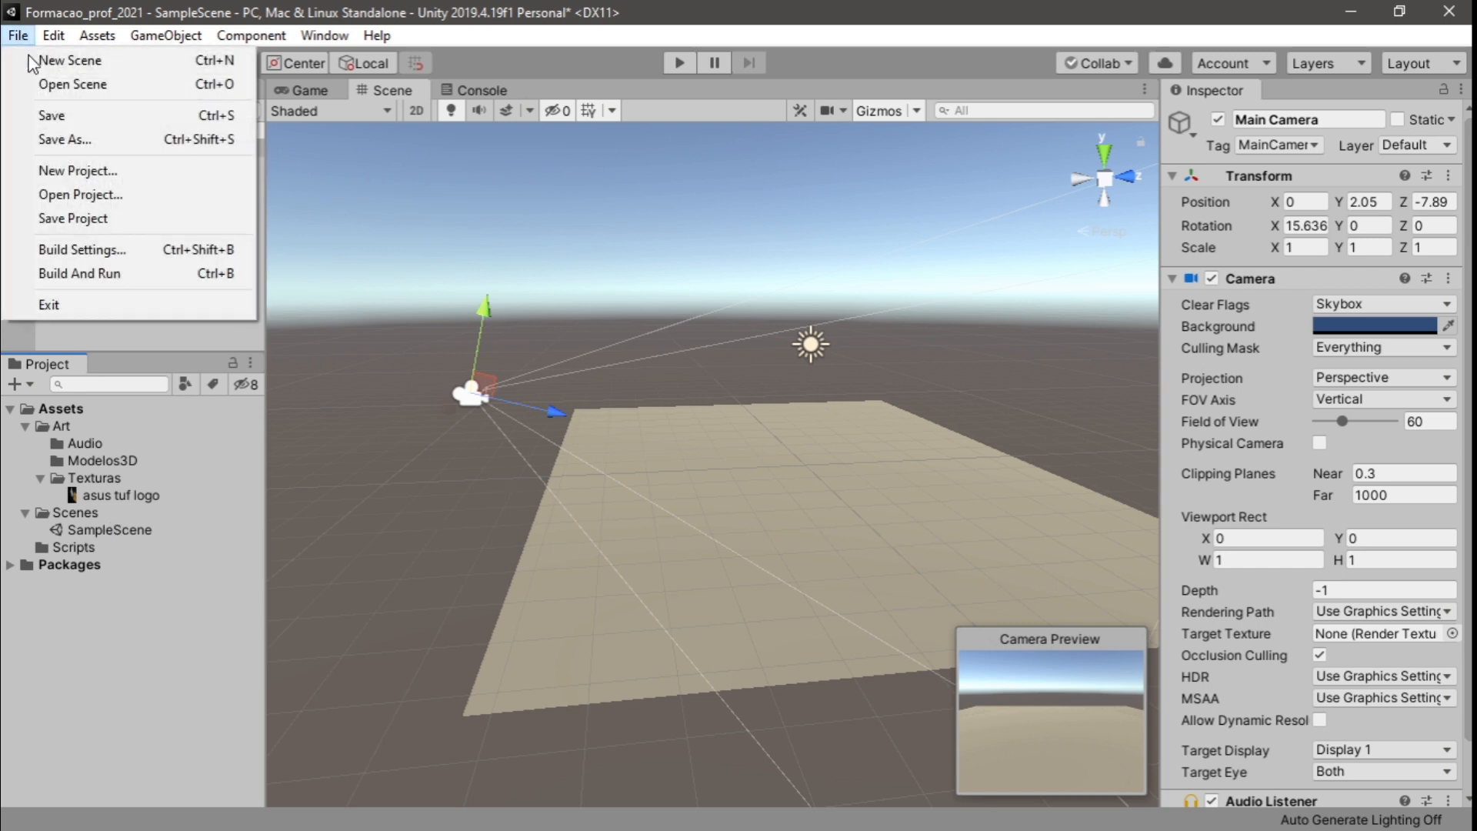
left_click(47, 112)
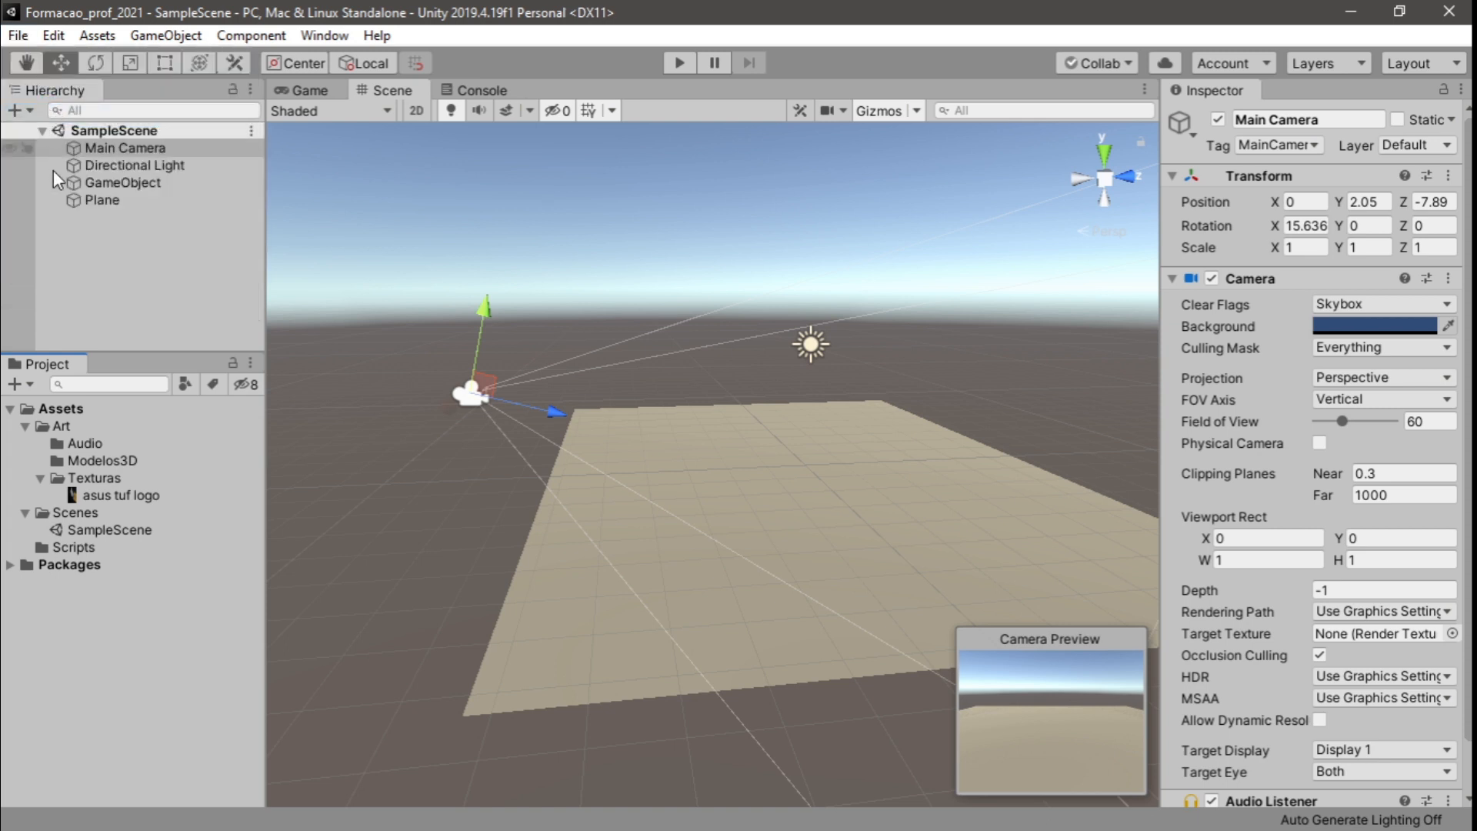
Create a new default scene and reopen SampleScene from the Scenes folder
left_click(20, 36)
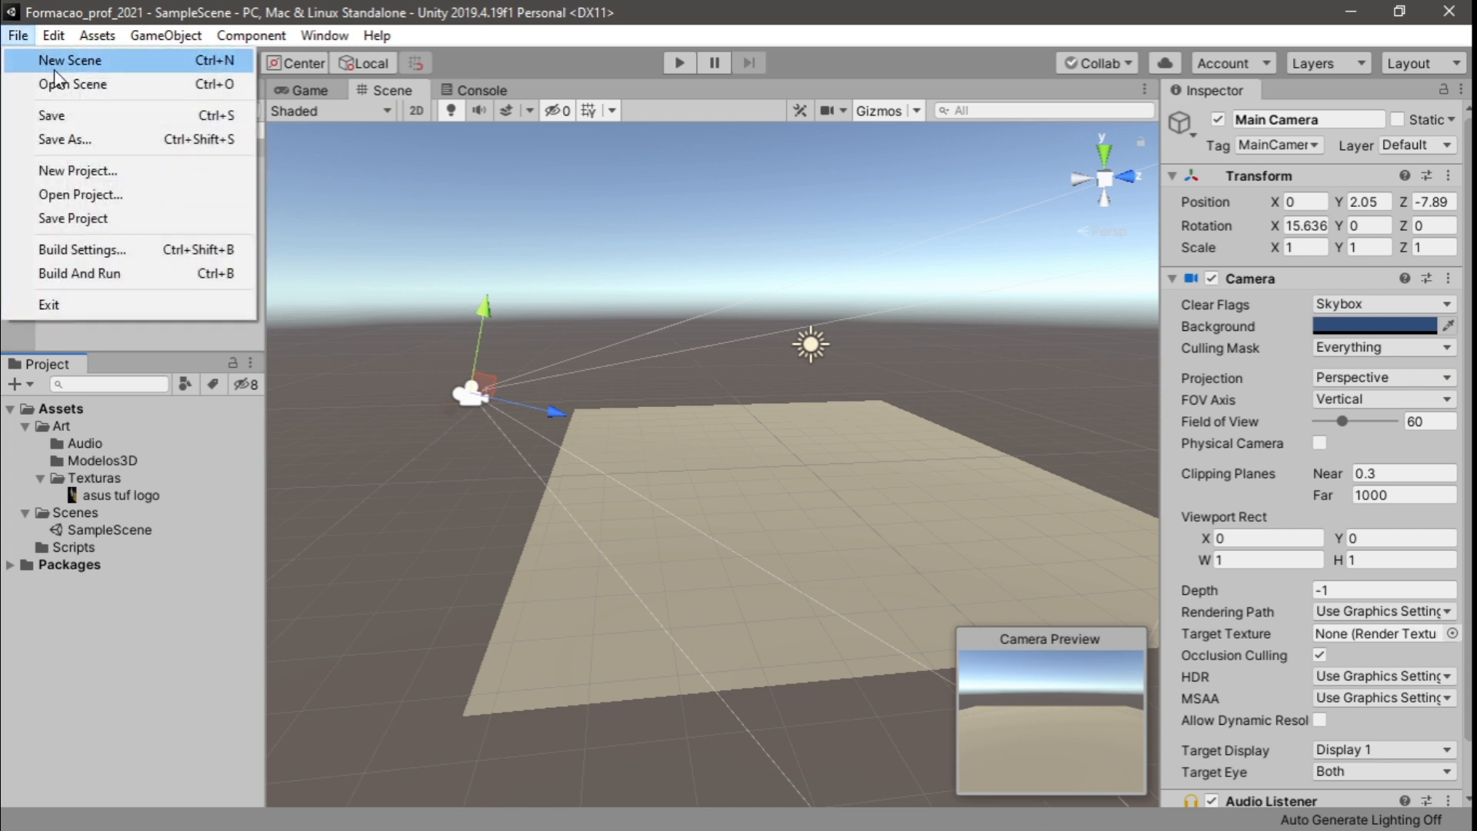
left_click(74, 63)
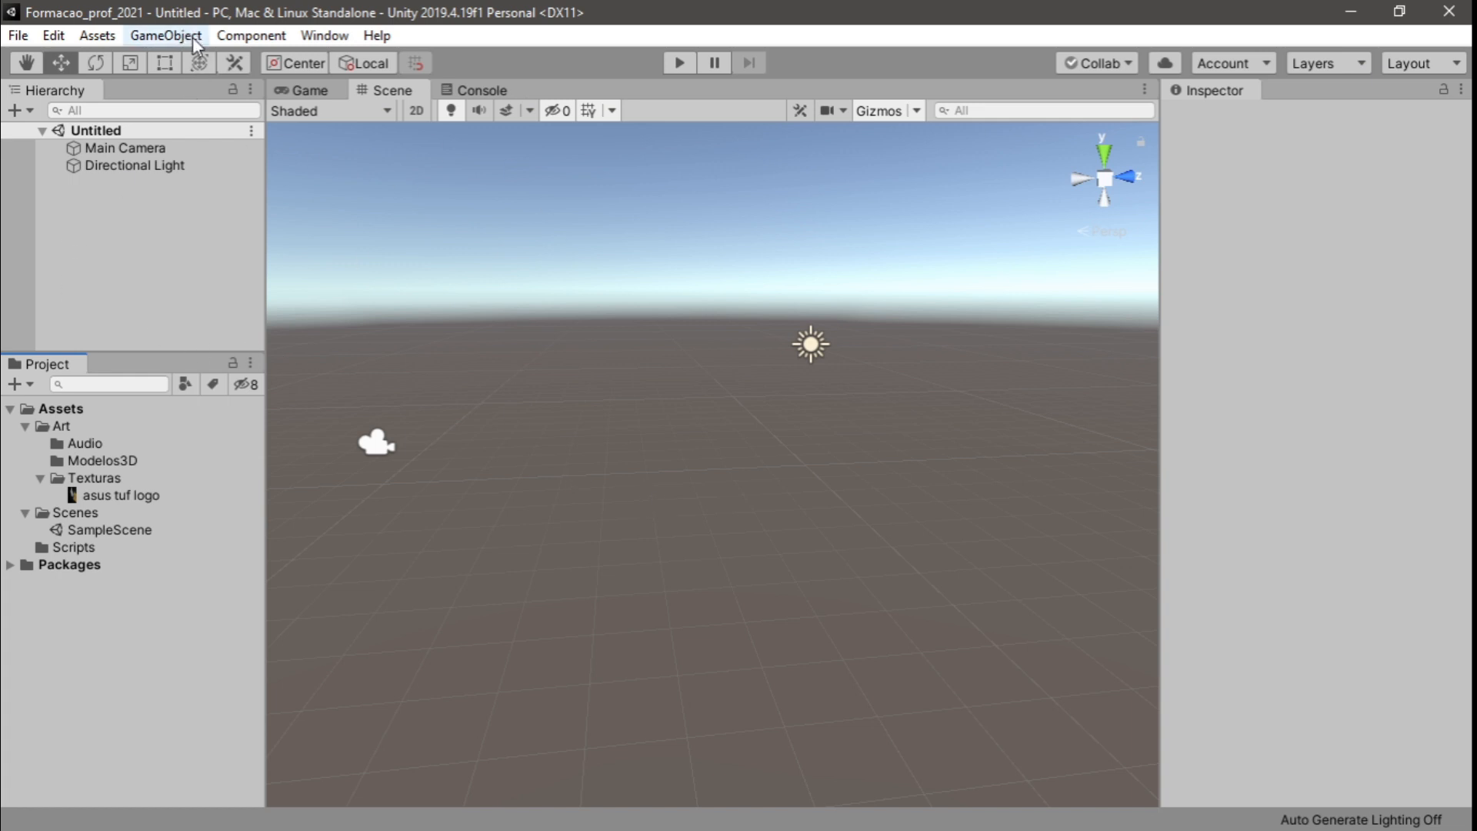
double_click(109, 530)
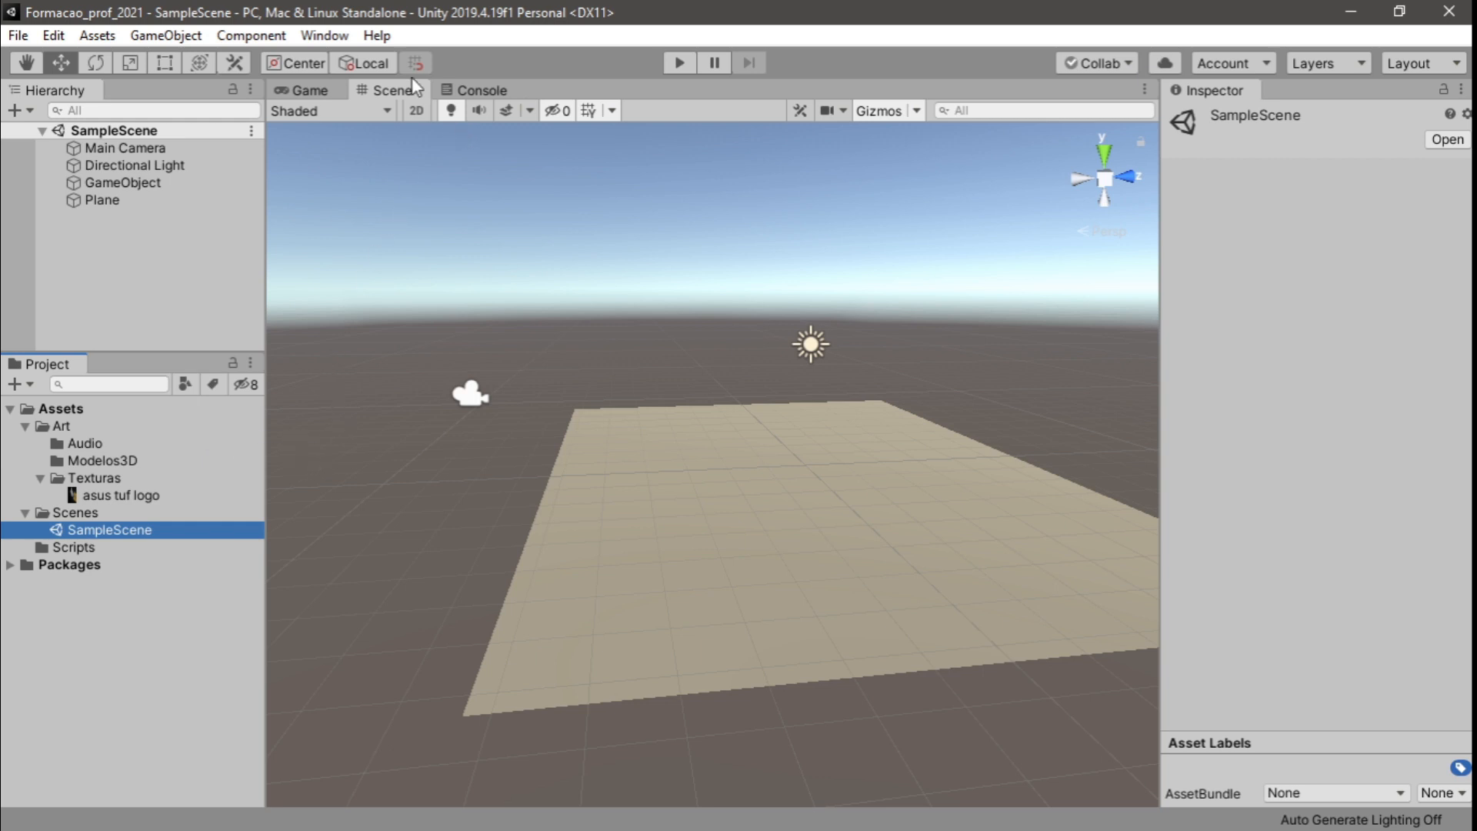
Open the Asset Store inside the editor and search it for "standard assets"
left_click(327, 36)
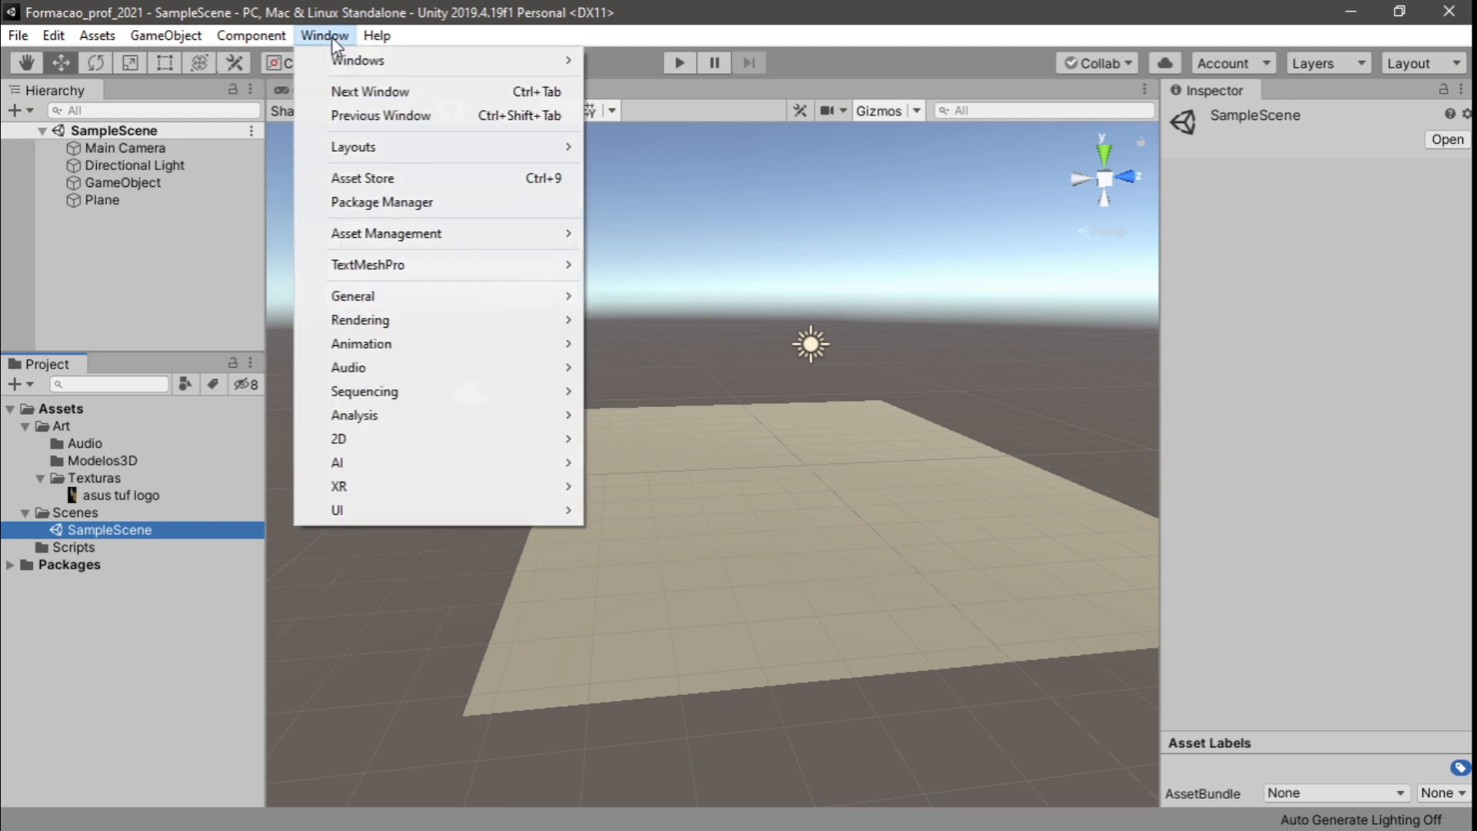
left_click(384, 182)
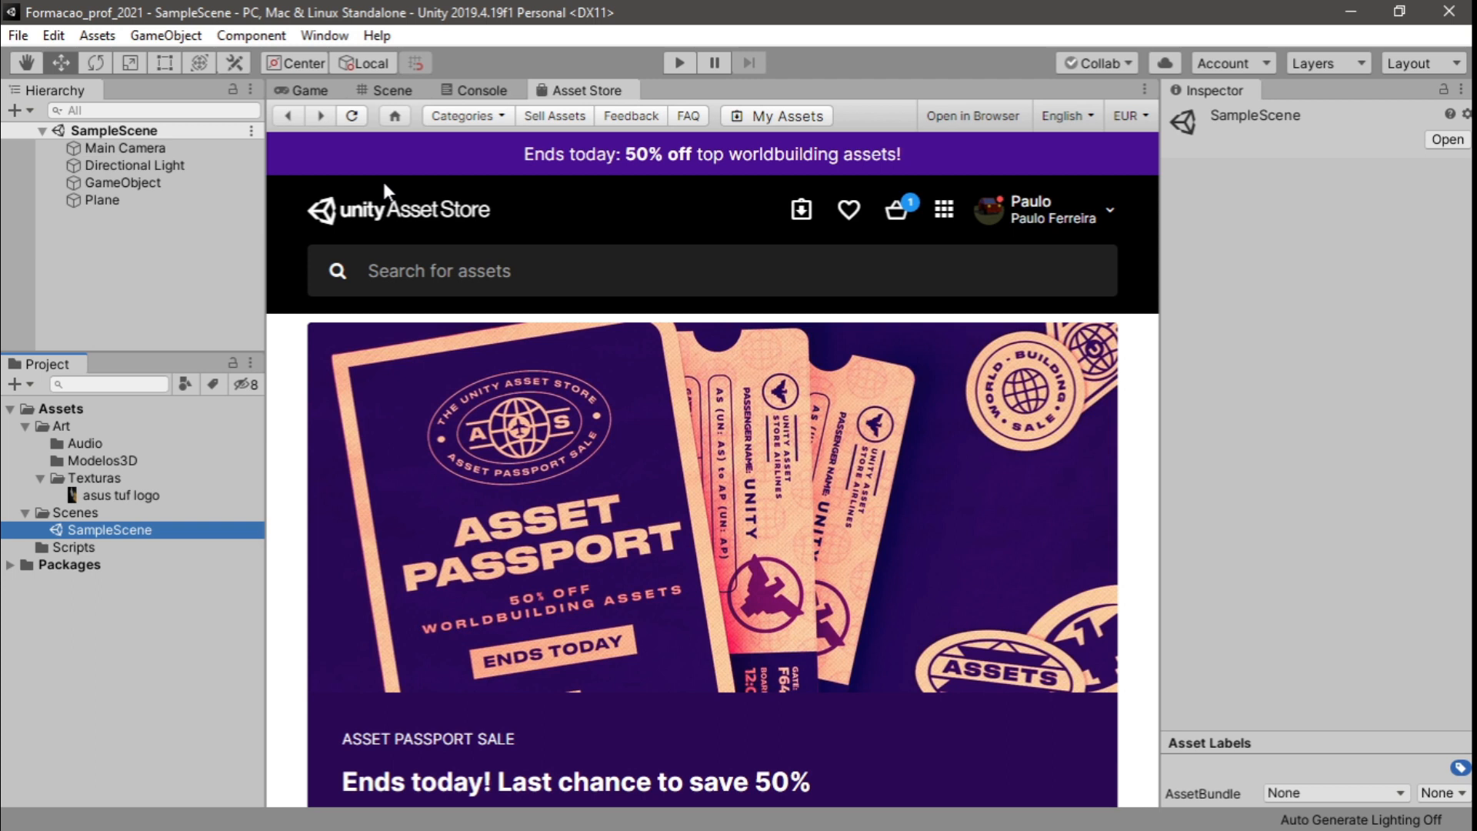
left_click(419, 276)
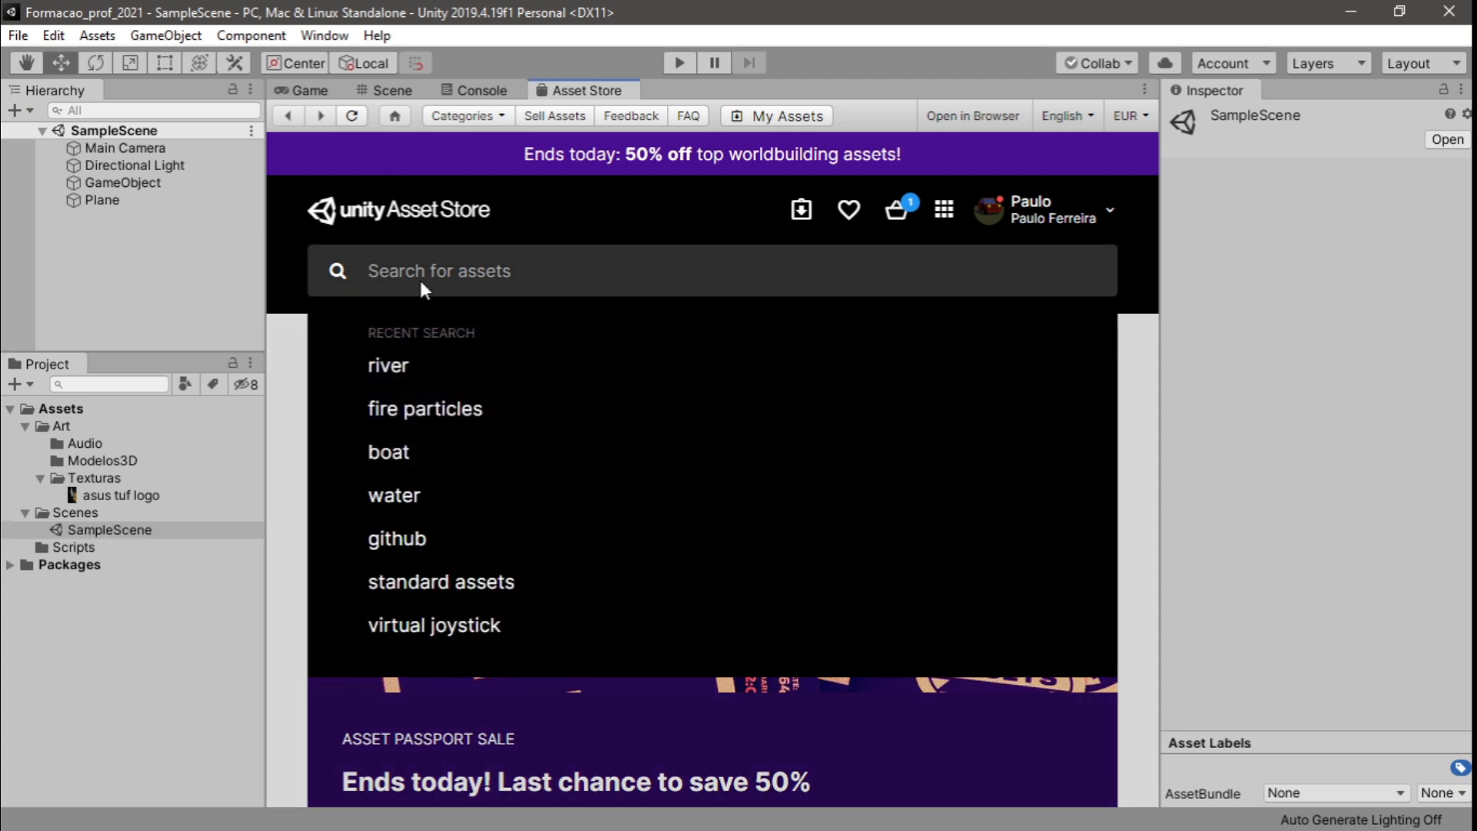
type("star")
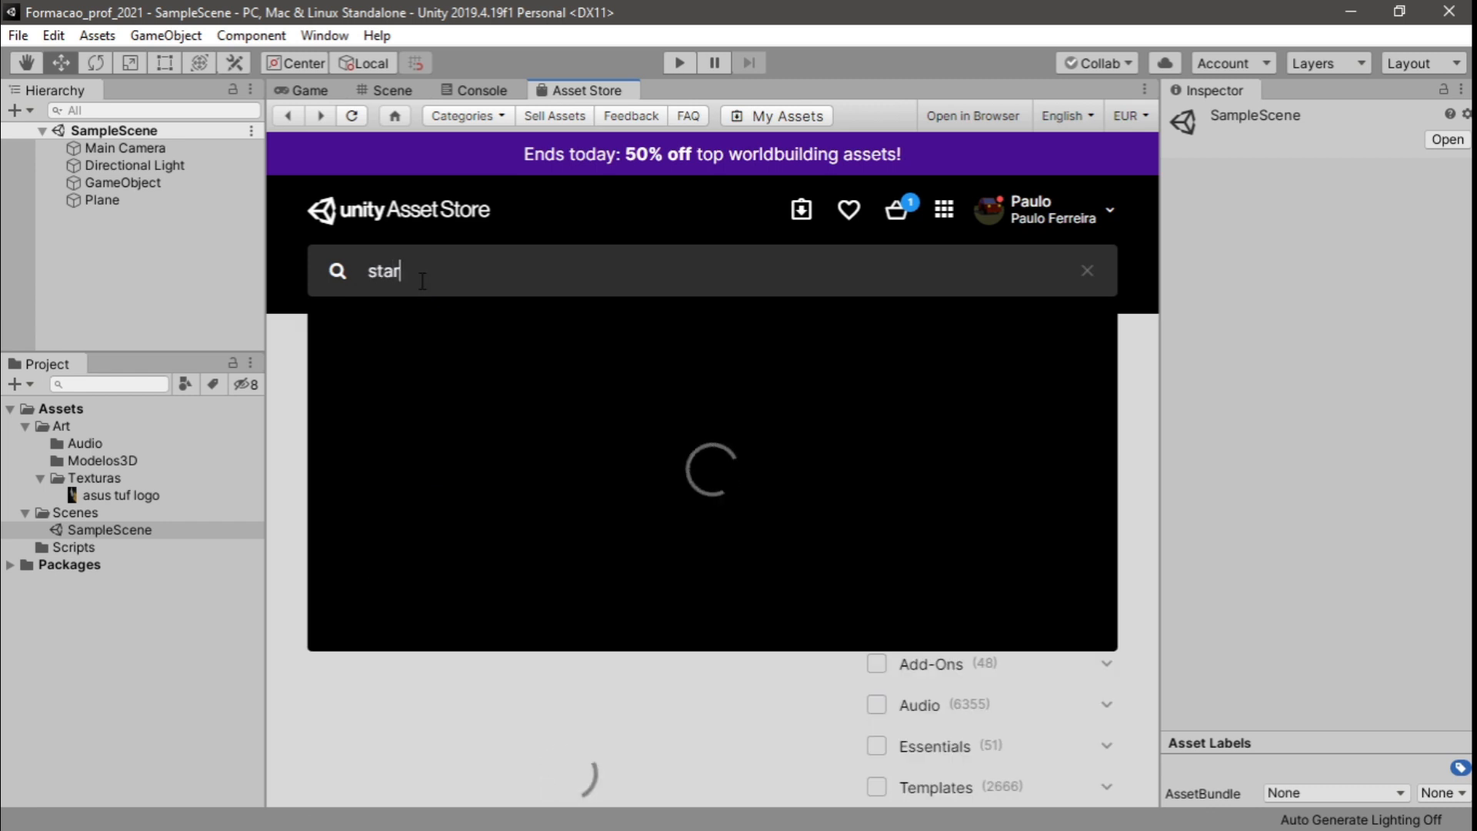
key("BackSpace")
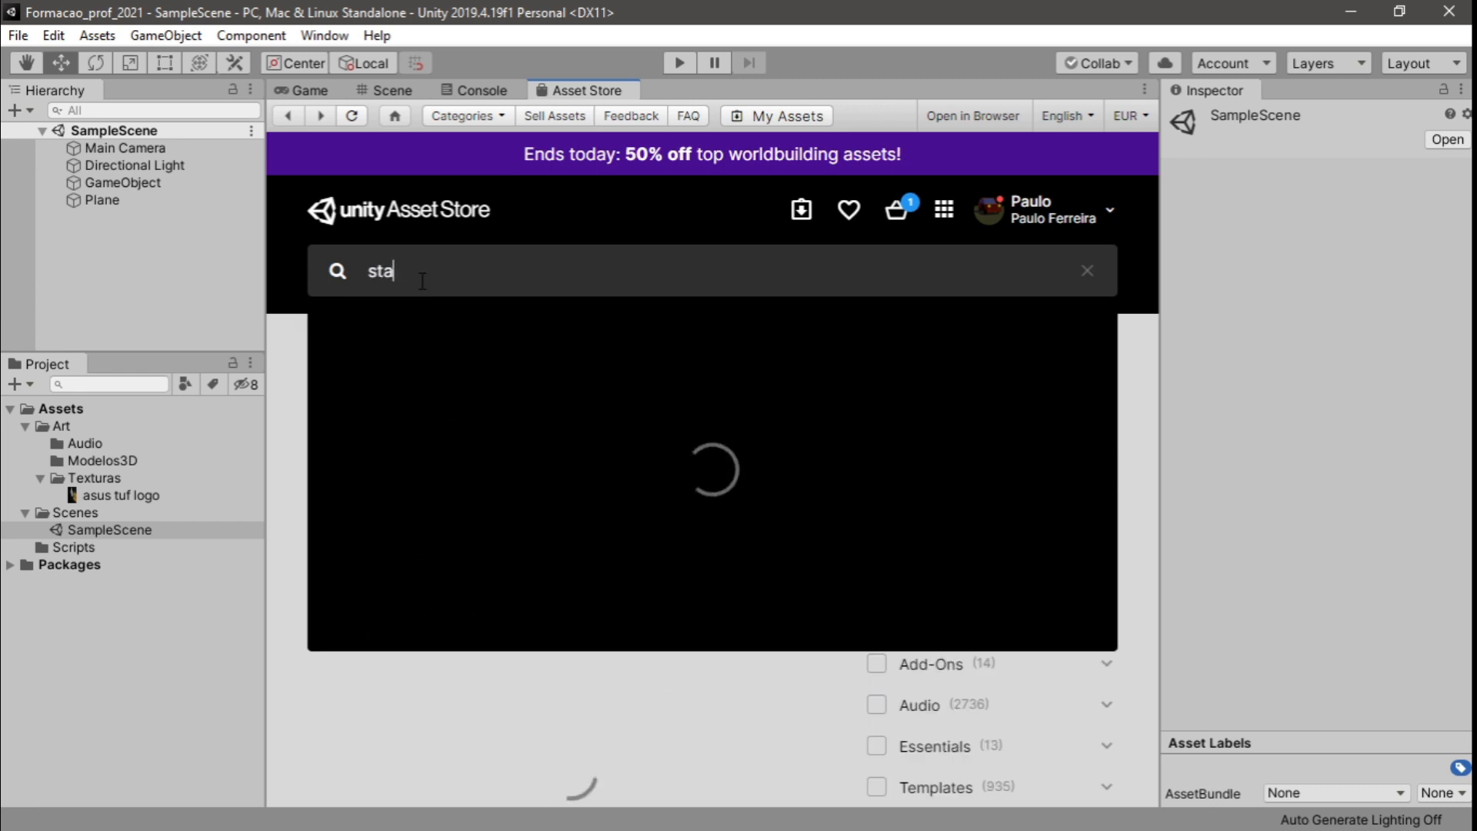
type("nd")
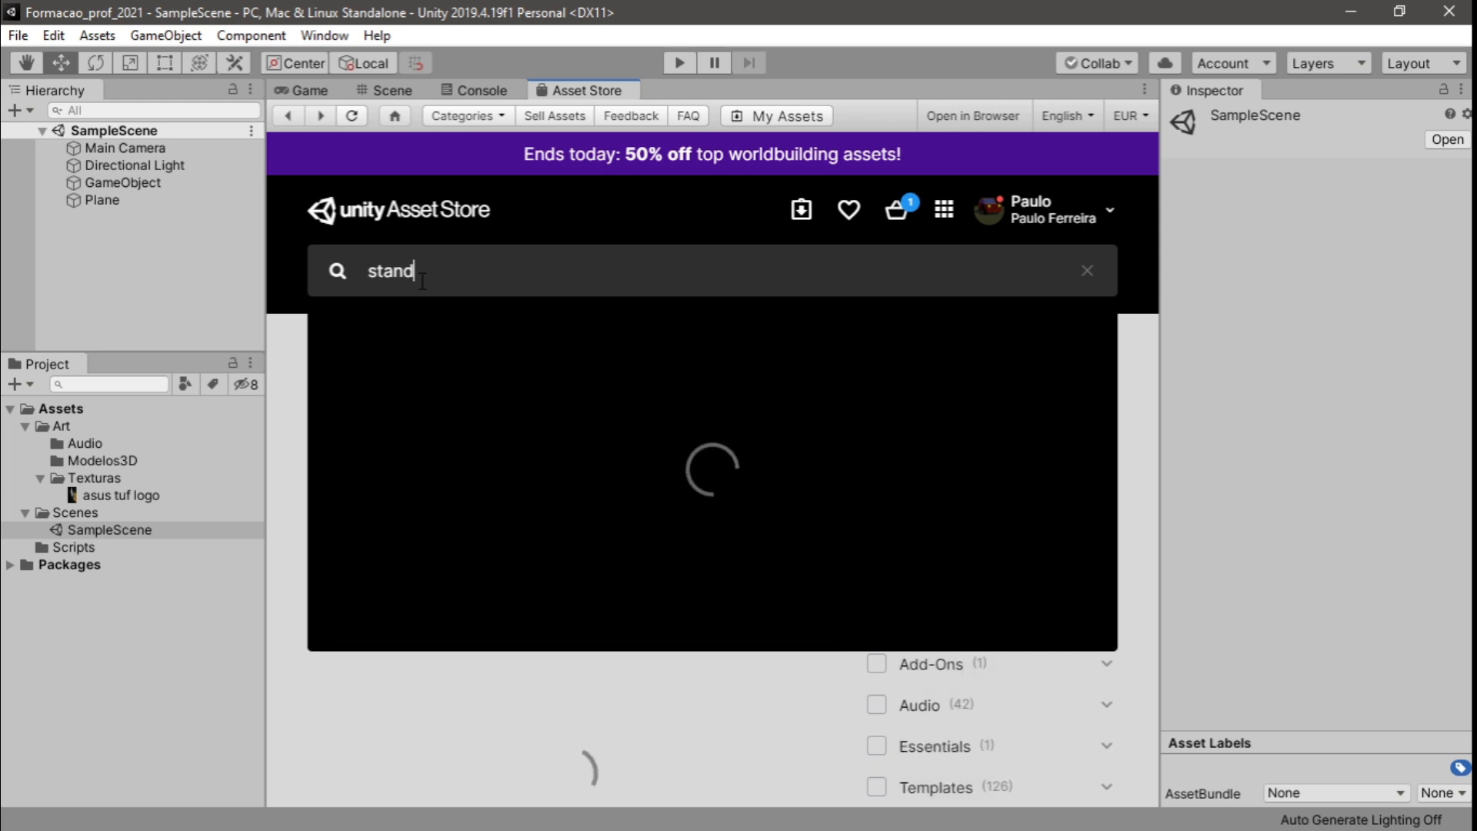
type("r")
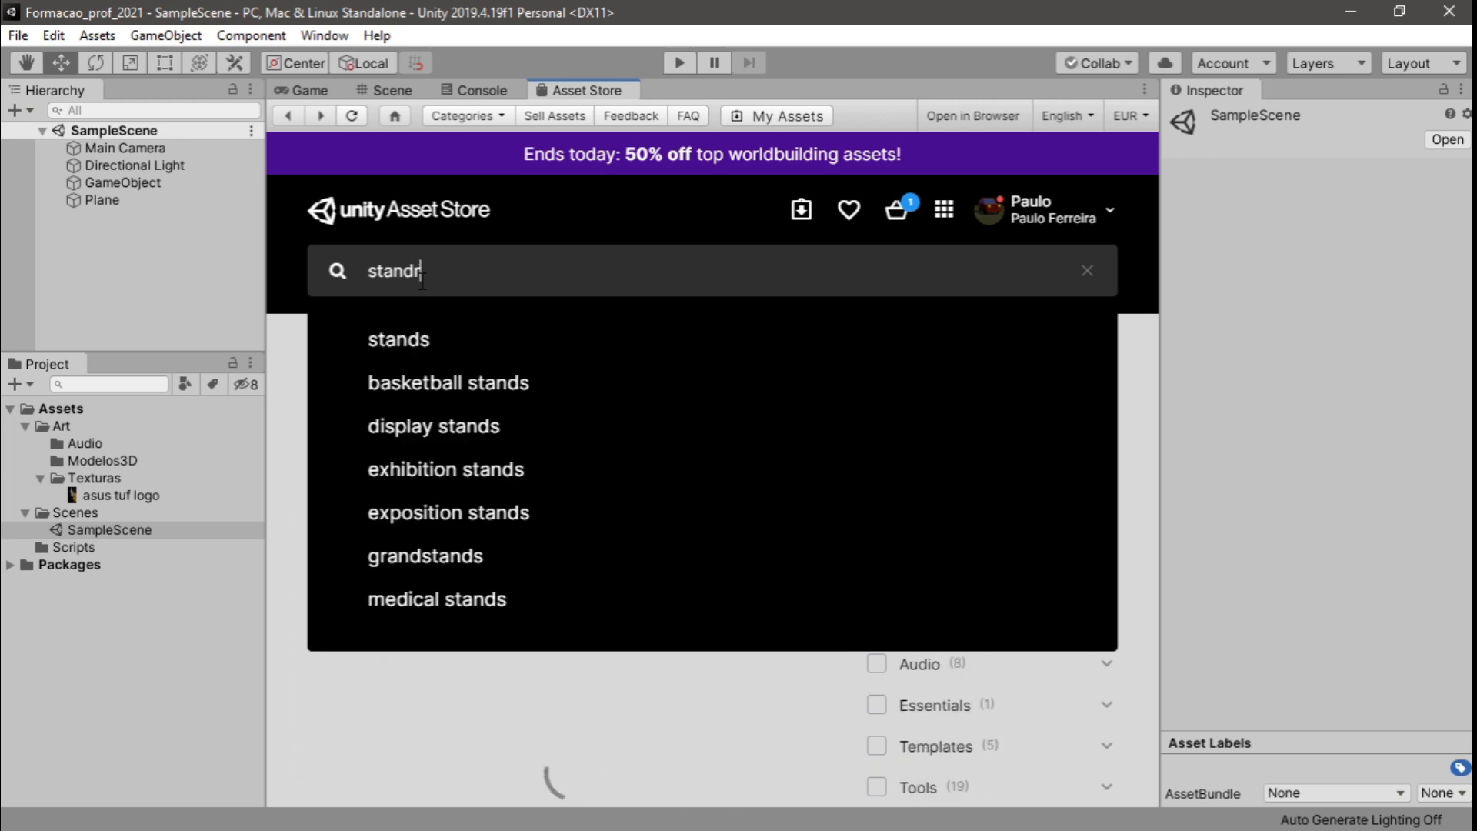
key("BackSpace")
type("ard asset")
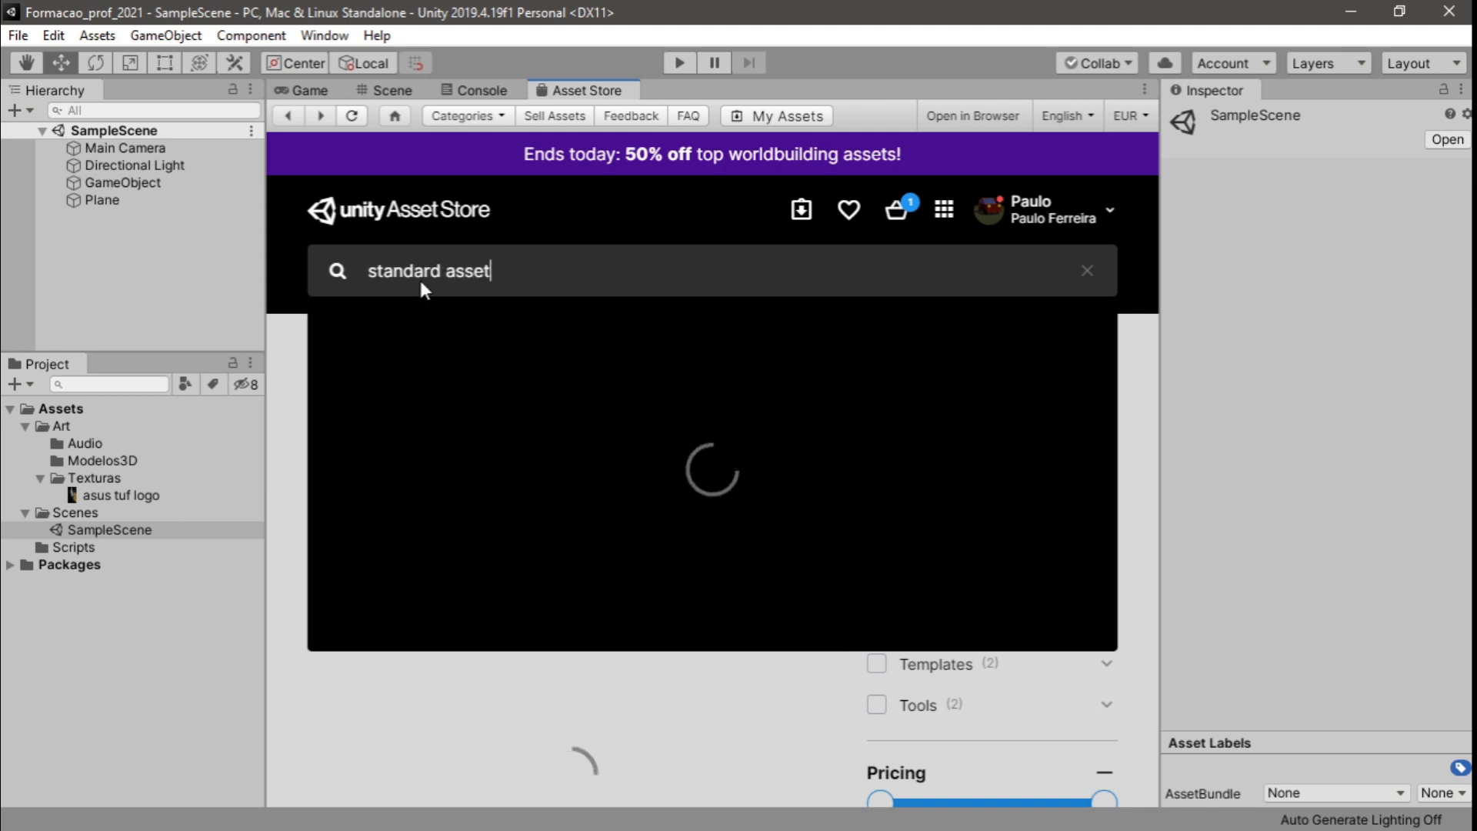
type("s")
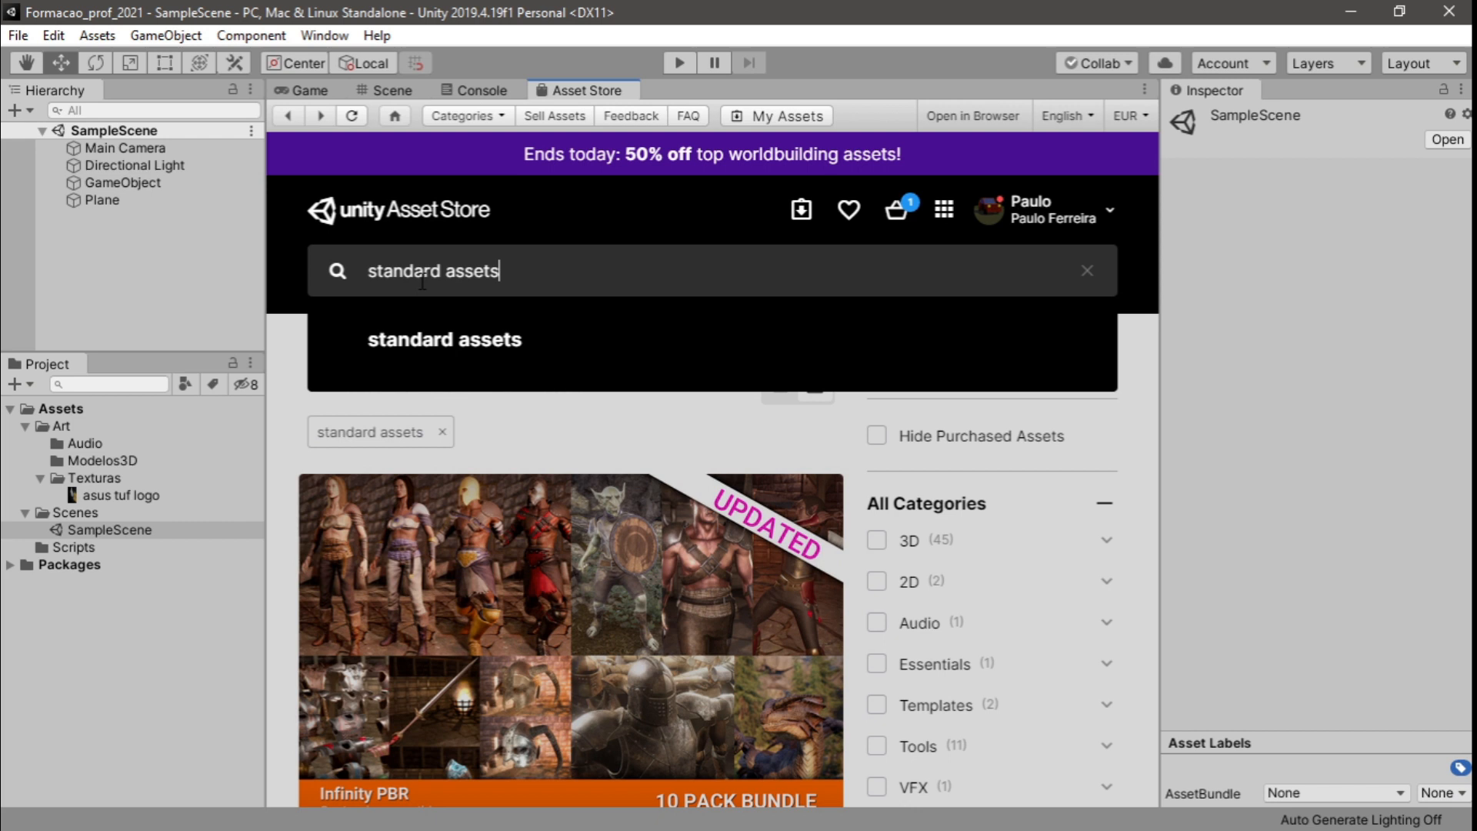
key("Return")
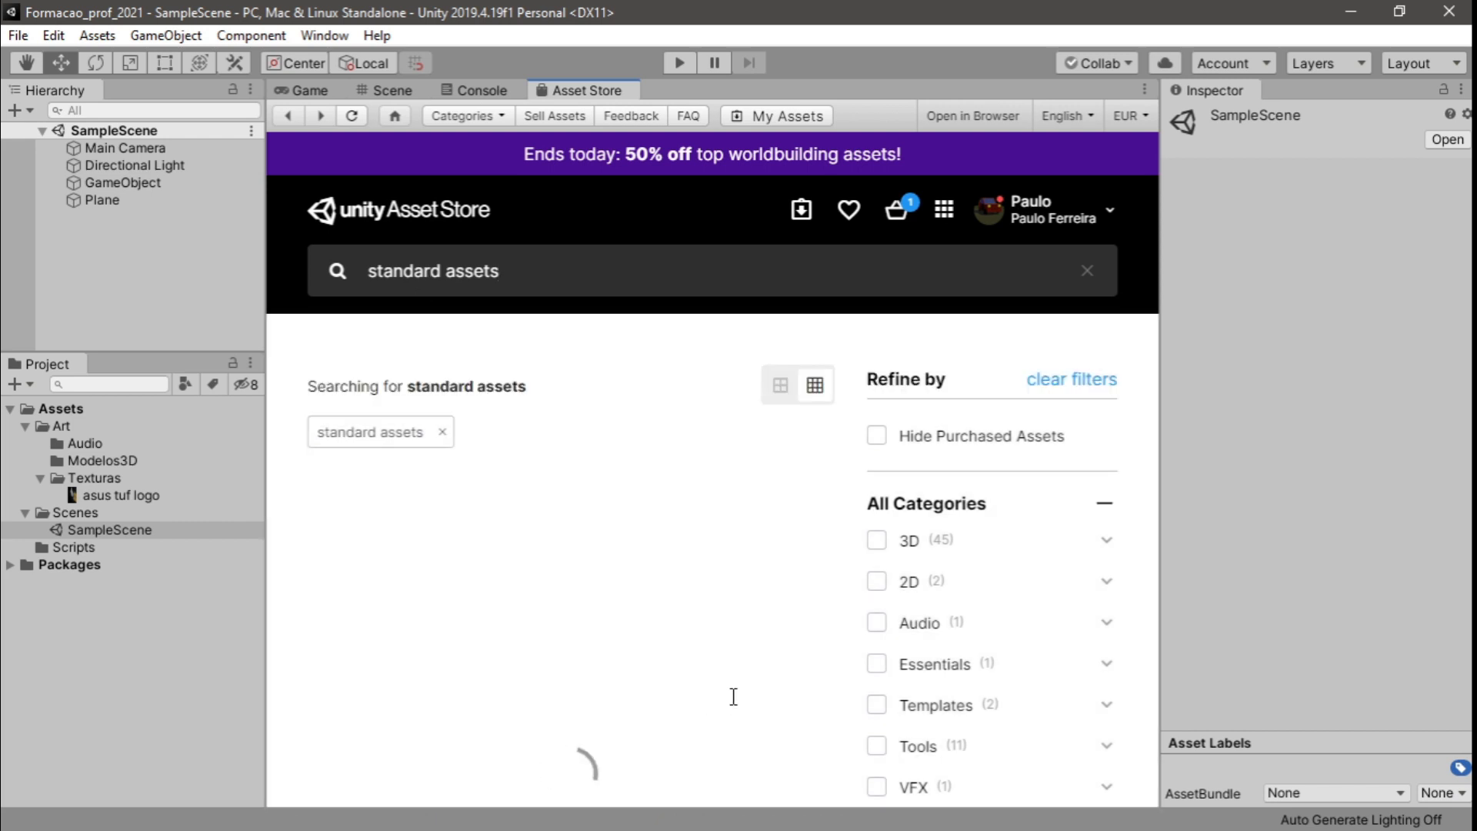
Look through the "standard assets" search results and the available category and pricing filters
scroll(979, 521, "down", 6)
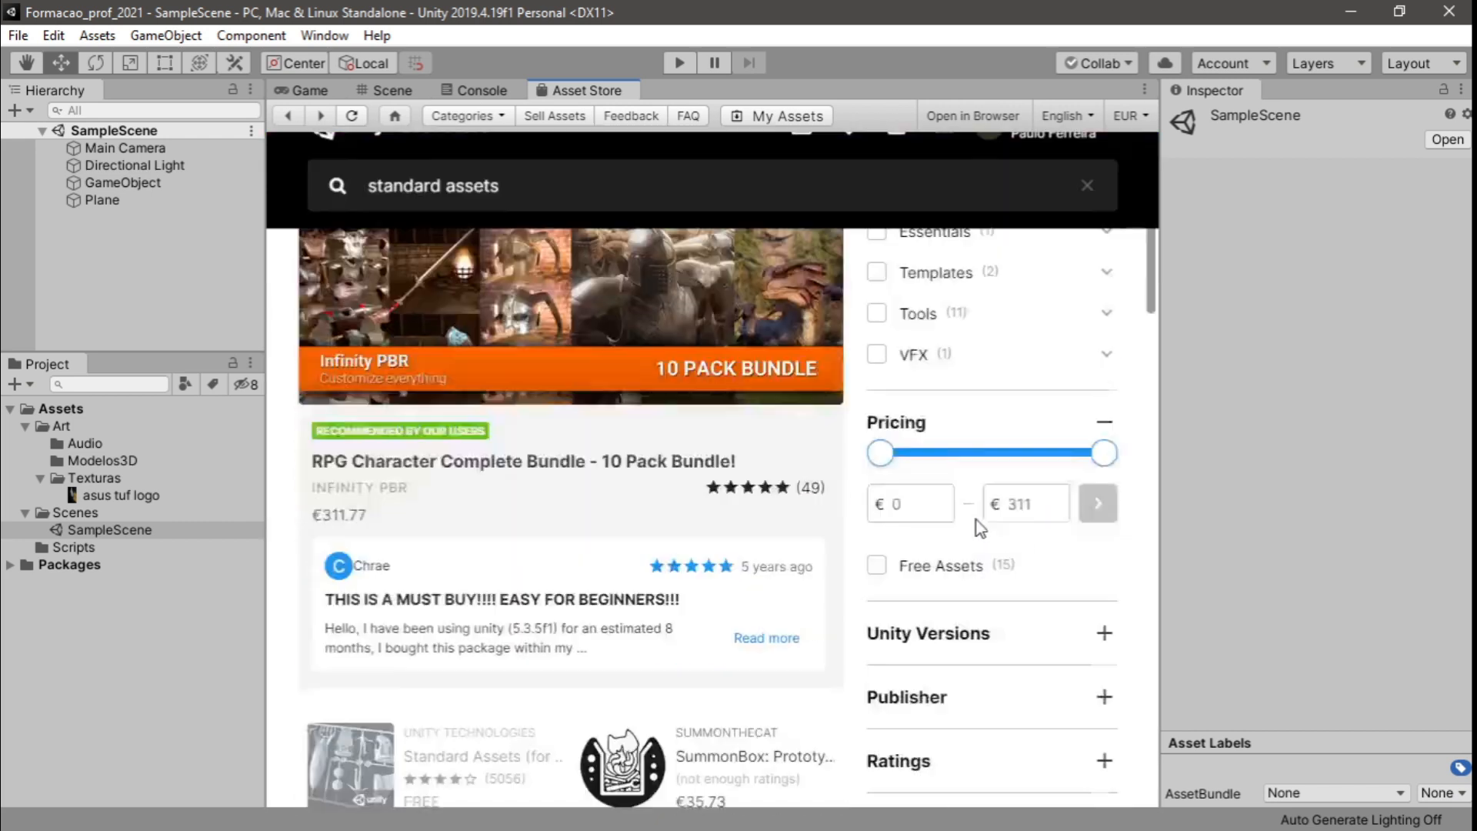
scroll(584, 612, "down", 3)
scroll(604, 596, "up", 4)
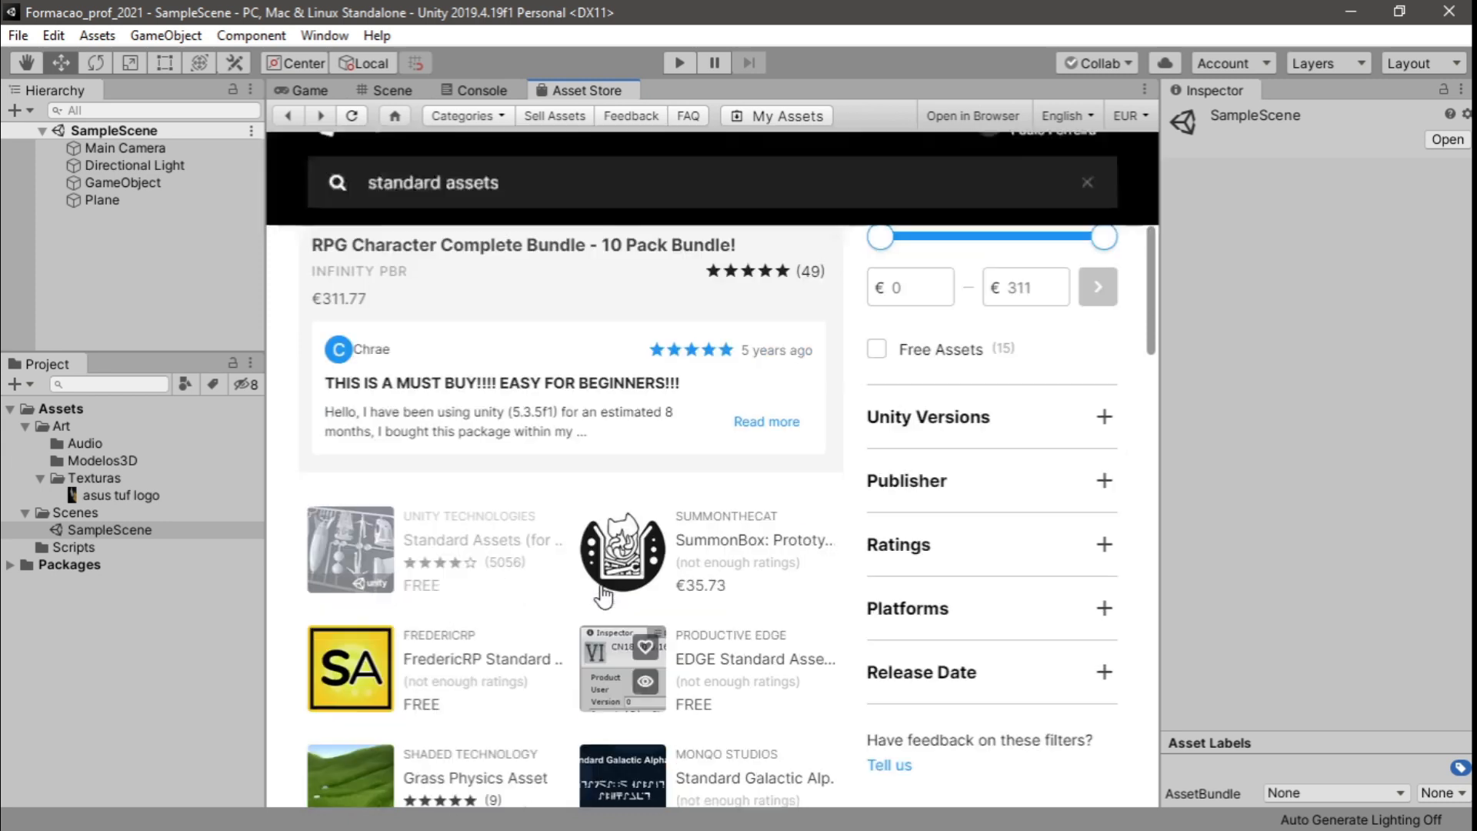
scroll(615, 596, "down", 5)
scroll(780, 600, "up", 5)
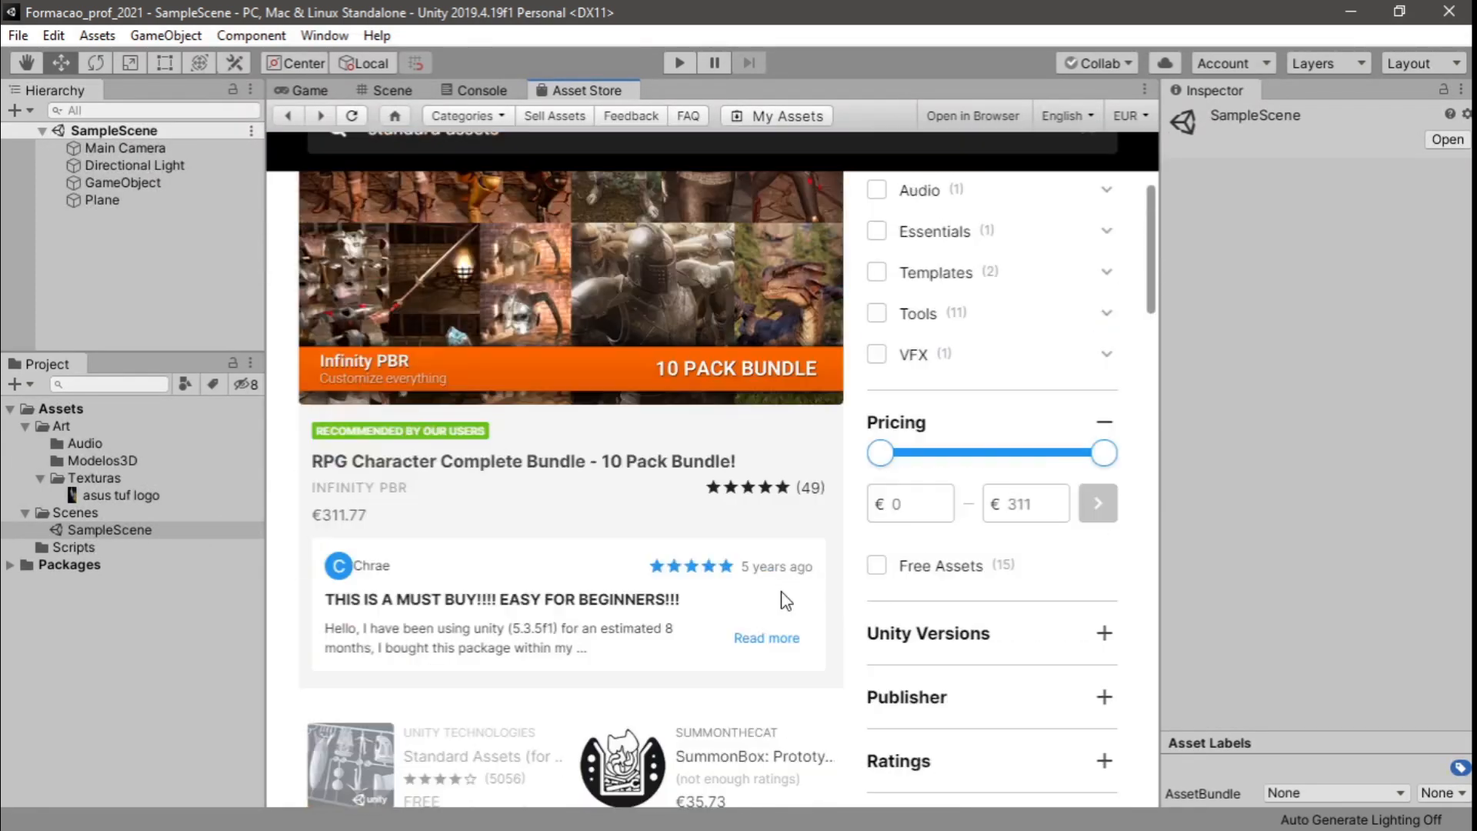
scroll(788, 611, "up", 3)
scroll(793, 600, "down", 3)
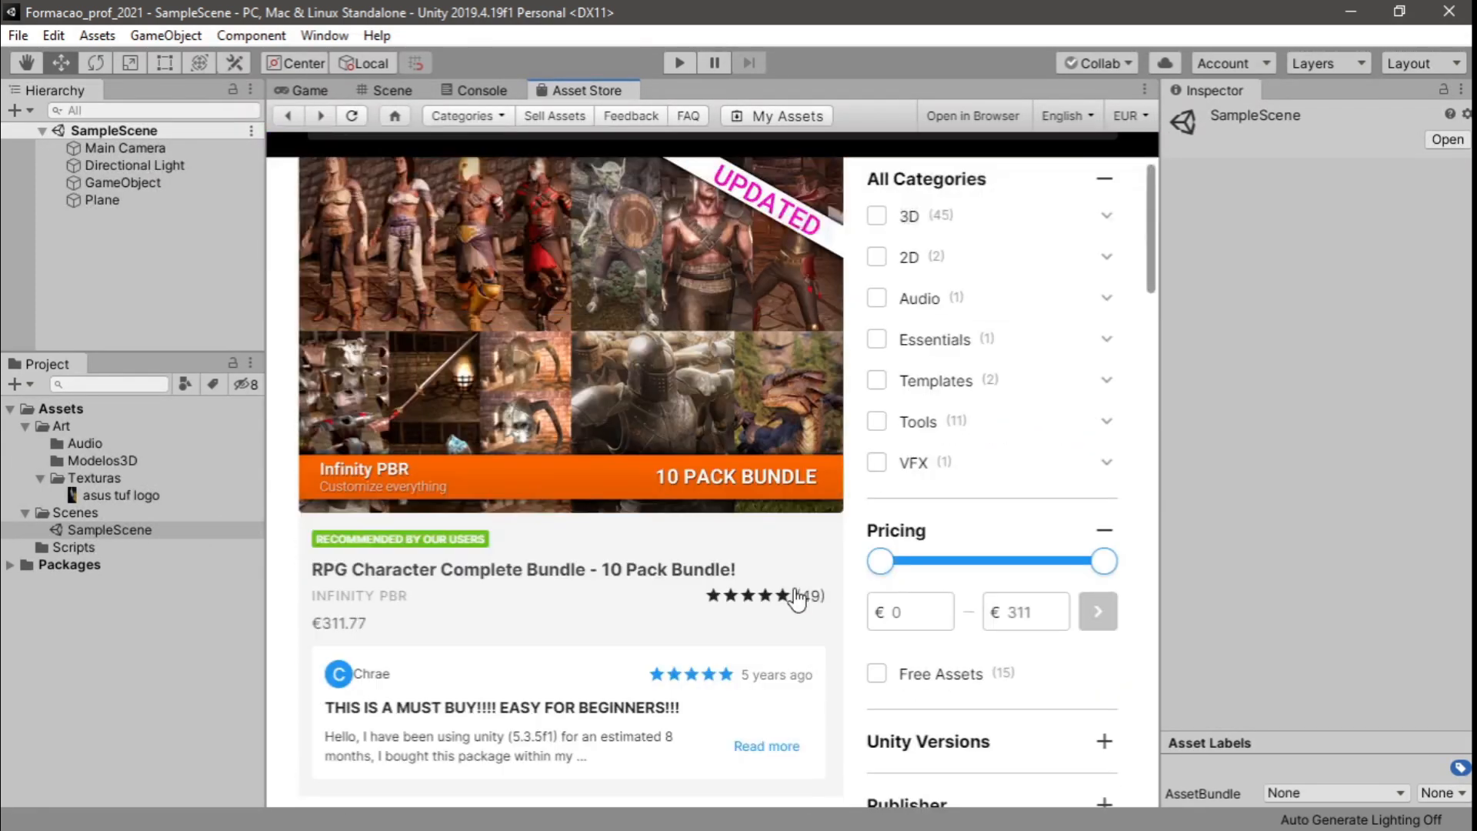
scroll(792, 588, "up", 4)
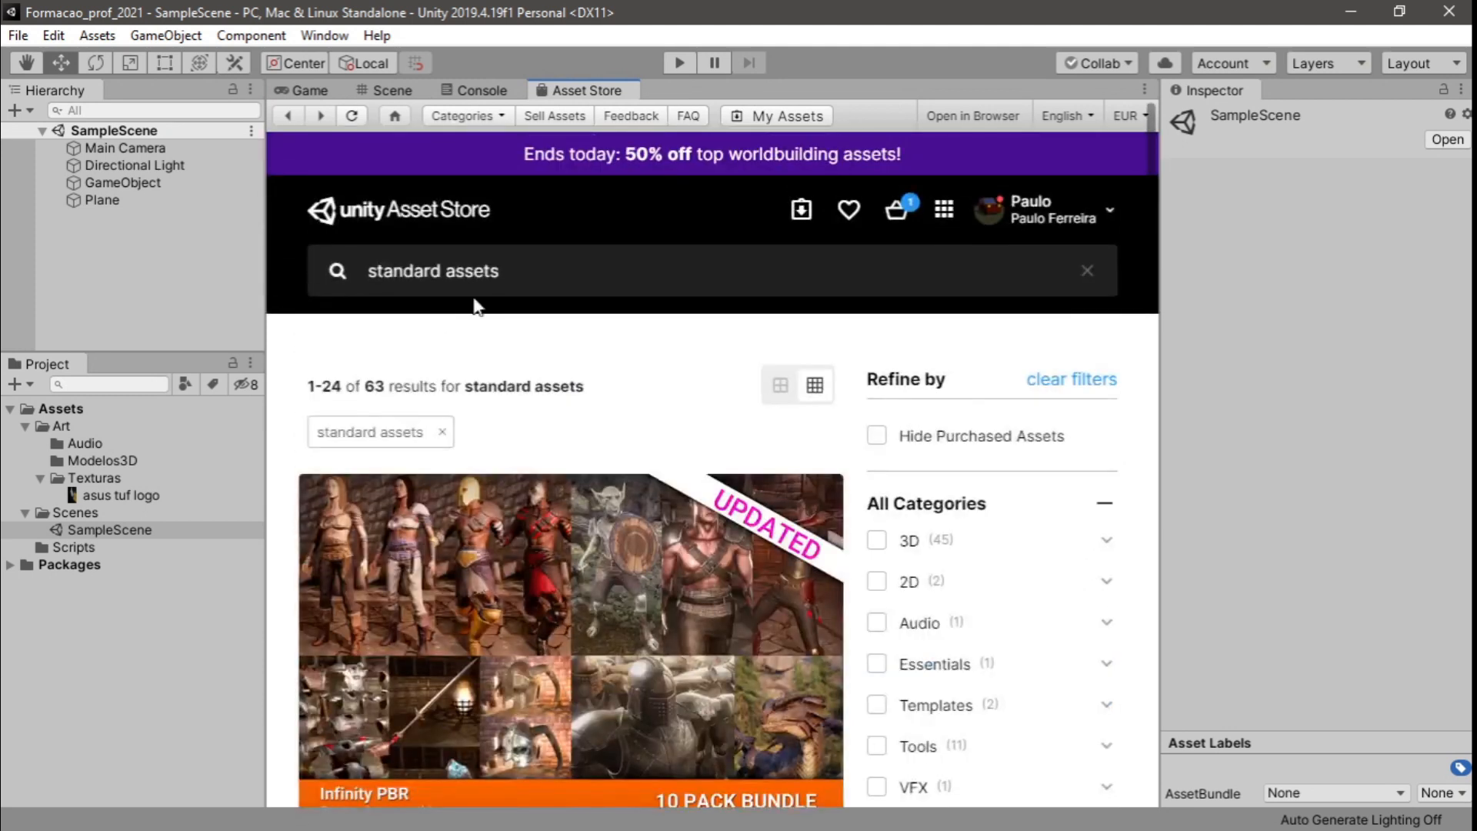
Filter the asset results to a maximum price of €0 and Free Assets only
scroll(676, 422, "down", 3)
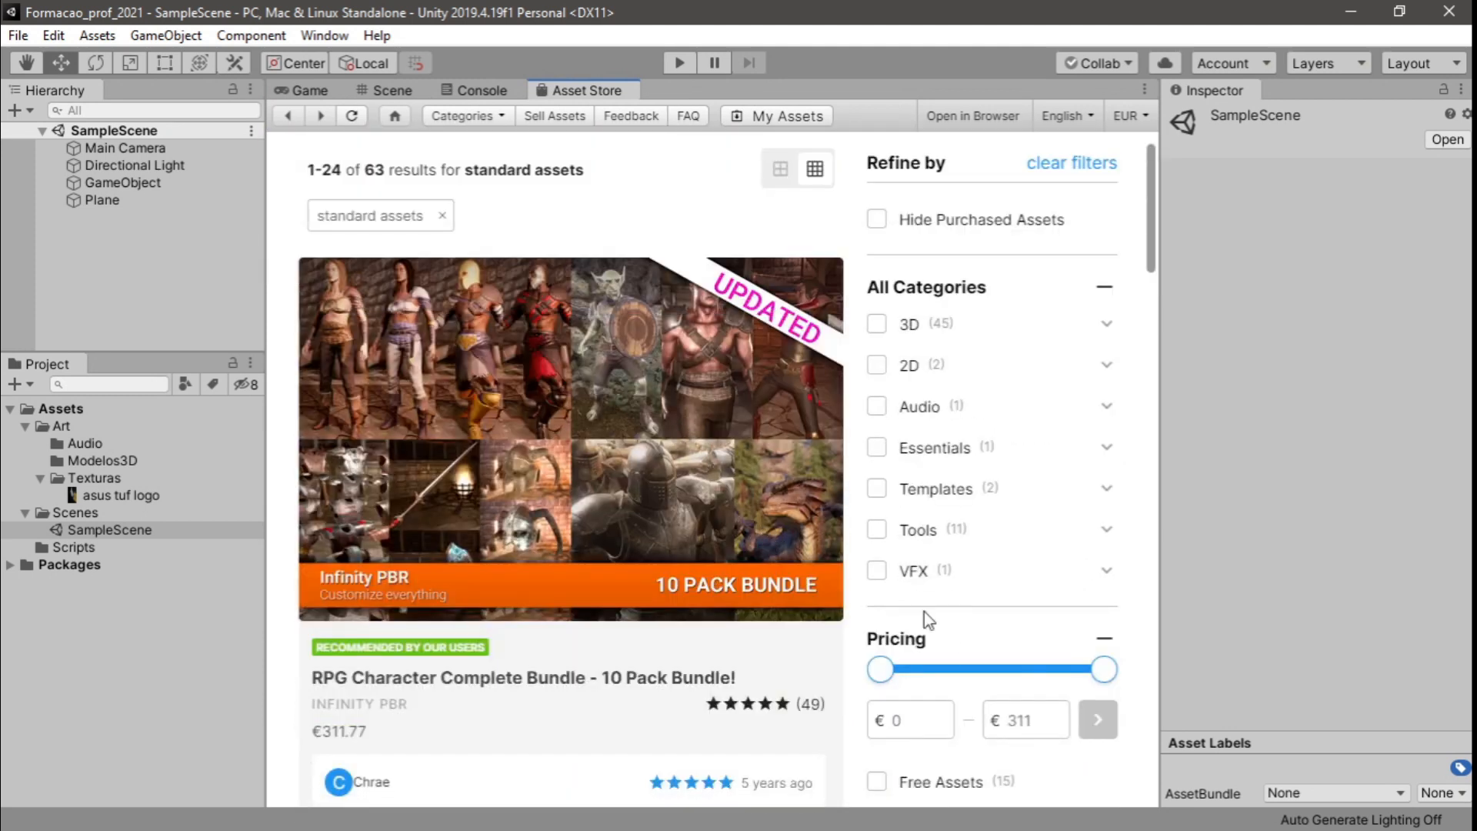
left_click_drag(1105, 678, 813, 661)
scroll(820, 631, "down", 3)
left_click(877, 564)
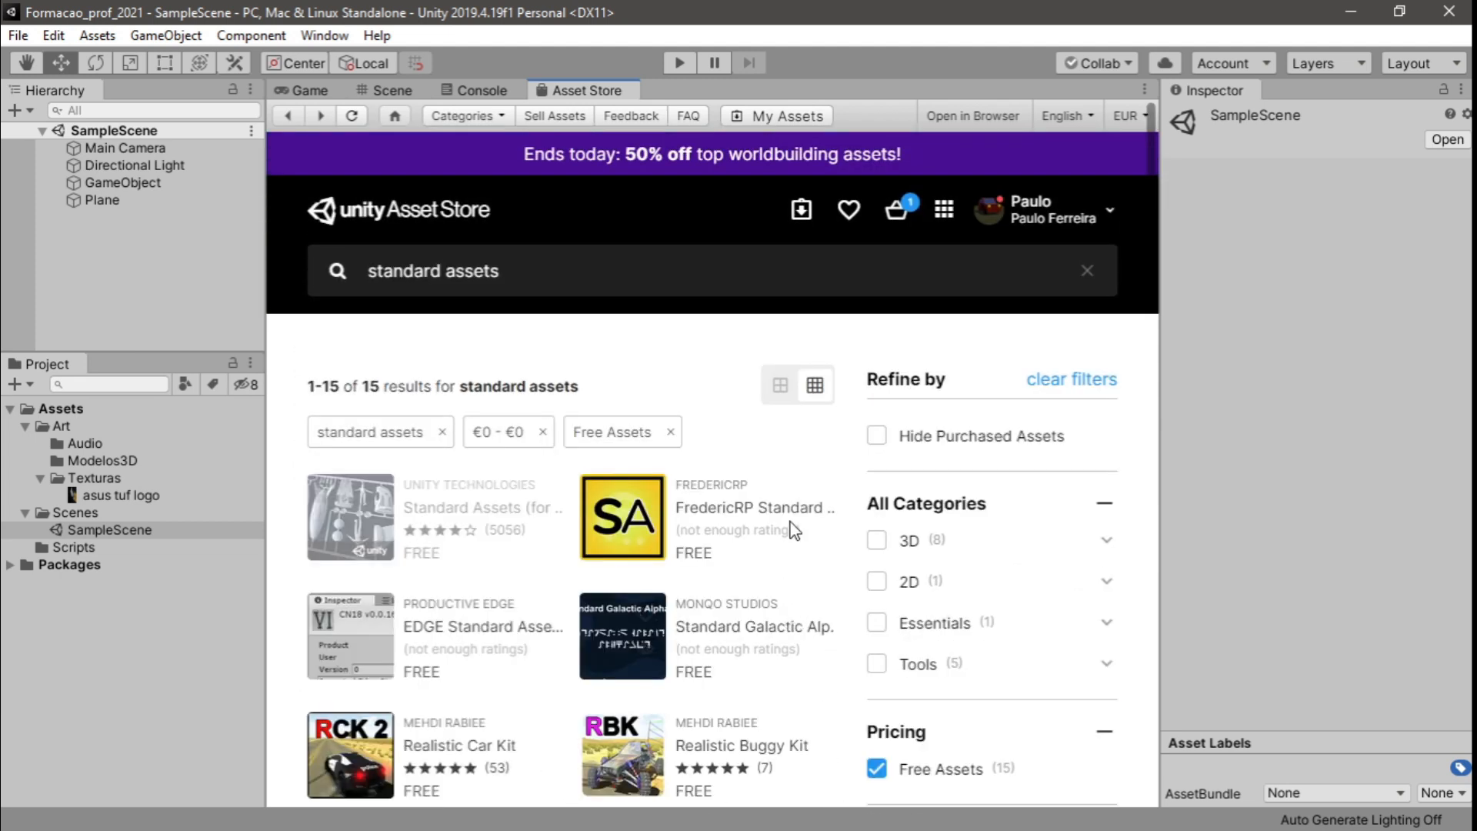
View the Unity Technologies publisher page and return to the filtered search results
scroll(444, 396, "down", 1)
left_click(443, 390)
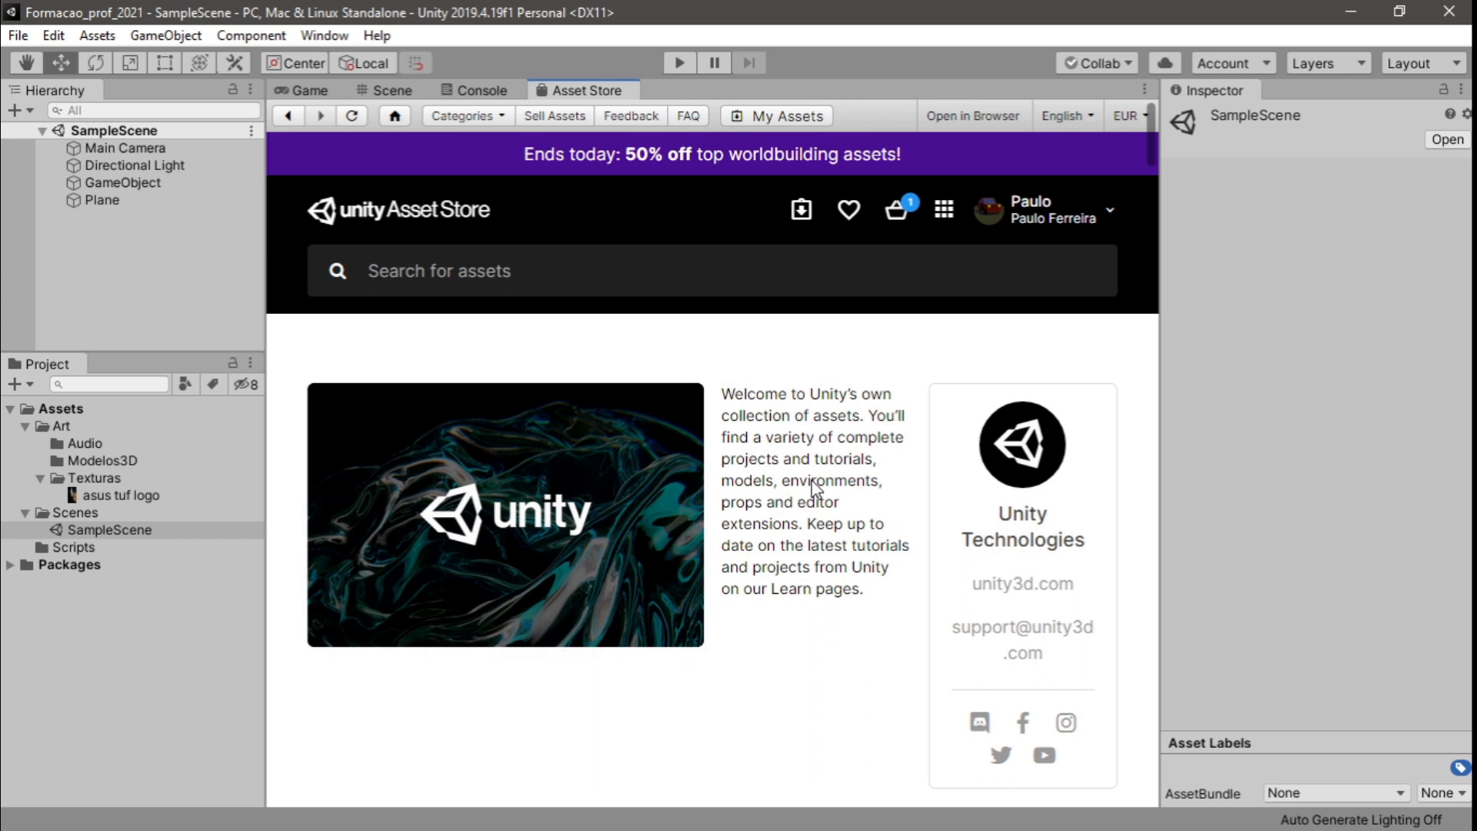
left_click(289, 116)
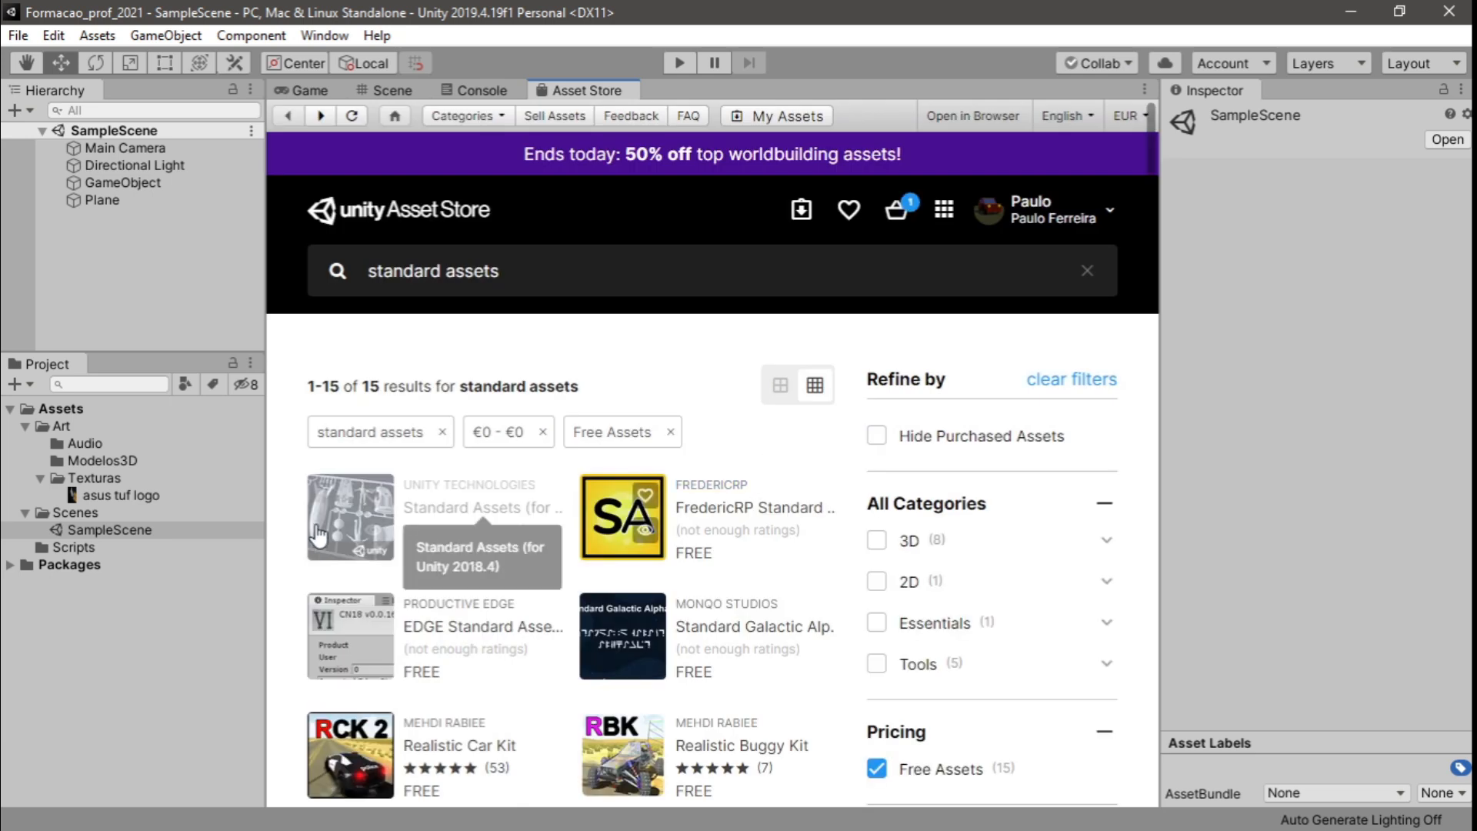
Open the Standard Assets (for Unity 2018.4) page and import the package with all its items into the project
left_click(326, 522)
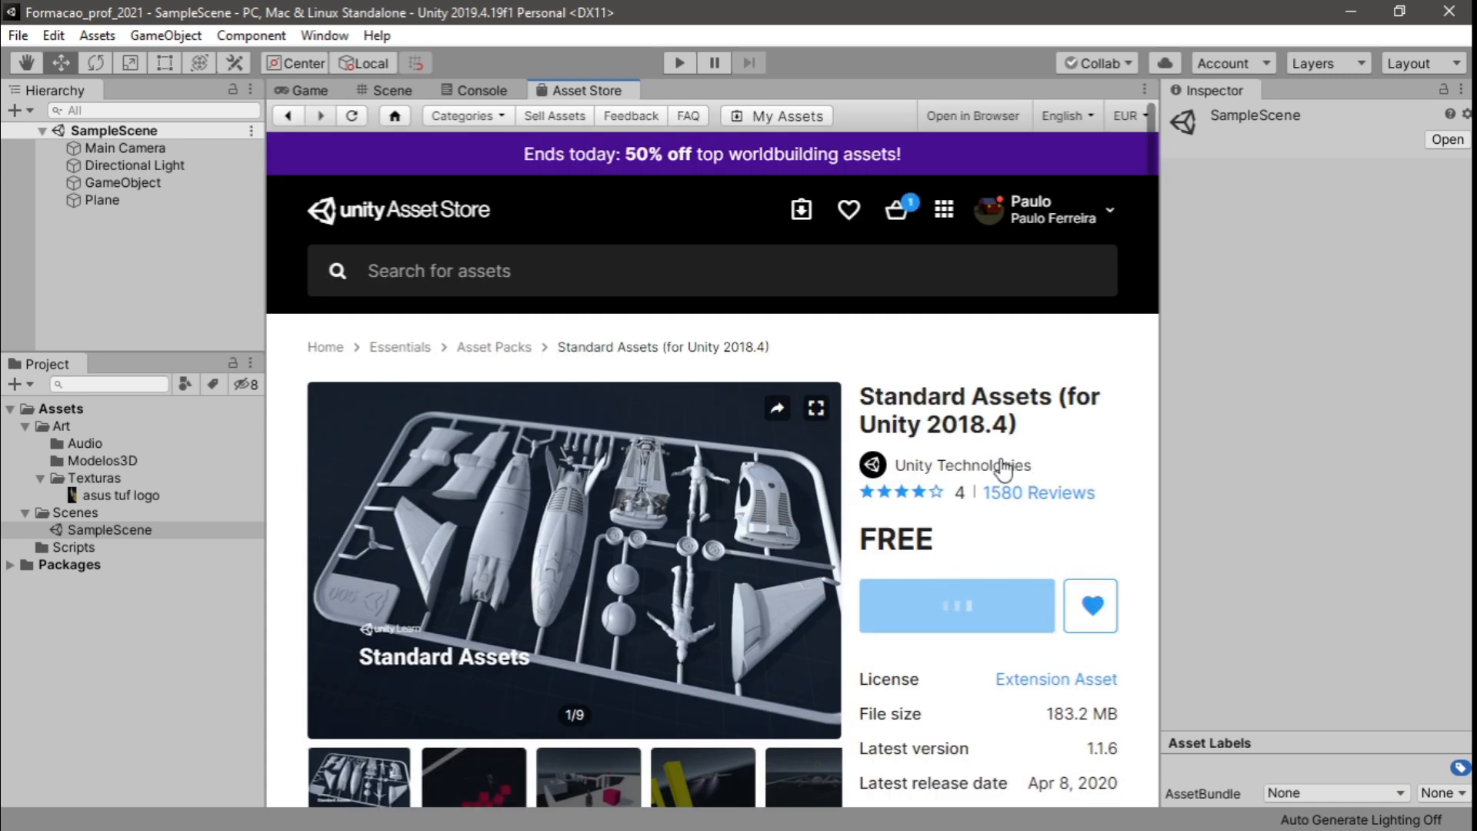
scroll(719, 542, "down", 2)
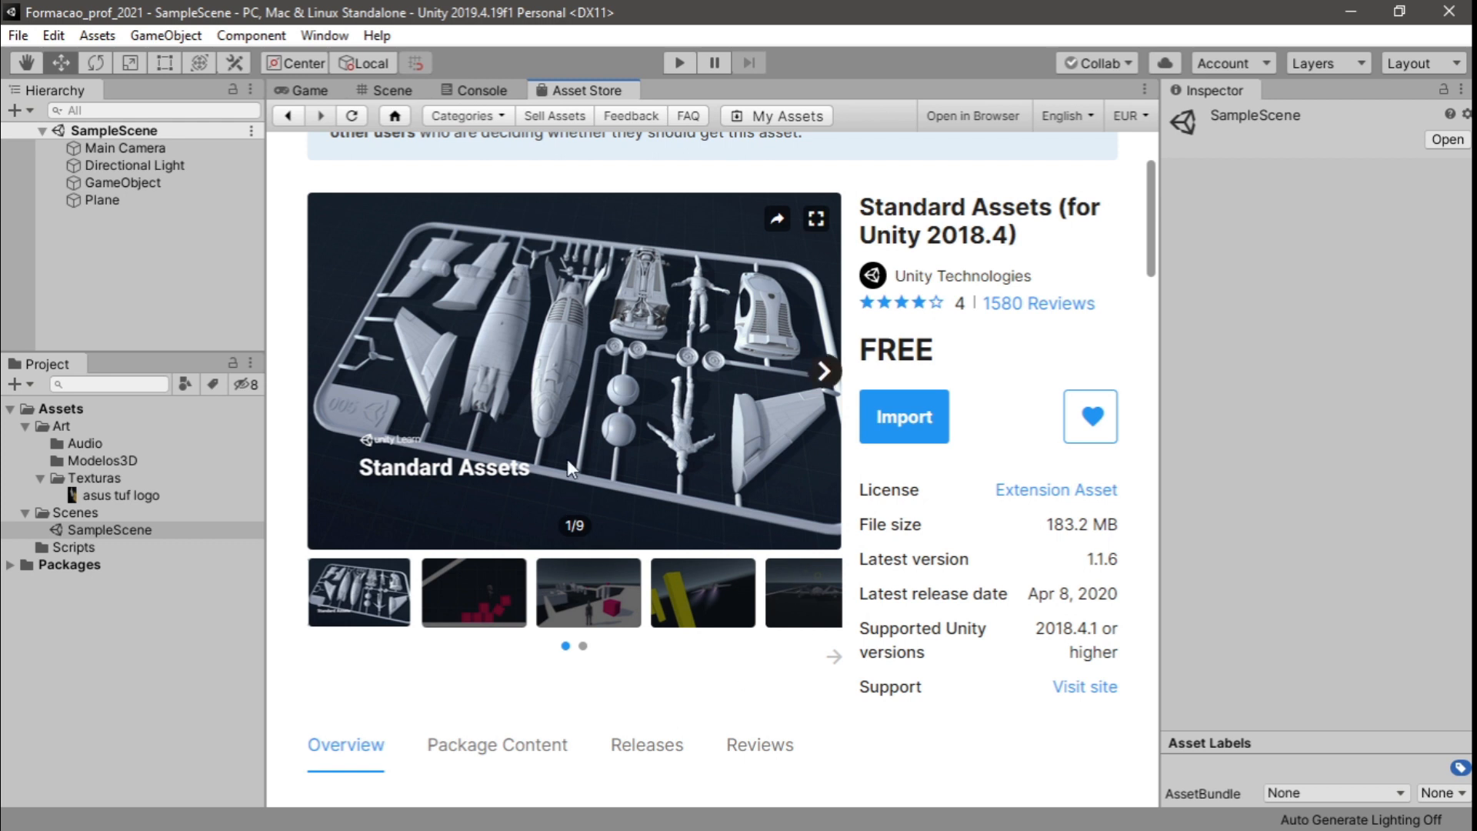
left_click(898, 418)
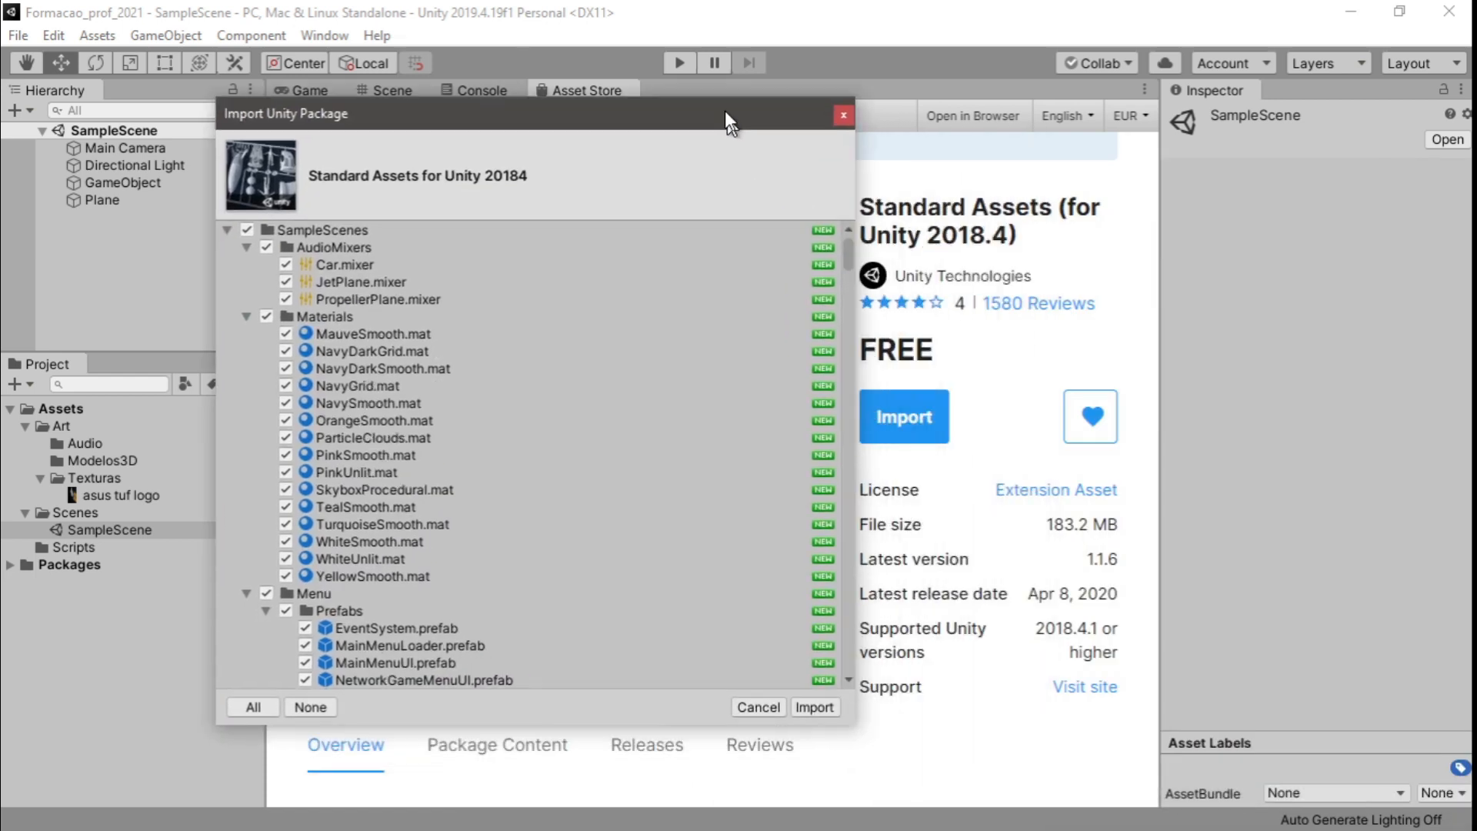
left_click_drag(724, 109, 713, 90)
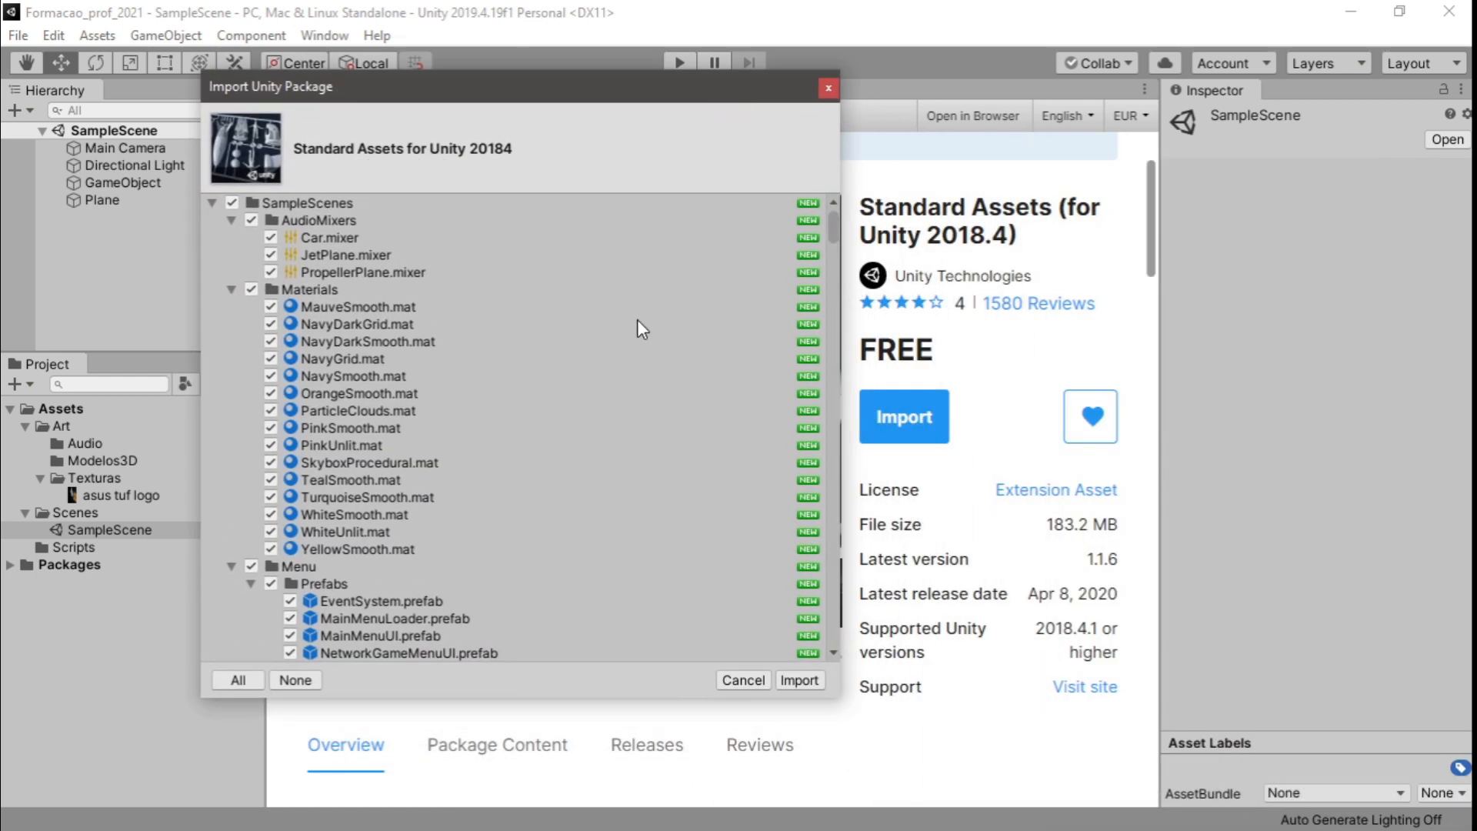
mouse_move(834, 228)
left_mouse_down()
mouse_move(820, 662)
mouse_move(828, 210)
left_mouse_up()
left_click(800, 679)
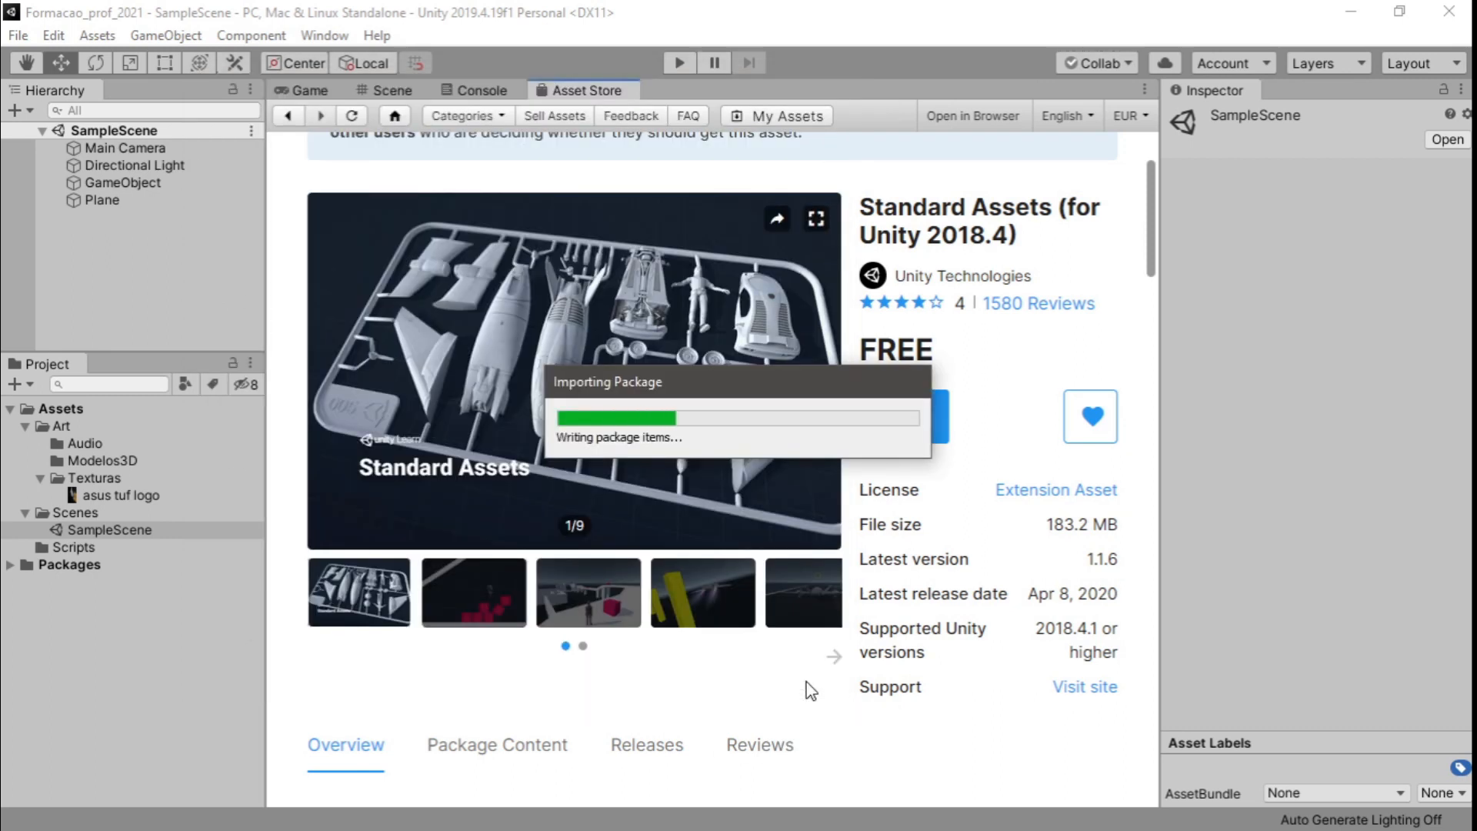
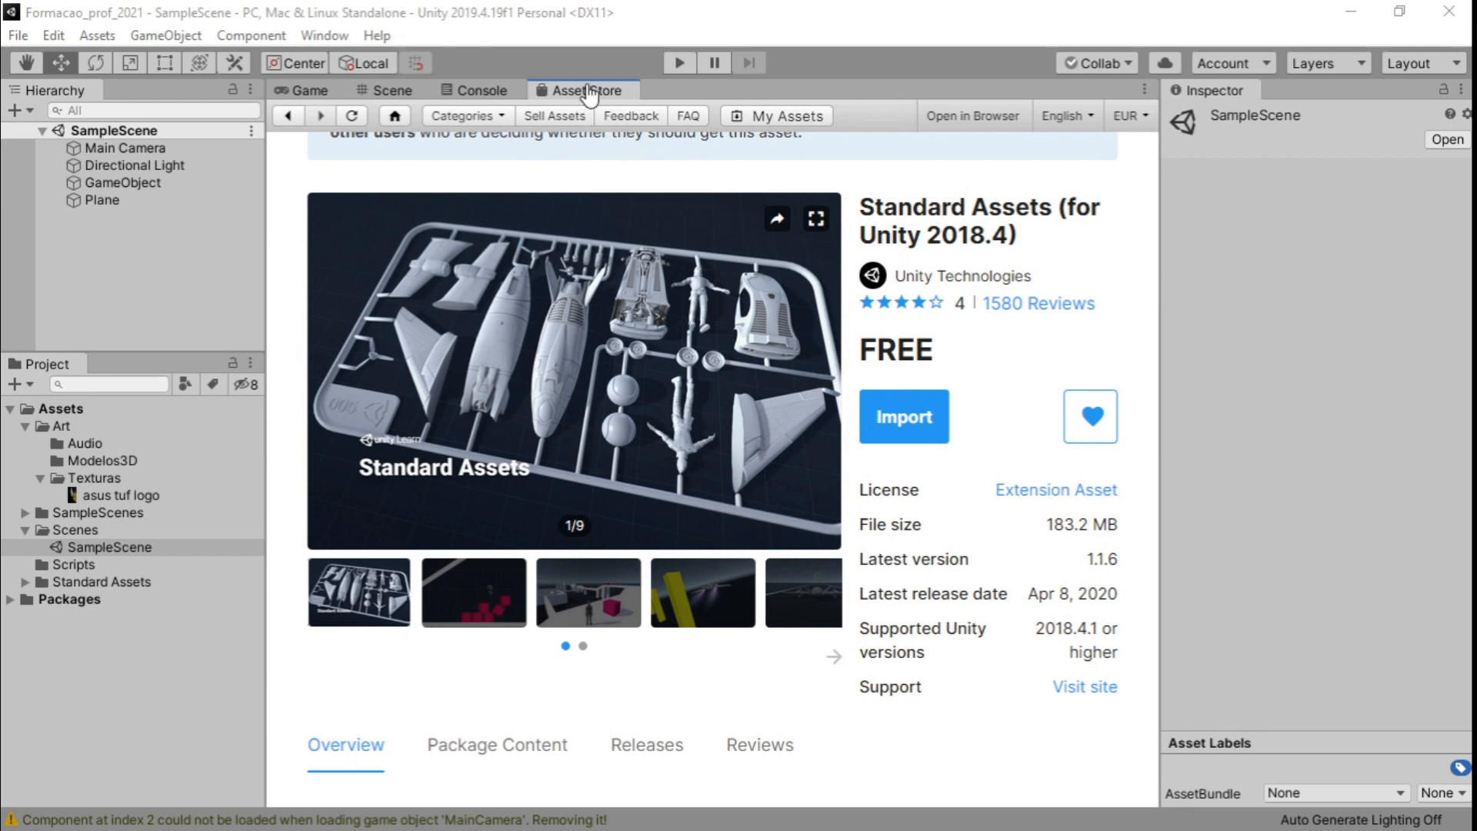
Close the Asset Store view and expand the Standard Assets folder, looking into its 2D and Cameras subfolders
right_click(586, 96)
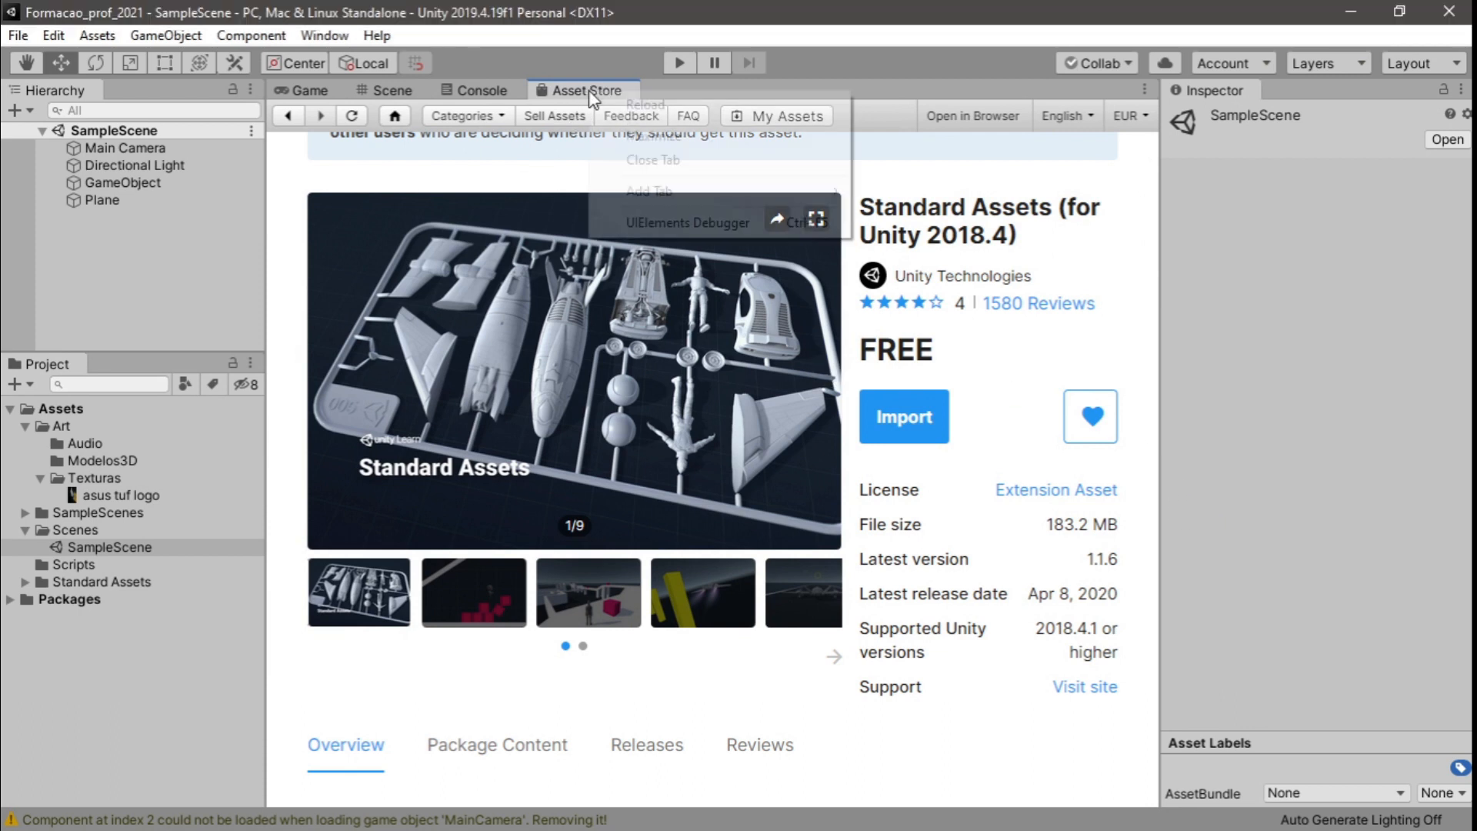
left_click(656, 160)
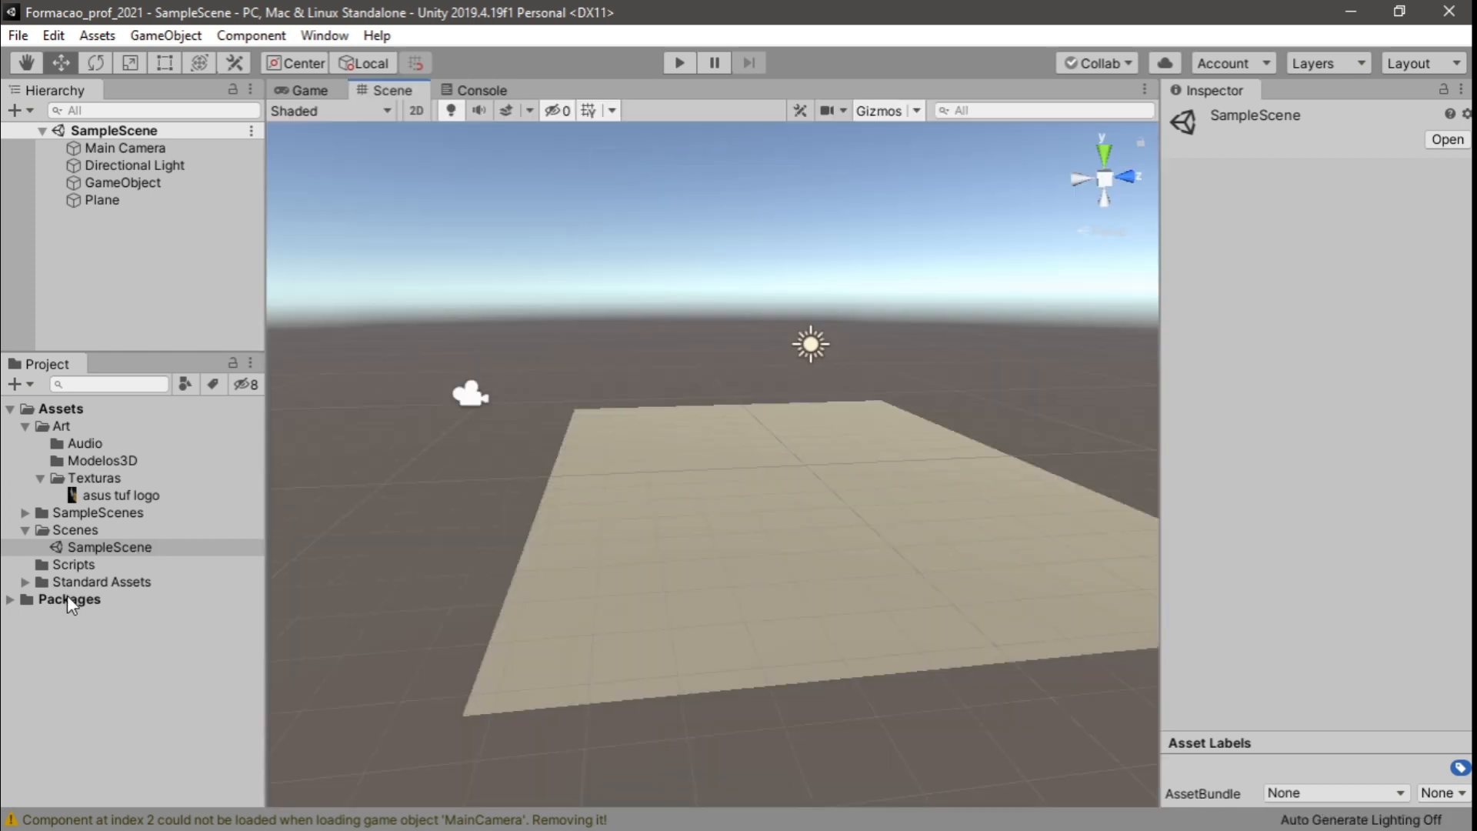
left_click(23, 582)
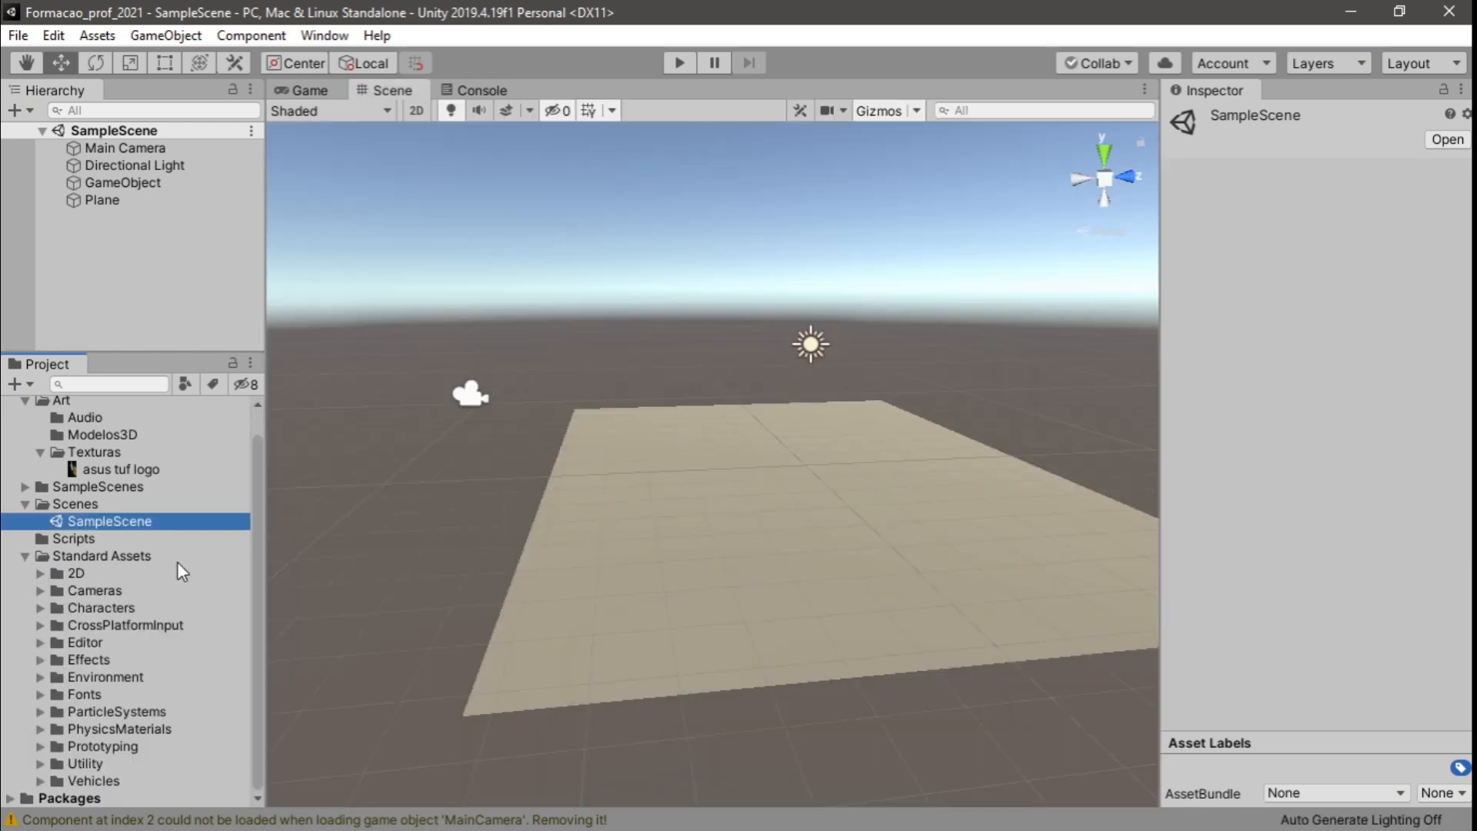
left_click(39, 573)
left_click(39, 573)
left_click(40, 591)
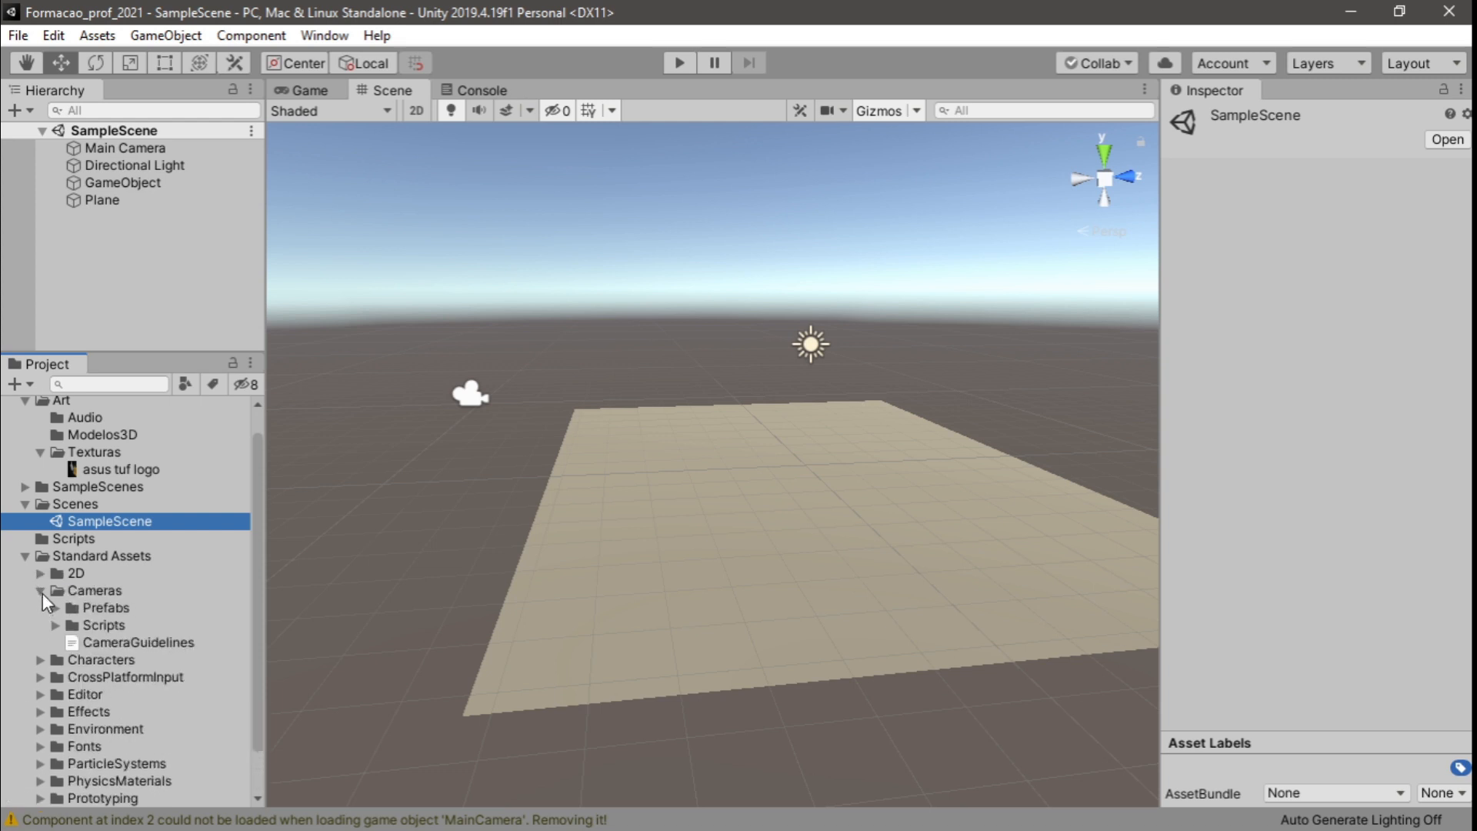
Collapse the Cameras folder and look into the Characters folder, including its RollerBall and ThirdPersonCharacter subfolders
left_click(41, 591)
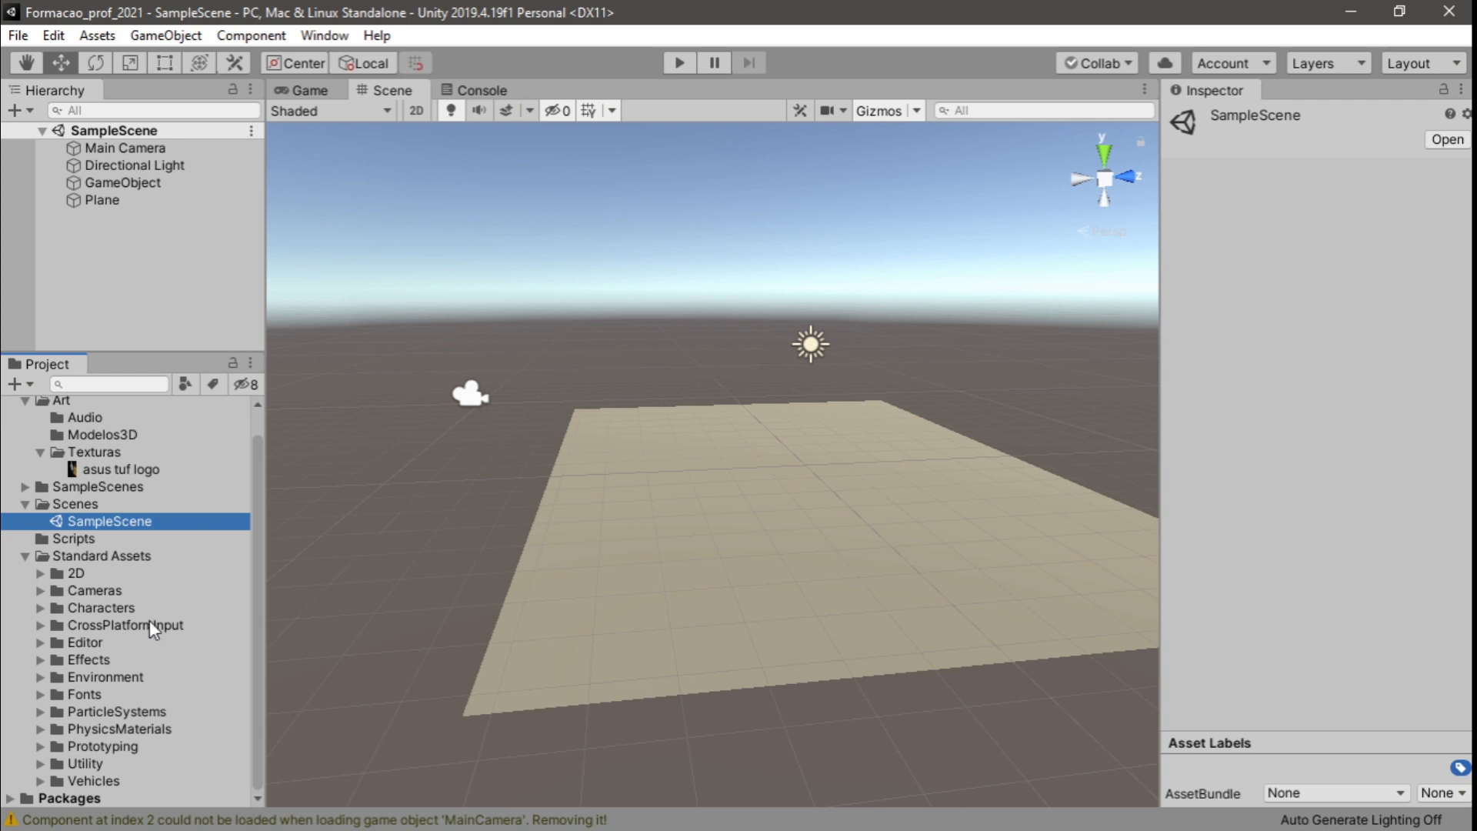
left_click(39, 608)
scroll(147, 597, "down", 2)
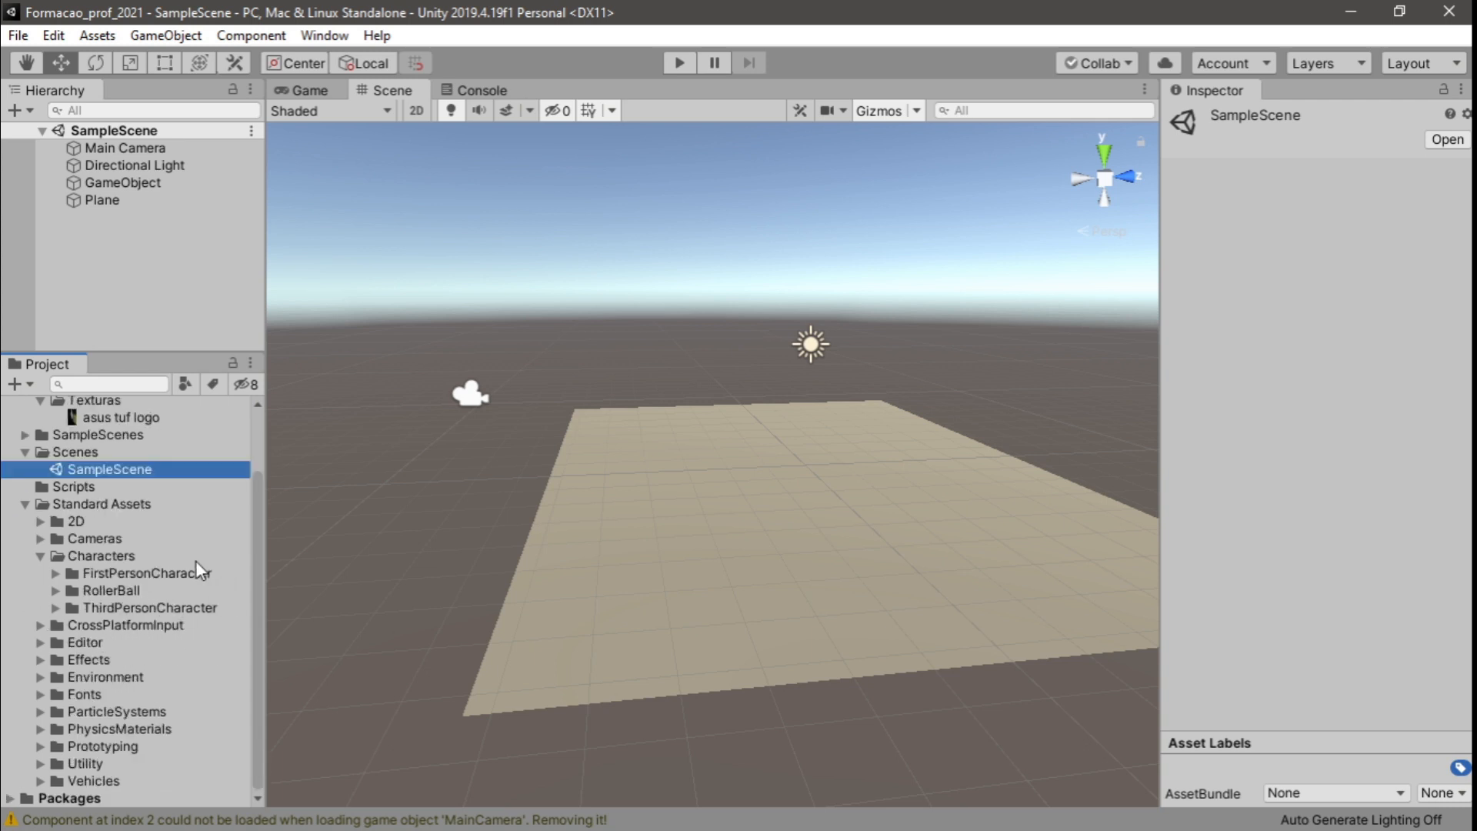
left_click(54, 589)
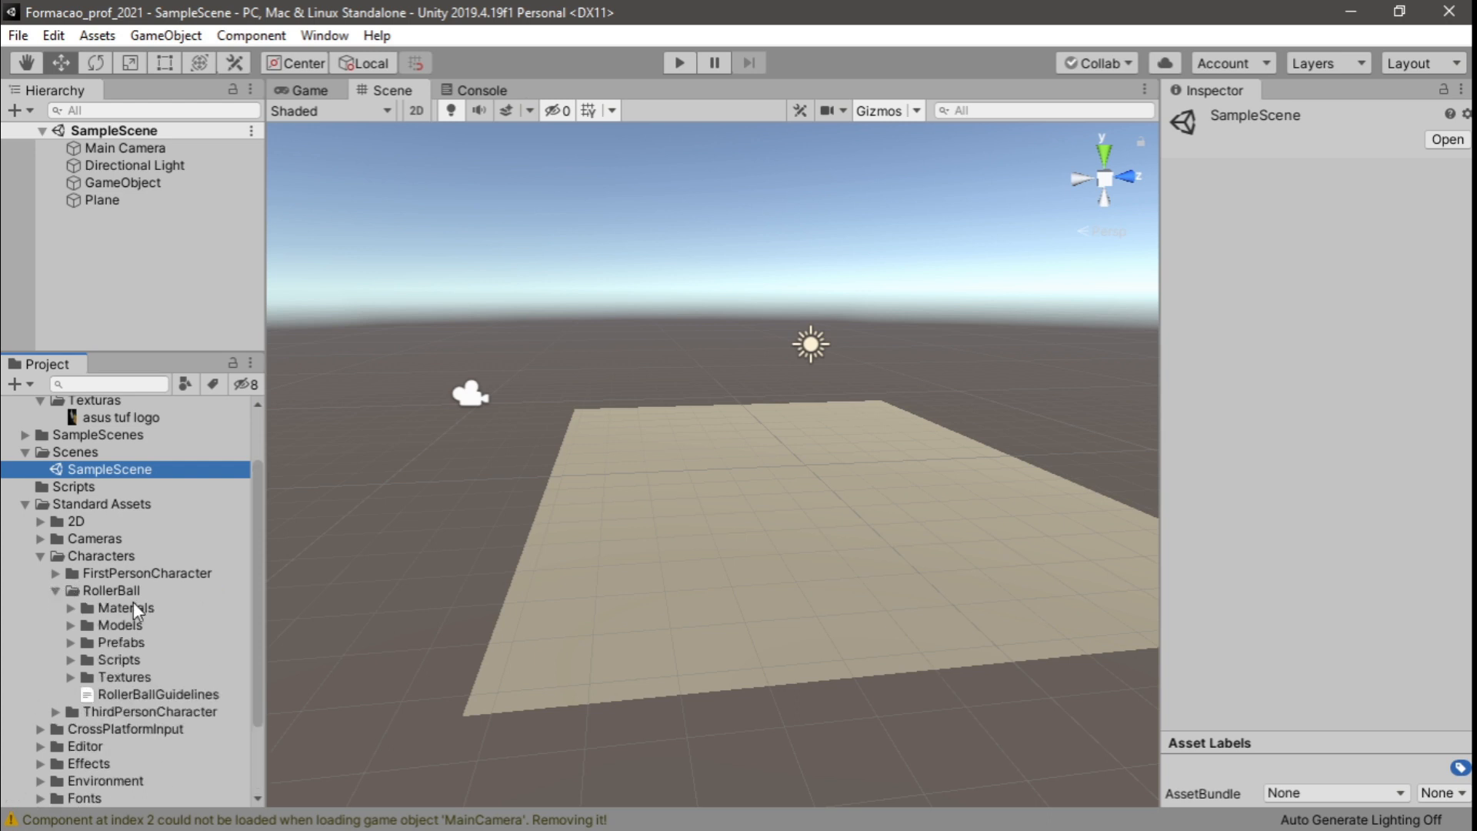
left_click(54, 591)
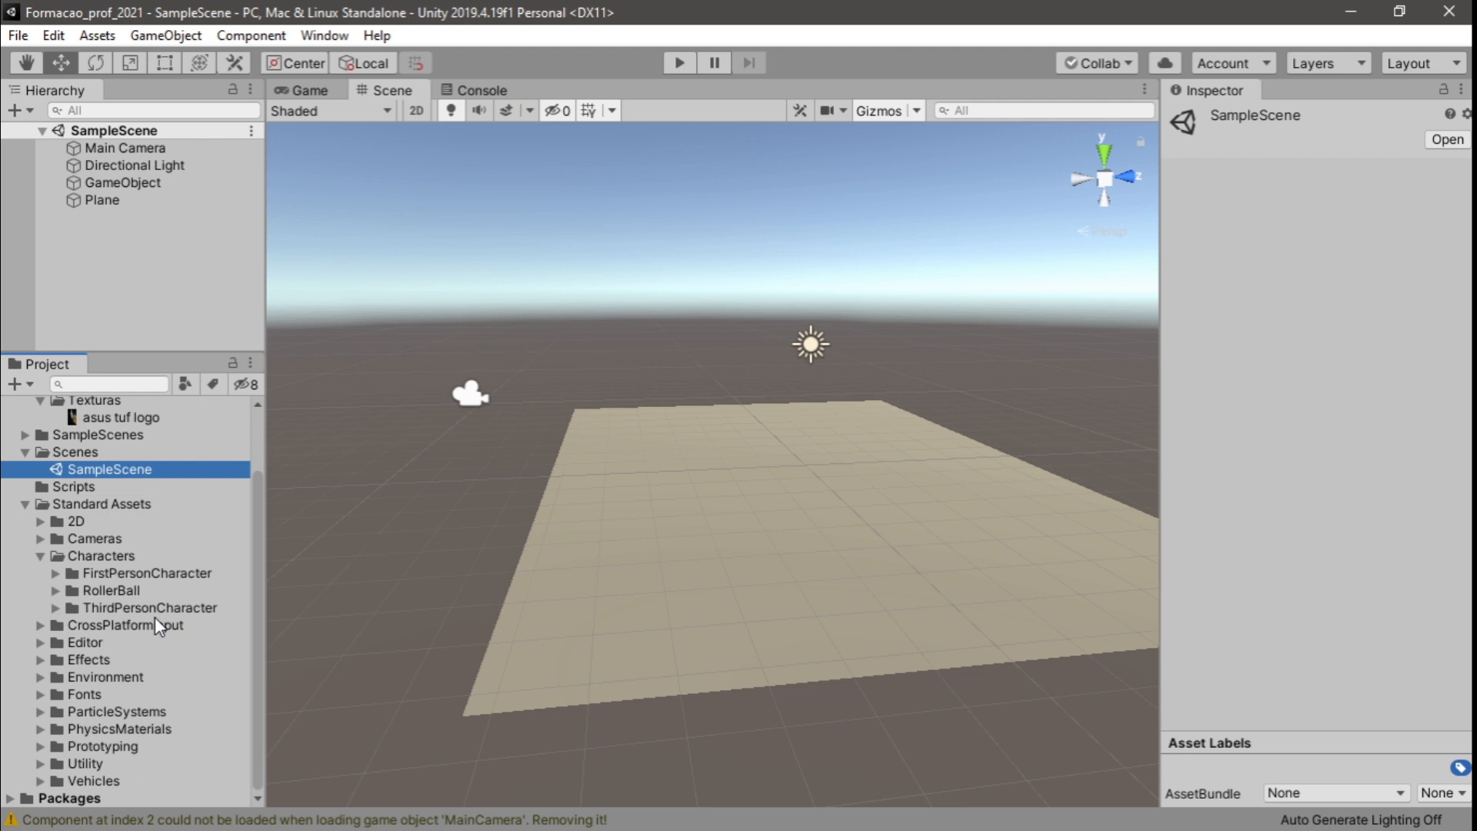
left_click(56, 608)
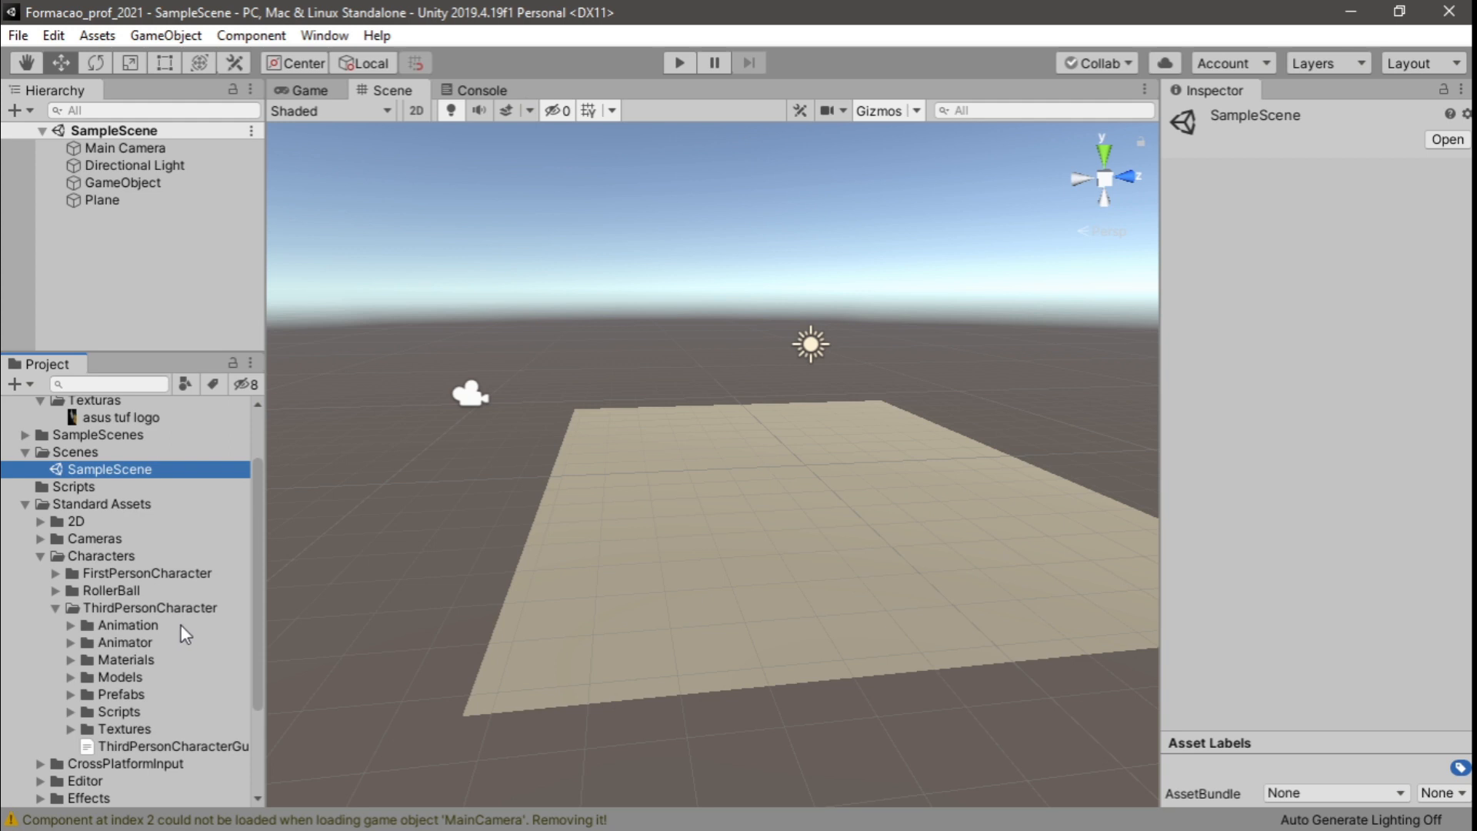
left_click(55, 608)
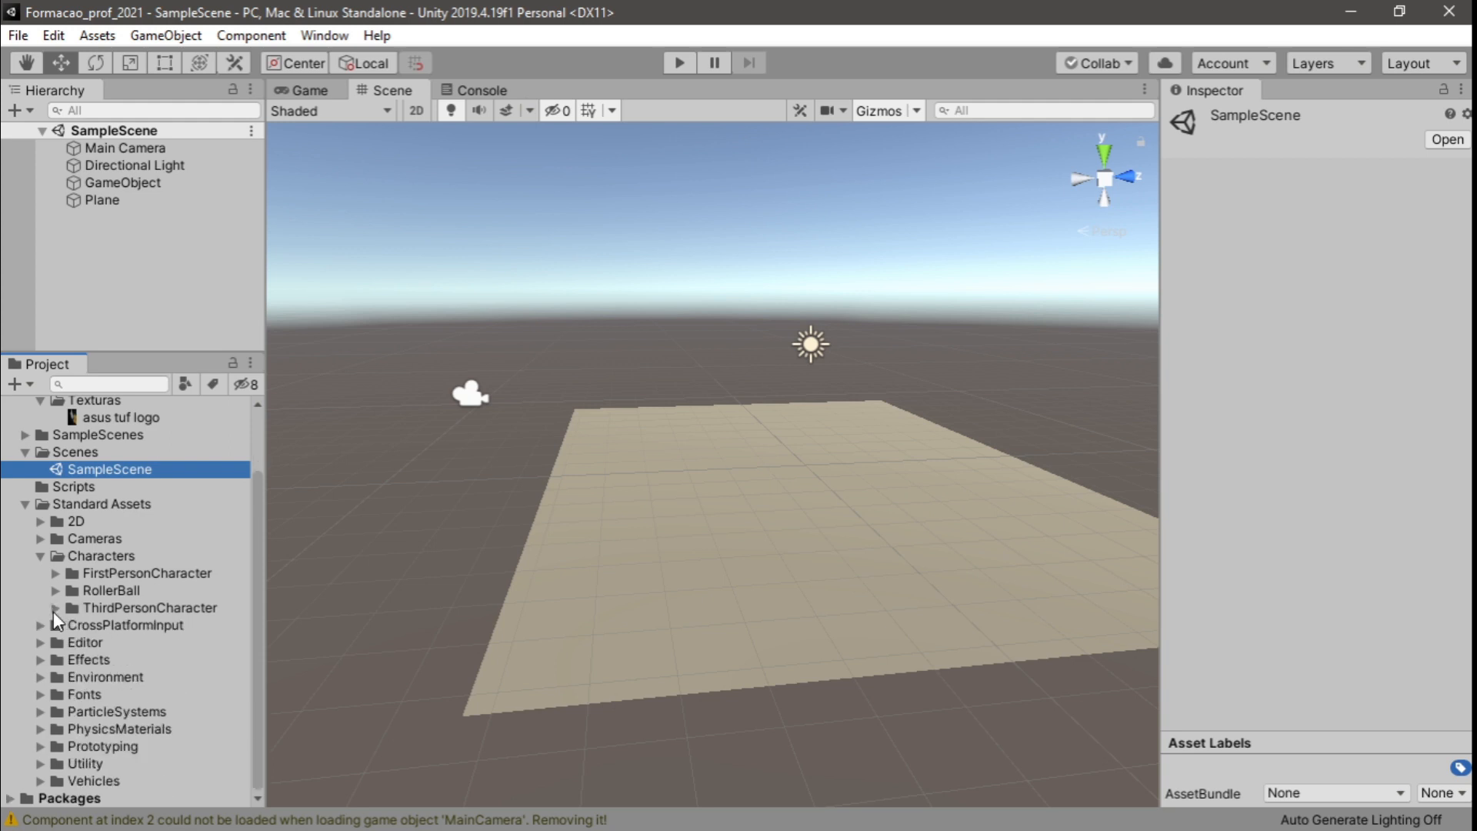
left_click(55, 608)
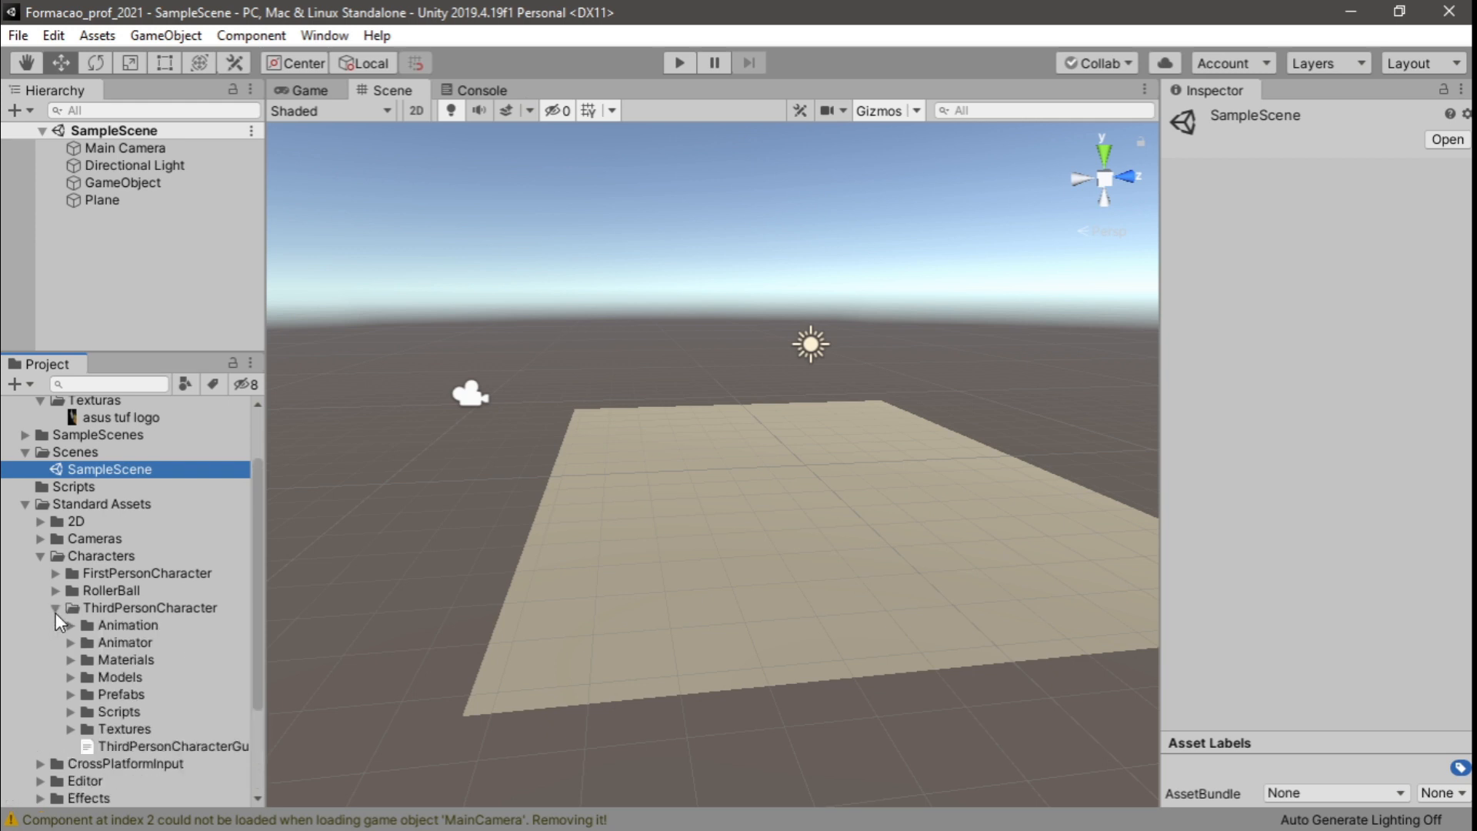
left_click(55, 609)
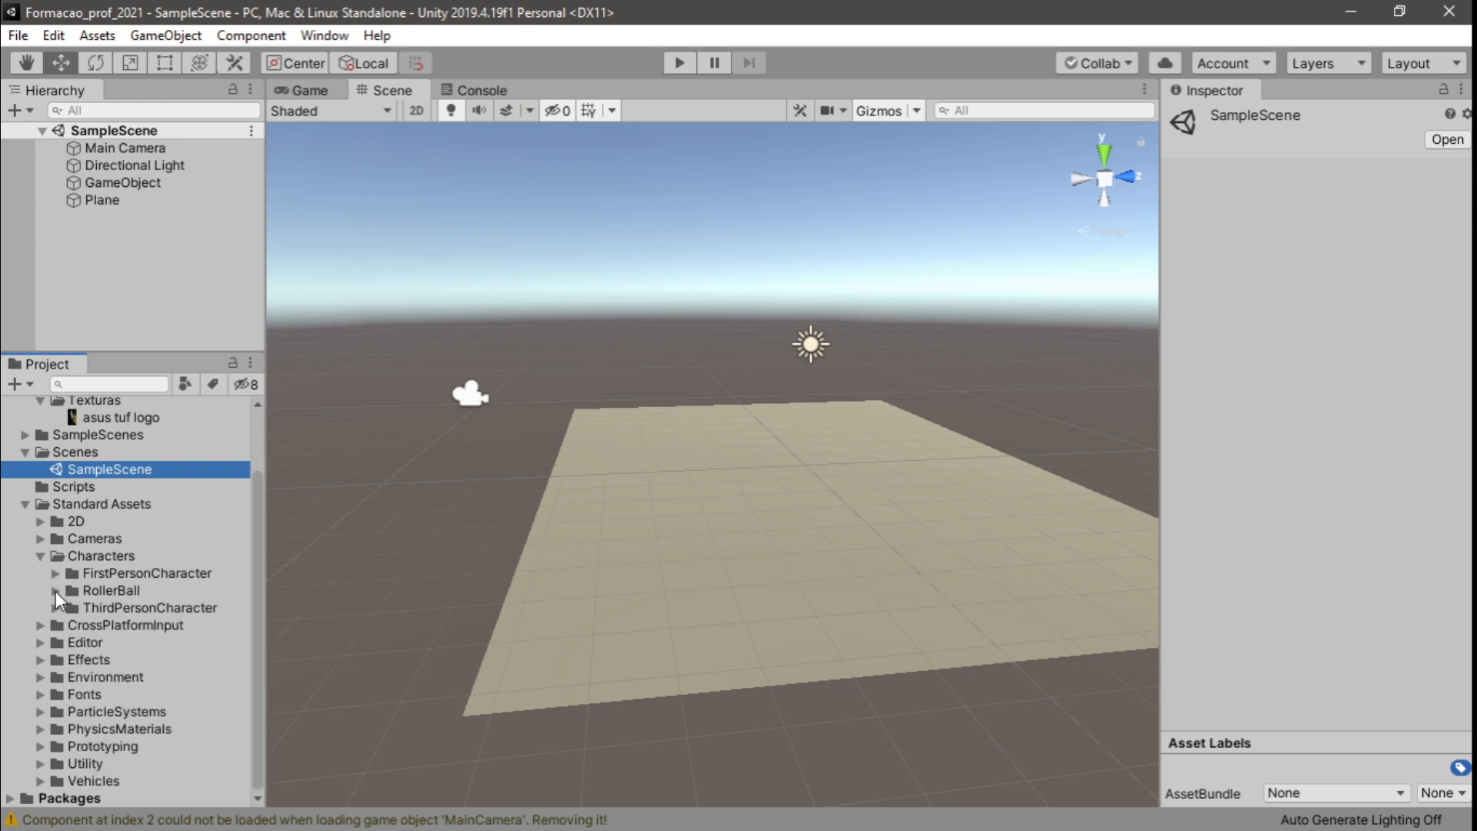
left_click(47, 556)
left_click(39, 557)
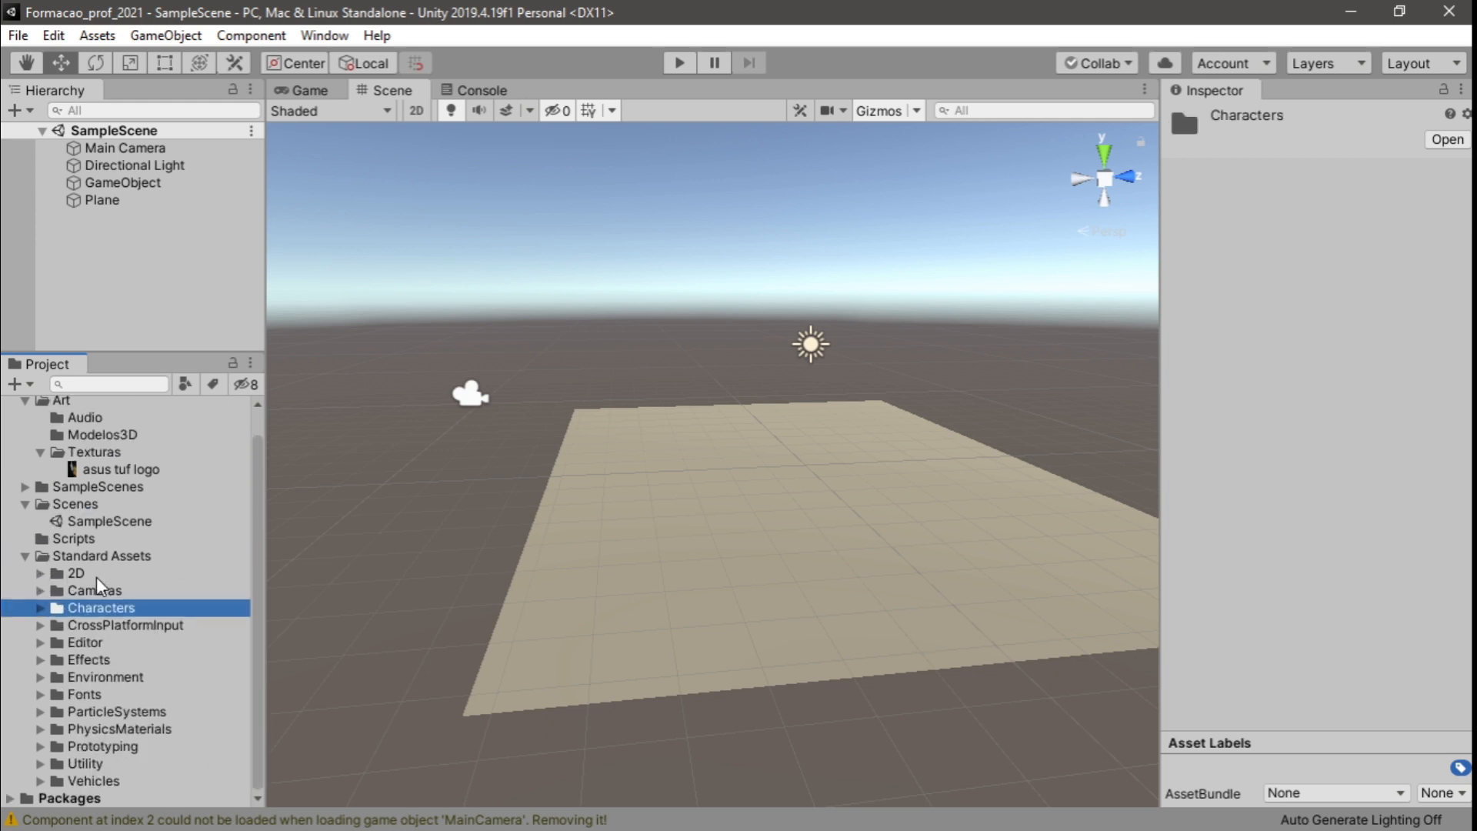
Look through the prefabs in the CrossPlatformInput folder and collapse the folder again
left_click(107, 627)
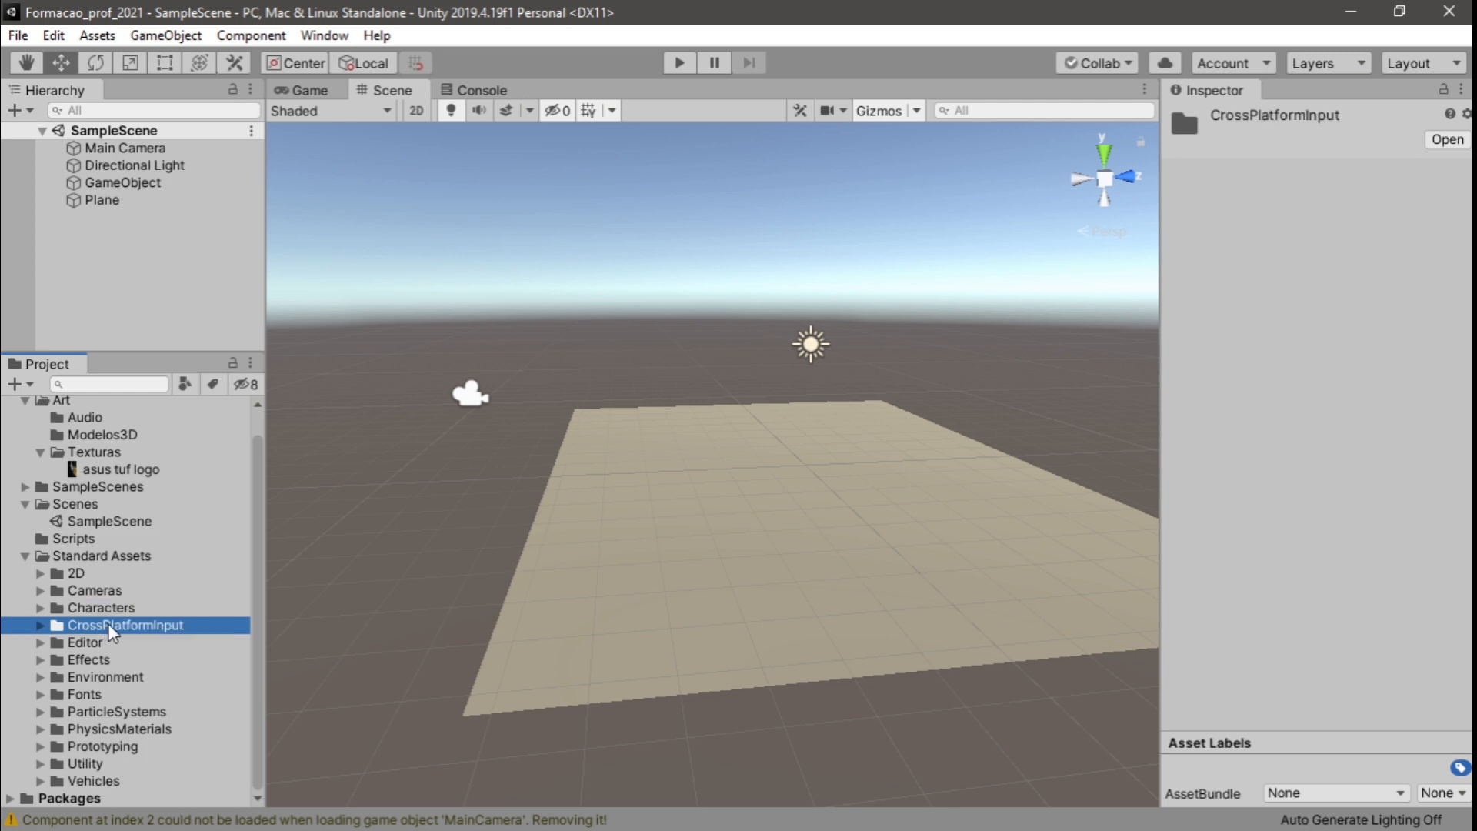
left_click(41, 626)
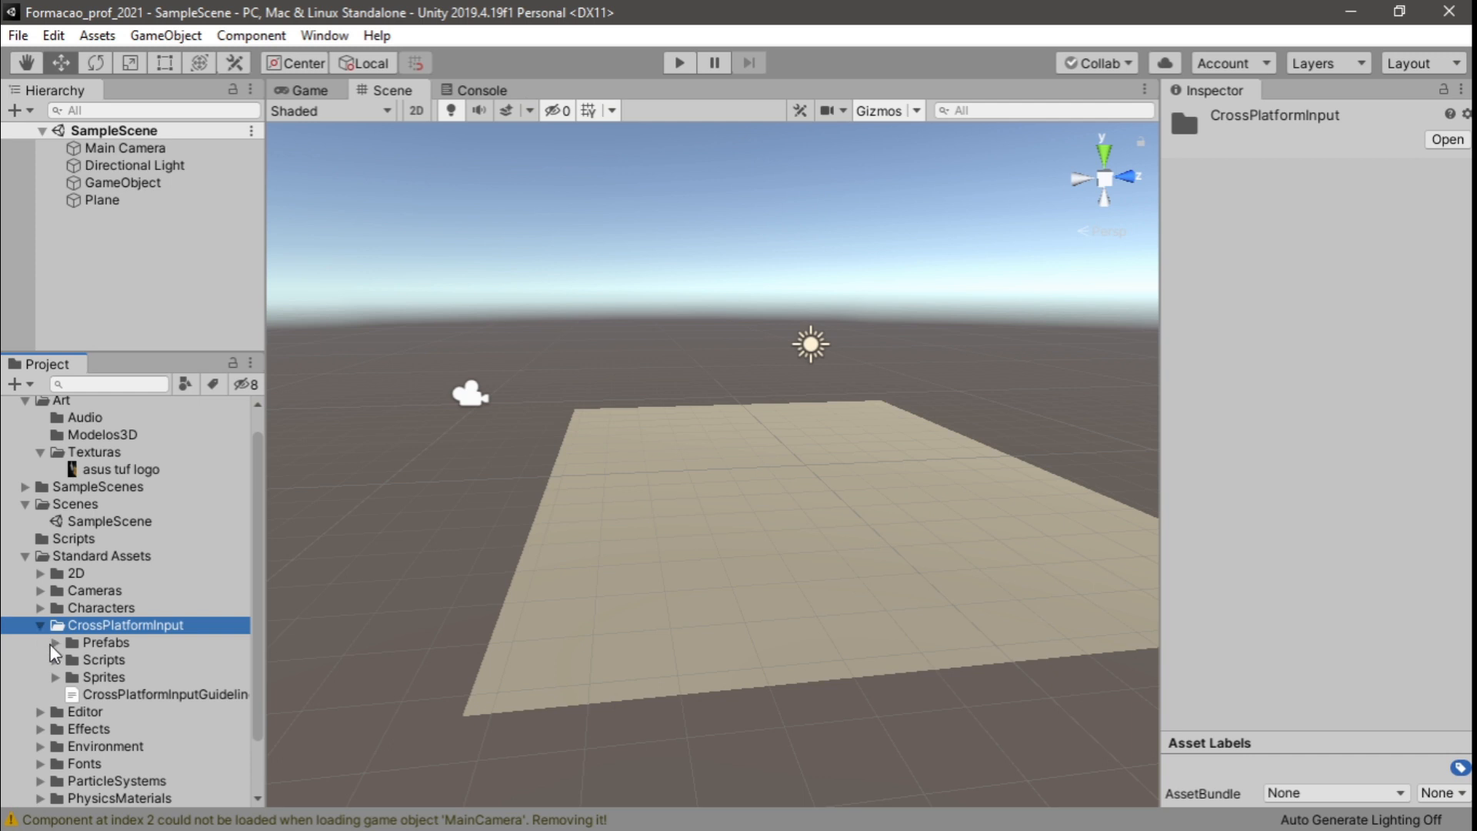
left_click(54, 643)
scroll(193, 632, "down", 3)
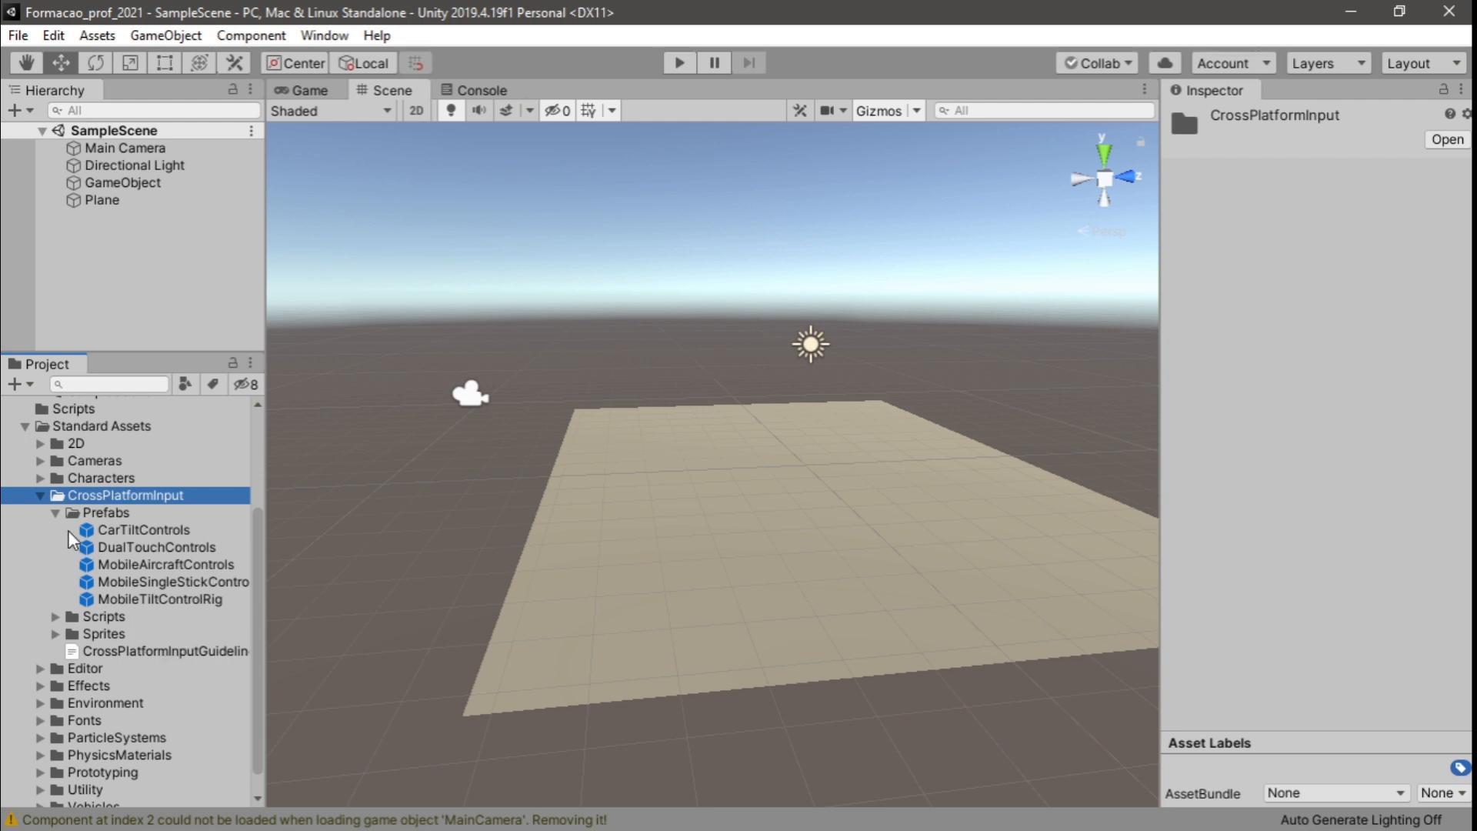
left_click(42, 497)
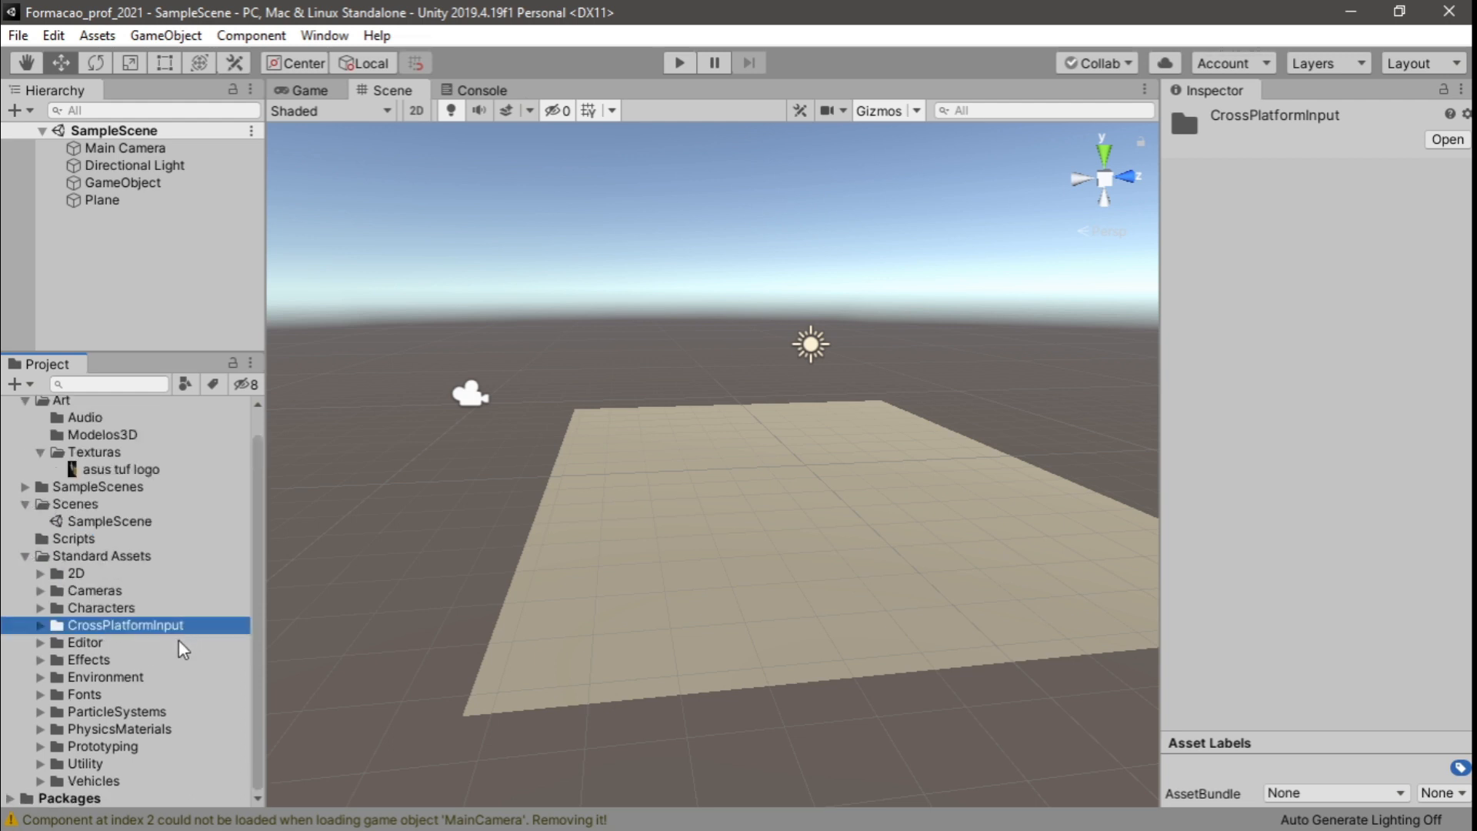
Look into the Effects and Environment folders of Standard Assets, collapsing each one again
left_click(40, 659)
scroll(138, 646, "down", 3)
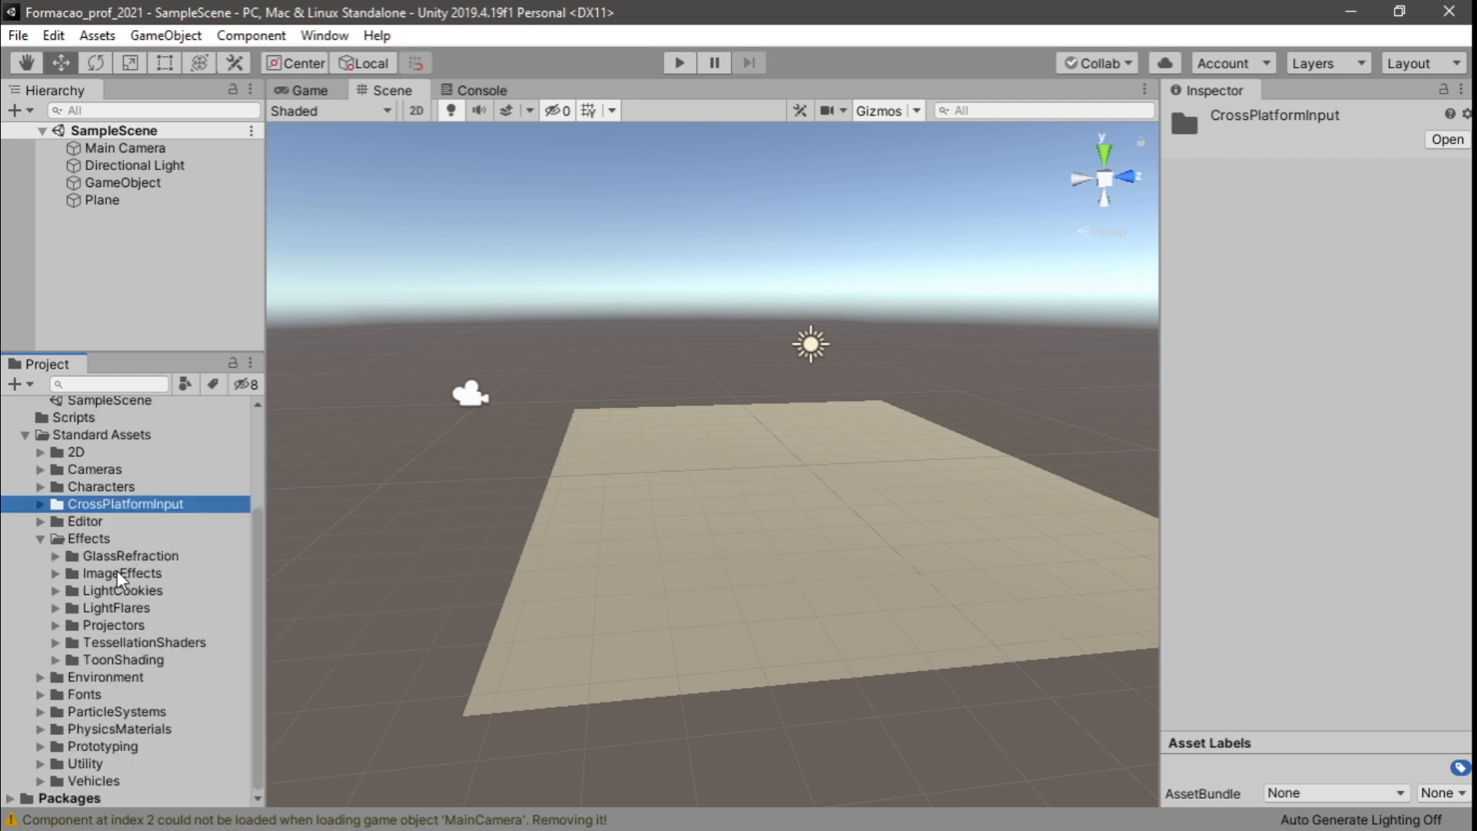
left_click(40, 538)
left_click(40, 677)
scroll(138, 629, "down", 3)
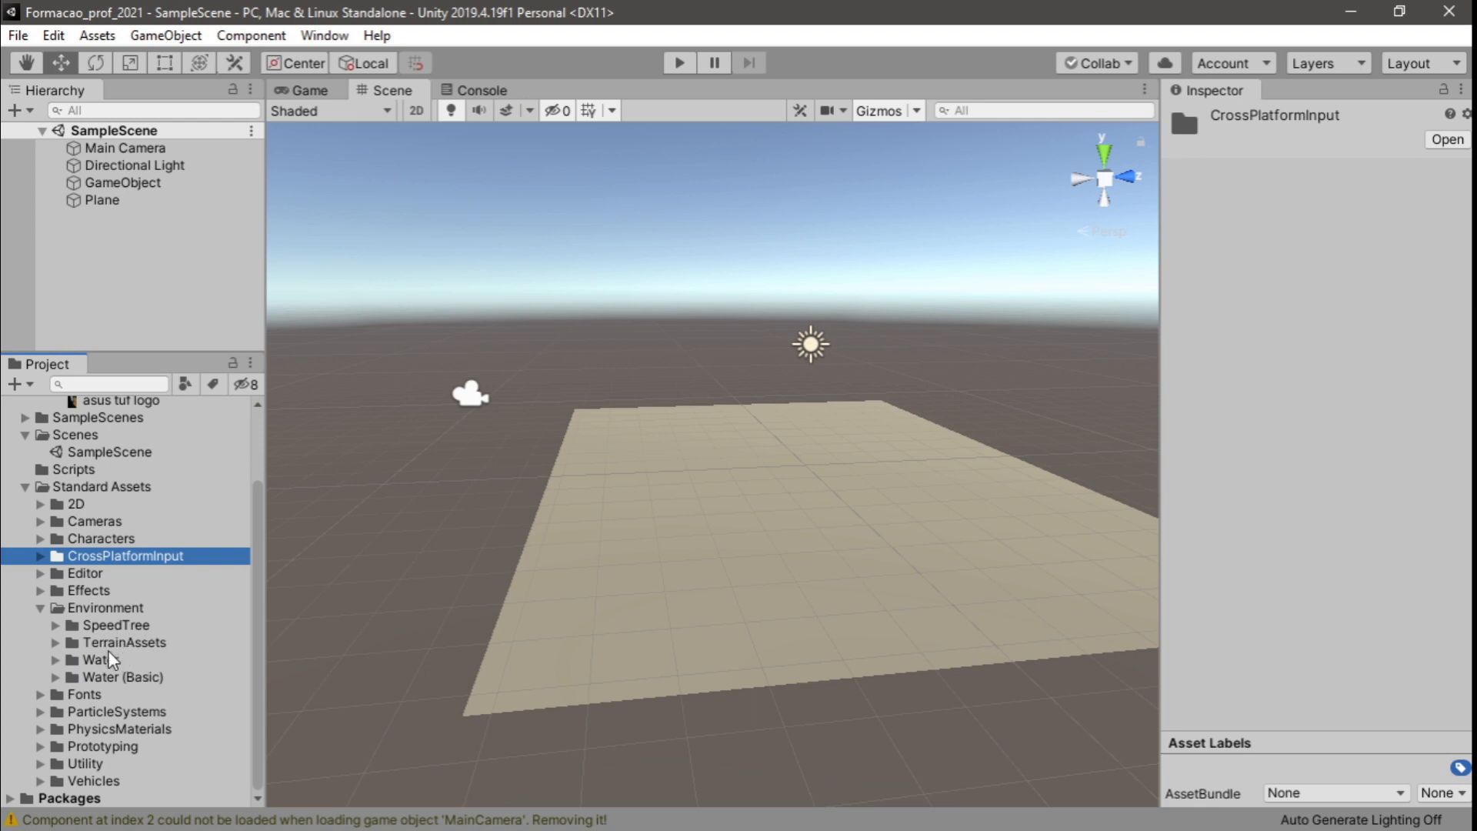
left_click(40, 608)
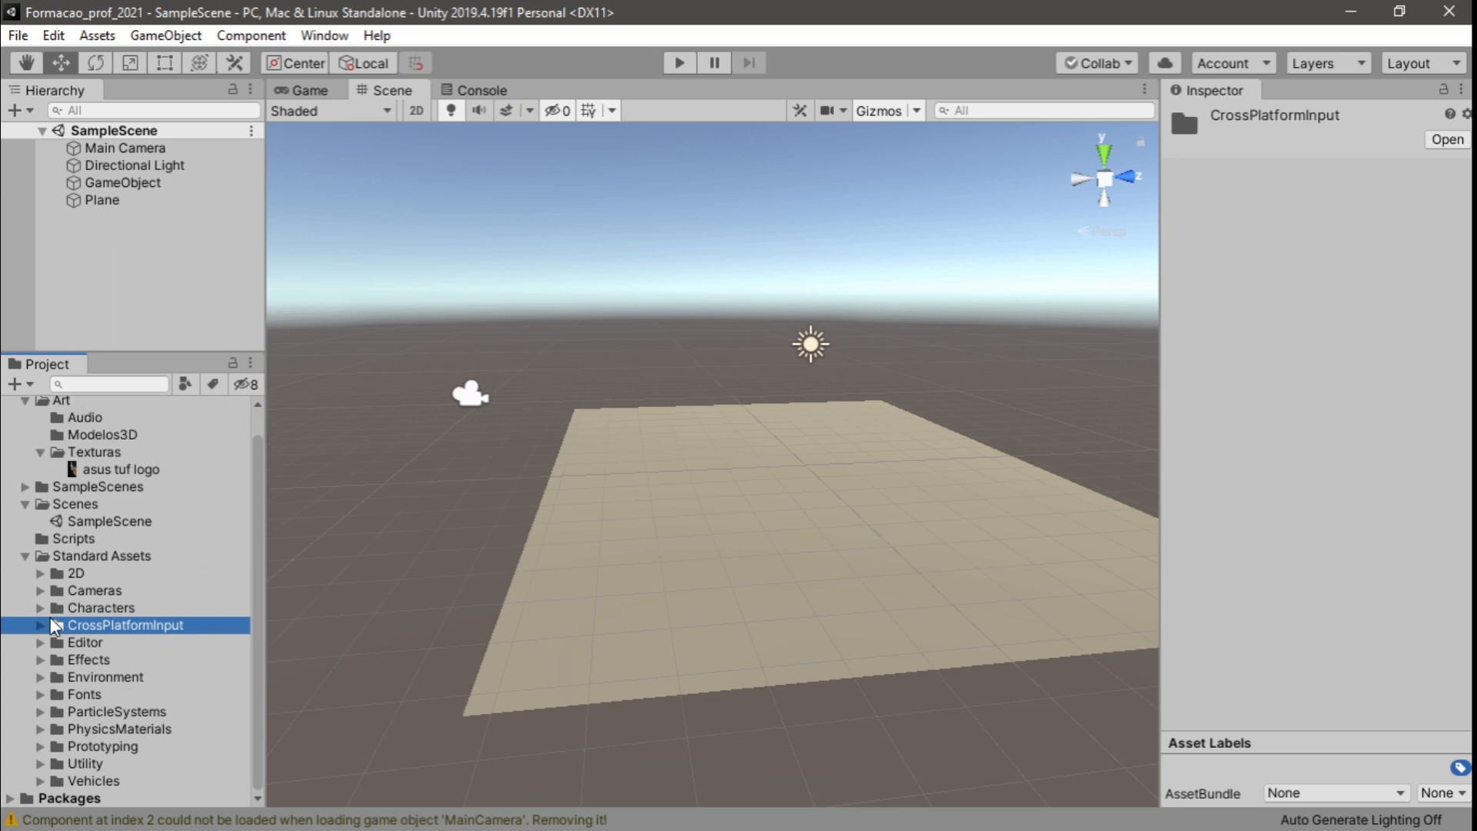
Examine the prefabs in the ParticleSystems folder and collapse the folder again
left_click(40, 712)
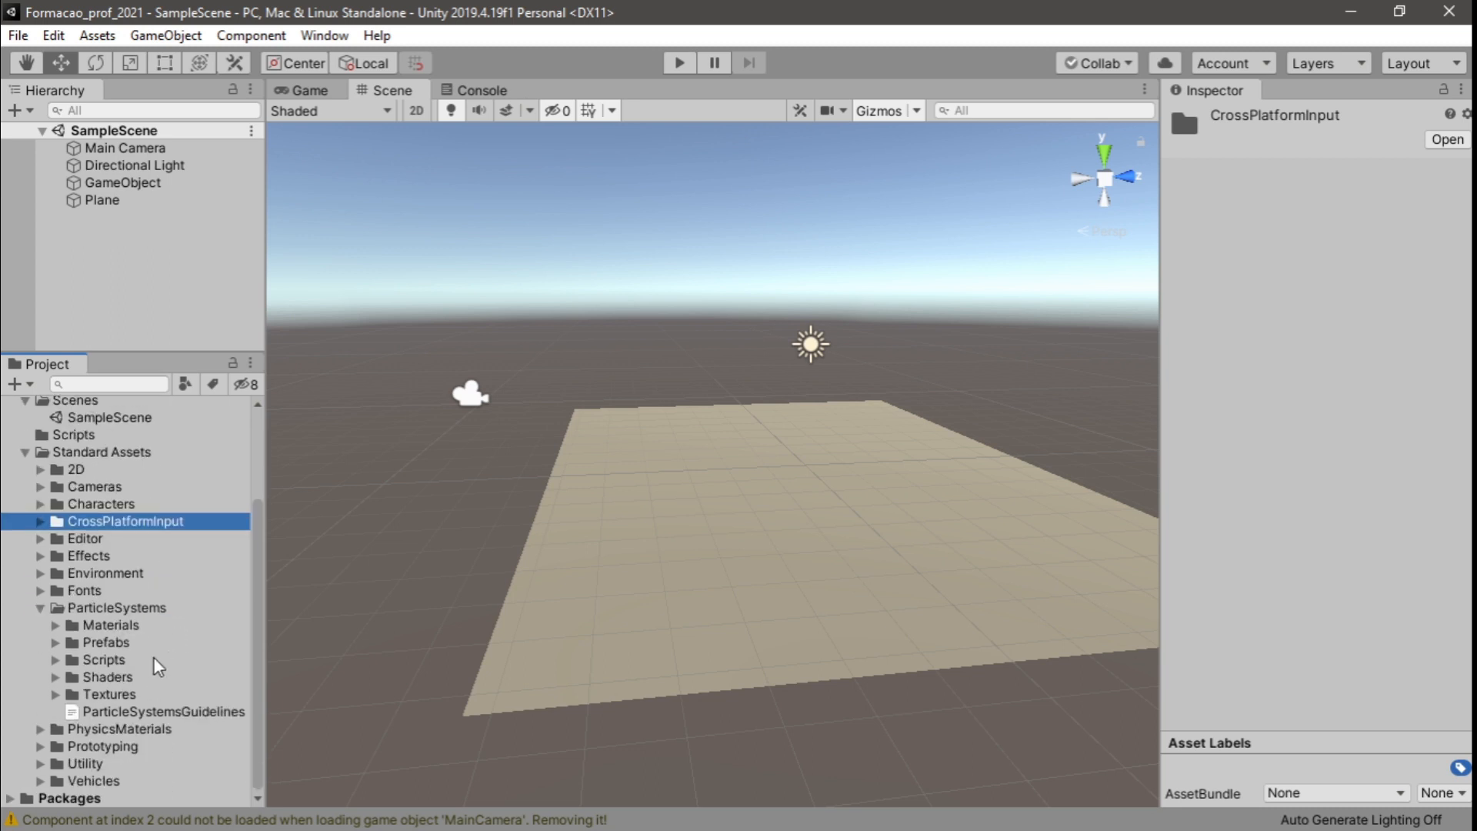
left_click(55, 644)
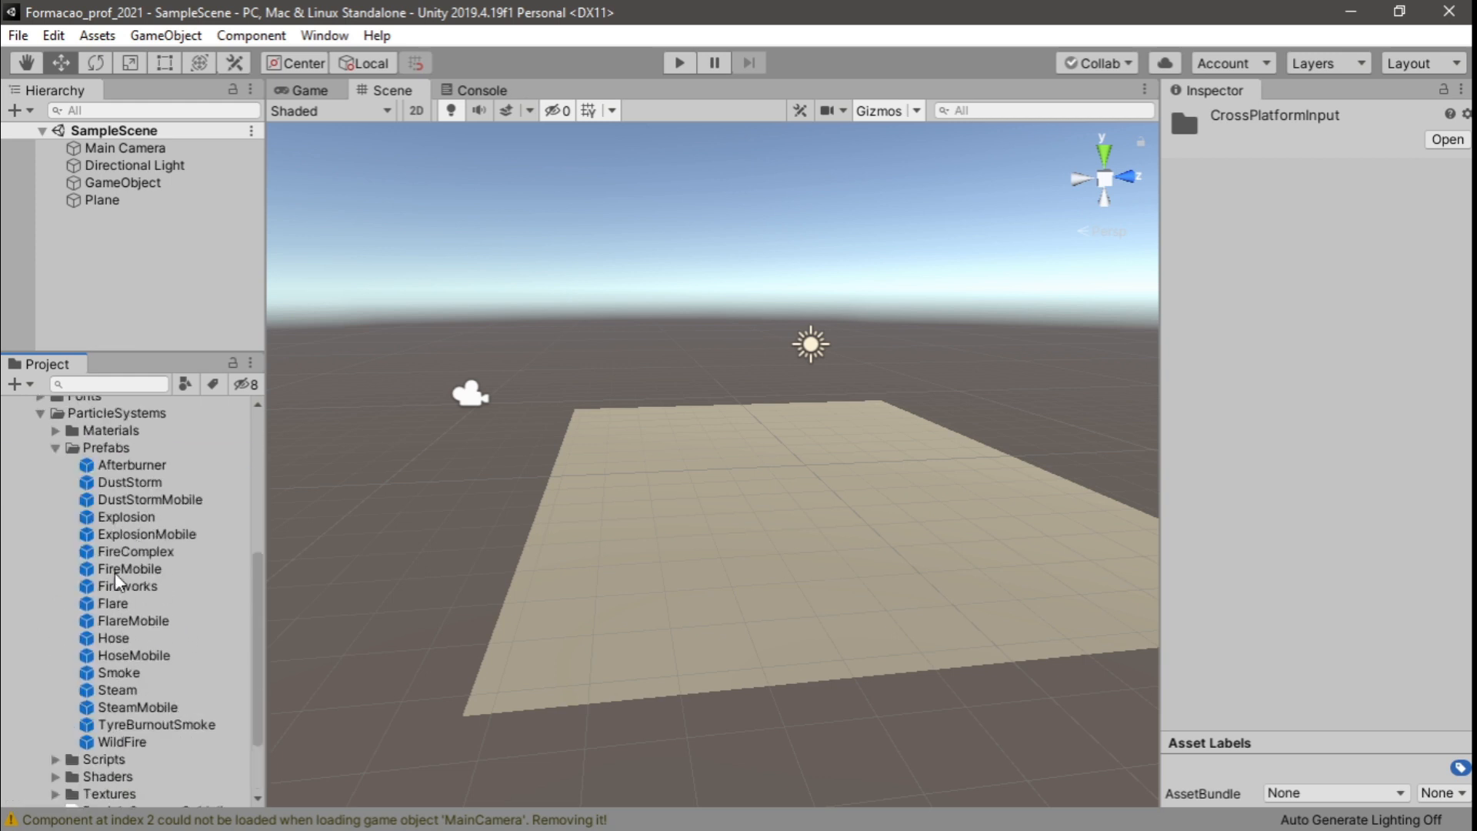
scroll(92, 561, "up", 3)
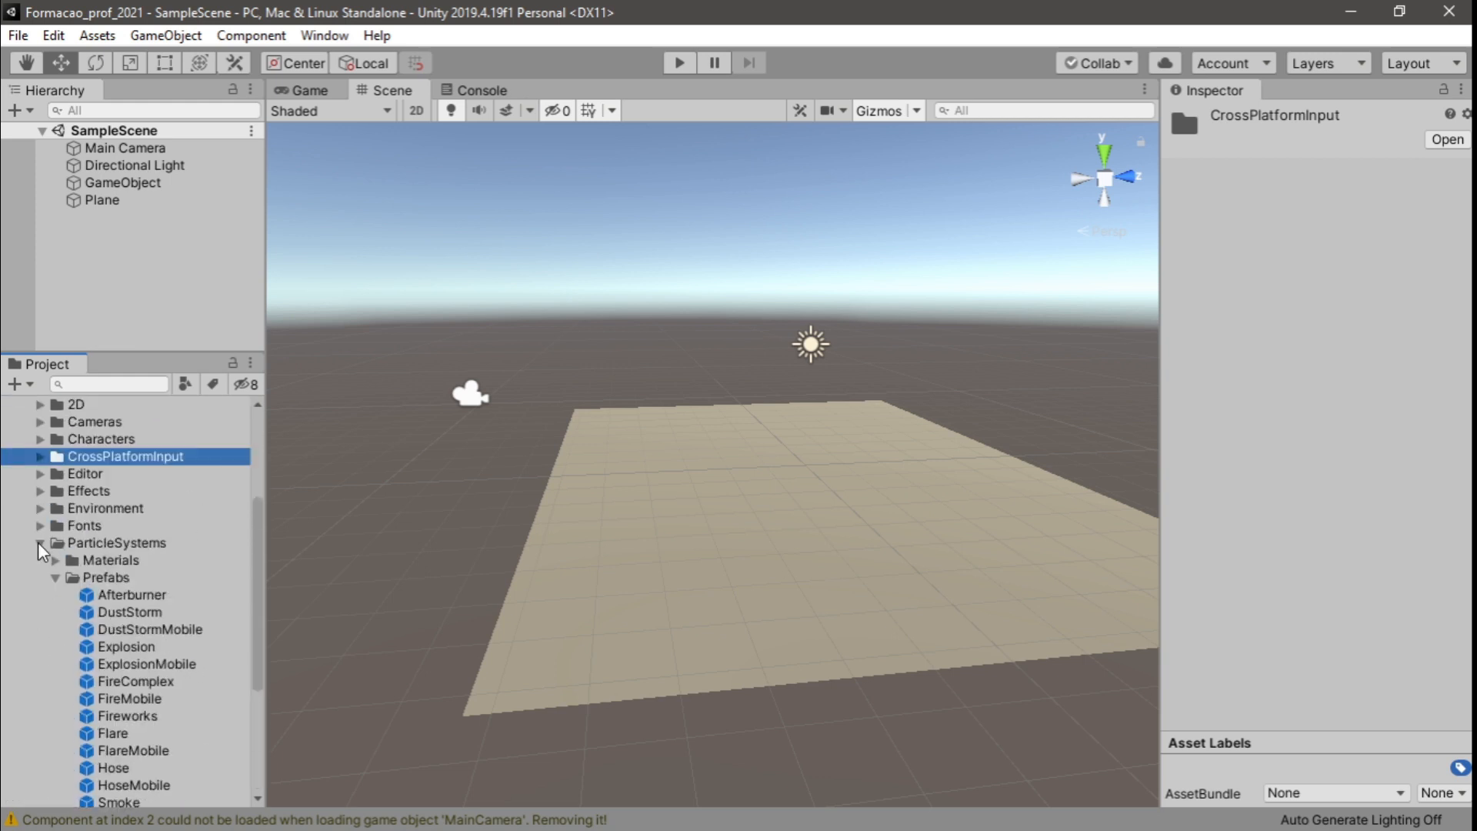
left_click(39, 542)
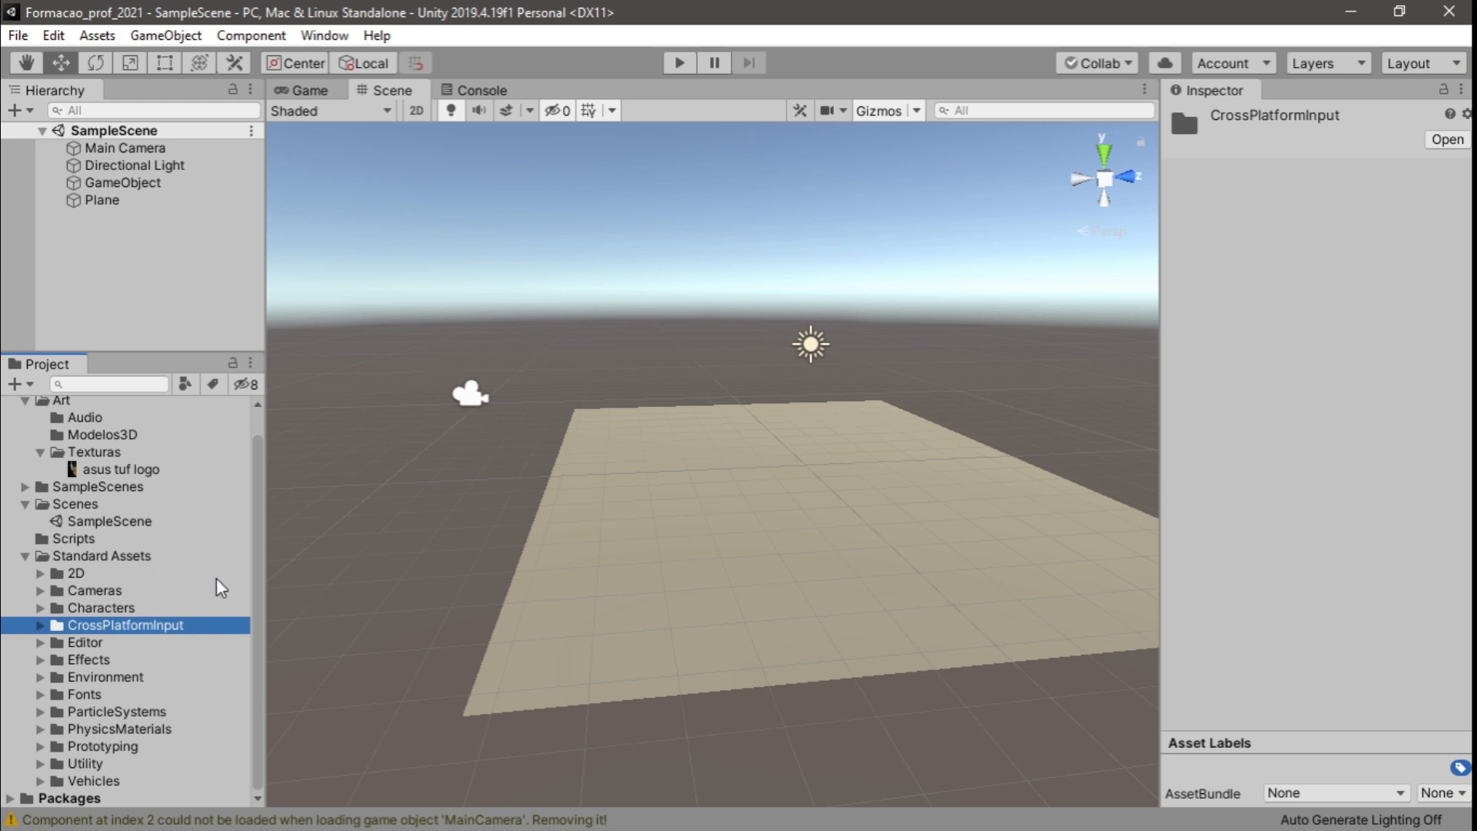
Look into the Vehicles folder and through the scripts in the Utility folder, collapsing both again
left_click(41, 780)
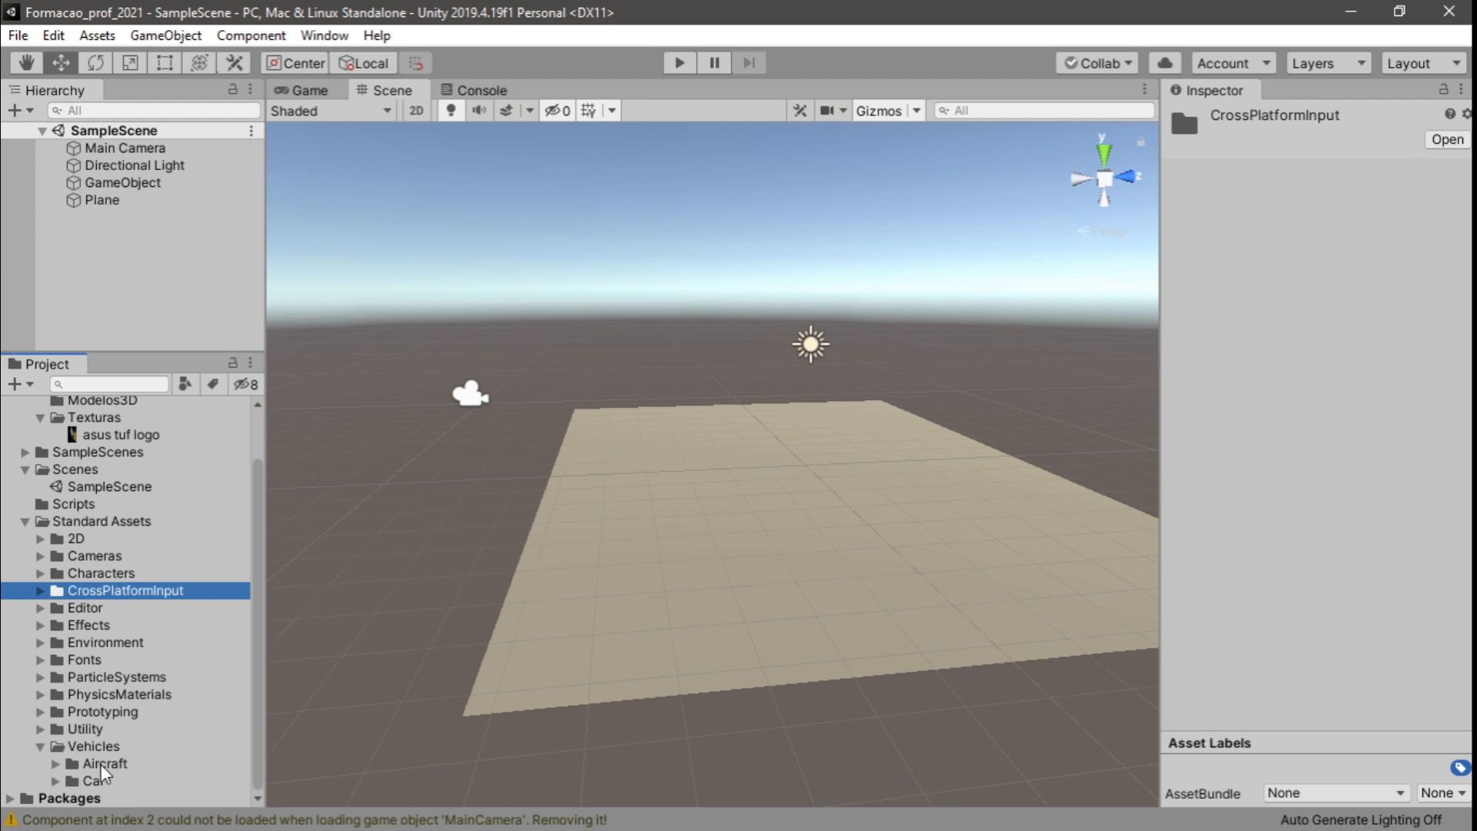
left_click(42, 749)
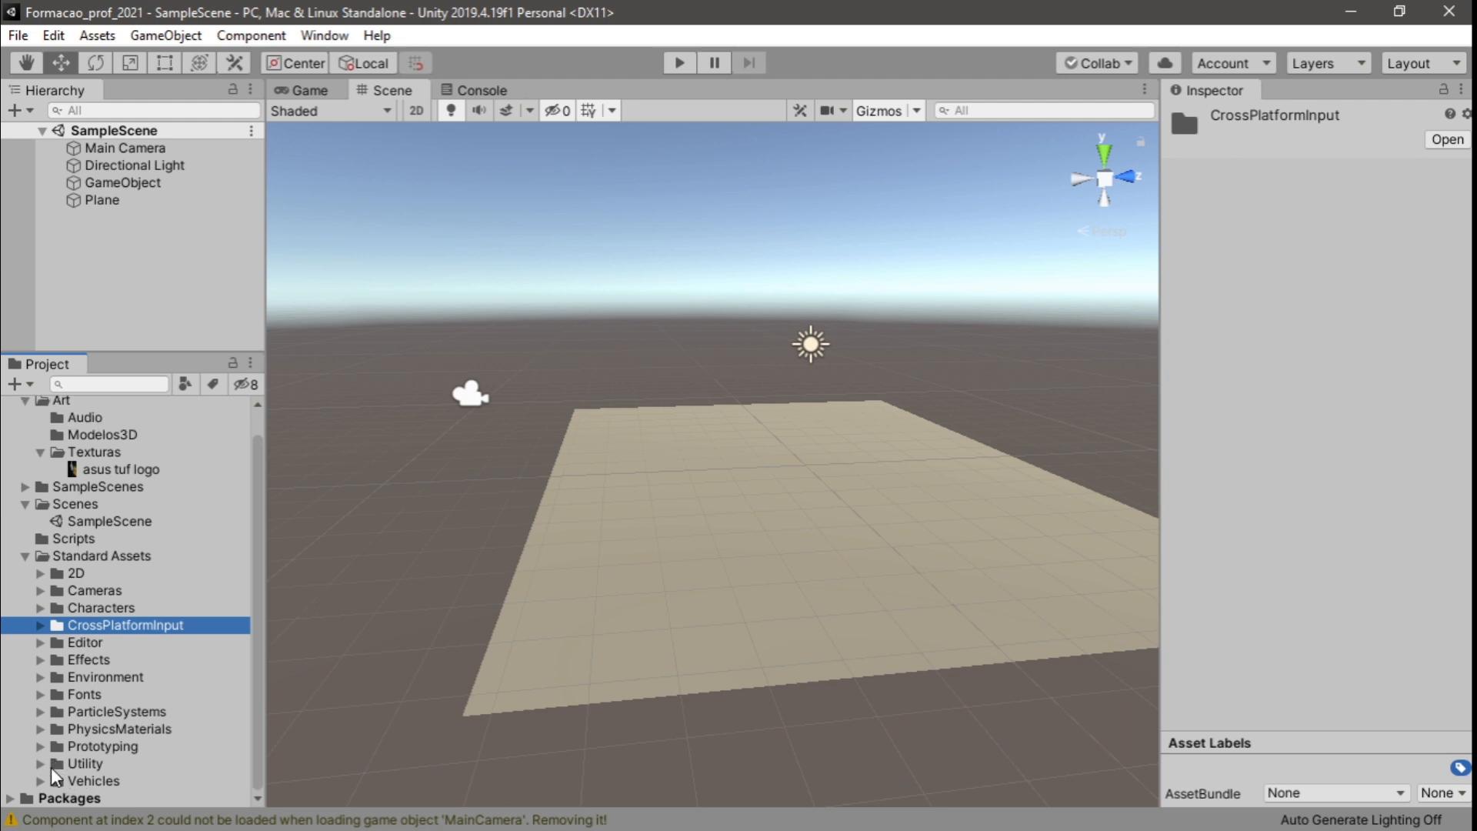
left_click(40, 764)
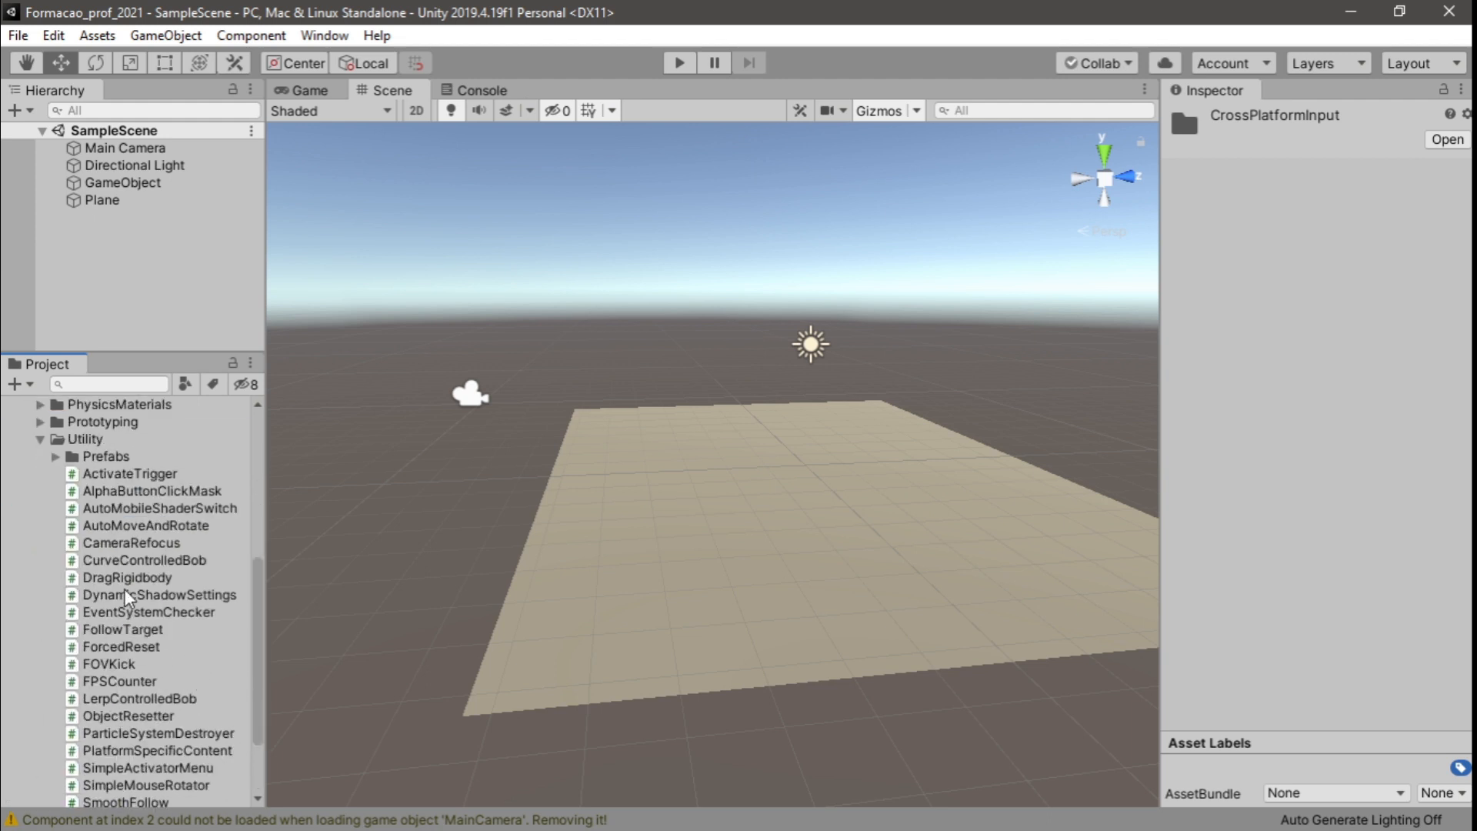
scroll(139, 603, "down", 3)
scroll(127, 629, "up", 12)
scroll(111, 631, "down", 4)
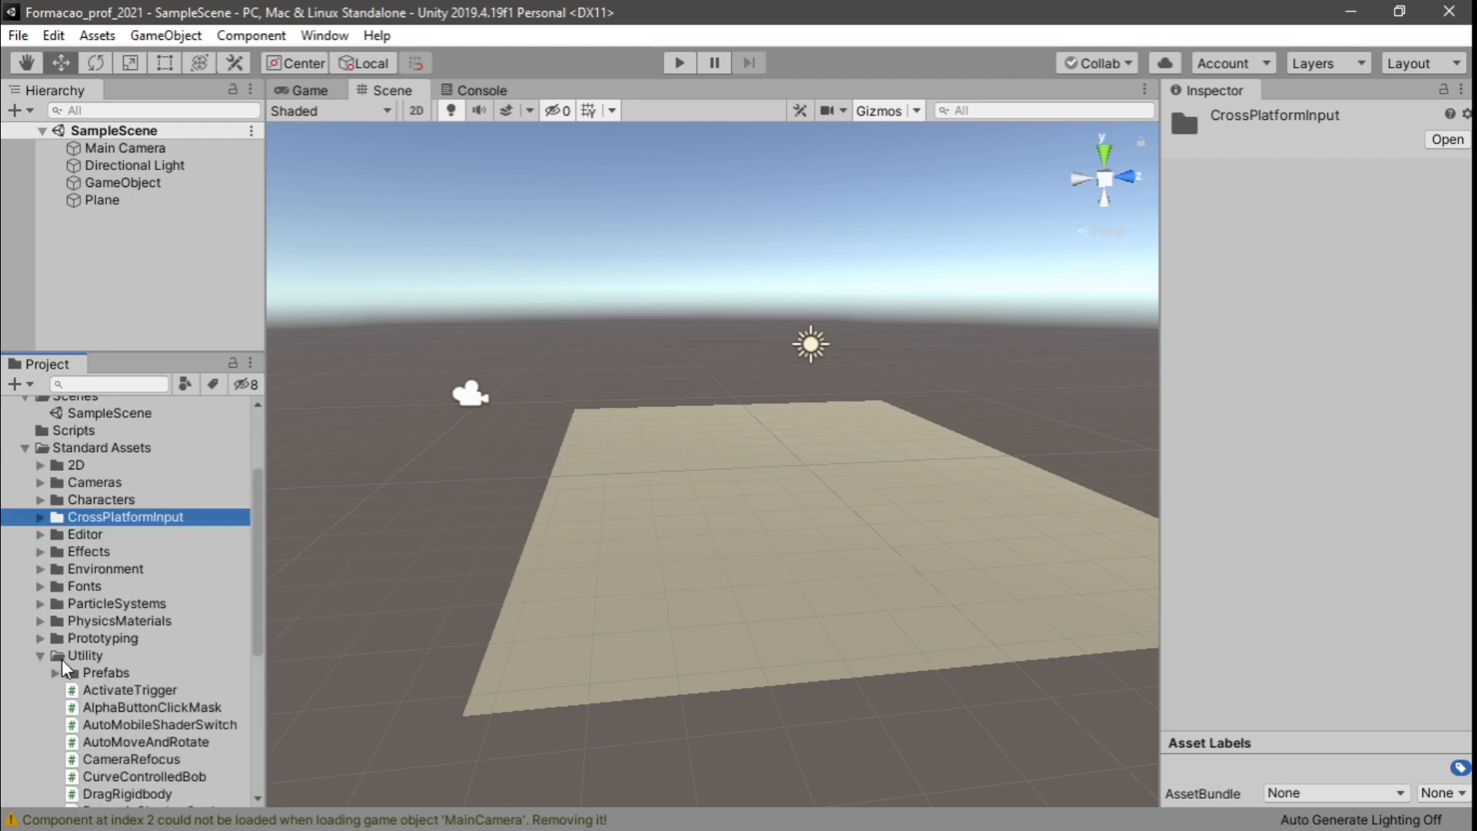
left_click(39, 658)
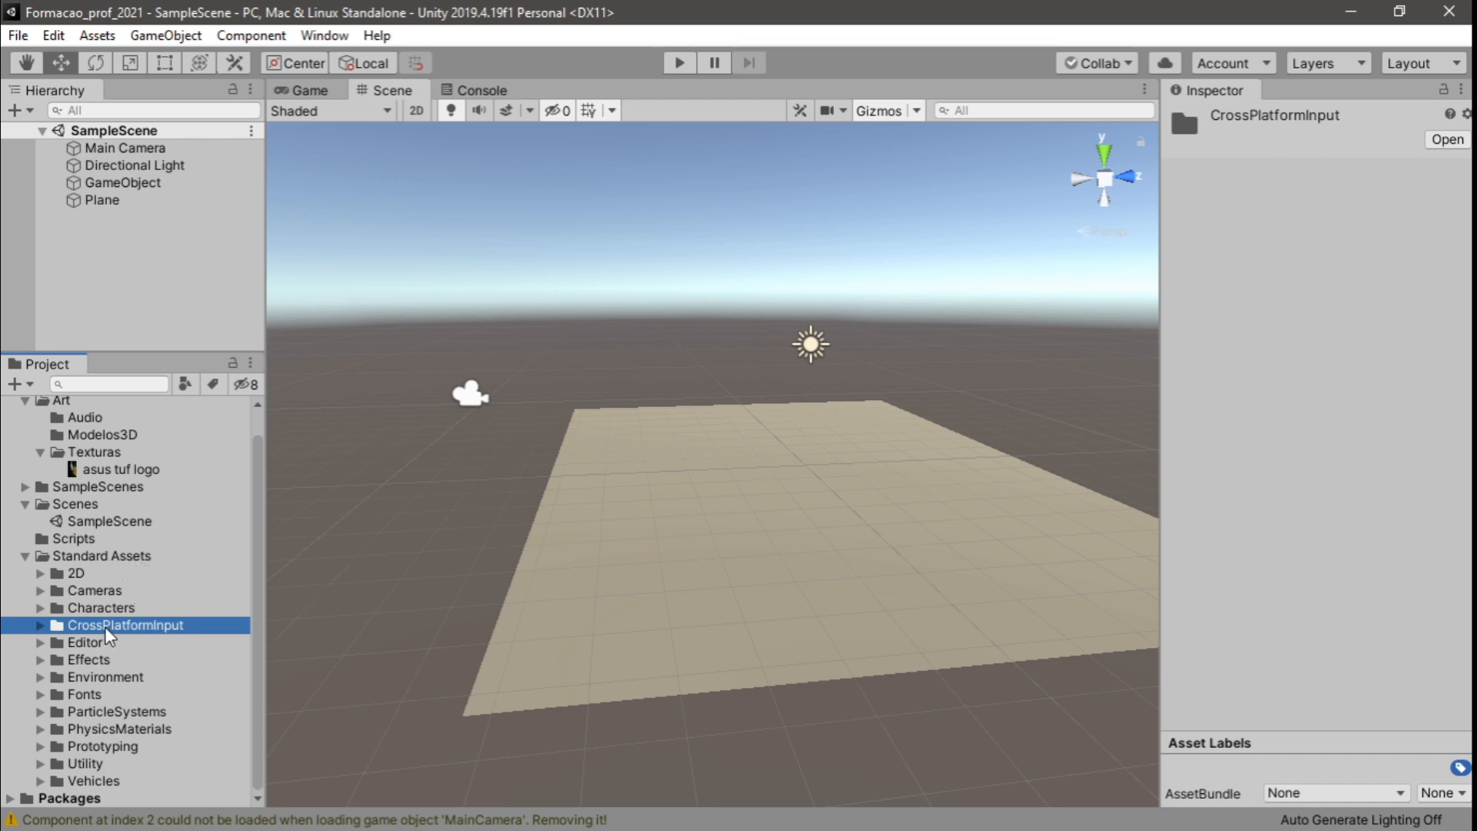
Place the FPSController prefab from Characters > FirstPersonCharacter > Prefabs onto the plane in the scene
left_click(38, 611)
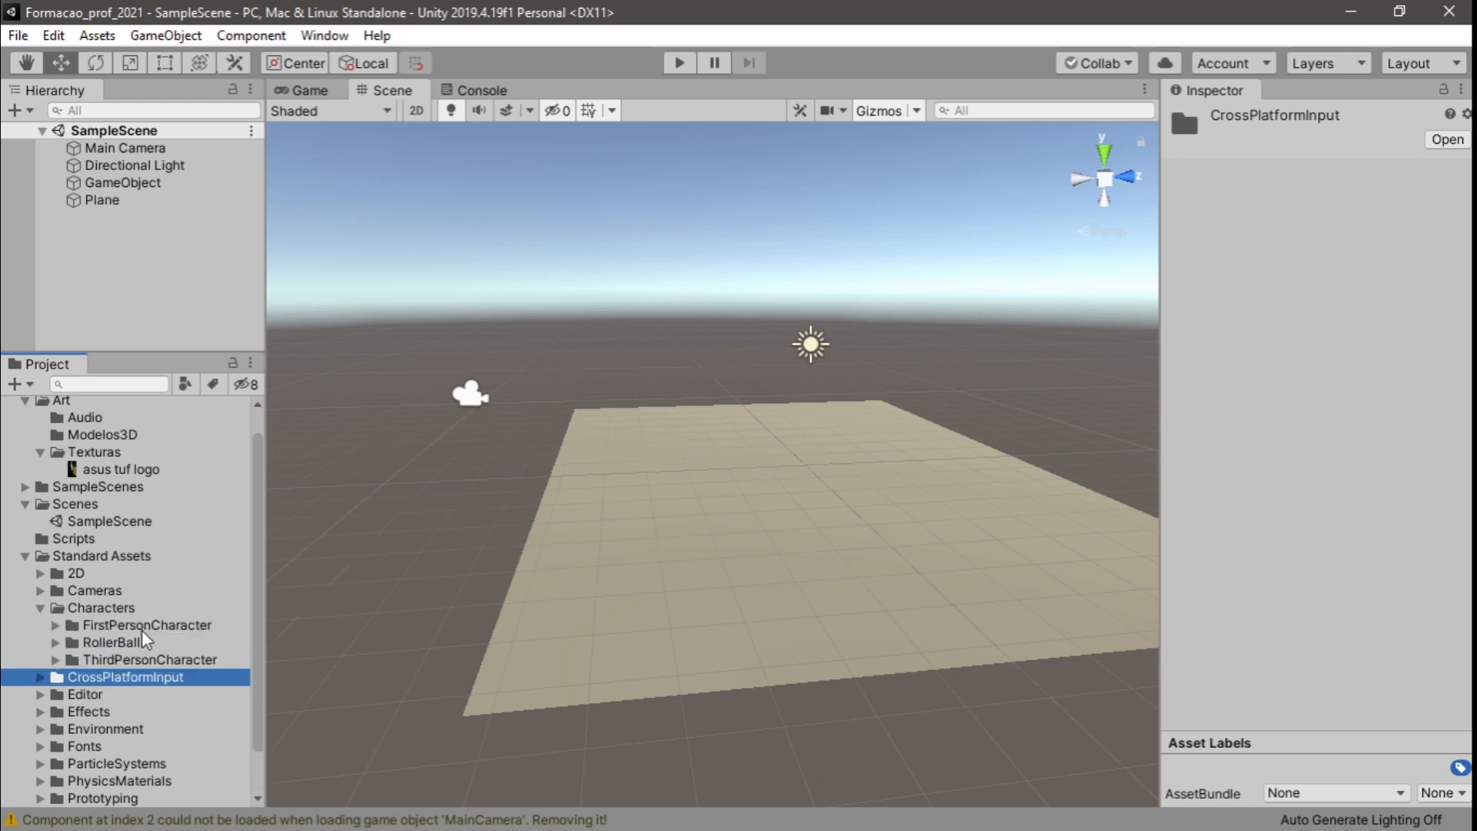
left_click(56, 624)
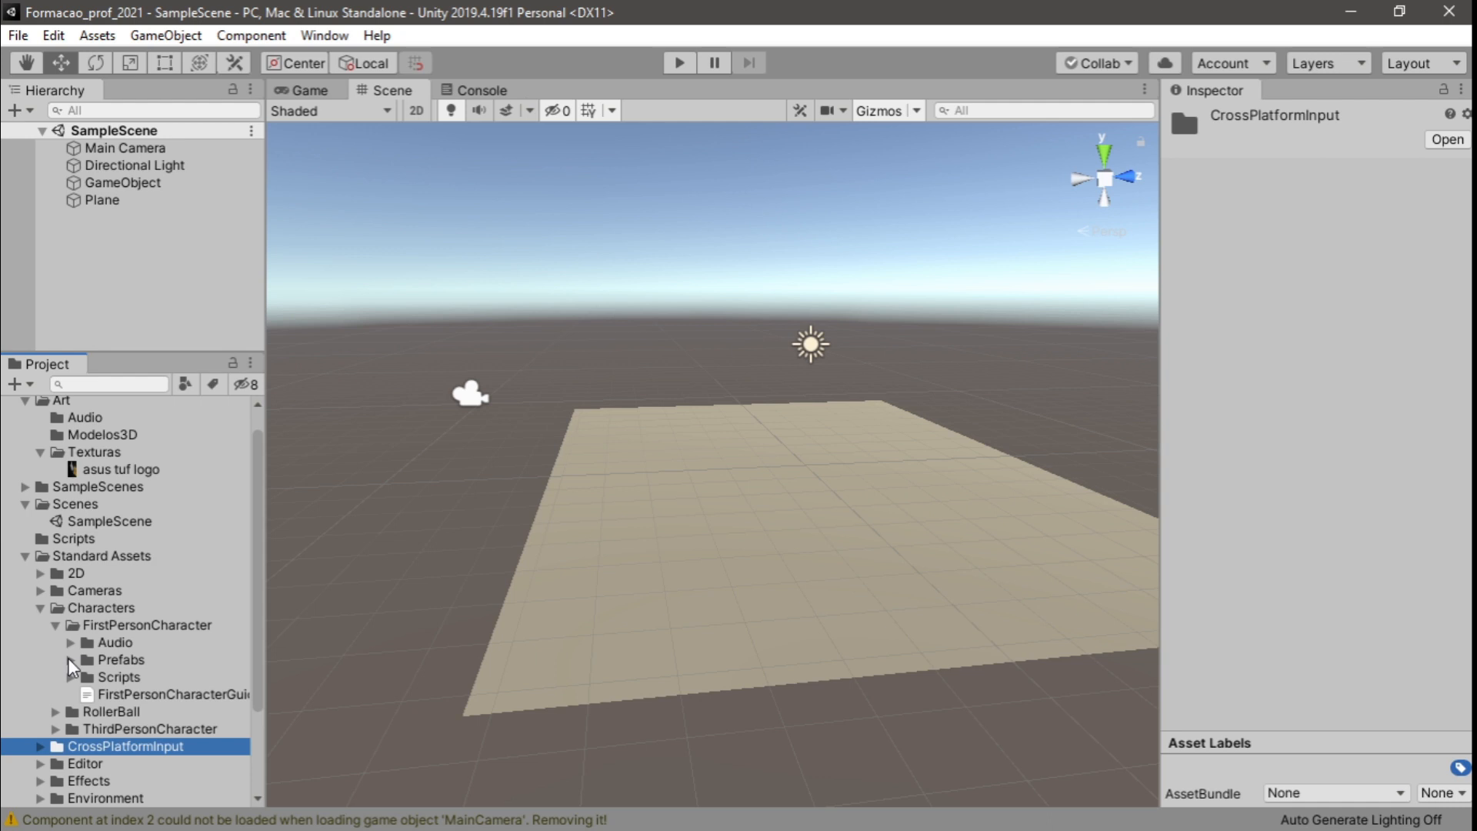
left_click(70, 659)
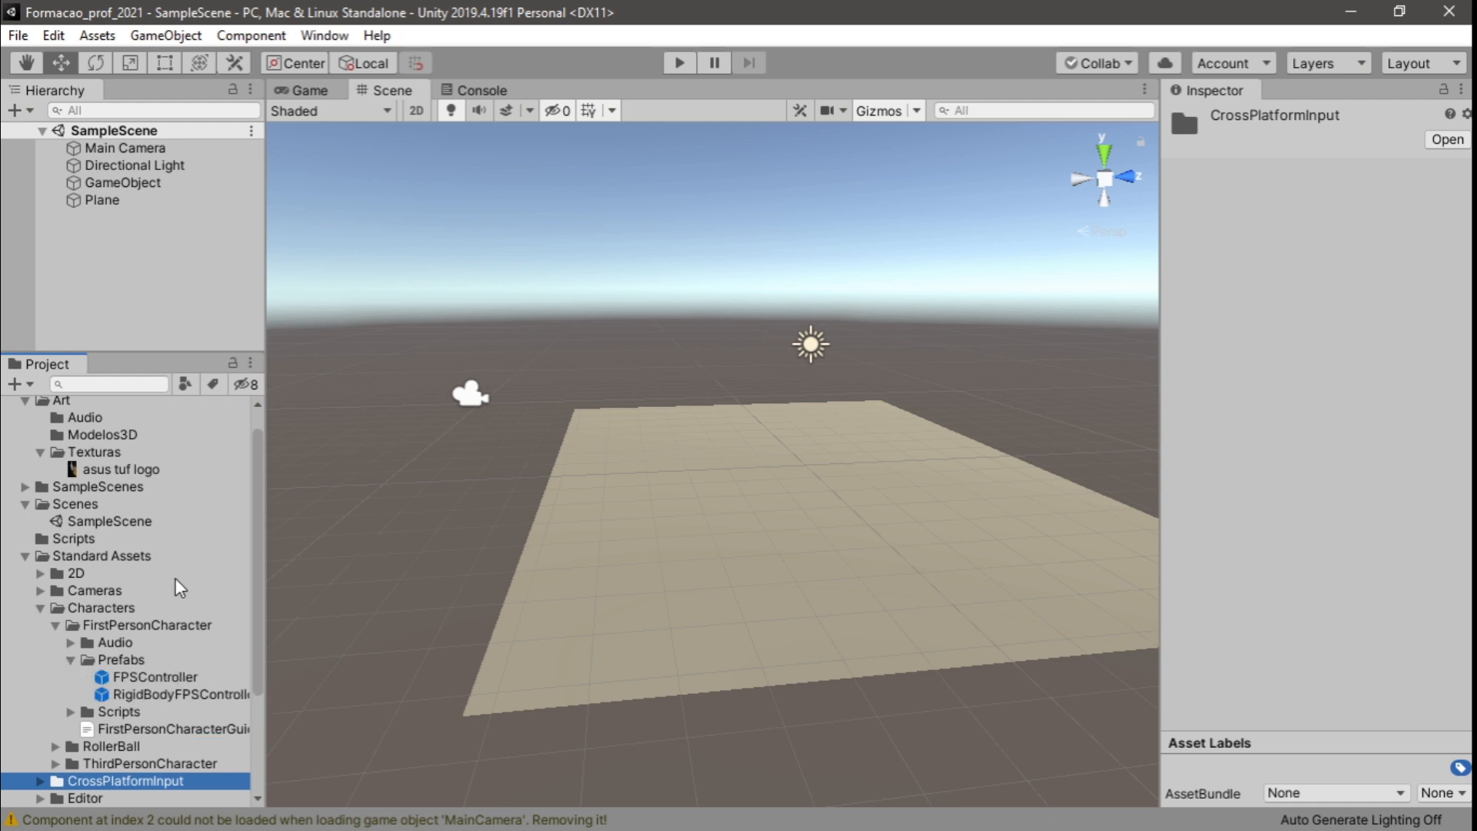
left_click(135, 678)
left_click_drag(135, 677, 578, 604)
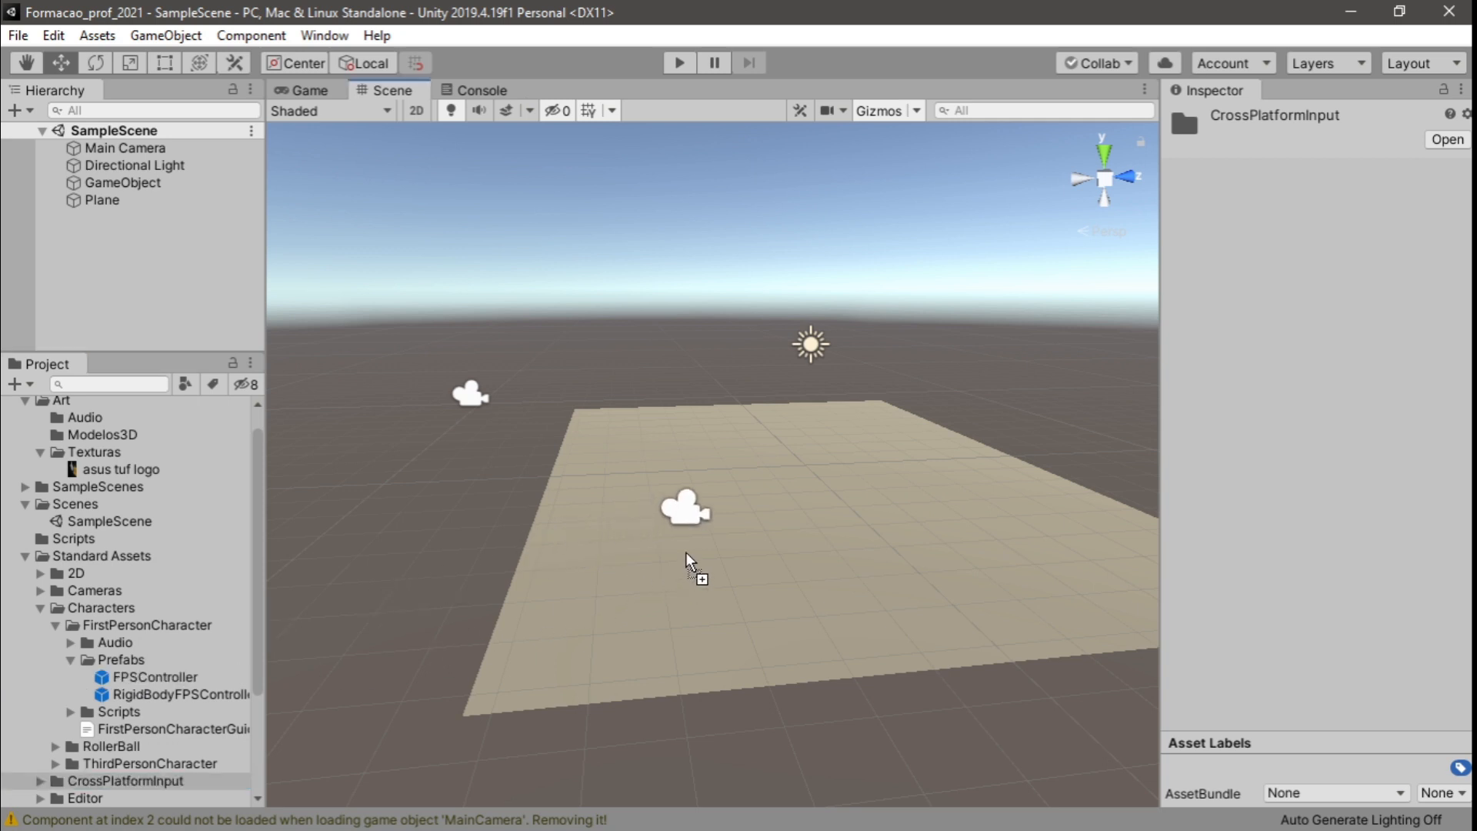
left_click_drag(686, 551, 685, 553)
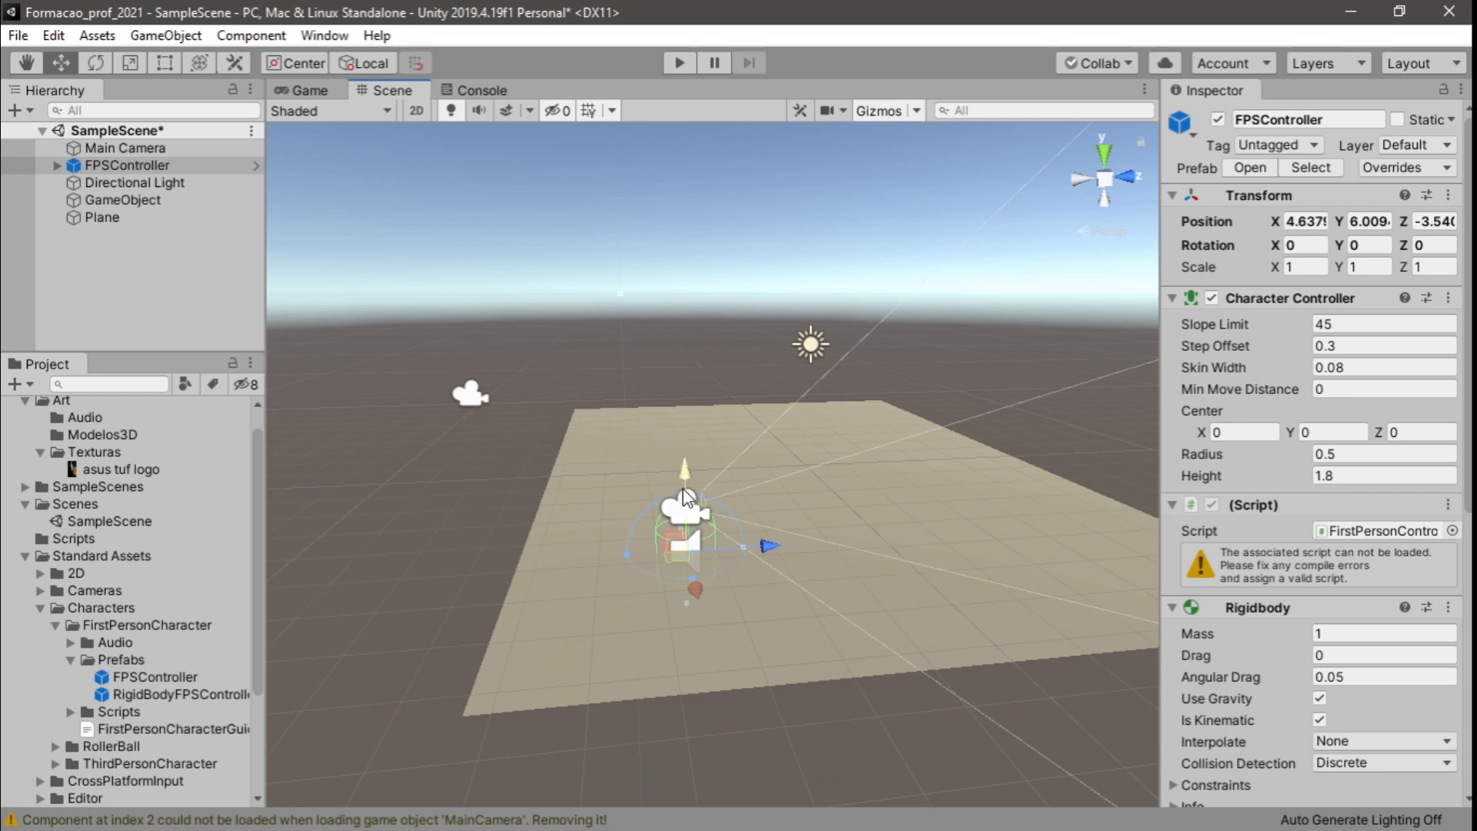
Adjust the FPSController's height so it stands just above the plane, at a Y position of about 0.982
left_click_drag(686, 471, 686, 419)
scroll(703, 509, "up", 10)
middle_click_drag(803, 551, 768, 496)
right_click_drag(774, 596, 729, 580)
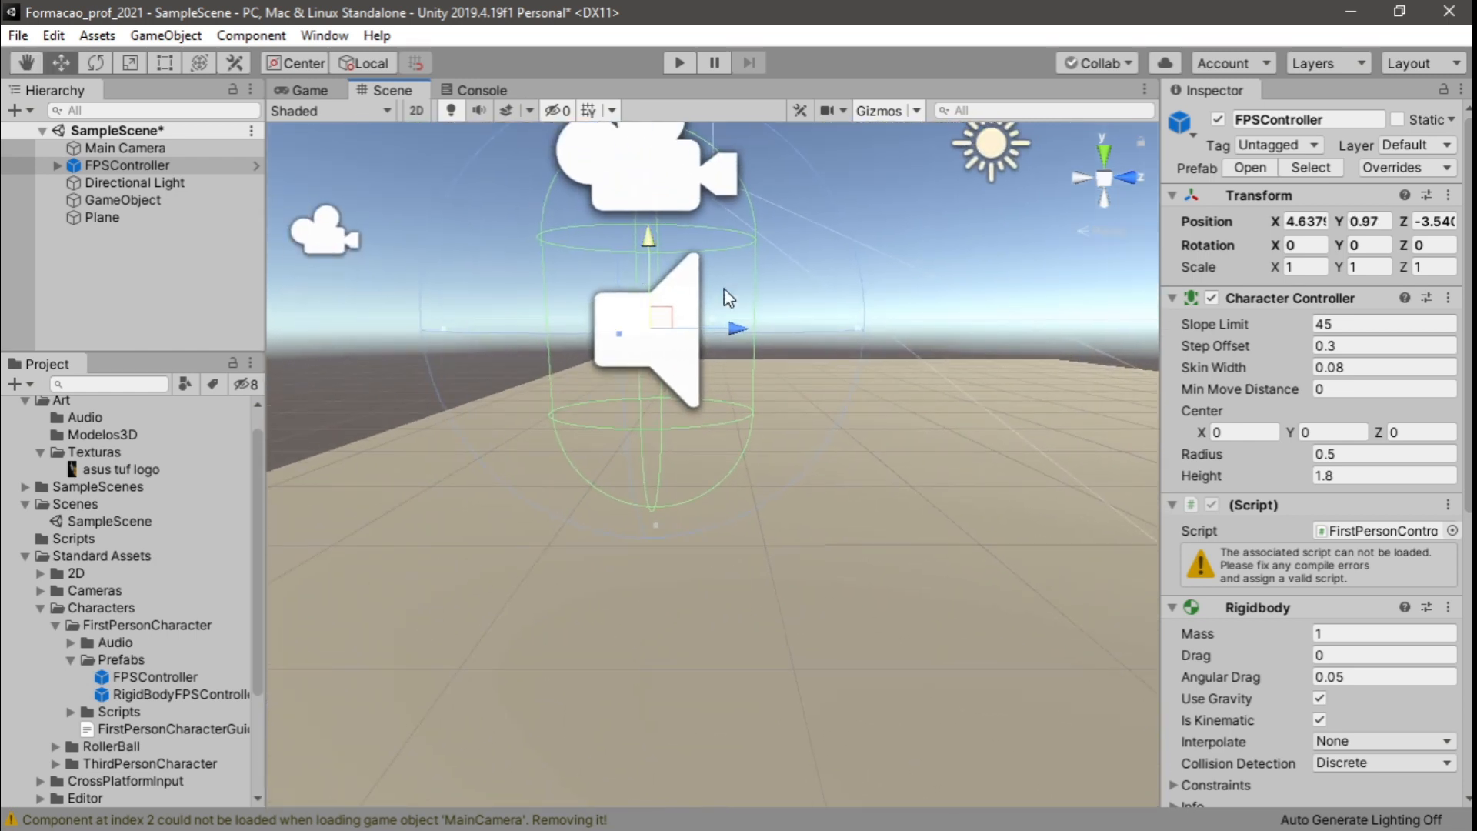
mouse_move(650, 243)
left_mouse_down()
mouse_move(638, 346)
mouse_move(639, 242)
left_mouse_up()
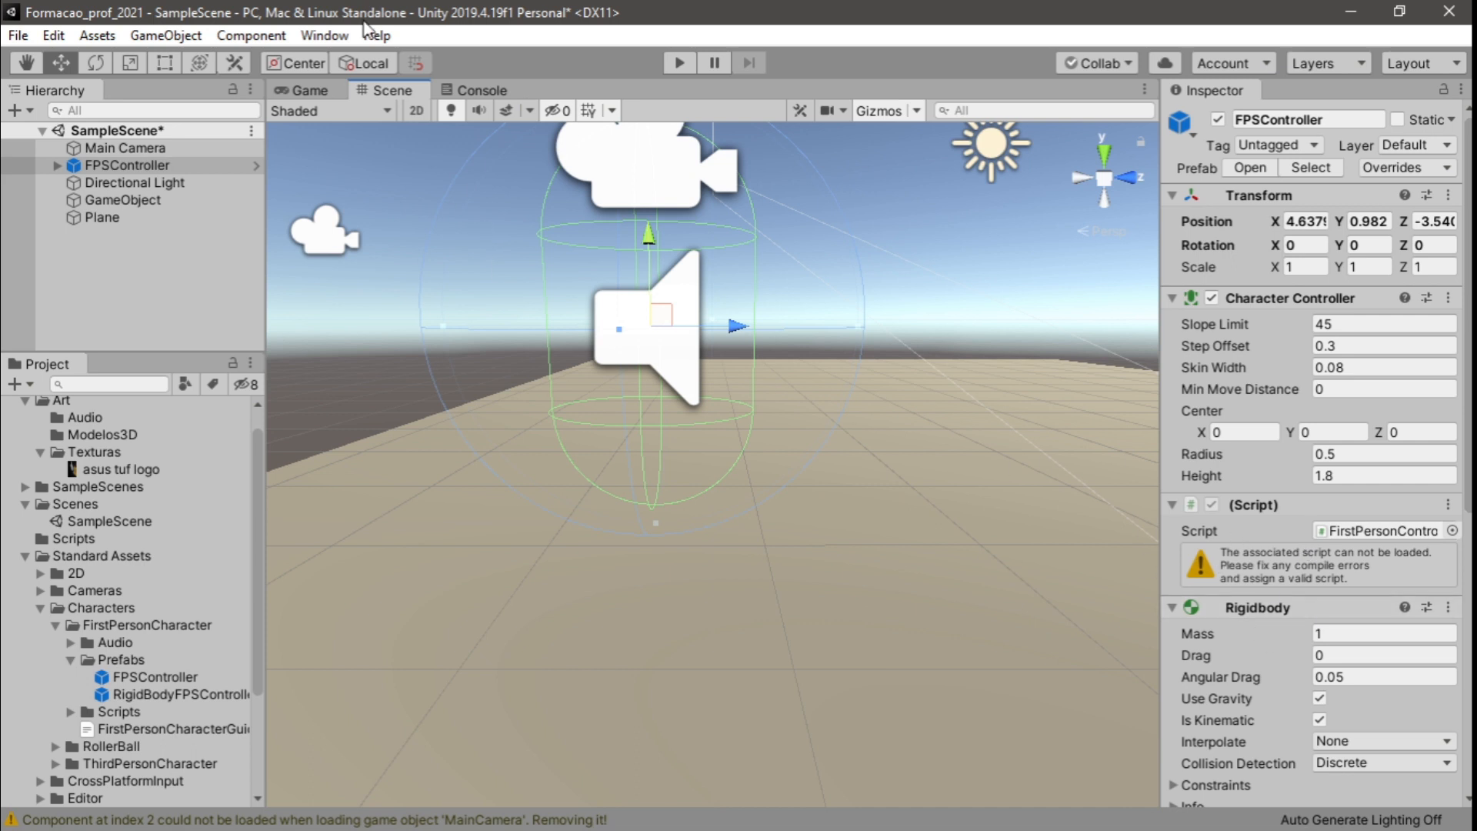
Show the Console messages and check where the general editor windows can be opened
left_click(474, 90)
left_click(332, 36)
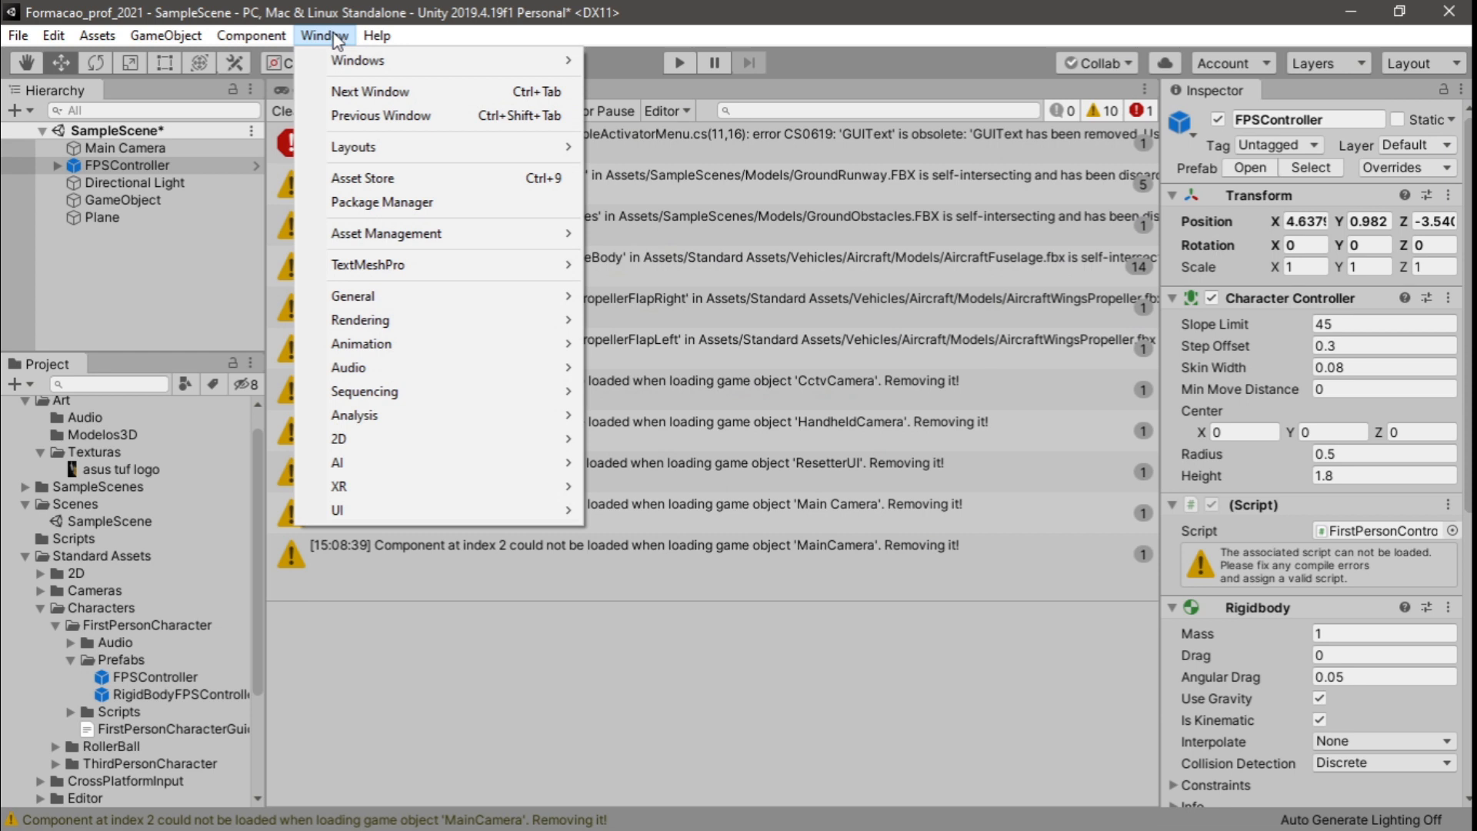
mouse_move(408, 299)
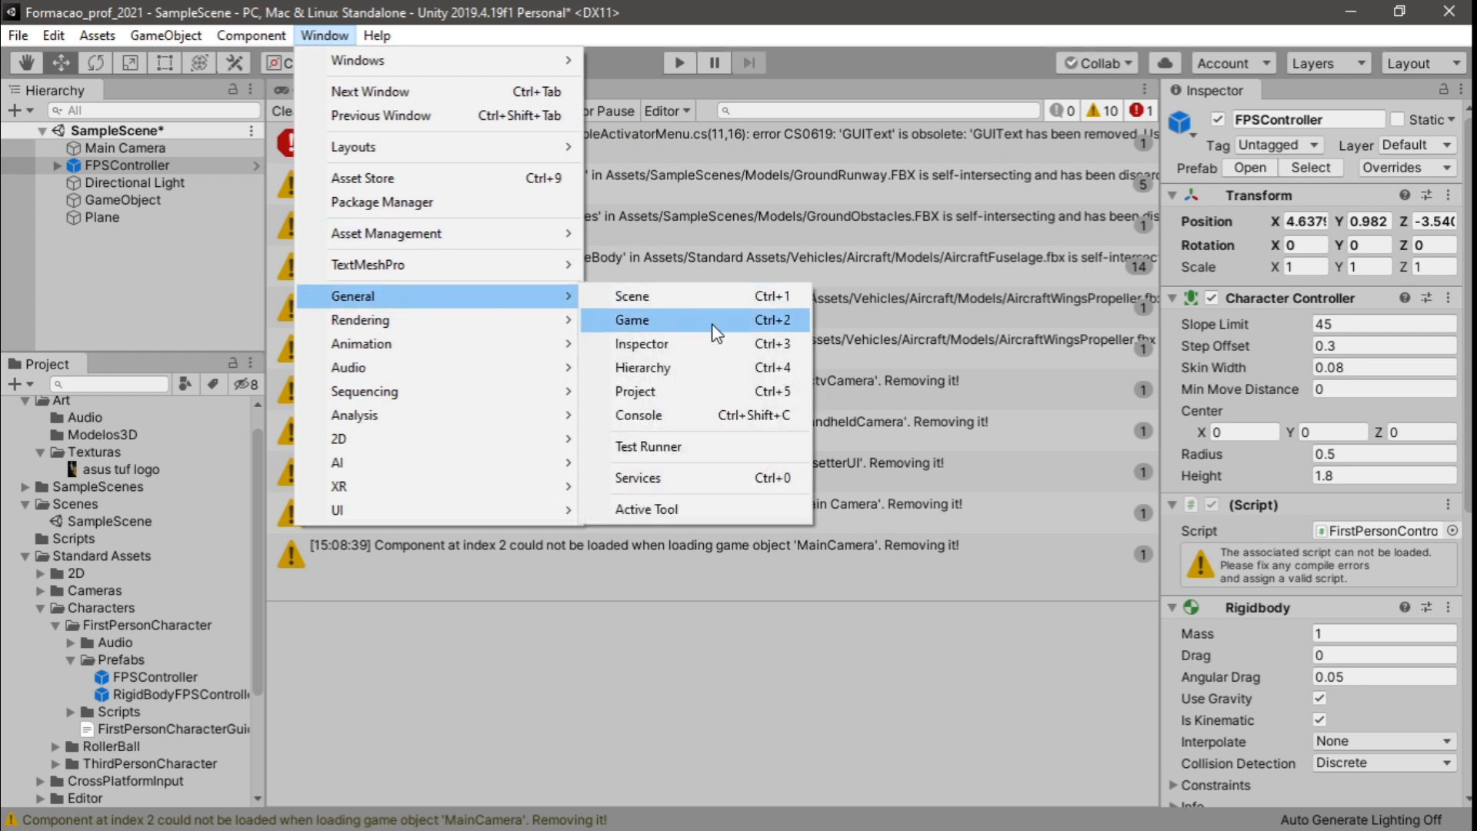
left_click(877, 65)
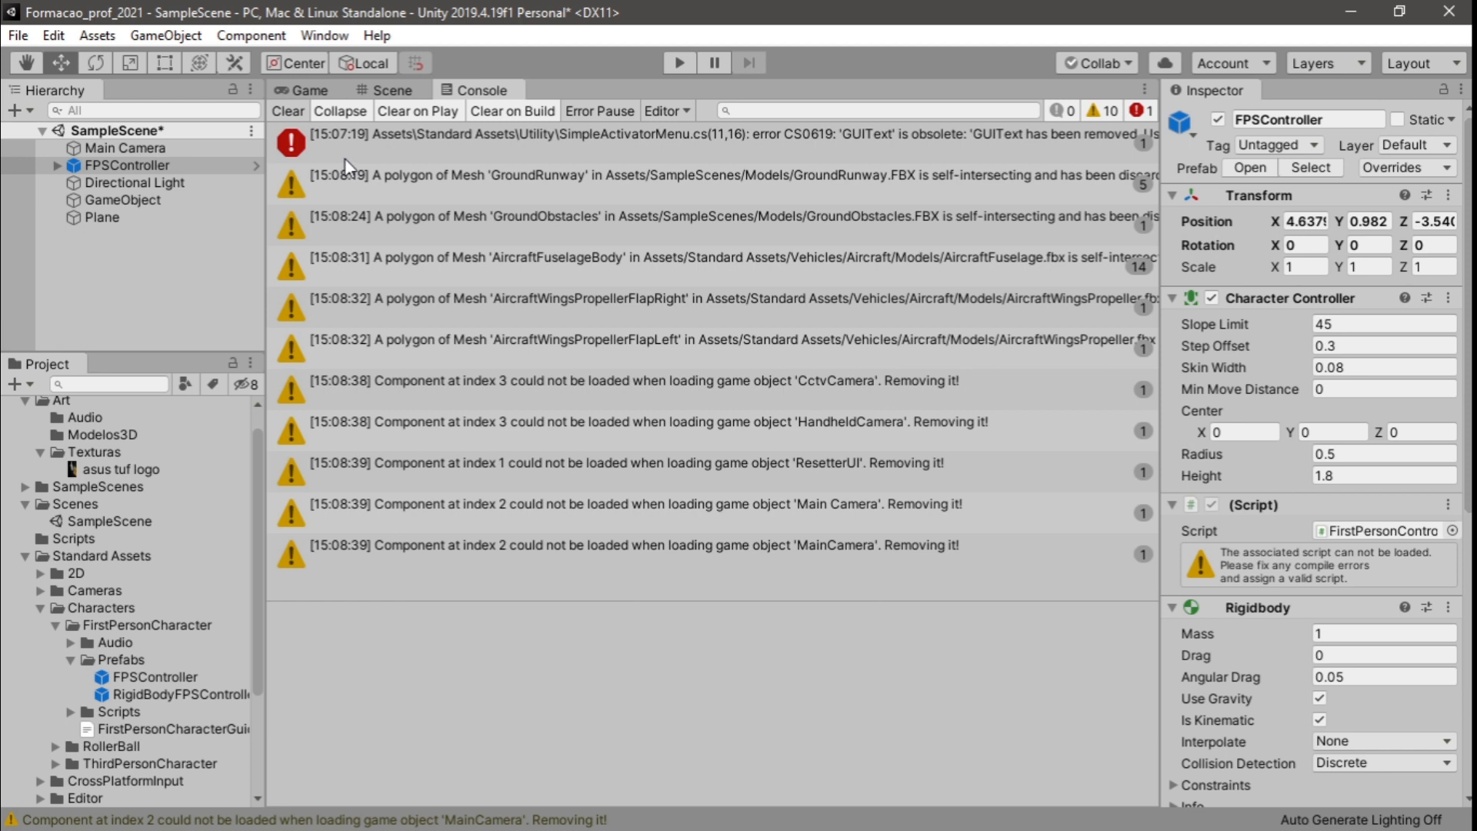
Clear the old warnings from the Console and locate the script behind the GUIText error
left_click(289, 111)
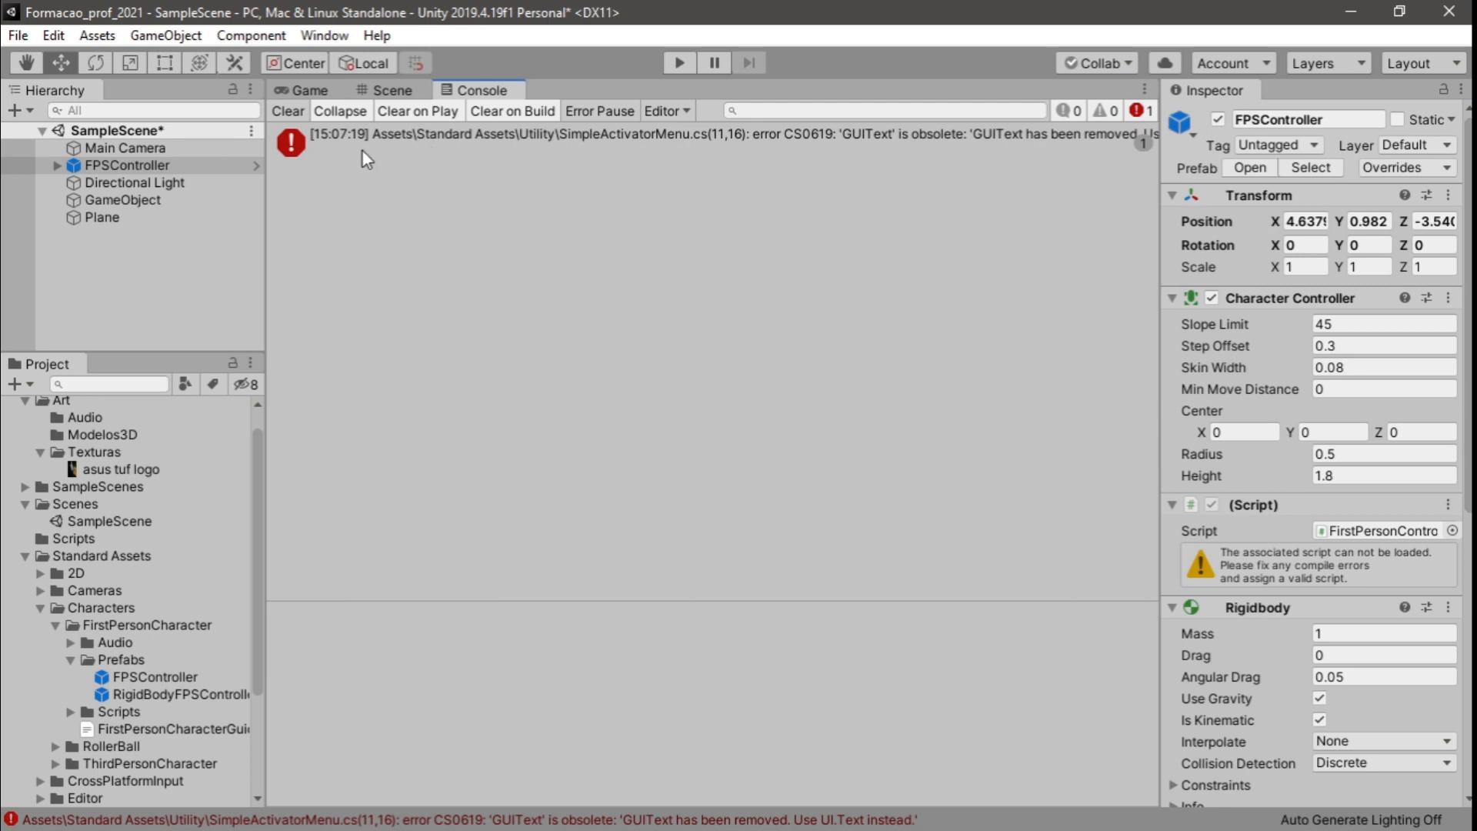
left_click(339, 113)
left_click(339, 113)
left_click(908, 135)
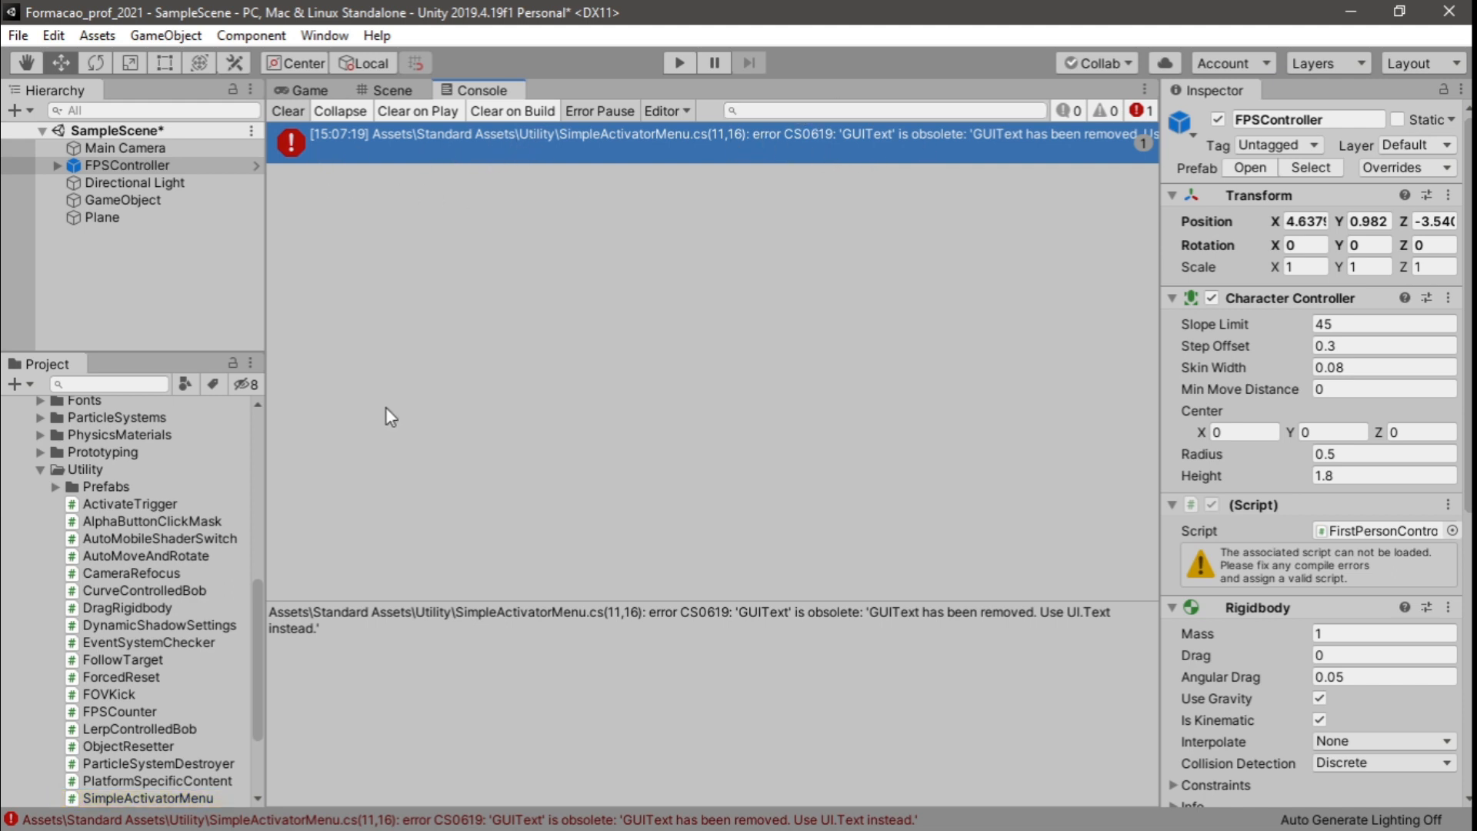
Delete the SimpleActivatorMenu script from the Utility folder of Standard Assets
scroll(175, 615, "down", 2)
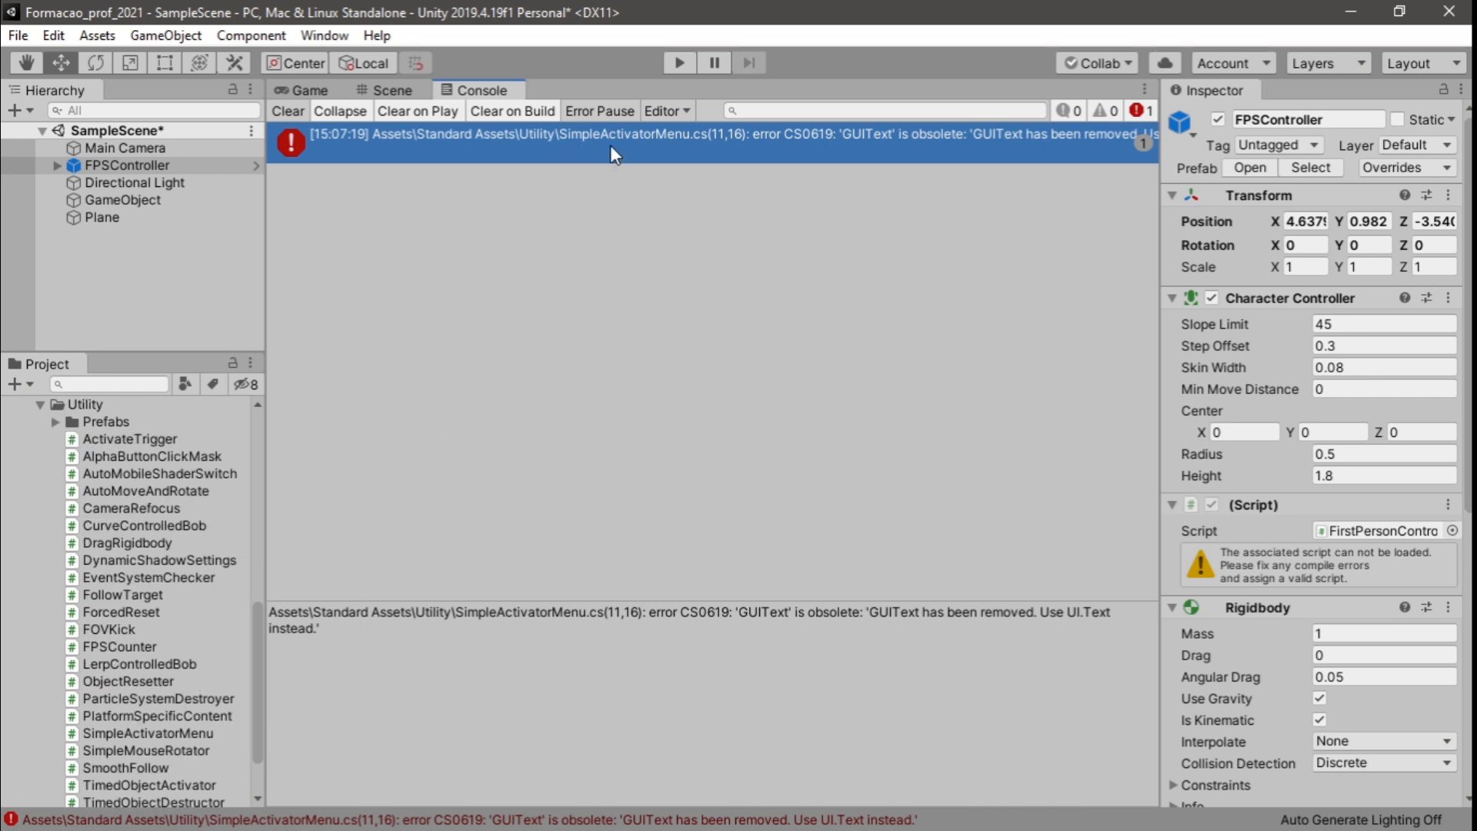
left_click(141, 732)
right_click(146, 738)
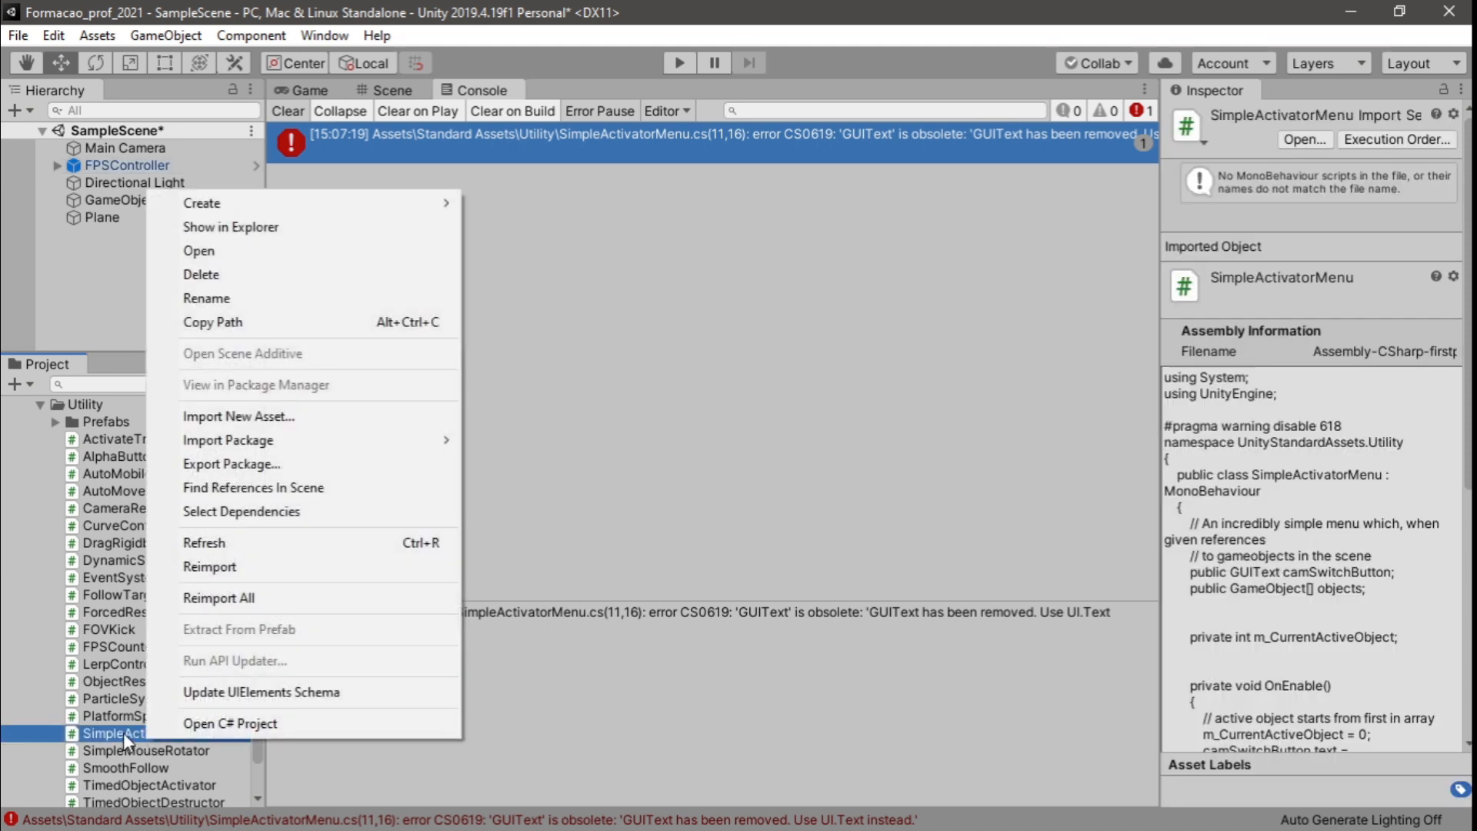
left_click(300, 274)
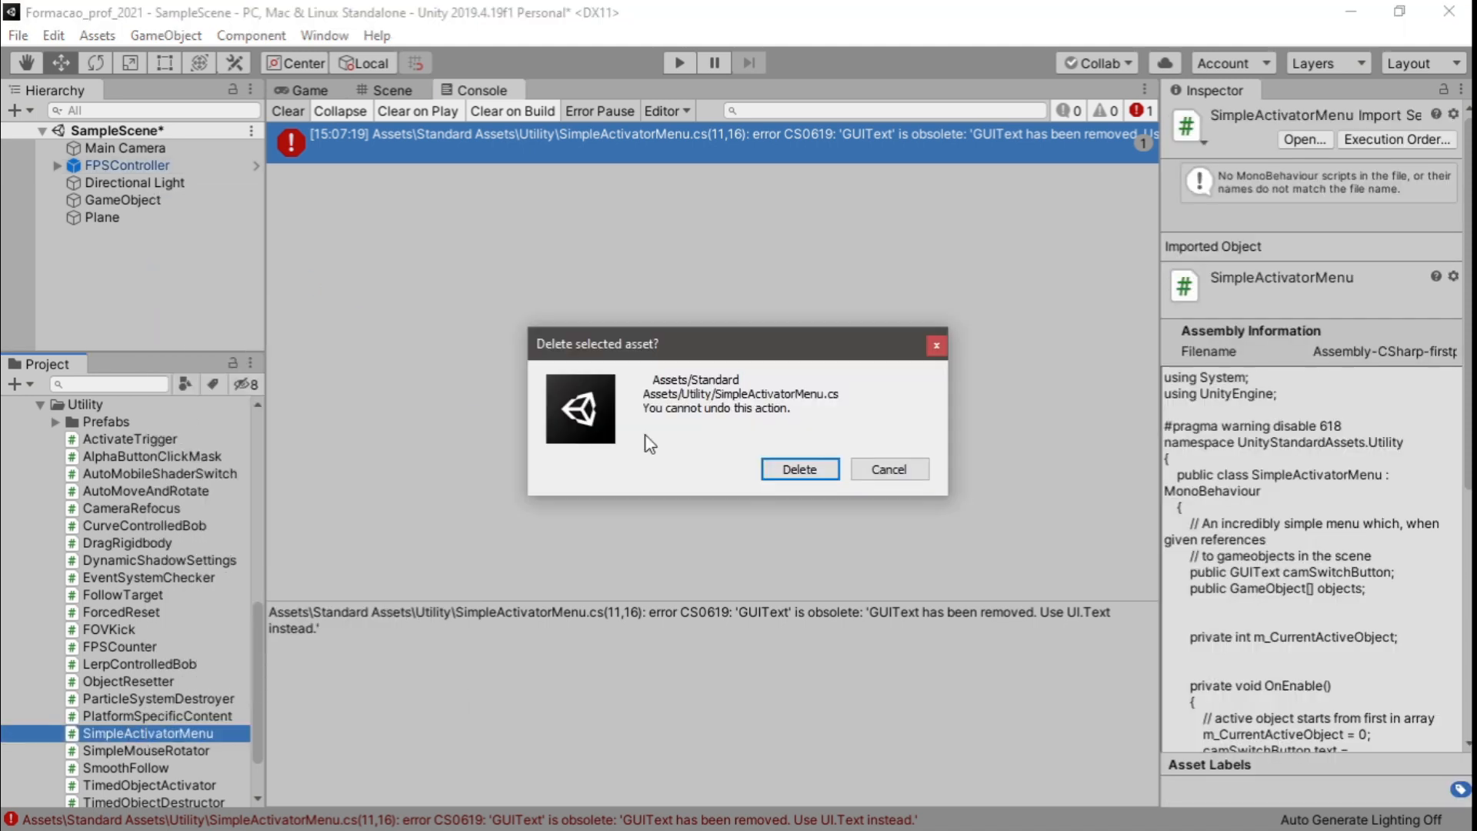
left_click(798, 469)
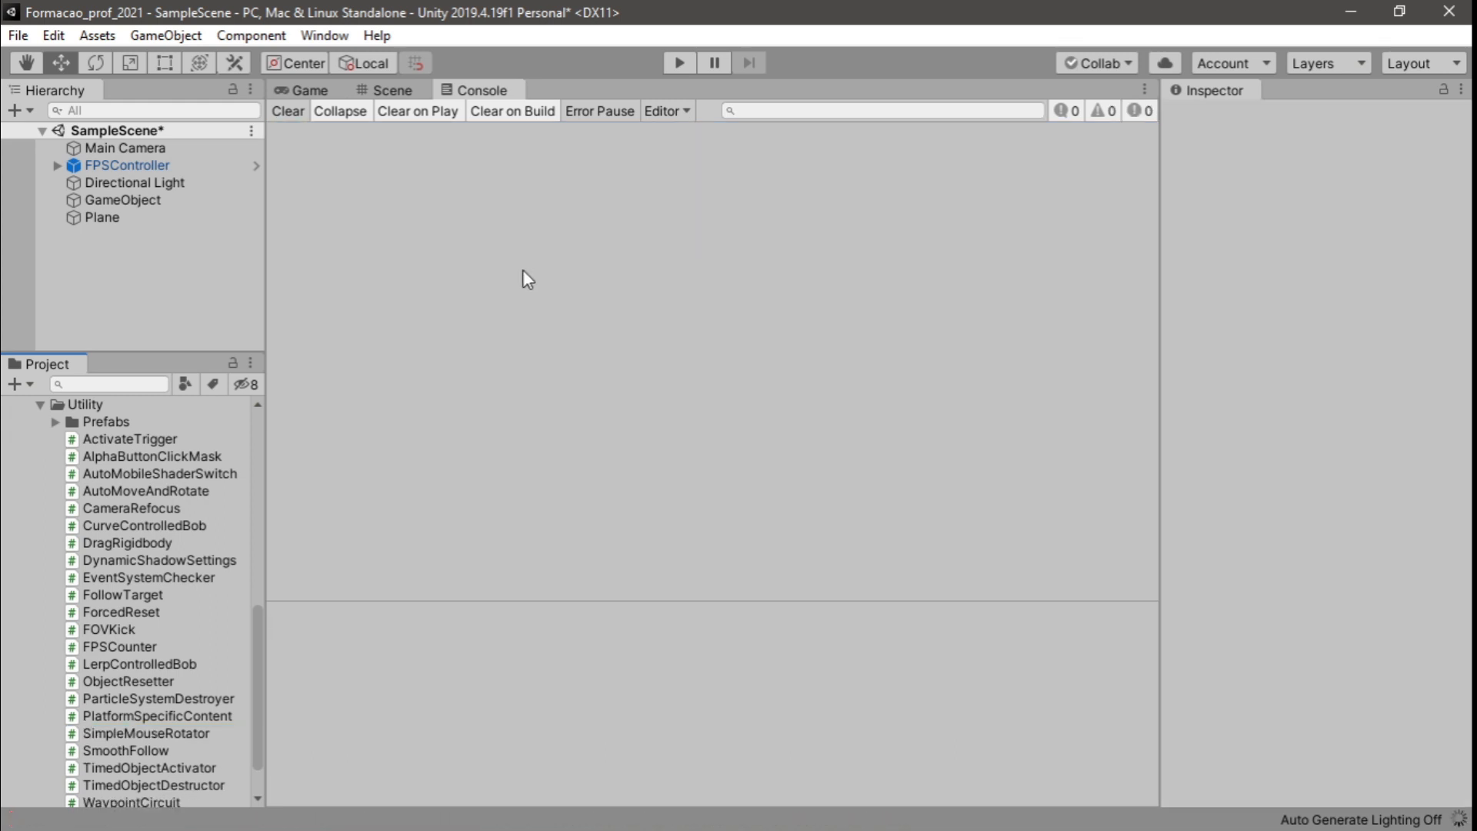
Check the Game view, and clear the component-loading warnings from the Console
left_click(309, 92)
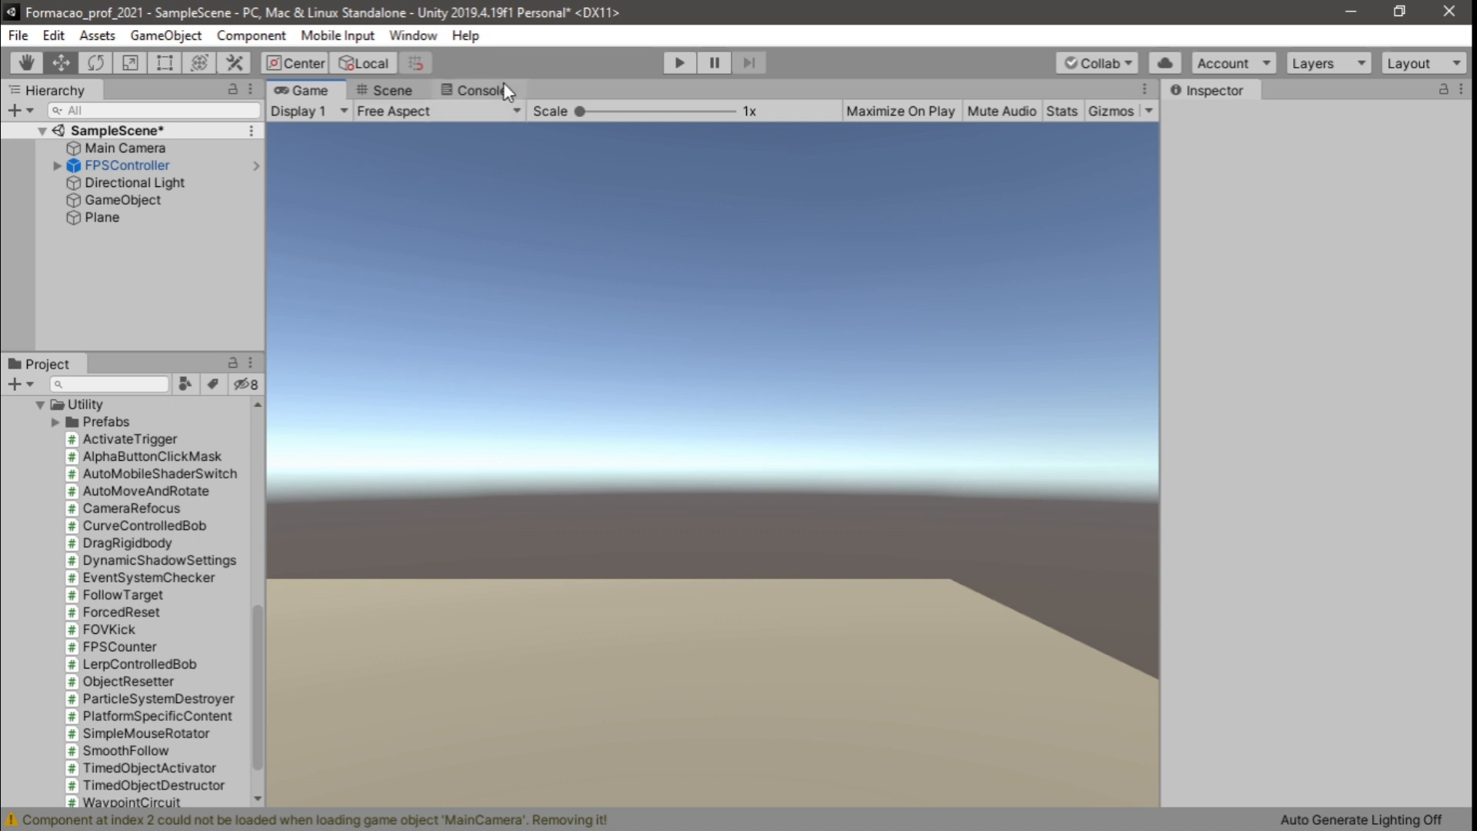
left_click(480, 90)
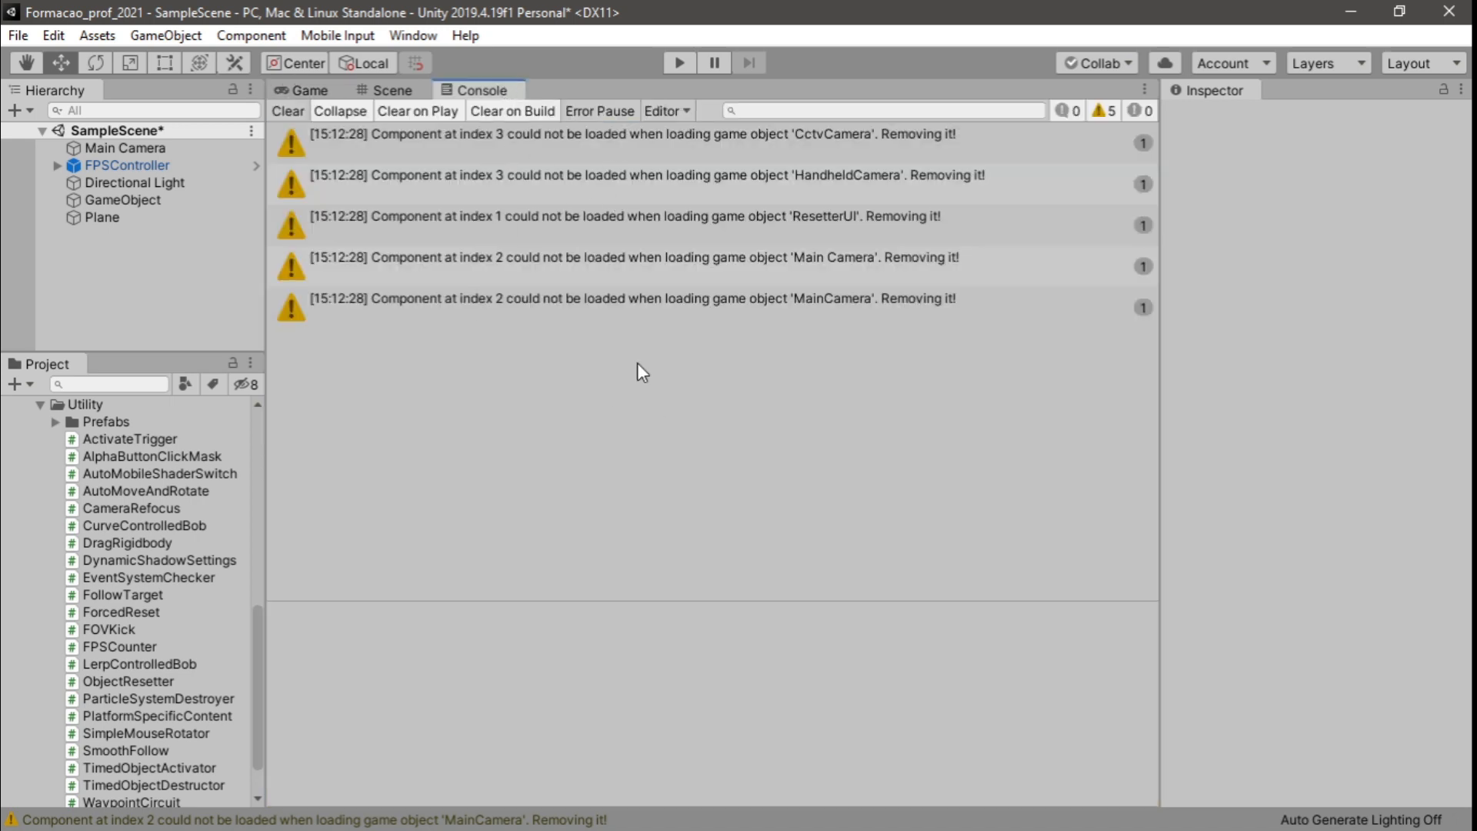
left_click(286, 111)
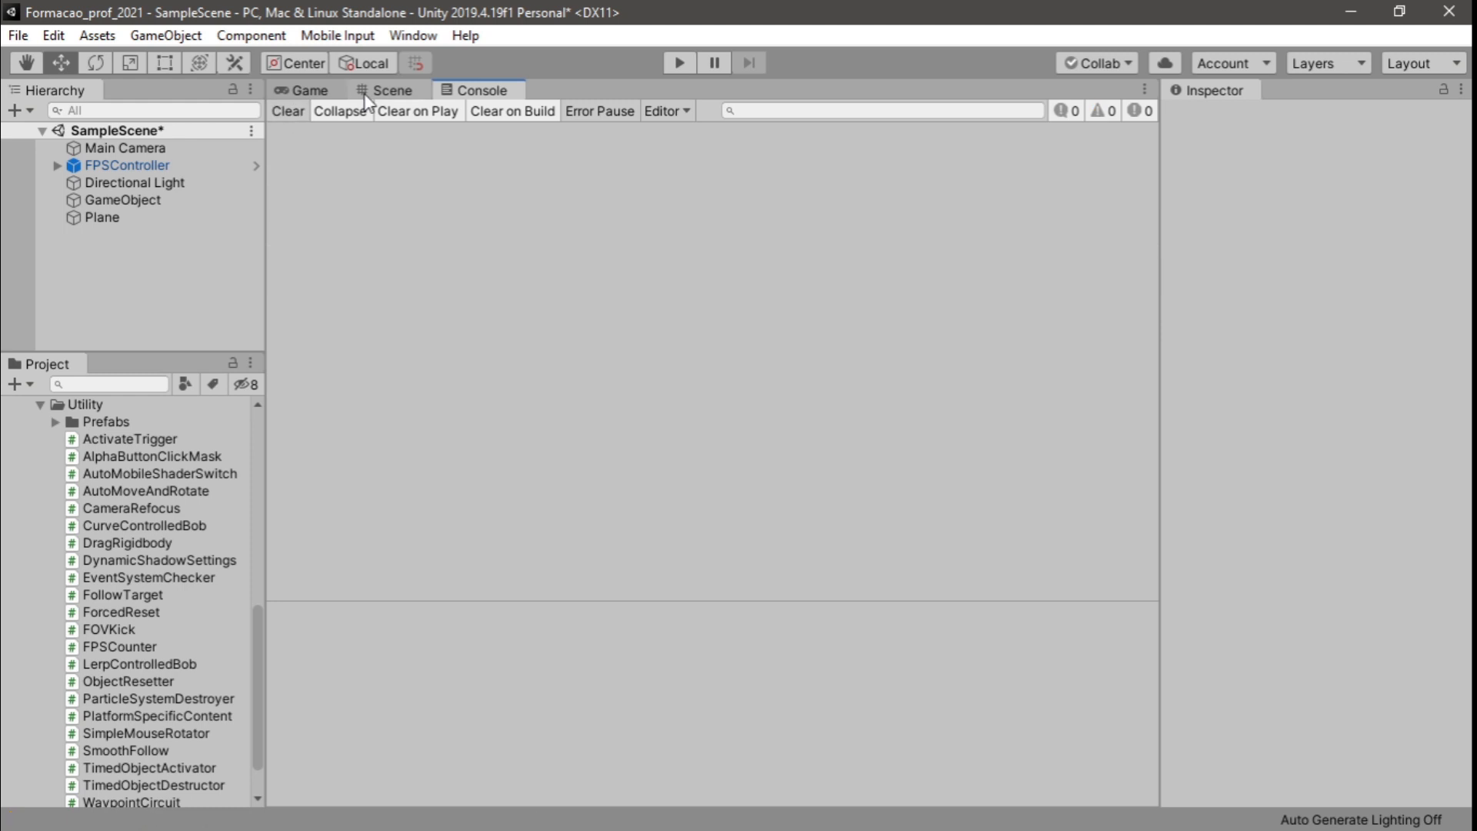
Show the whole plane with the first-person controller in the Scene view
left_click(310, 91)
left_click(381, 91)
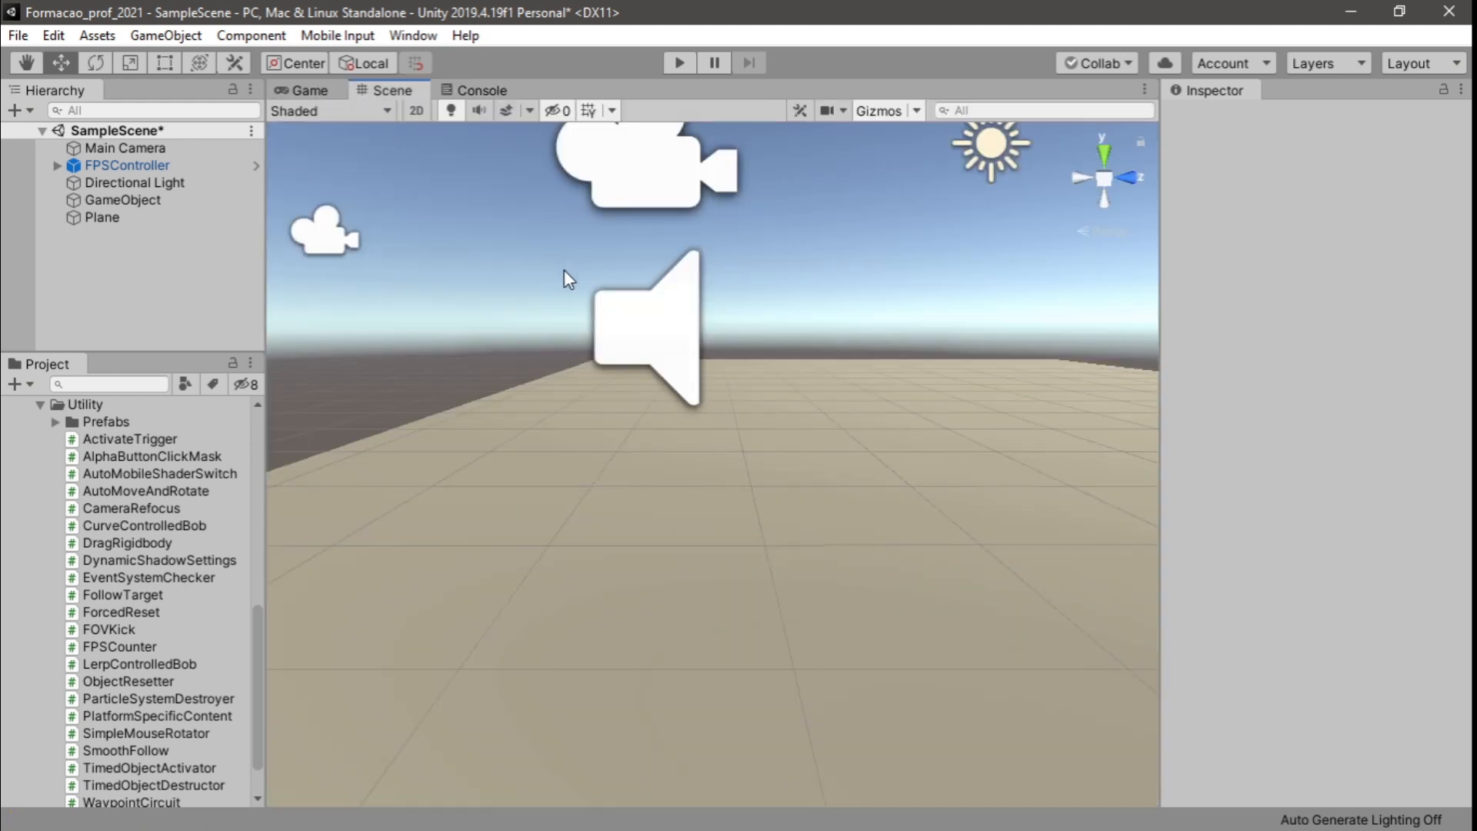
scroll(565, 273, "down", 6)
right_click_drag(547, 309, 620, 321)
middle_click_drag(620, 323, 619, 357)
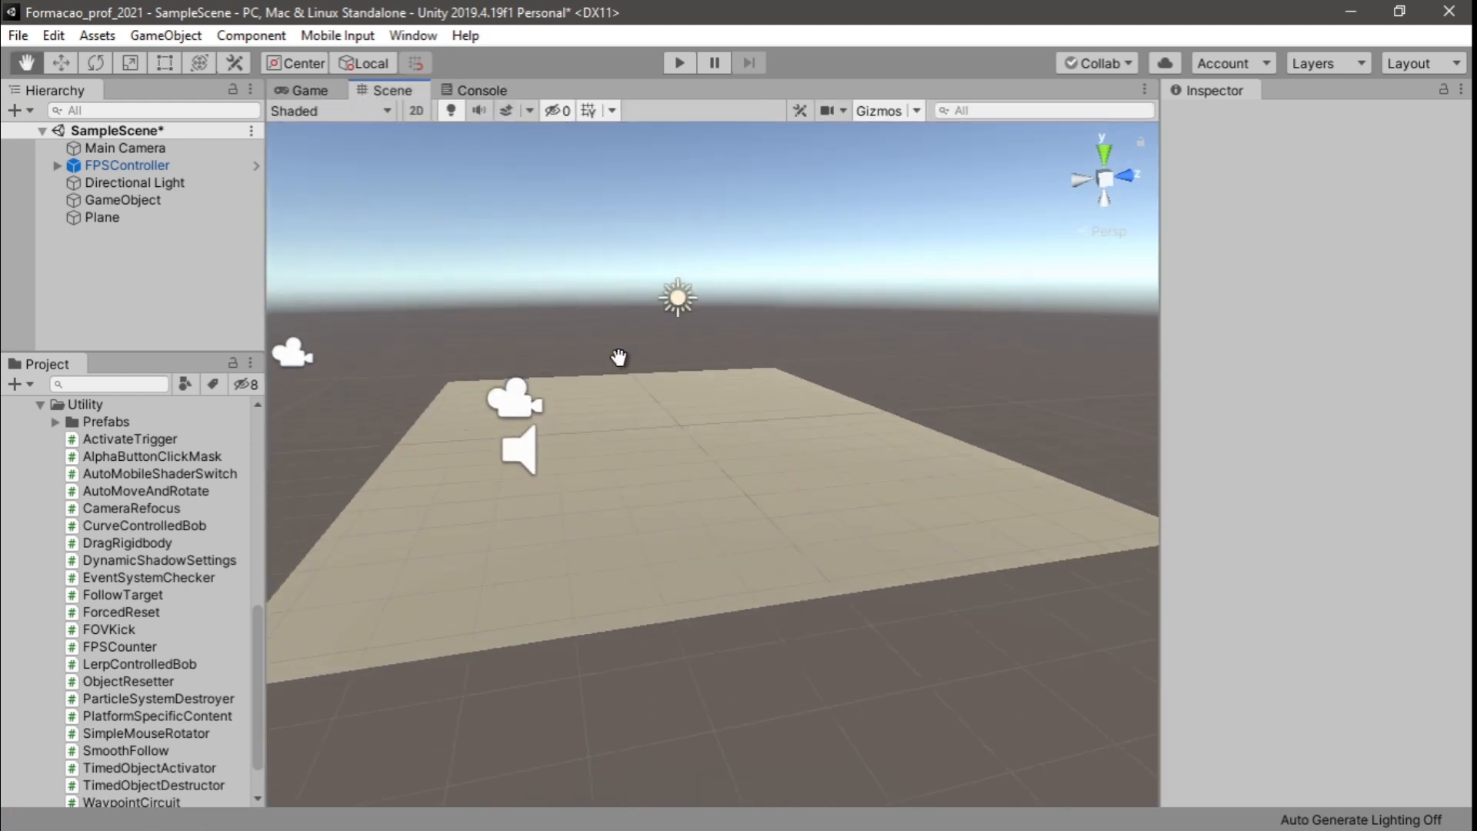
Review the FPSController's Character Controller and First Person Controller settings and try to open its FirstPersonController script
left_click(151, 165)
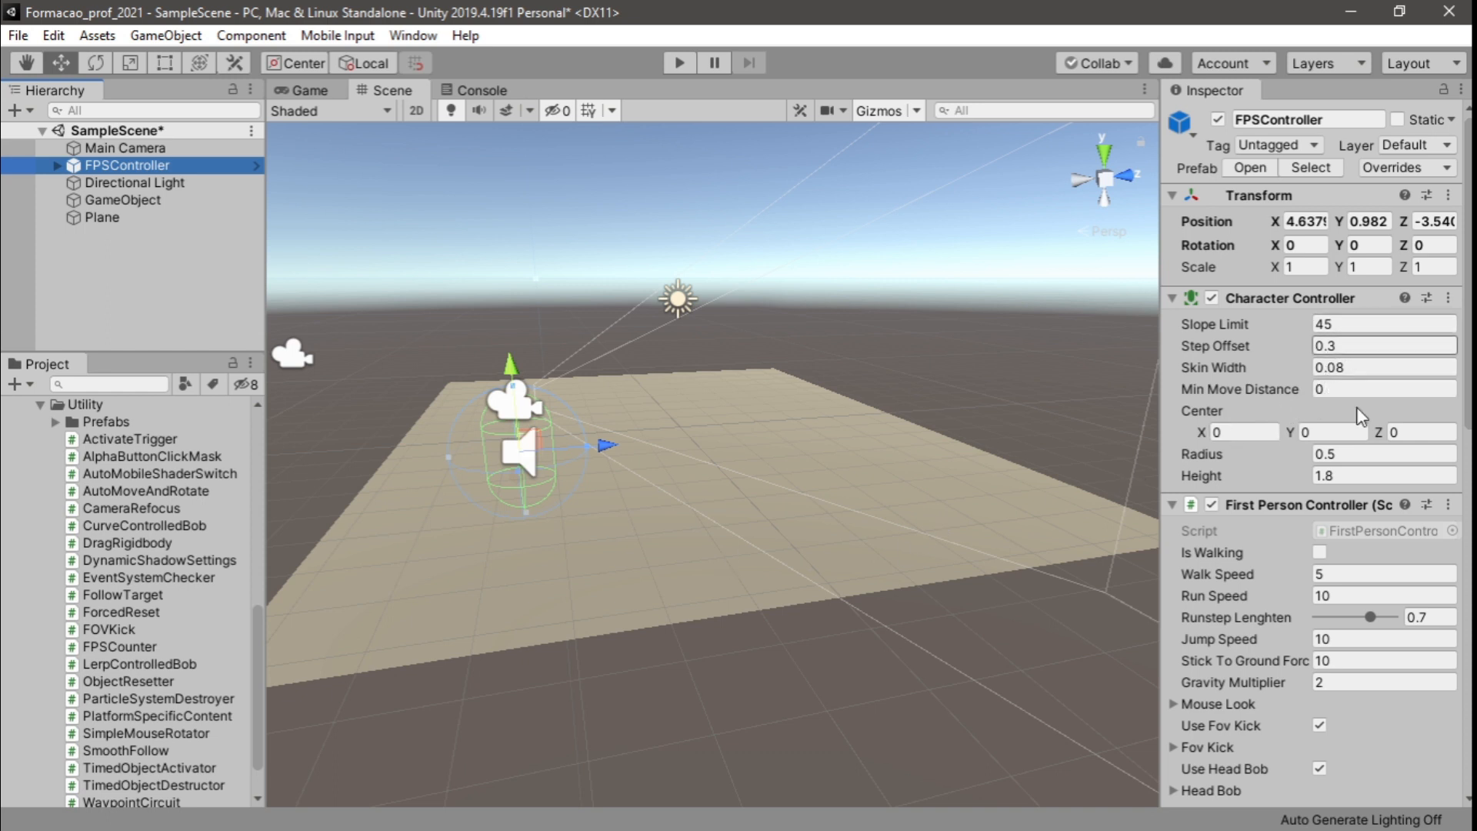
left_click(1349, 474)
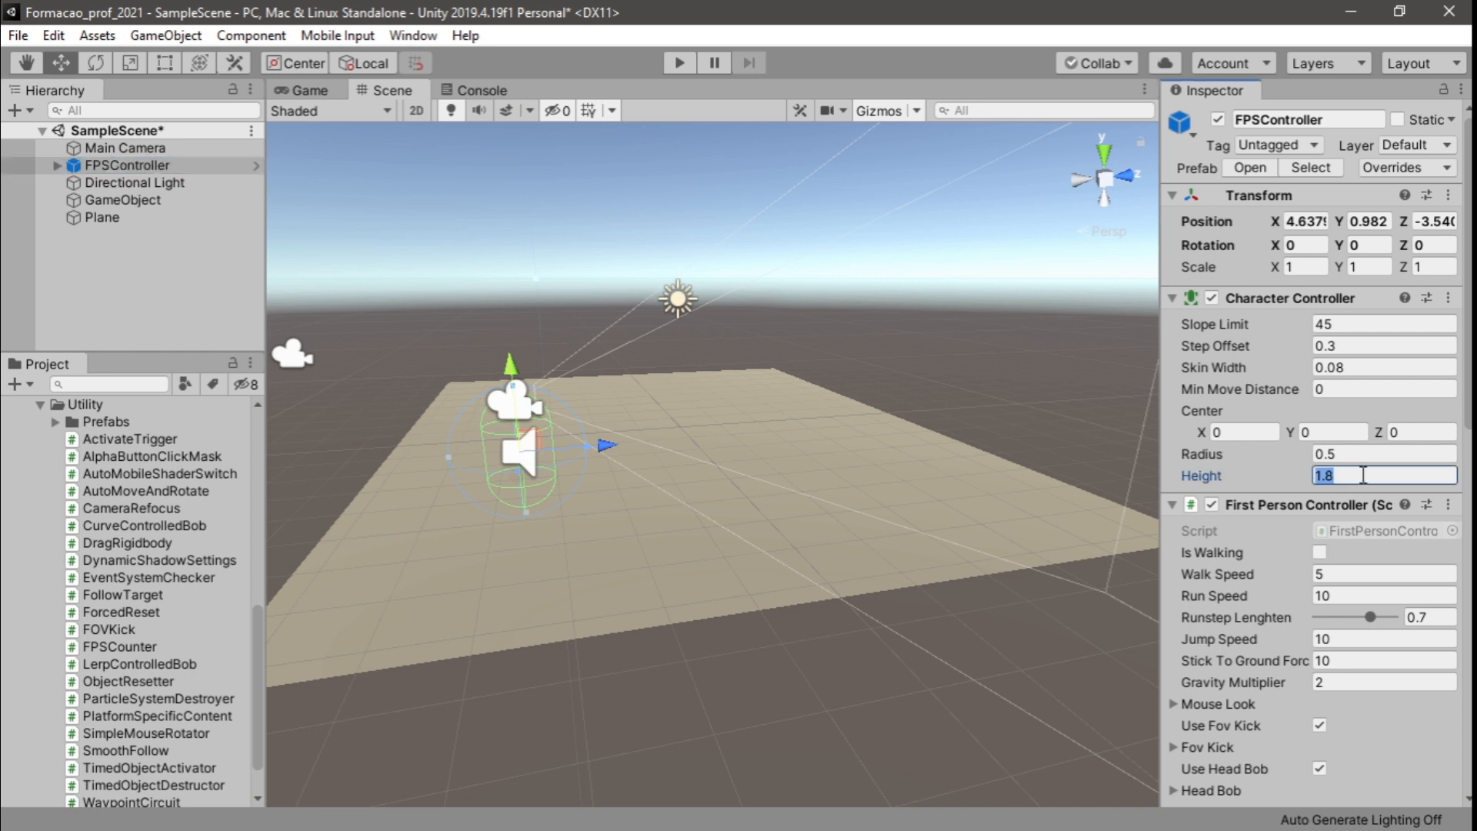
left_click(1364, 454)
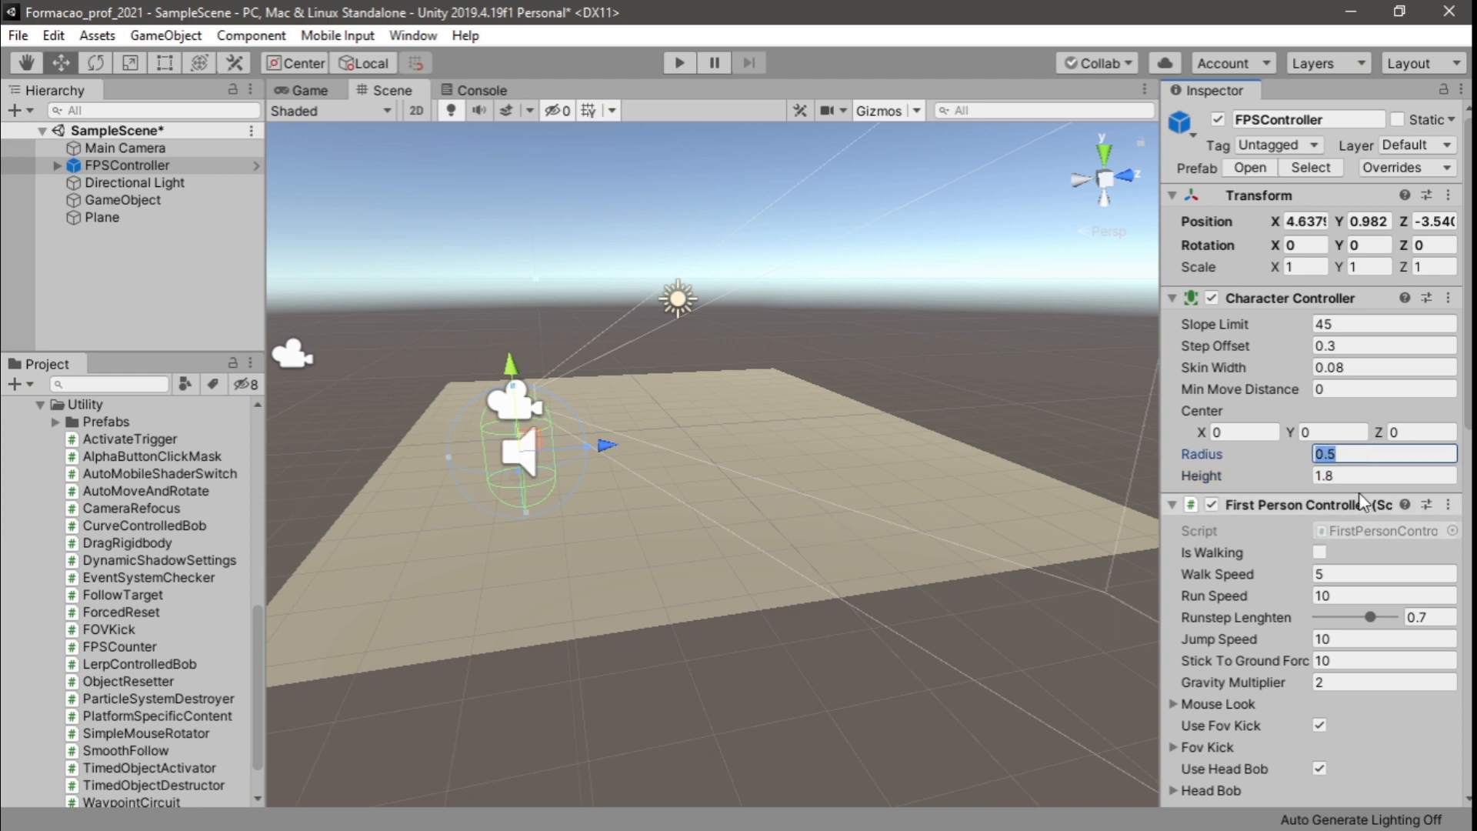
scroll(1361, 504, "down", 5)
scroll(1346, 508, "up", 5)
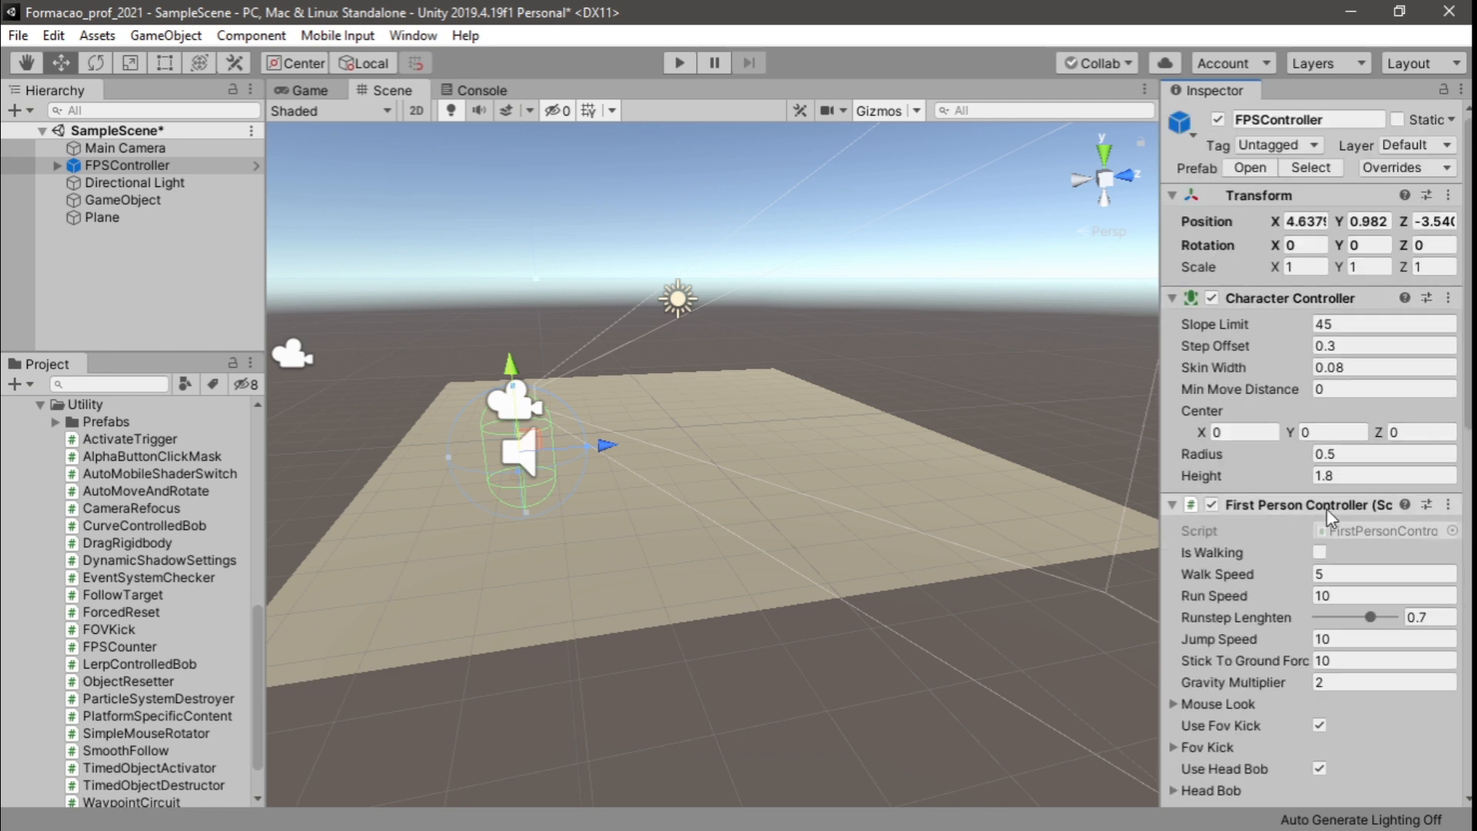
scroll(1376, 508, "down", 5)
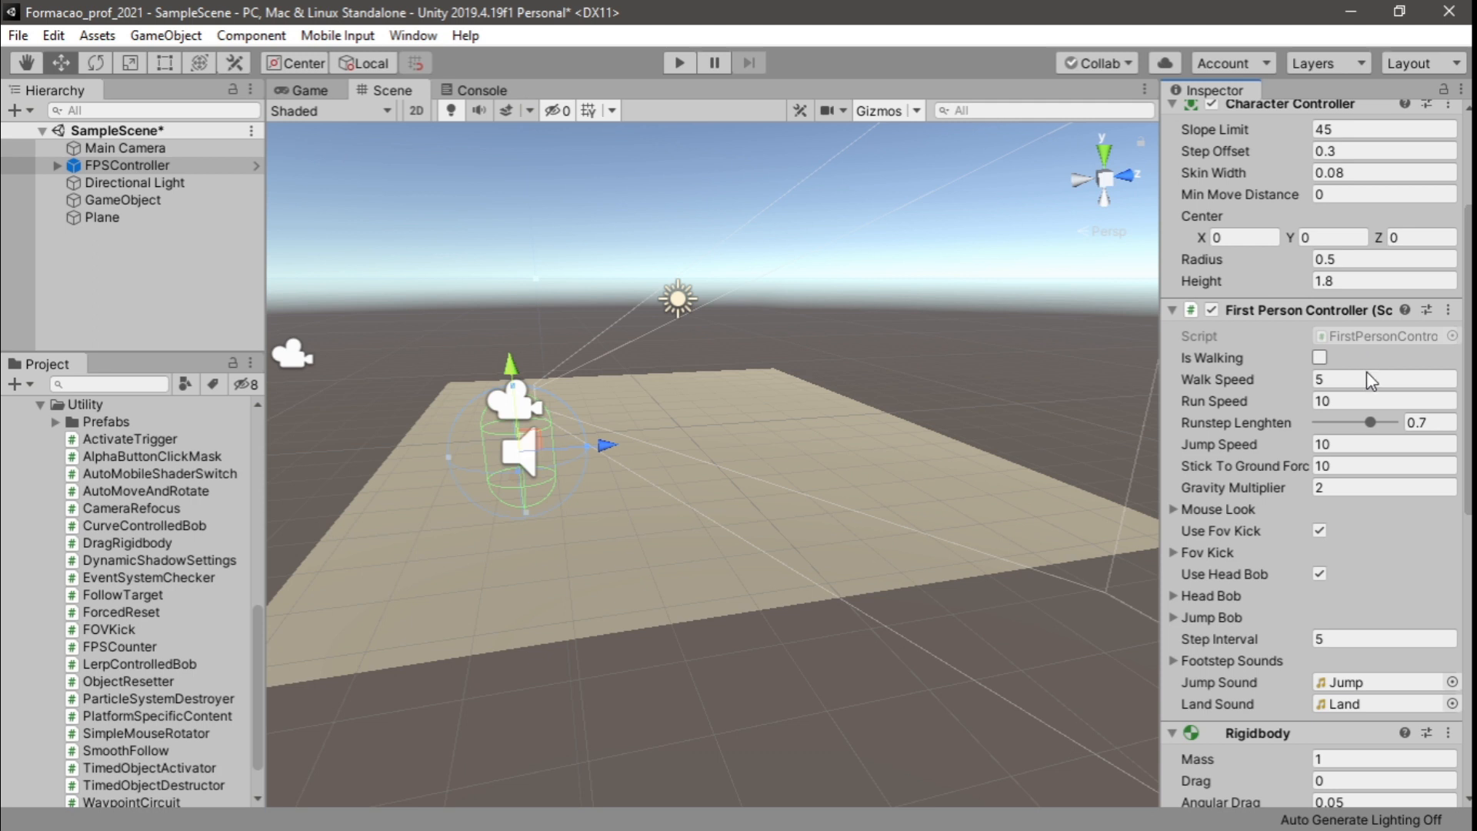
left_click(1347, 341)
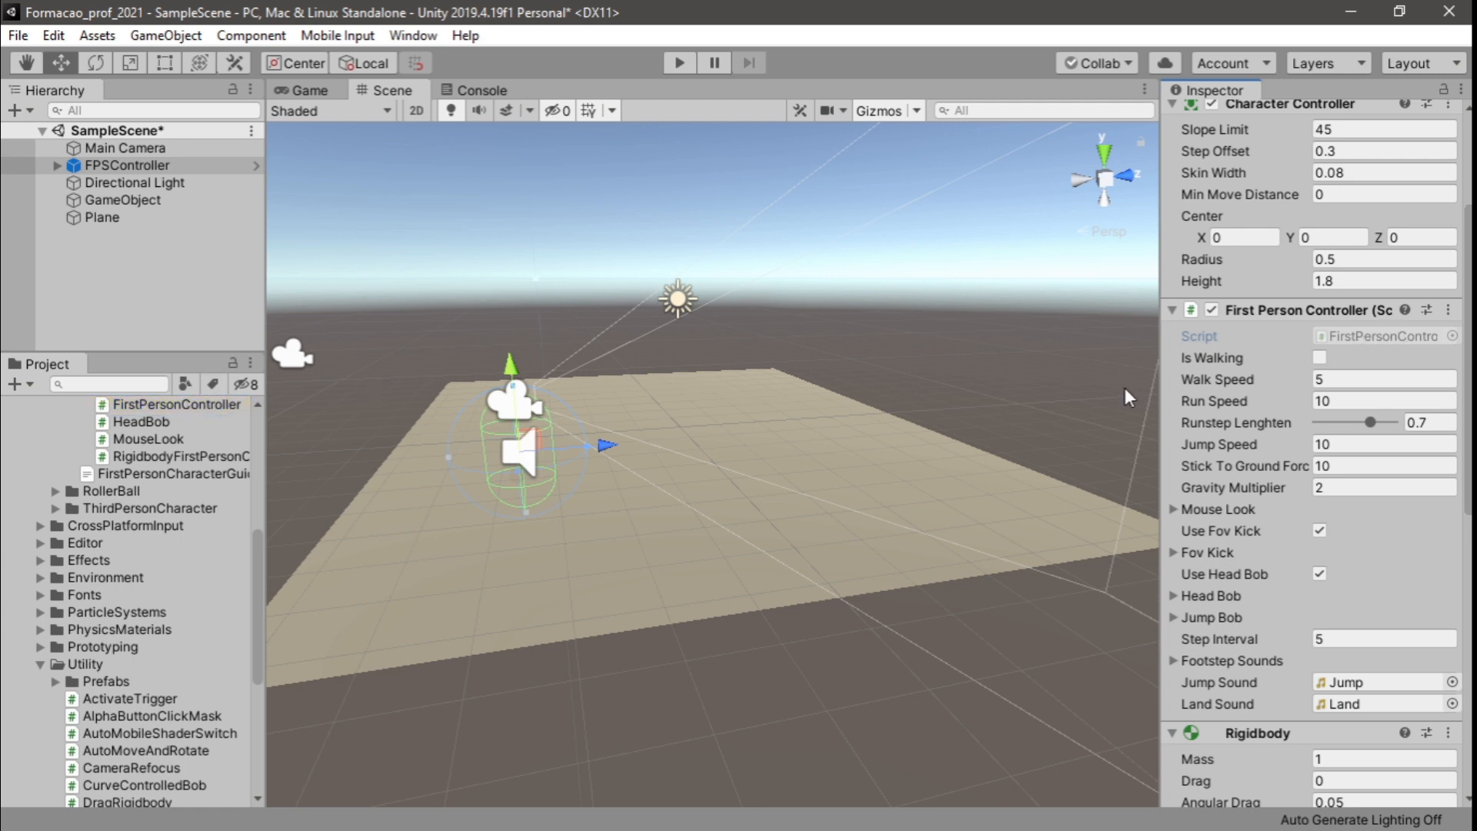
left_click(1396, 340)
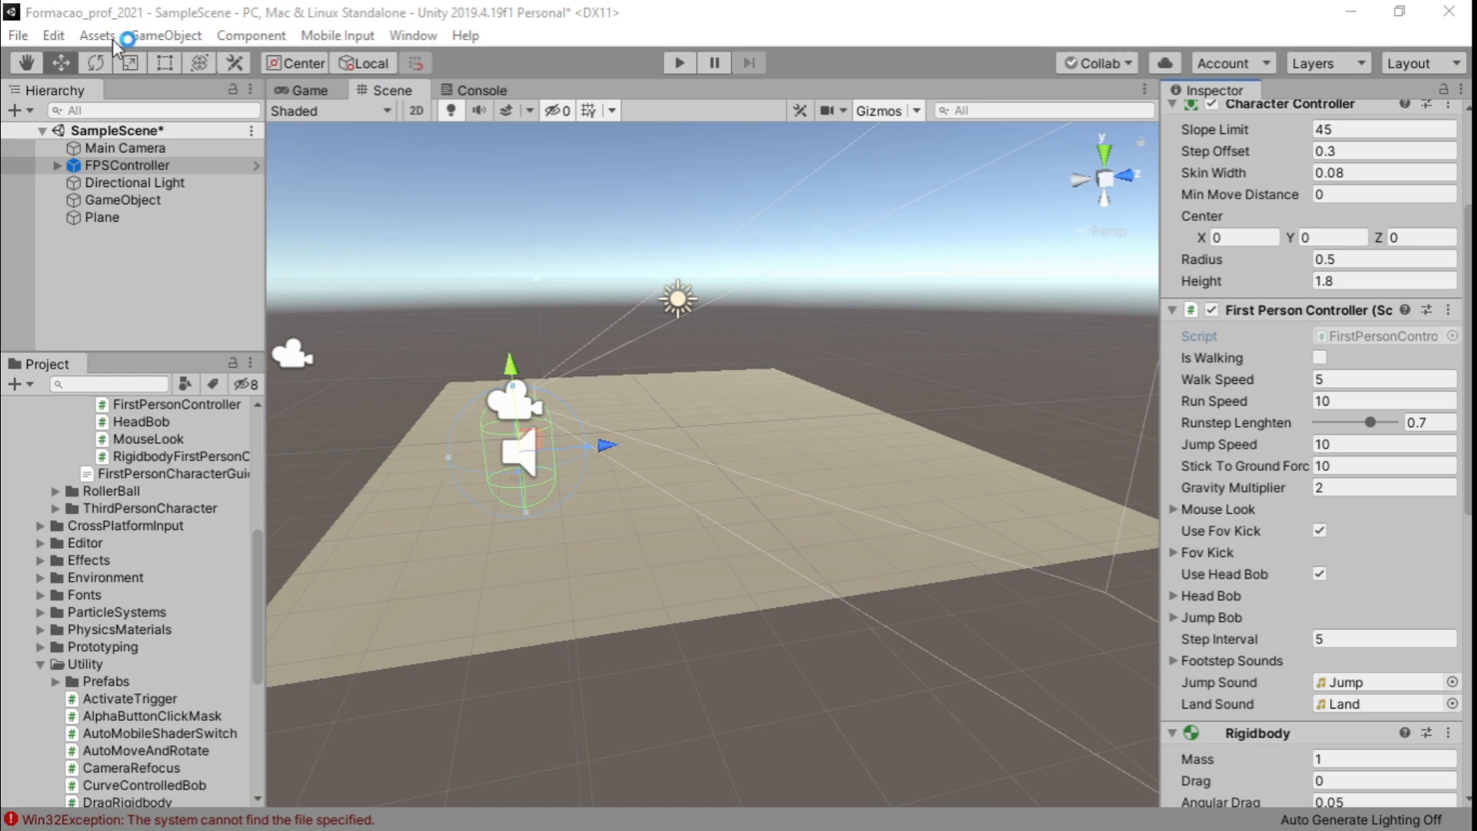
Set the External Script Editor in the External Tools preferences to Visual Studio 2019 (Community)
left_click(54, 36)
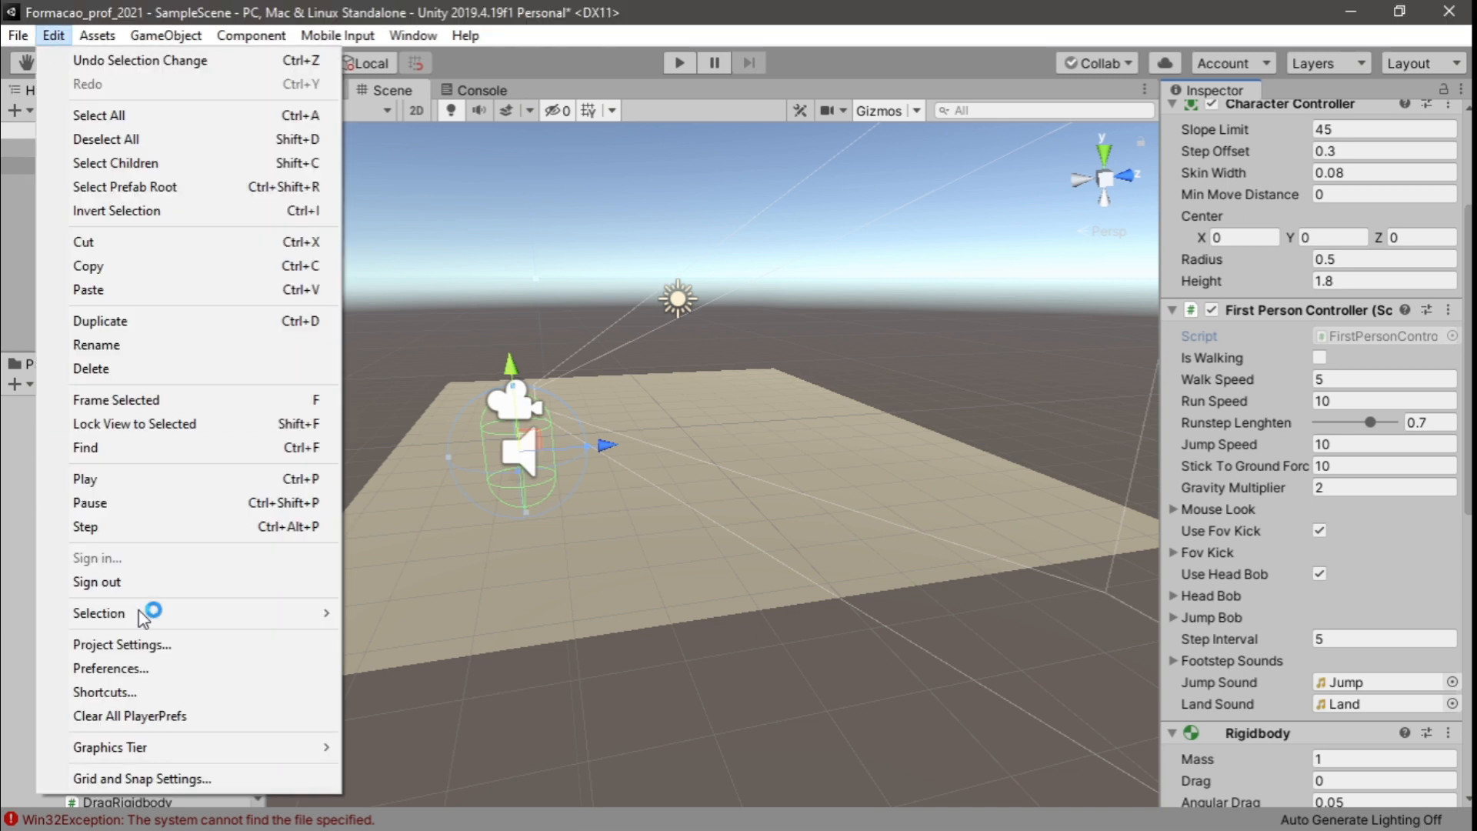
left_click(536, 508)
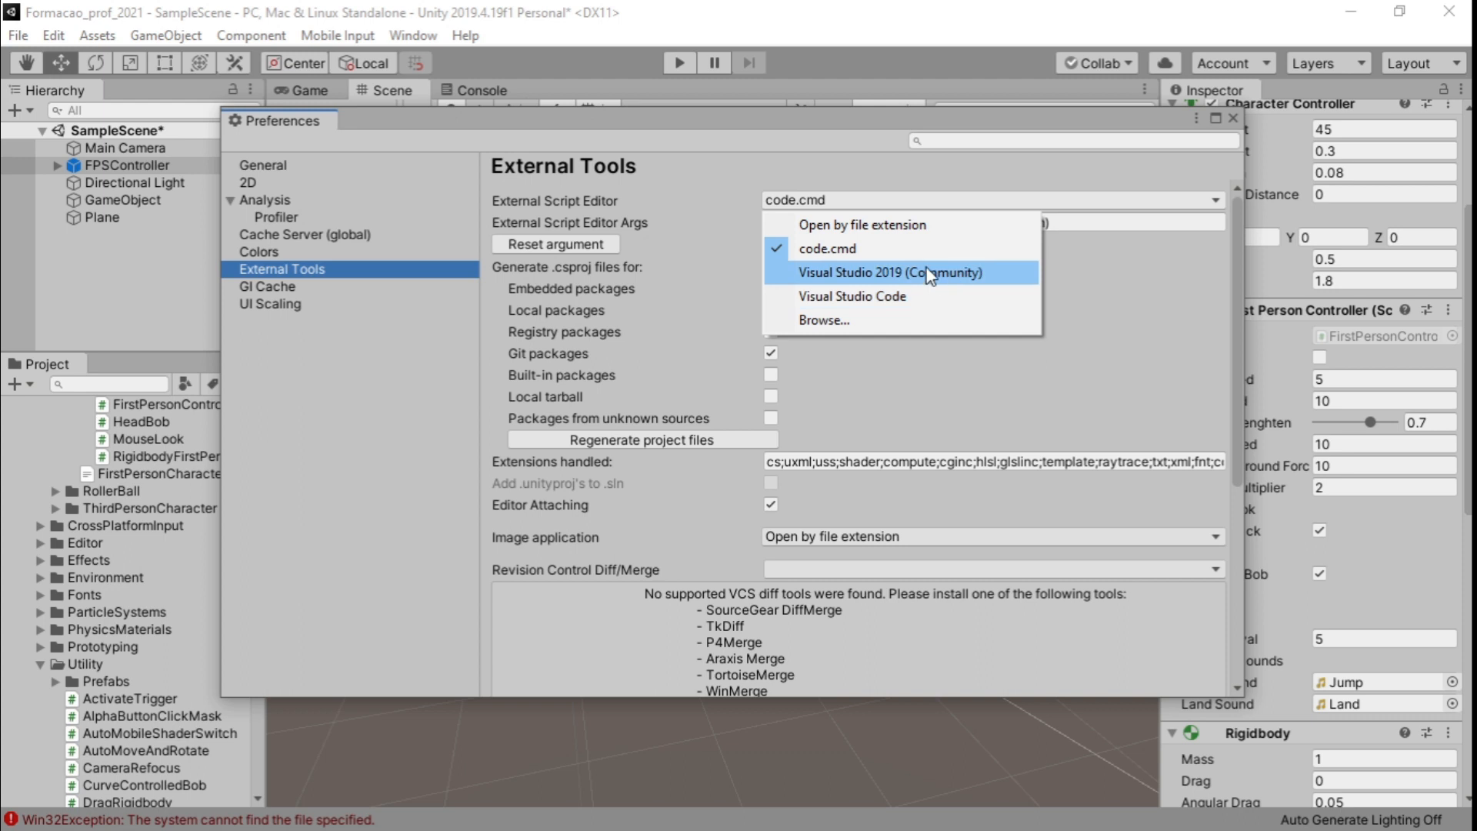
left_click(970, 274)
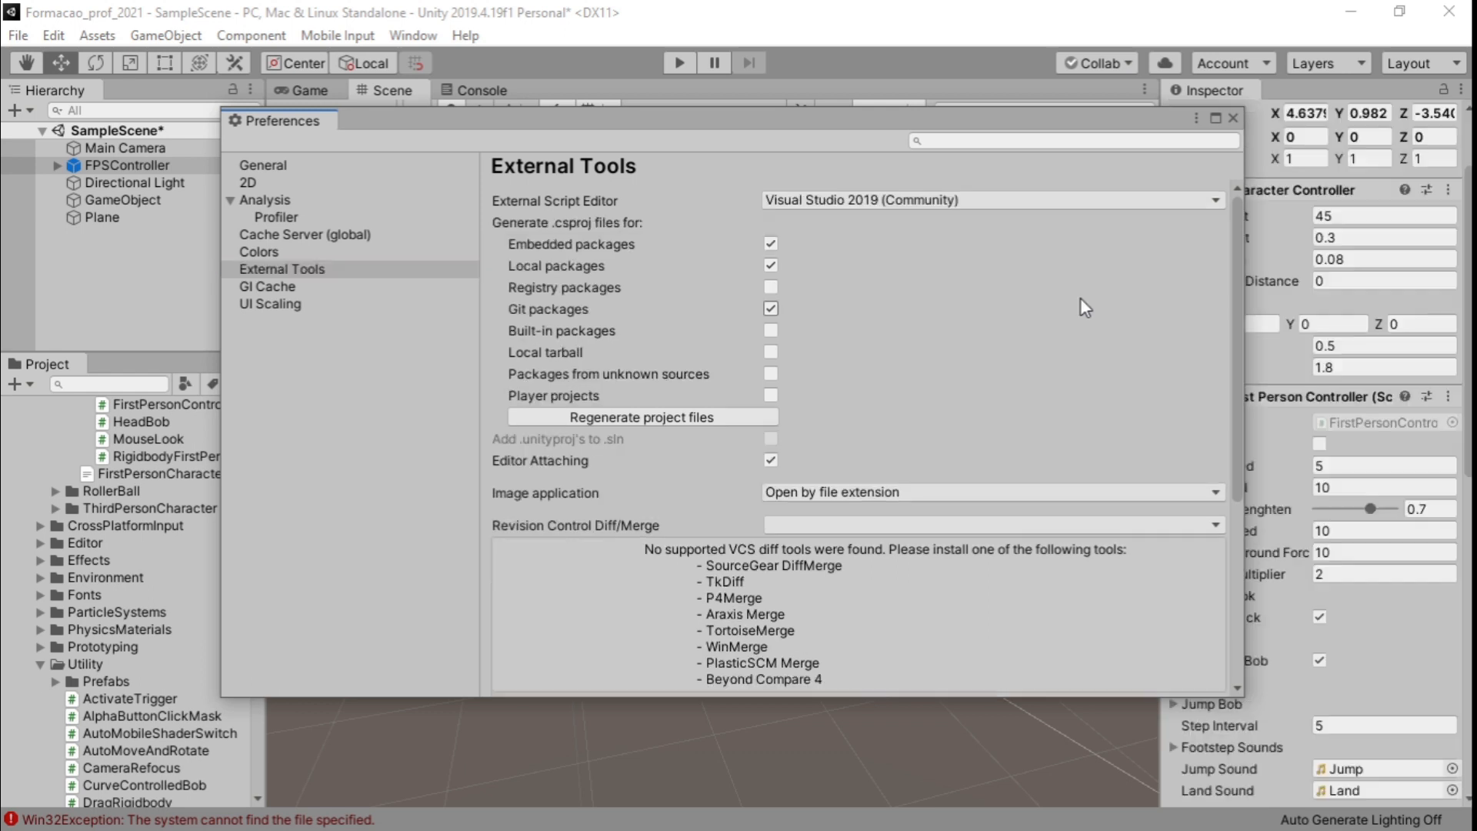
left_click(887, 205)
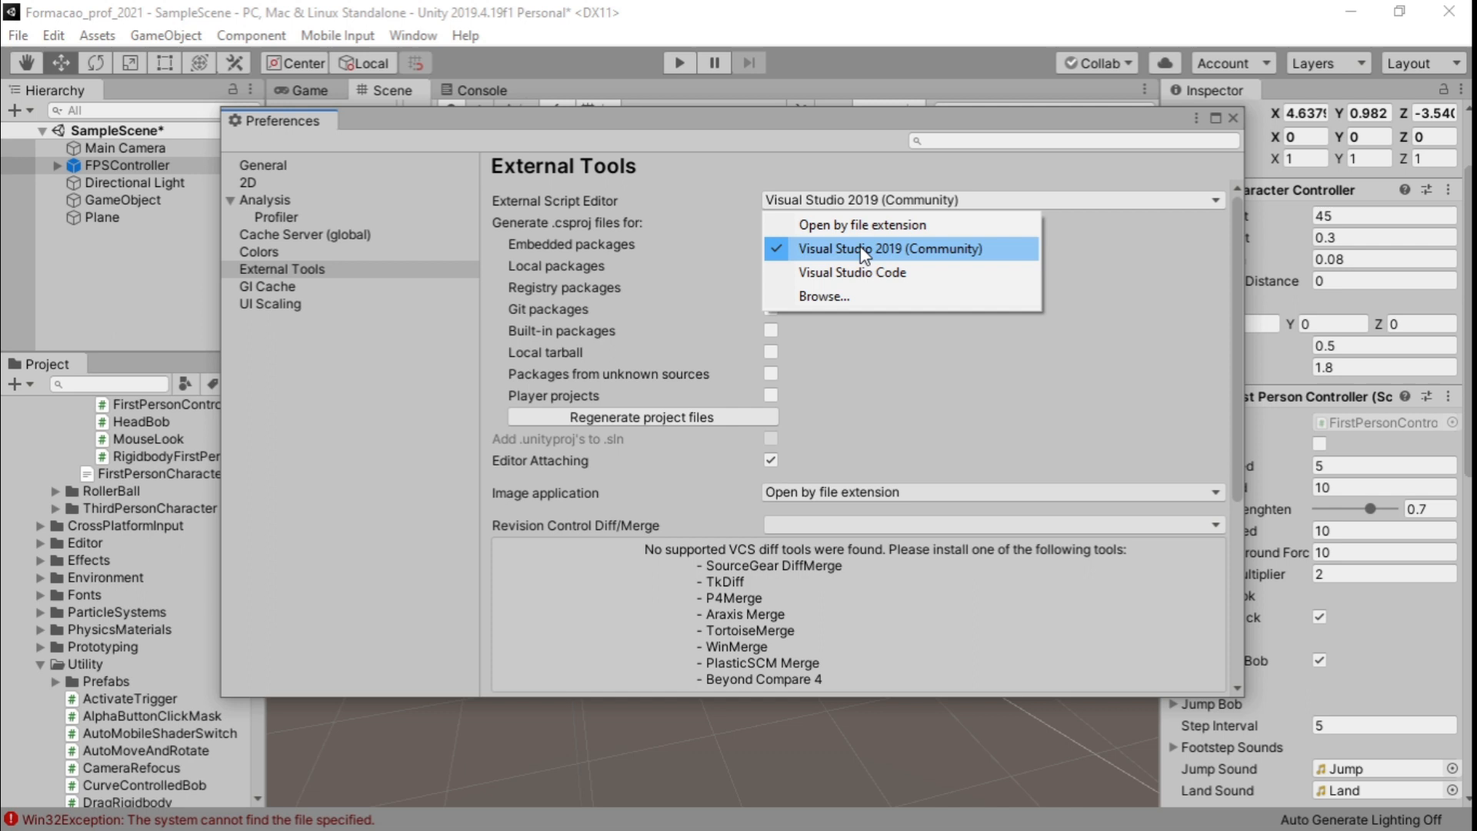
left_click(931, 247)
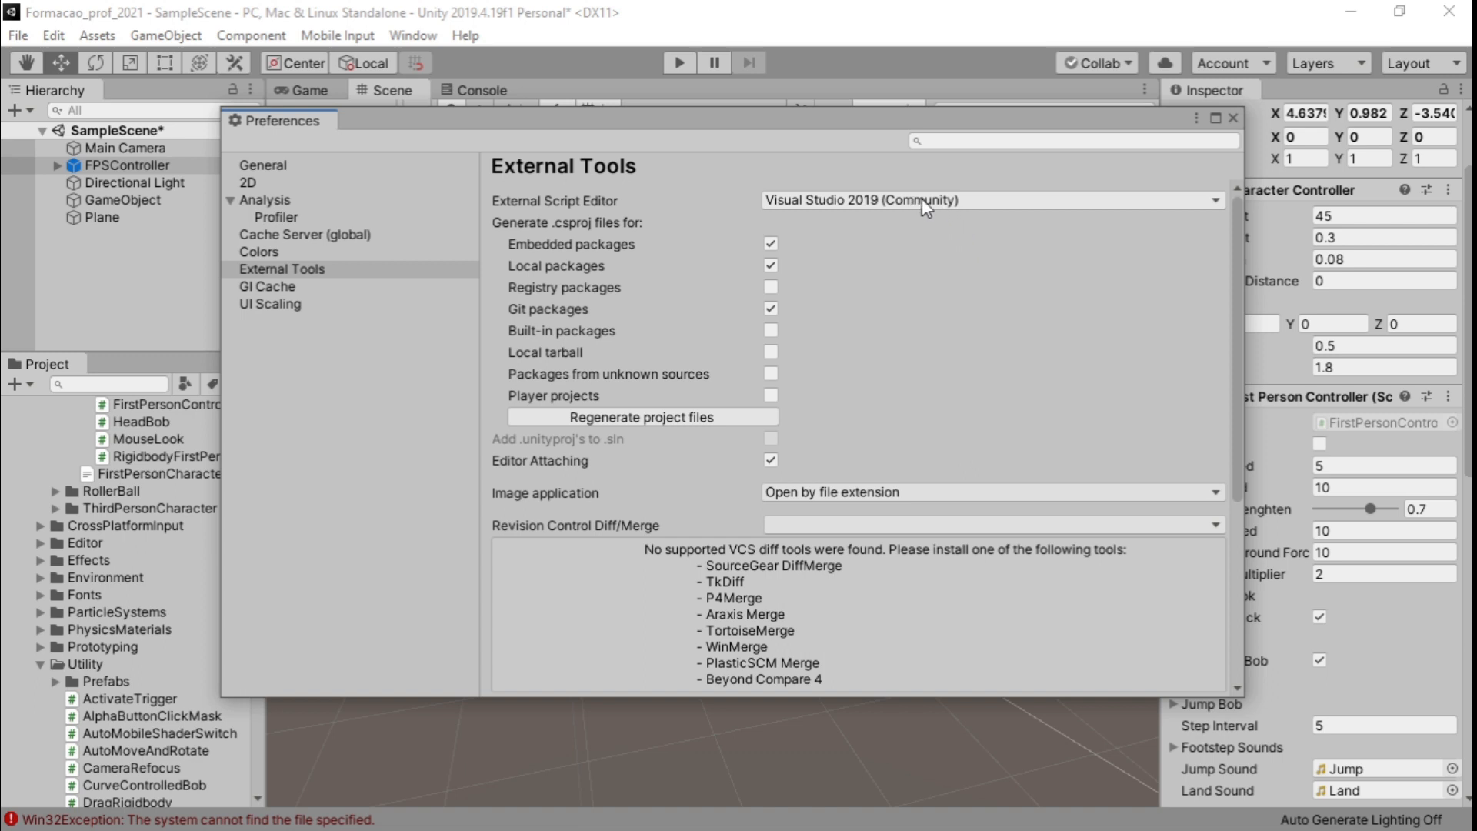
Switch the External Script Editor to Visual Studio Code and back to Visual Studio 2019 (Community)
left_click(954, 199)
left_click(870, 275)
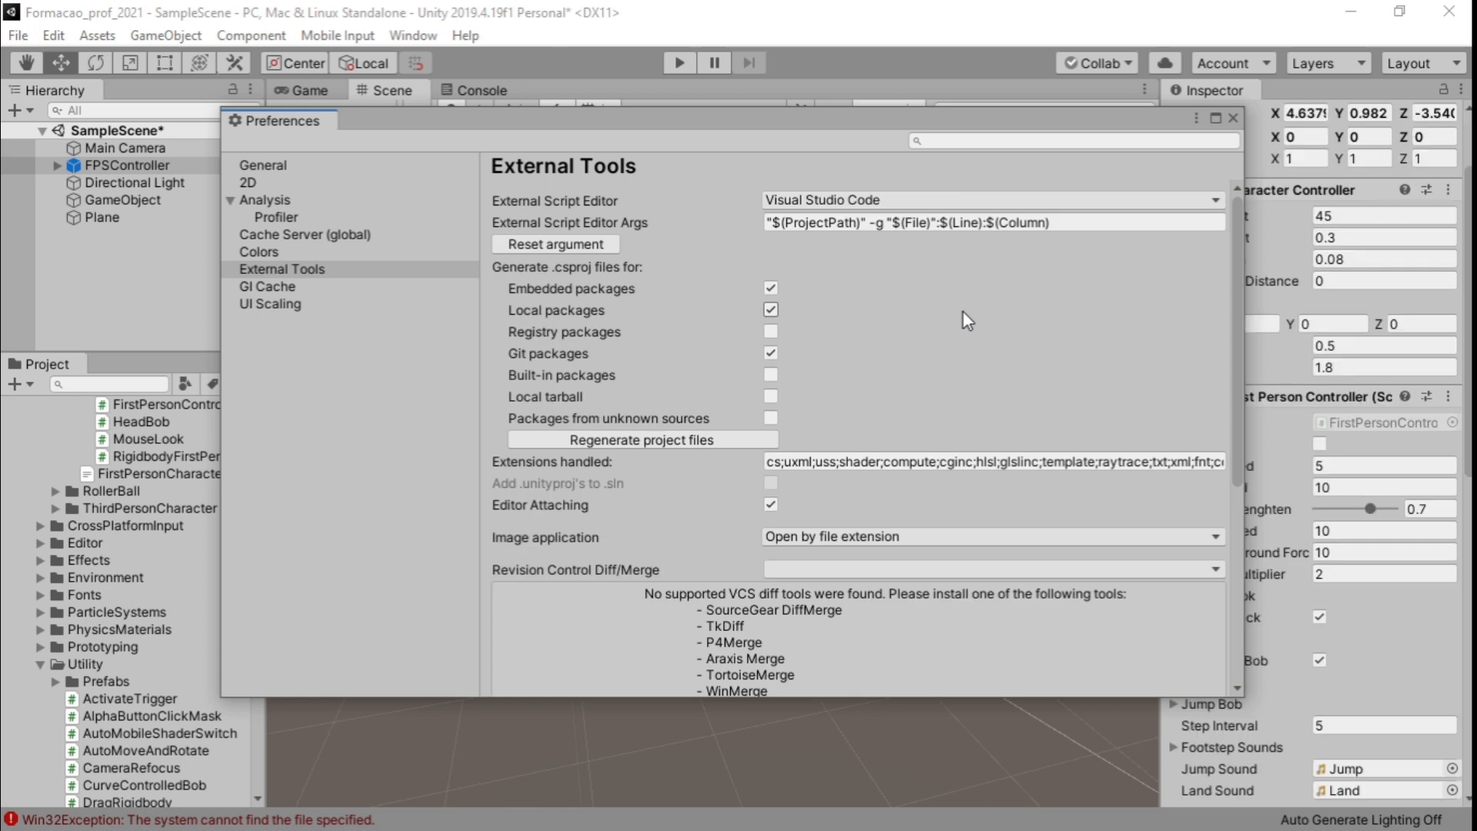
left_click(887, 200)
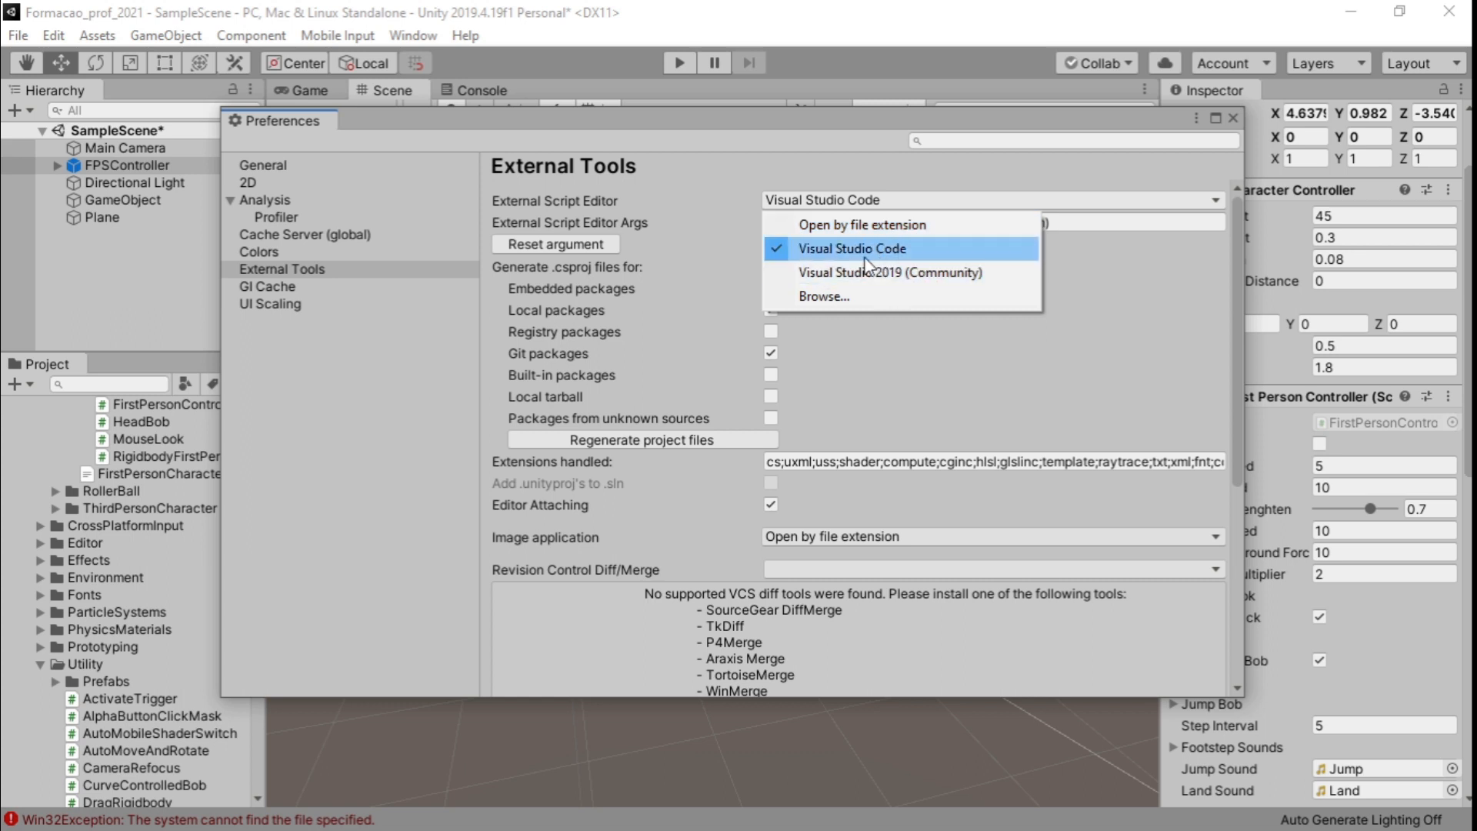
left_click(920, 274)
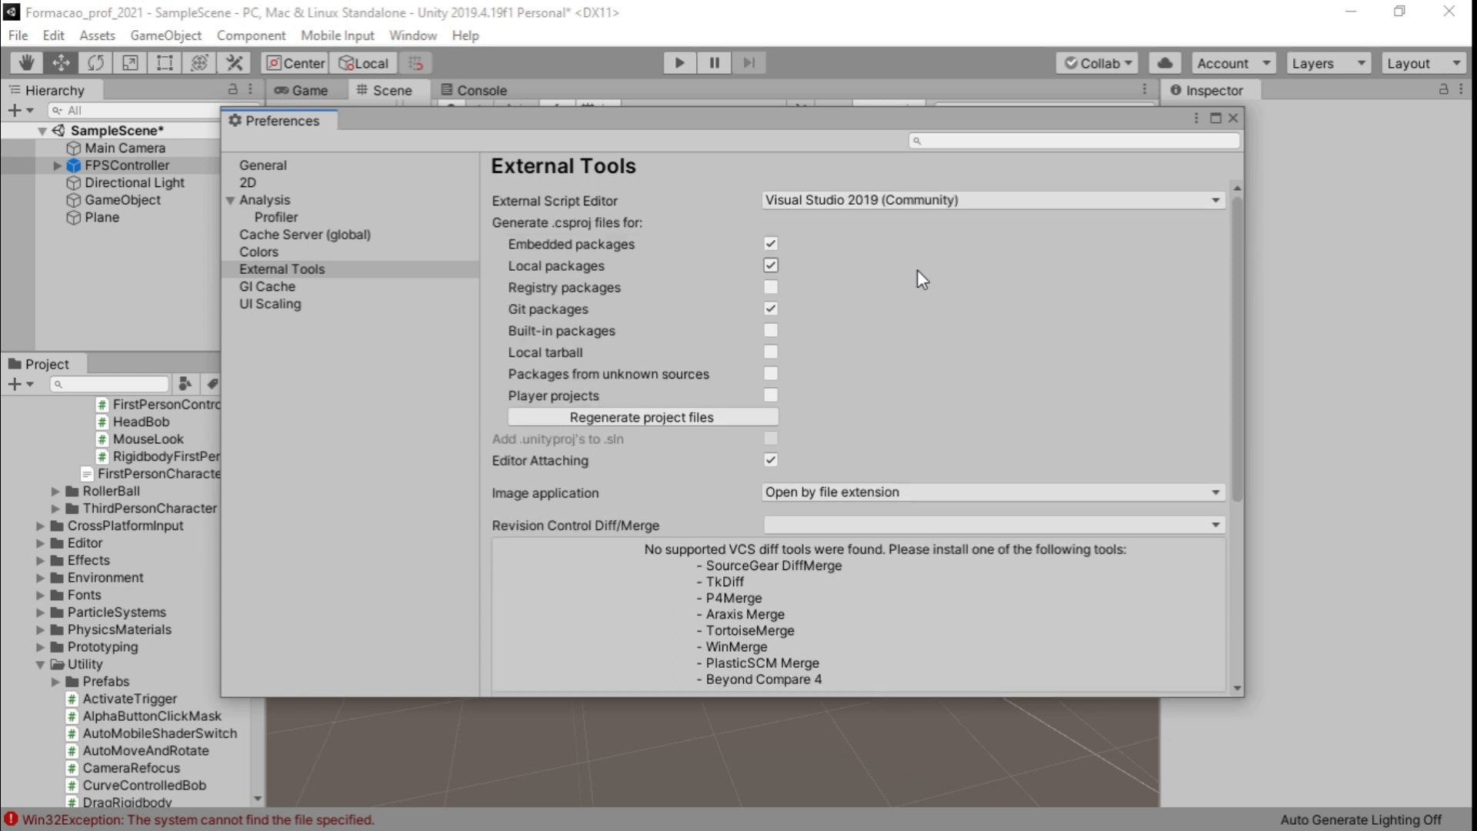
Close the preferences and open the FPSController's FirstPersonController script in Visual Studio
left_click(1233, 118)
left_click_drag(1187, 177, 1099, 23)
left_click(1381, 523)
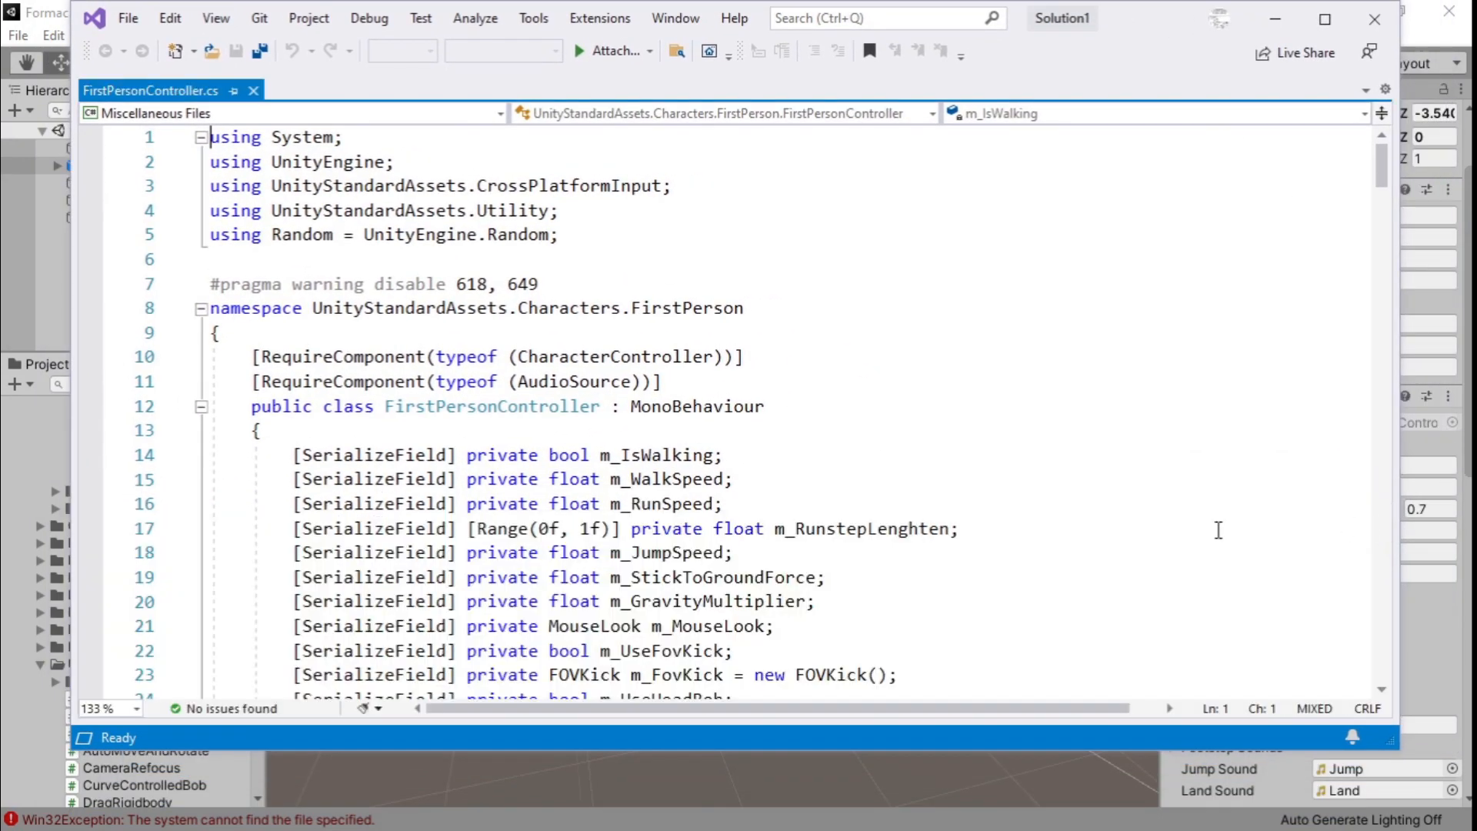
scroll(456, 342, "down", 6)
scroll(714, 350, "up", 6)
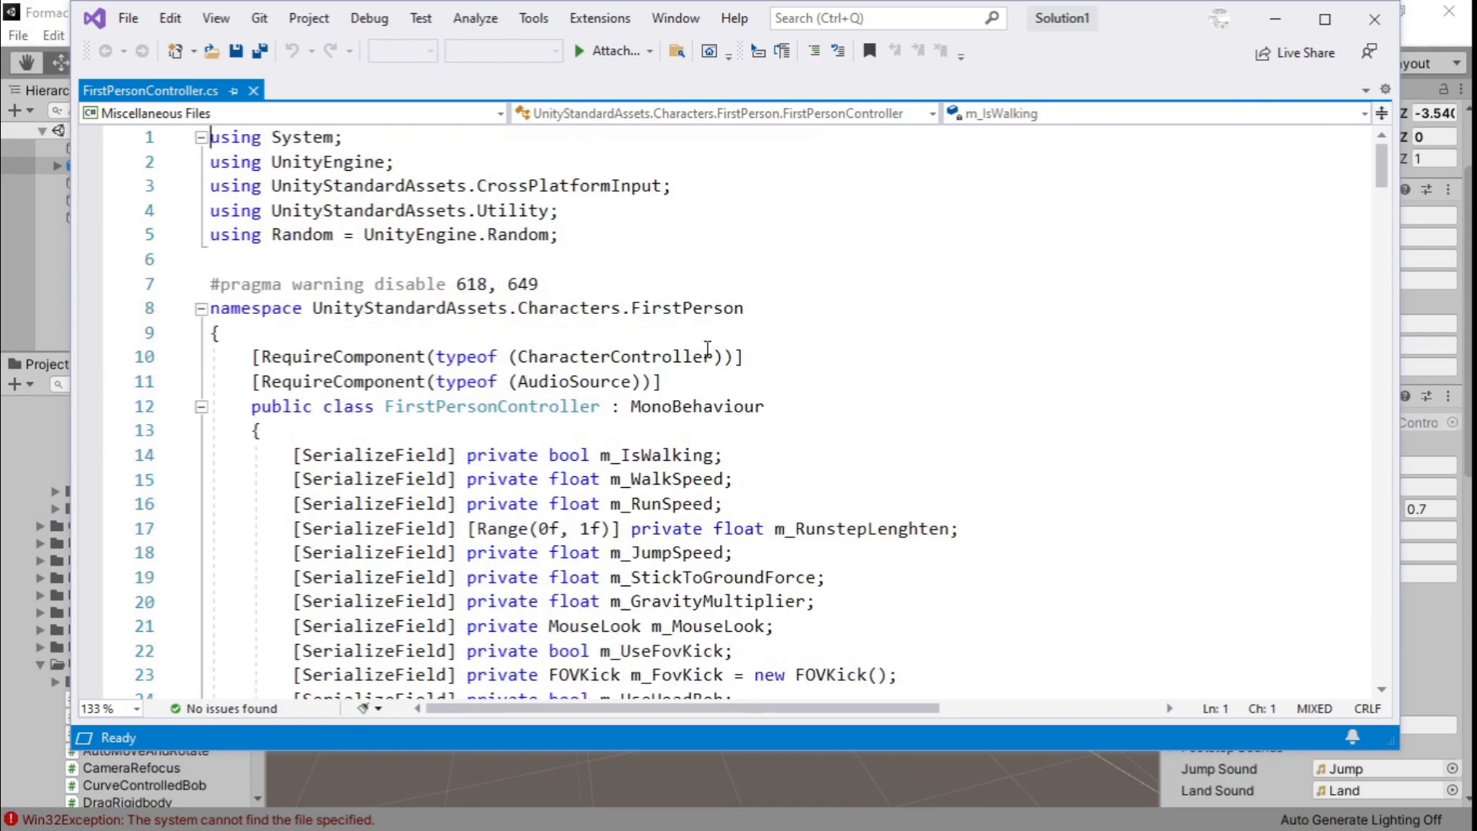
Highlight the FirstPersonController class declaration and its MonoBehaviour inheritance in the script
left_click_drag(842, 401, 225, 404)
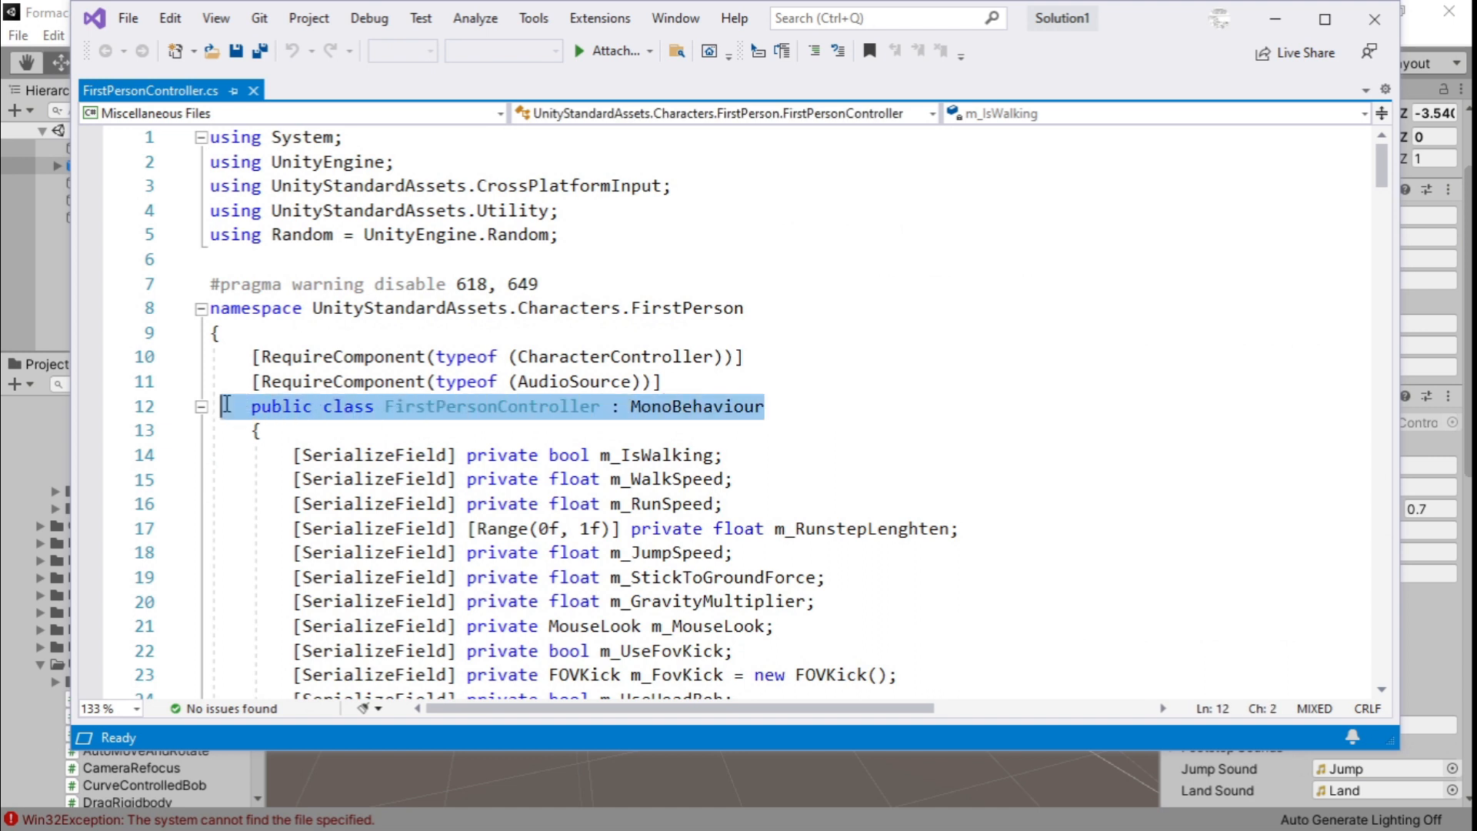
left_click(800, 409)
key("ctrl+shift+Left")
key("ctrl+shift+Left")
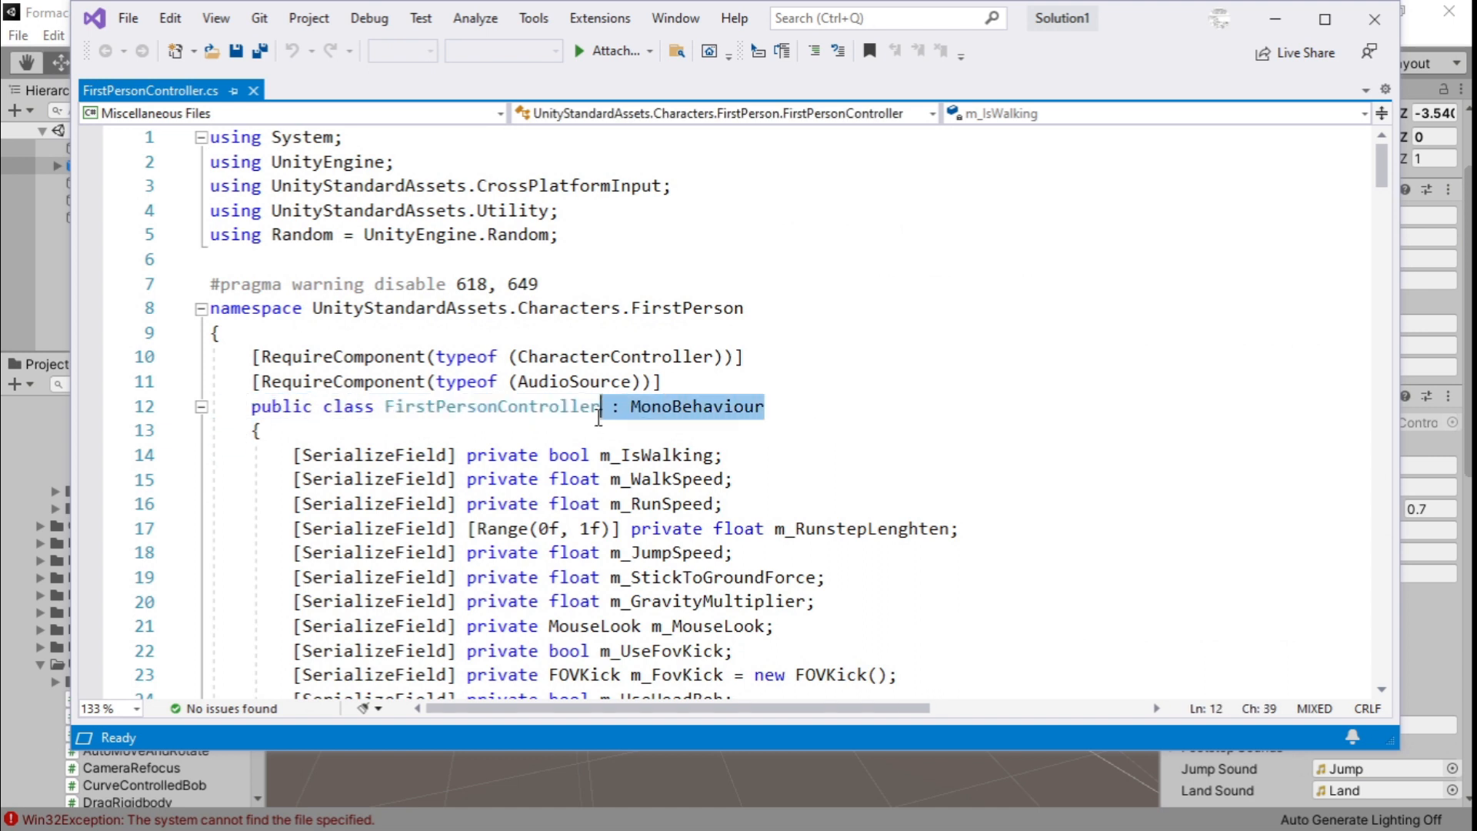
key("shift+Down")
left_click_drag(799, 407, 614, 408)
Read through the FirstPersonController code, from the serialized fields to the Start and Update methods
scroll(881, 415, "down", 20)
scroll(785, 436, "down", 20)
scroll(845, 438, "down", 14)
scroll(760, 395, "up", 14)
scroll(760, 395, "up", 20)
scroll(753, 378, "up", 16)
key("Left")
key("Left")
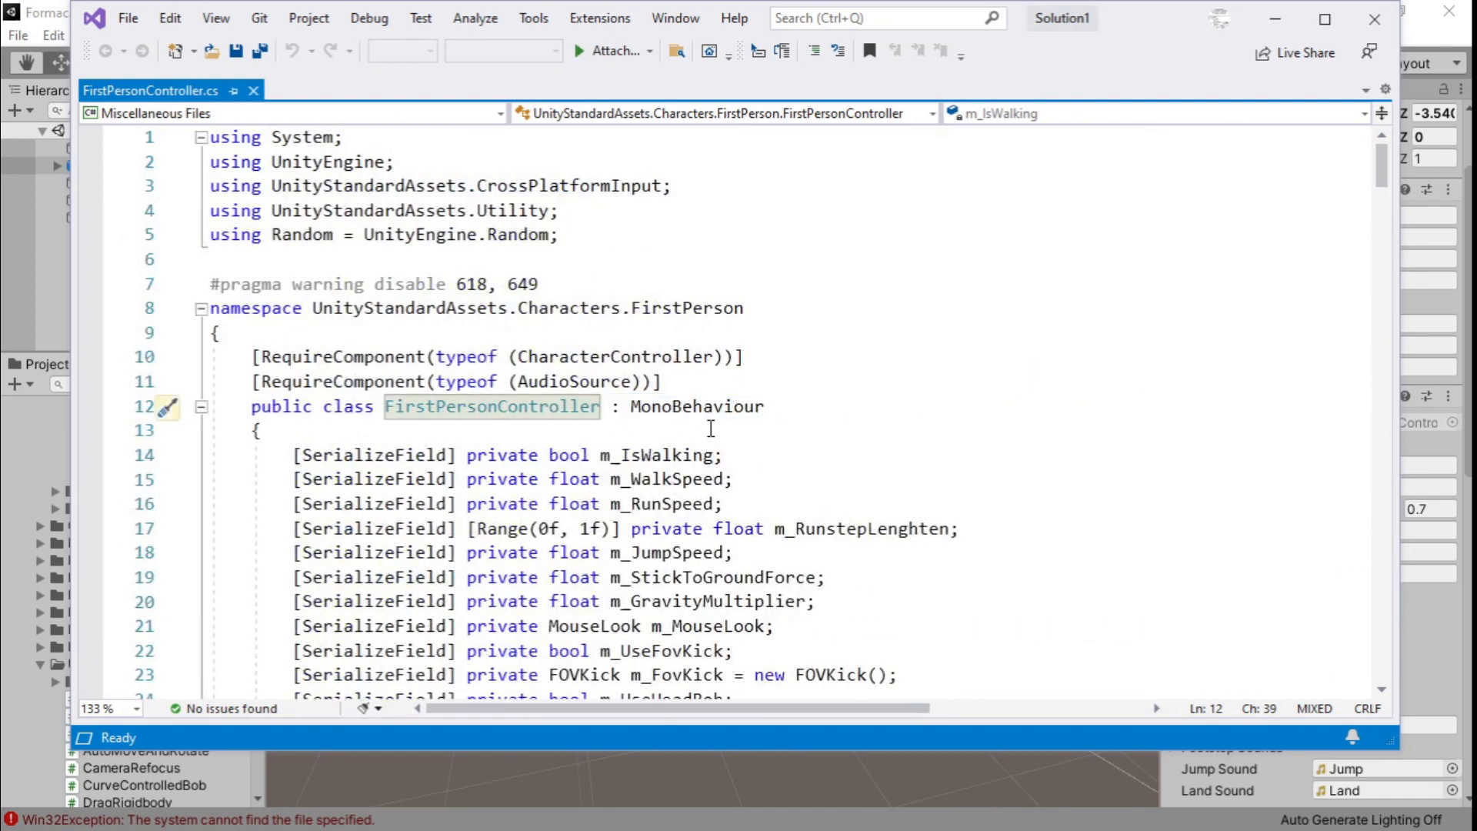
scroll(696, 391, "down", 14)
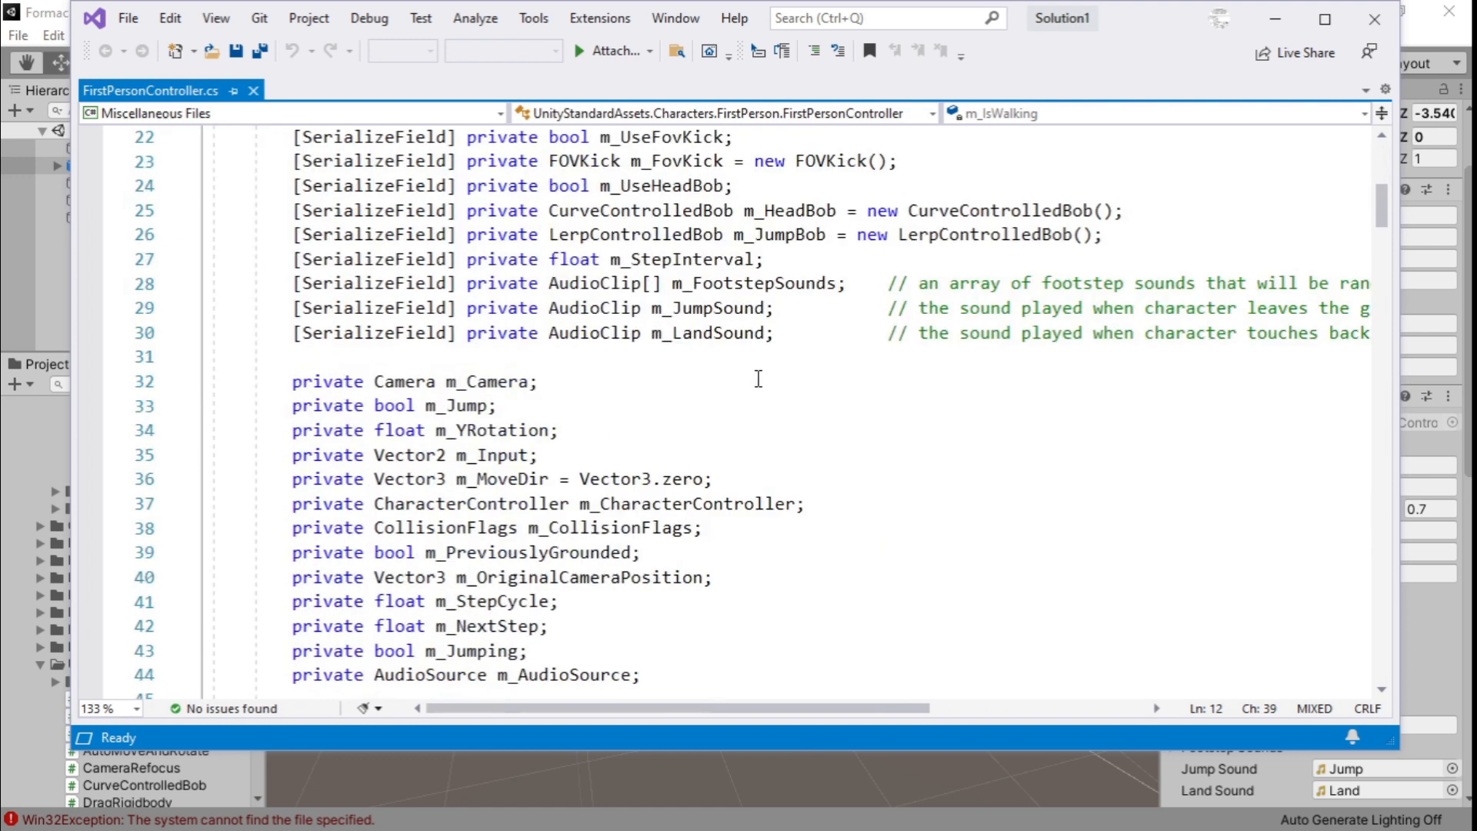
scroll(859, 355, "up", 4)
scroll(854, 350, "down", 9)
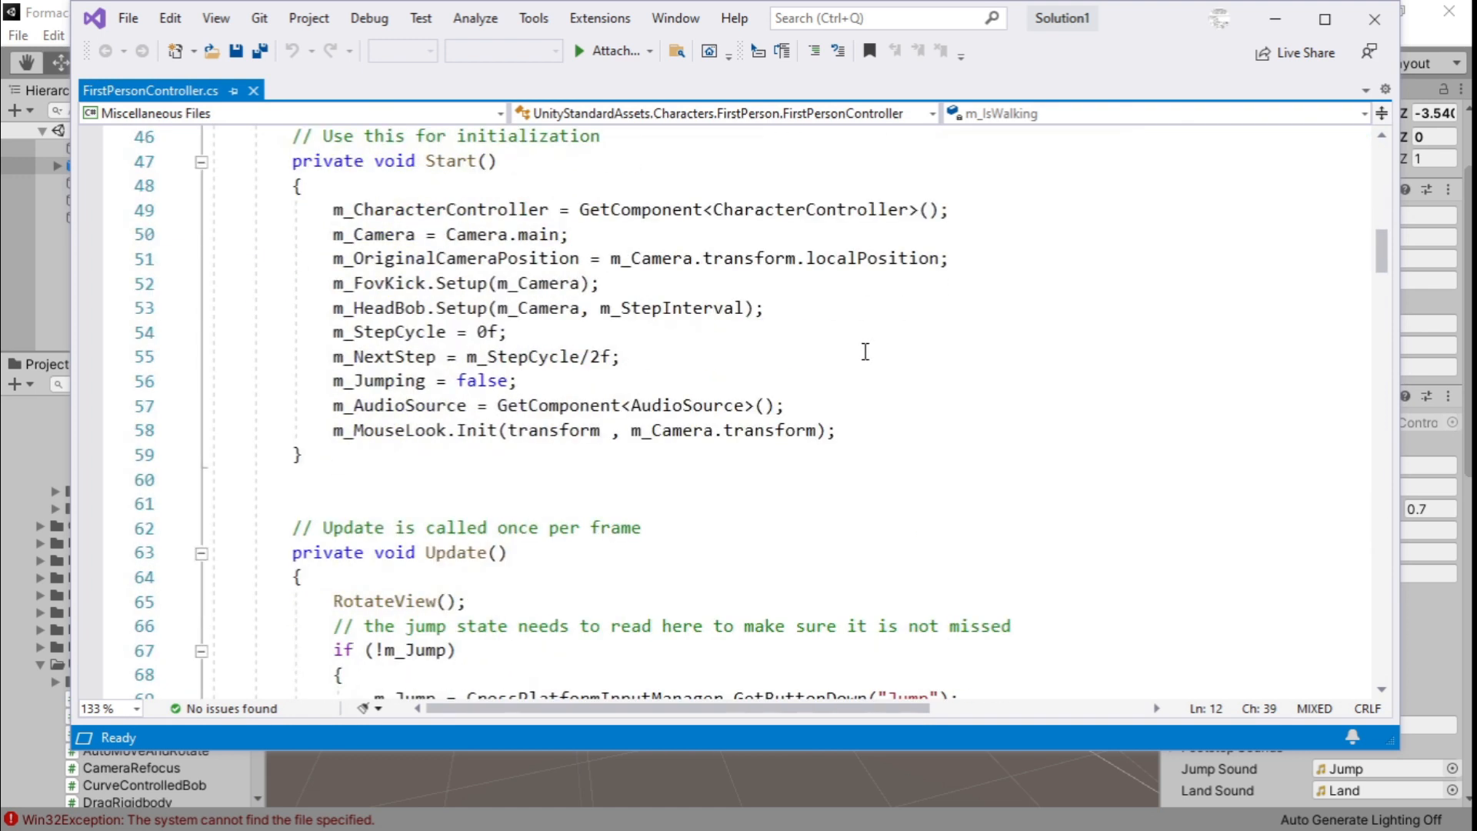
Return to Unity and view the FPSController's Rigidbody and Audio Source settings
left_click(1274, 19)
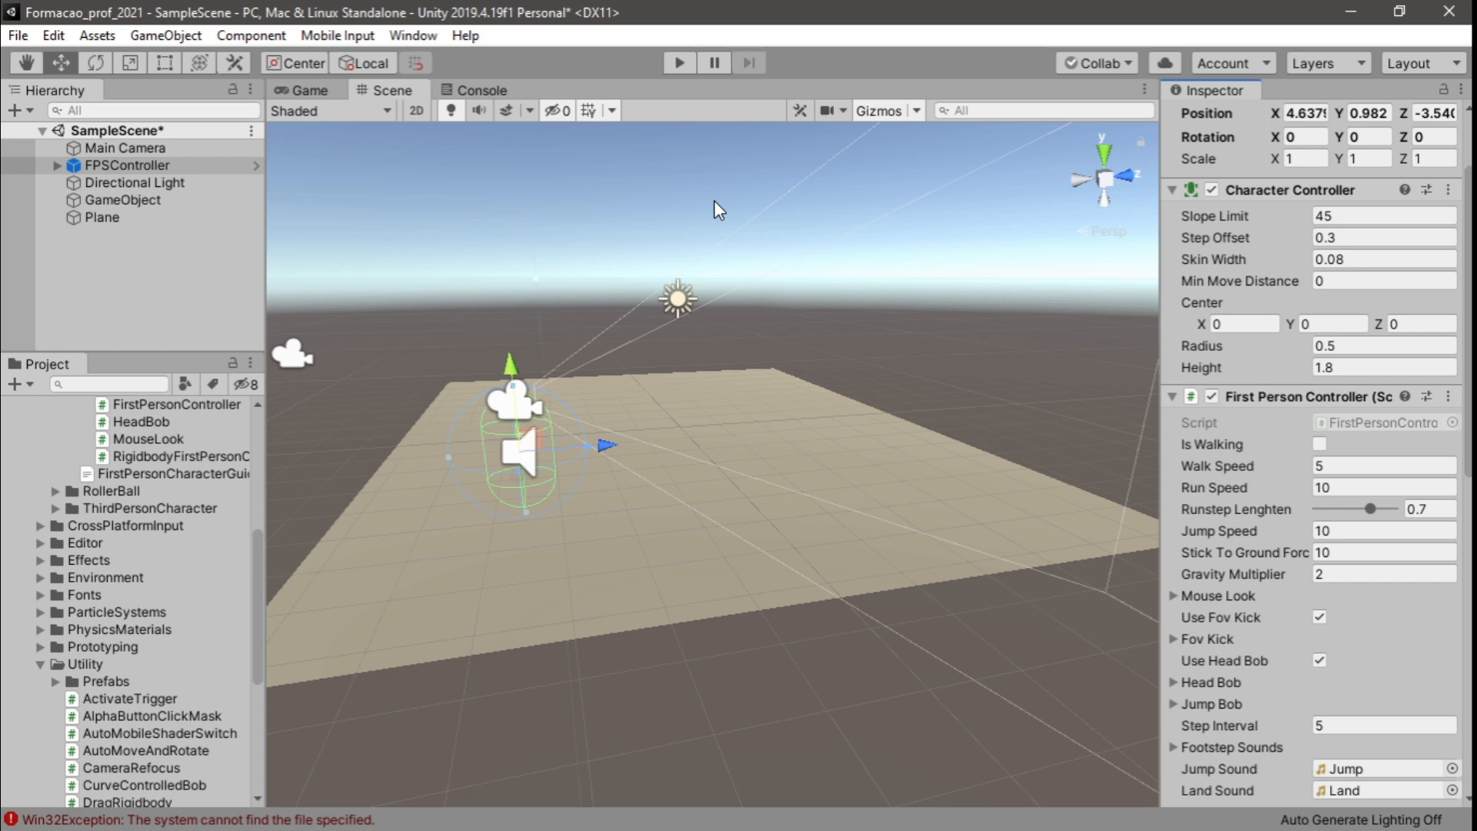
scroll(1258, 450, "down", 10)
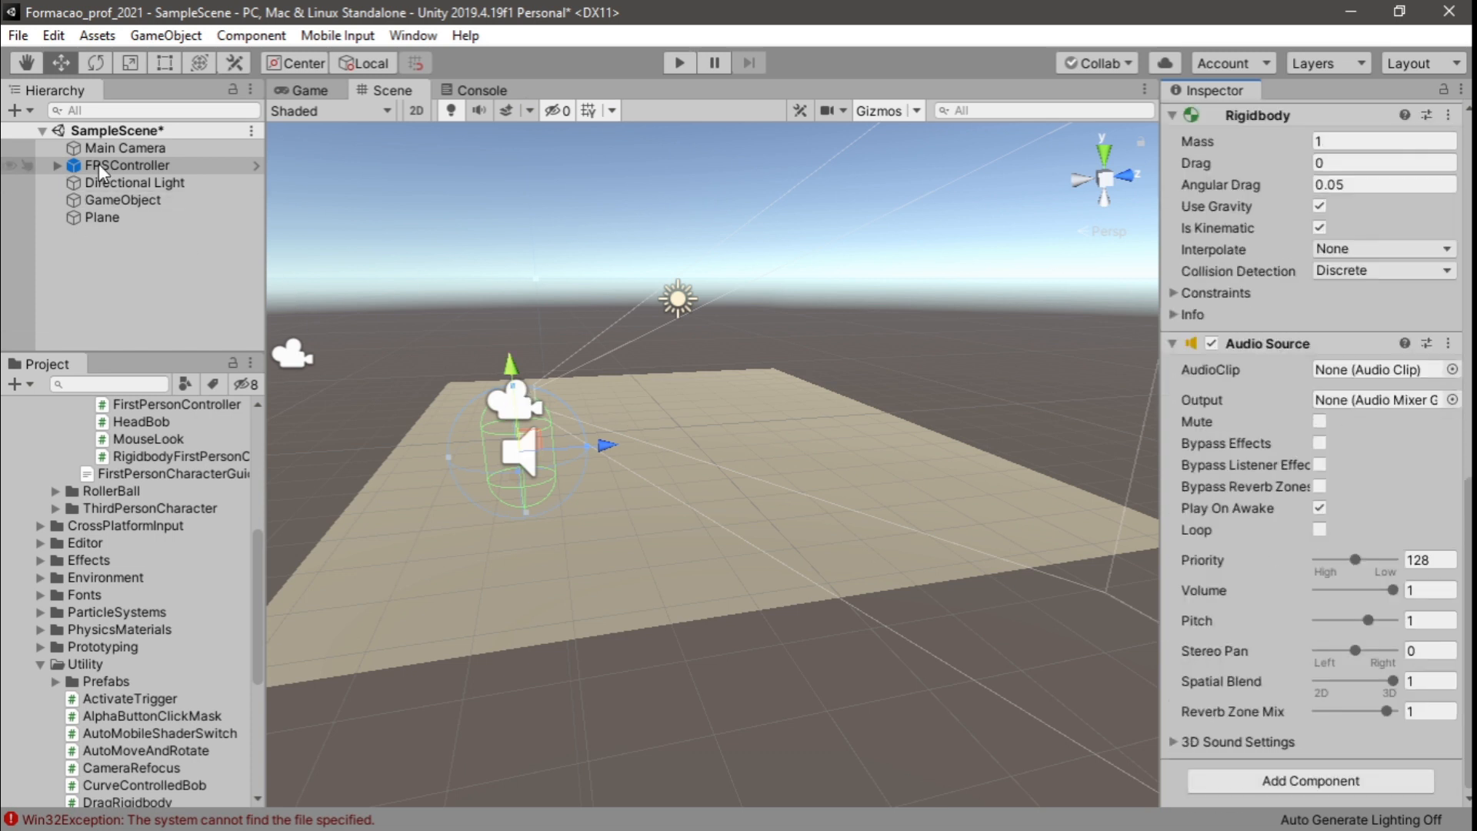
Expand the FPSController and compare its FirstPersonCharacter camera settings with those of the Main Camera
scroll(477, 500, "up", 3)
middle_click_drag(450, 492, 800, 509)
left_click(59, 169)
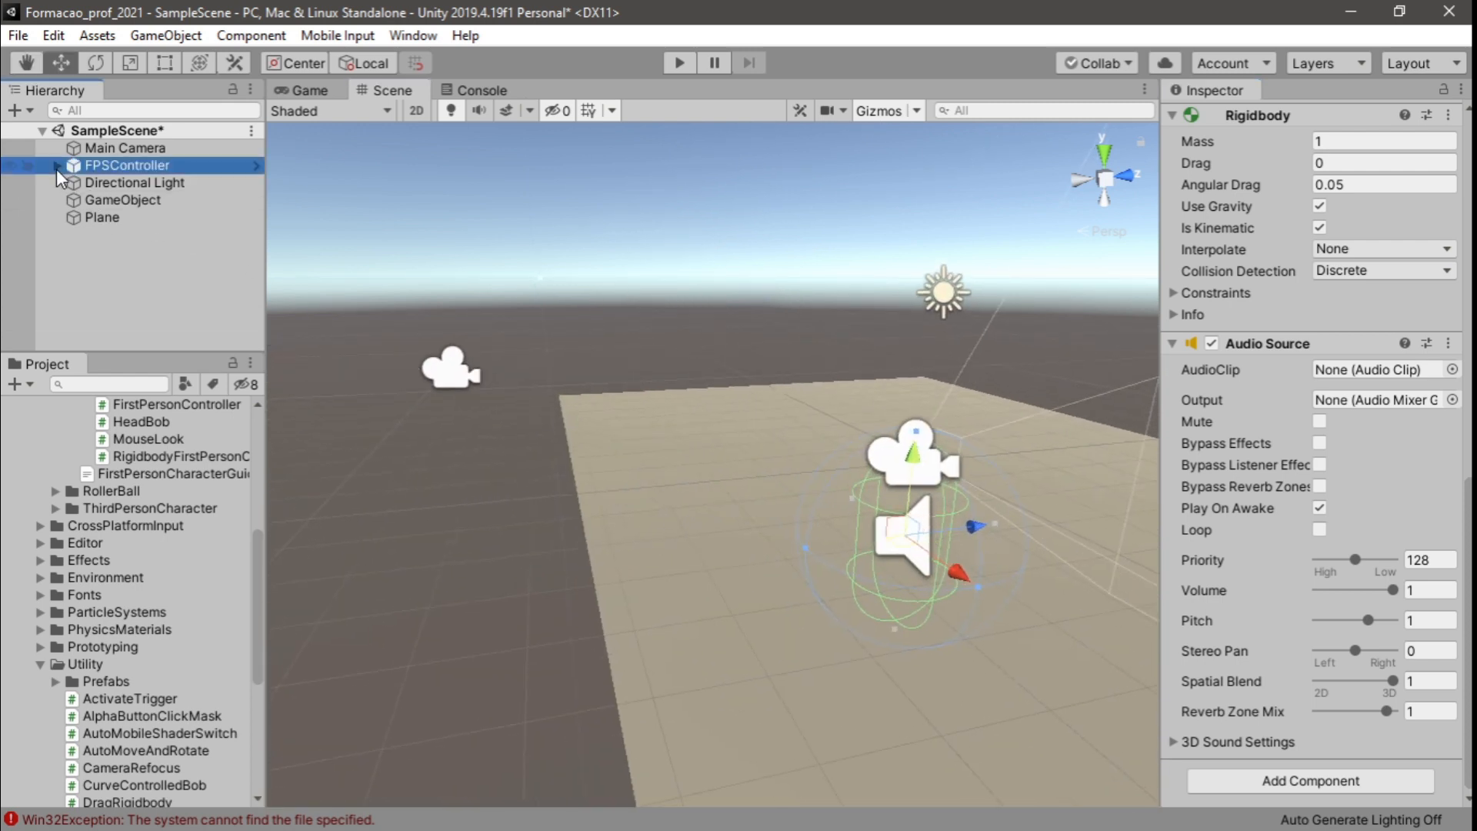
left_click(57, 167)
left_click(139, 183)
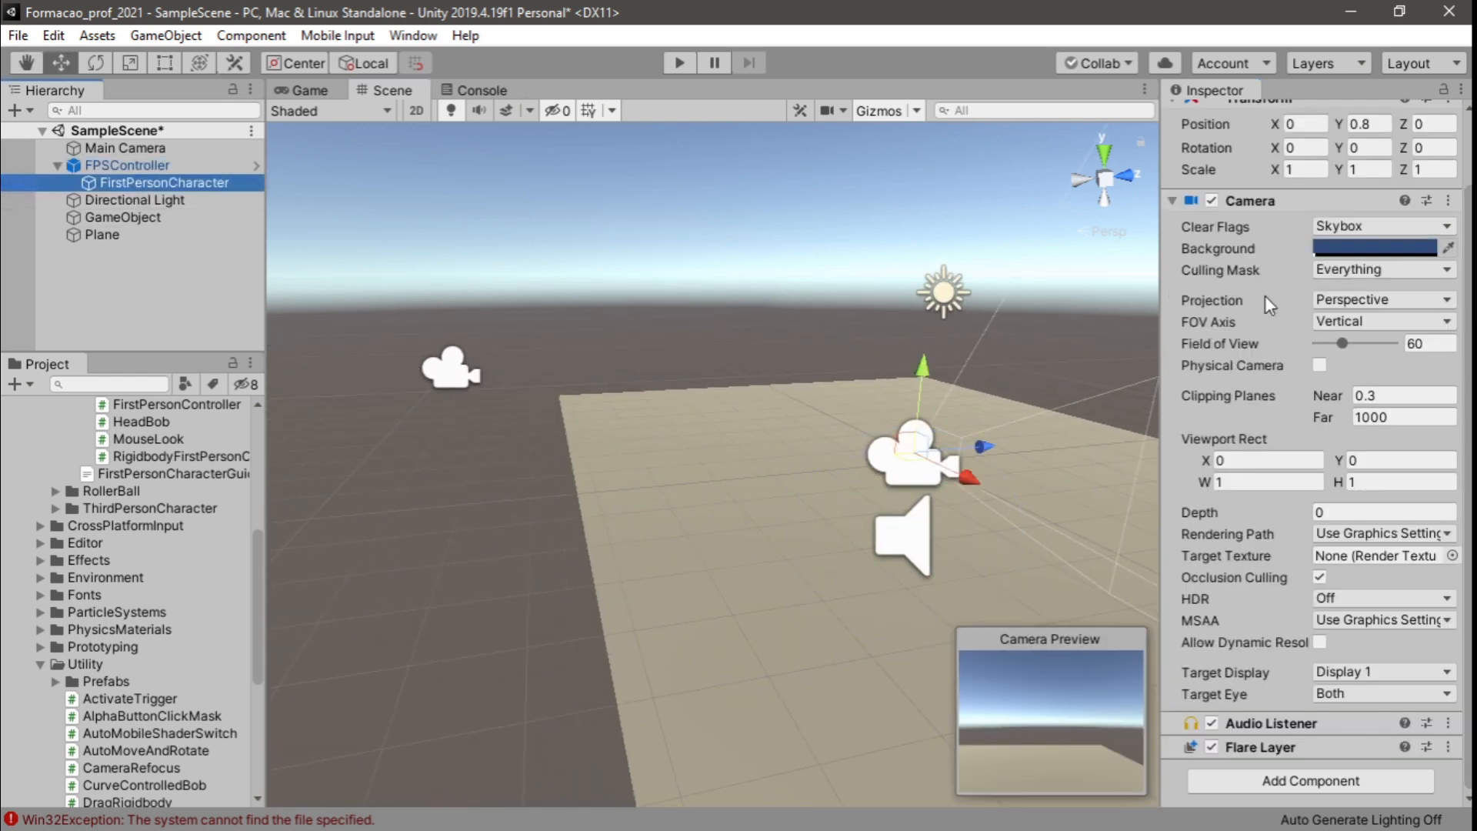
left_click(428, 377)
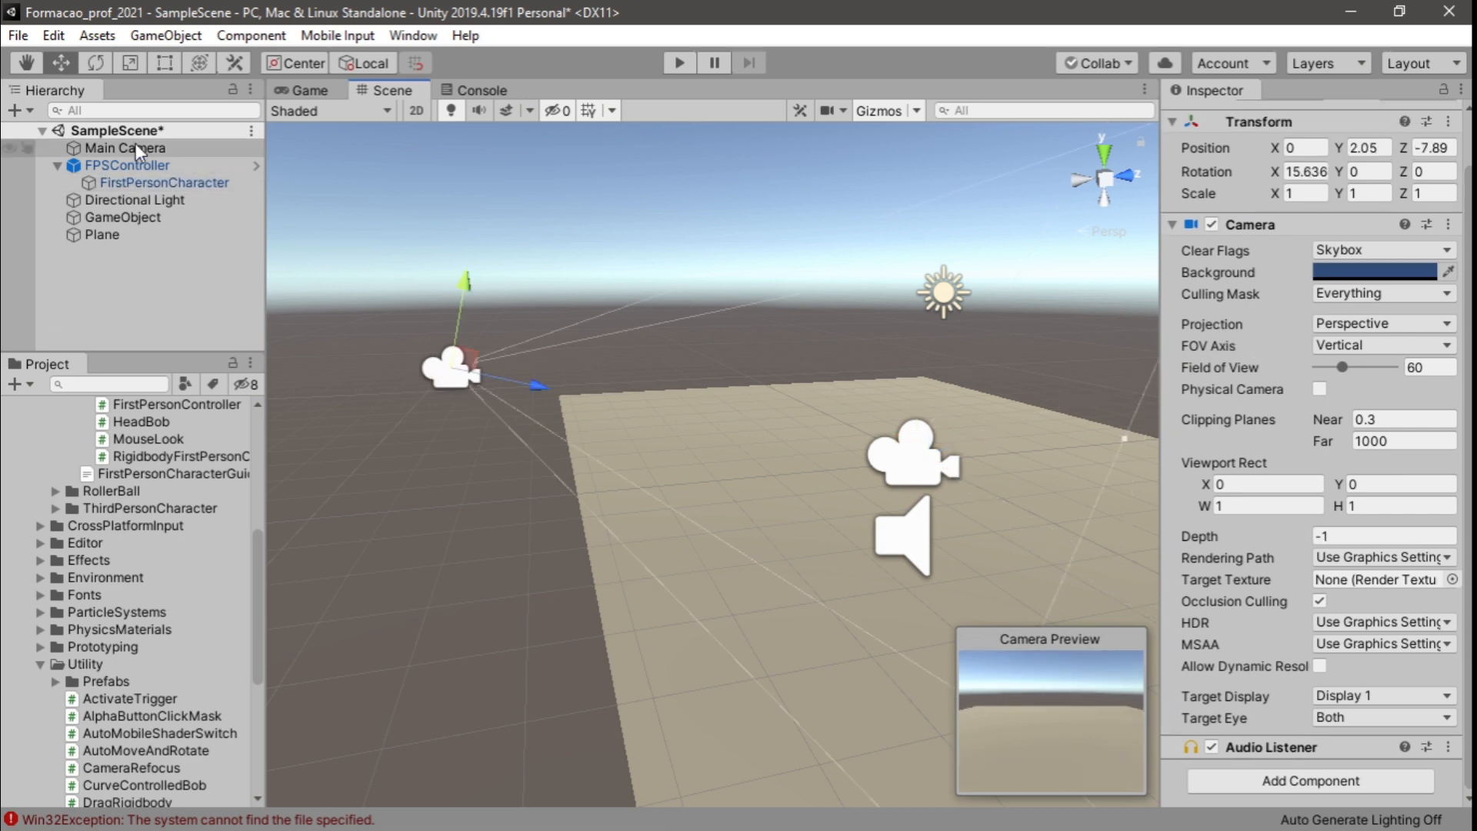
left_click(141, 180)
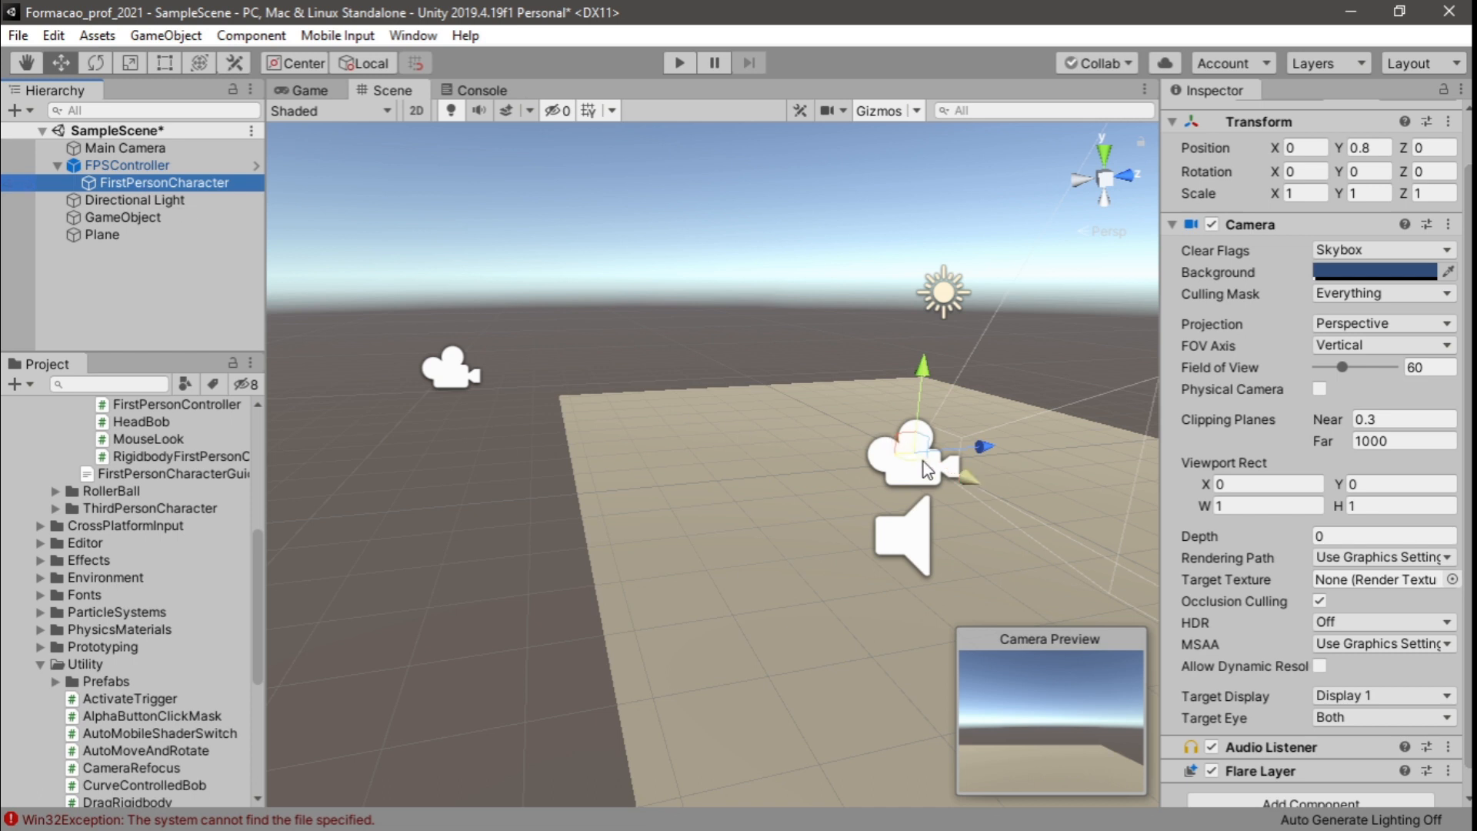
Delete the Main Camera from the scene, keeping the camera inside the FPSController
left_click(168, 150)
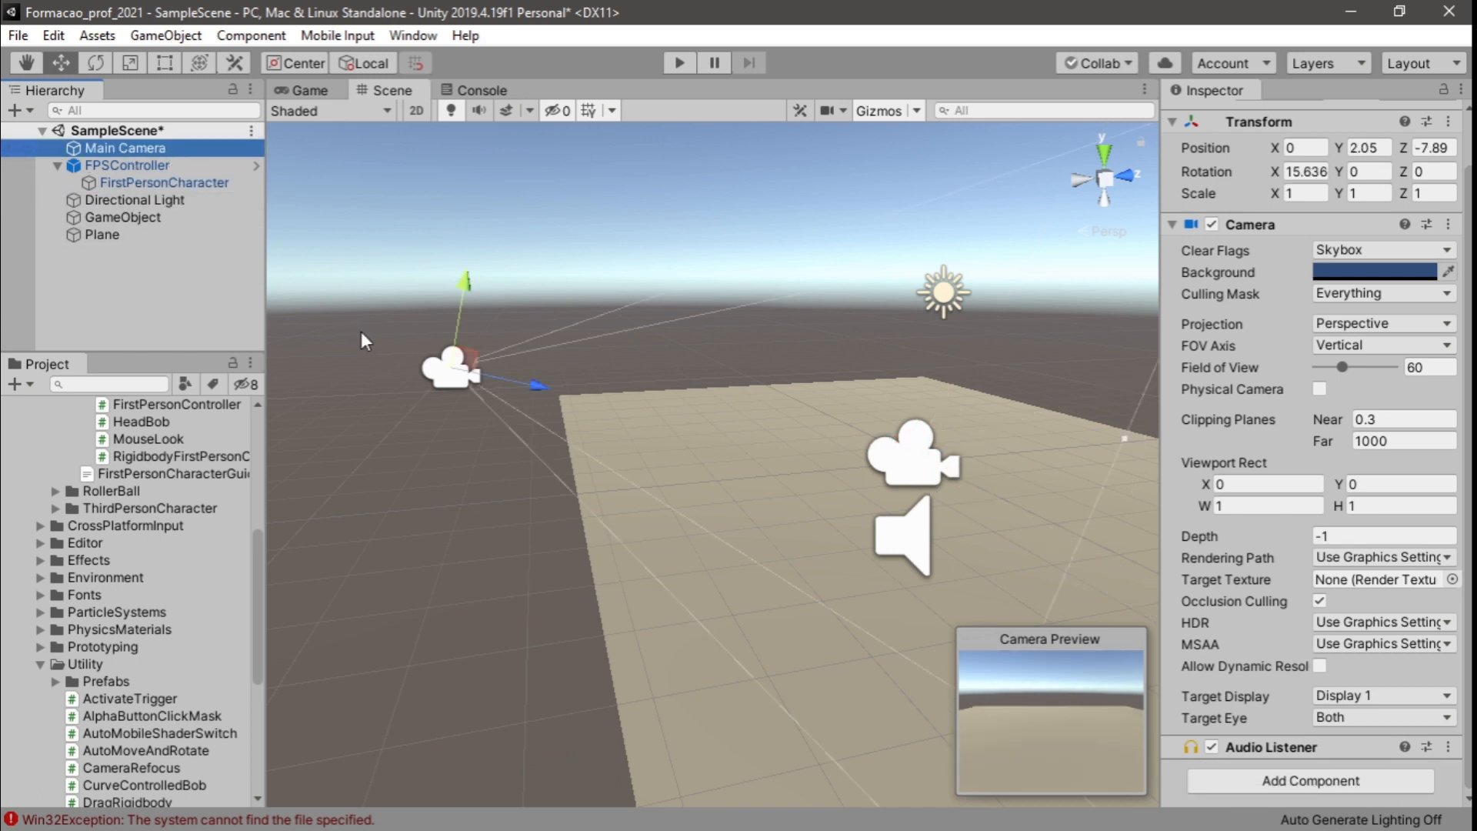
right_click(118, 146)
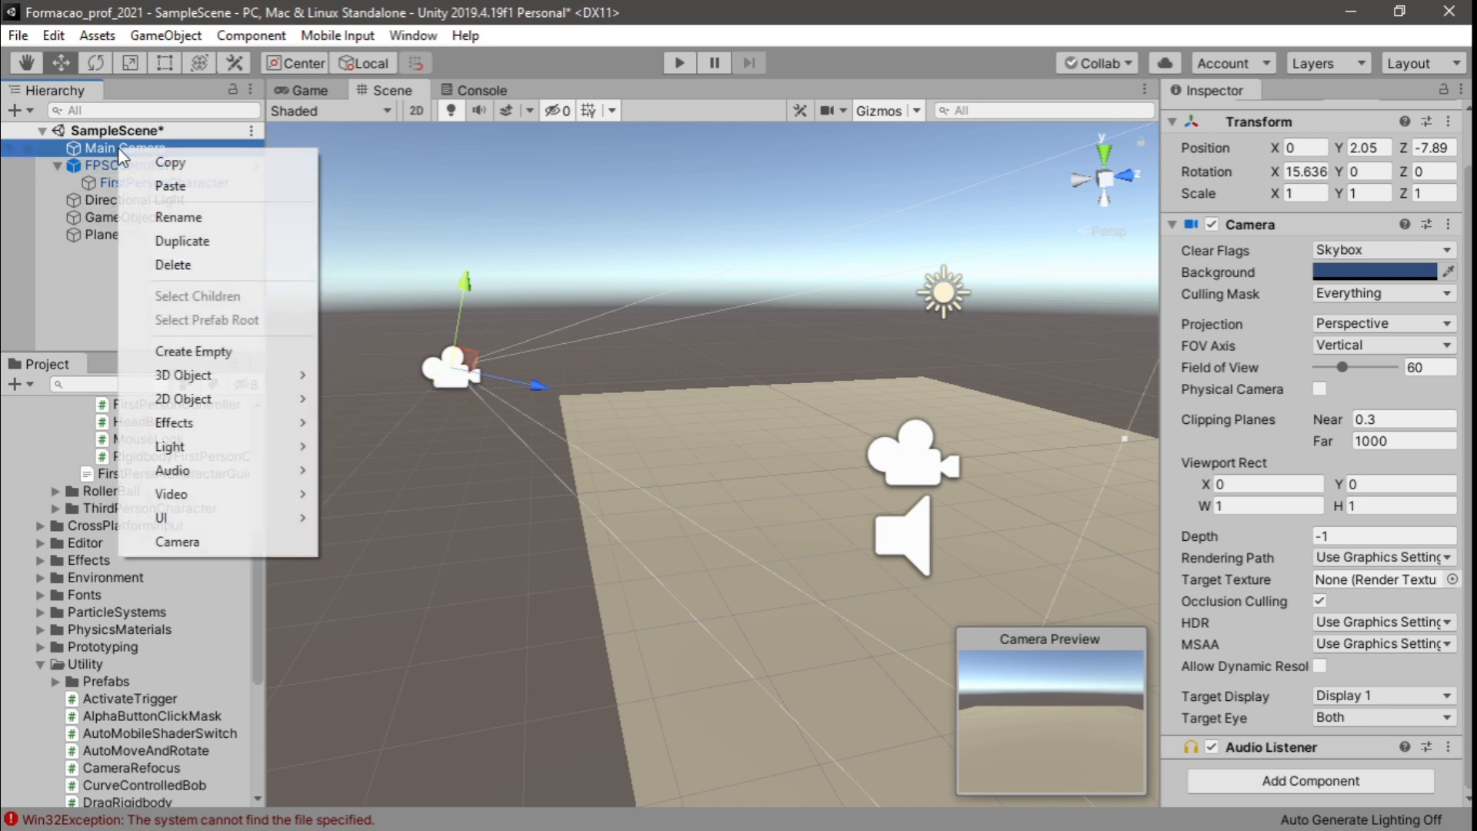
left_click(193, 265)
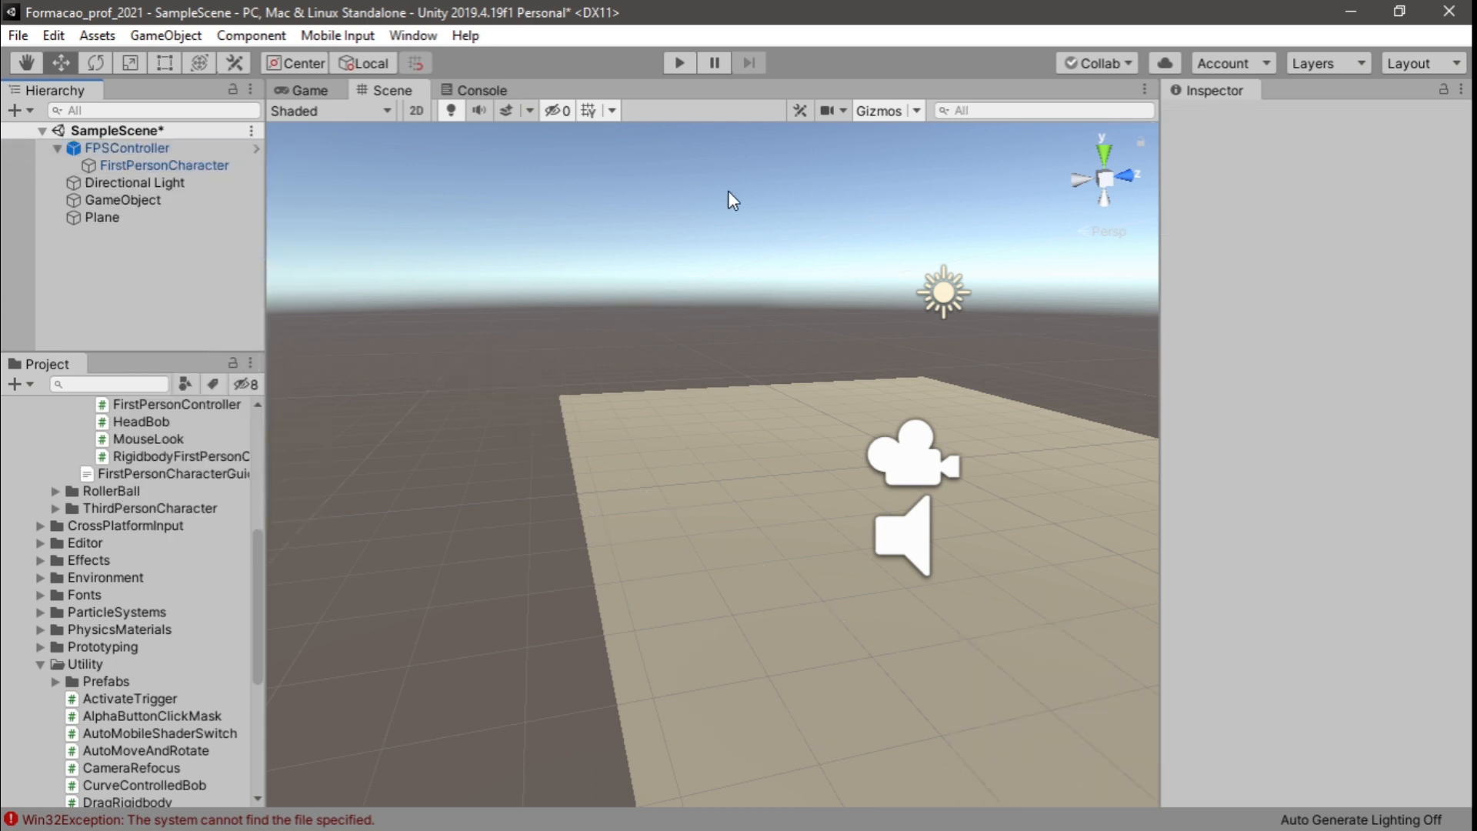
Run the game to test the first-person view, then stop it
left_click(680, 63)
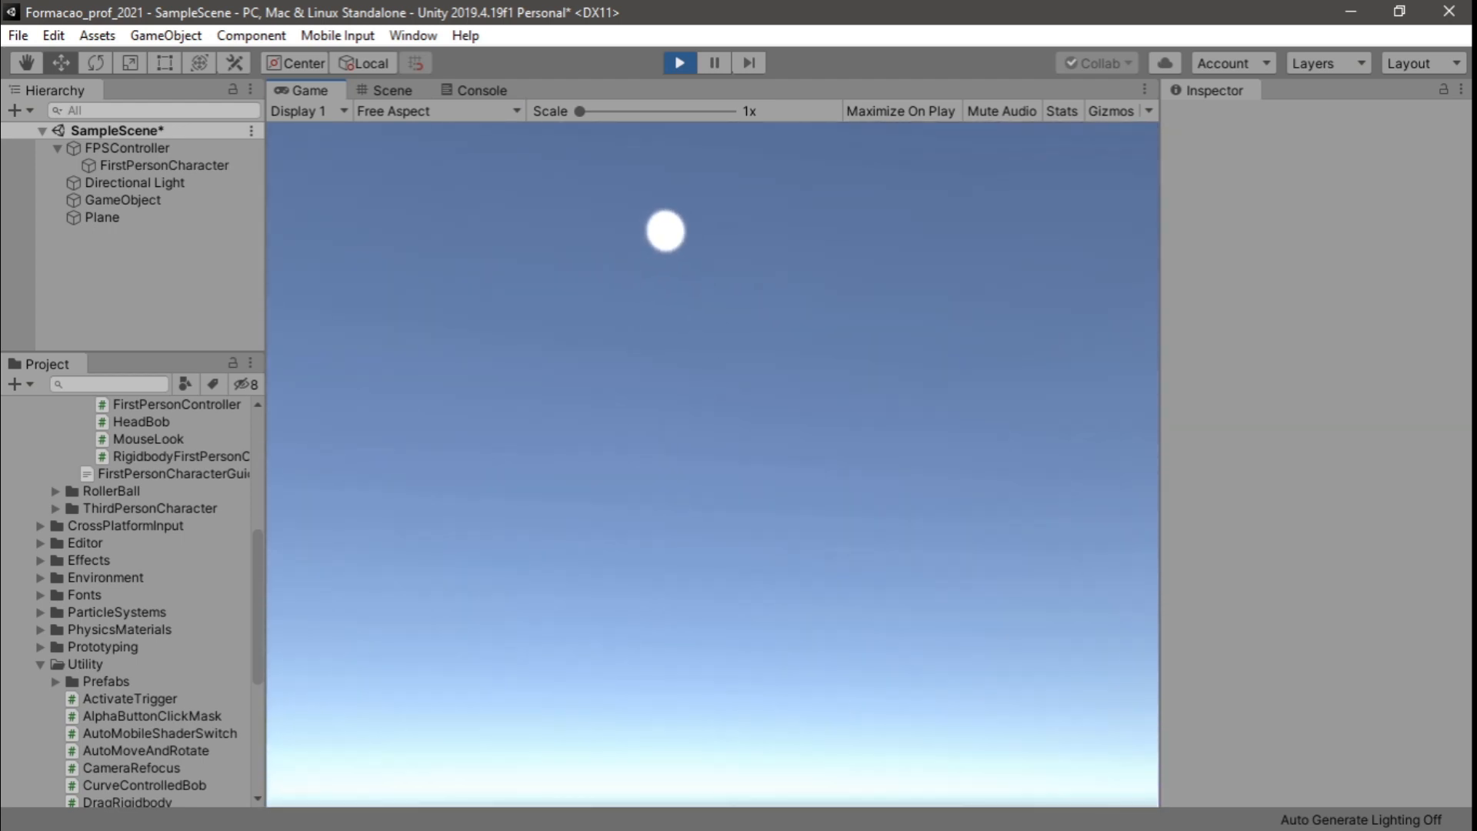
key("Escape")
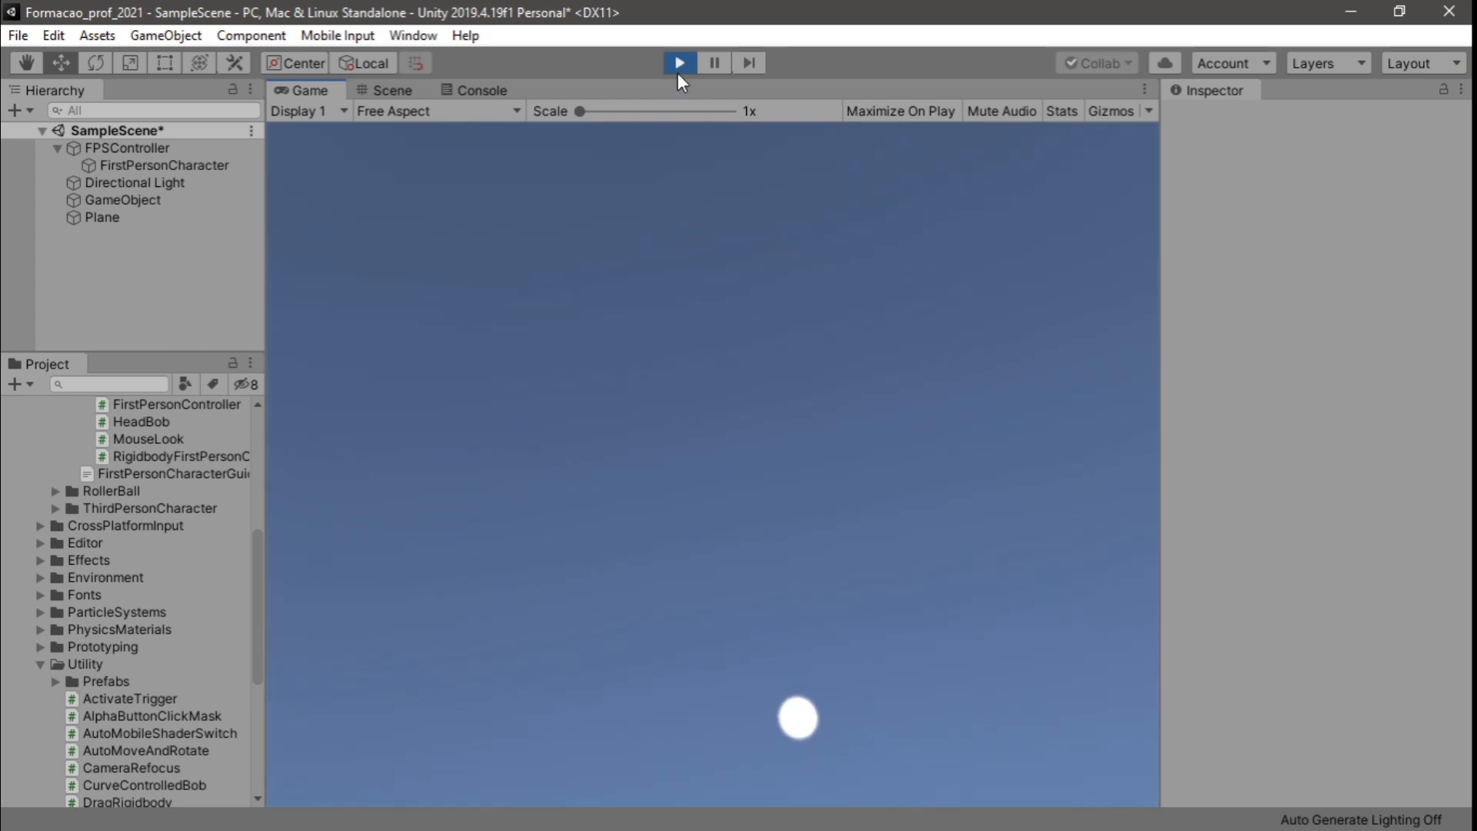
left_click(678, 63)
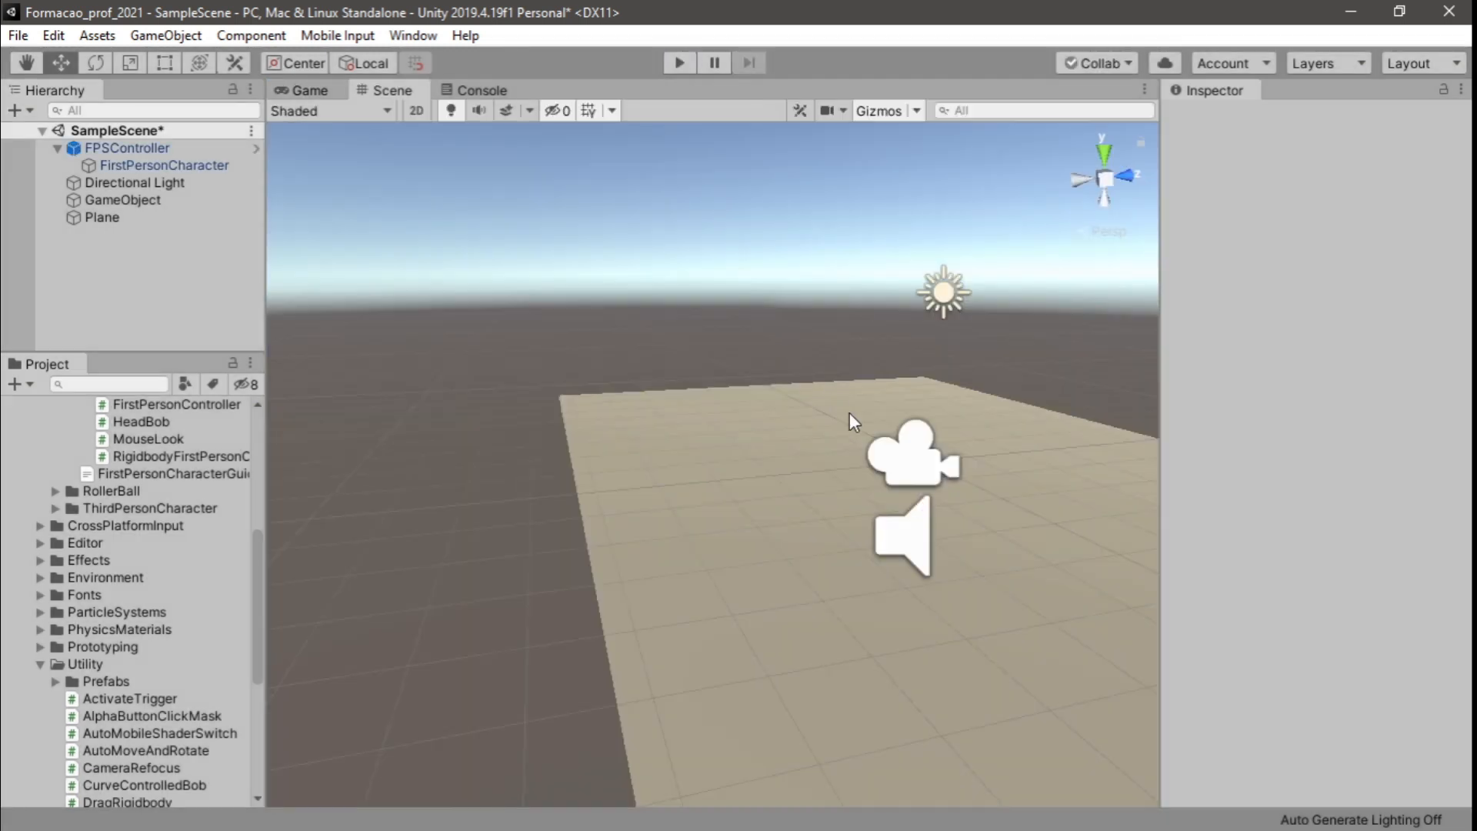
Collapse the FPSController in the hierarchy and review its First Person Controller and Rigidbody settings
left_click(125, 146)
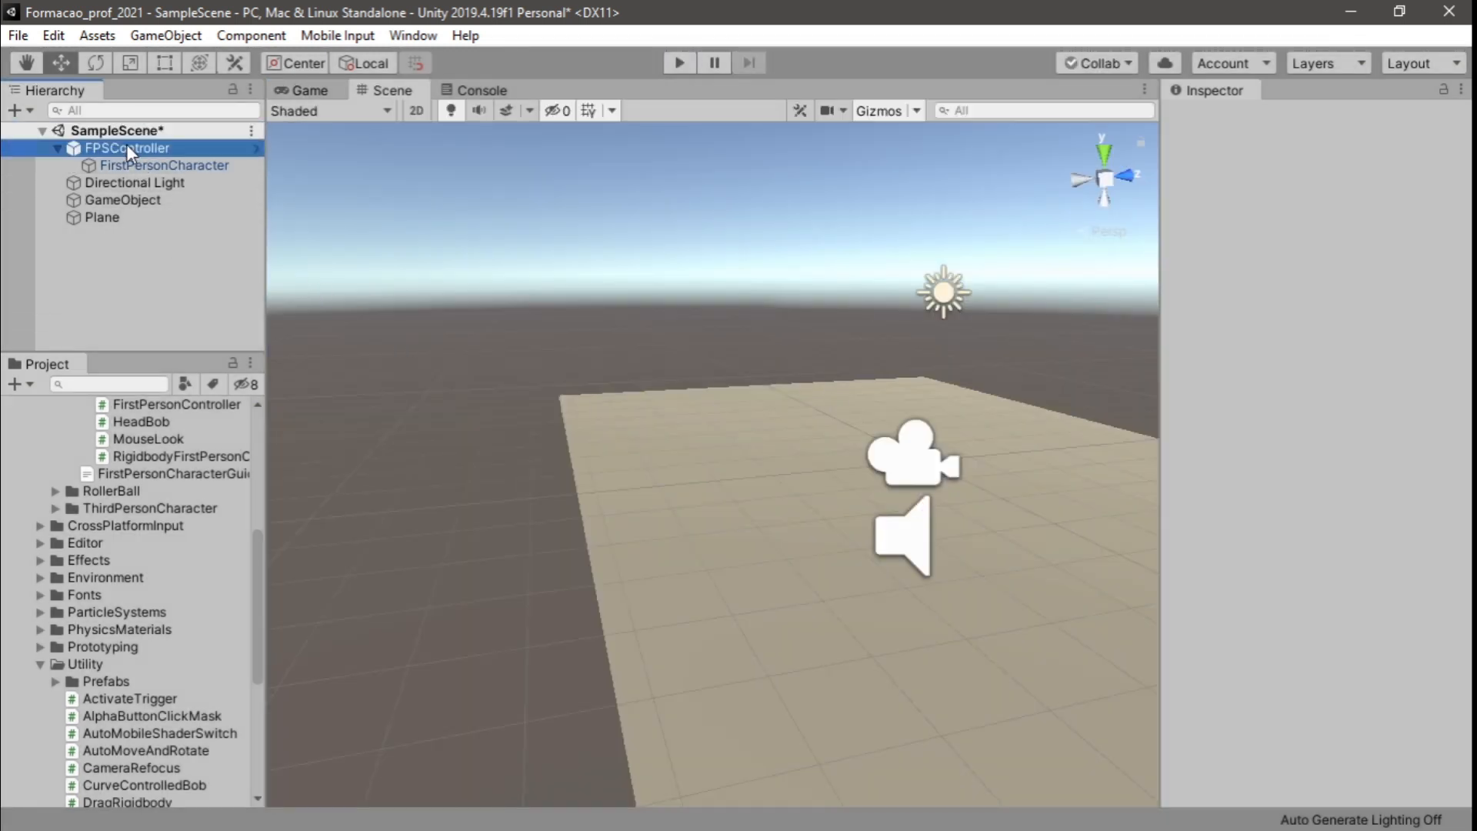
left_click(57, 147)
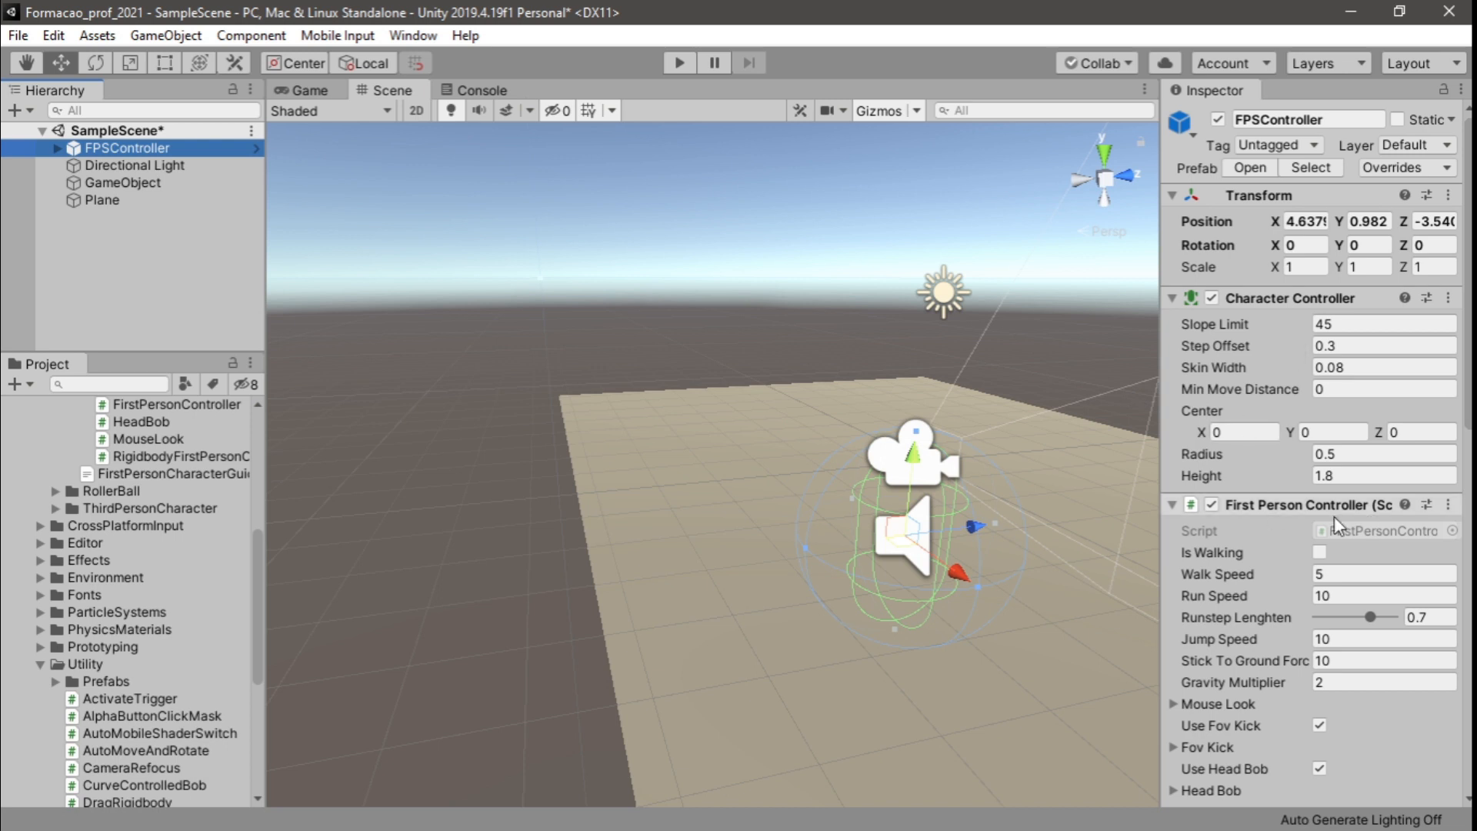
scroll(1339, 520, "down", 5)
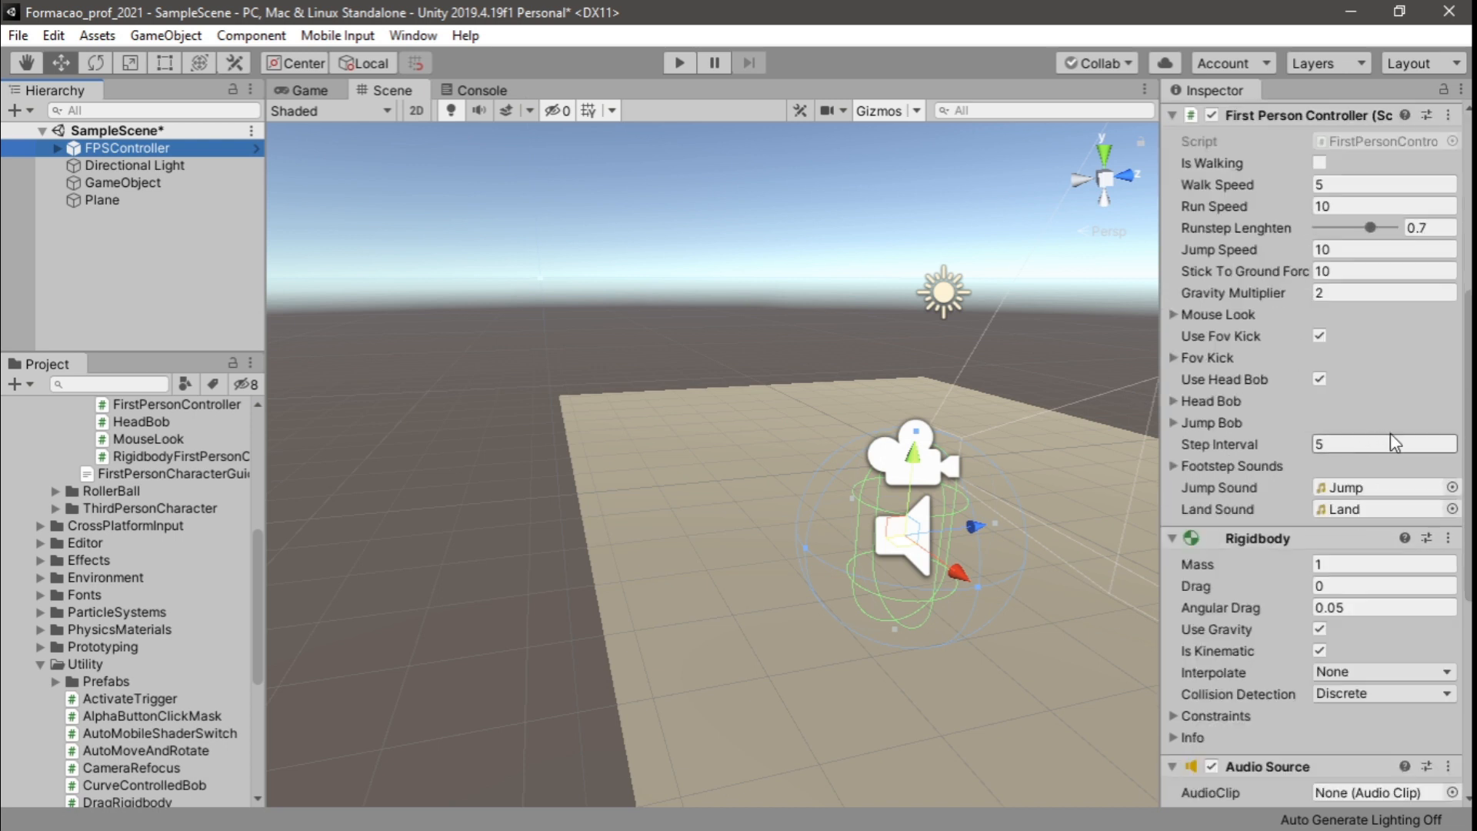
left_click_drag(1468, 410, 1467, 402)
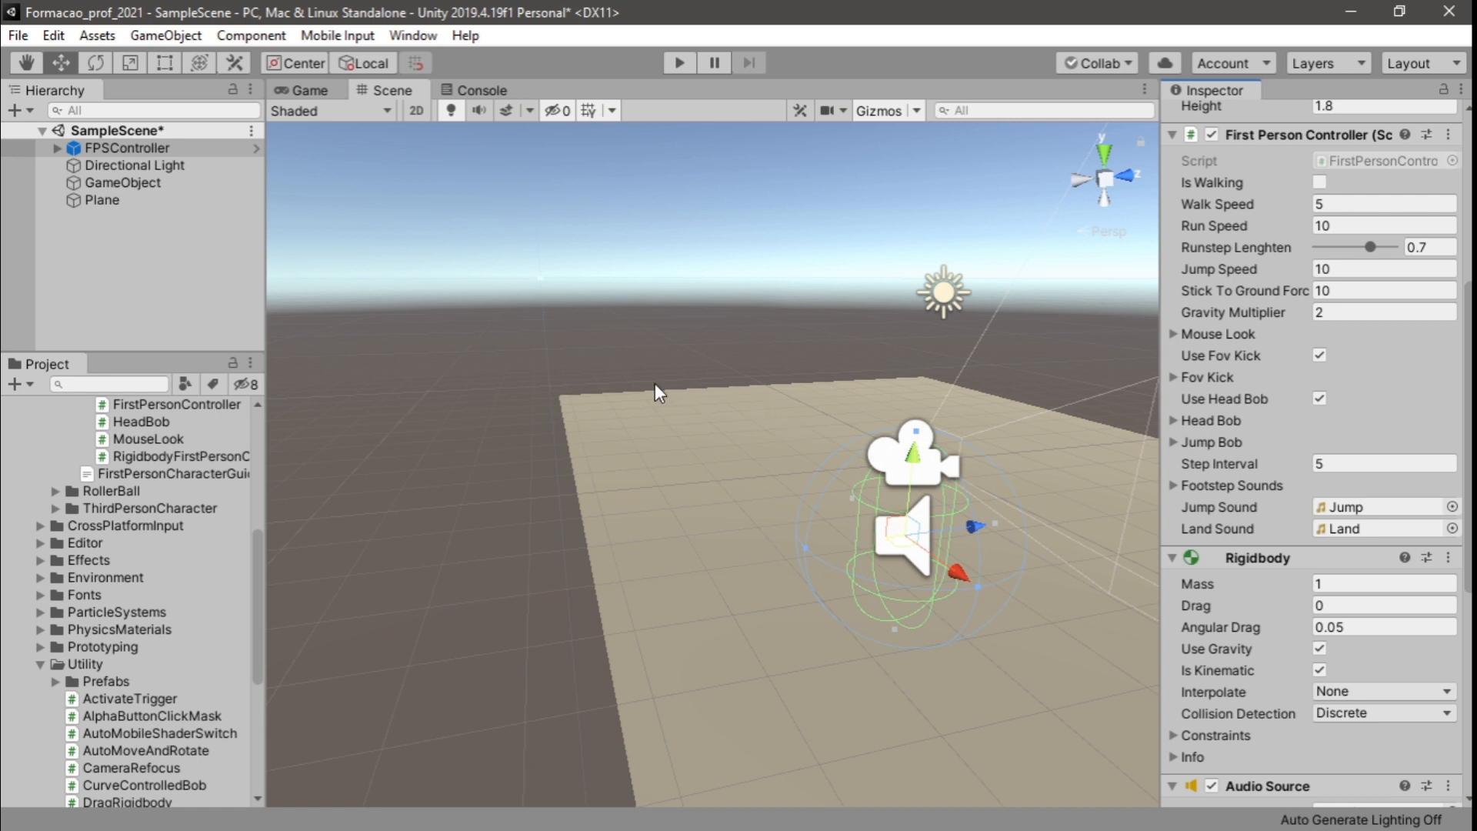
Enlarge the plane with the Rect tool from its far corner to a scale of about 2.61 in X and 4.53 in Z
right_click_drag(537, 461, 810, 554)
scroll(768, 580, "down", 3)
middle_click_drag(627, 573, 939, 670)
right_click_drag(553, 681, 953, 658)
middle_click_drag(548, 659, 879, 525)
scroll(878, 524, "down", 6)
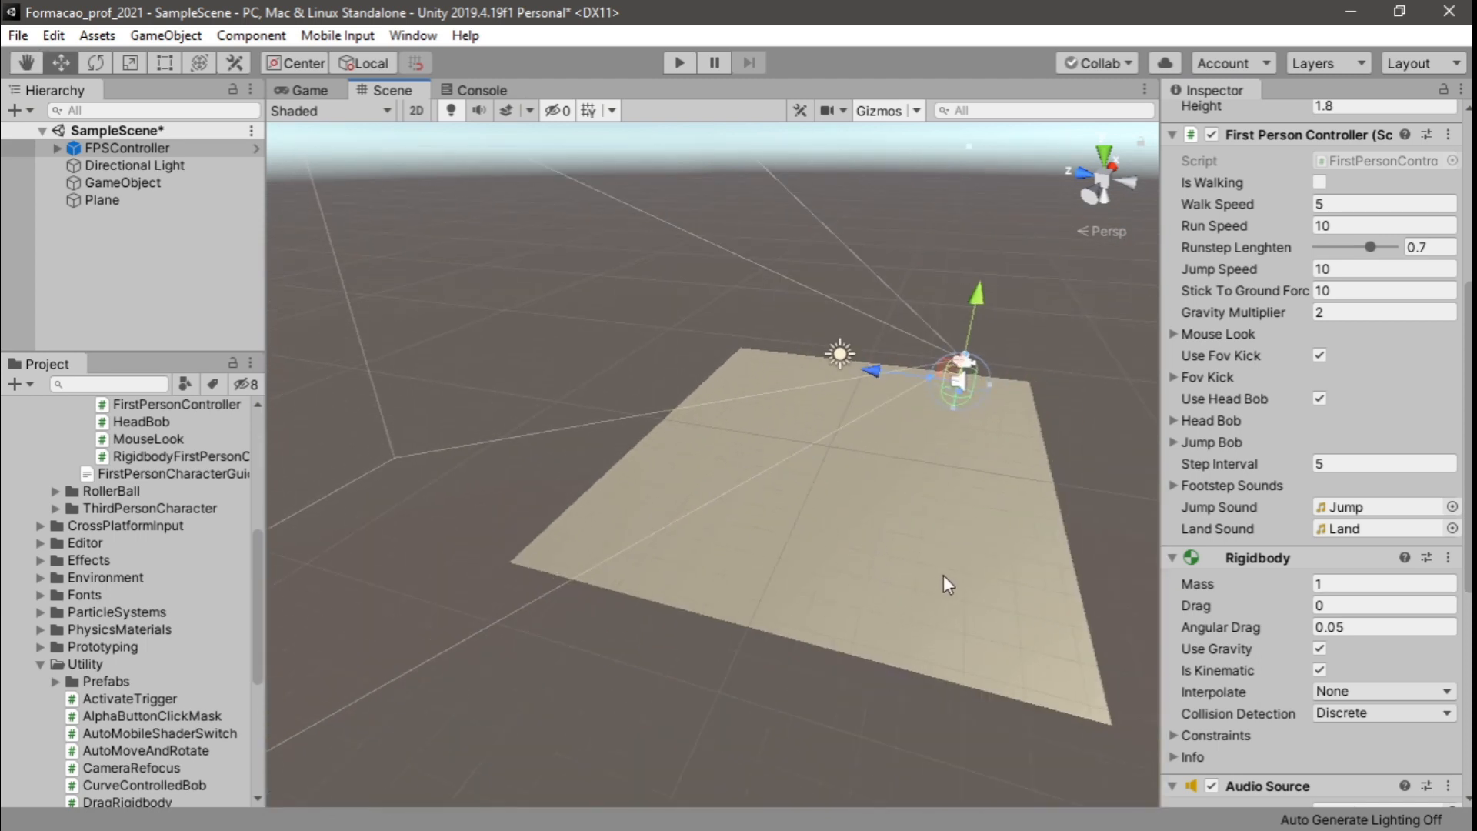
left_click(868, 548)
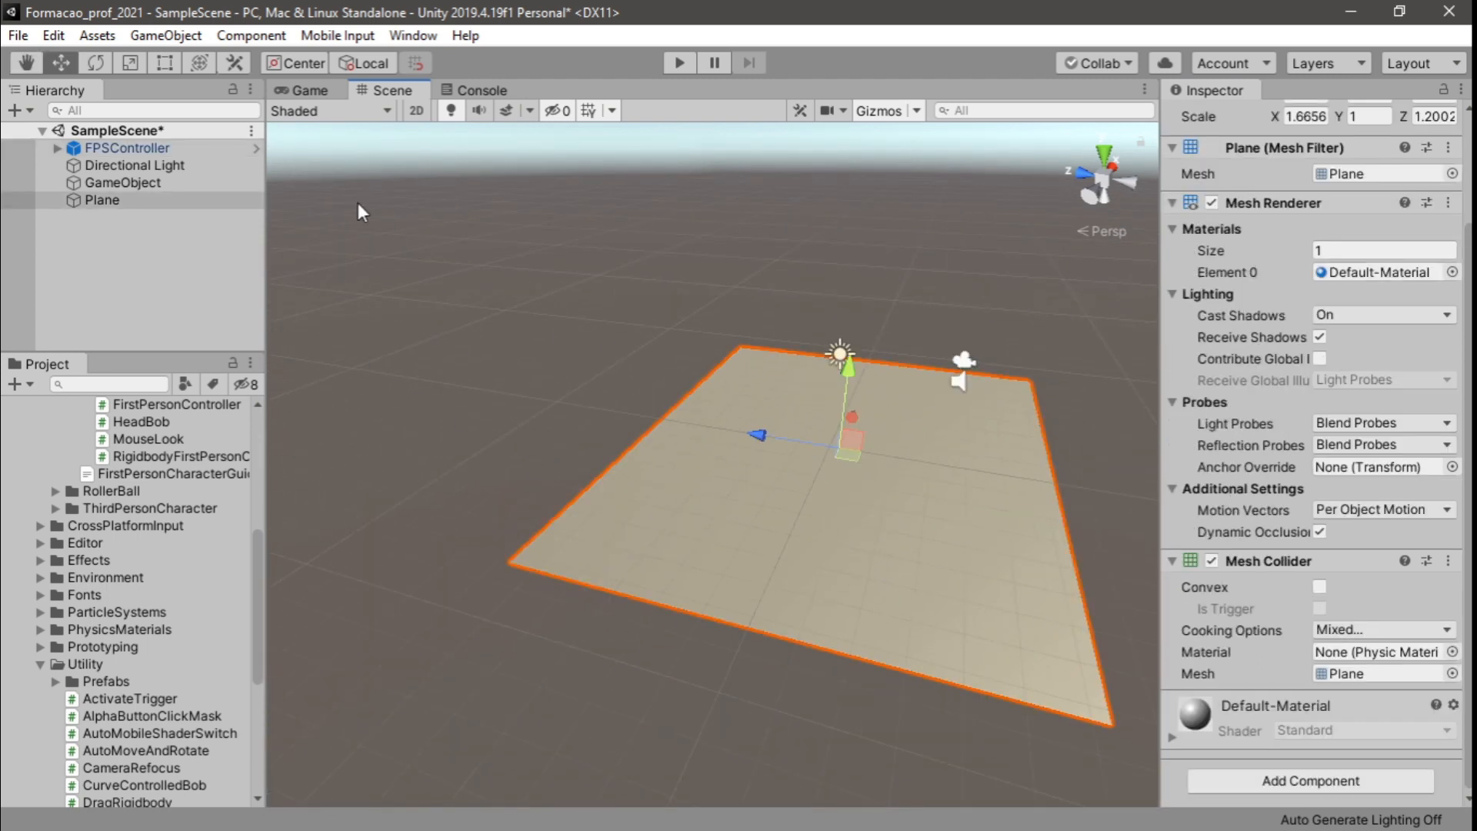
left_click(133, 62)
left_click(162, 62)
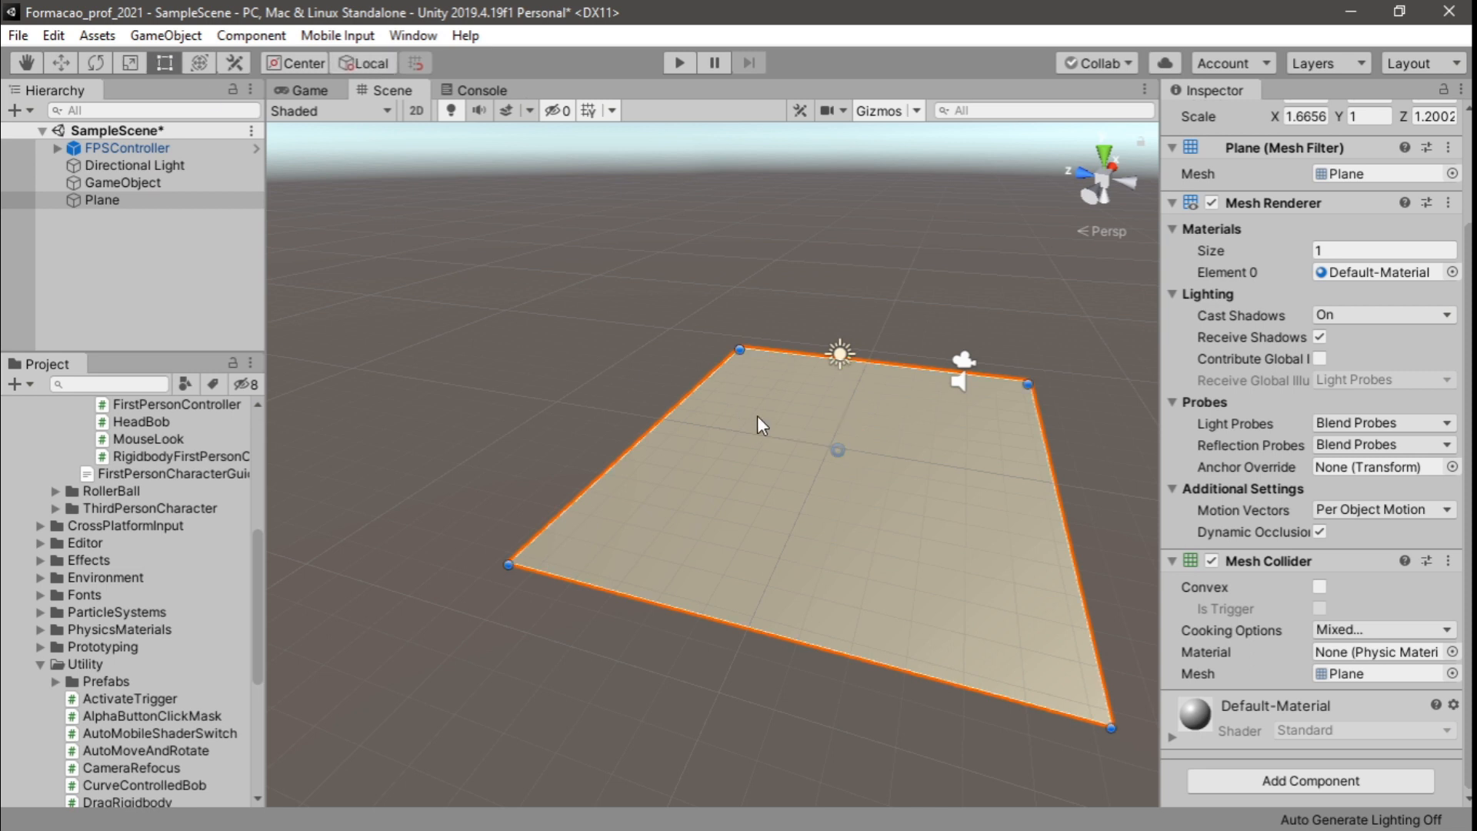
left_click_drag(740, 347, 364, 265)
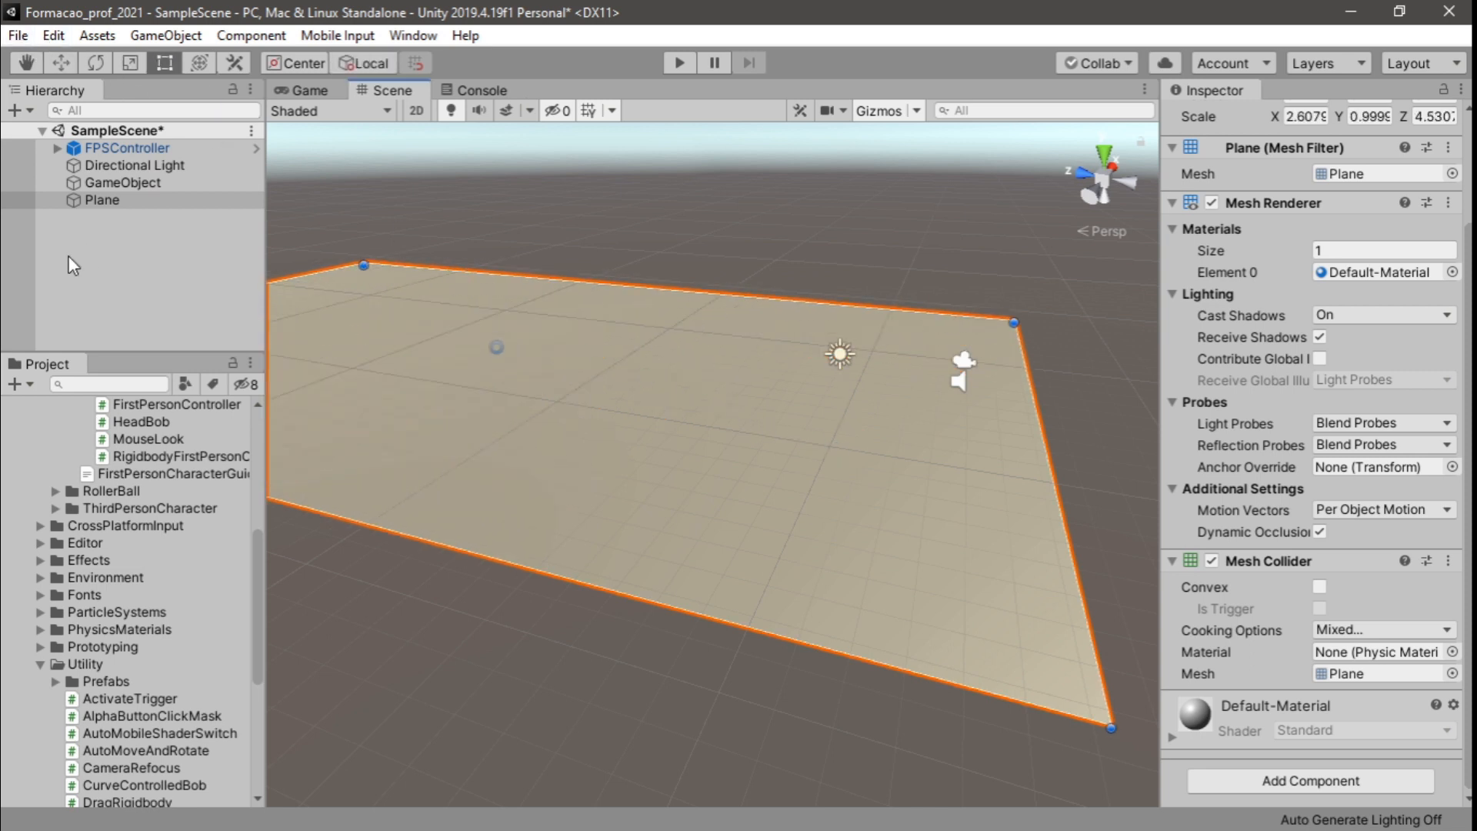
Add a 3D cube to the scene and frame it in the view
left_click(21, 110)
mouse_move(80, 188)
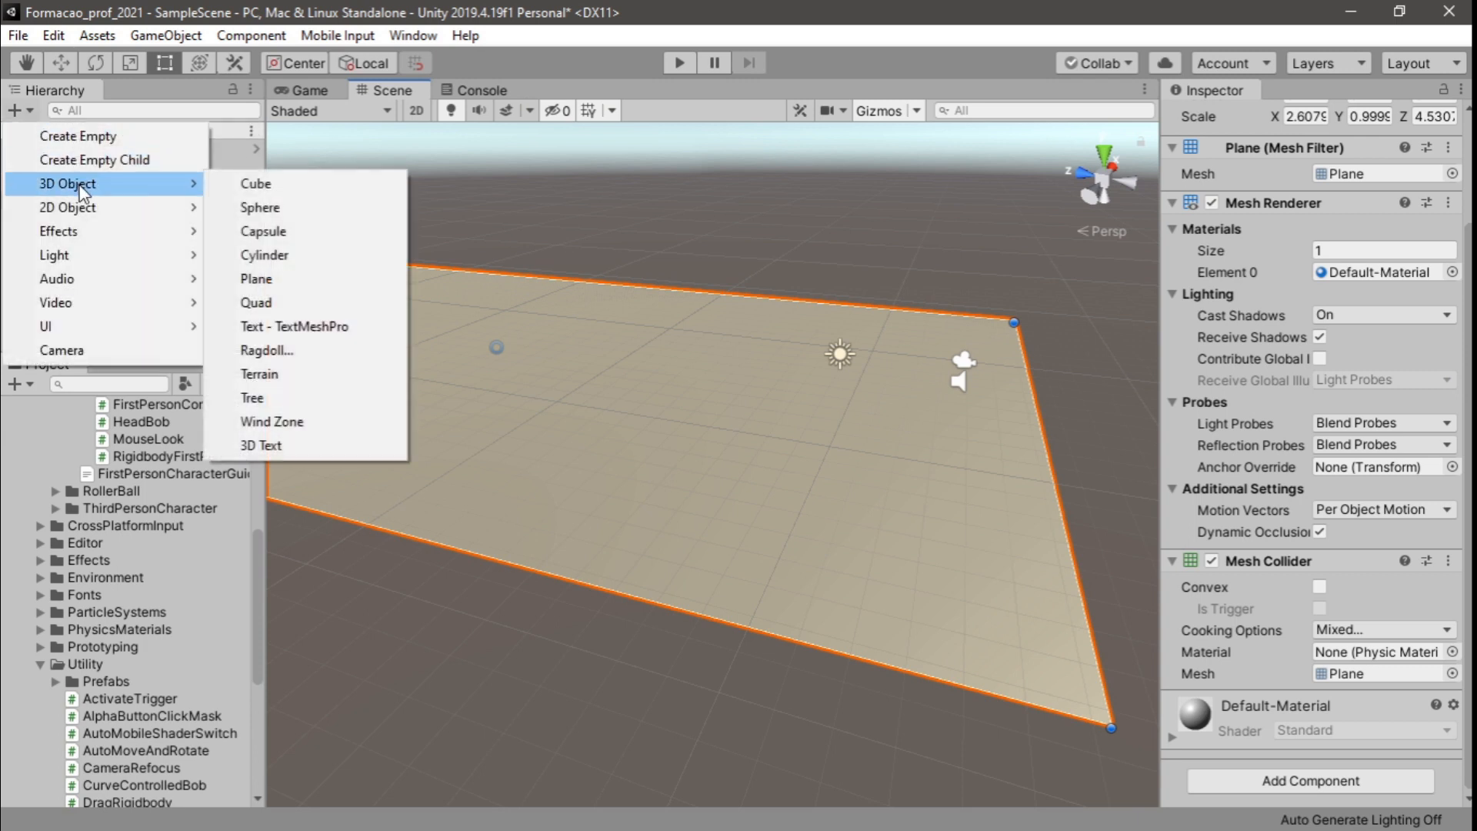
left_click(256, 183)
key("f")
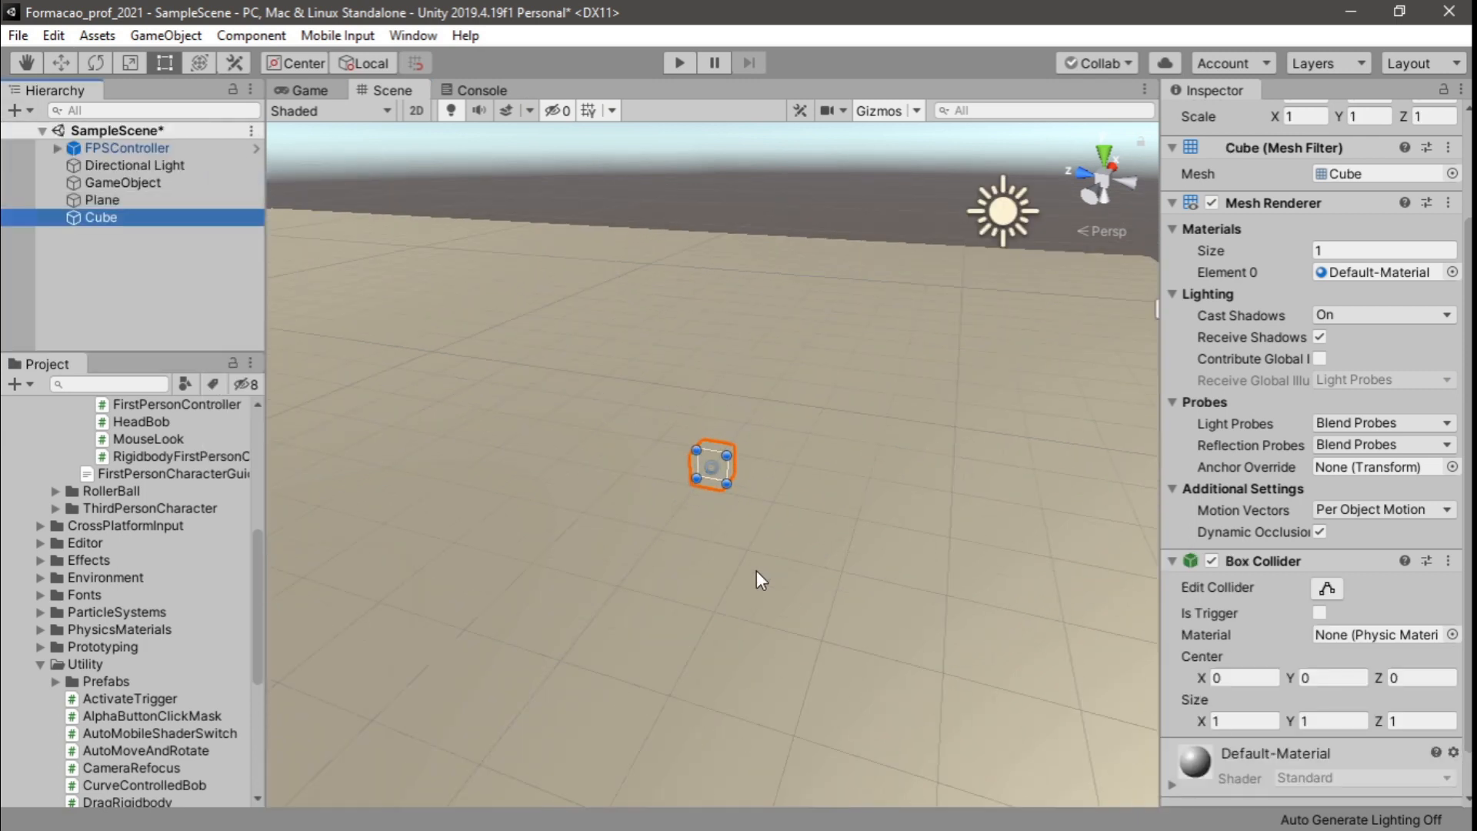
Switch to the Move tool and set the cube's position to X 0, Y 0, Z 0
left_click(61, 63)
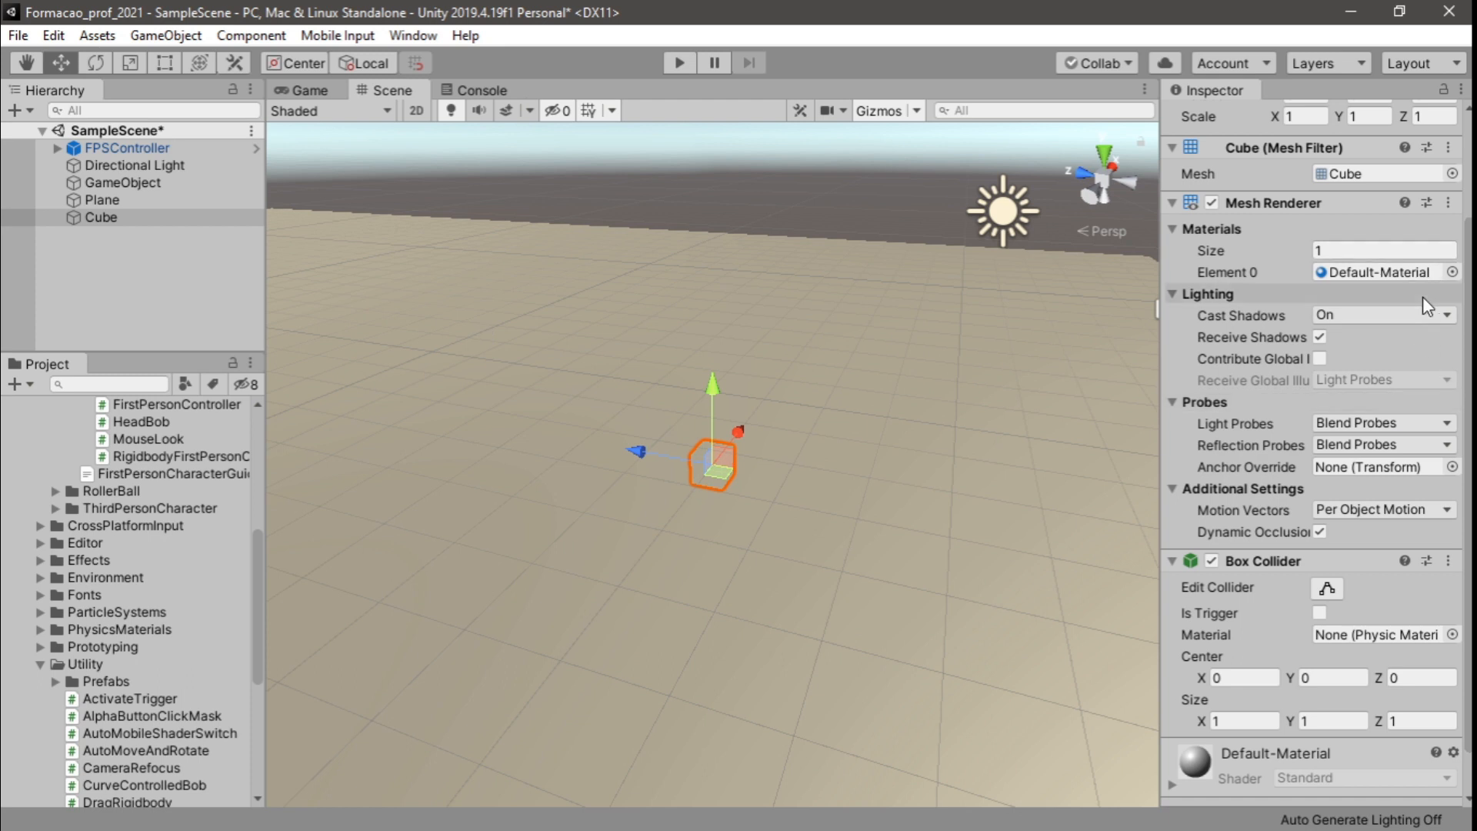
scroll(1423, 296, "up", 3)
left_click(1305, 203)
type("0")
left_click(1378, 201)
type("0")
left_click(1434, 202)
type("0")
scroll(875, 404, "down", 3)
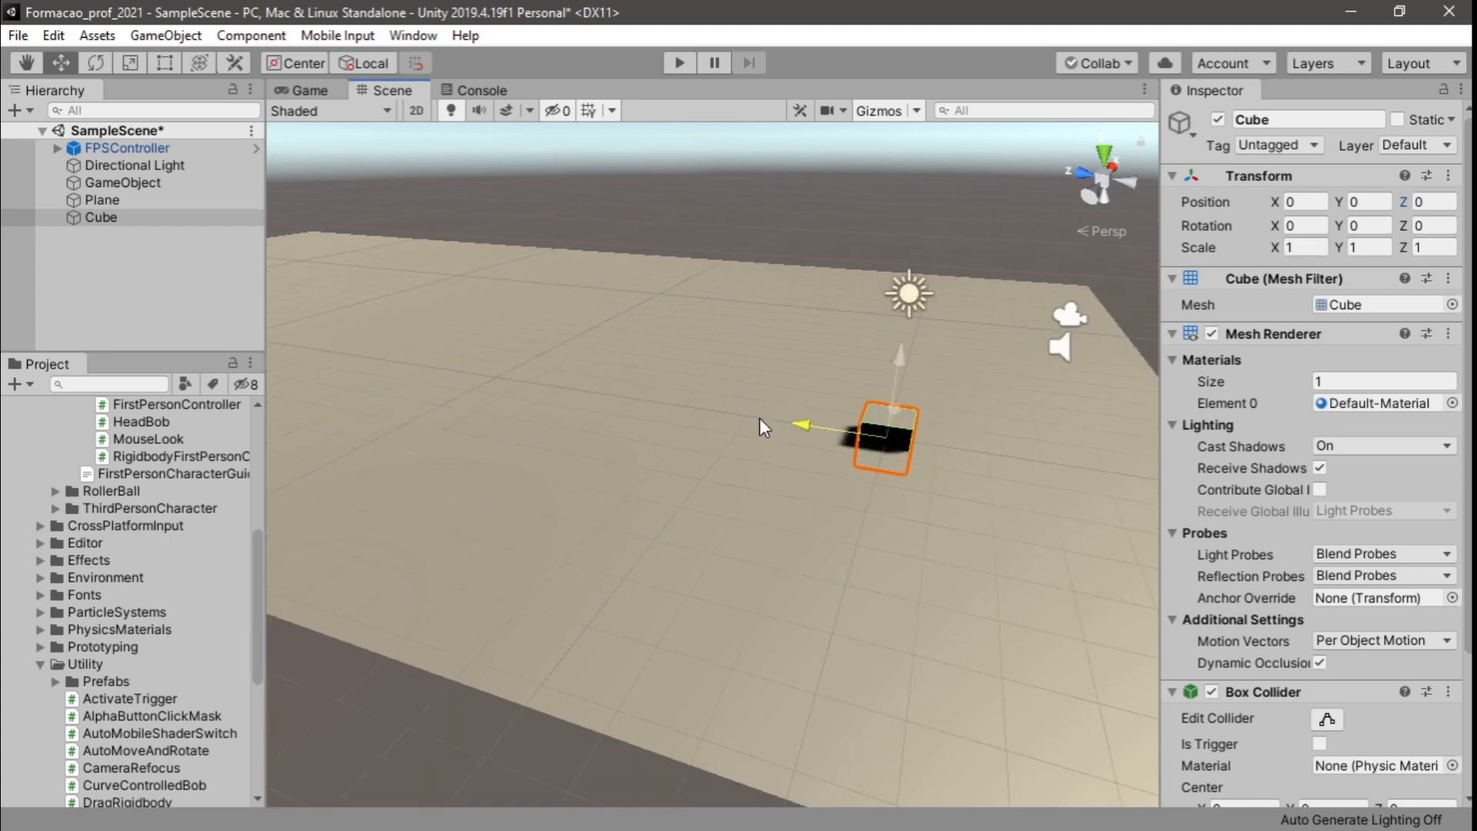
Move the cube along Z to 2.87 and raise it to Y 0.5 so it rests on the plane
left_click_drag(759, 424, 638, 407)
left_click_drag(750, 320, 752, 317)
scroll(856, 423, "up", 5)
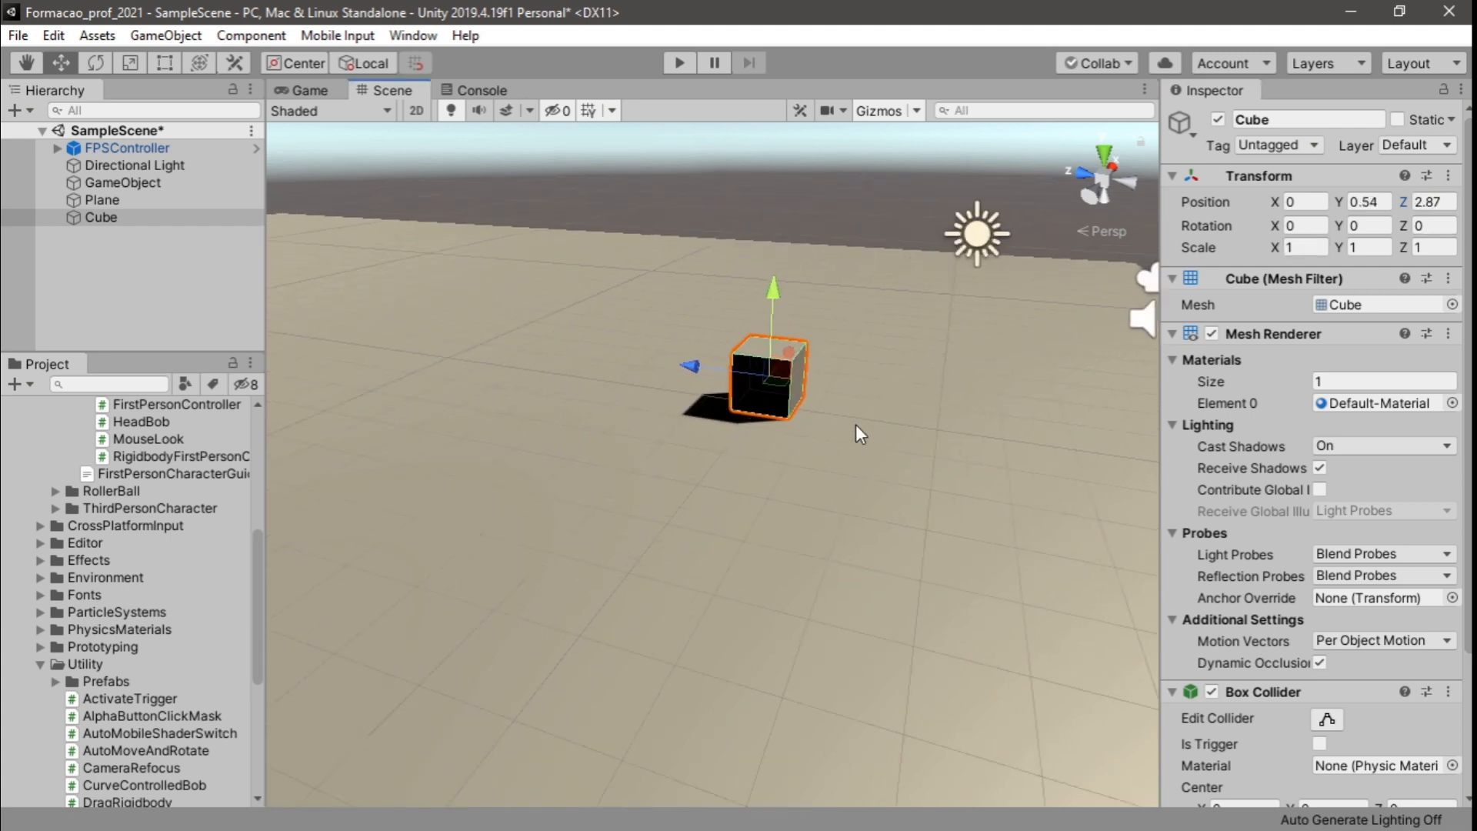
right_click_drag(855, 423, 847, 442)
middle_click_drag(847, 441, 604, 385)
right_click_drag(873, 477, 755, 418)
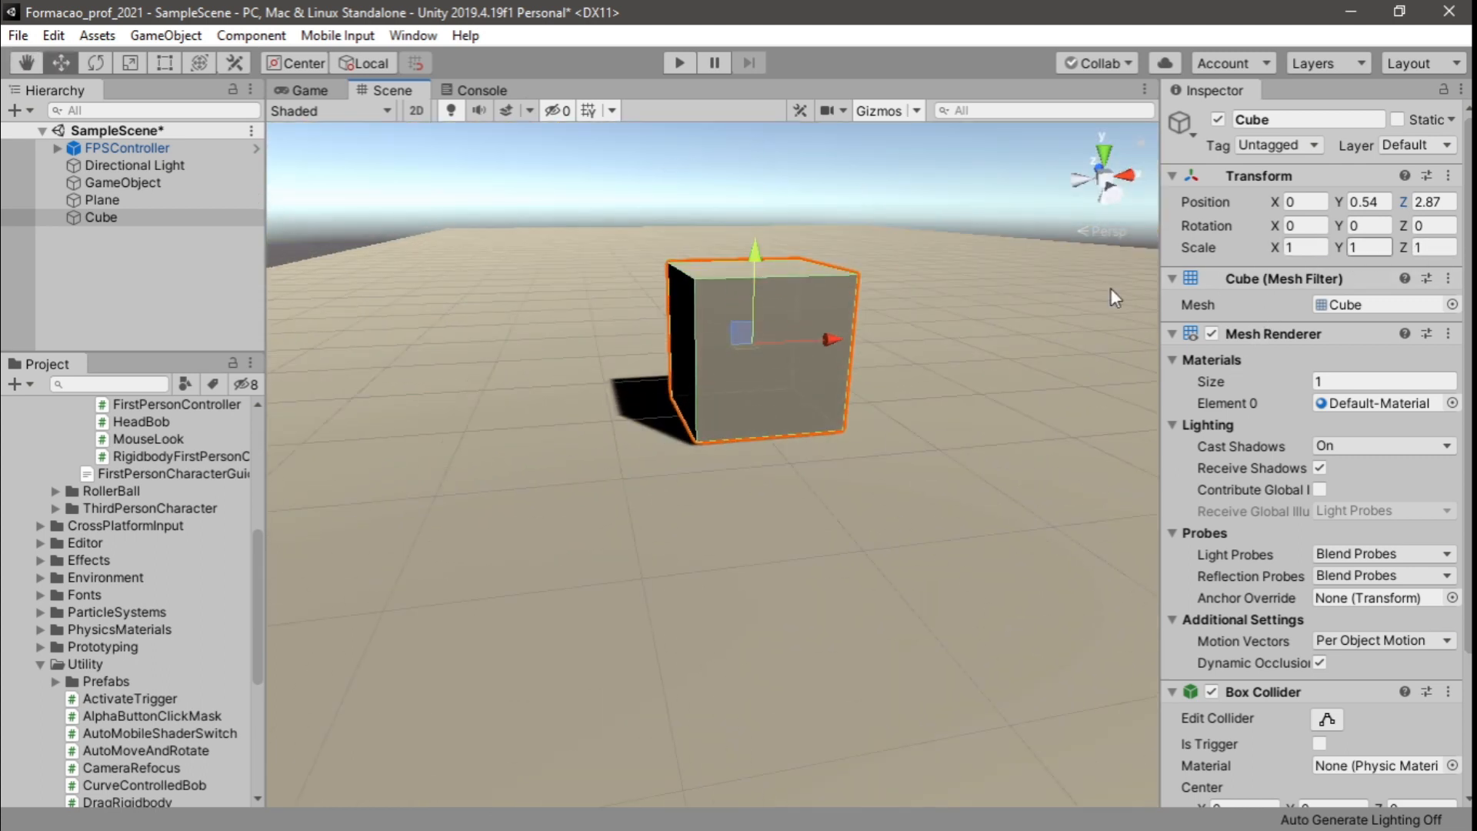
left_click_drag(760, 255, 765, 262)
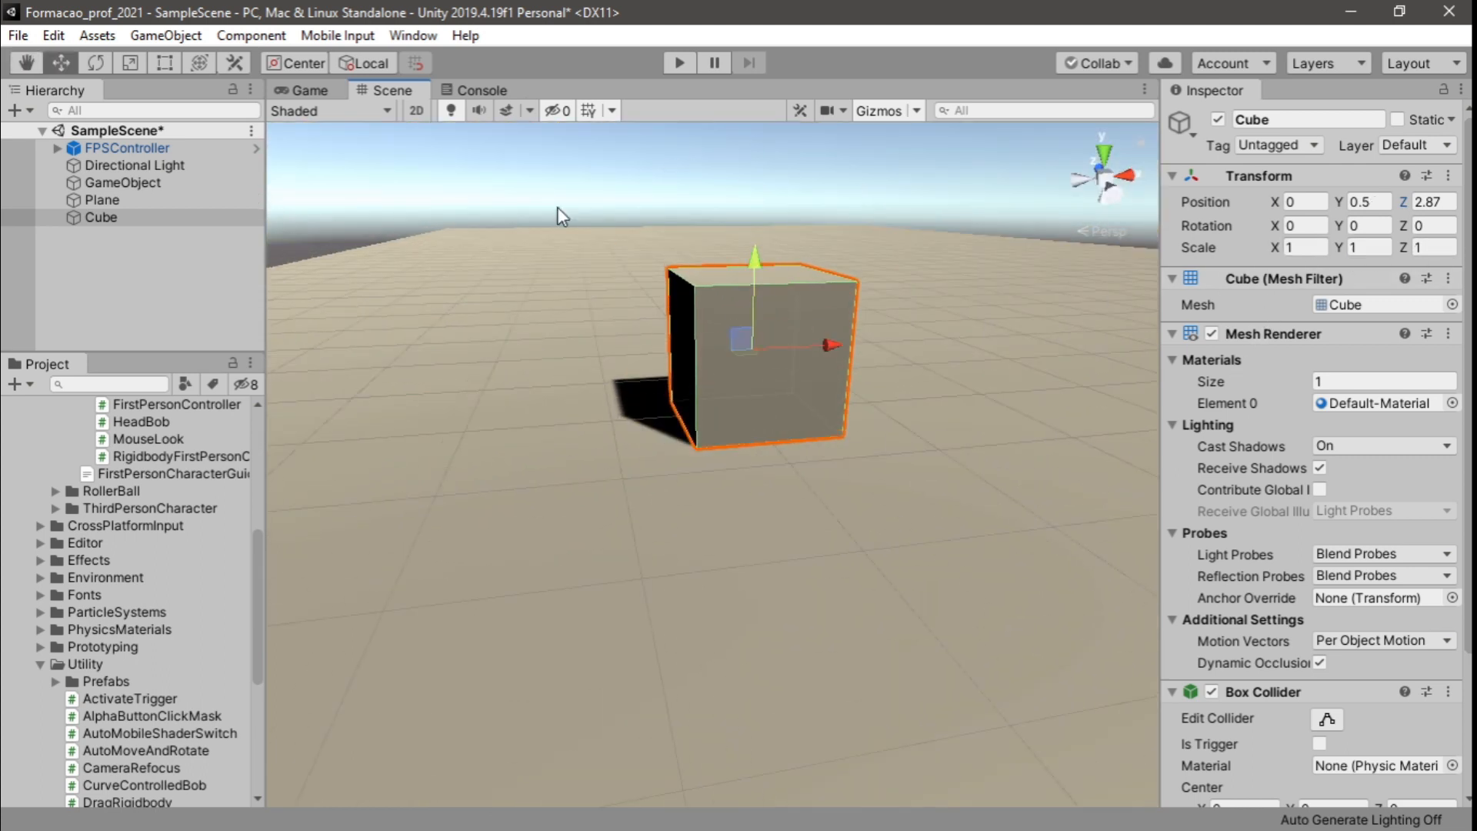
Run the game, walk the first-person character around the plane and the cube, and stop the game
left_click(687, 60)
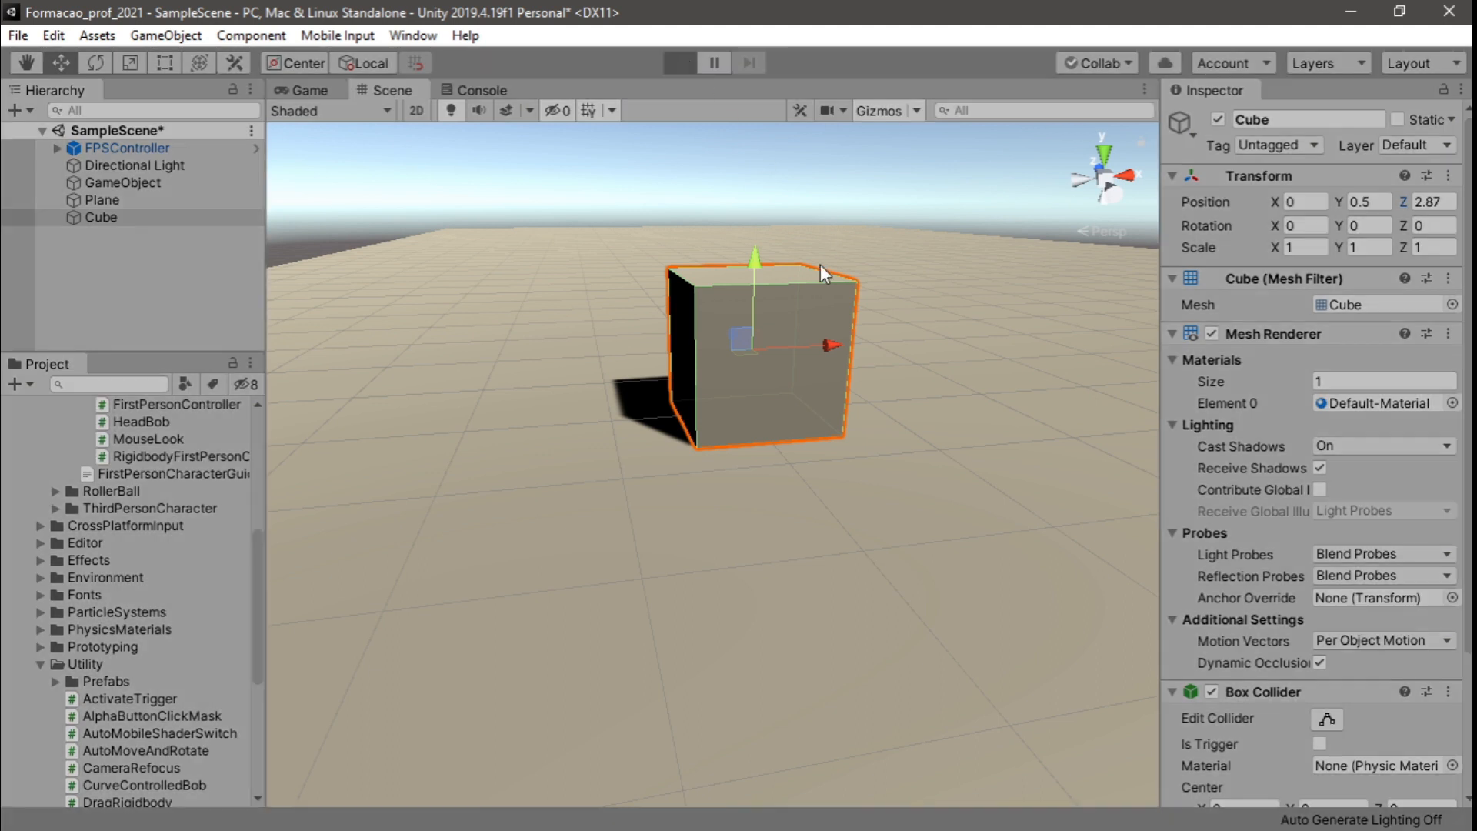
key("w")
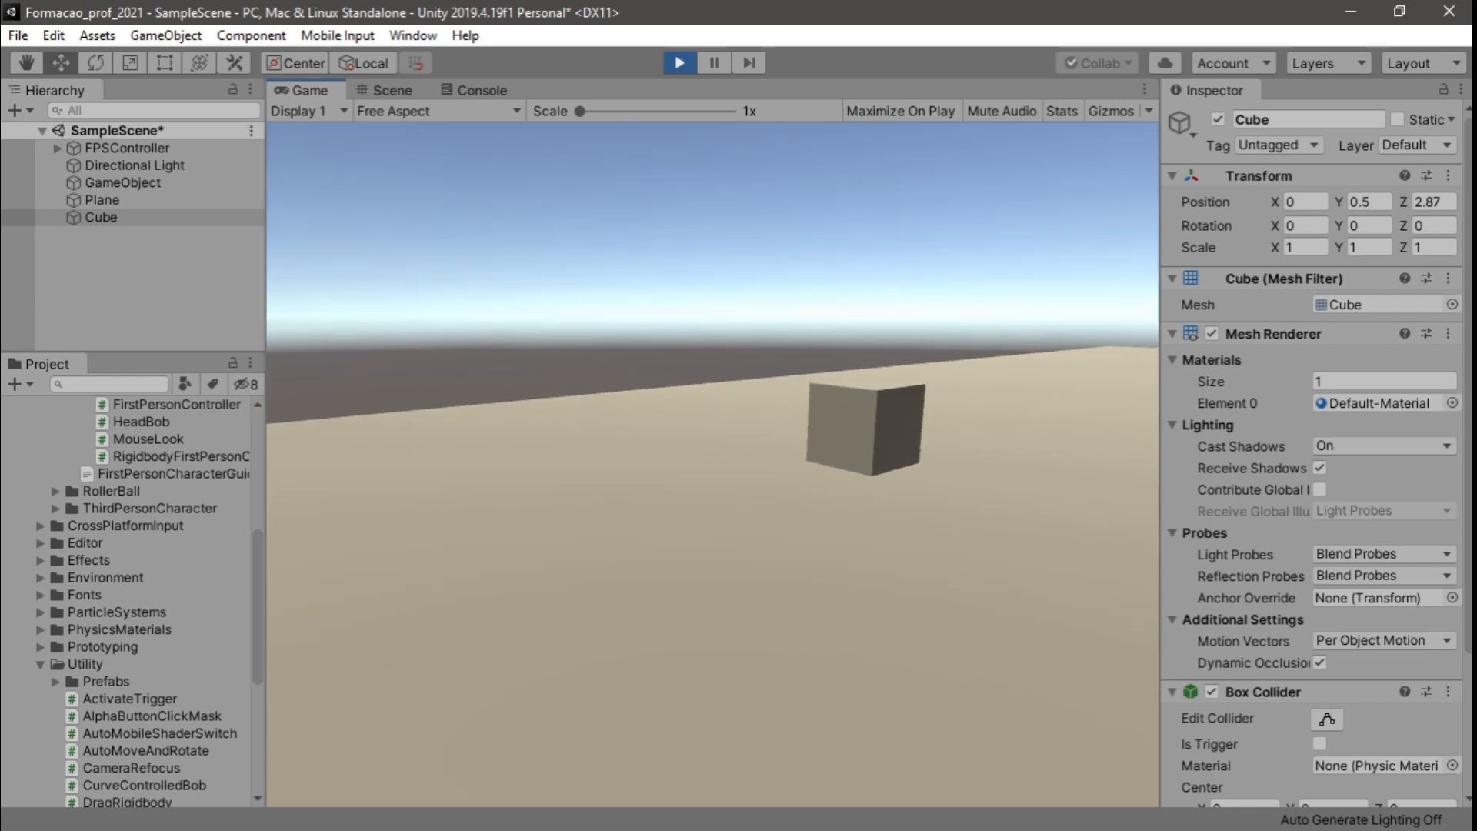
key("w")
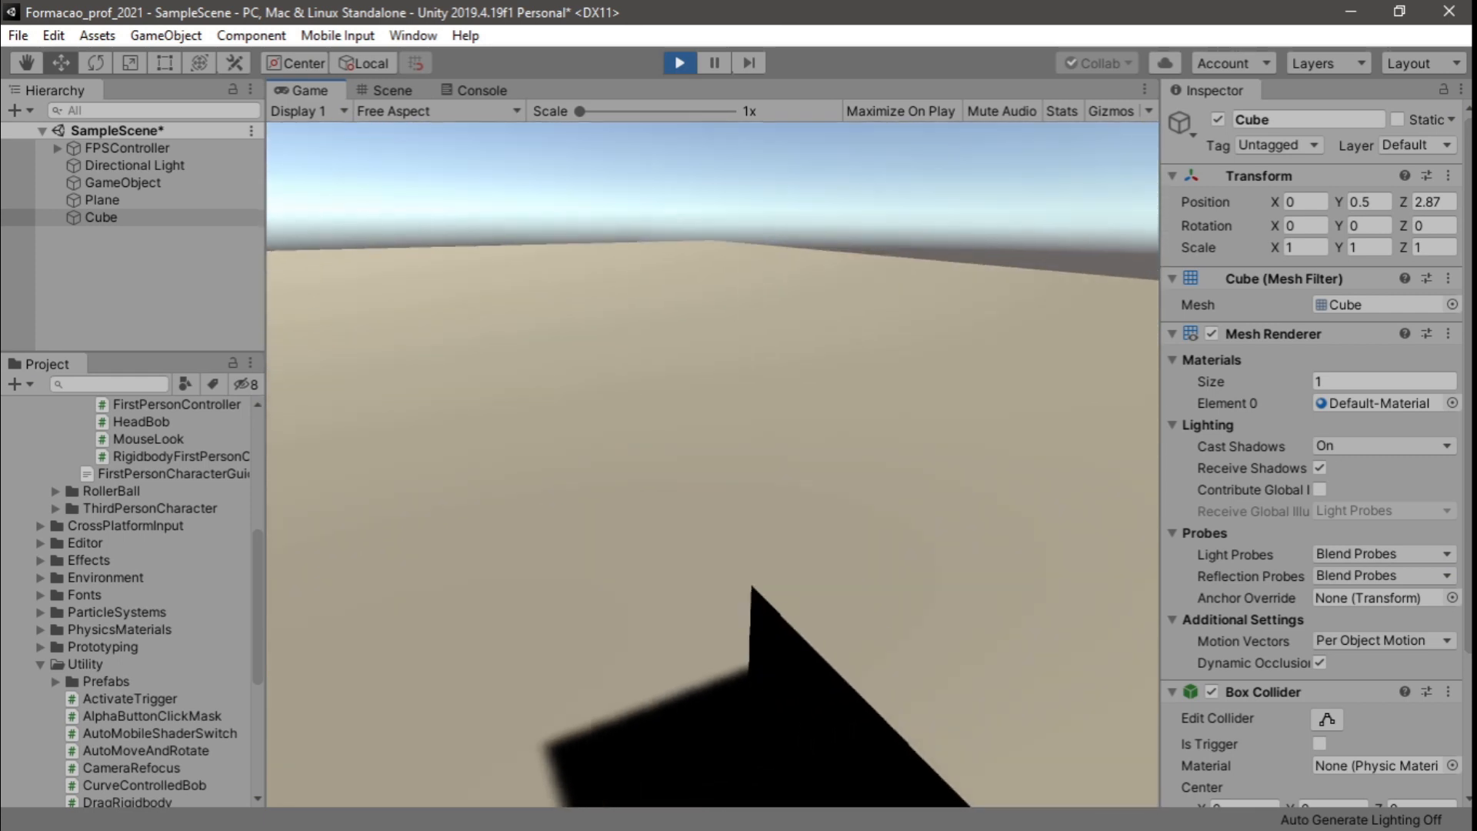
key("w")
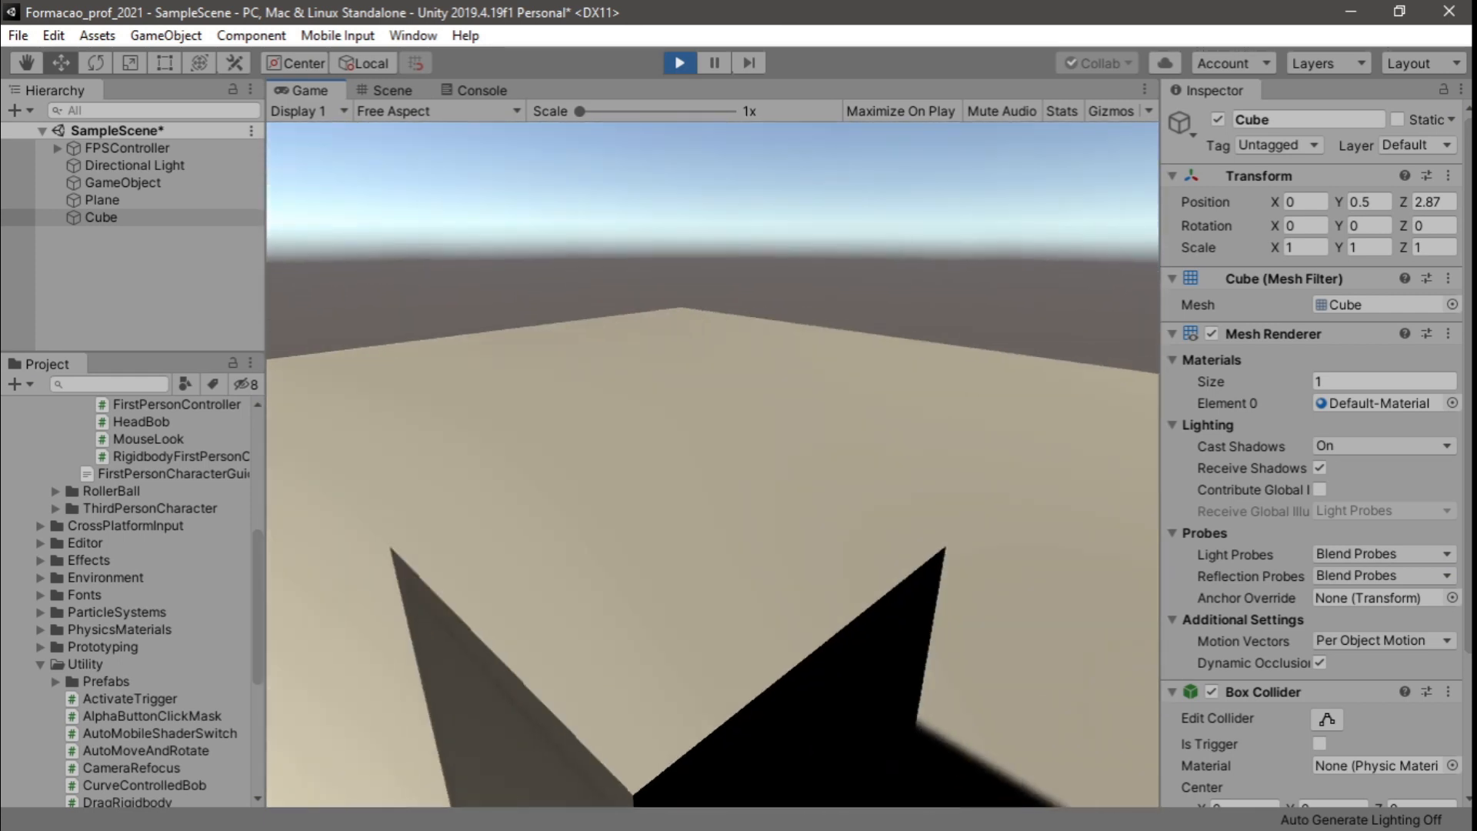
key("w")
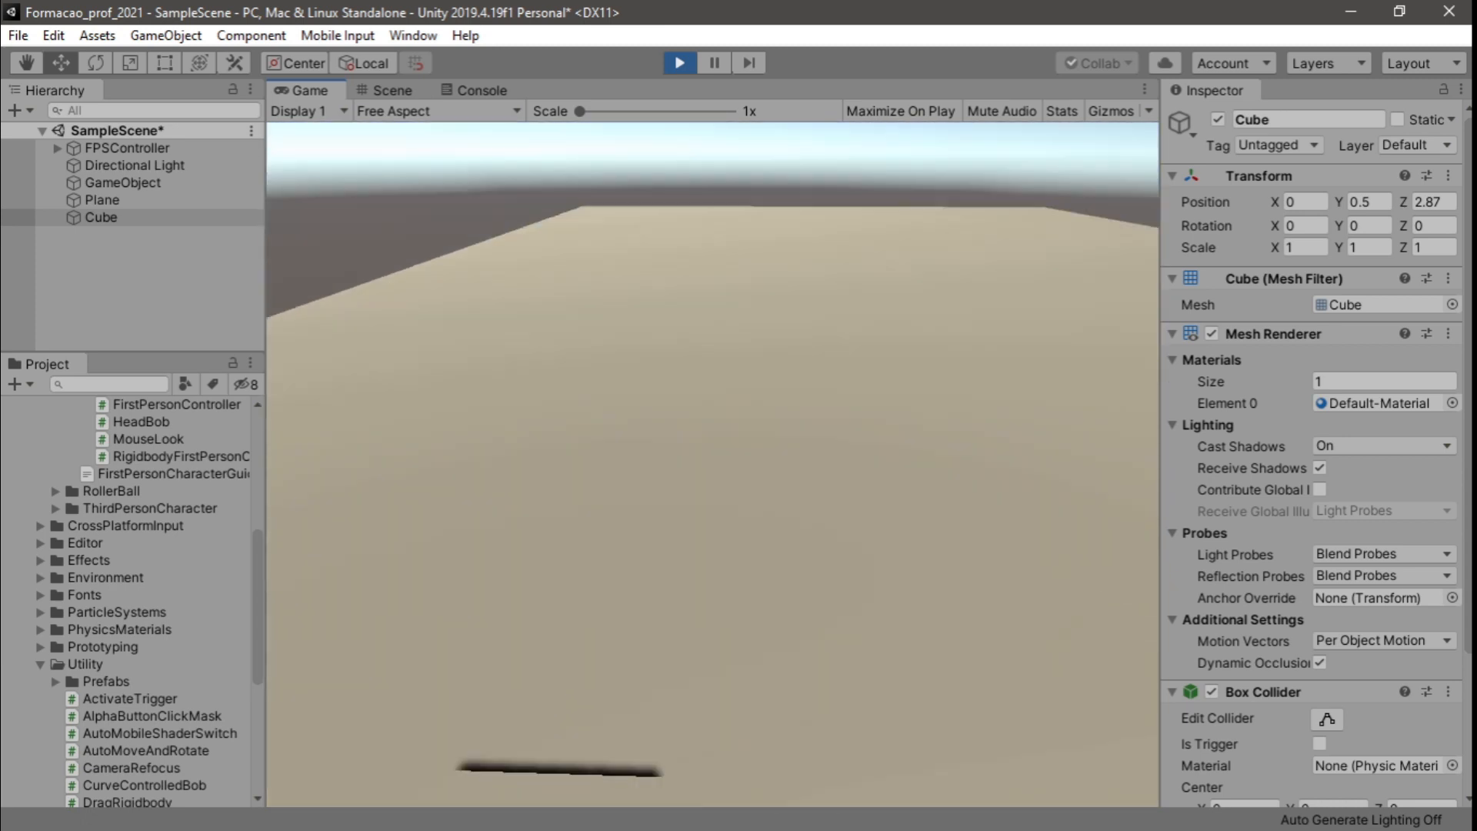
key("w")
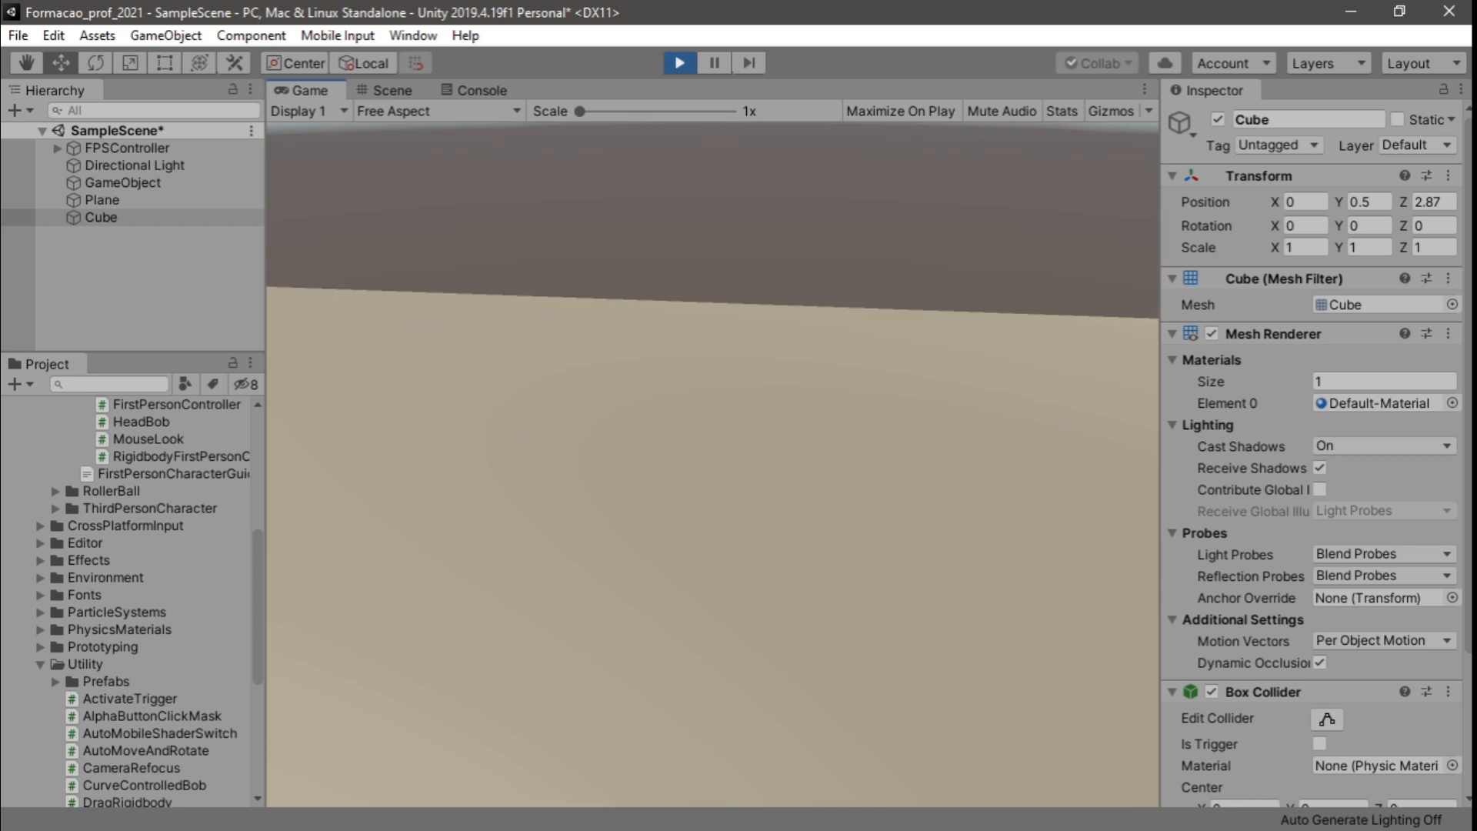
key("Escape")
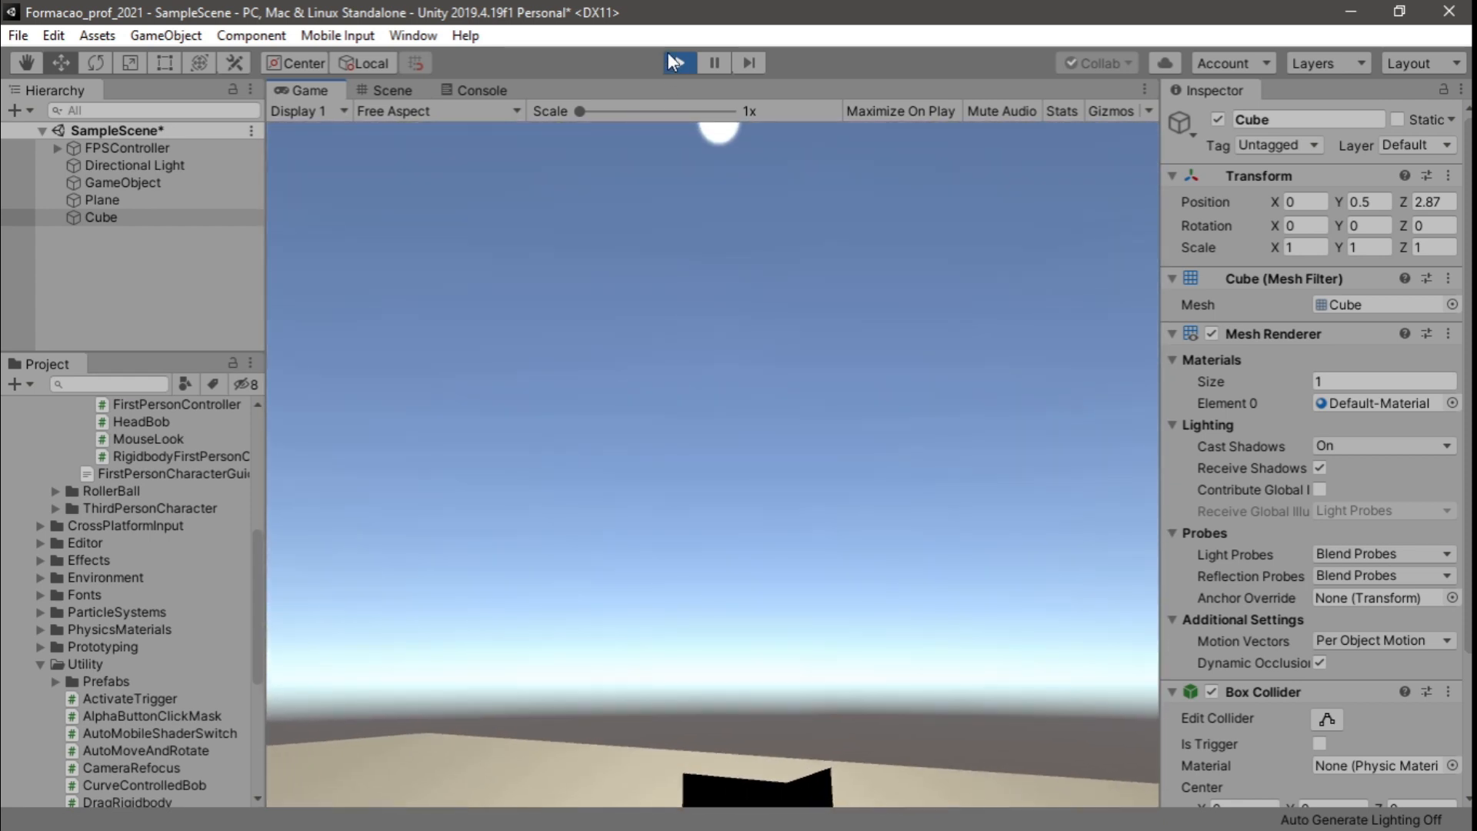
left_click(679, 62)
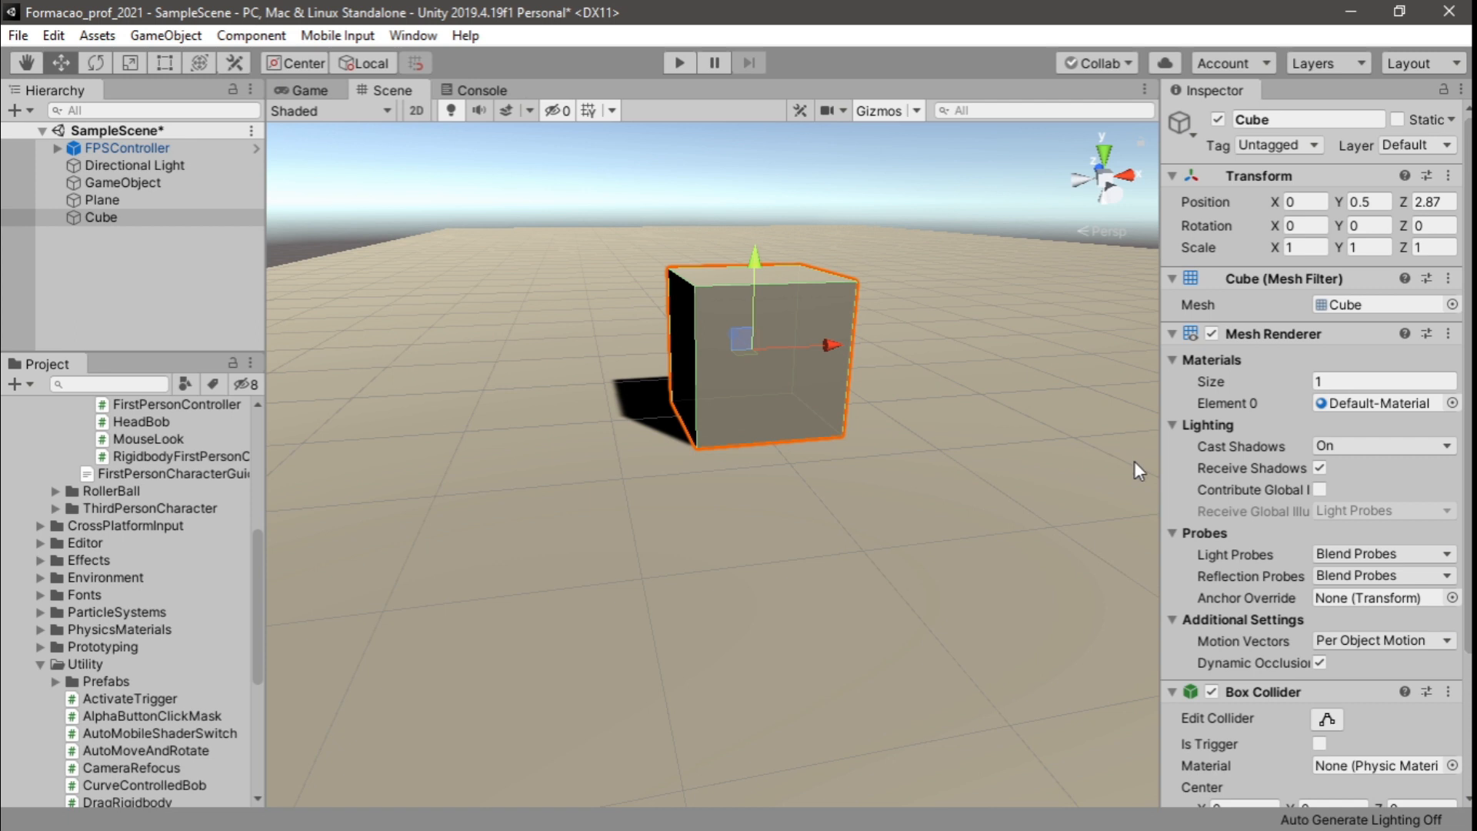
Examine the cube's Box Collider settings and expand its Default-Material properties
scroll(1072, 352, "up", 4)
scroll(923, 377, "down", 6)
right_click_drag(799, 423, 850, 524)
middle_click_drag(820, 500, 1189, 538)
scroll(1257, 511, "down", 5)
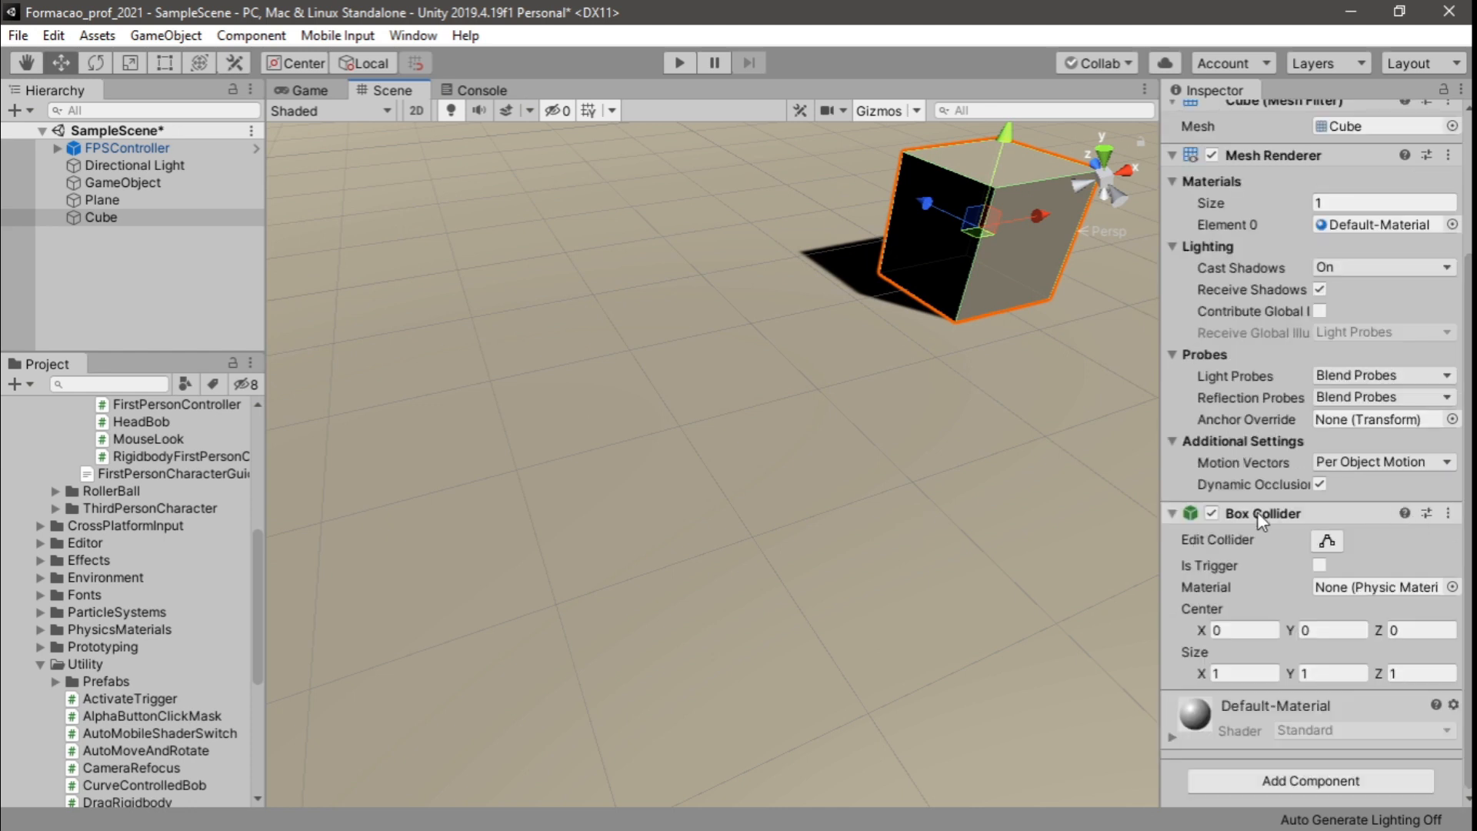
left_click(1171, 737)
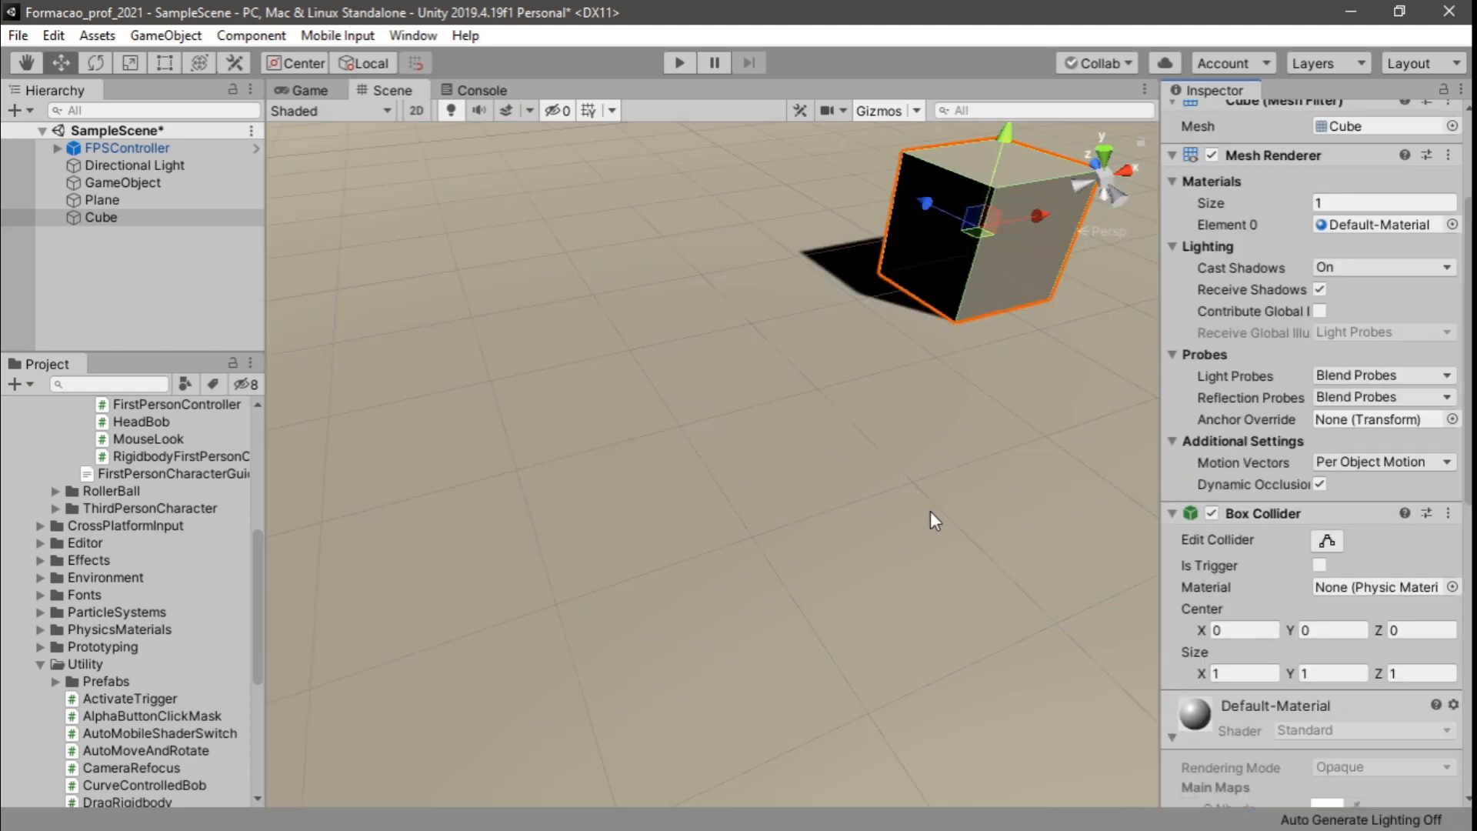
Look through the cube's Default-Material properties, from the main maps down to the advanced options
scroll(1345, 719, "down", 10)
scroll(1286, 572, "up", 7)
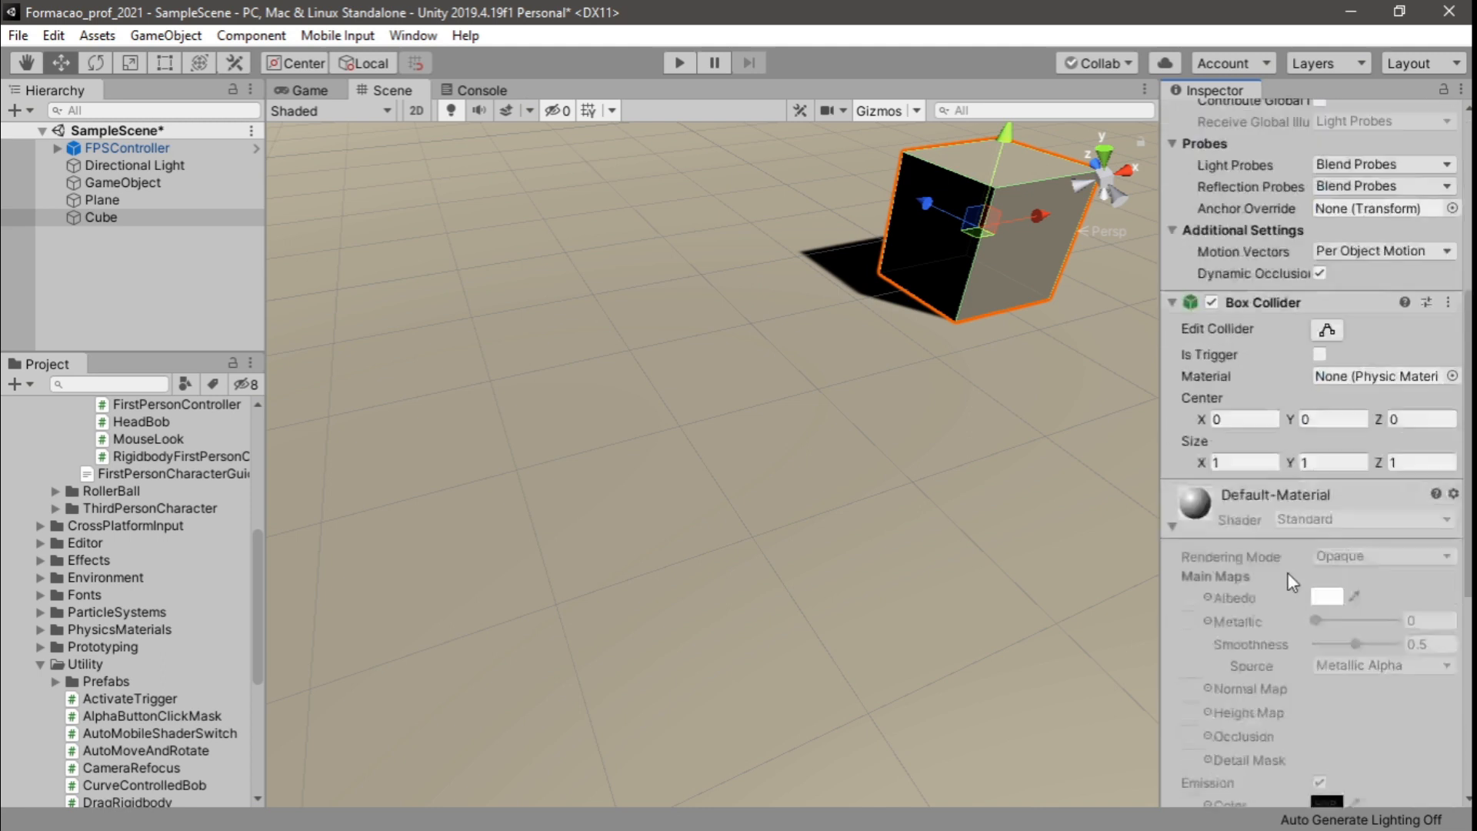
scroll(1249, 488, "down", 8)
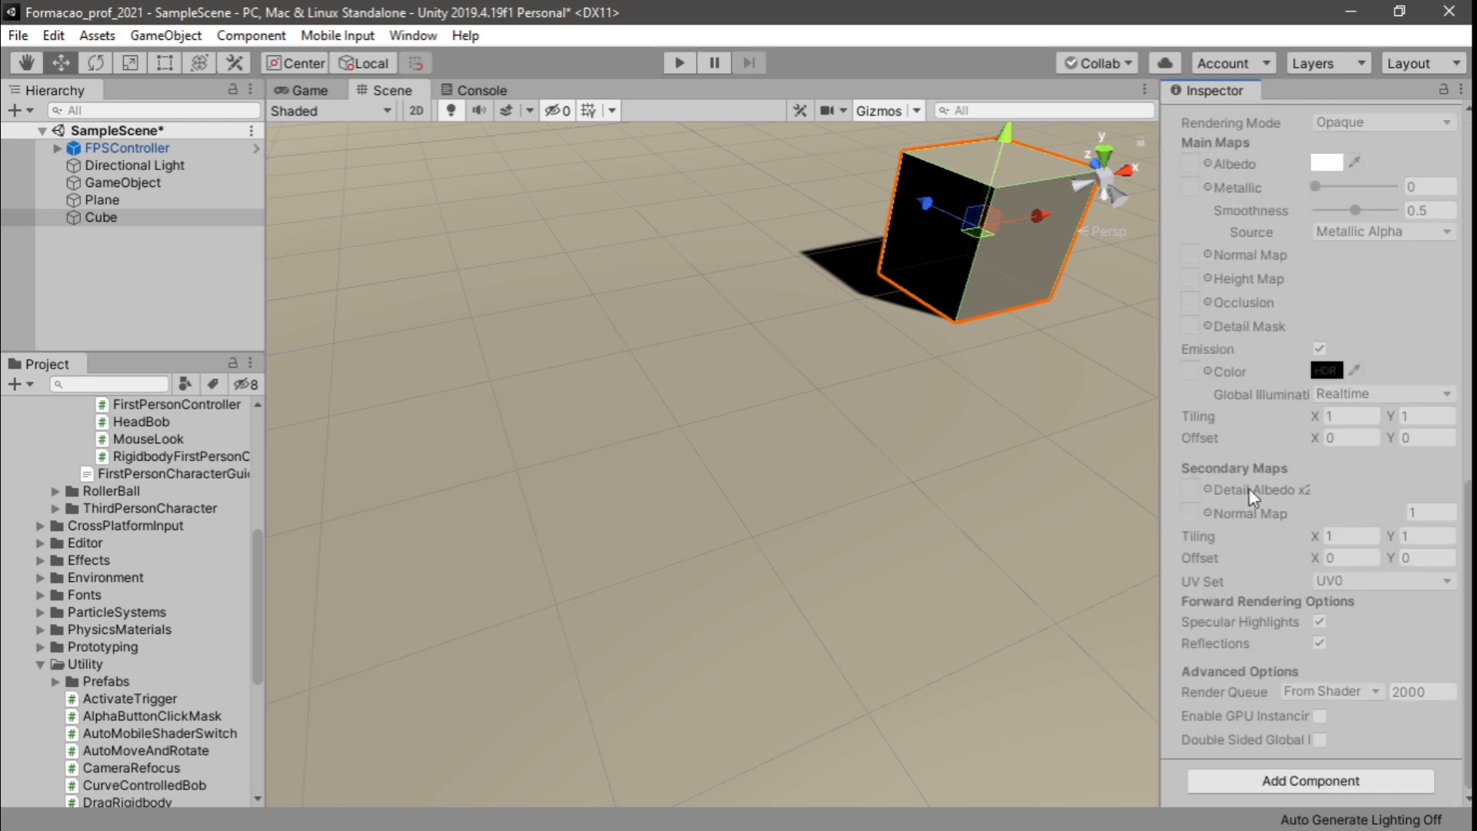
Collapse the Utility, Standard Assets, Scenes and Art folders in the project's asset tree
left_click(40, 661)
scroll(46, 564, "up", 5)
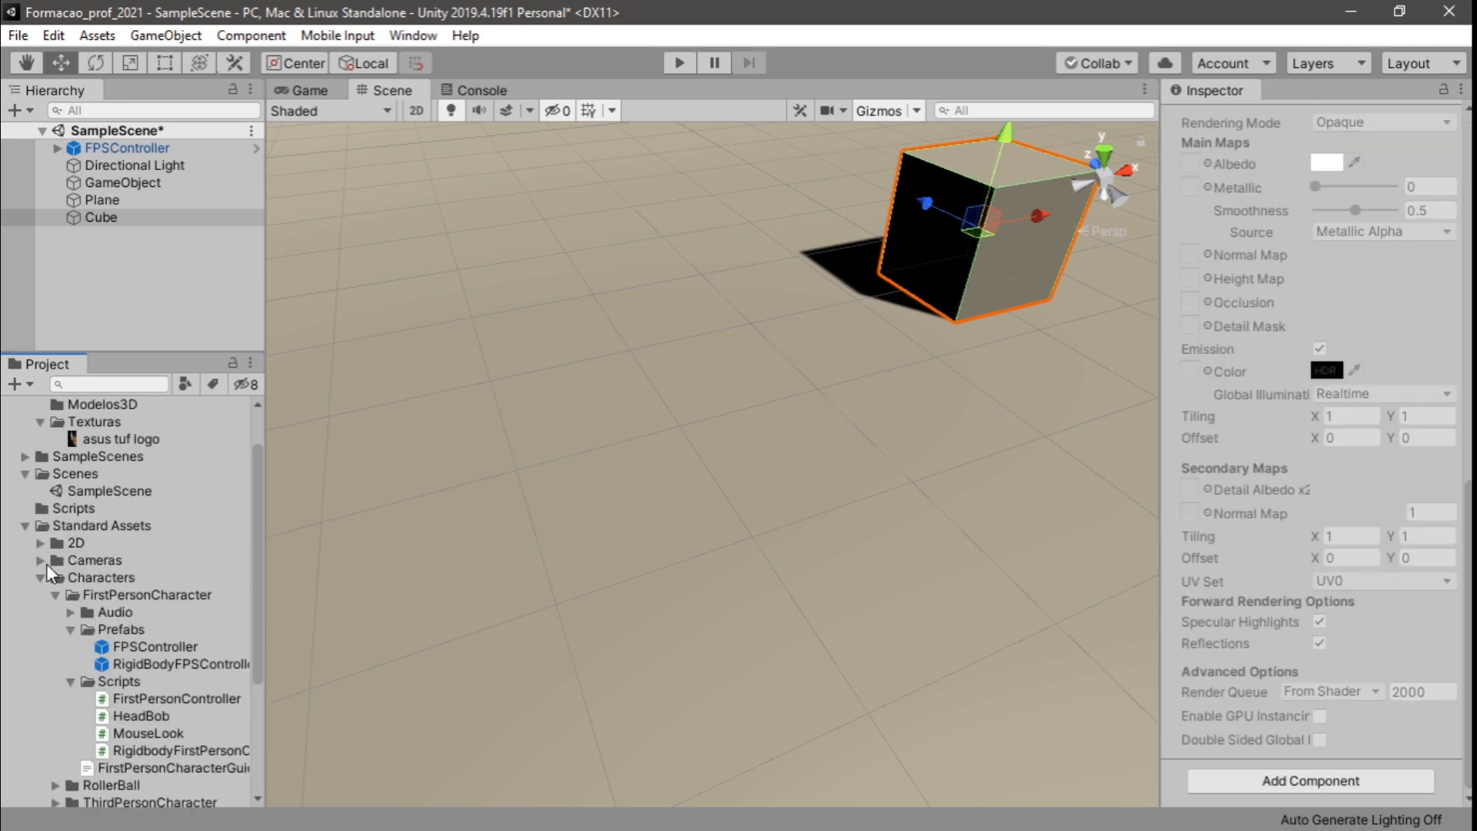
left_click(27, 525)
left_click(31, 529)
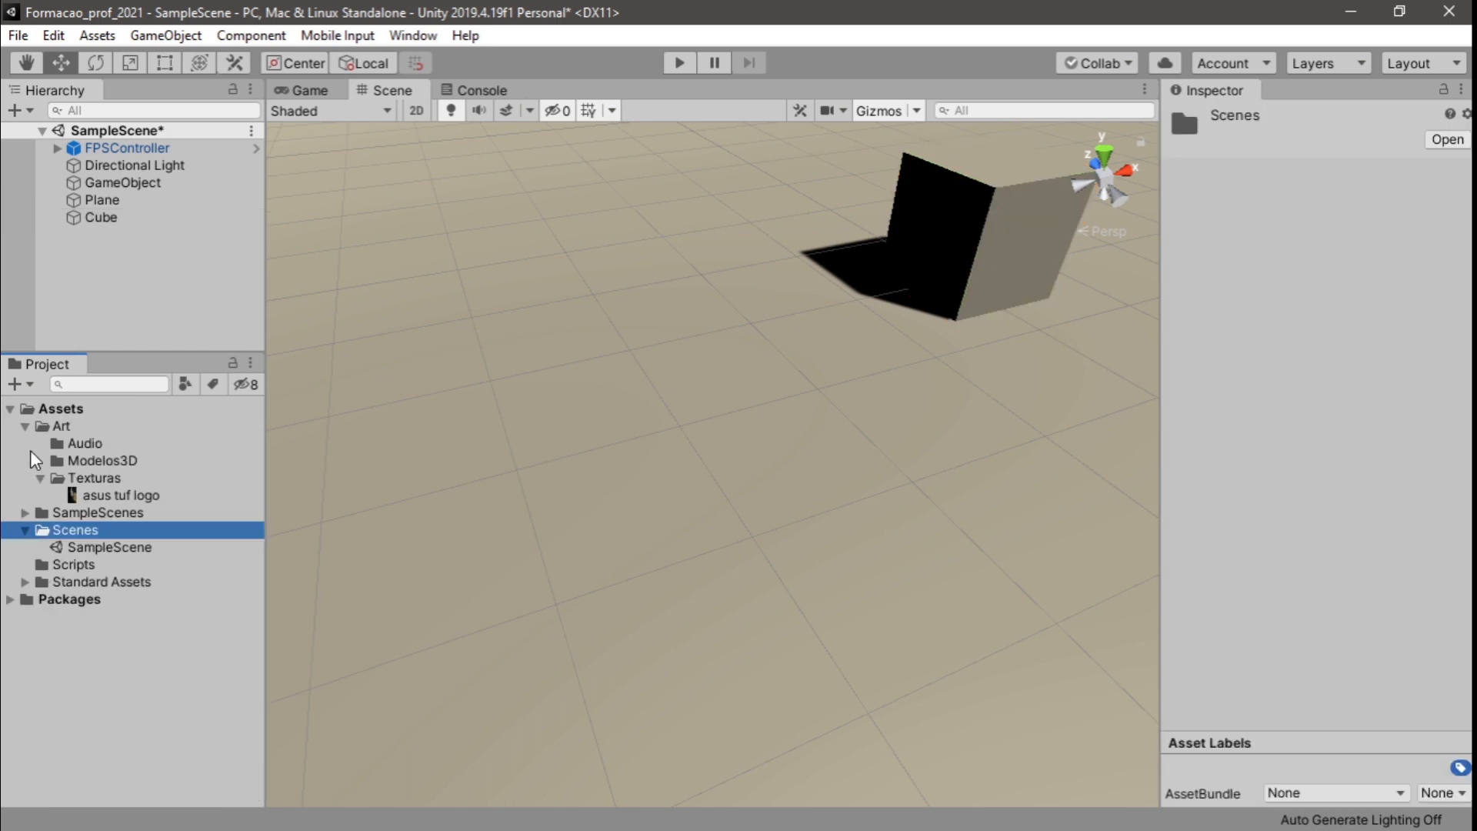
left_click(30, 426)
left_click(25, 530)
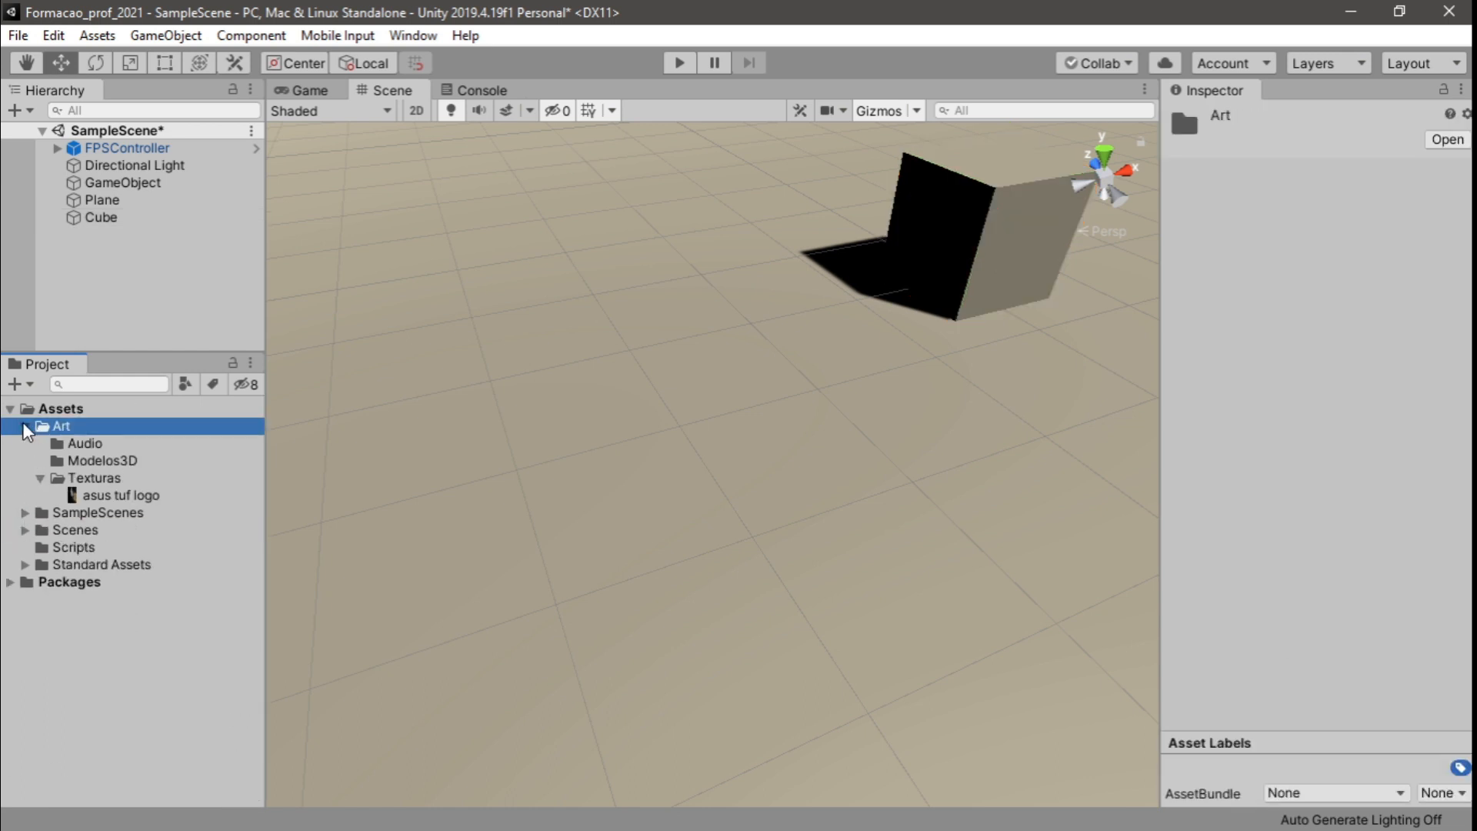
left_click(23, 424)
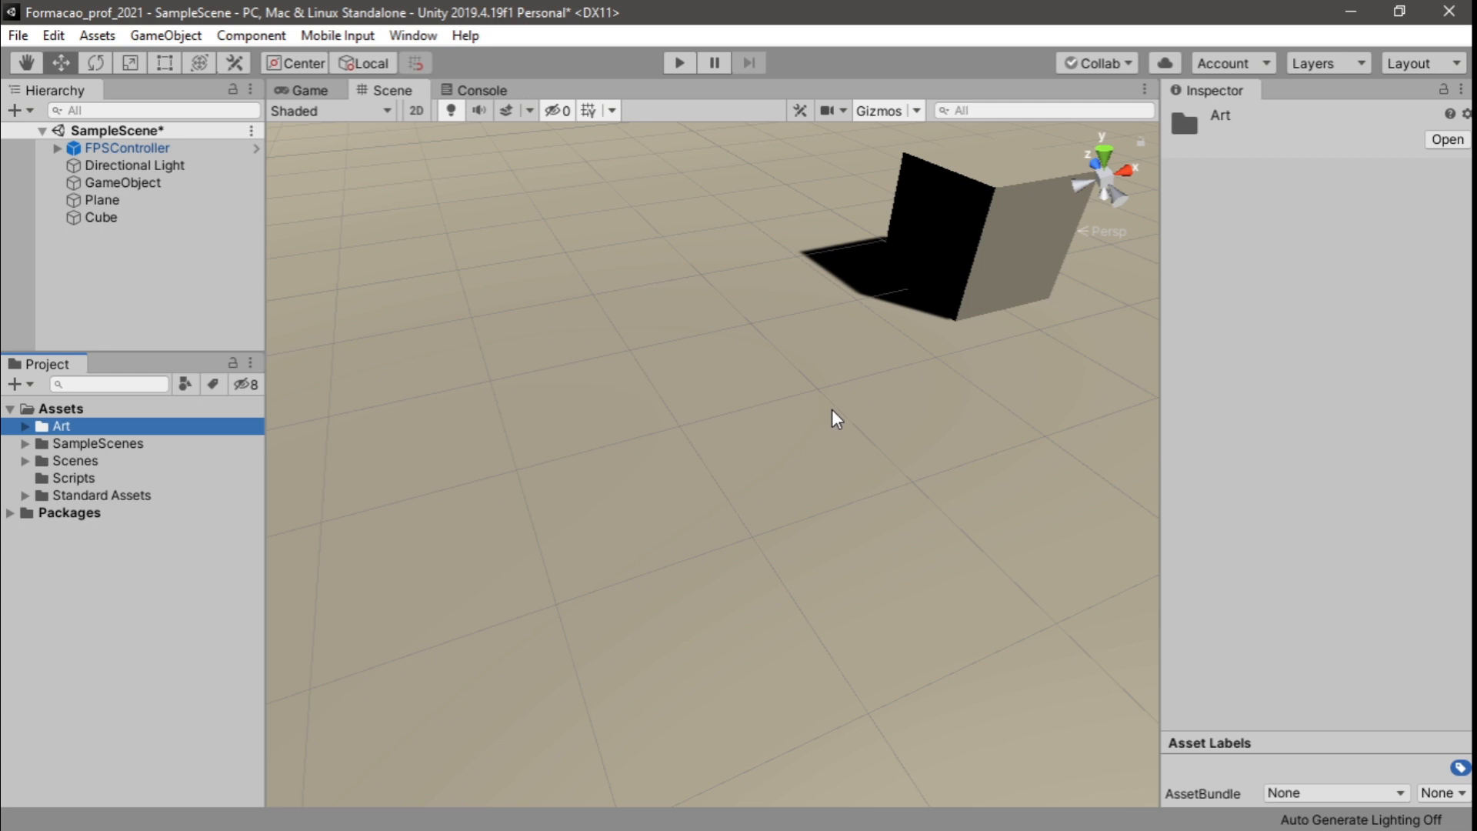
Inspect the lighting on the cube's faces and its shadow on the plane from several angles
right_click_drag(566, 599, 736, 393)
scroll(806, 556, "down", 2)
scroll(874, 556, "up", 3)
scroll(872, 552, "up", 3)
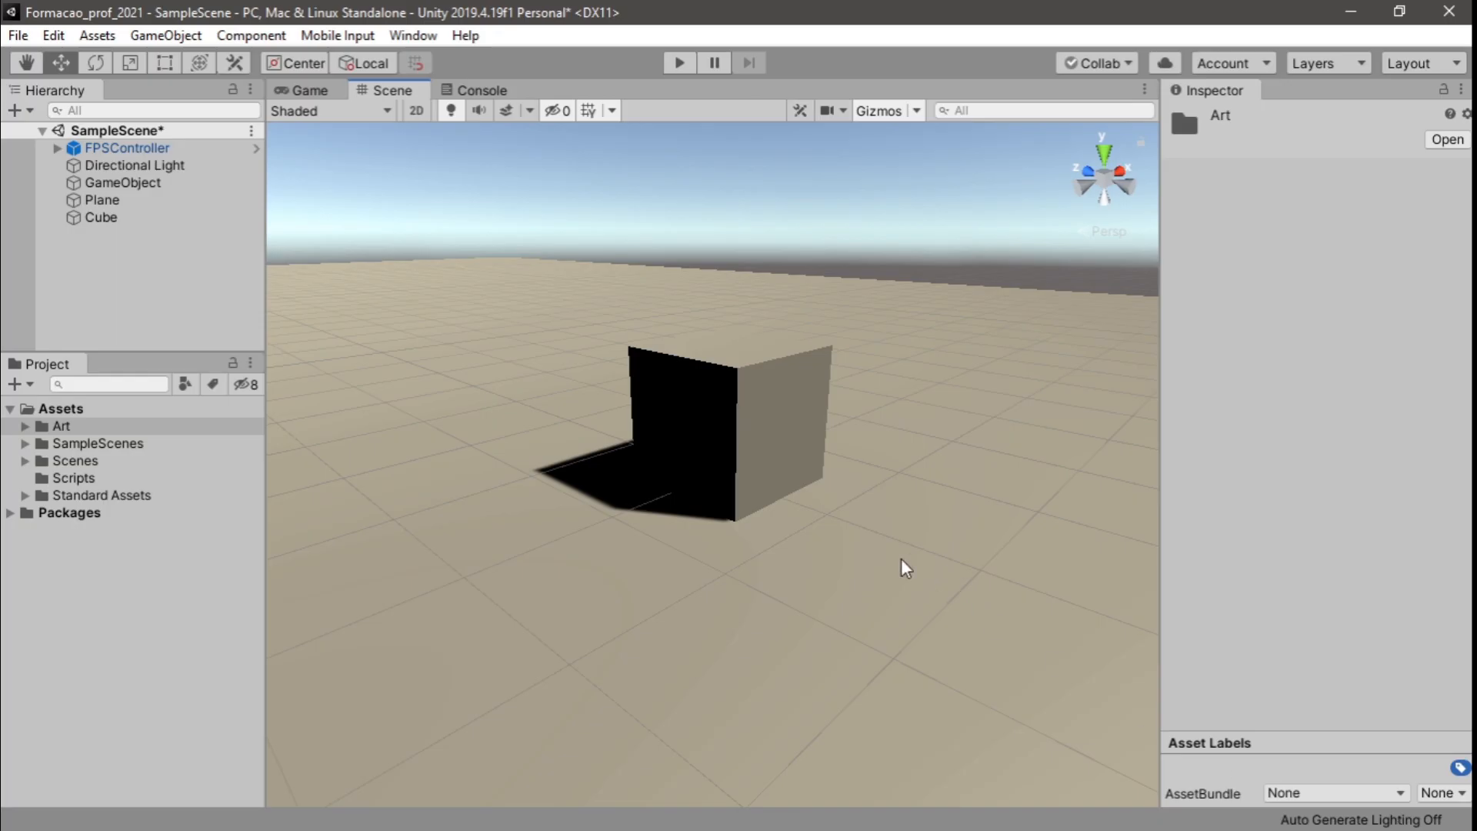
right_click_drag(543, 530, 511, 587)
right_click_drag(805, 506, 867, 523)
scroll(867, 523, "down", 4)
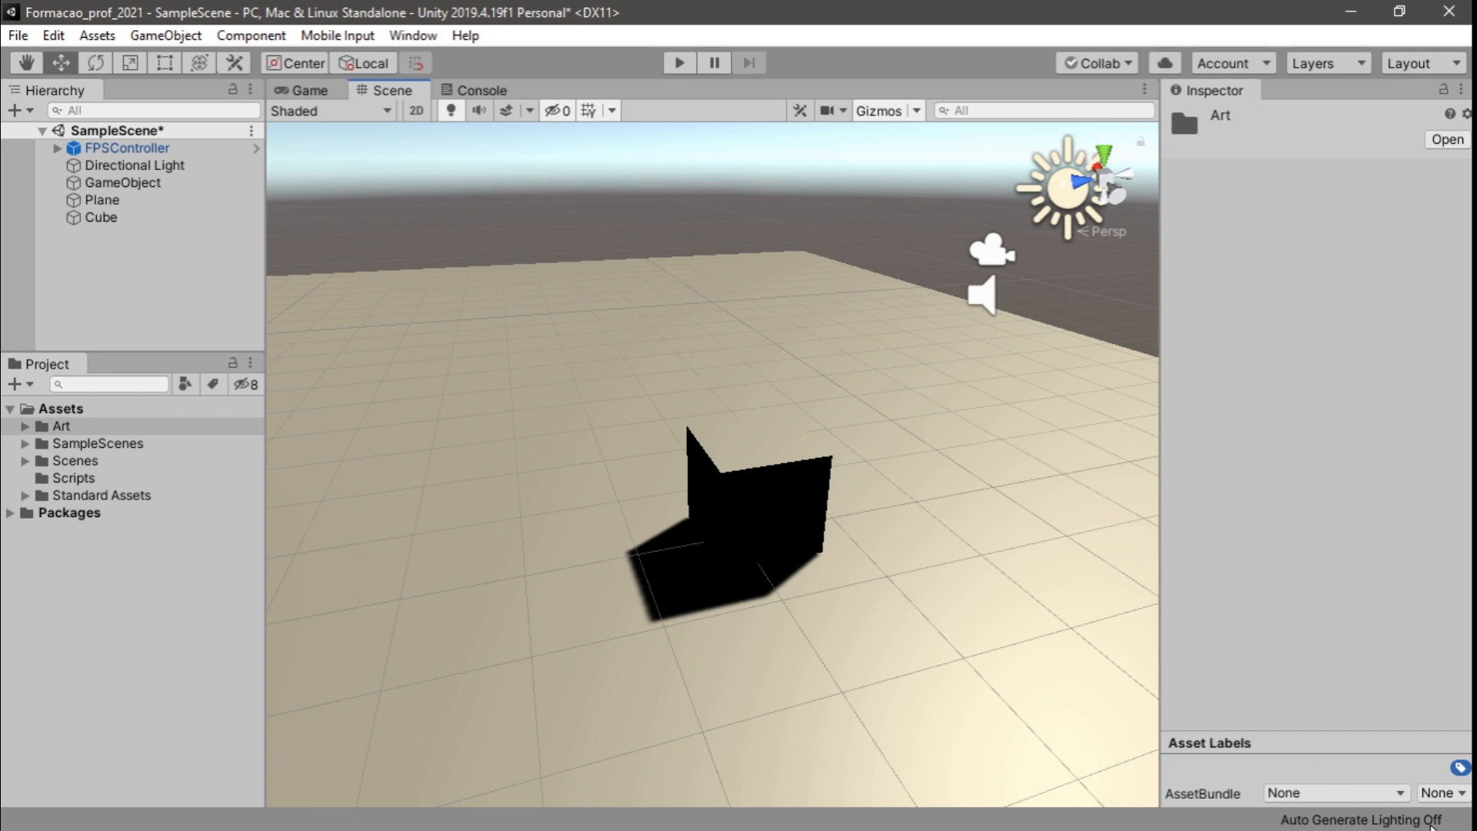
right_click_drag(967, 510, 896, 474)
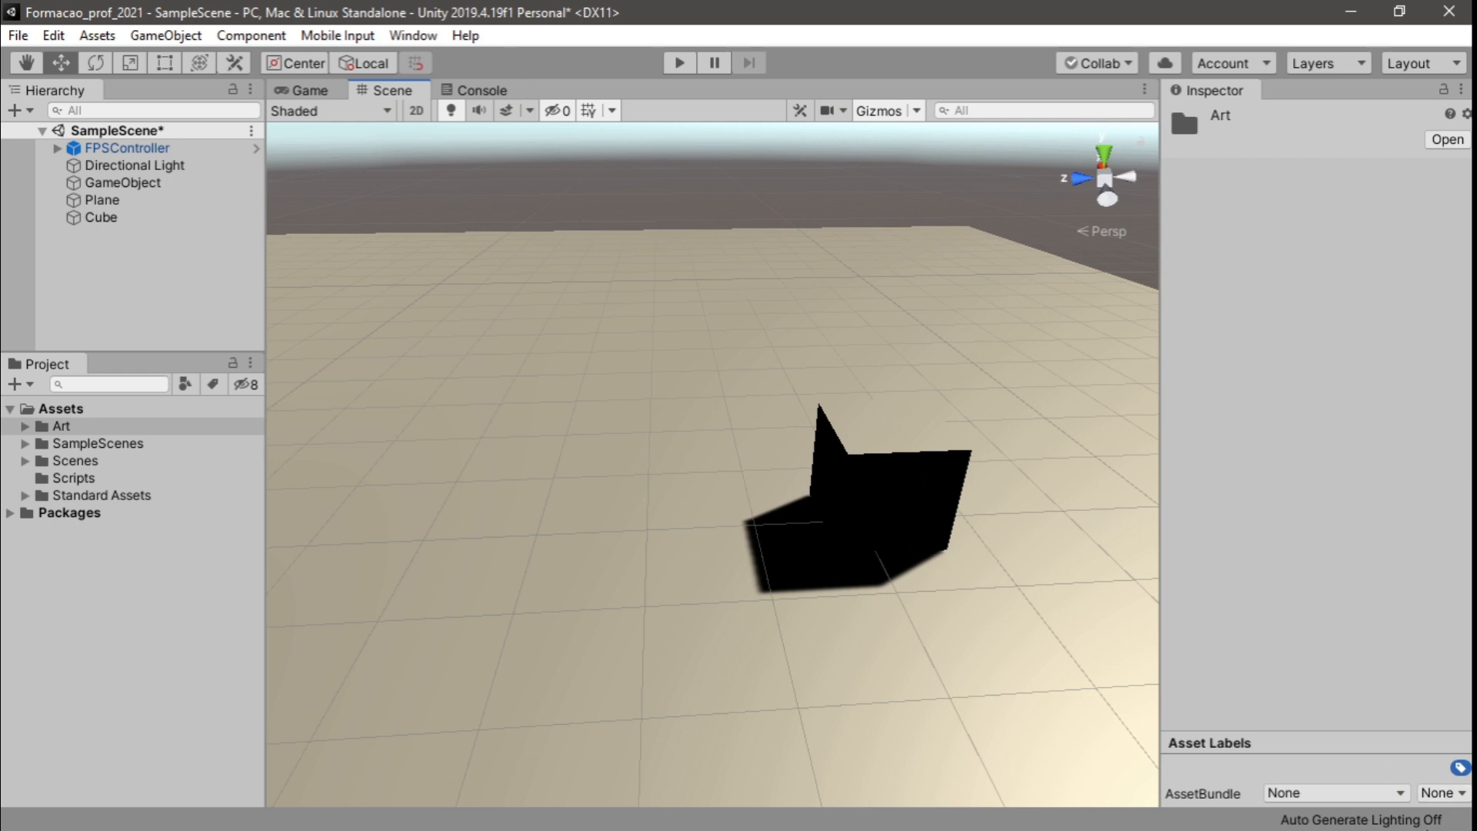
Open the scene's Lighting Settings, generate the lighting with the current options, and close the settings window
left_click(420, 36)
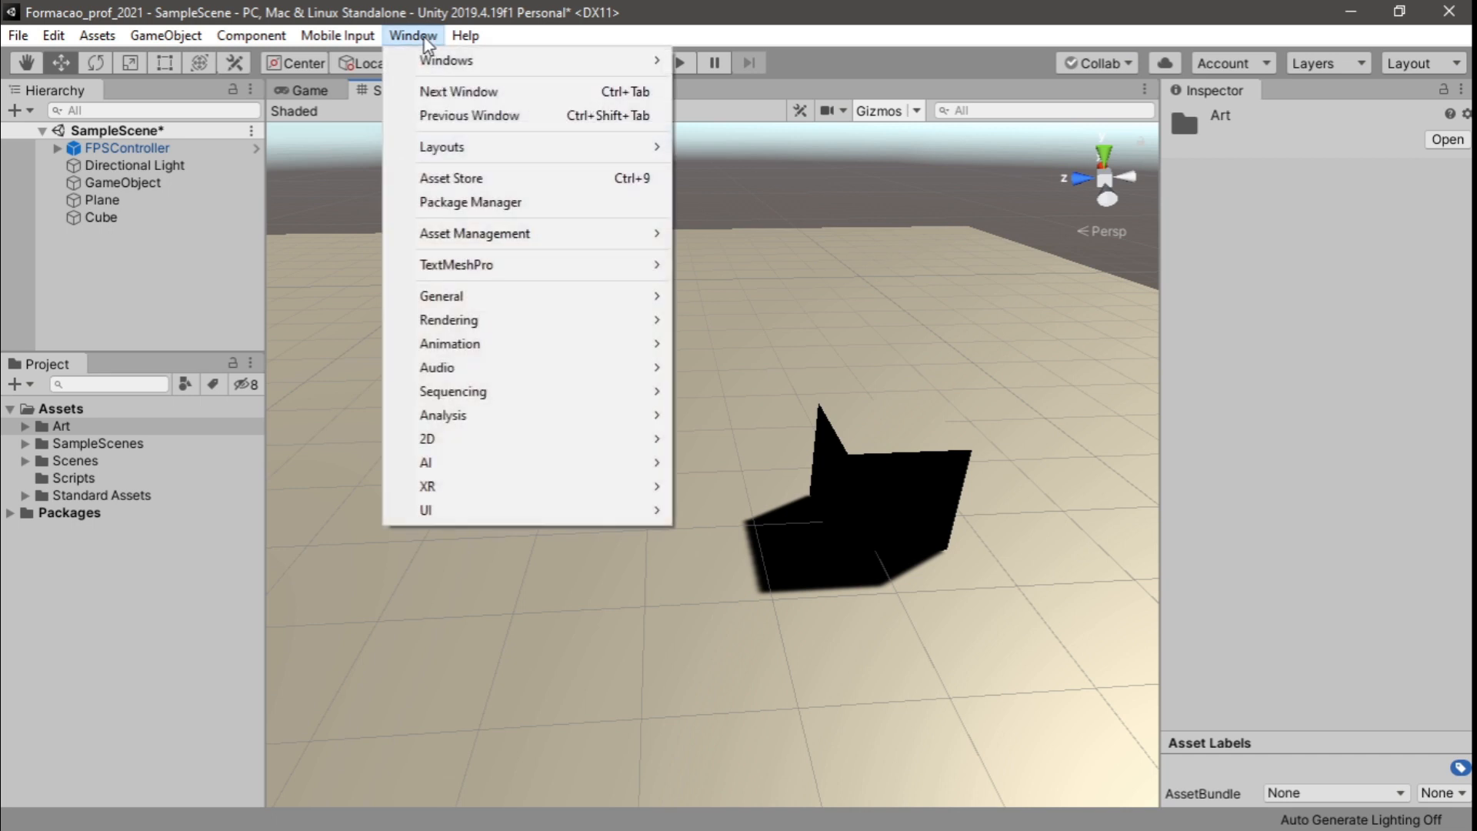
mouse_move(507, 329)
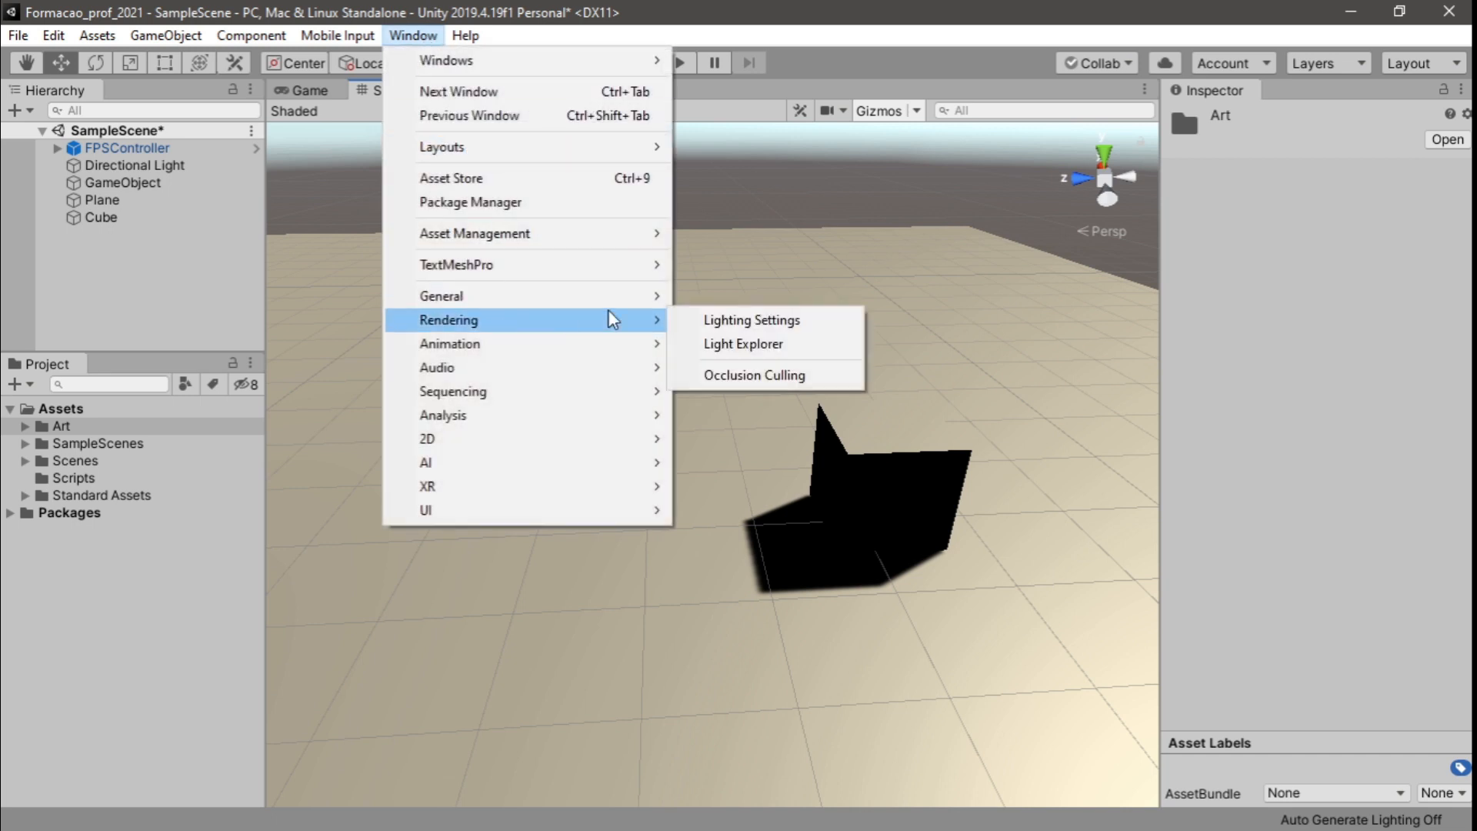
left_click(812, 329)
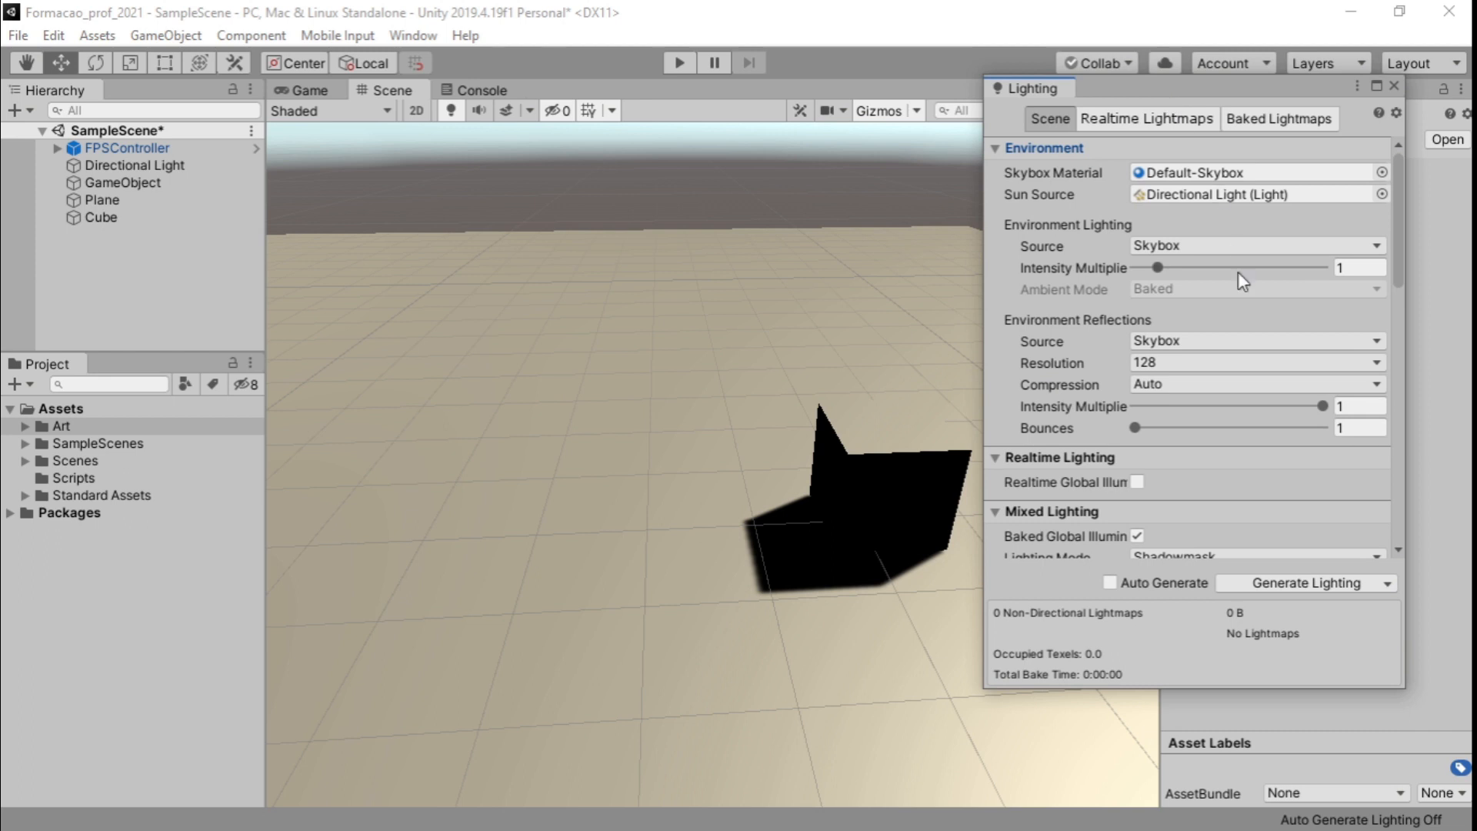
scroll(1281, 387, "down", 10)
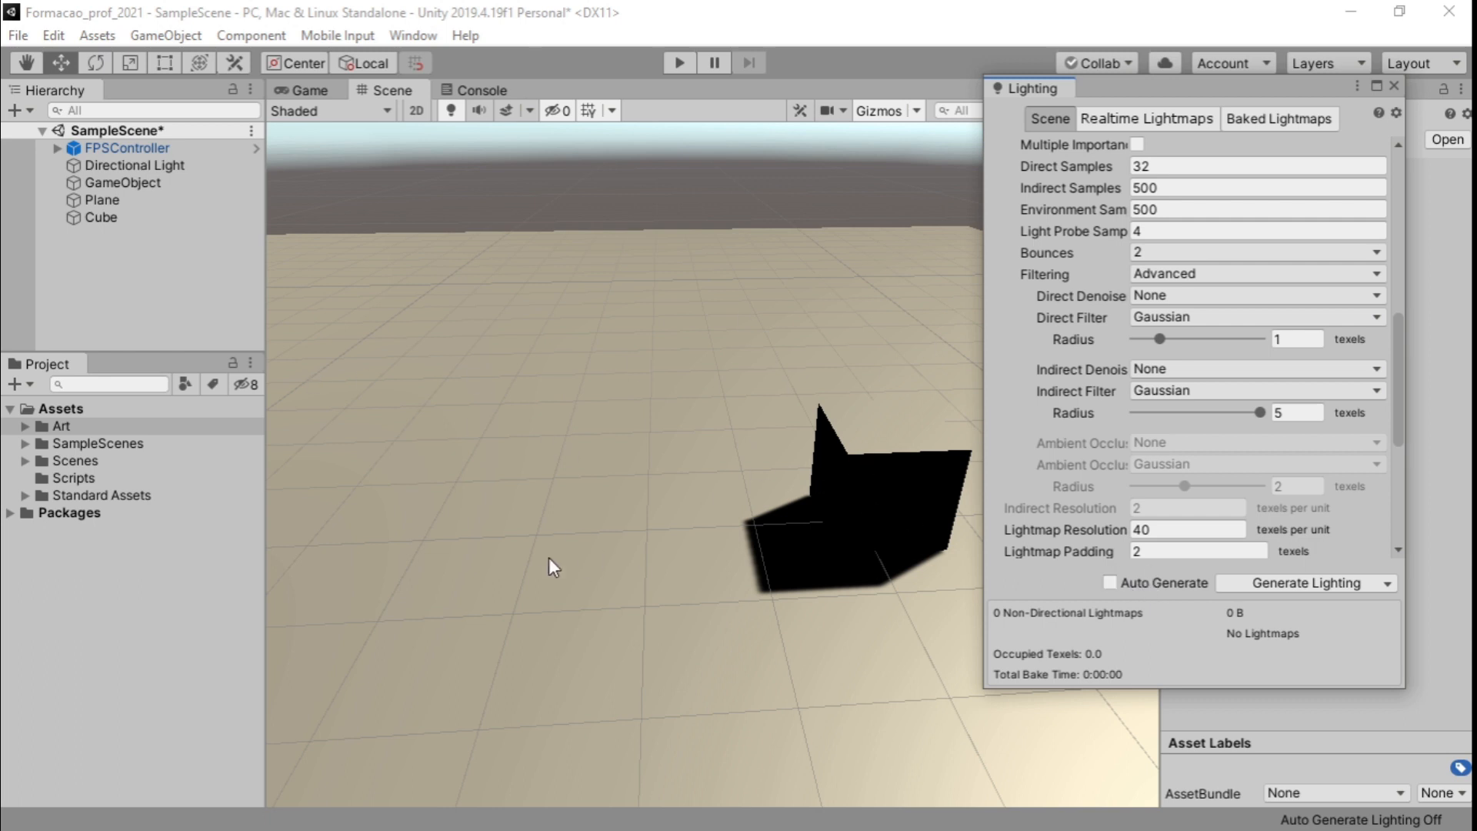
left_click(1337, 584)
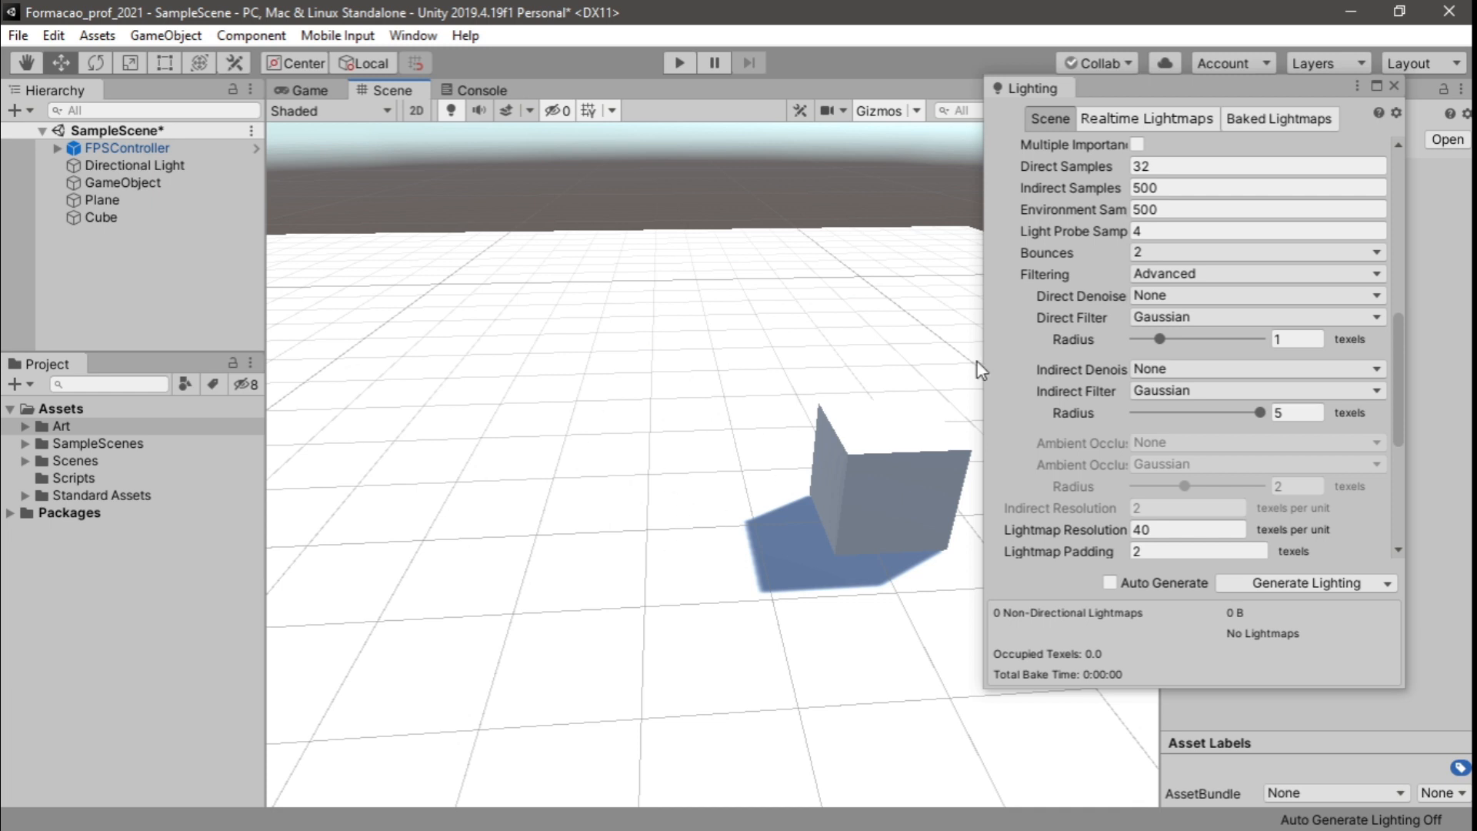
left_click(1394, 86)
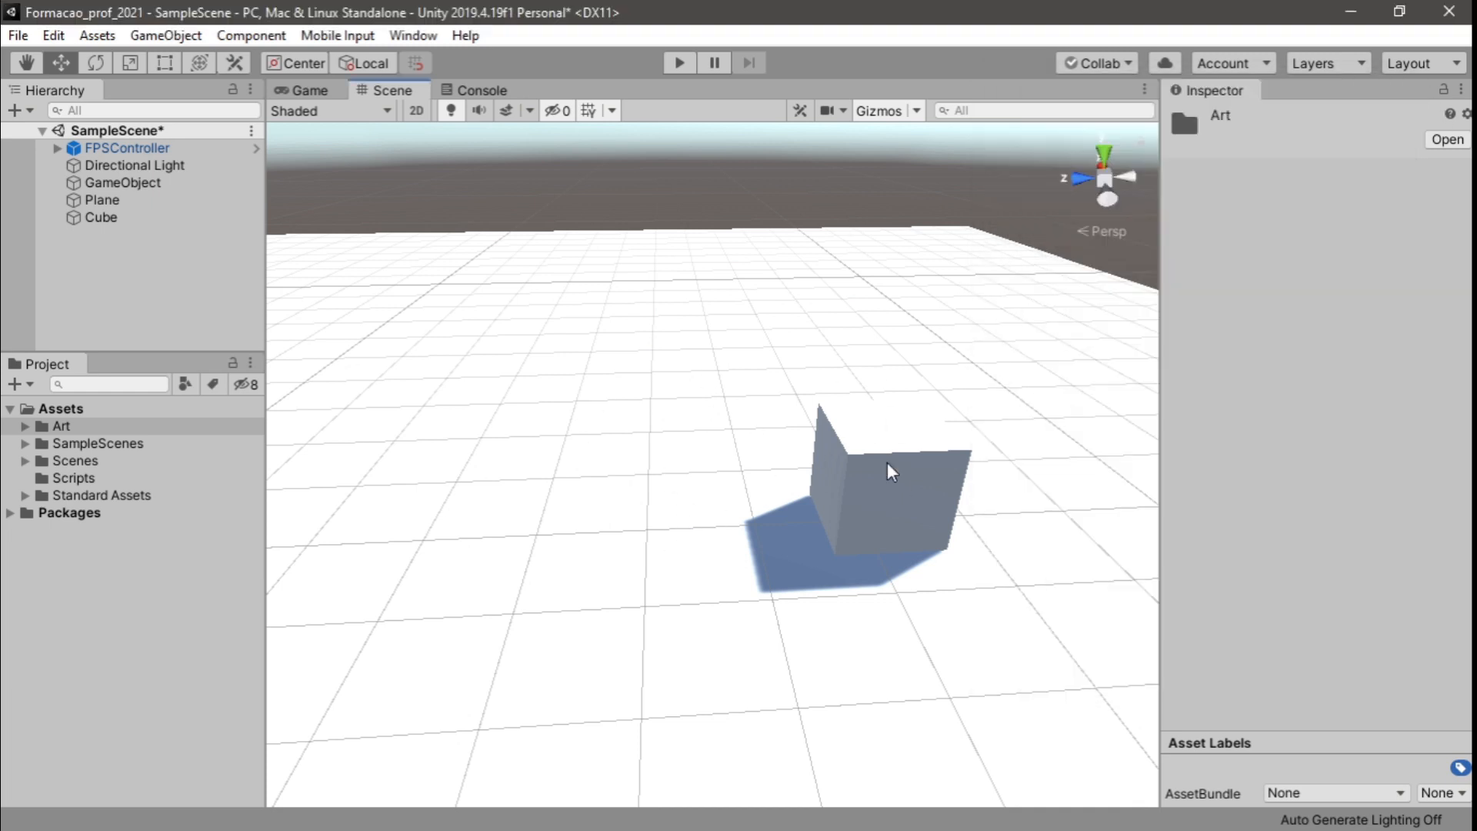
Examine the cube, its shadow and the plane under the generated lighting from different viewpoints
scroll(546, 562, "down", 5)
scroll(518, 561, "up", 5)
right_click_drag(518, 560, 810, 550)
middle_click_drag(496, 563, 758, 567)
scroll(746, 573, "down", 4)
right_click_drag(744, 592, 813, 585)
middle_click_drag(830, 587, 925, 540)
right_click_drag(1032, 500, 727, 508)
middle_click_drag(938, 474, 607, 476)
right_click_drag(1016, 474, 838, 482)
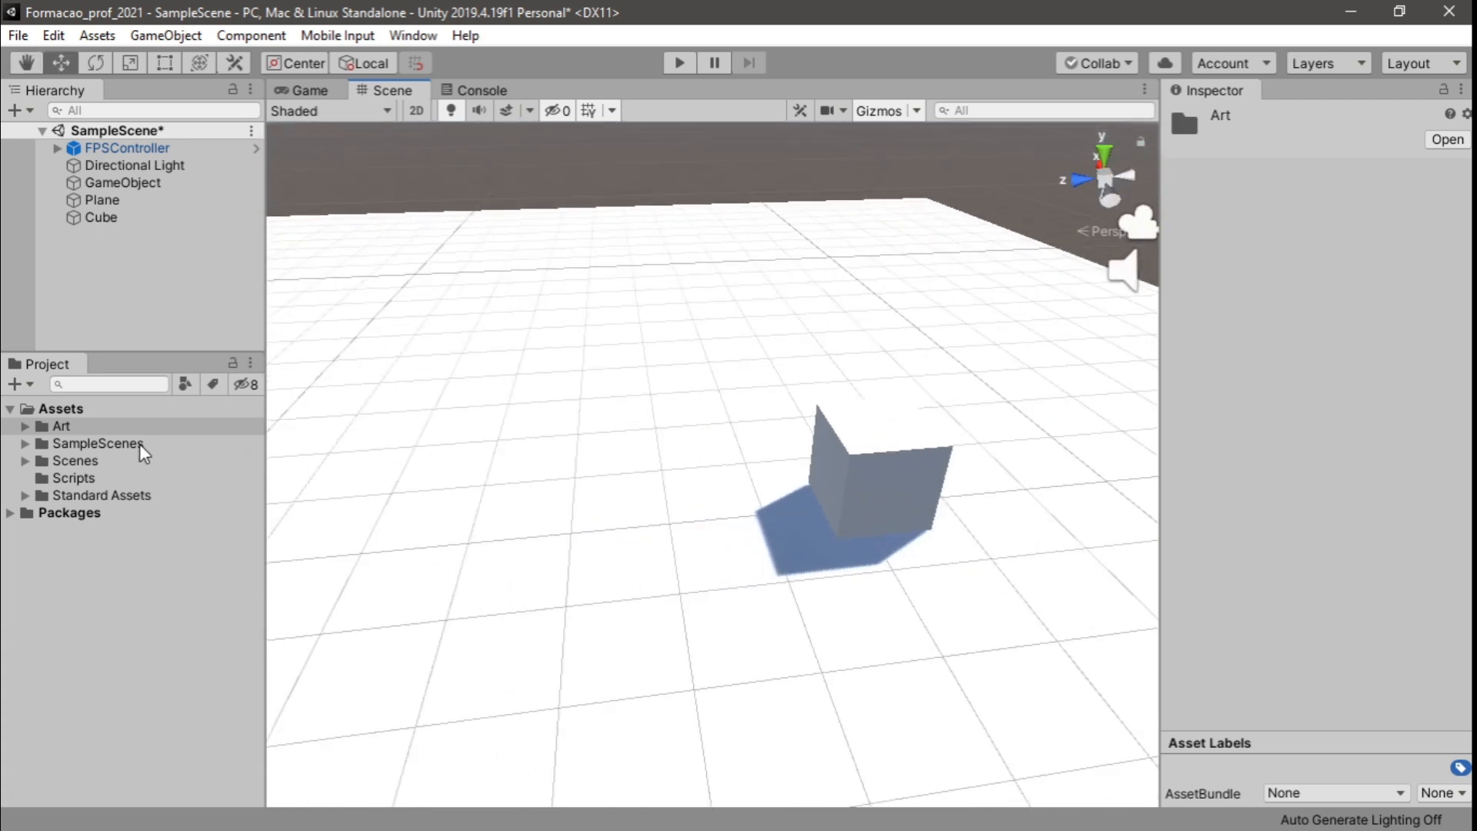
Expand the Art folder, collapse Texturas, and create a folder named Materiais inside Art
left_click(26, 427)
left_click(40, 478)
right_click(62, 426)
mouse_move(253, 303)
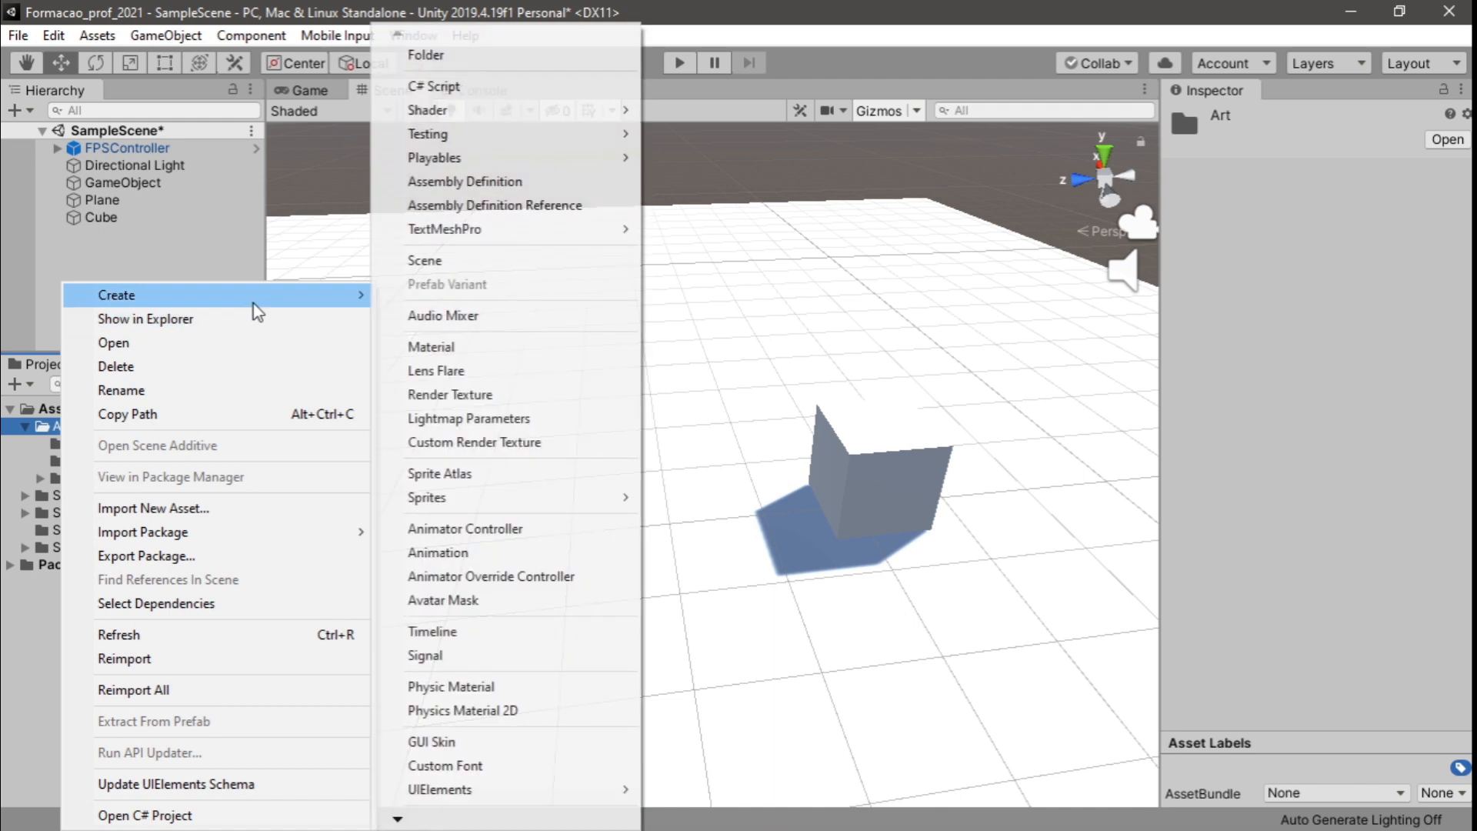
left_click(477, 56)
type("Materiais")
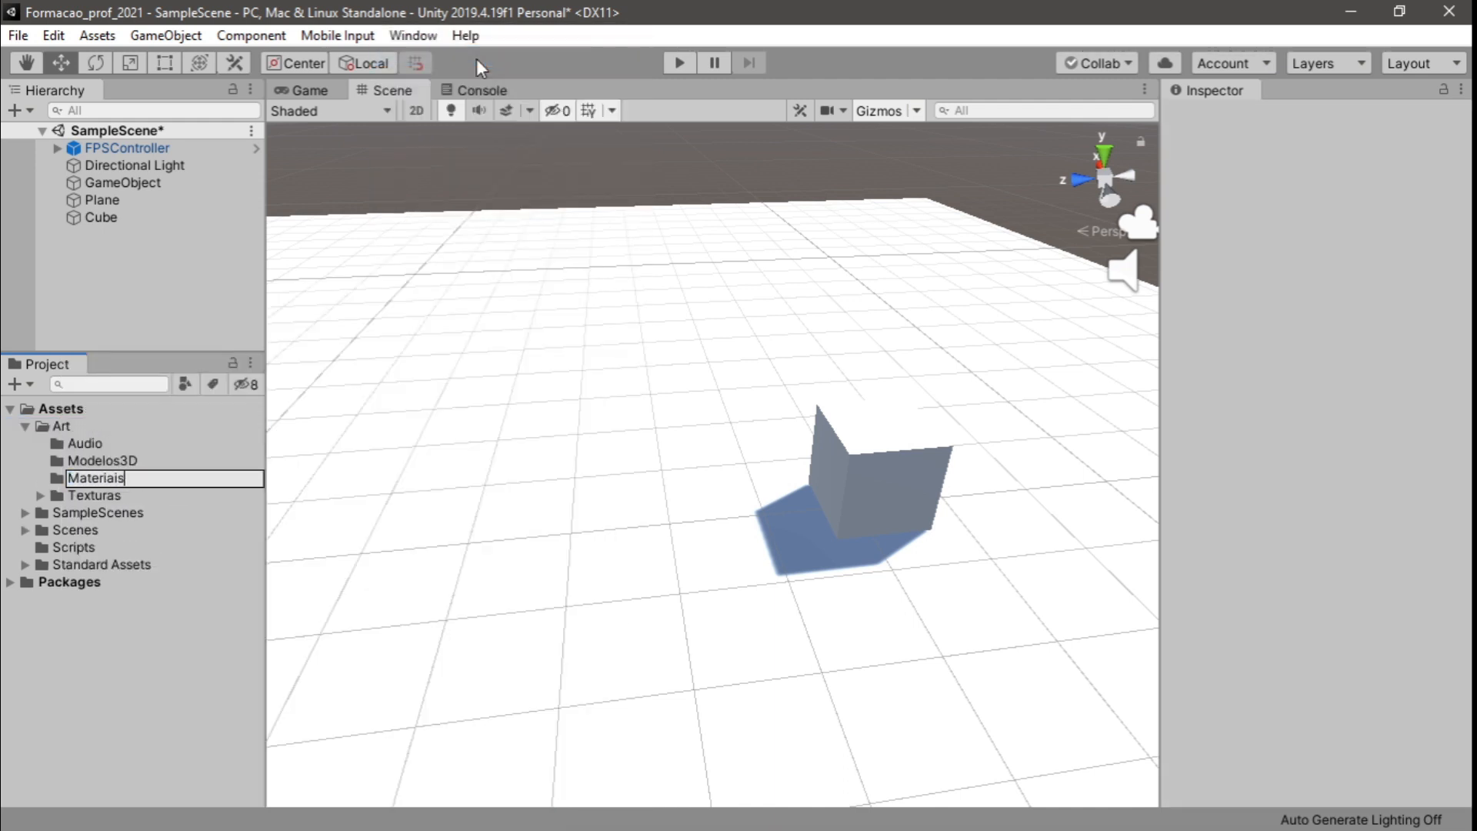
key("Return")
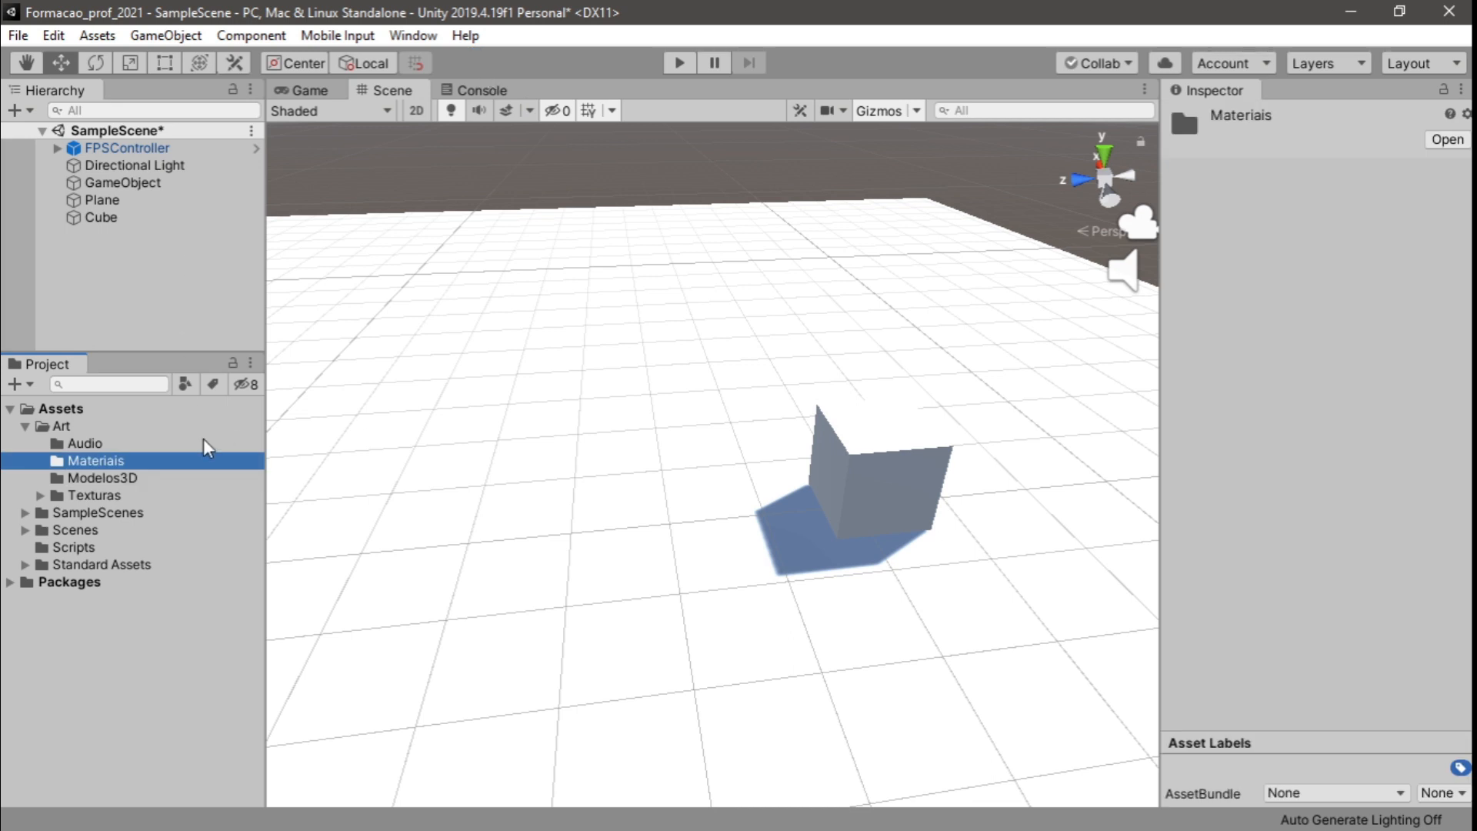
Create a material named azul in the Materiais folder
right_click(93, 466)
mouse_move(283, 297)
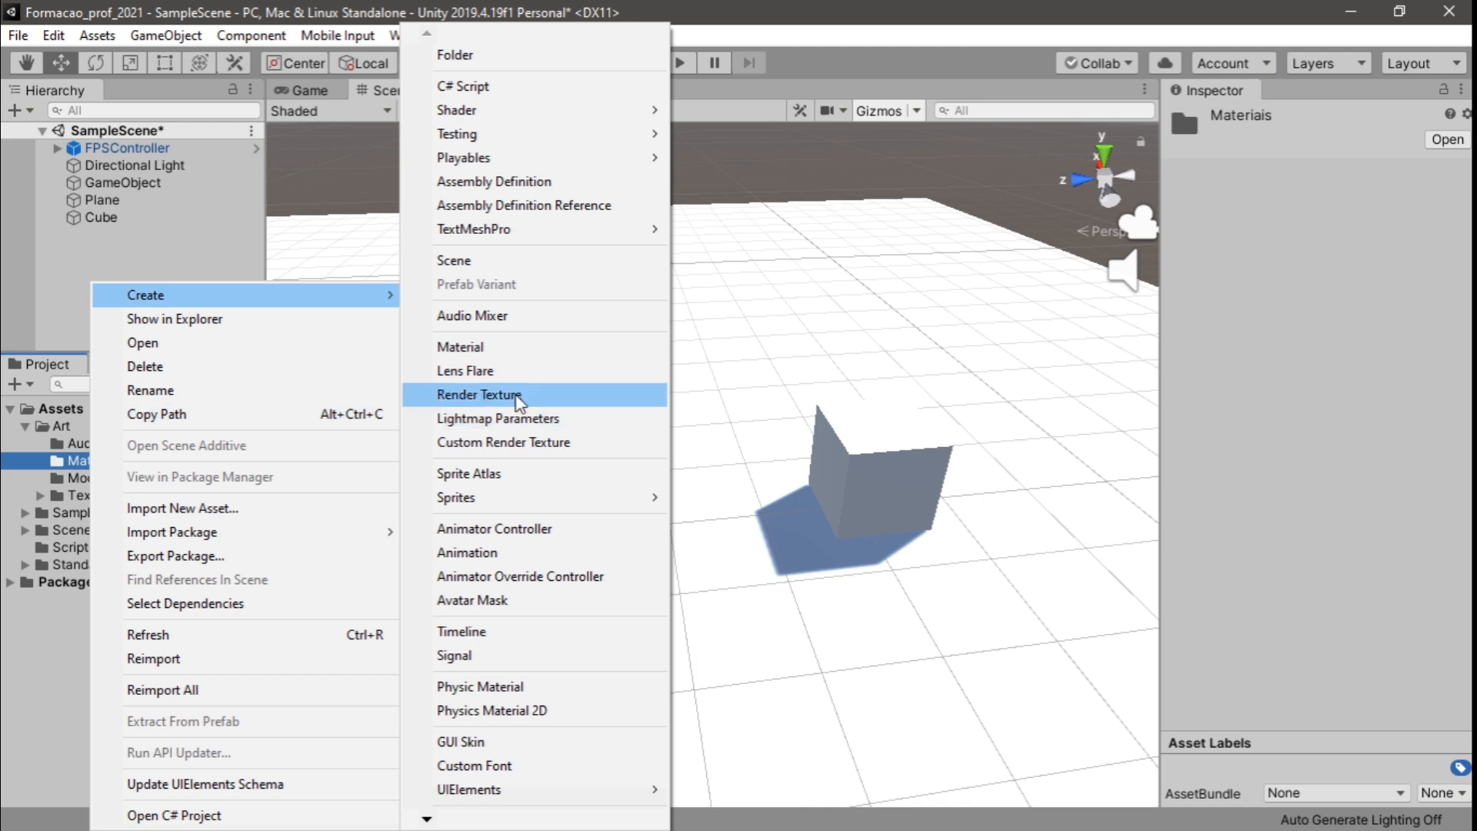
left_click(498, 350)
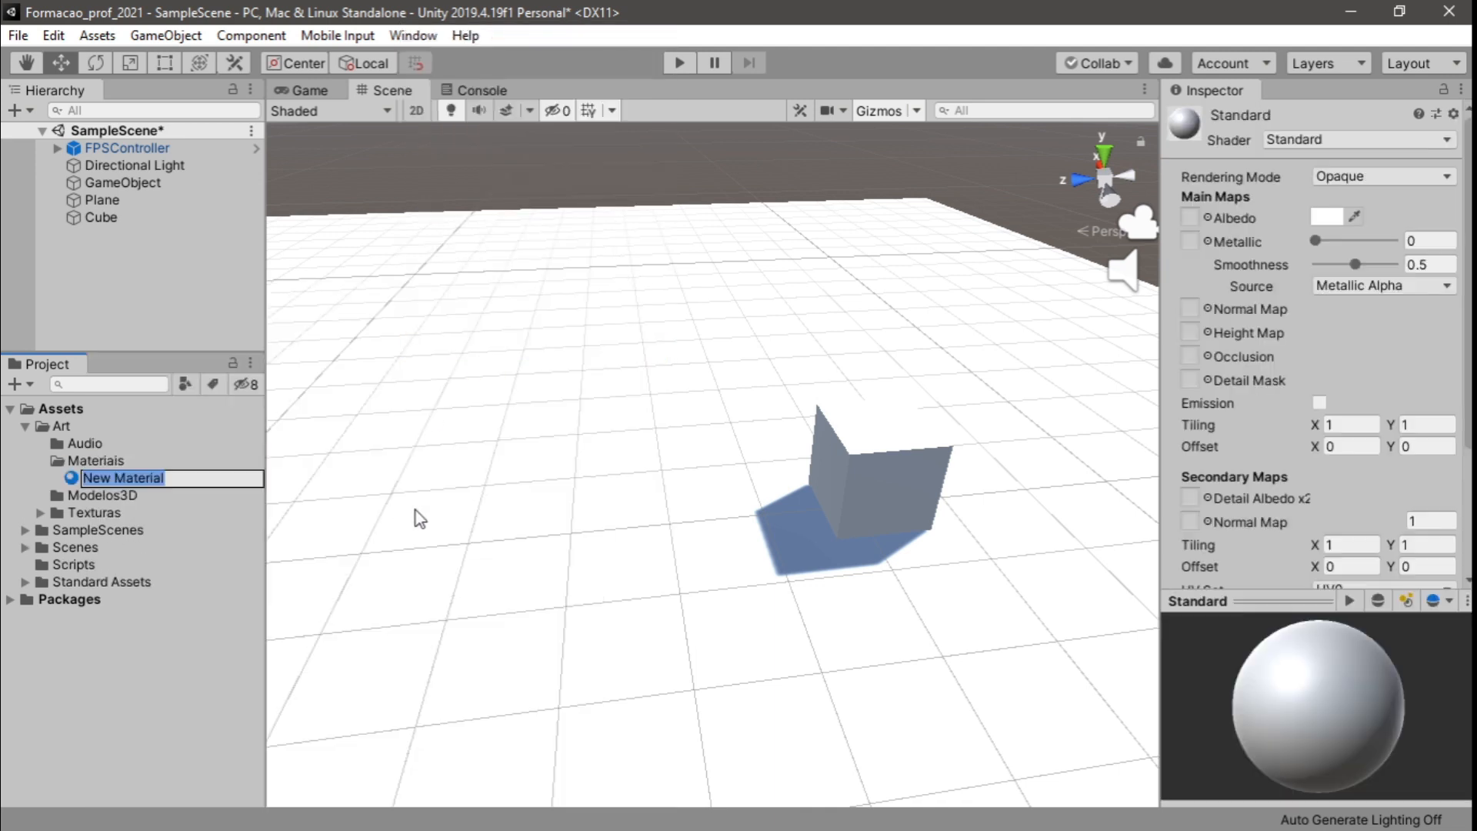
type("azul")
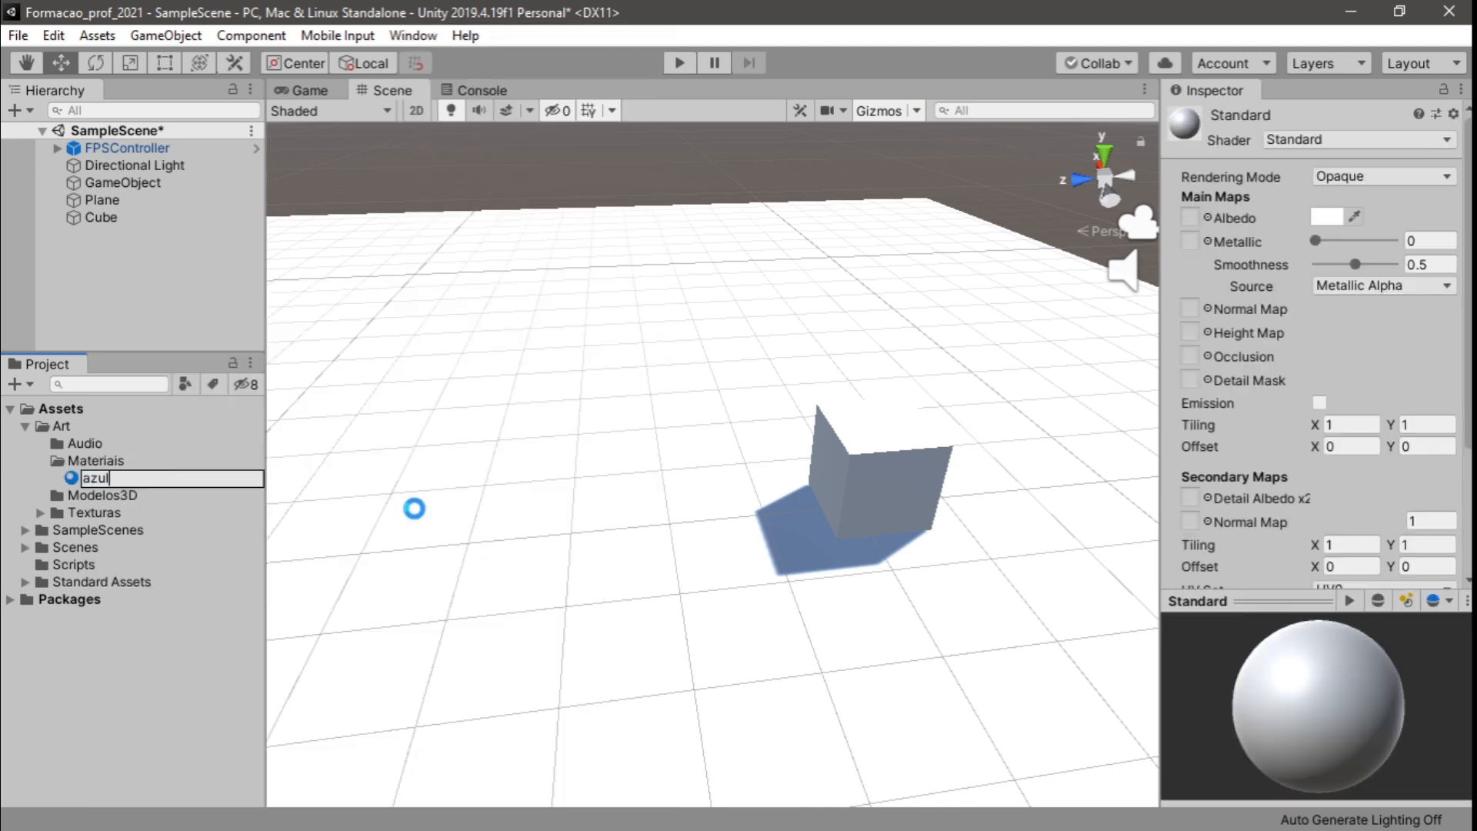
key("Return")
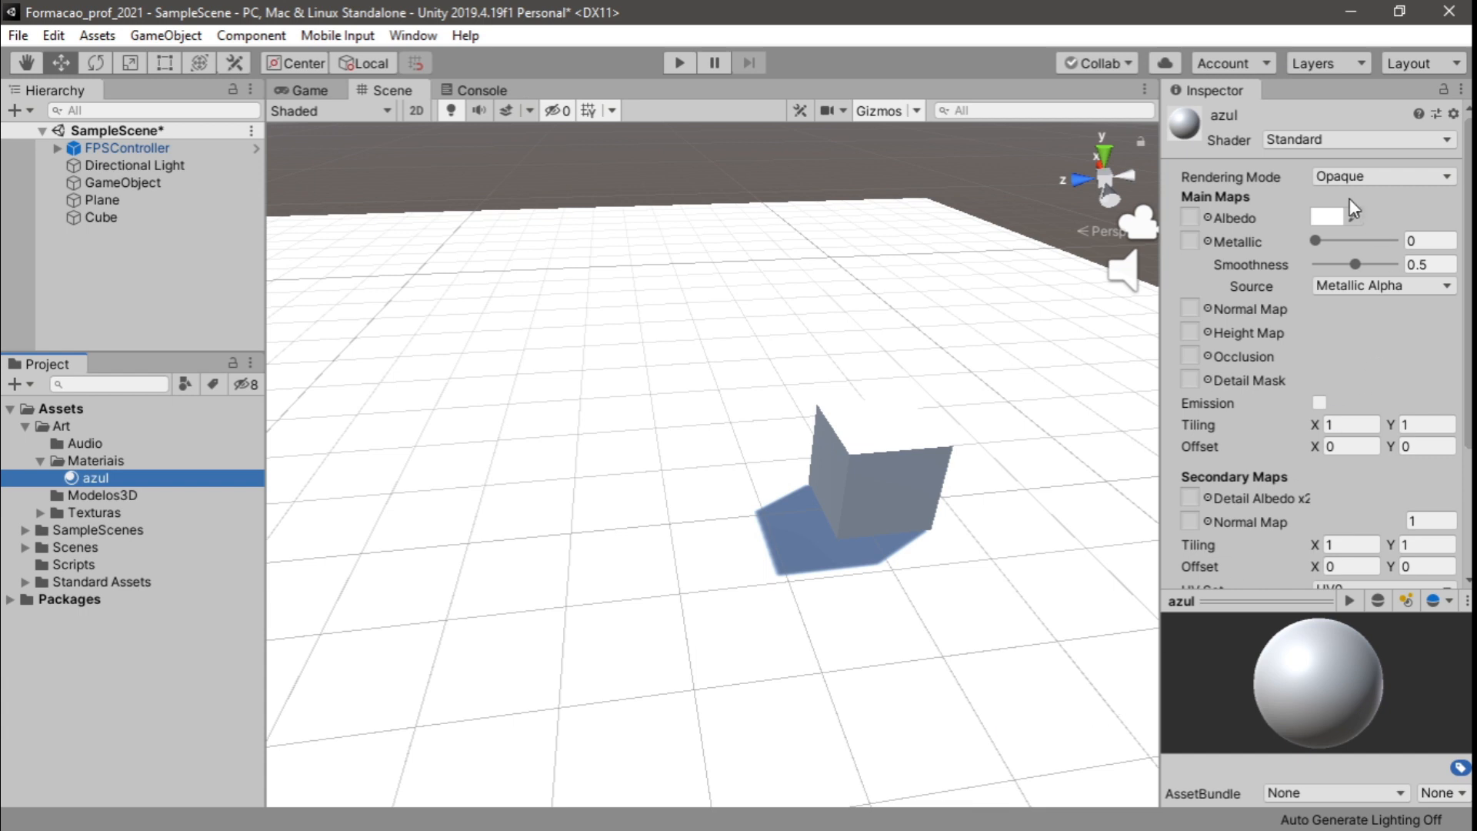
Set the azul material's albedo color to a strong blue and apply the material to the plane
left_click(1341, 218)
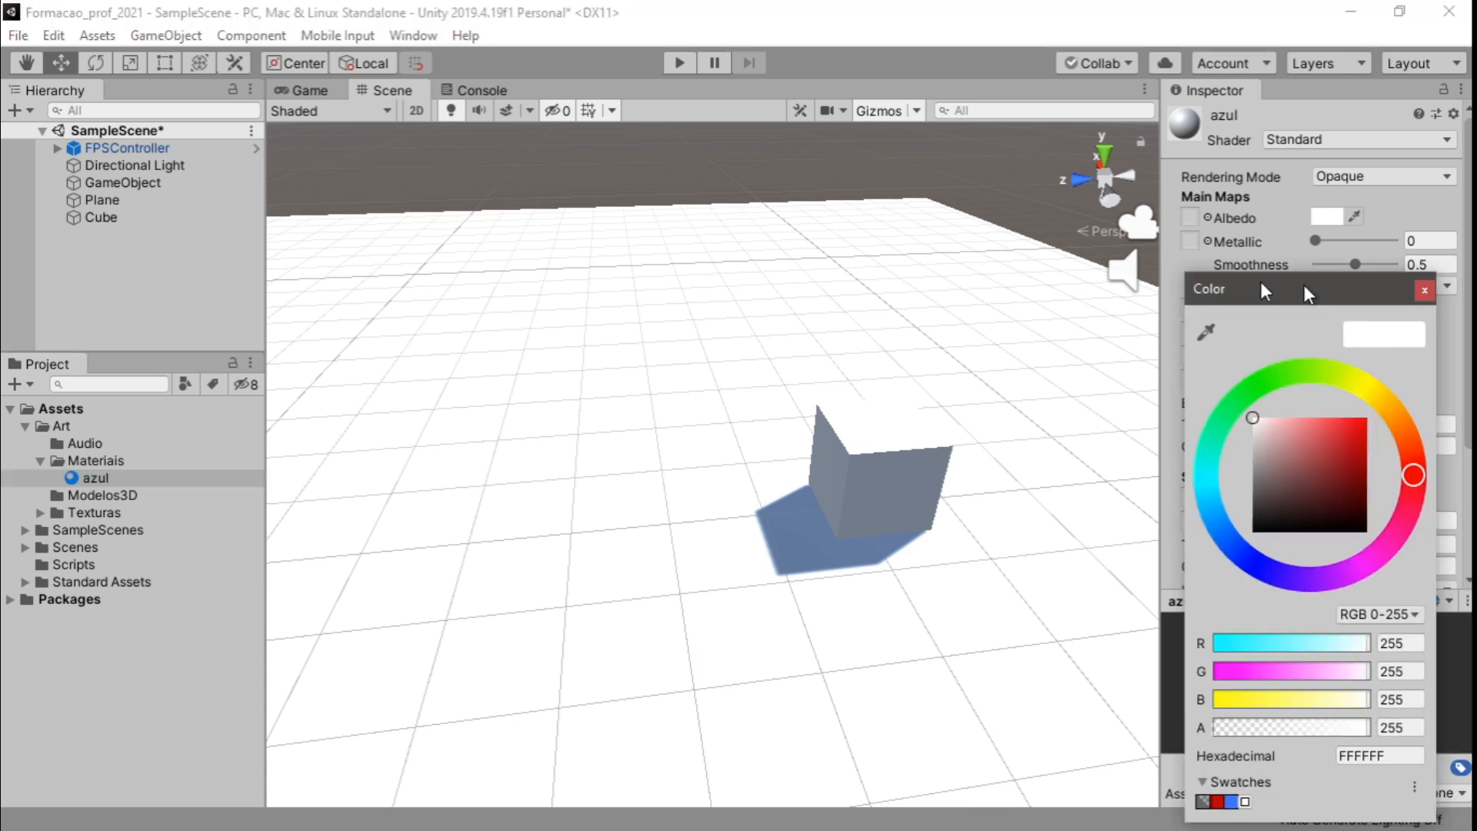
left_click_drag(1260, 282, 971, 253)
left_click_drag(951, 495, 947, 517)
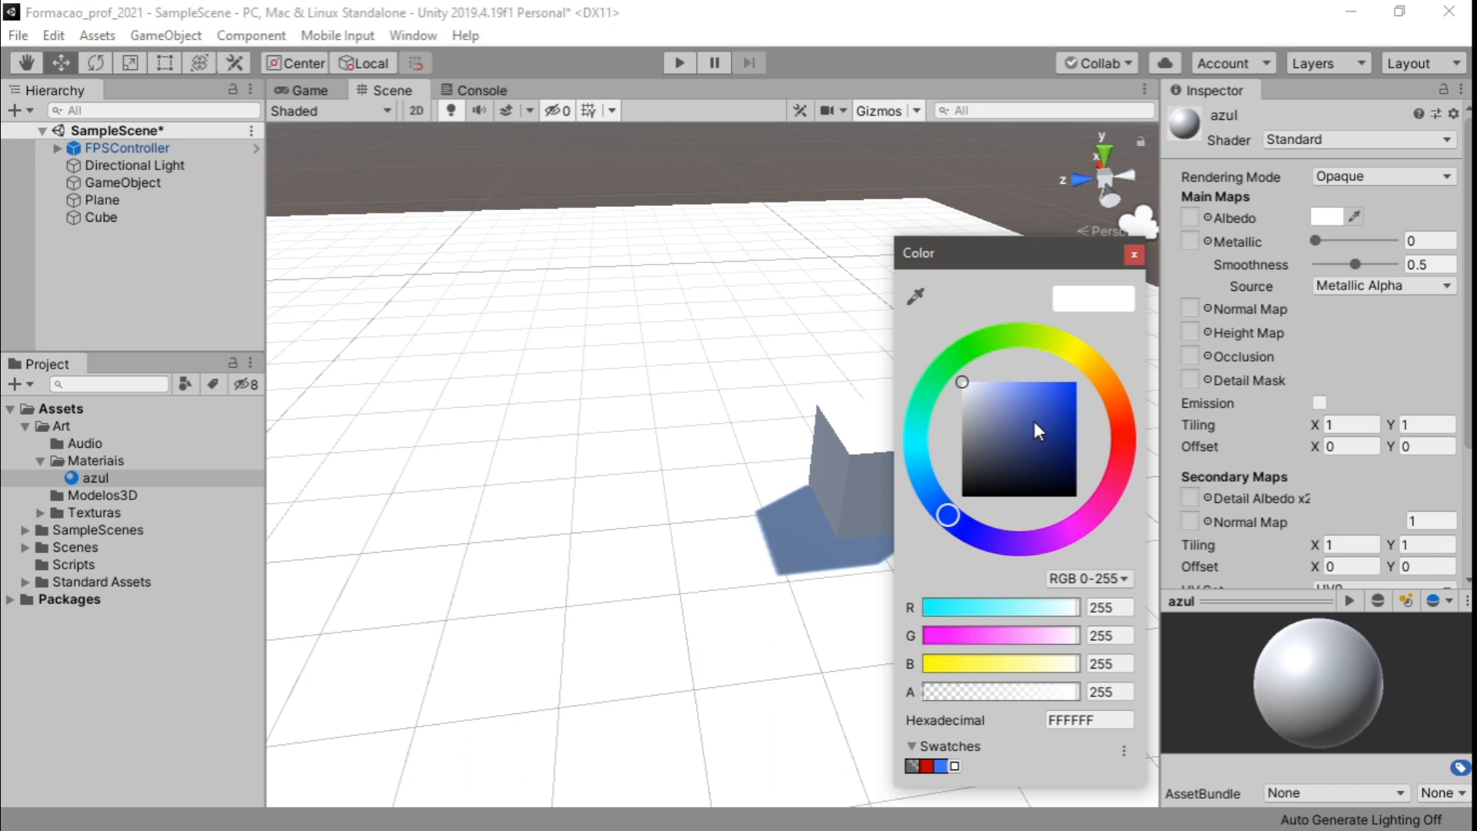
left_click_drag(1034, 422, 1055, 404)
left_click(1134, 255)
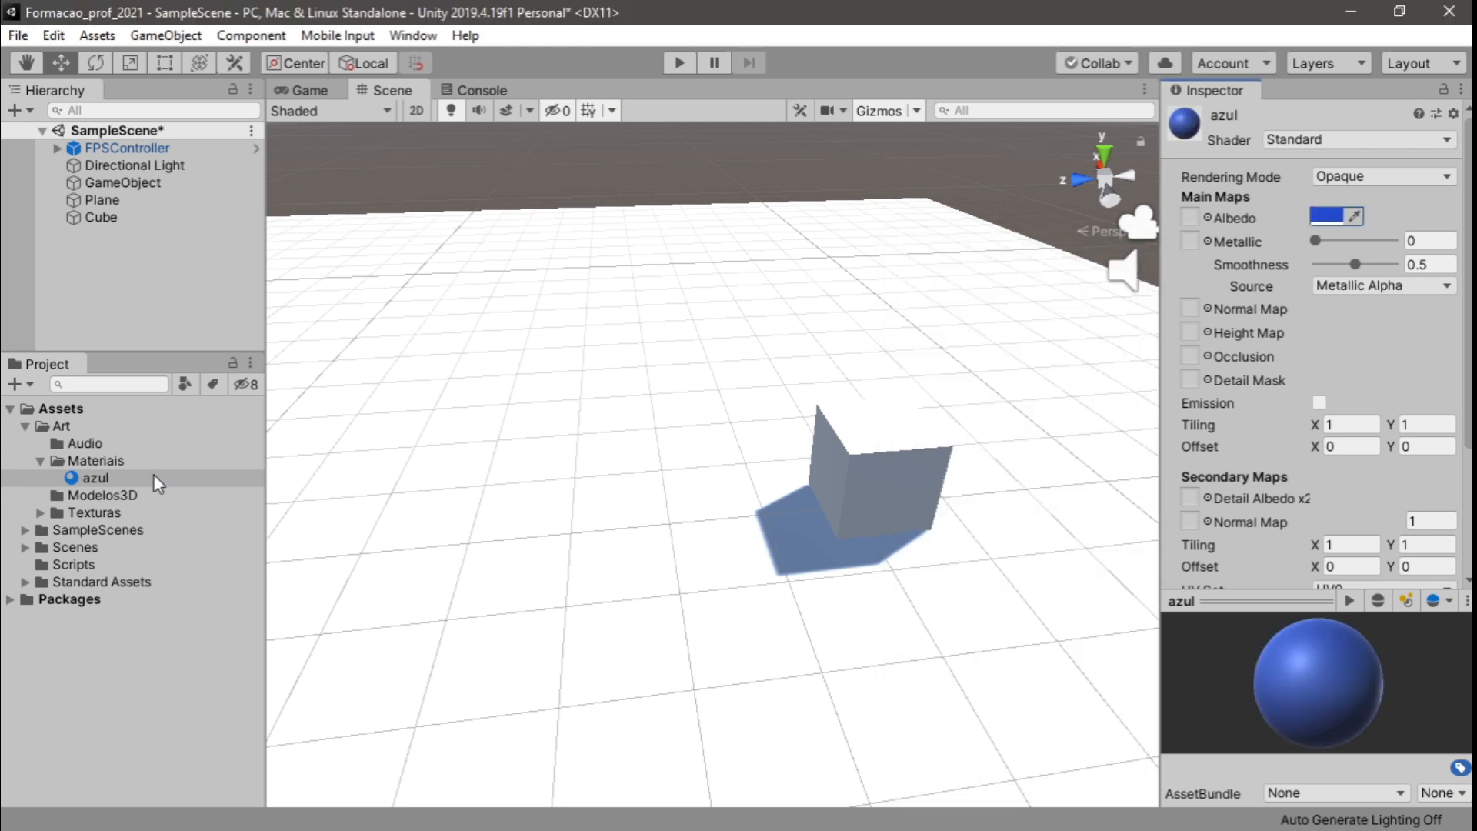
left_click_drag(96, 477, 635, 500)
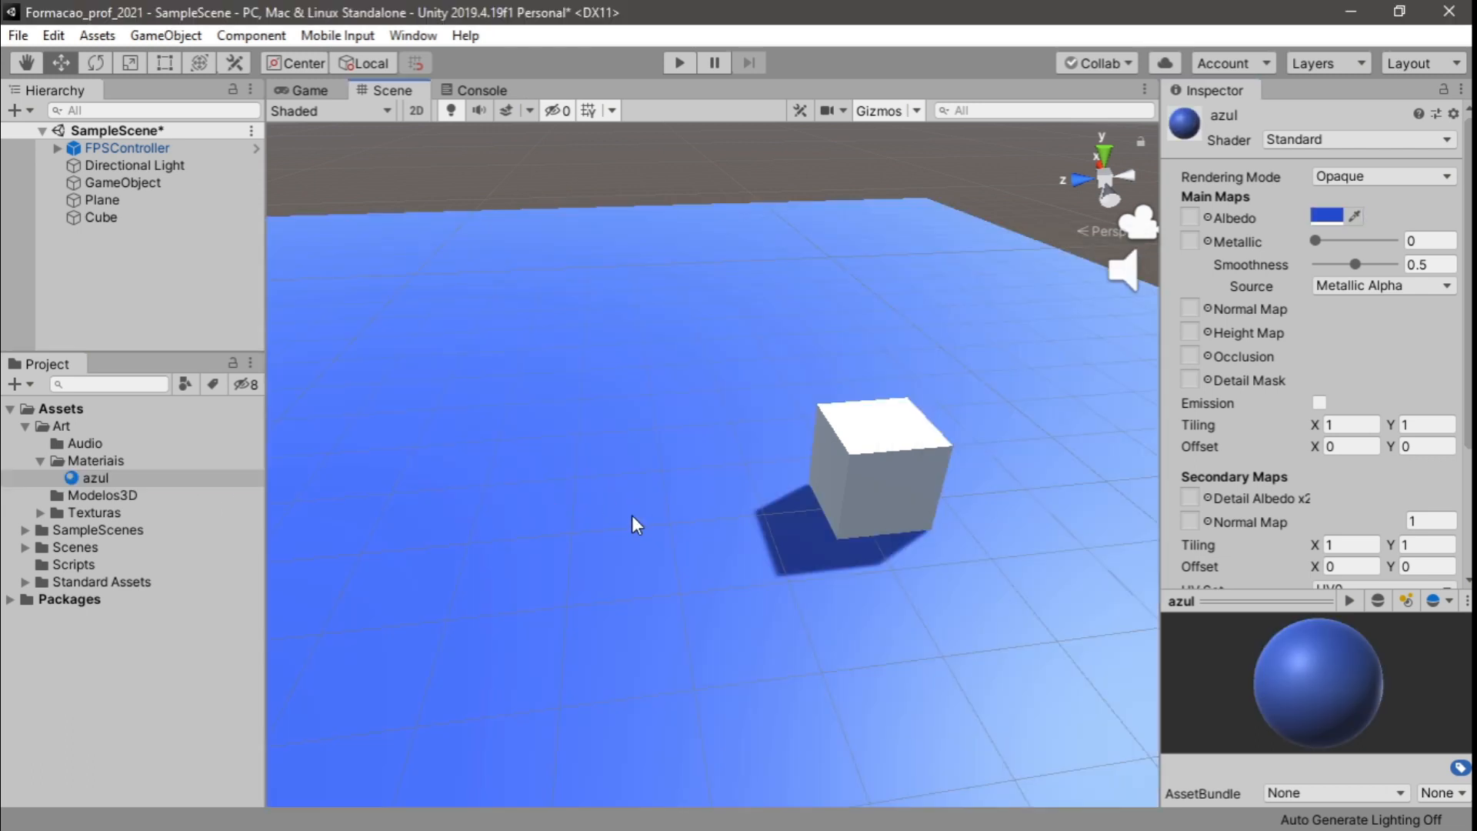
Create a second material named verde in the Materiais folder
right_click(115, 457)
mouse_move(280, 297)
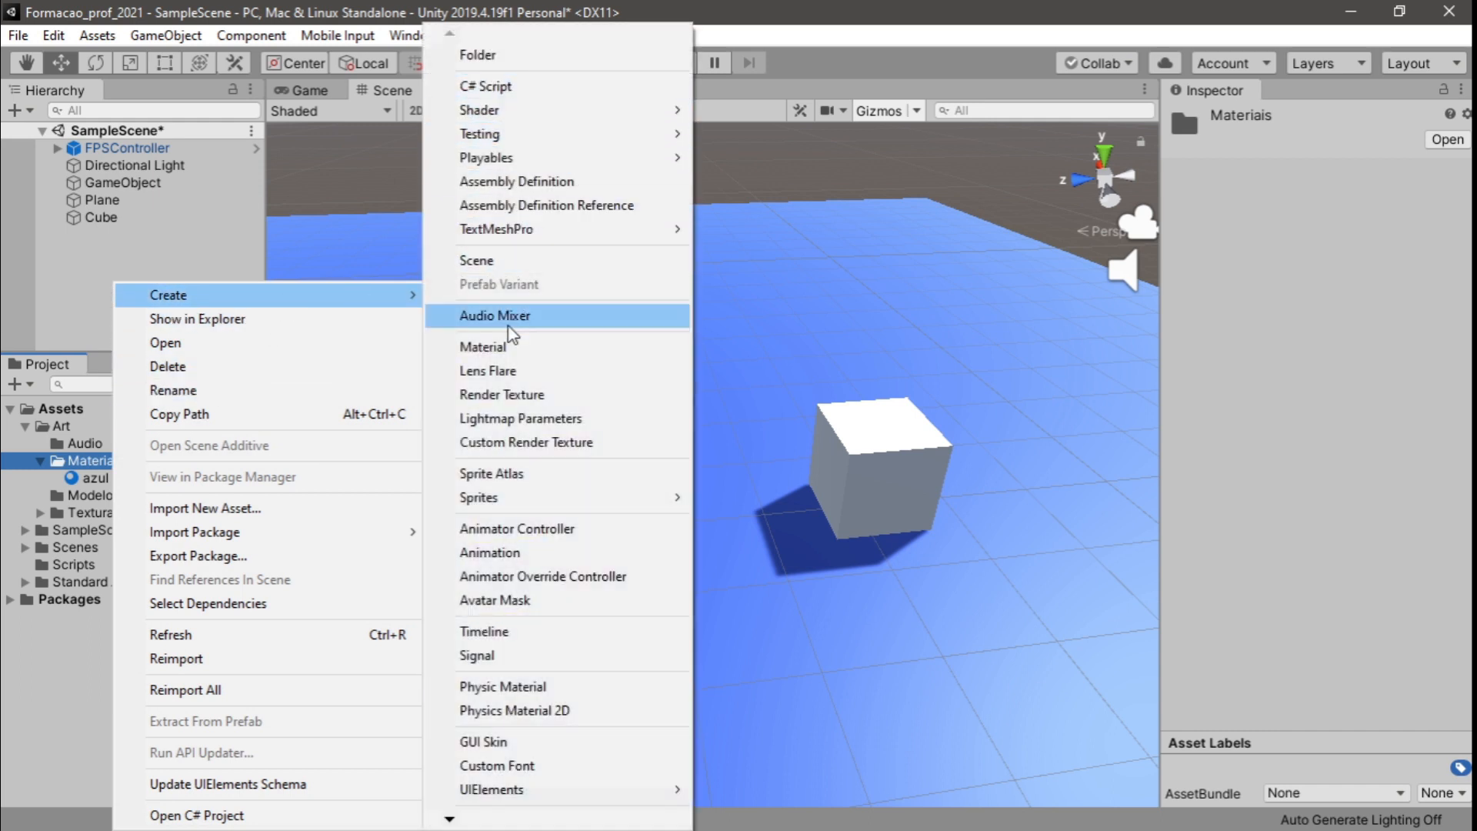
left_click(504, 346)
type("verde")
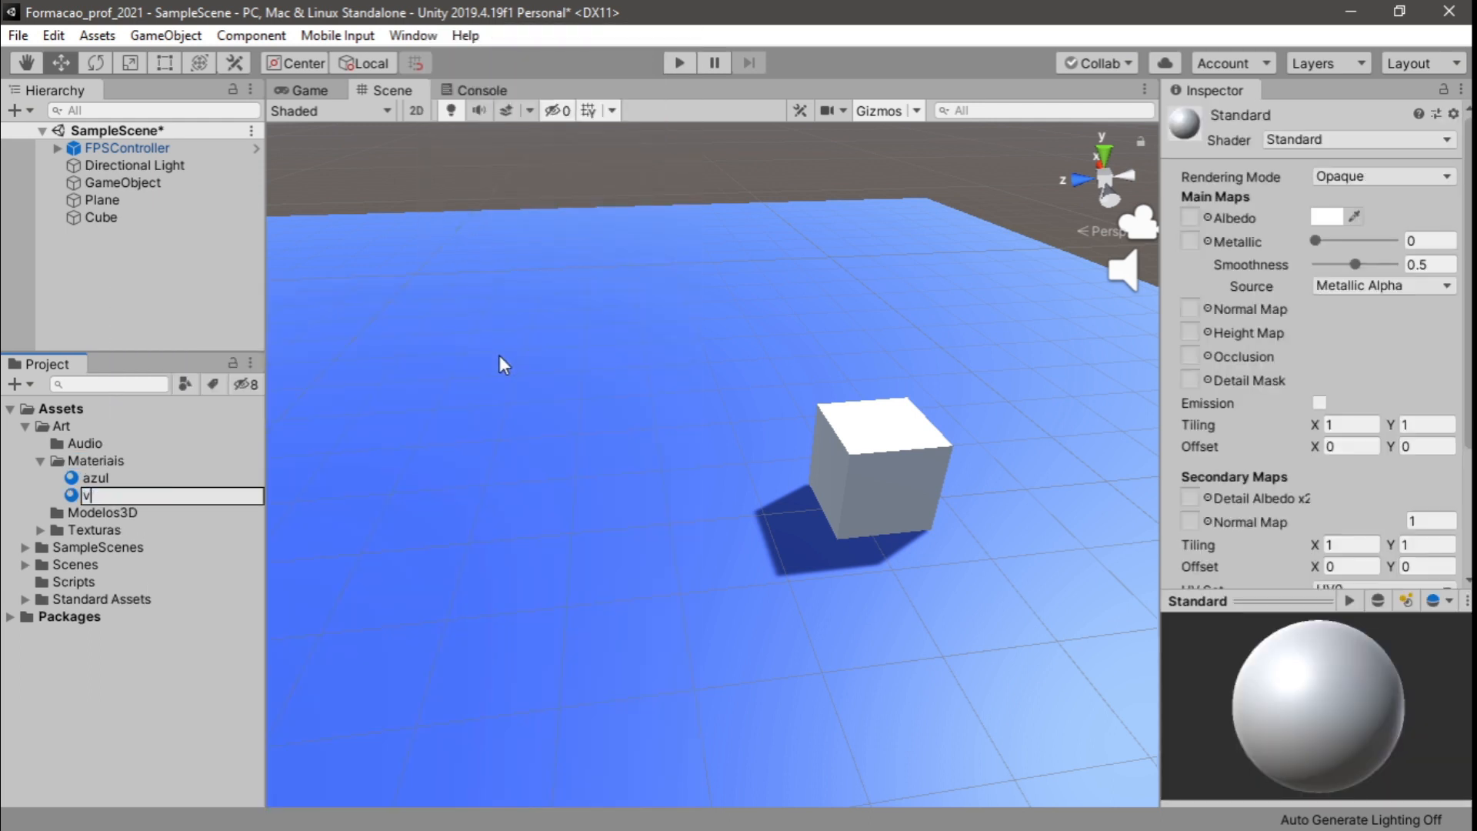
key("Return")
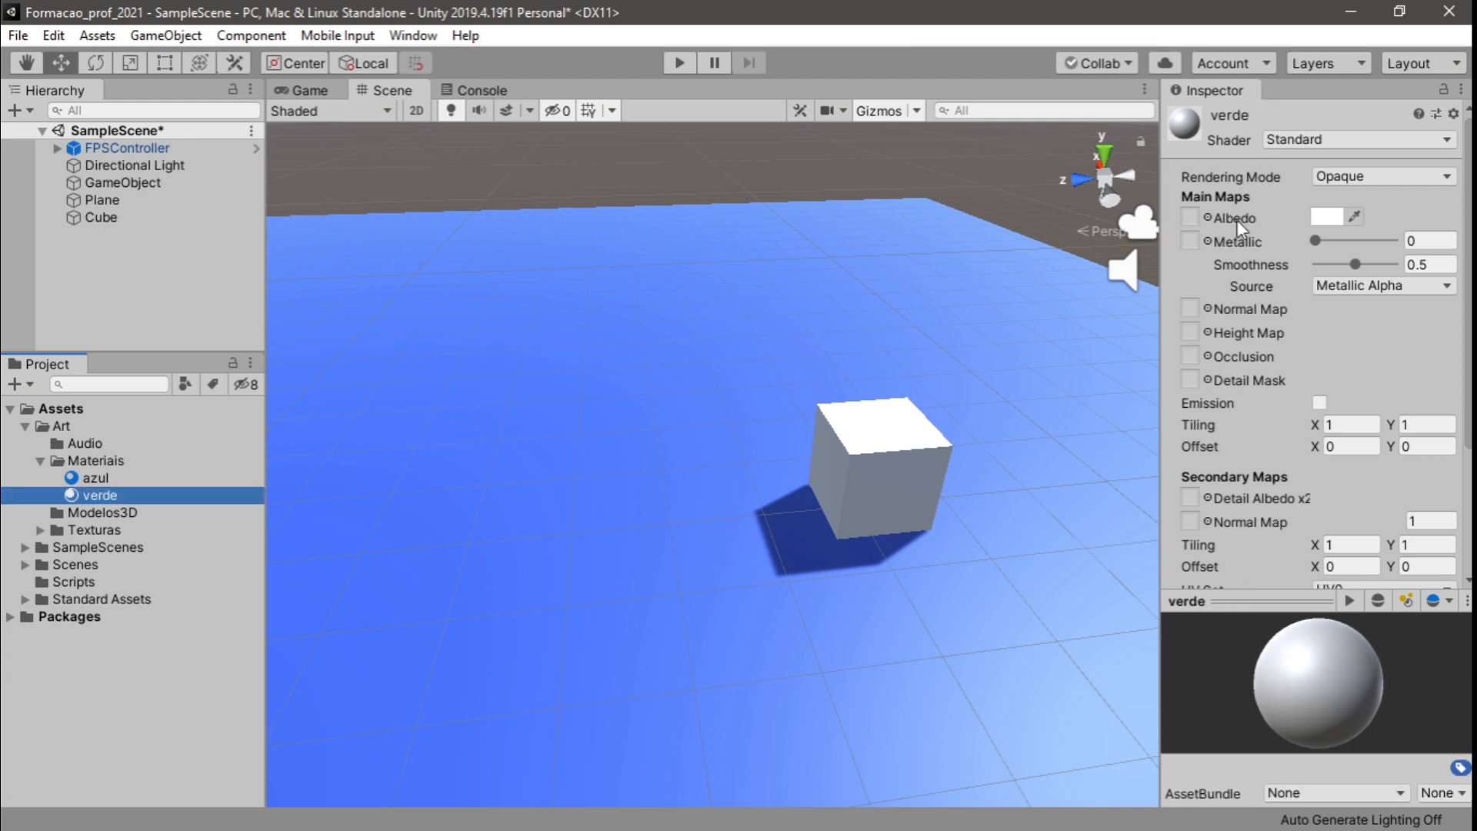
Set the verde material's albedo color to green and apply the material to the cube
left_click(1329, 215)
left_click(956, 356)
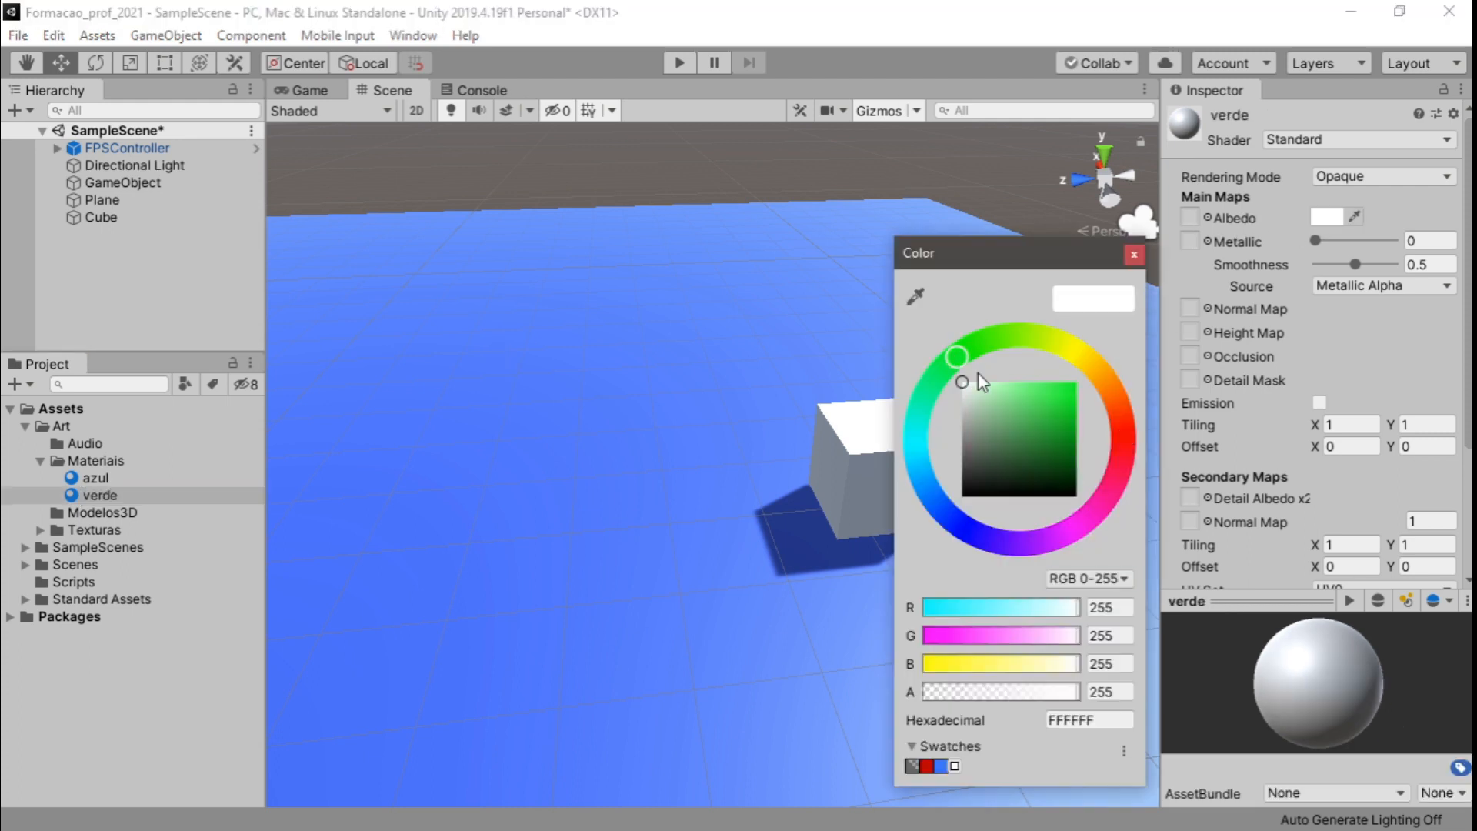
left_click(1049, 410)
left_click(1134, 254)
left_click_drag(137, 483, 906, 481)
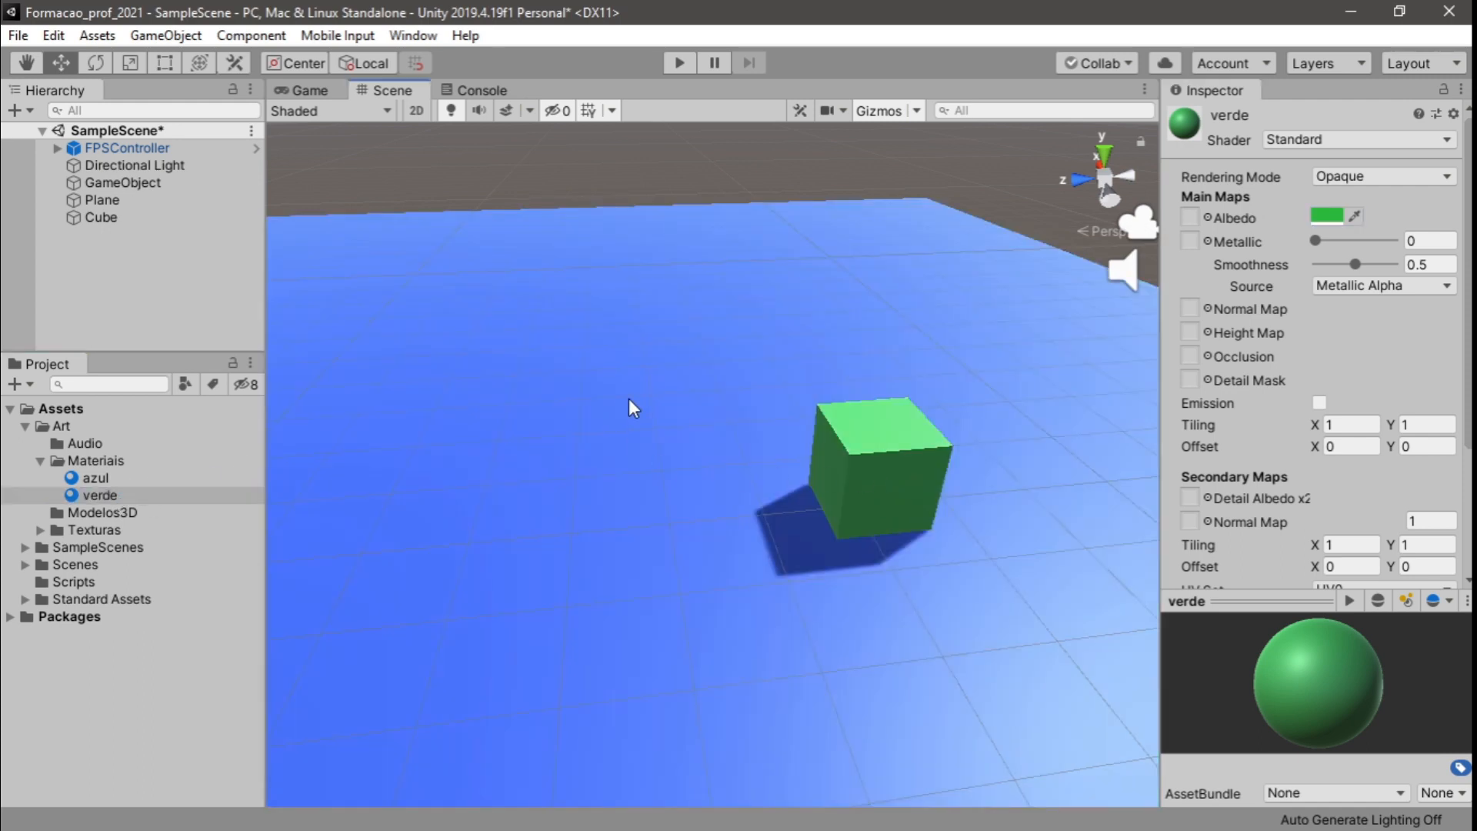
Open the choice of 3D objects for adding a new object to the scene
left_click(25, 113)
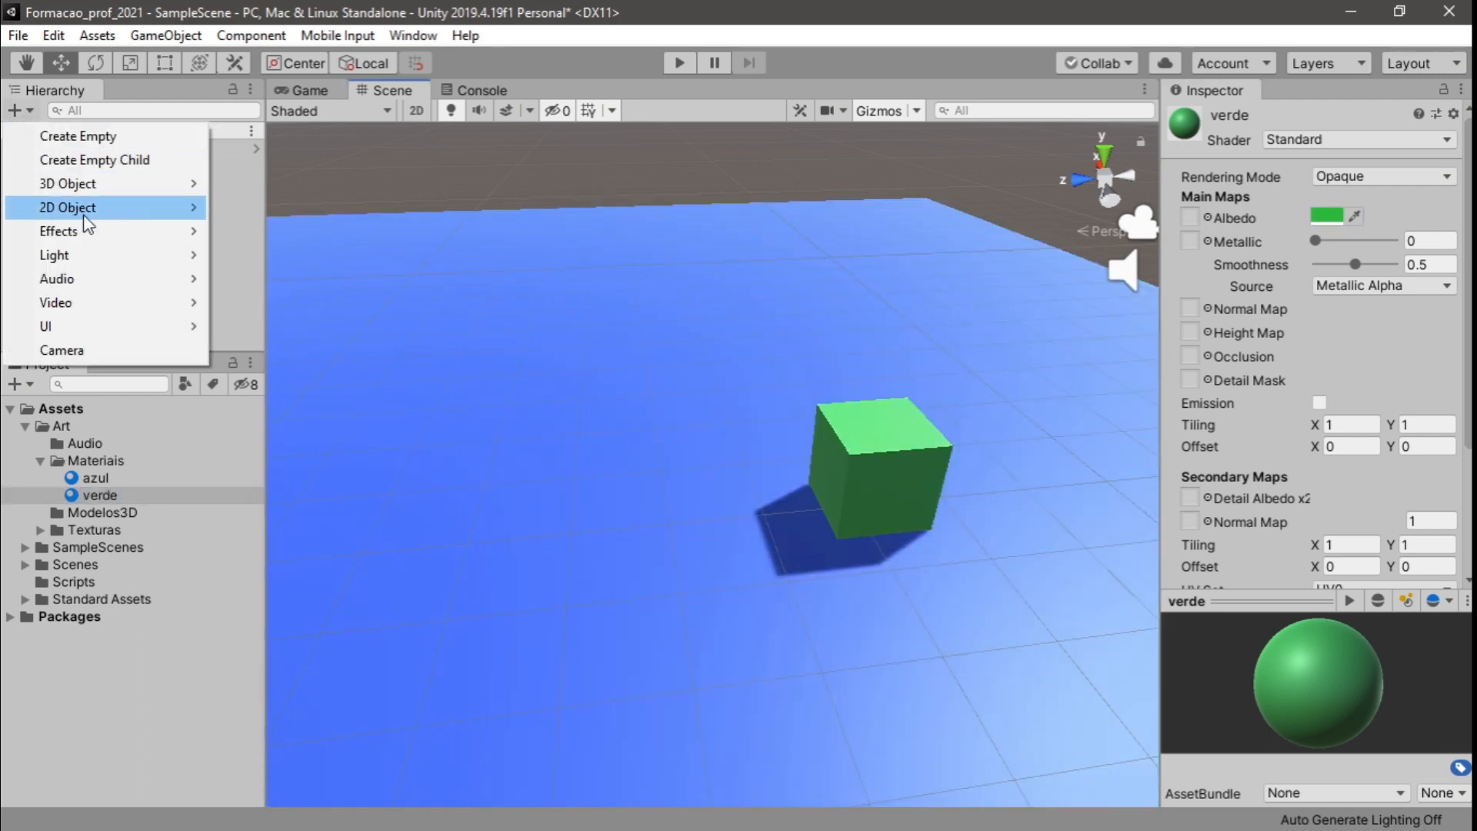
mouse_move(85, 184)
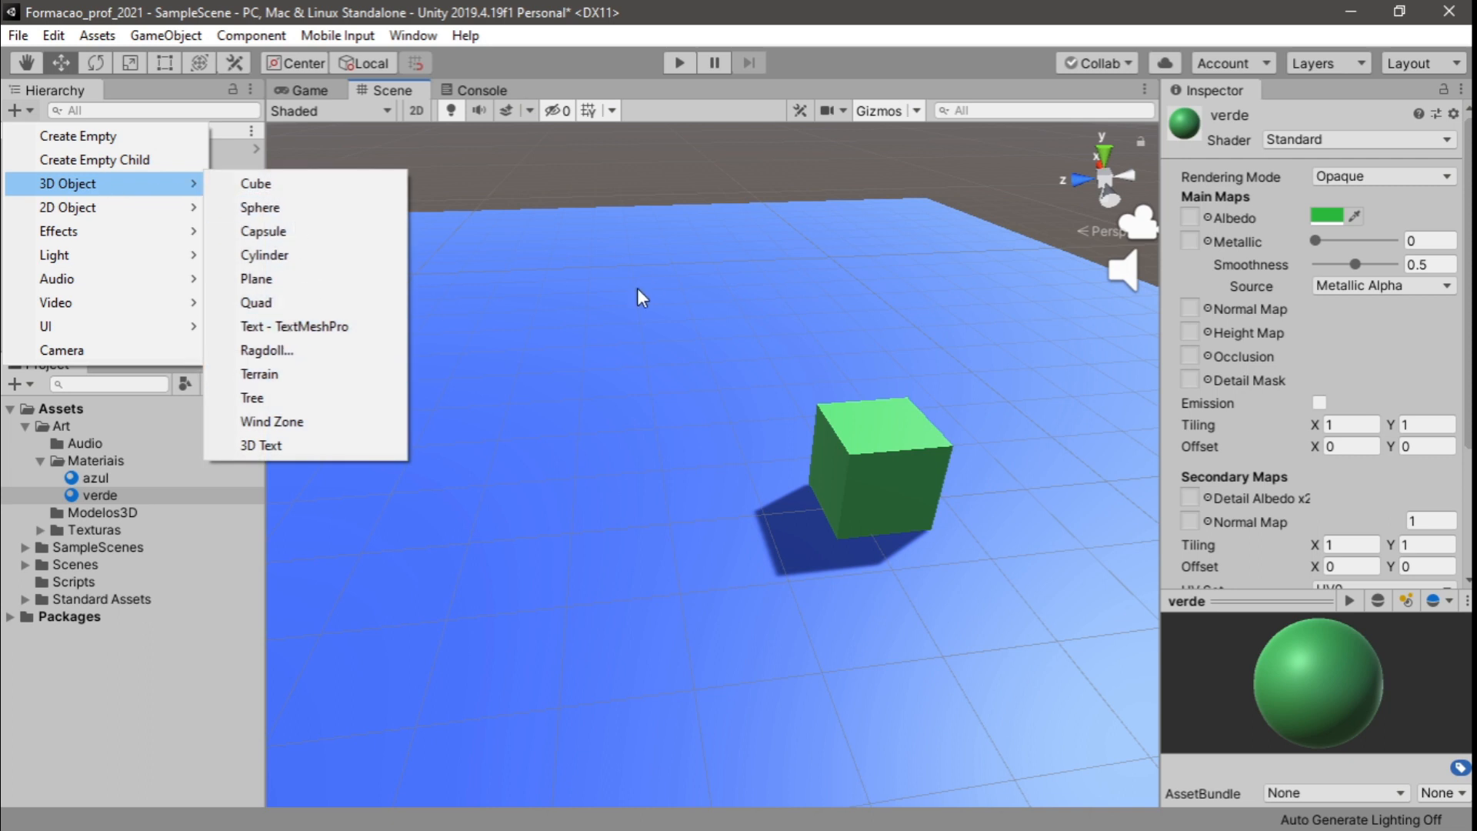